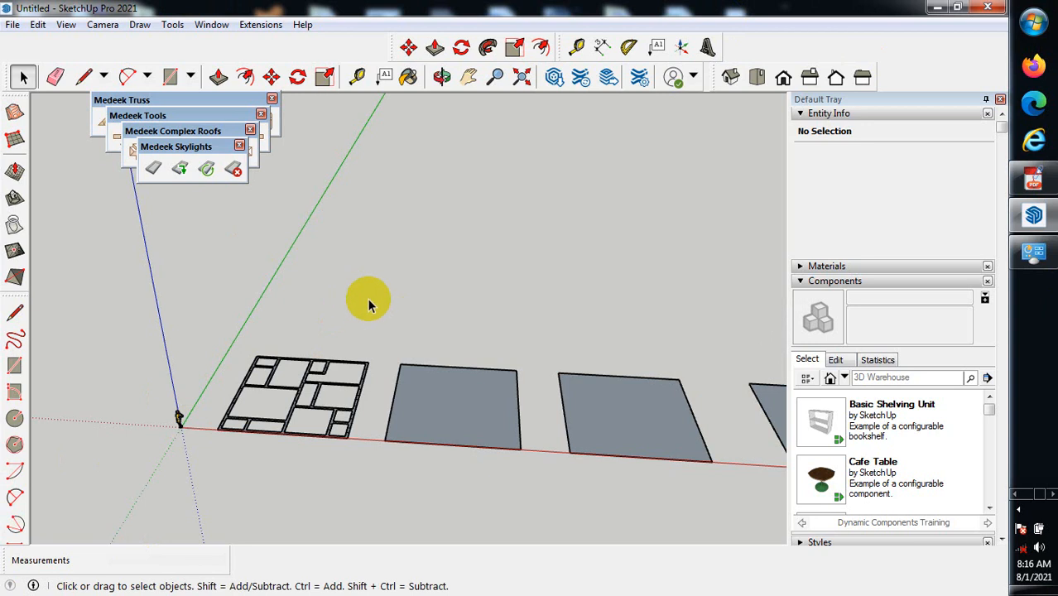
Push/Pull the wall face along the red axis at the floor plan's origin-side corner, with its interior branches, up 3000 mm.
{"action": "scroll", "coordinate": [219, 402], "scroll_direction": "down", "scroll_amount": 3}
{"action": "scroll", "coordinate": [236, 371], "scroll_direction": "up", "scroll_amount": 5}
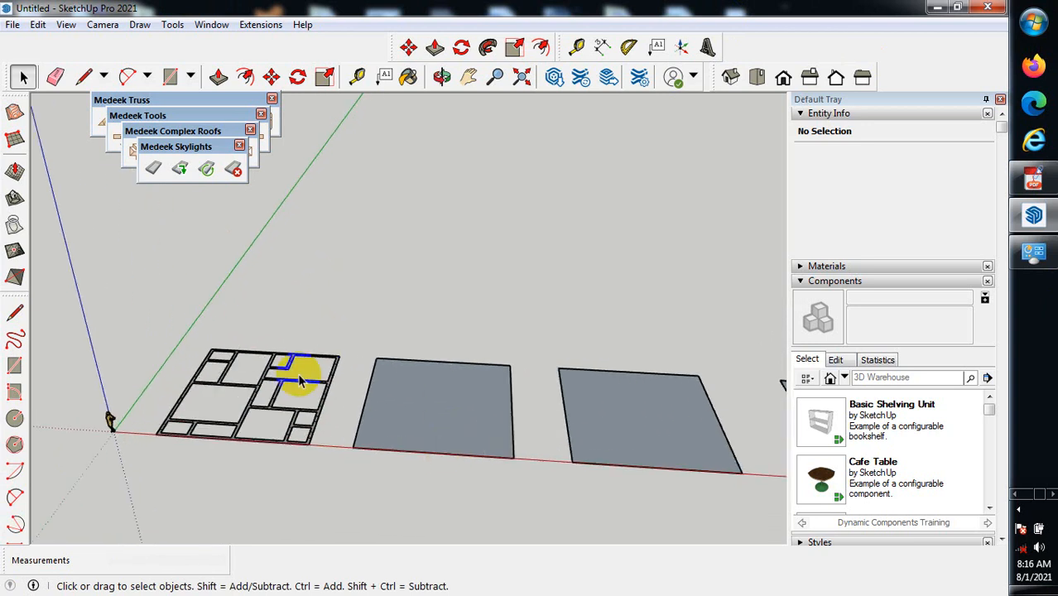
{"action": "scroll", "coordinate": [213, 366], "scroll_direction": "up", "scroll_amount": 5}
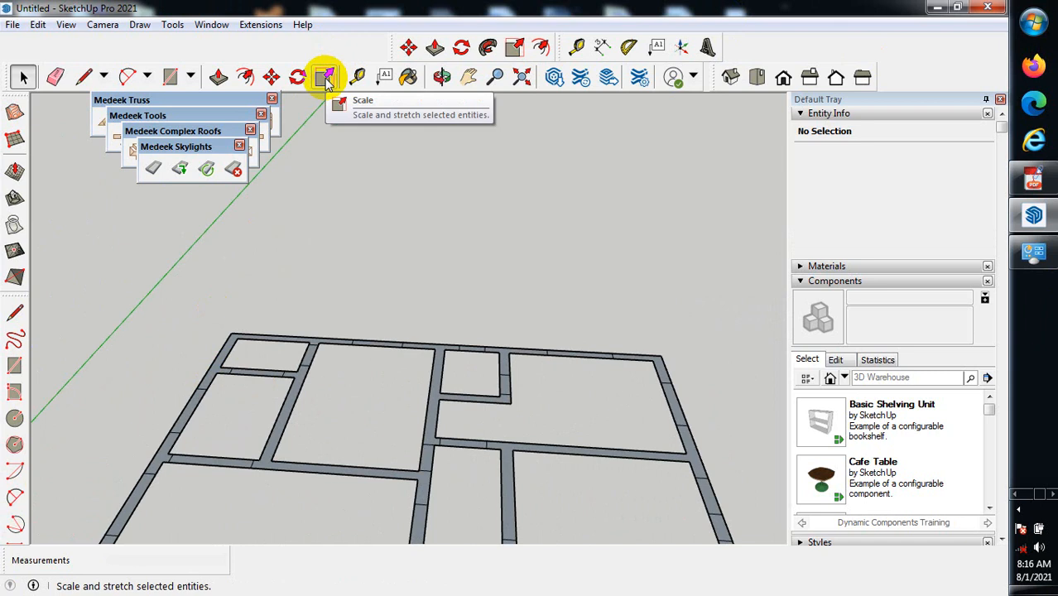
{"action": "left_click", "coordinate": [434, 48]}
{"action": "scroll", "coordinate": [279, 331], "scroll_direction": "down", "scroll_amount": 5}
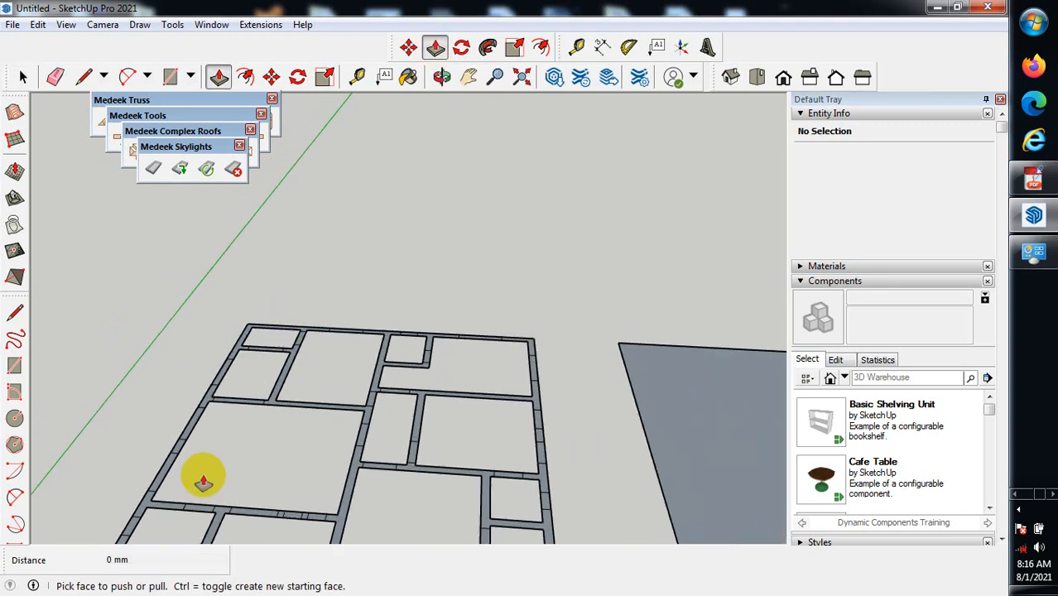
{"action": "scroll", "coordinate": [125, 505], "scroll_direction": "down", "scroll_amount": 4}
{"action": "scroll", "coordinate": [244, 501], "scroll_direction": "up", "scroll_amount": 6}
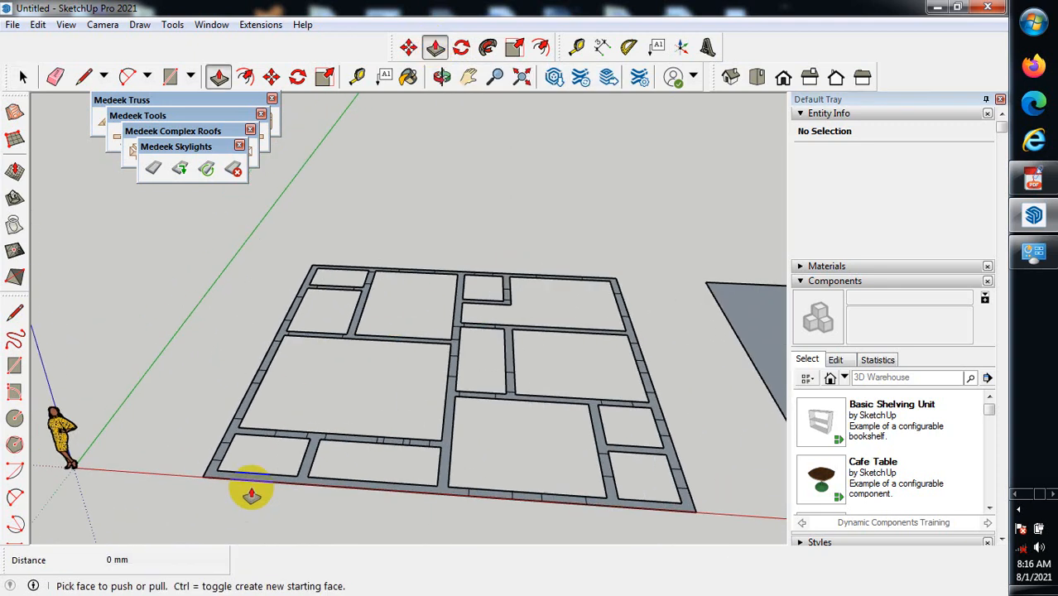
{"action": "scroll", "coordinate": [195, 489], "scroll_direction": "up", "scroll_amount": 2}
{"action": "left_click", "coordinate": [205, 487]}
{"action": "scroll", "coordinate": [208, 491], "scroll_direction": "up", "scroll_amount": 2}
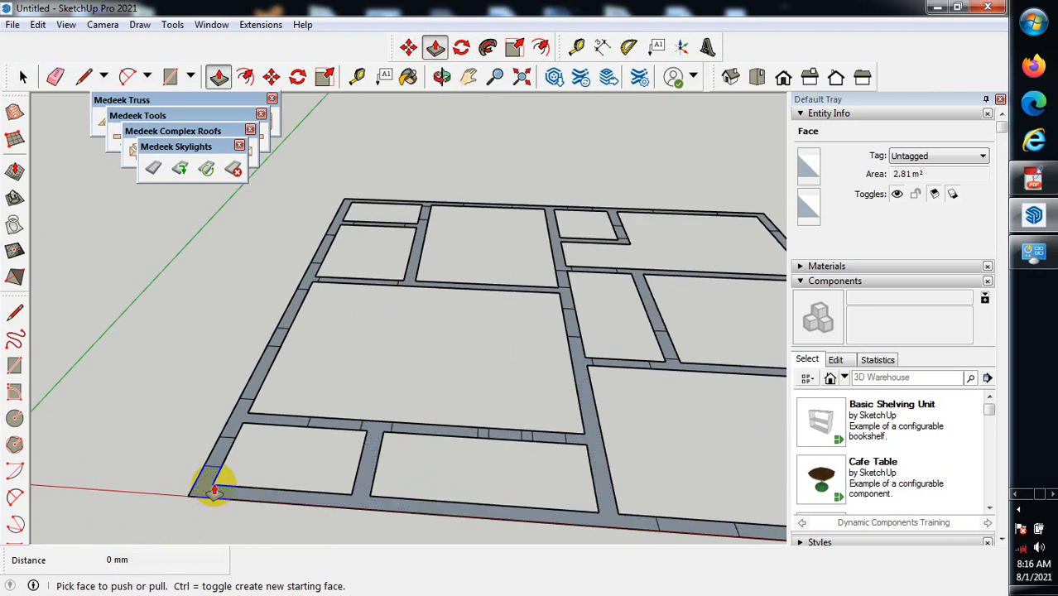
{"action": "left_click", "coordinate": [217, 486]}
{"action": "scroll", "coordinate": [225, 489], "scroll_direction": "up", "scroll_amount": 2}
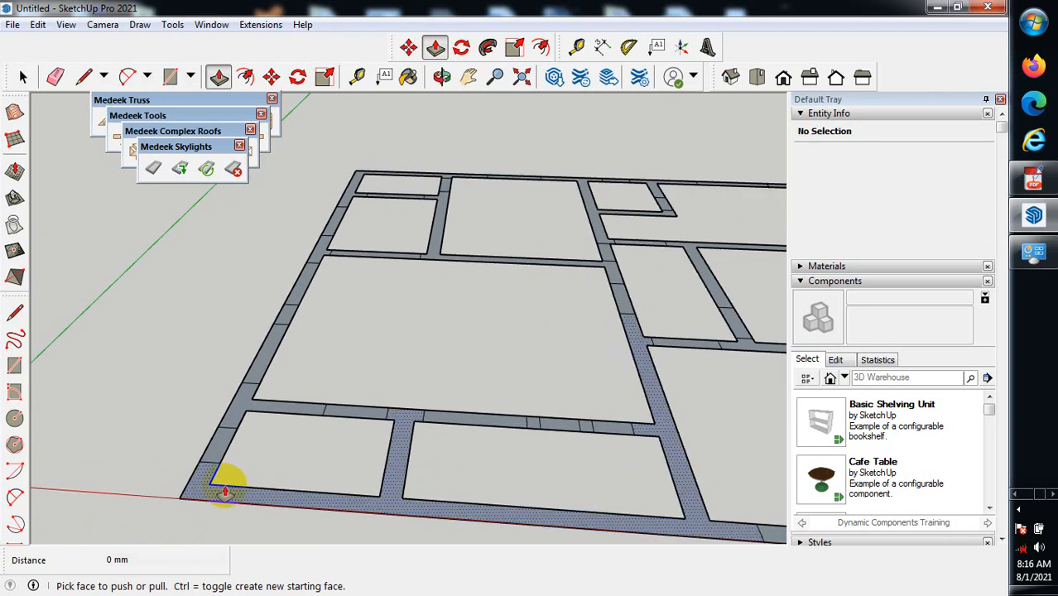
{"action": "left_click", "coordinate": [226, 491]}
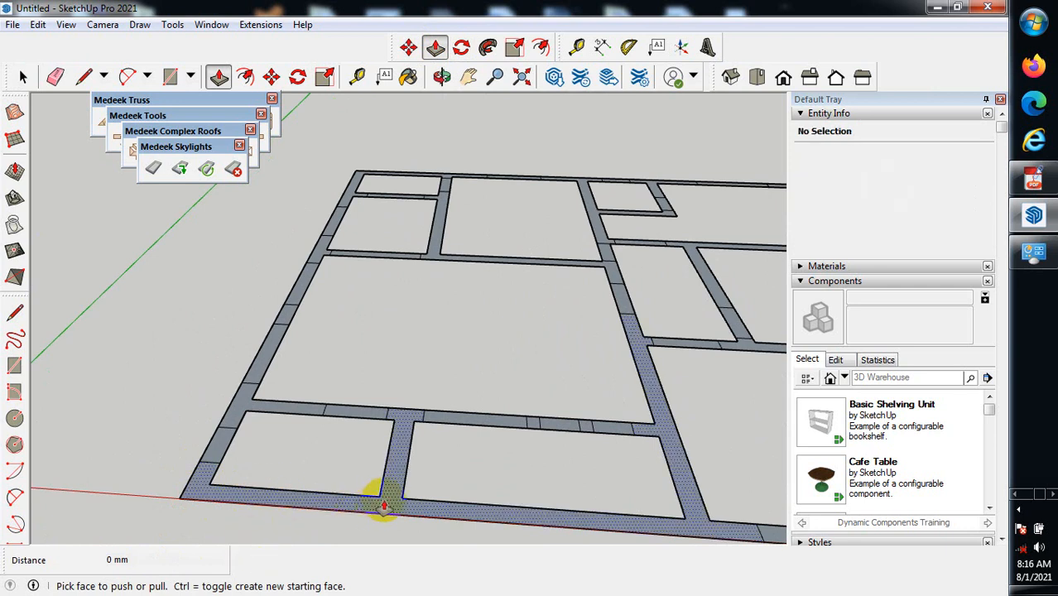
{"action": "left_click_drag", "start_coordinate": [395, 472], "coordinate": [382, 331]}
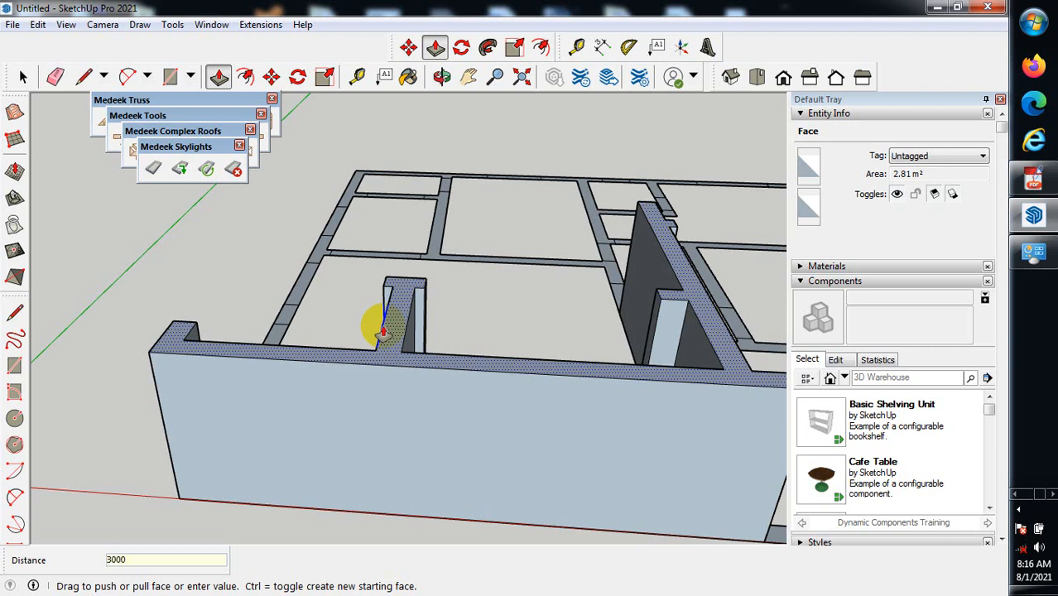
{"action": "key", "text": "Return"}
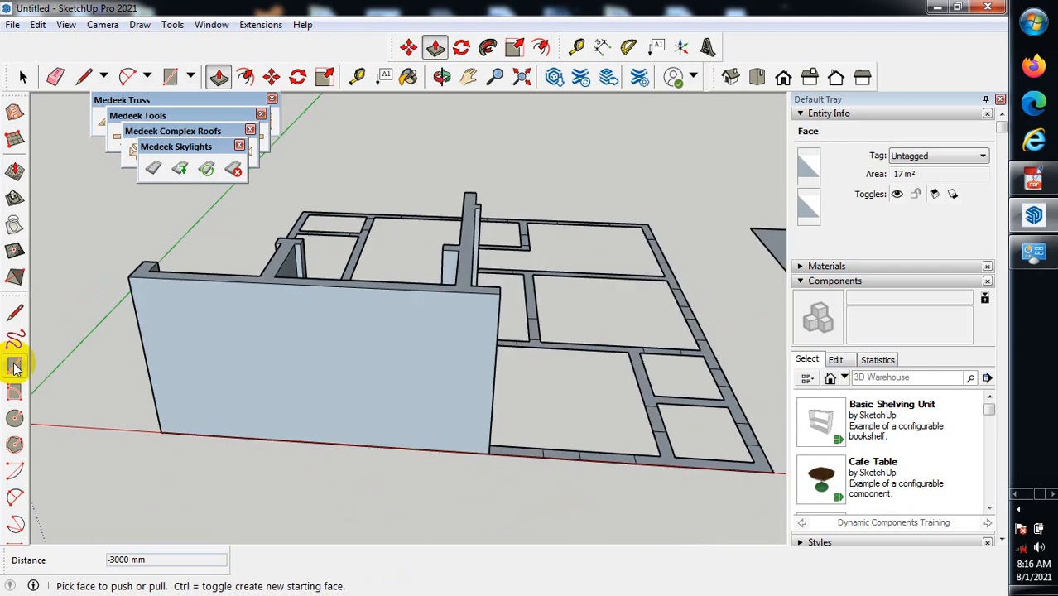
Pull up the short front wall segment beside the raised wall to the same 3000 mm height.
{"action": "scroll", "coordinate": [338, 437], "scroll_direction": "up", "scroll_amount": 6}
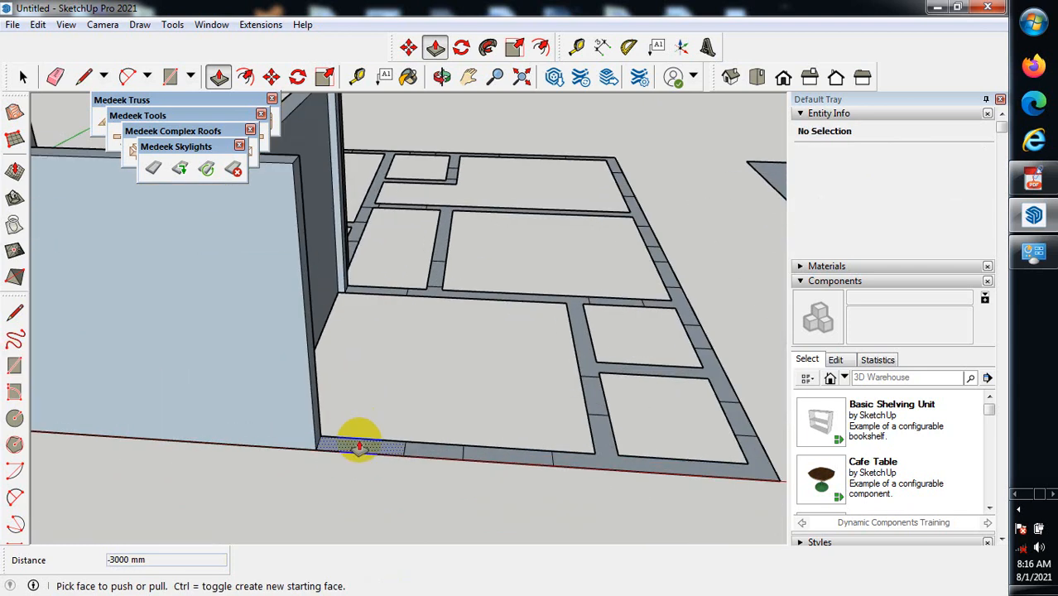
{"action": "scroll", "coordinate": [358, 447], "scroll_direction": "down", "scroll_amount": 3}
{"action": "scroll", "coordinate": [318, 409], "scroll_direction": "up", "scroll_amount": 2}
{"action": "scroll", "coordinate": [396, 495], "scroll_direction": "down", "scroll_amount": 2}
{"action": "scroll", "coordinate": [402, 470], "scroll_direction": "up", "scroll_amount": 3}
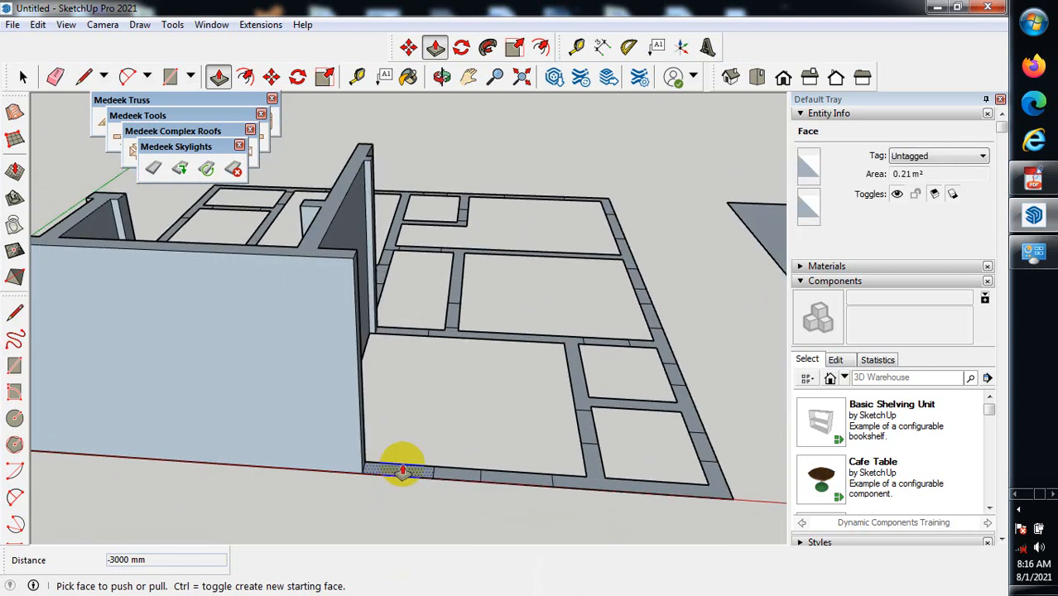
{"action": "left_click", "coordinate": [403, 469]}
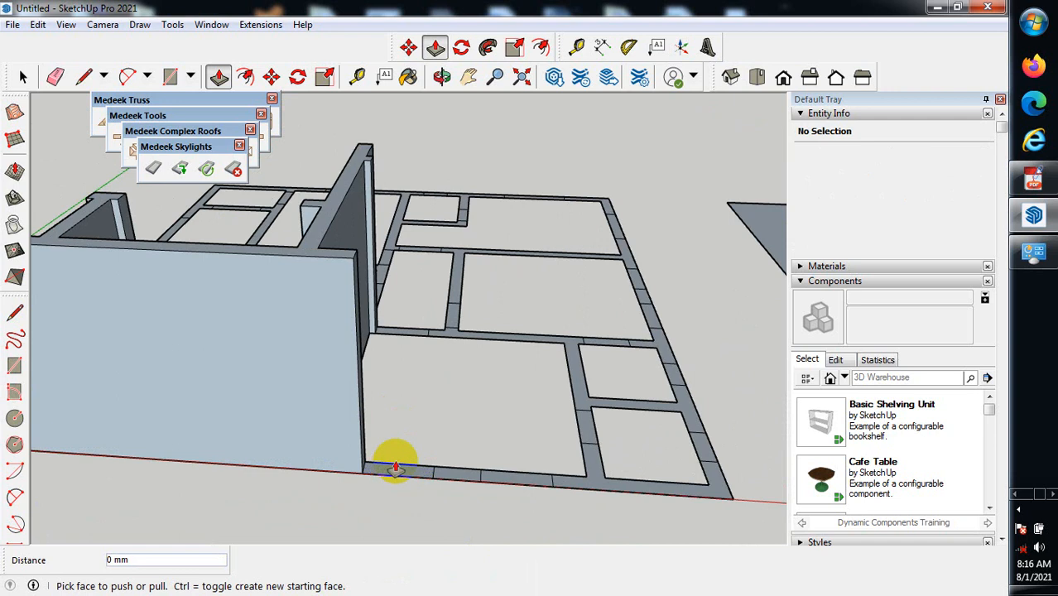
{"action": "left_click", "coordinate": [392, 470]}
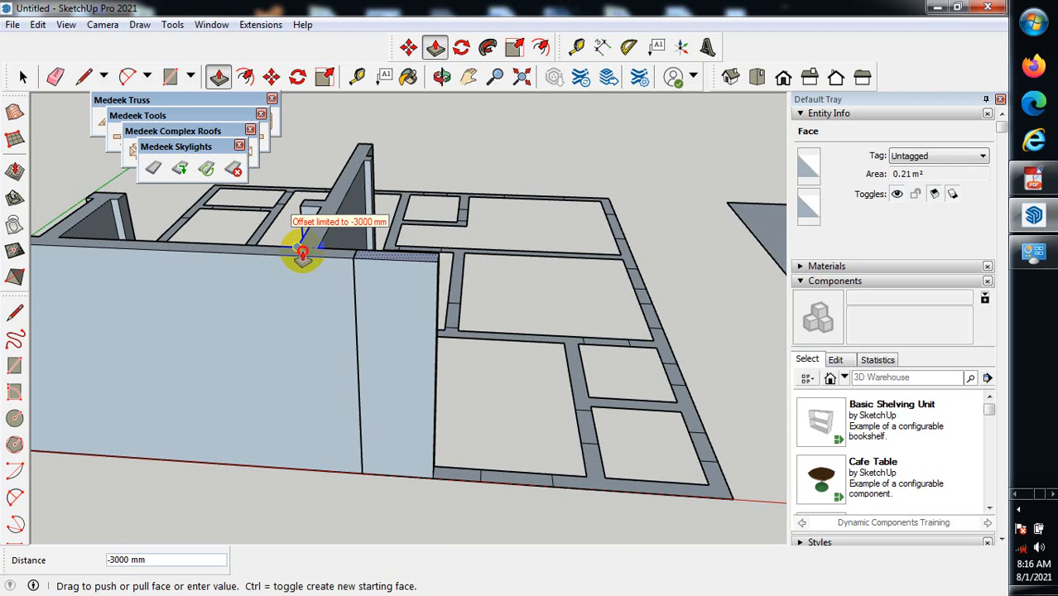
{"action": "left_click", "coordinate": [297, 254]}
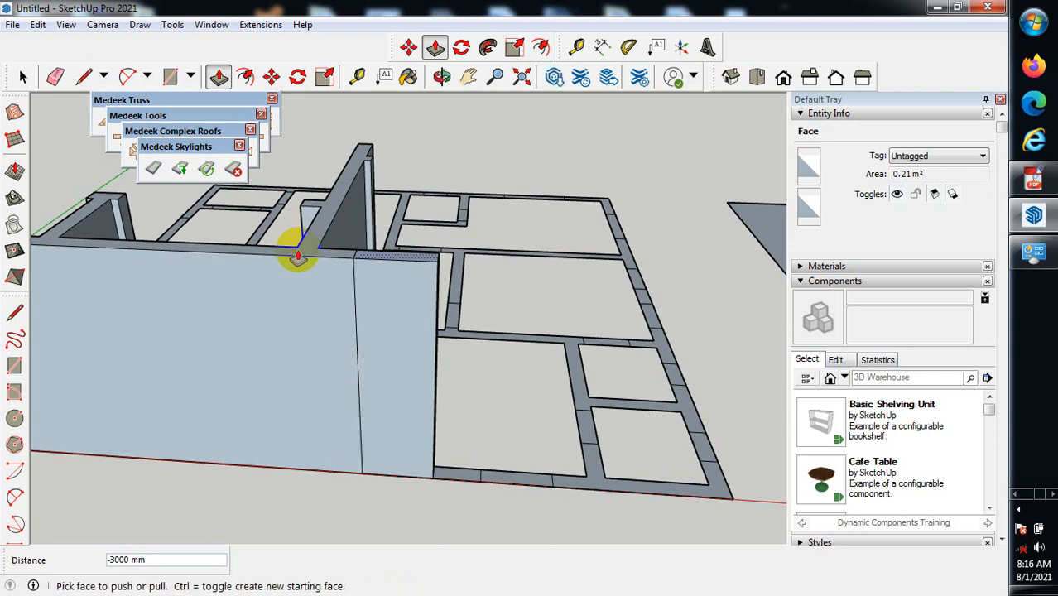
Raise the remaining front wall segments and the end section that includes the building corner to the existing 3000 mm wall height.
{"action": "left_click", "coordinate": [459, 473]}
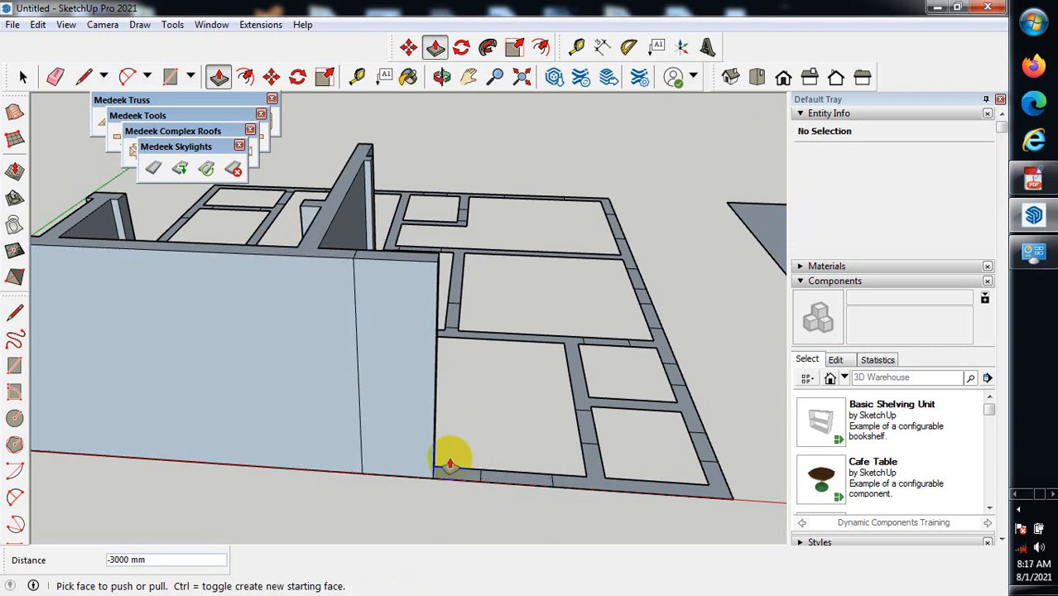
{"action": "scroll", "coordinate": [451, 469], "scroll_direction": "up", "scroll_amount": 2}
{"action": "left_click", "coordinate": [458, 479]}
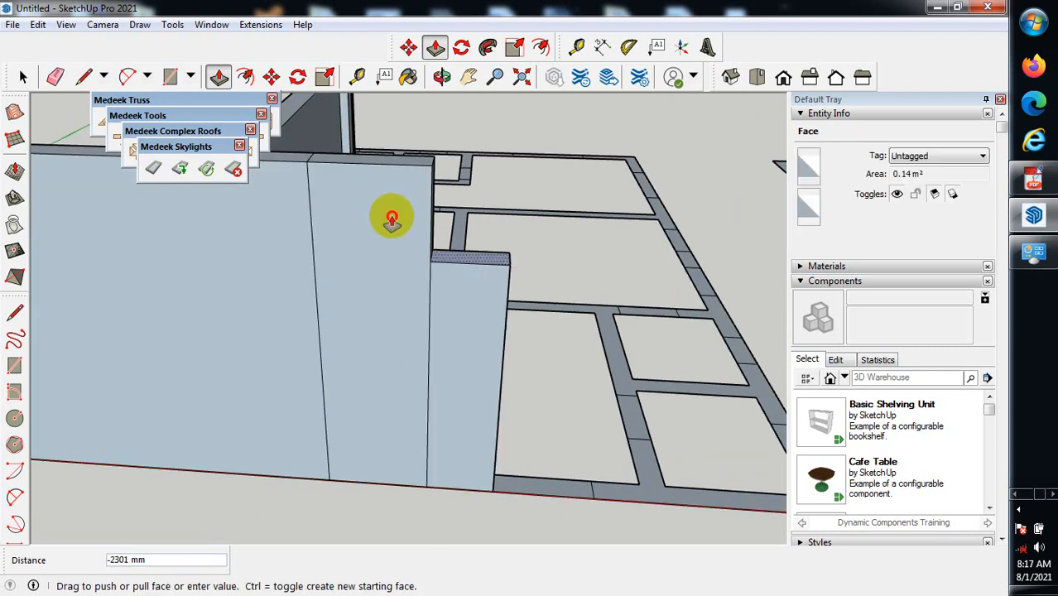
{"action": "left_click", "coordinate": [337, 166]}
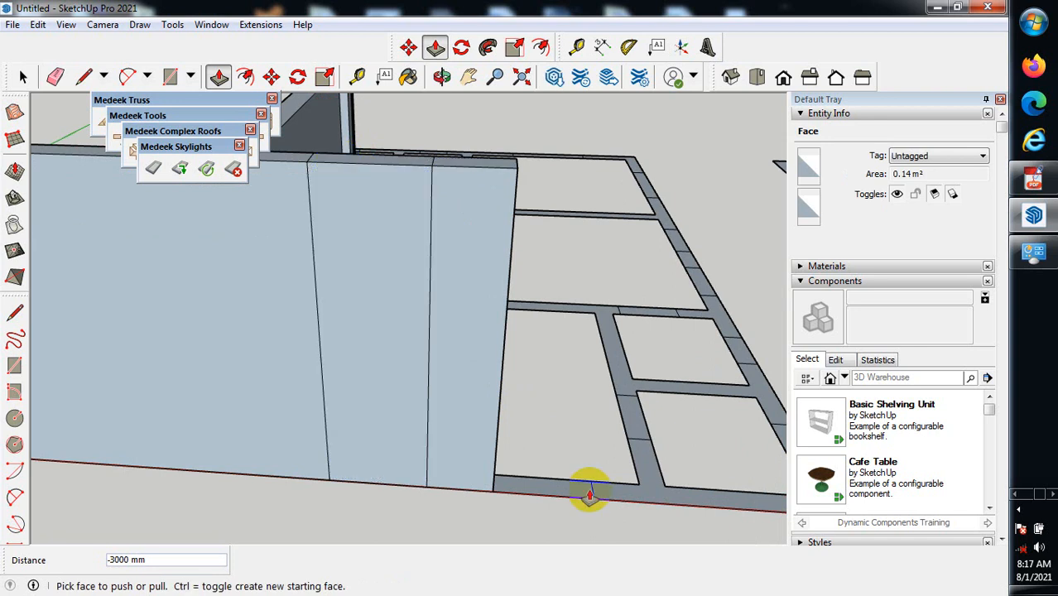
{"action": "left_click", "coordinate": [541, 487]}
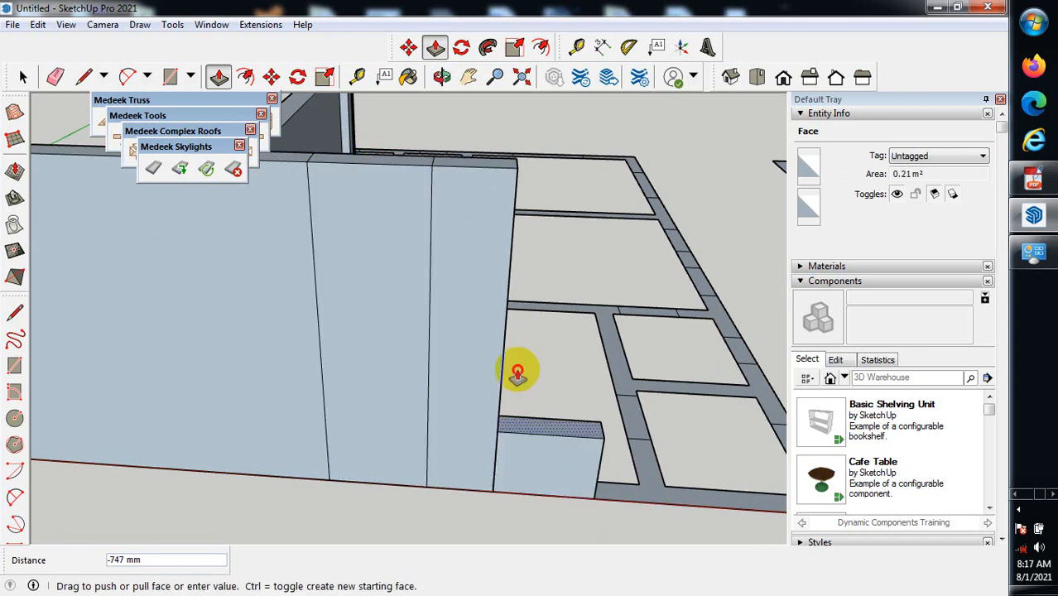
{"action": "left_click", "coordinate": [434, 169]}
{"action": "left_click", "coordinate": [655, 486]}
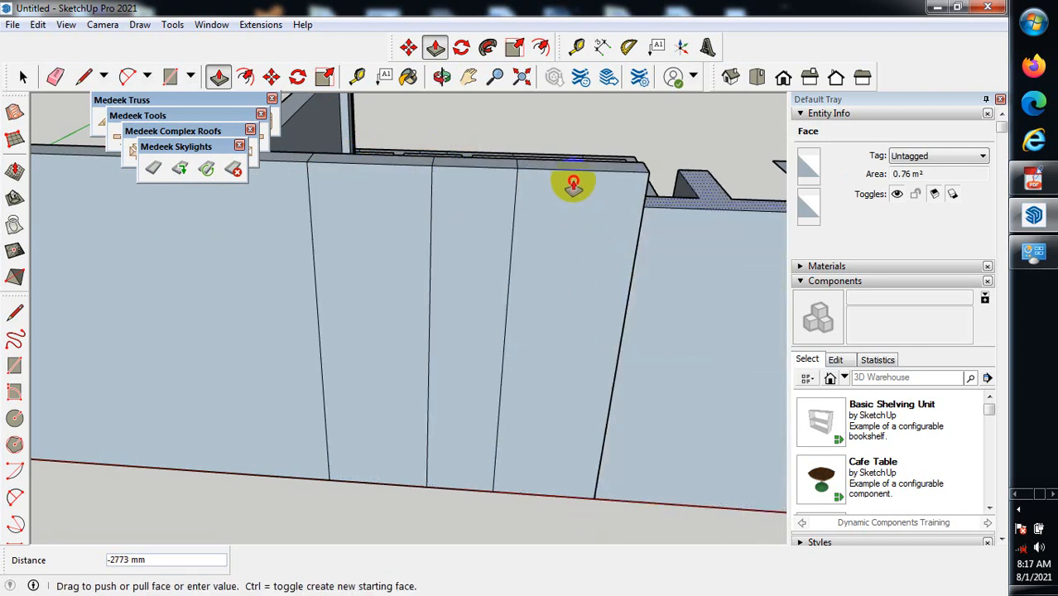
{"action": "left_click", "coordinate": [546, 171]}
Raise the first short side wall segment past the corner and the adjoining section with interior partitions to 3000 mm.
{"action": "middle_click_drag", "start_coordinate": [425, 302], "coordinate": [162, 382]}
{"action": "scroll", "coordinate": [419, 399], "scroll_direction": "up", "scroll_amount": 4}
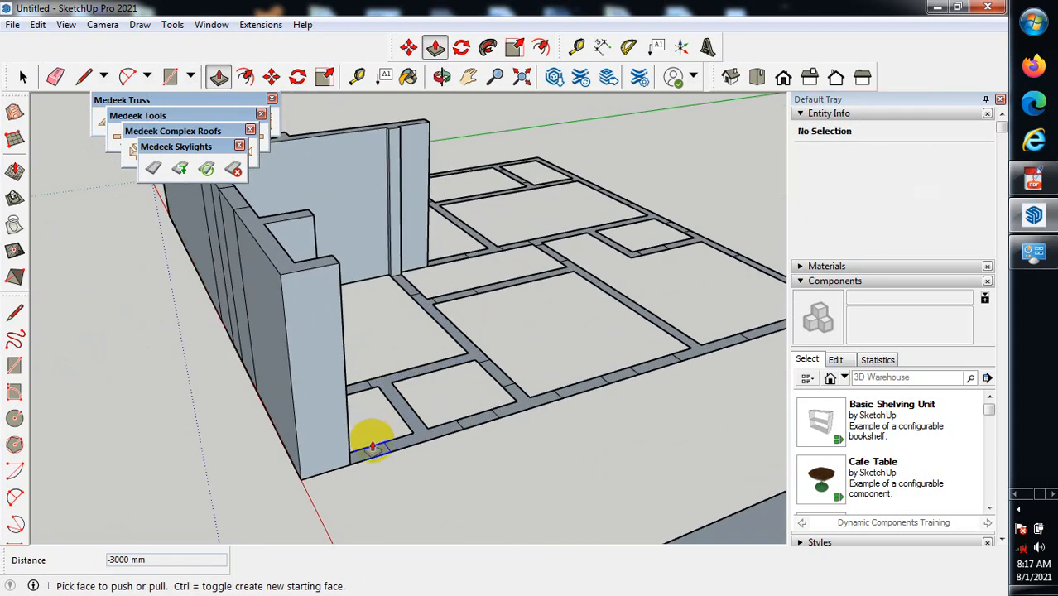
{"action": "scroll", "coordinate": [307, 412], "scroll_direction": "up", "scroll_amount": 1}
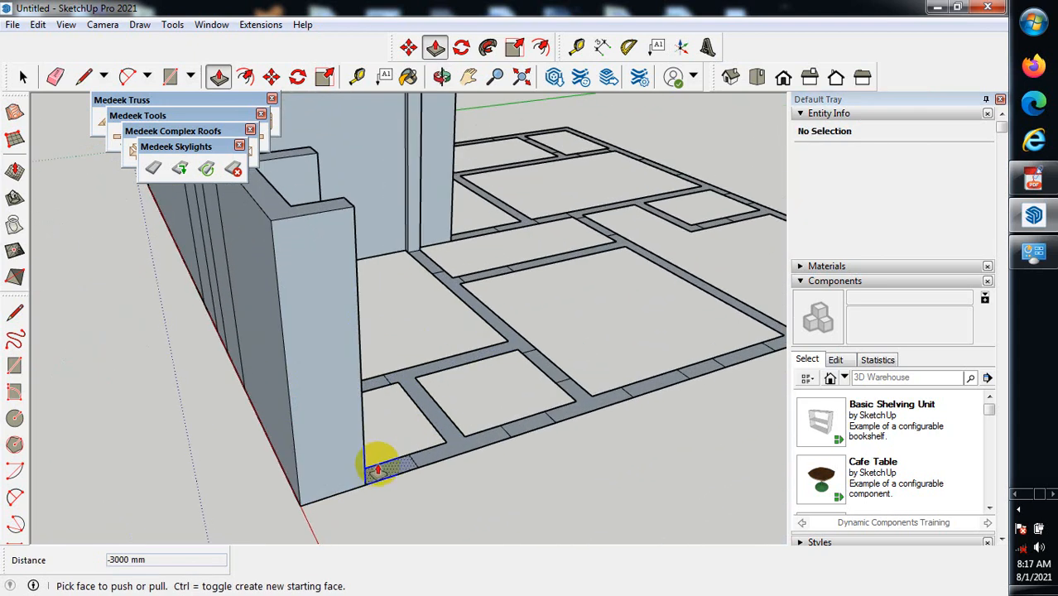
{"action": "left_click", "coordinate": [378, 470]}
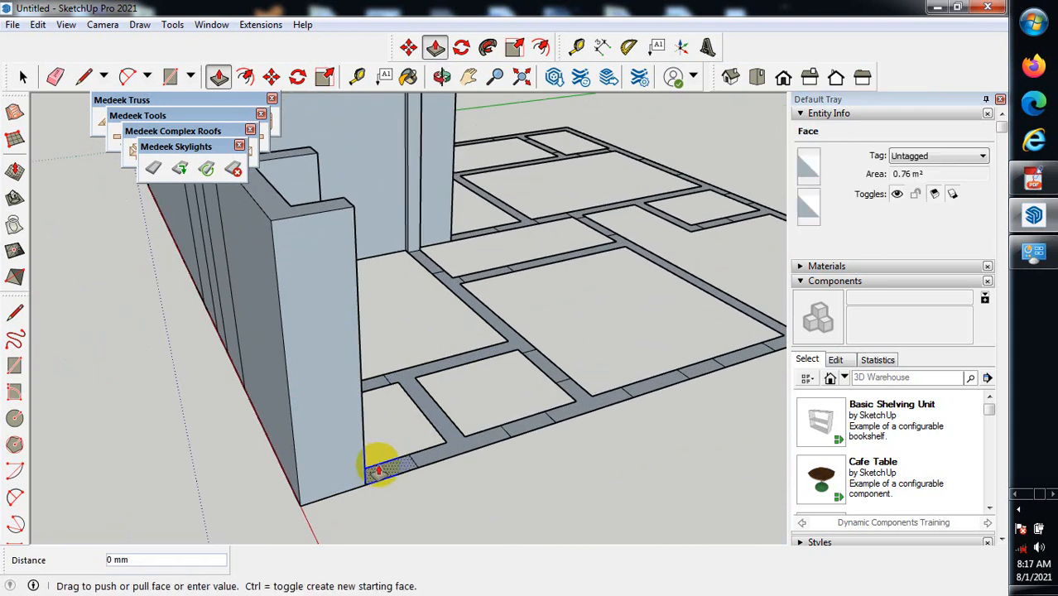
{"action": "left_click", "coordinate": [290, 217]}
{"action": "scroll", "coordinate": [454, 422], "scroll_direction": "up", "scroll_amount": 2}
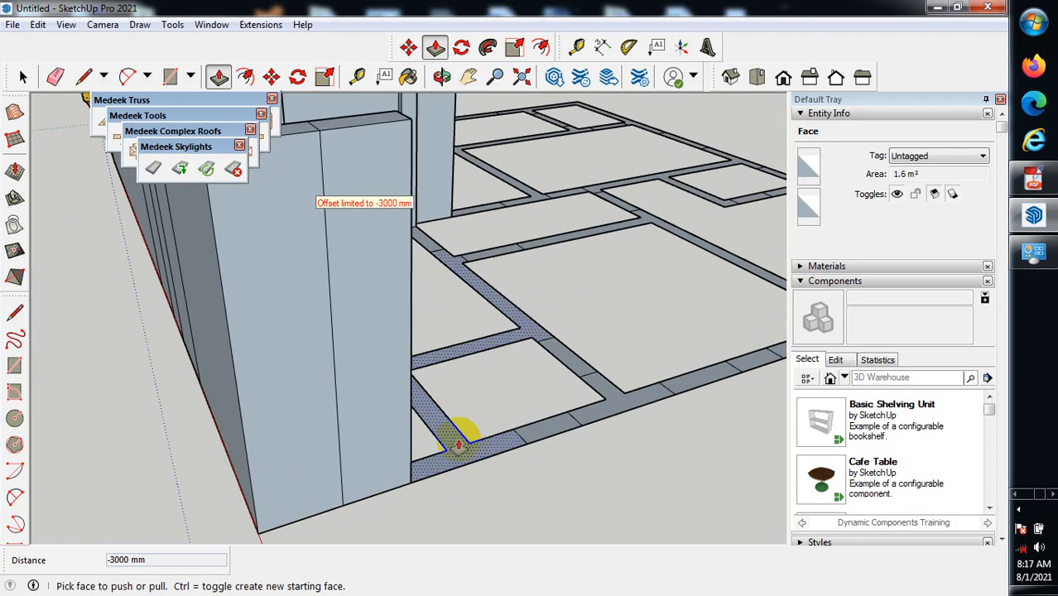
{"action": "left_click", "coordinate": [461, 440]}
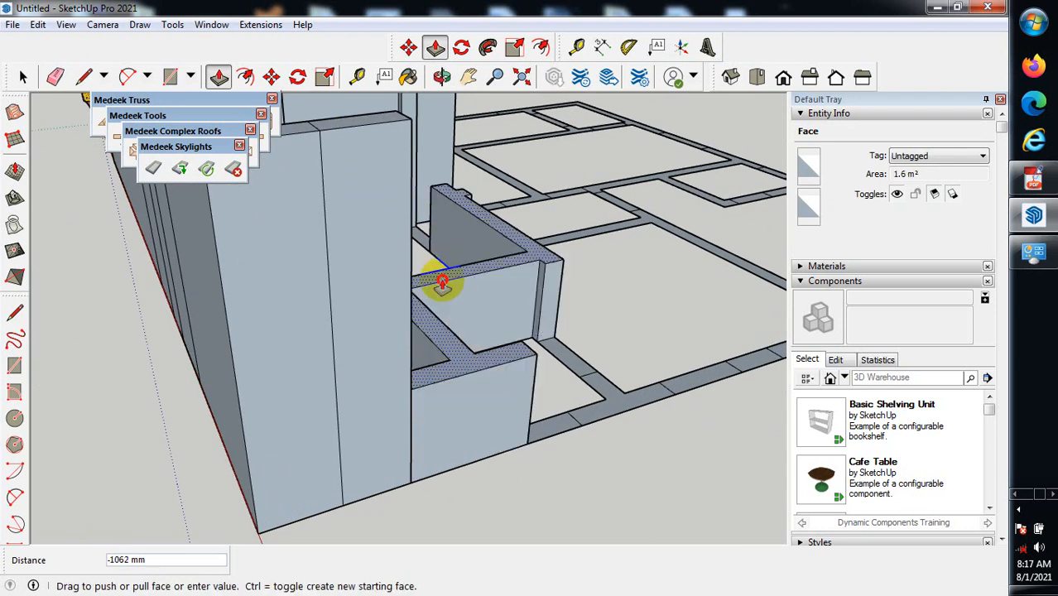
{"action": "left_click", "coordinate": [349, 130]}
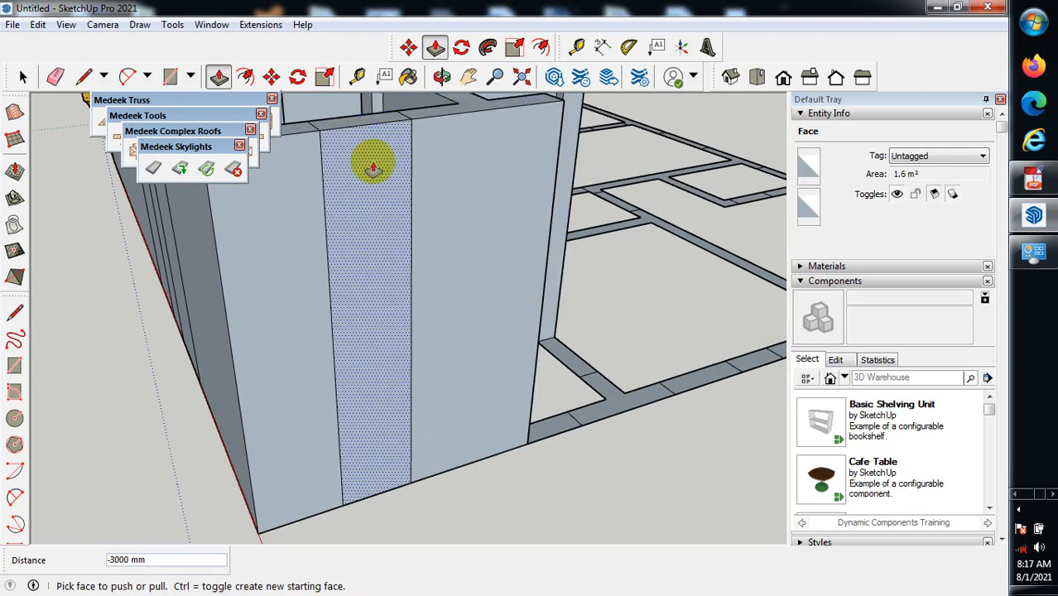
Continue along the side wall, pulling up the next three segments beyond the partitioned section to 3000 mm.
{"action": "left_click", "coordinate": [556, 422]}
{"action": "left_click", "coordinate": [433, 116]}
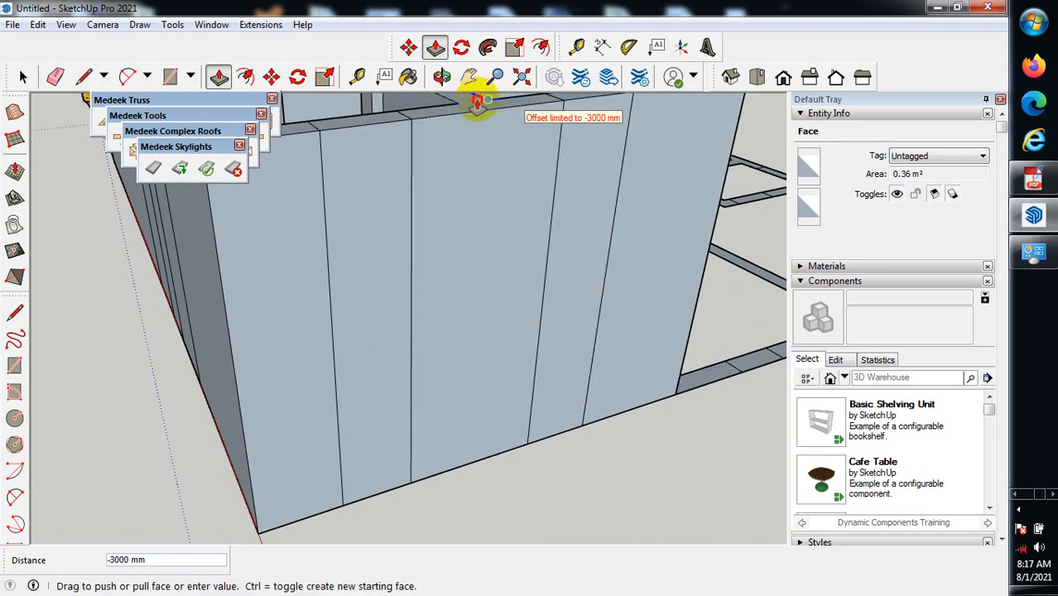
{"action": "left_click", "coordinate": [456, 122]}
{"action": "scroll", "coordinate": [356, 279], "scroll_direction": "down", "scroll_amount": 3}
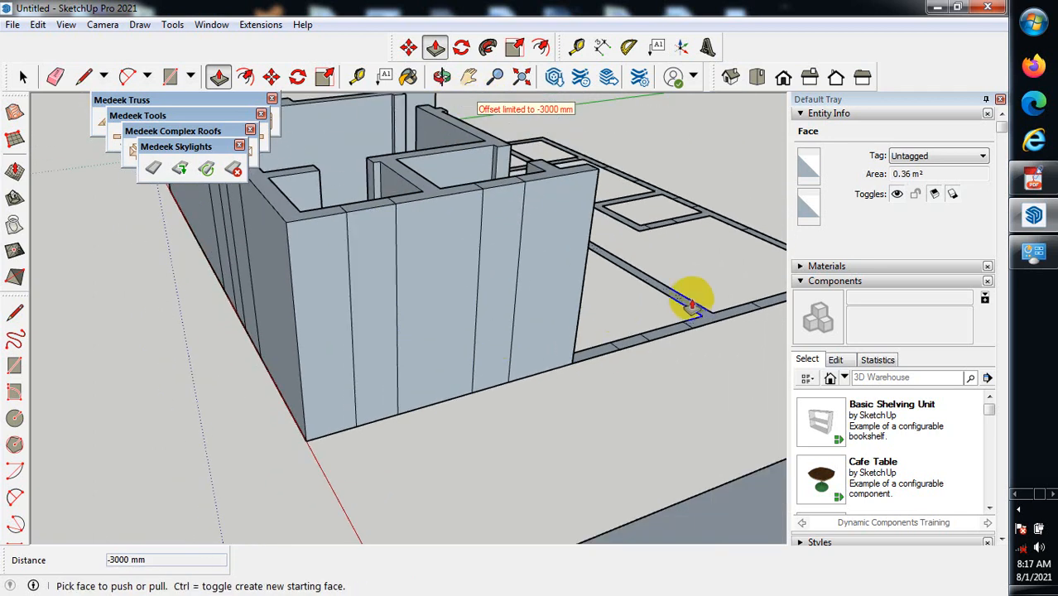
{"action": "middle_click_drag", "start_coordinate": [688, 298], "coordinate": [412, 371]}
{"action": "scroll", "coordinate": [404, 393], "scroll_direction": "up", "scroll_amount": 1}
{"action": "left_click", "coordinate": [403, 457]}
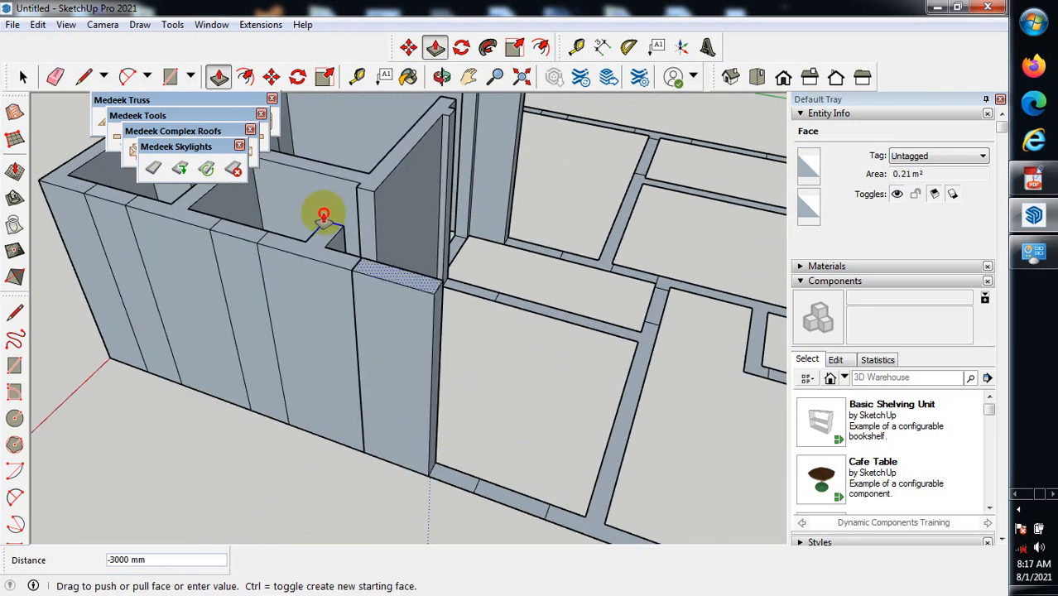
{"action": "left_click", "coordinate": [293, 246]}
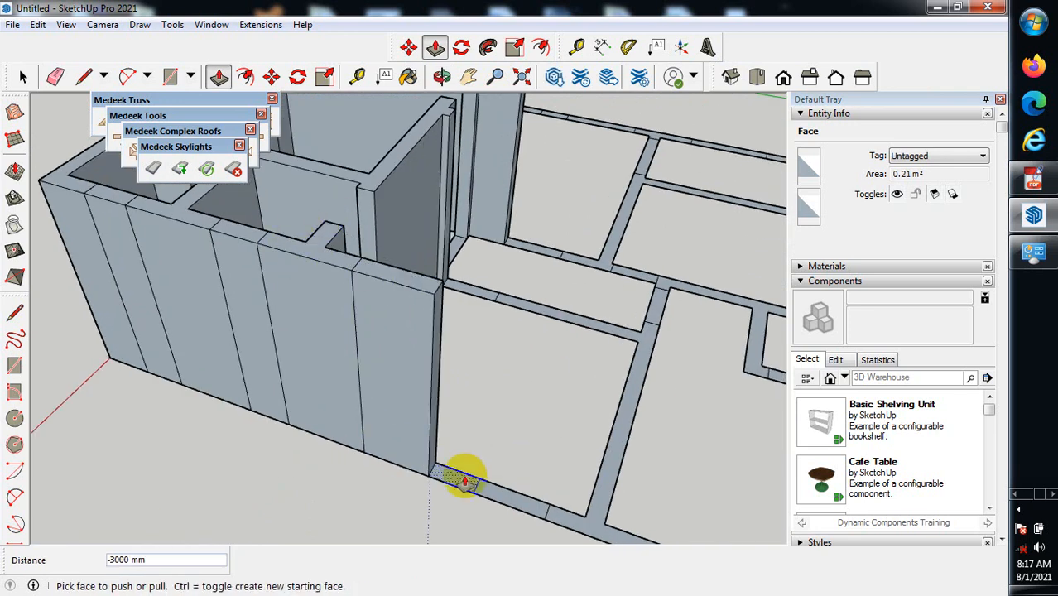
Raise the next two short side wall segments and the following section with its long interior walls to 3000 mm.
{"action": "left_click", "coordinate": [465, 480]}
{"action": "left_click", "coordinate": [356, 284]}
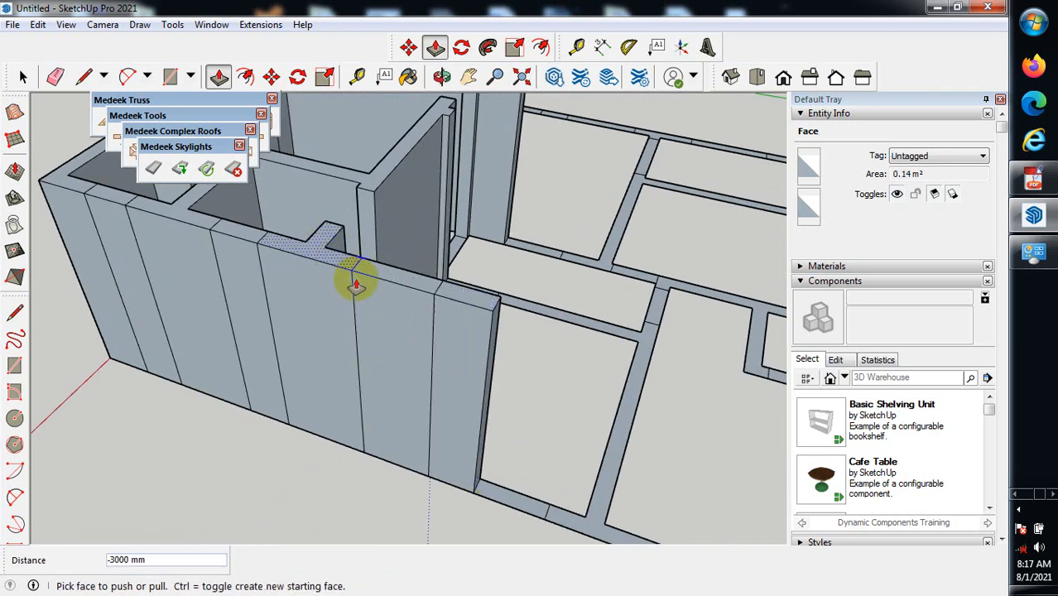
{"action": "left_click", "coordinate": [506, 496]}
{"action": "left_click", "coordinate": [410, 291]}
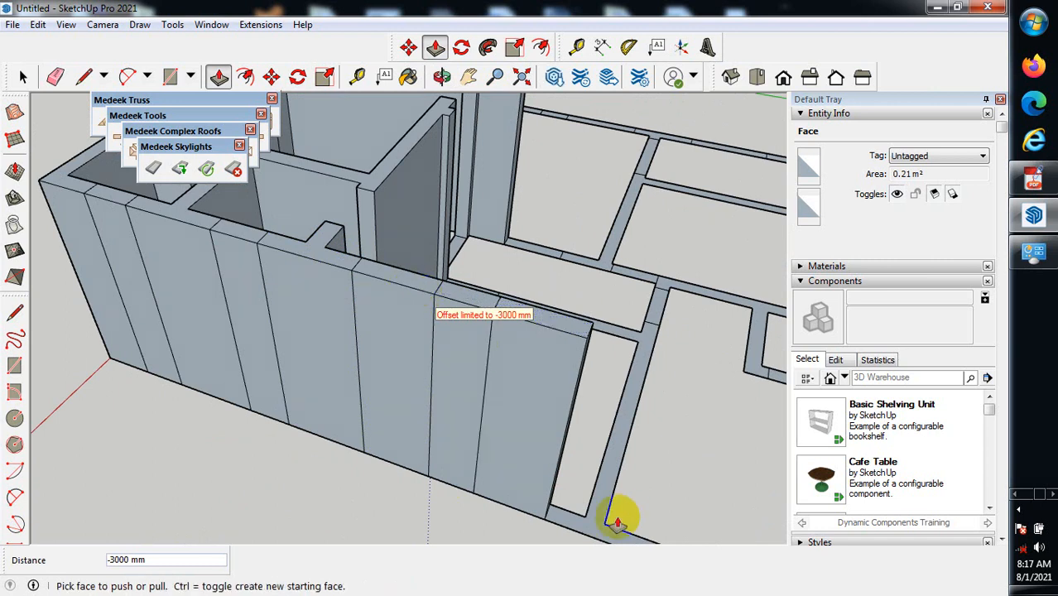
{"action": "left_click", "coordinate": [595, 519]}
{"action": "left_click", "coordinate": [500, 310]}
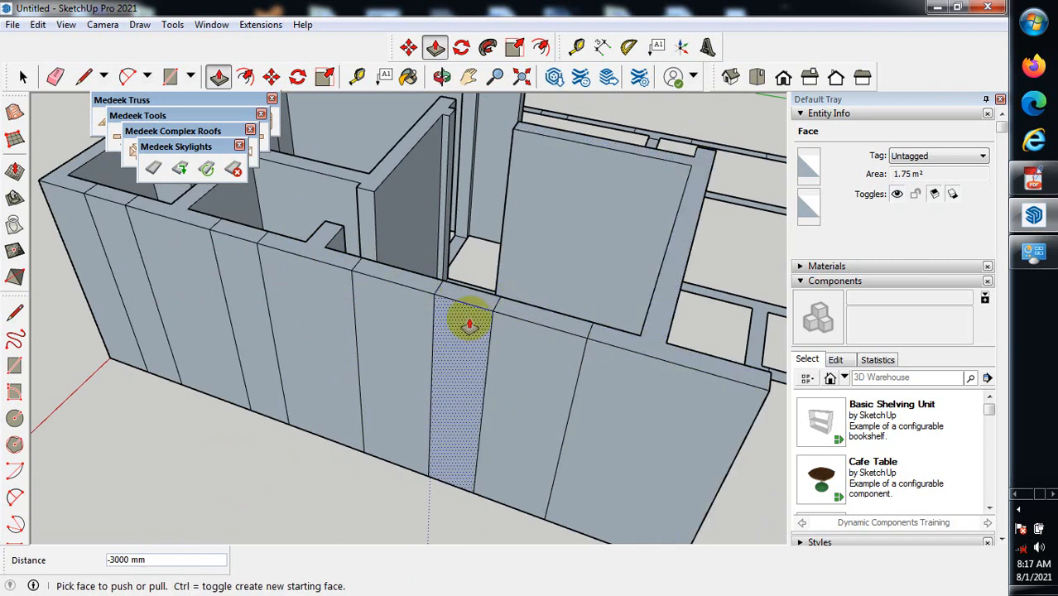
Raise the last straight segment of the side wall and the corner section at its end to 3000 mm.
{"action": "scroll", "coordinate": [684, 439], "scroll_direction": "down", "scroll_amount": 3}
{"action": "scroll", "coordinate": [590, 442], "scroll_direction": "up", "scroll_amount": 3}
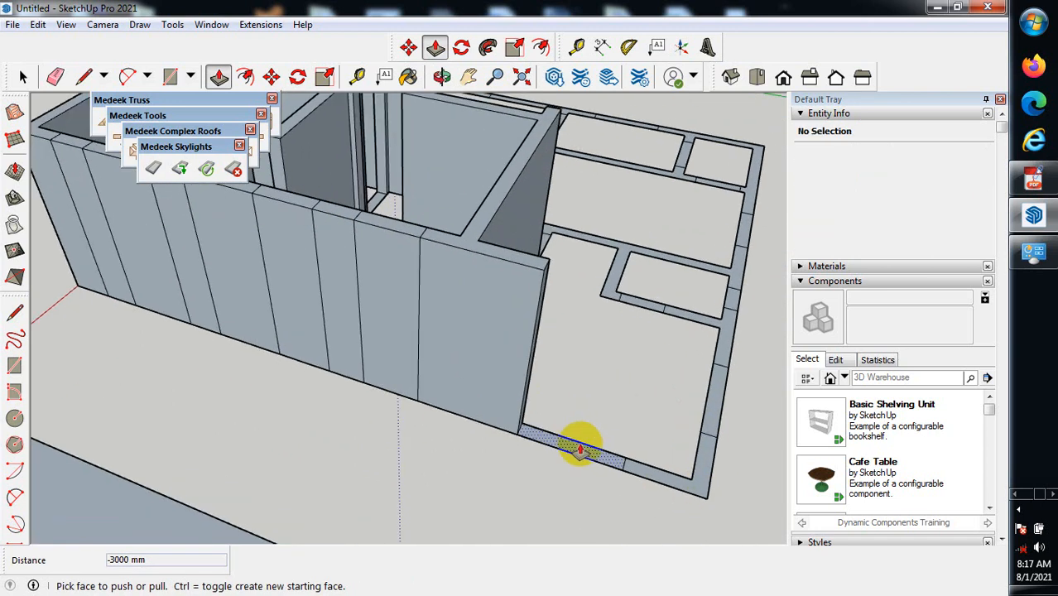
{"action": "left_click", "coordinate": [582, 444]}
{"action": "left_click", "coordinate": [487, 257]}
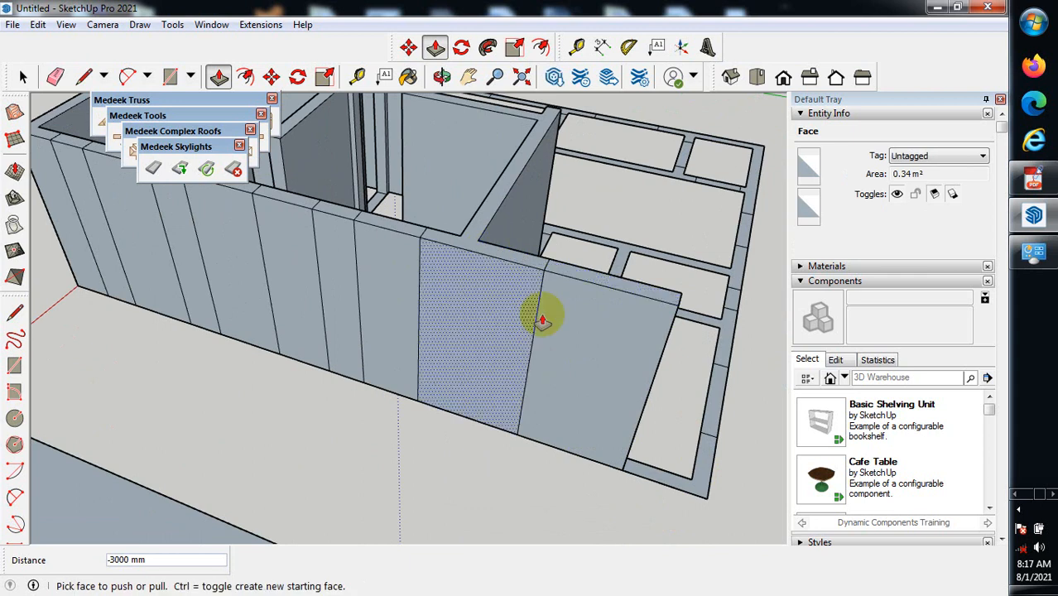
{"action": "left_click", "coordinate": [696, 480]}
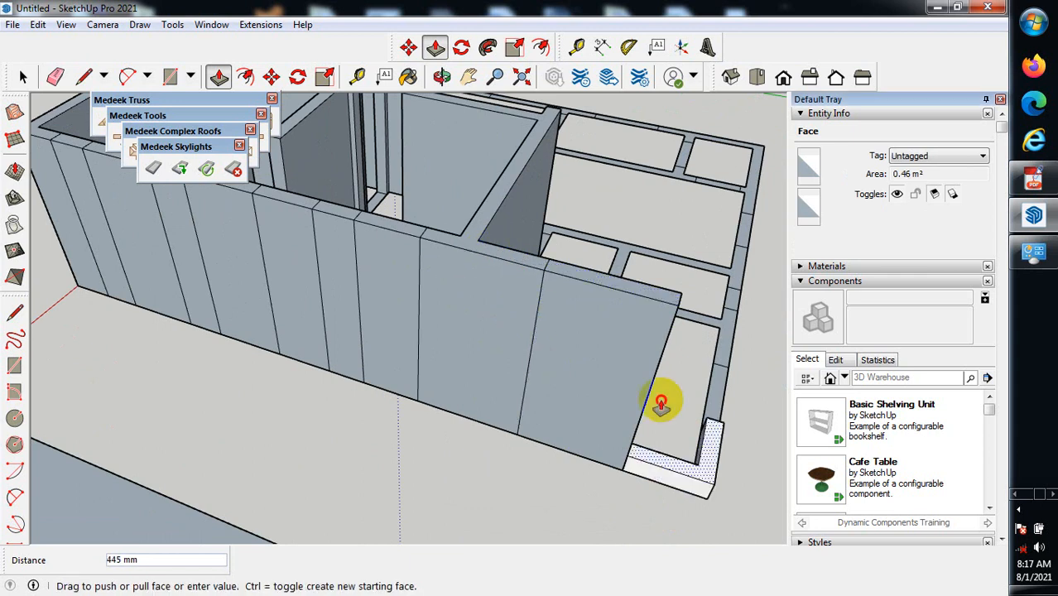
{"action": "left_click", "coordinate": [566, 268]}
Pull up the first wall segment around the new corner and the next section with its short interior partition to 3000 mm.
{"action": "scroll", "coordinate": [439, 306], "scroll_direction": "down", "scroll_amount": 3}
{"action": "middle_click_drag", "start_coordinate": [669, 385], "coordinate": [440, 398]}
{"action": "scroll", "coordinate": [491, 427], "scroll_direction": "up", "scroll_amount": 1}
{"action": "scroll", "coordinate": [493, 447], "scroll_direction": "up", "scroll_amount": 1}
{"action": "left_click", "coordinate": [491, 468]}
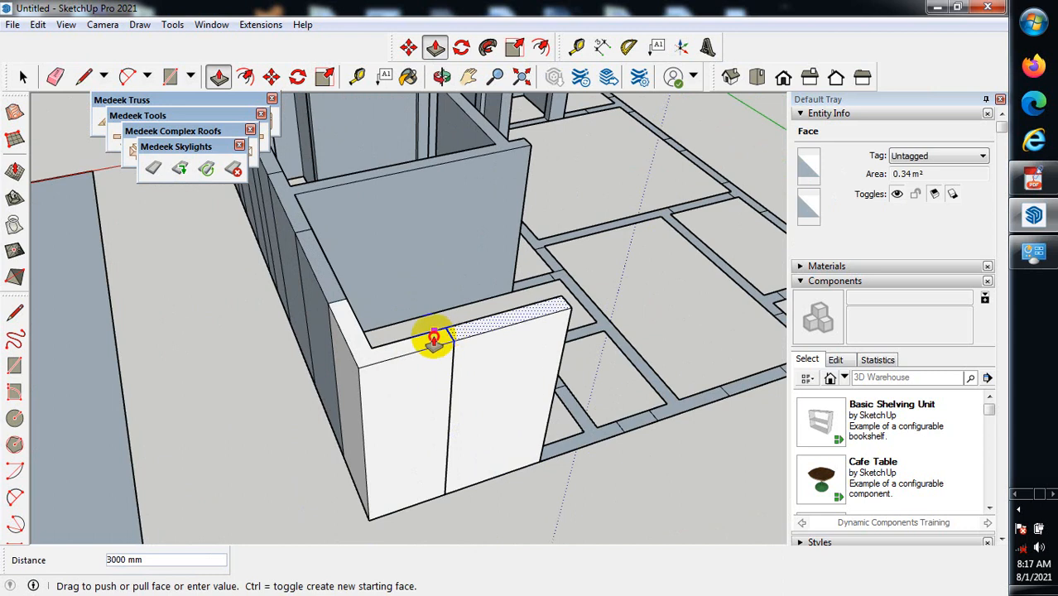
{"action": "left_click", "coordinate": [420, 341]}
{"action": "left_click", "coordinate": [582, 432]}
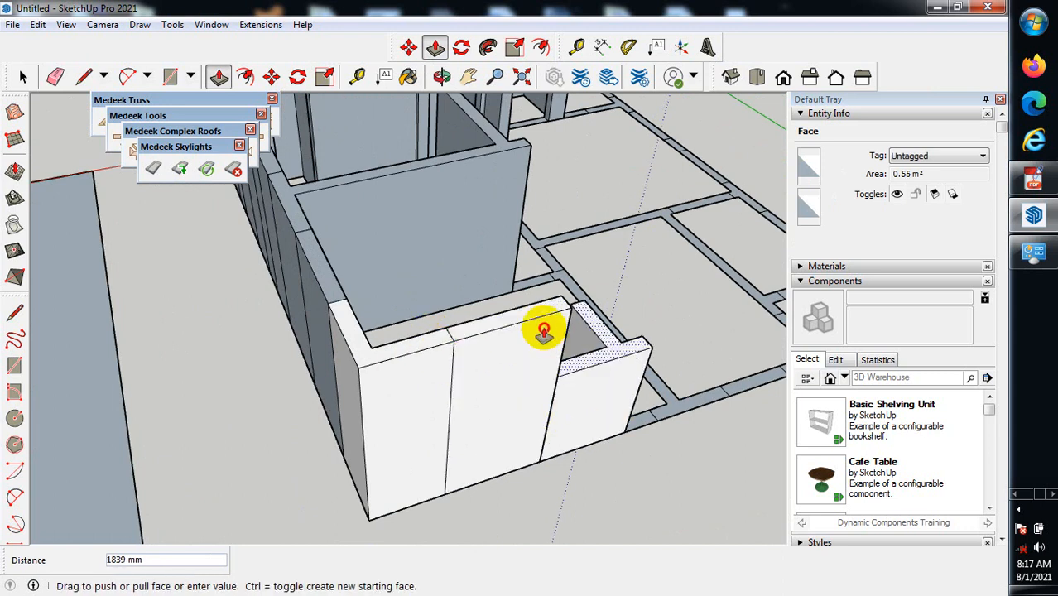
{"action": "left_click", "coordinate": [481, 324]}
Raise the short segment beyond the partition and the following section with its connected long interior walls to 3000 mm.
{"action": "scroll", "coordinate": [389, 422], "scroll_direction": "down", "scroll_amount": 3}
{"action": "scroll", "coordinate": [625, 363], "scroll_direction": "up", "scroll_amount": 4}
{"action": "left_click", "coordinate": [570, 436]}
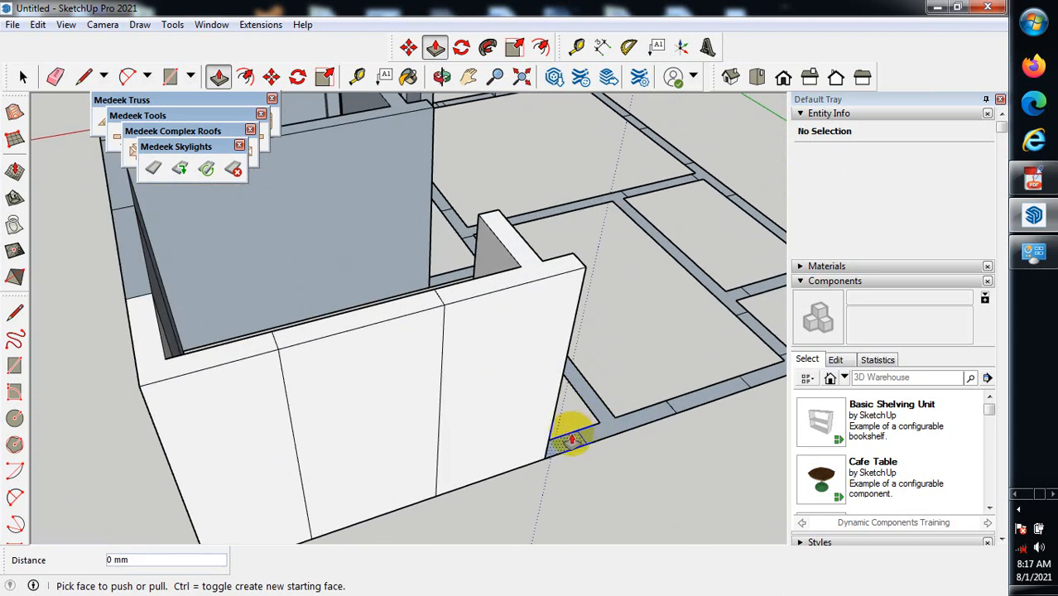
{"action": "left_click", "coordinate": [571, 438]}
{"action": "left_click", "coordinate": [457, 318]}
{"action": "scroll", "coordinate": [456, 318], "scroll_direction": "down", "scroll_amount": 2}
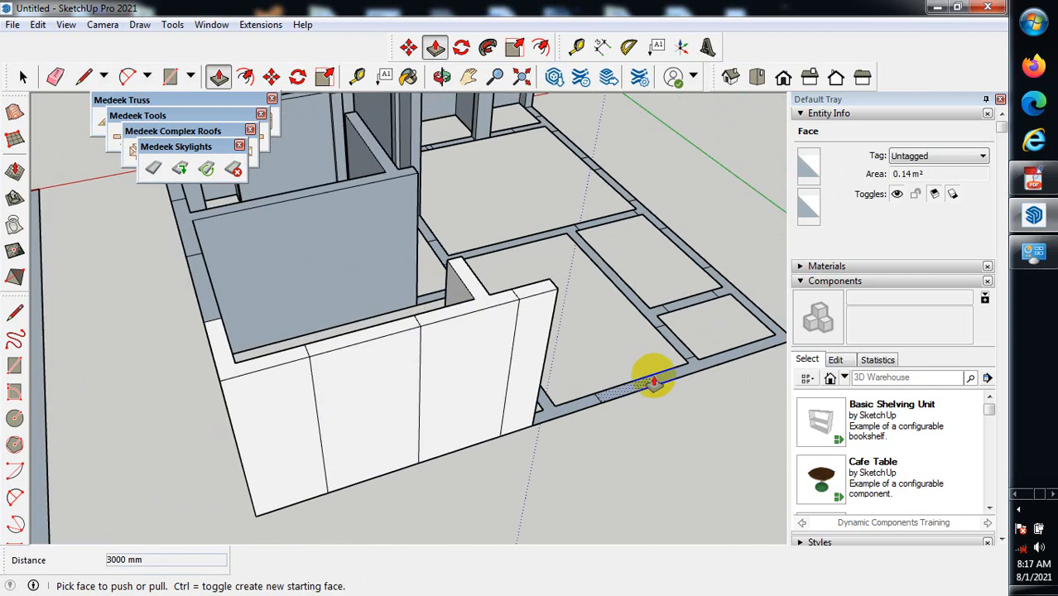
{"action": "middle_click_drag", "start_coordinate": [654, 380], "coordinate": [449, 432]}
{"action": "left_click", "coordinate": [432, 454]}
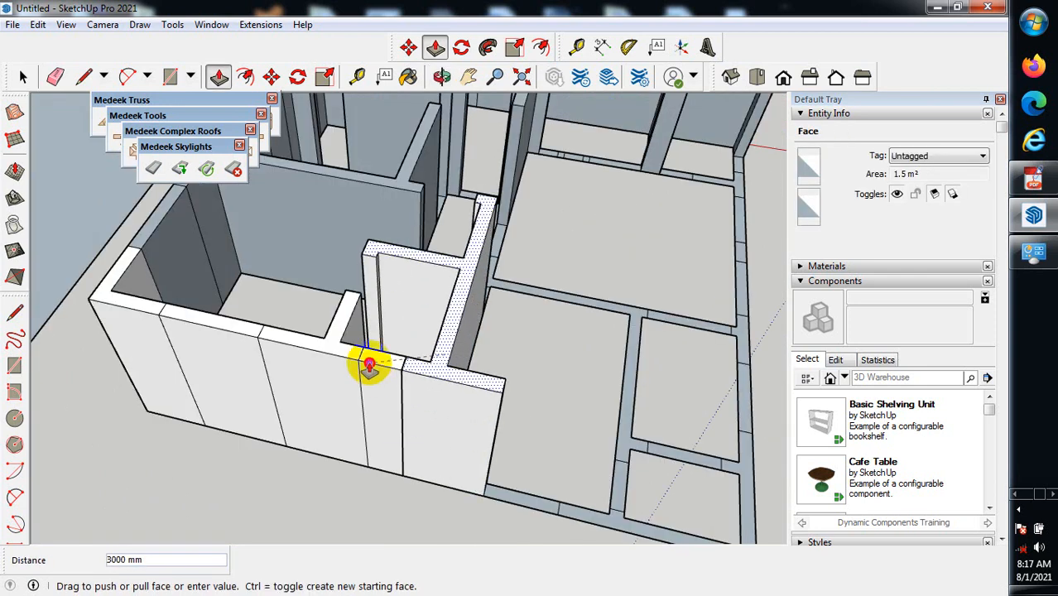
{"action": "left_click", "coordinate": [357, 358]}
Extend the same outer wall by raising its next segment and the end section around the corner to 3000 mm.
{"action": "scroll", "coordinate": [460, 484], "scroll_direction": "up", "scroll_amount": 3}
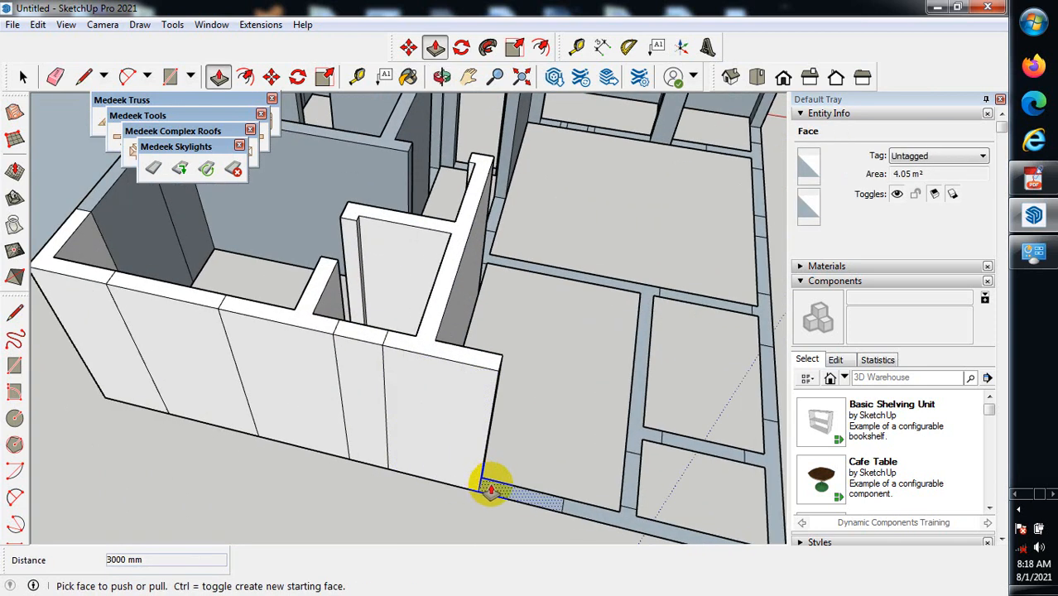
{"action": "left_click", "coordinate": [490, 489]}
{"action": "left_click", "coordinate": [430, 344]}
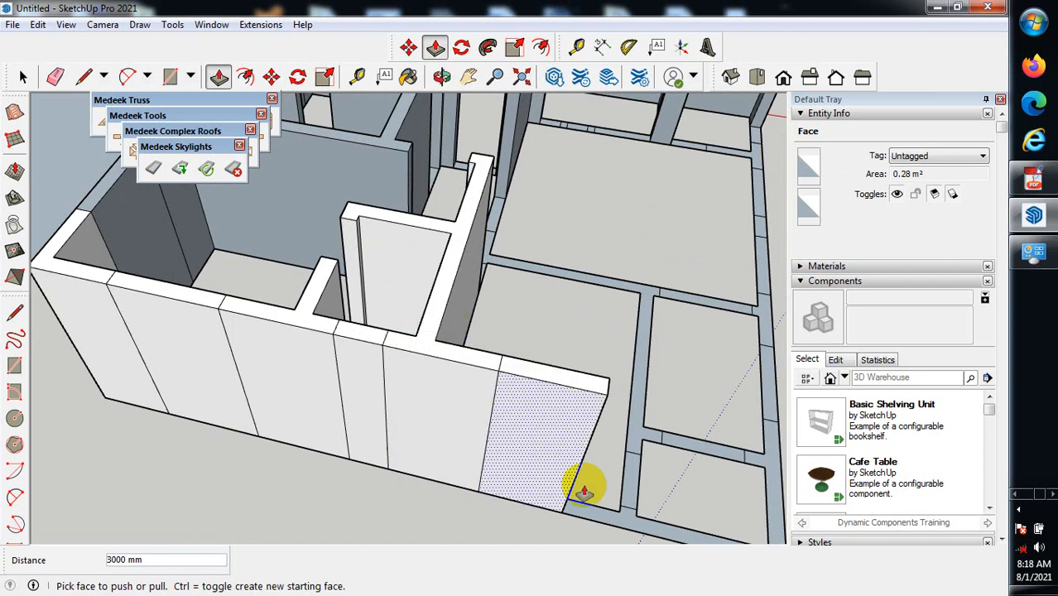
{"action": "scroll", "coordinate": [604, 505], "scroll_direction": "up", "scroll_amount": 2}
{"action": "left_click", "coordinate": [625, 519]}
{"action": "left_click", "coordinate": [511, 333]}
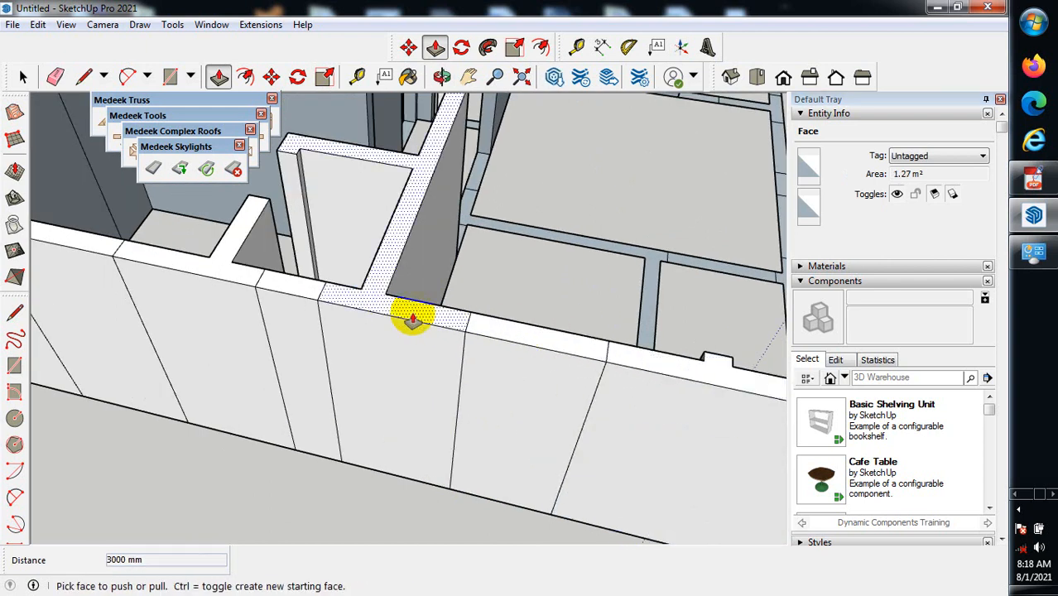
Raise the first segment of the last outer side past the corner and the adjoining interior-wall junction section to 3000 mm.
{"action": "scroll", "coordinate": [431, 335], "scroll_direction": "down", "scroll_amount": 3}
{"action": "scroll", "coordinate": [550, 363], "scroll_direction": "down", "scroll_amount": 3}
{"action": "middle_click_drag", "start_coordinate": [725, 368], "coordinate": [397, 310]}
{"action": "scroll", "coordinate": [525, 438], "scroll_direction": "up", "scroll_amount": 1}
{"action": "scroll", "coordinate": [525, 441], "scroll_direction": "up", "scroll_amount": 2}
{"action": "scroll", "coordinate": [467, 476], "scroll_direction": "up", "scroll_amount": 2}
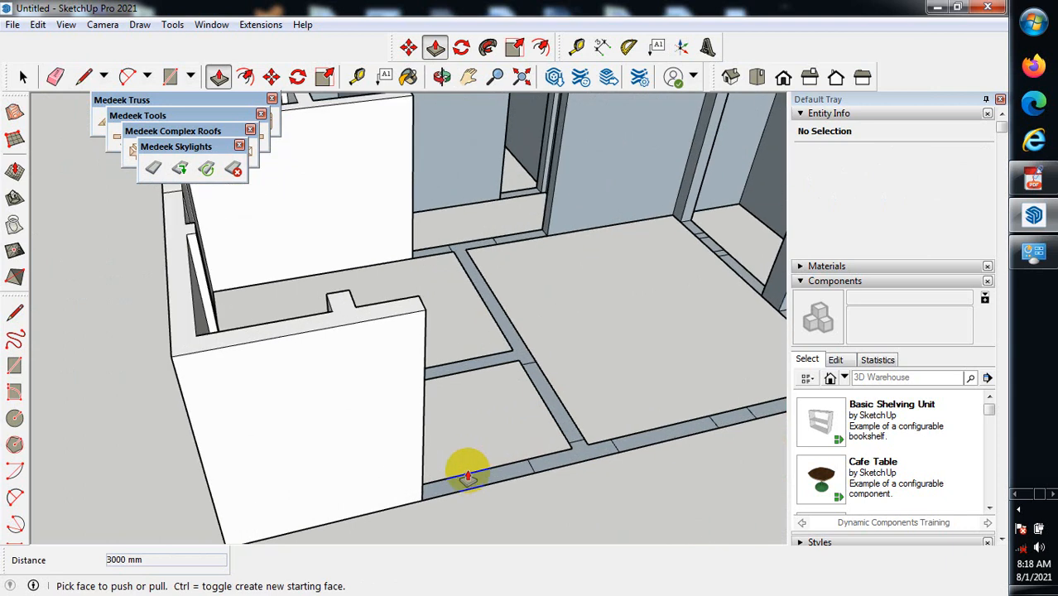
{"action": "left_click_drag", "start_coordinate": [468, 478], "coordinate": [372, 299]}
{"action": "key", "text": "ctrl+z"}
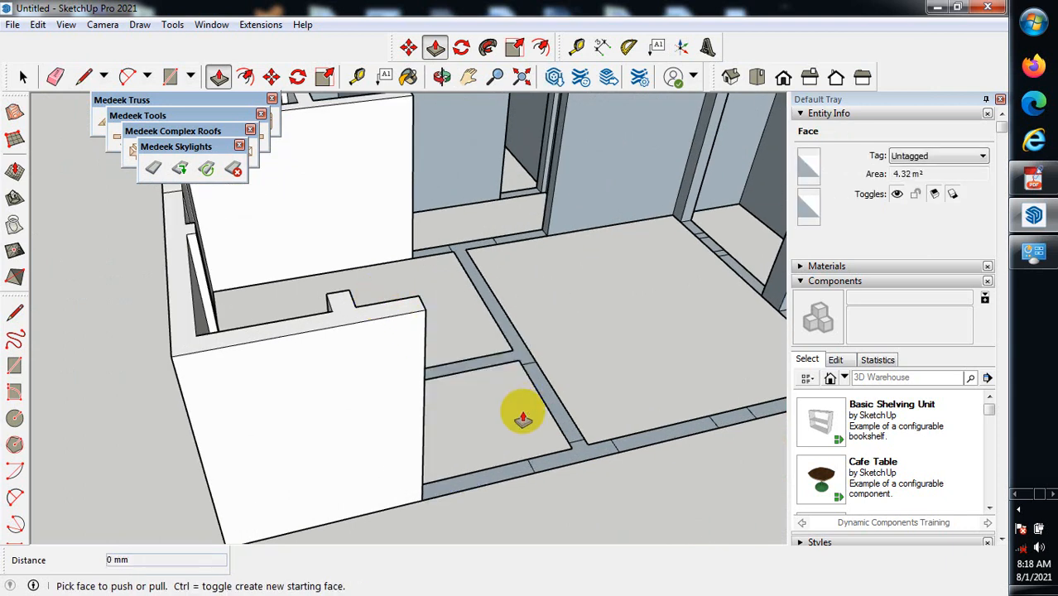
{"action": "left_click_drag", "start_coordinate": [497, 473], "coordinate": [346, 319]}
{"action": "scroll", "coordinate": [557, 447], "scroll_direction": "up", "scroll_amount": 1}
{"action": "left_click_drag", "start_coordinate": [576, 451], "coordinate": [444, 249]}
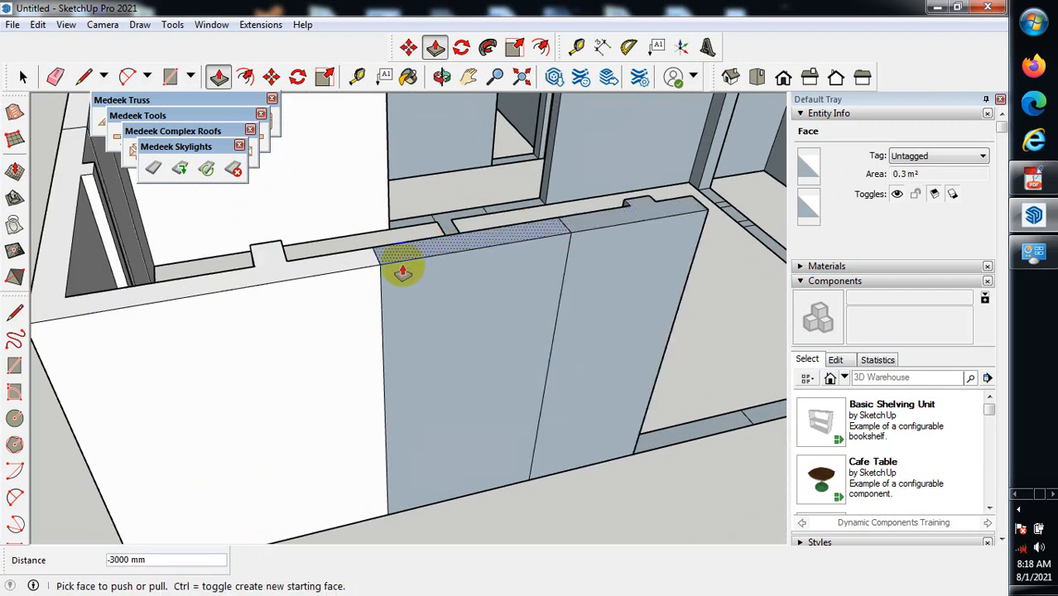
Pull up the next long segment and the short segment beside it on the last outer side to 3000 mm.
{"action": "scroll", "coordinate": [433, 260], "scroll_direction": "down", "scroll_amount": 2}
{"action": "scroll", "coordinate": [704, 386], "scroll_direction": "up", "scroll_amount": 2}
{"action": "left_click_drag", "start_coordinate": [575, 388], "coordinate": [495, 182]}
{"action": "left_click", "coordinate": [662, 369]}
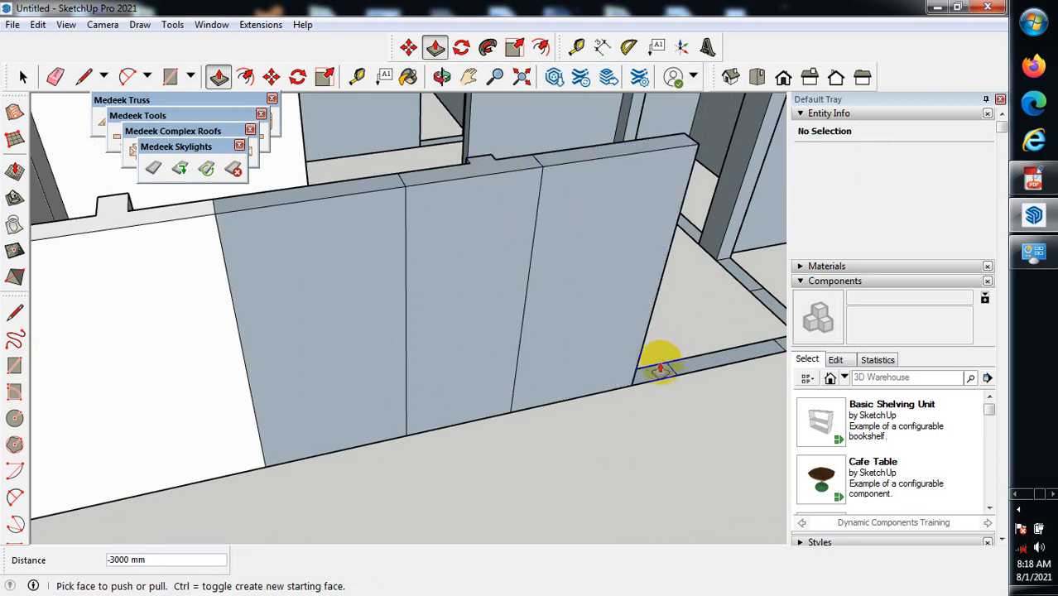
{"action": "scroll", "coordinate": [651, 374], "scroll_direction": "up", "scroll_amount": 2}
{"action": "left_click_drag", "start_coordinate": [650, 364], "coordinate": [422, 111]}
Raise the remaining three segments of the last outer side to 3000 mm to close the perimeter at the starting corner.
{"action": "scroll", "coordinate": [343, 278], "scroll_direction": "down", "scroll_amount": 3}
{"action": "scroll", "coordinate": [653, 245], "scroll_direction": "up", "scroll_amount": 2}
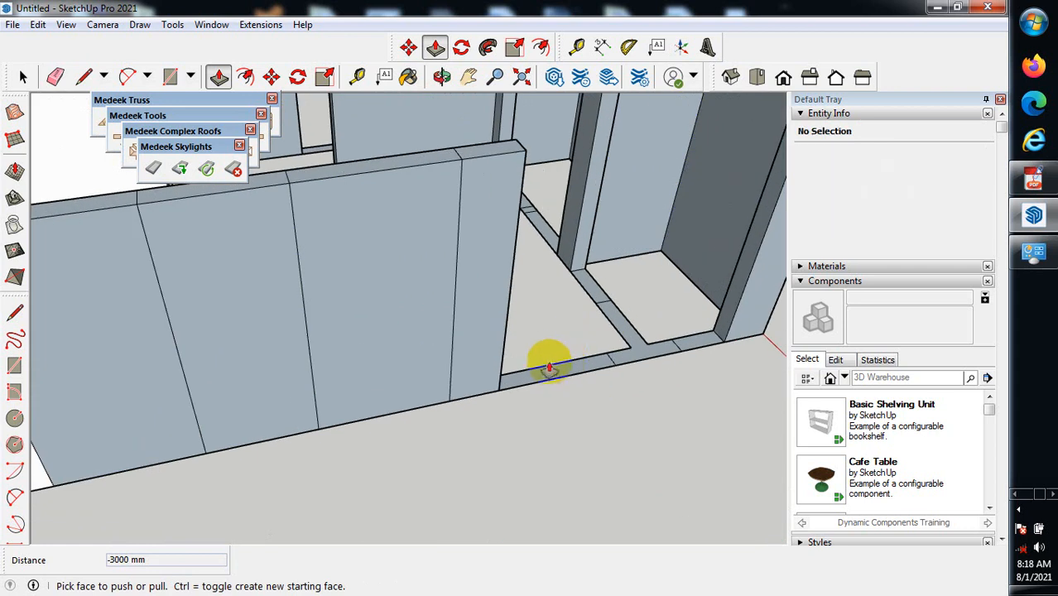
{"action": "left_click_drag", "start_coordinate": [549, 370], "coordinate": [441, 161]}
{"action": "left_click_drag", "start_coordinate": [645, 351], "coordinate": [512, 171]}
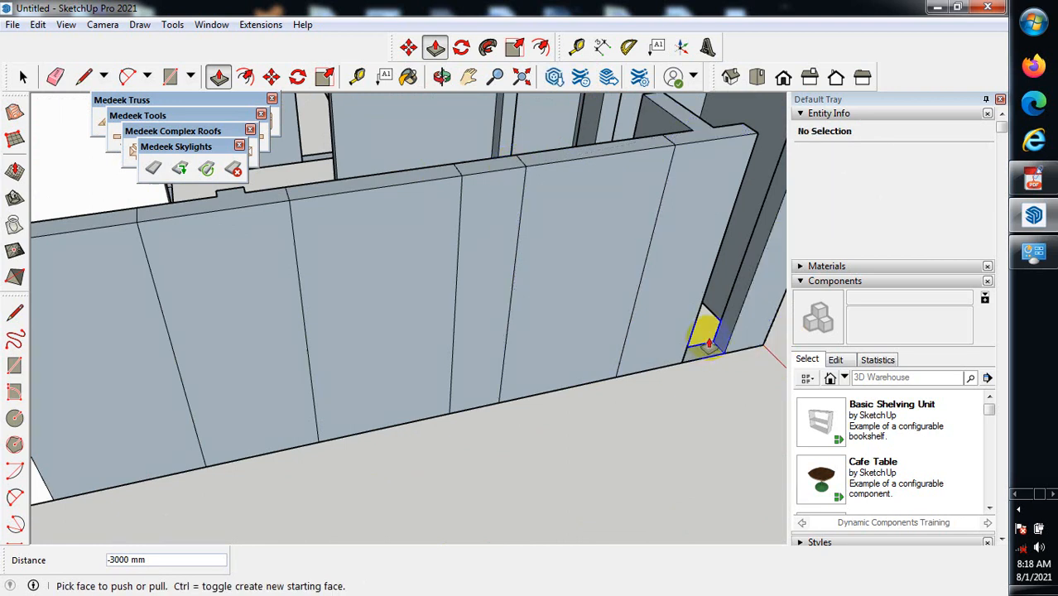
{"action": "scroll", "coordinate": [708, 344], "scroll_direction": "up", "scroll_amount": 1}
{"action": "left_click_drag", "start_coordinate": [712, 352], "coordinate": [353, 146]}
{"action": "scroll", "coordinate": [389, 290], "scroll_direction": "down", "scroll_amount": 6}
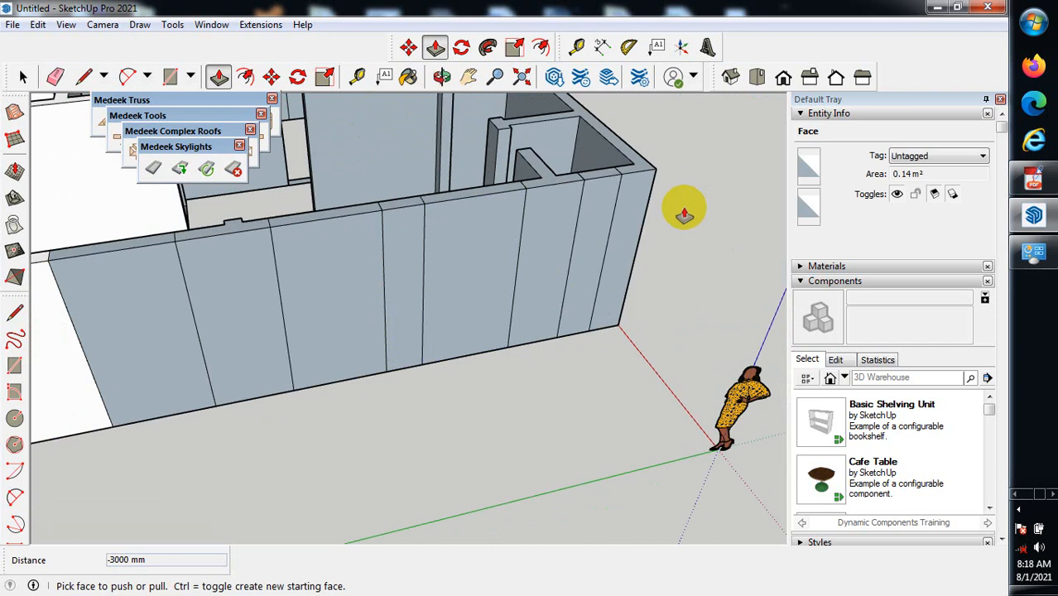
Raise the floor faces of two interior door openings, beside the outer wall and at the room's inner corner, to 3000 mm.
{"action": "middle_click_drag", "start_coordinate": [404, 261], "coordinate": [719, 286]}
{"action": "scroll", "coordinate": [569, 277], "scroll_direction": "up", "scroll_amount": 3}
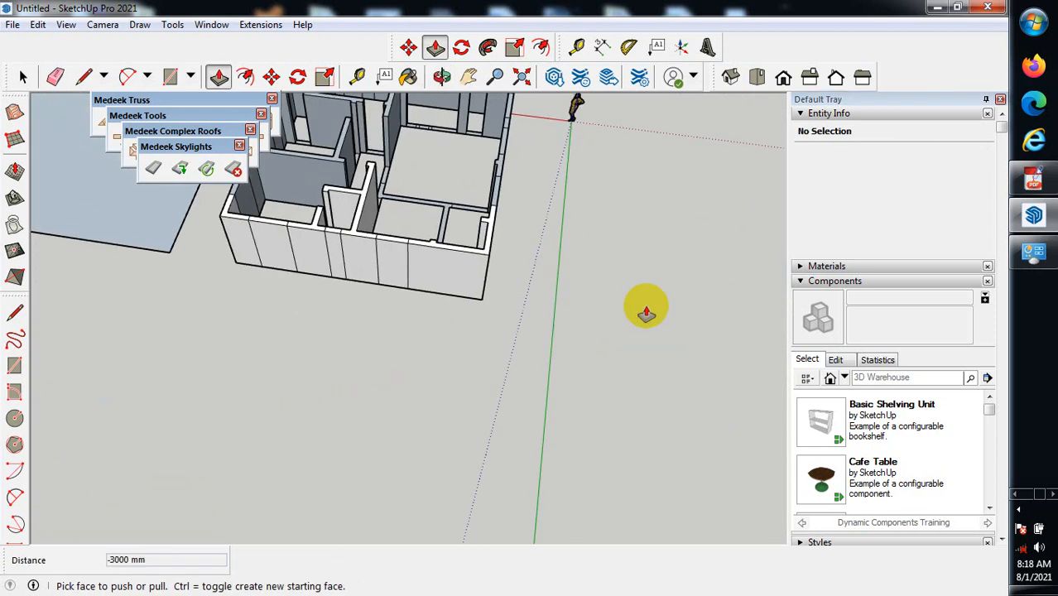
{"action": "scroll", "coordinate": [652, 467], "scroll_direction": "down", "scroll_amount": 3}
{"action": "scroll", "coordinate": [358, 276], "scroll_direction": "up", "scroll_amount": 6}
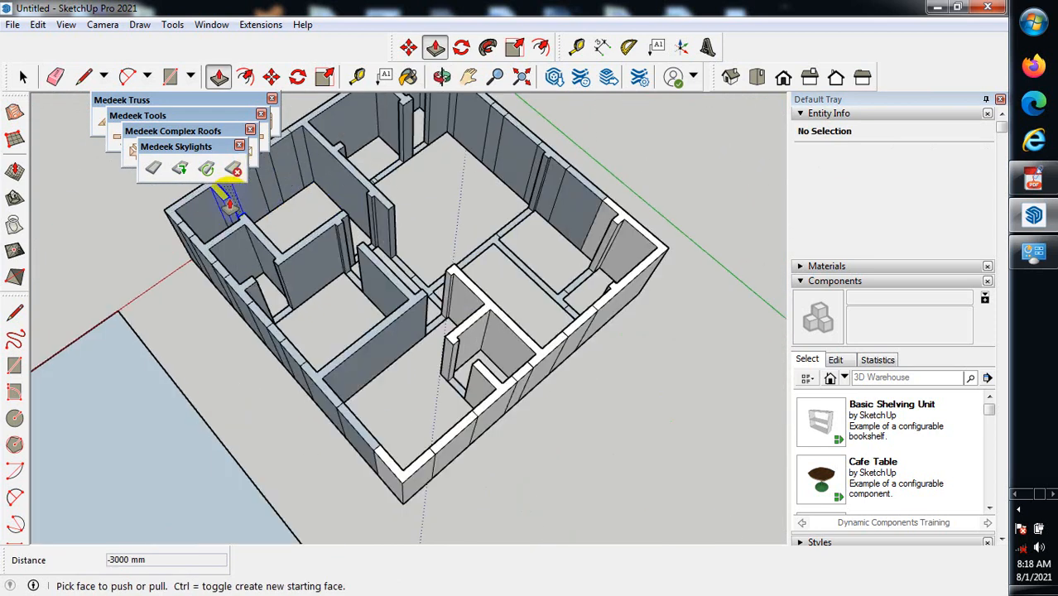
{"action": "scroll", "coordinate": [263, 304], "scroll_direction": "up", "scroll_amount": 3}
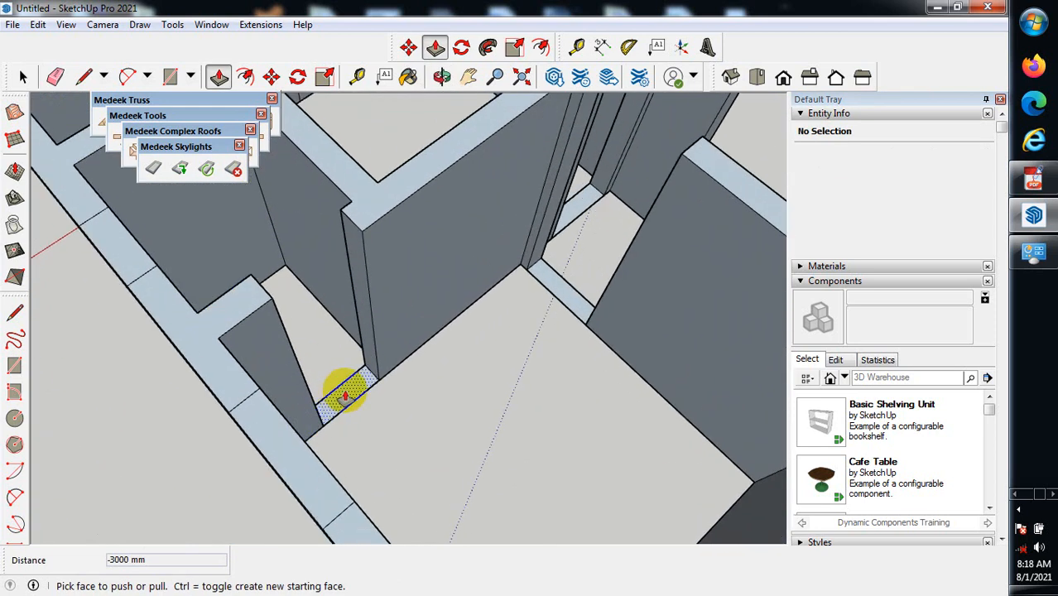
{"action": "left_click", "coordinate": [345, 397]}
{"action": "left_click", "coordinate": [432, 154]}
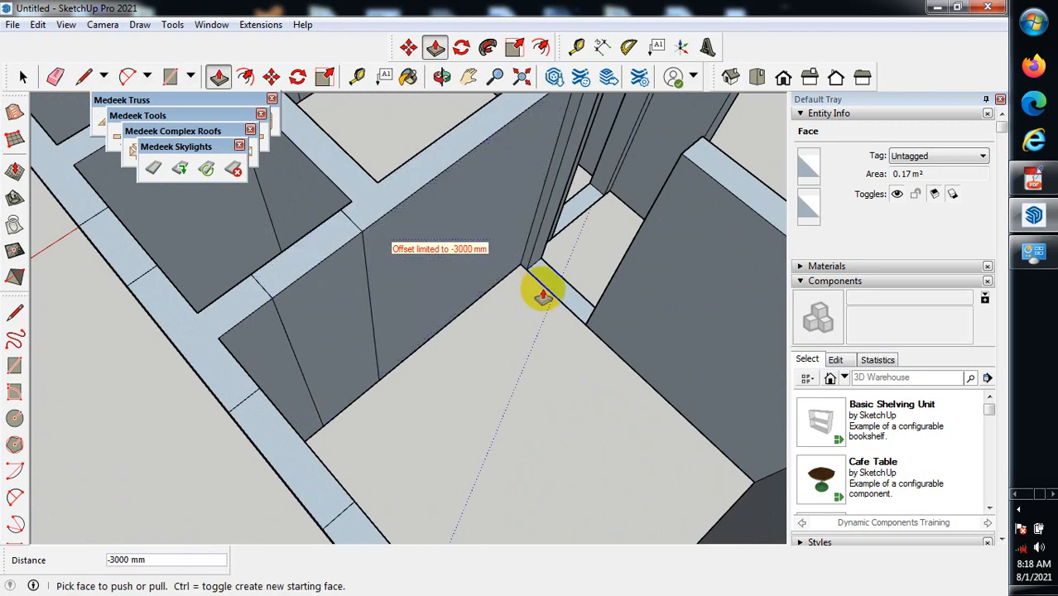
{"action": "left_click", "coordinate": [562, 294]}
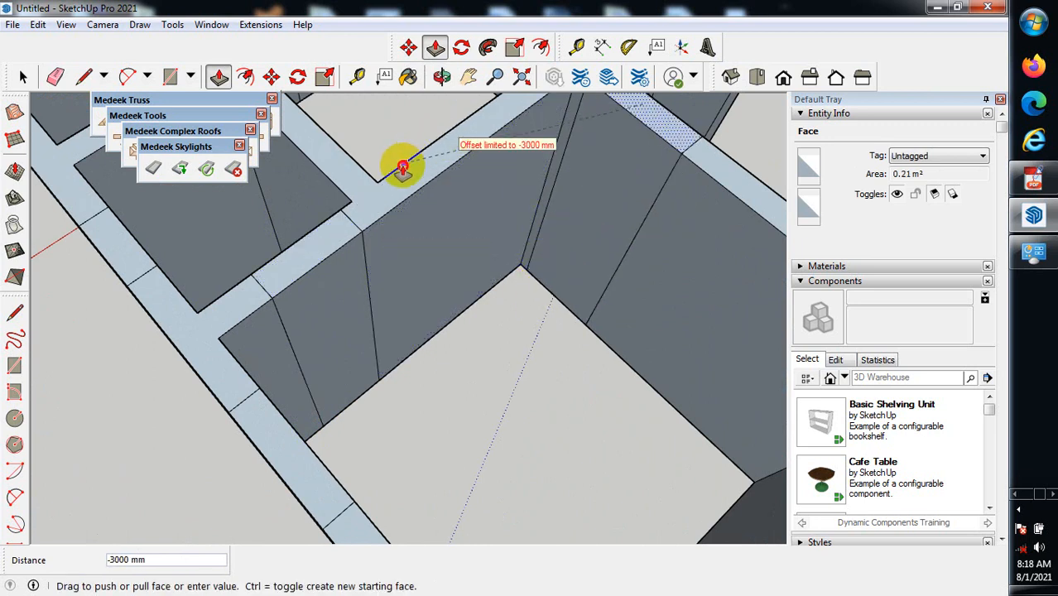
{"action": "left_click", "coordinate": [360, 234]}
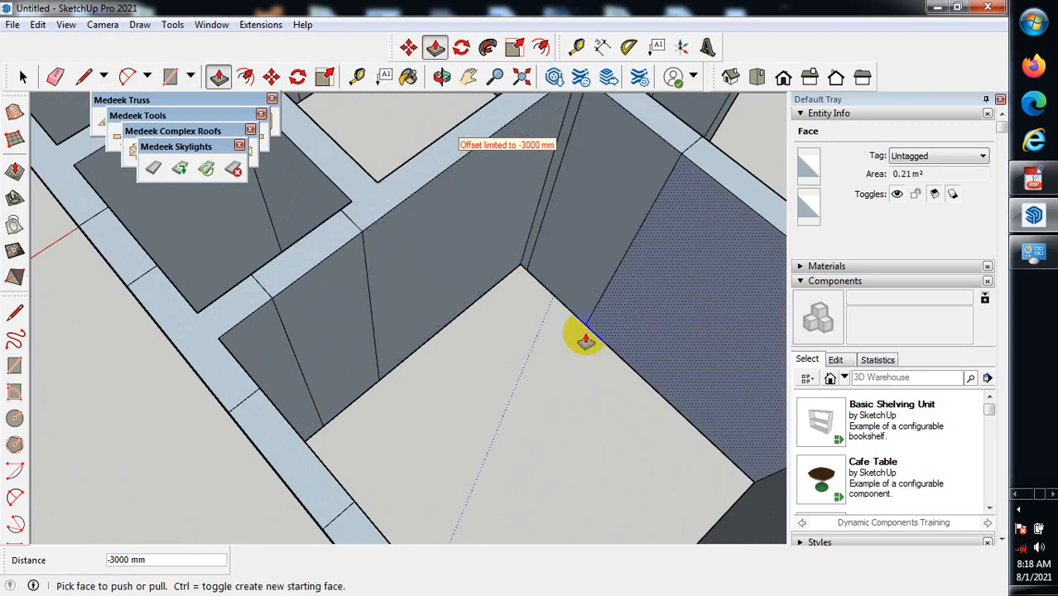
Raise the opening face in the partition of the small room at the building corner to the 3000 mm wall height.
{"action": "scroll", "coordinate": [534, 349], "scroll_direction": "down", "scroll_amount": 4}
{"action": "middle_click_drag", "start_coordinate": [412, 314], "coordinate": [604, 434]}
{"action": "scroll", "coordinate": [432, 214], "scroll_direction": "up", "scroll_amount": 3}
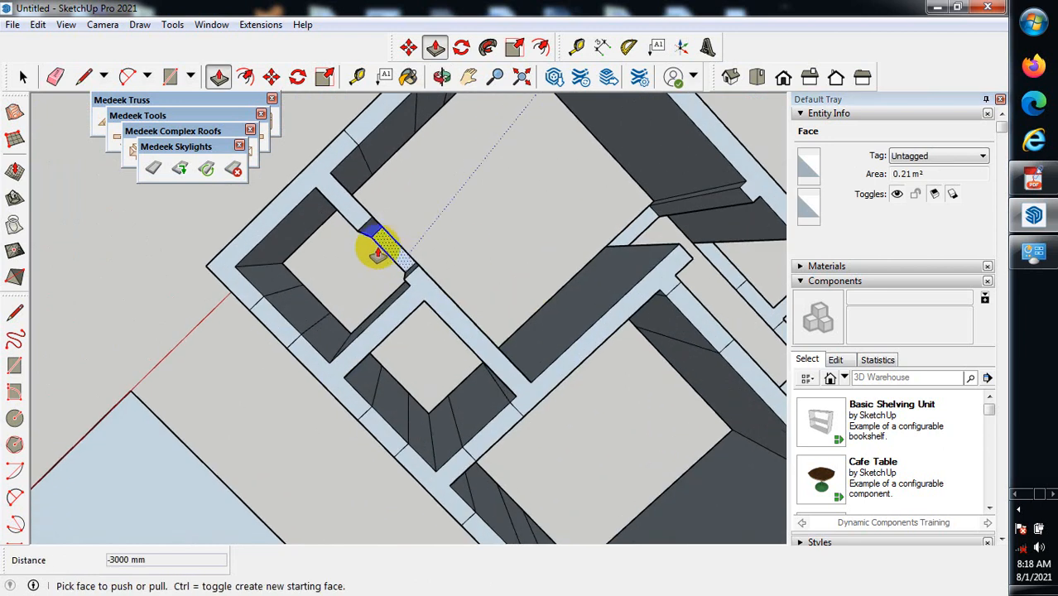
{"action": "left_click", "coordinate": [389, 253]}
{"action": "left_click", "coordinate": [456, 334]}
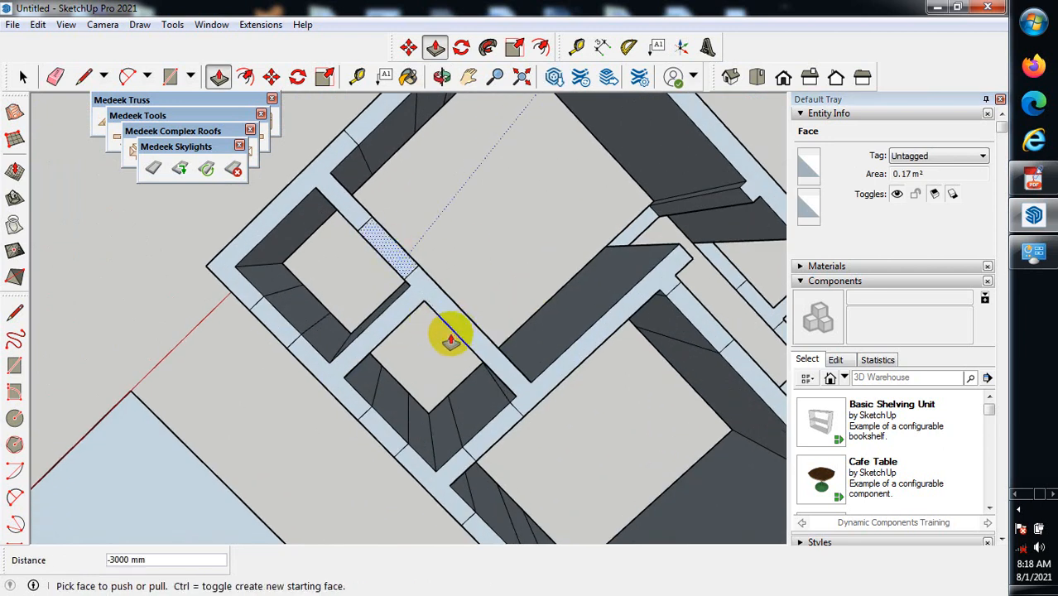
Raise the central L-shaped interior wall and the short wall connecting it to the outer side to 3000 mm.
{"action": "scroll", "coordinate": [385, 243], "scroll_direction": "down", "scroll_amount": 5}
{"action": "middle_click_drag", "start_coordinate": [642, 467], "coordinate": [159, 194]}
{"action": "scroll", "coordinate": [538, 439], "scroll_direction": "up", "scroll_amount": 5}
{"action": "left_click", "coordinate": [562, 378]}
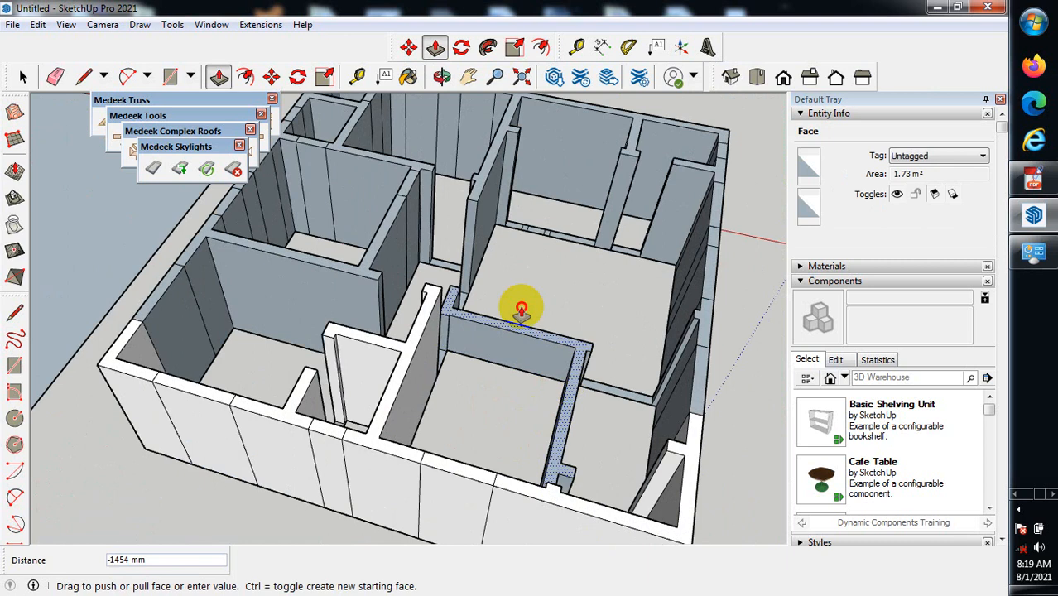
{"action": "left_click", "coordinate": [391, 338]}
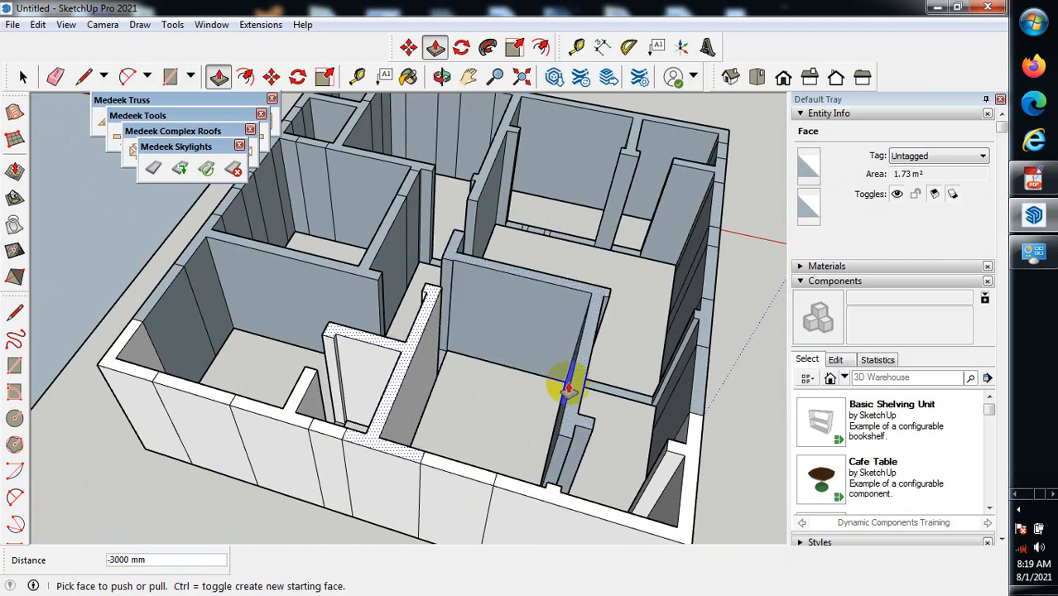
{"action": "scroll", "coordinate": [653, 385], "scroll_direction": "up", "scroll_amount": 3}
{"action": "left_click", "coordinate": [622, 405]}
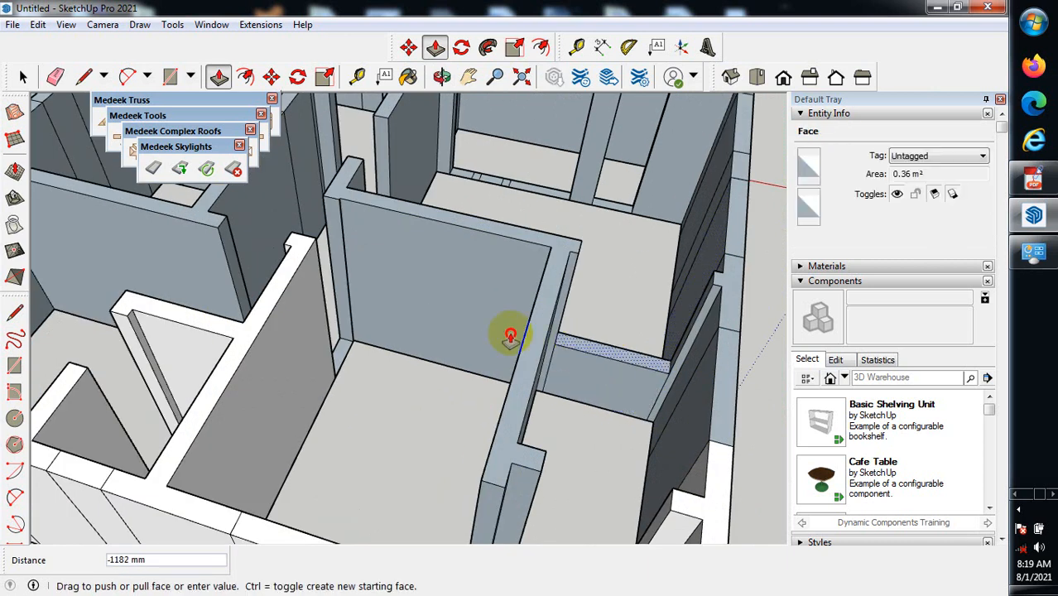
{"action": "left_click", "coordinate": [518, 383]}
Raise the opening face between the outer wall's short partition and the central interior wall to 3000 mm.
{"action": "scroll", "coordinate": [497, 389], "scroll_direction": "down", "scroll_amount": 6}
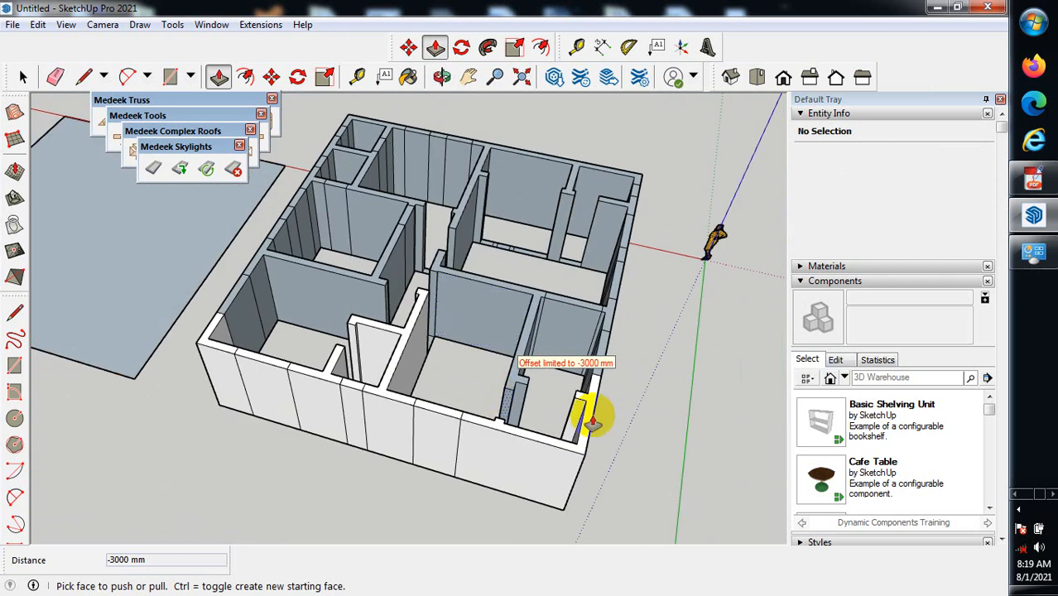
{"action": "middle_click_drag", "start_coordinate": [592, 422], "coordinate": [302, 485]}
{"action": "scroll", "coordinate": [322, 468], "scroll_direction": "up", "scroll_amount": 4}
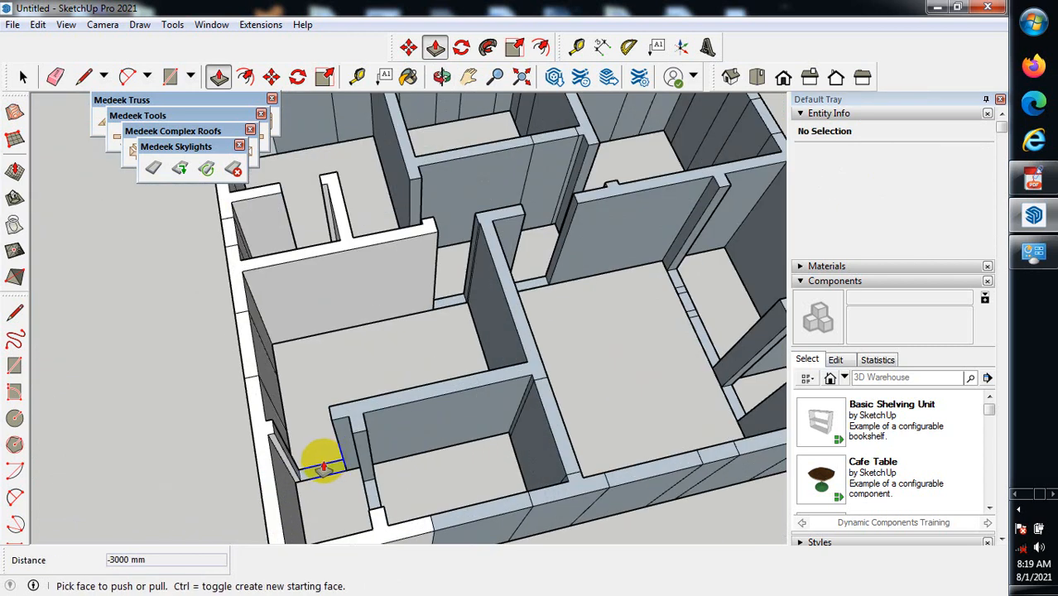
{"action": "left_click", "coordinate": [328, 470]}
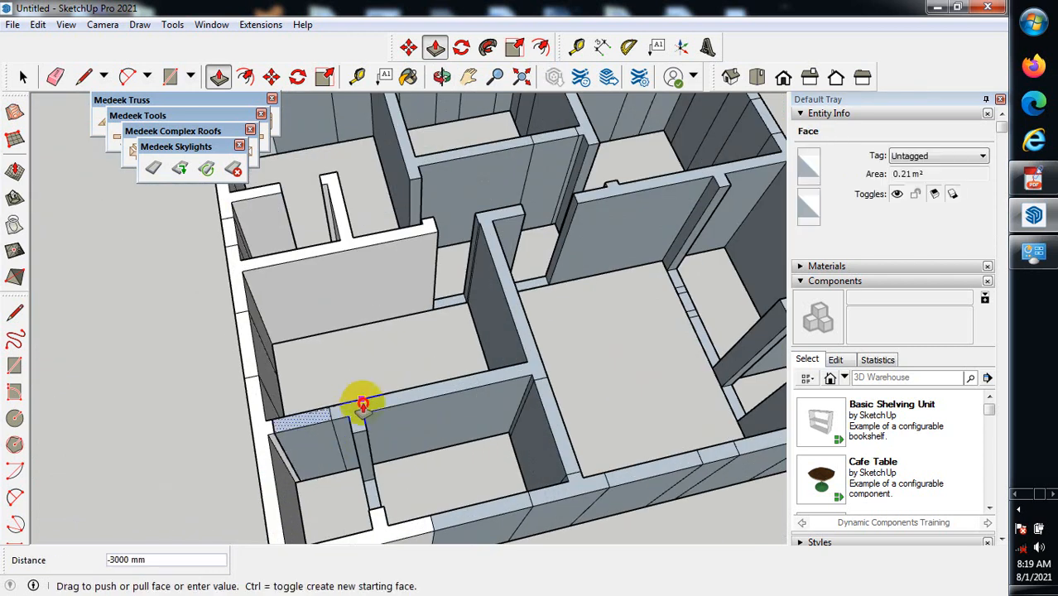
{"action": "left_click", "coordinate": [362, 405]}
Raise the opening face between the white interior wall's end and the central interior wall to 3000 mm.
{"action": "scroll", "coordinate": [390, 394], "scroll_direction": "down", "scroll_amount": 5}
{"action": "scroll", "coordinate": [413, 347], "scroll_direction": "up", "scroll_amount": 8}
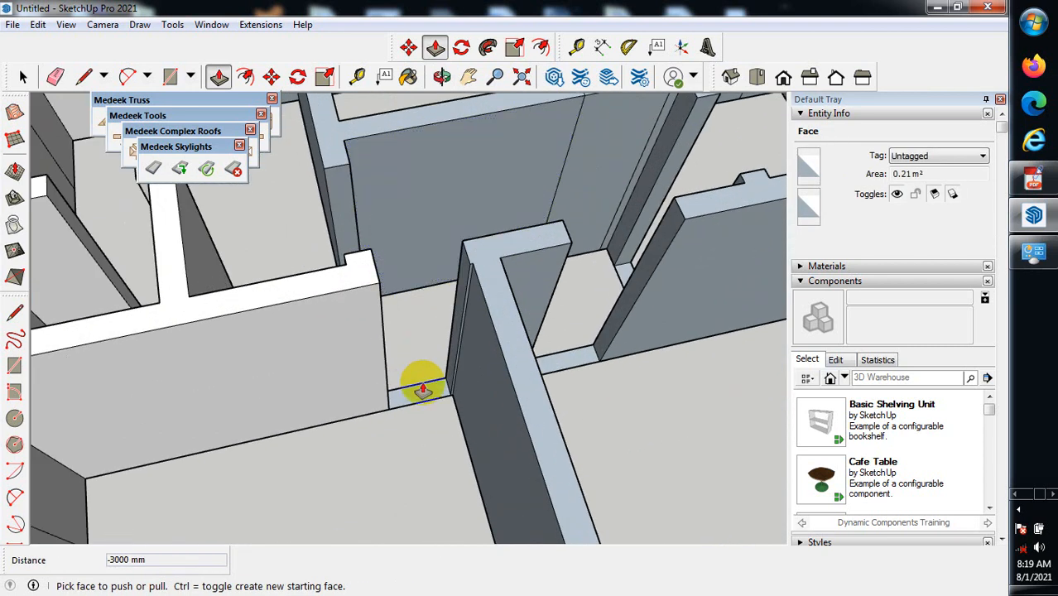
{"action": "left_click", "coordinate": [406, 356]}
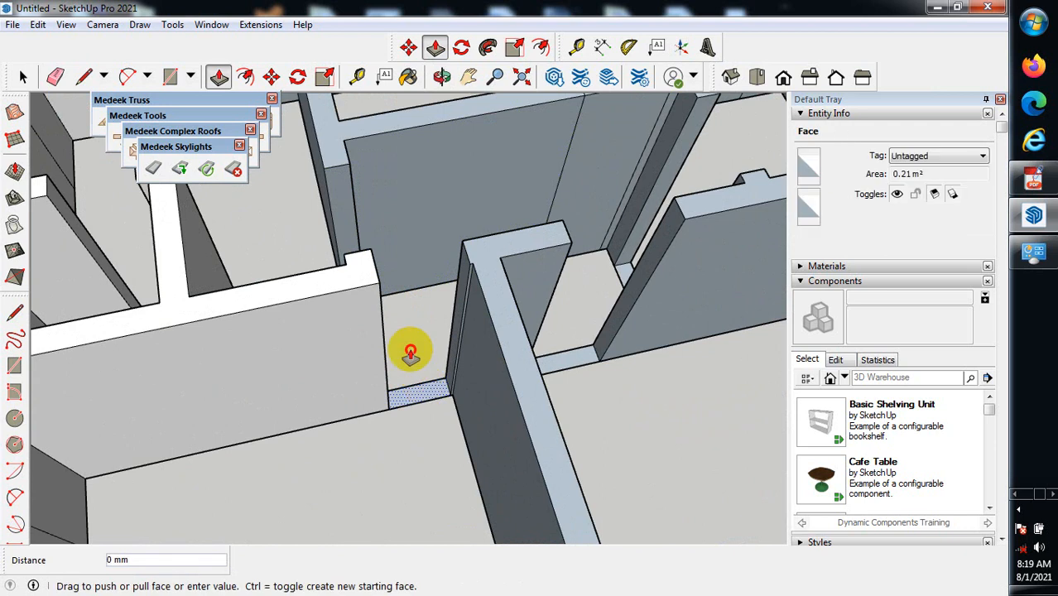
{"action": "left_click", "coordinate": [323, 288]}
{"action": "scroll", "coordinate": [465, 290], "scroll_direction": "down", "scroll_amount": 3}
{"action": "scroll", "coordinate": [485, 343], "scroll_direction": "up", "scroll_amount": 4}
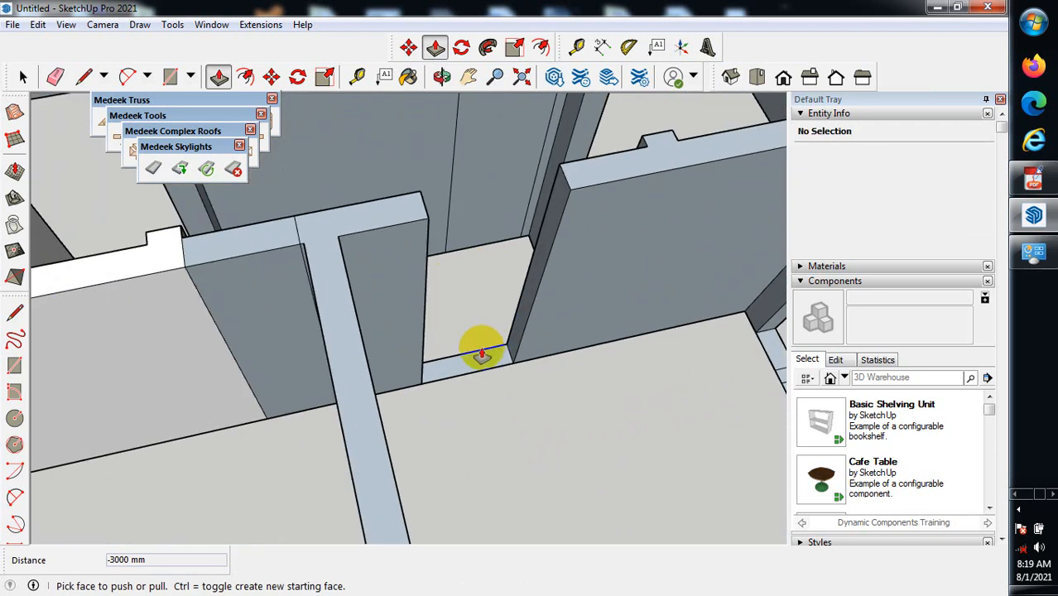
Raise the opening face between the T-shaped interior wall junction and the next interior wall to 3000 mm.
{"action": "left_click", "coordinate": [478, 364]}
{"action": "left_click", "coordinate": [390, 208]}
{"action": "scroll", "coordinate": [324, 265], "scroll_direction": "down", "scroll_amount": 3}
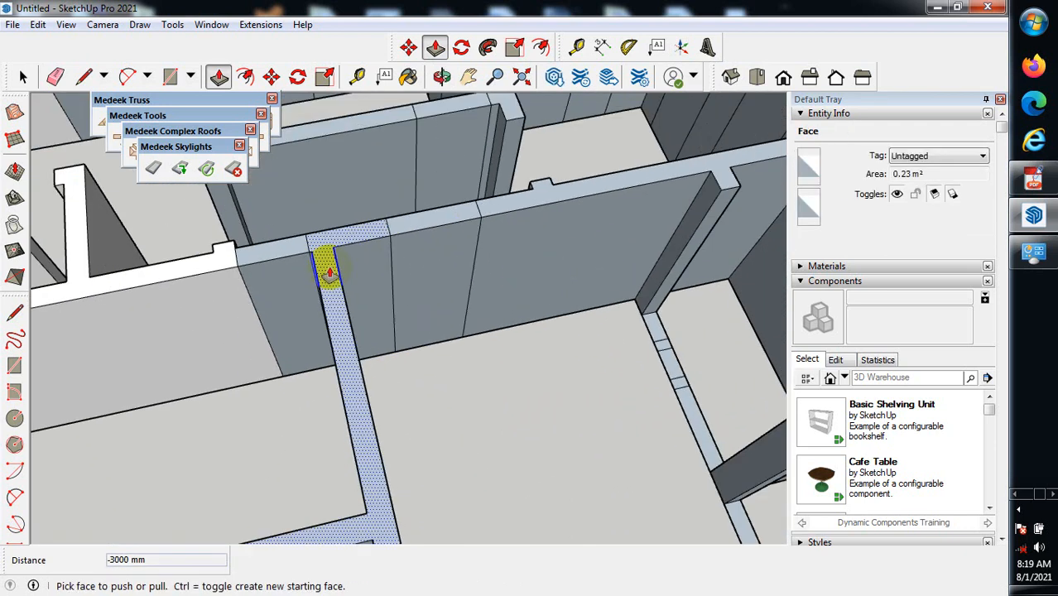
Raise the opening face near the outer end of the large room's side wall to 3000 mm.
{"action": "scroll", "coordinate": [609, 426], "scroll_direction": "up", "scroll_amount": 4}
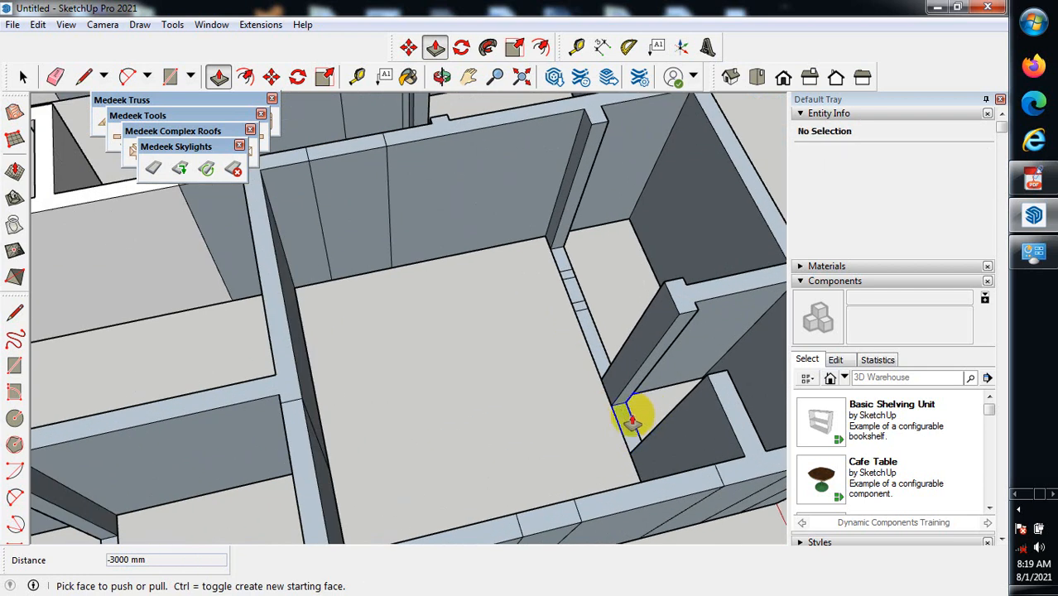
{"action": "left_click", "coordinate": [627, 422]}
{"action": "left_click", "coordinate": [682, 366]}
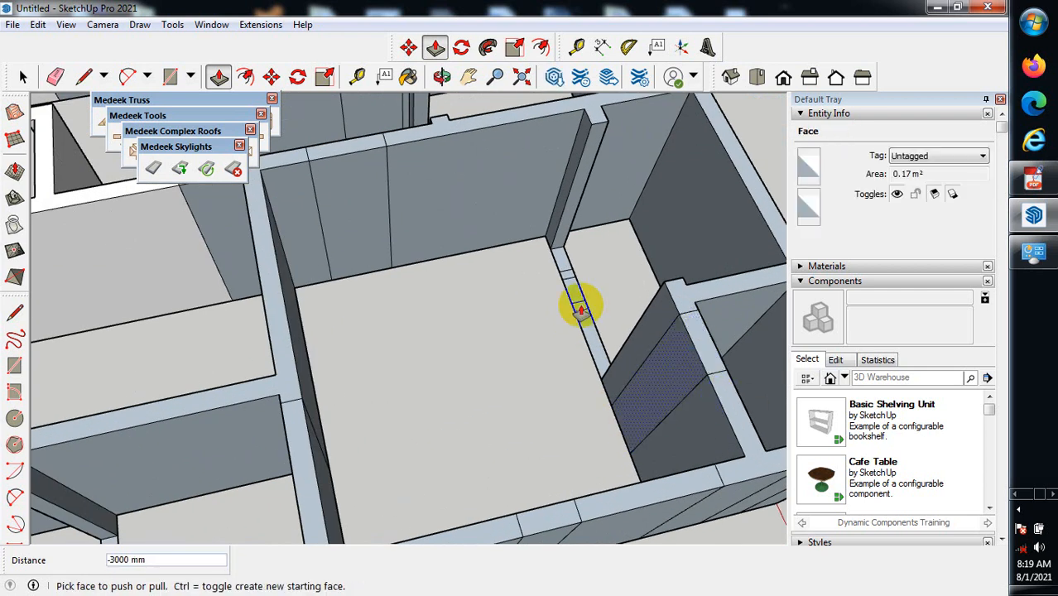
Raise the long segment of the large room's side wall beyond the cross-wall junction to 3000 mm.
{"action": "scroll", "coordinate": [599, 352], "scroll_direction": "up", "scroll_amount": 4}
{"action": "left_click", "coordinate": [606, 347]}
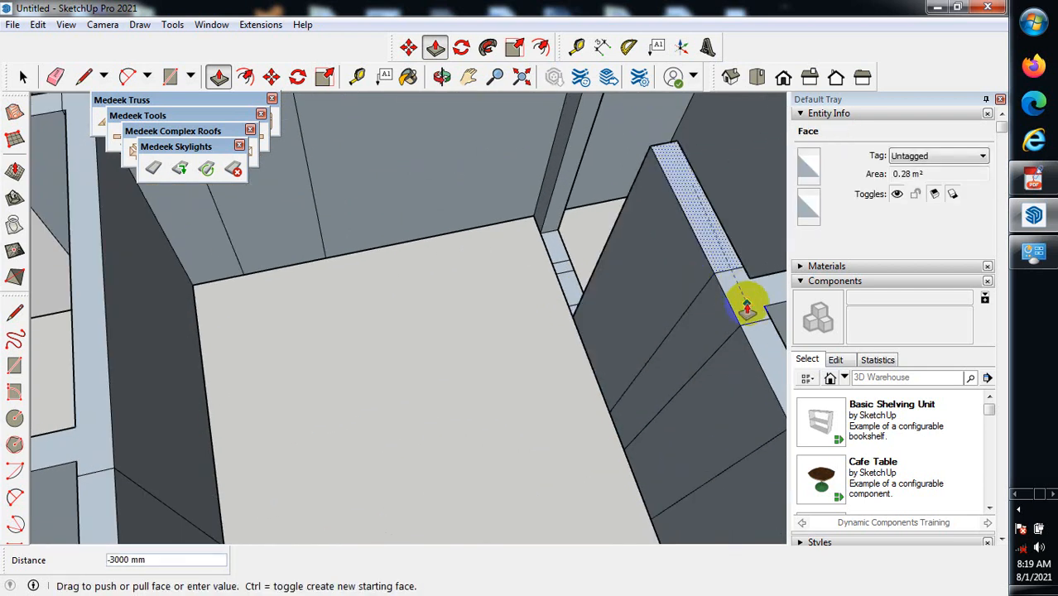
{"action": "left_click", "coordinate": [560, 288]}
{"action": "scroll", "coordinate": [566, 283], "scroll_direction": "down", "scroll_amount": 2}
{"action": "scroll", "coordinate": [573, 305], "scroll_direction": "up", "scroll_amount": 1}
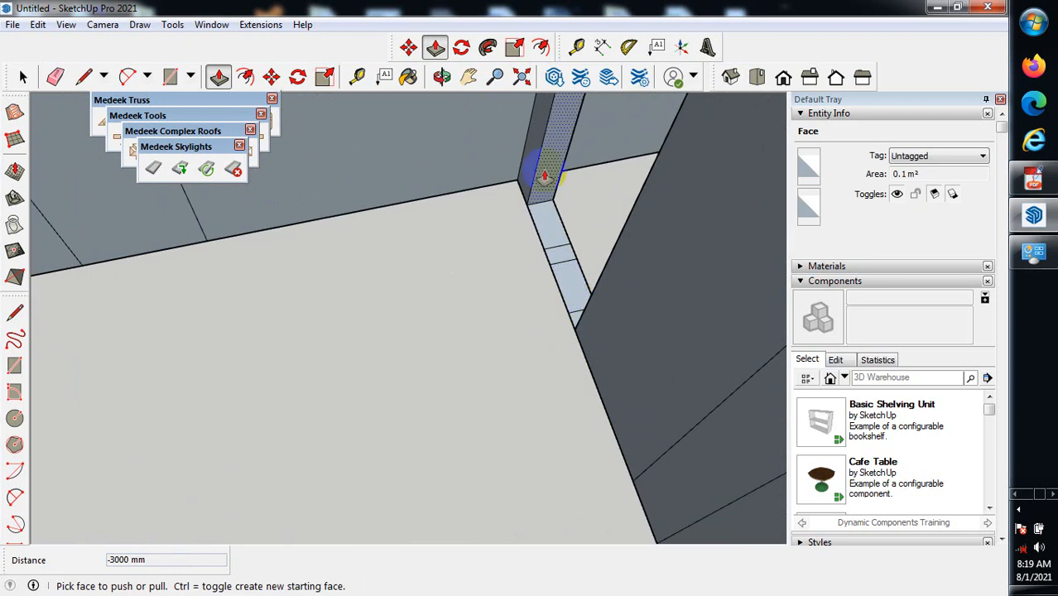
Raise the first opening face beside the short wall stub in the large room's side wall to 3000 mm.
{"action": "scroll", "coordinate": [540, 182], "scroll_direction": "down", "scroll_amount": 3}
{"action": "scroll", "coordinate": [570, 371], "scroll_direction": "up", "scroll_amount": 2}
{"action": "scroll", "coordinate": [583, 113], "scroll_direction": "down", "scroll_amount": 3}
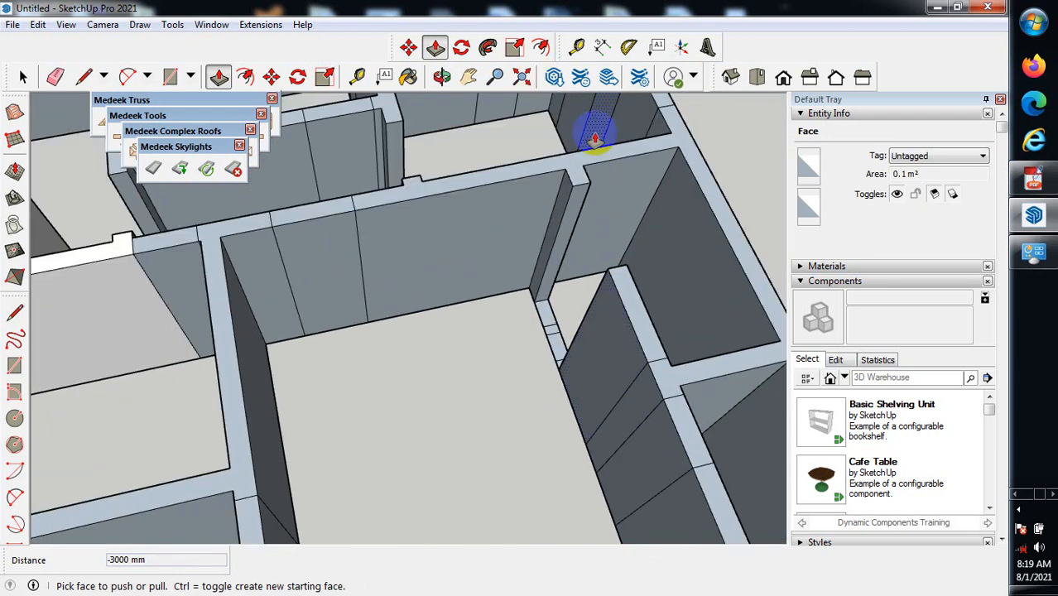
{"action": "scroll", "coordinate": [557, 295], "scroll_direction": "up", "scroll_amount": 2}
{"action": "left_click", "coordinate": [535, 377]}
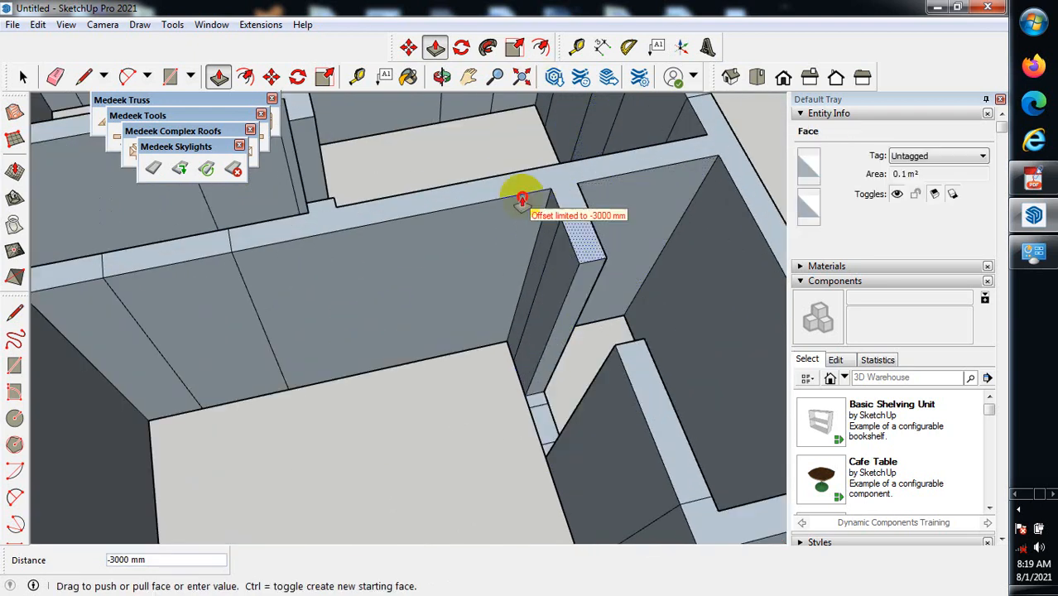
{"action": "left_click", "coordinate": [418, 201]}
Raise the narrow segment and the adjoining opening face in the large room's side wall to 3000 mm.
{"action": "scroll", "coordinate": [543, 343], "scroll_direction": "up", "scroll_amount": 2}
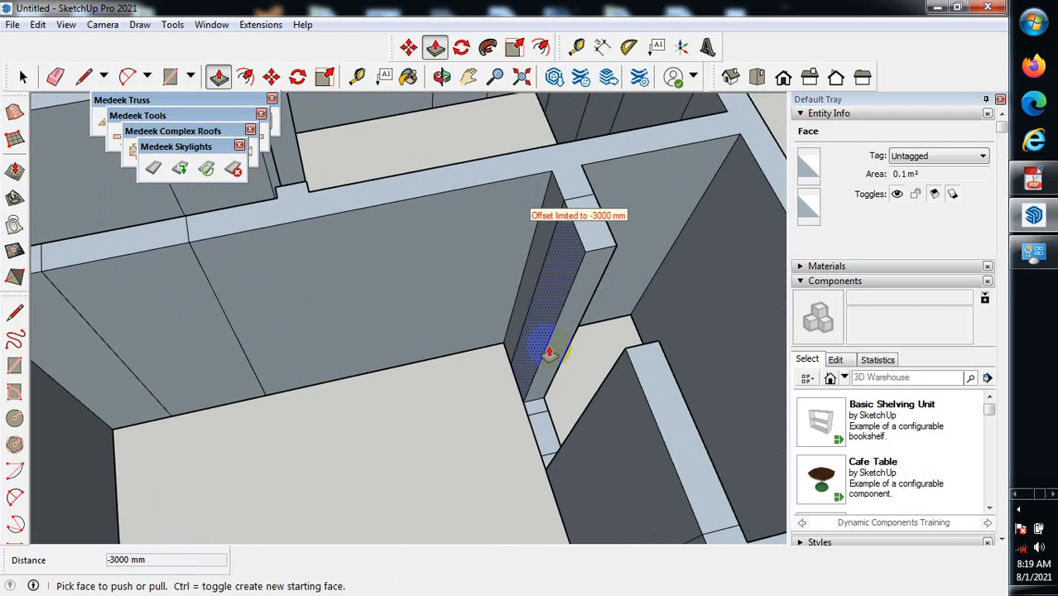
{"action": "scroll", "coordinate": [544, 404], "scroll_direction": "up", "scroll_amount": 1}
{"action": "left_click", "coordinate": [536, 412]}
{"action": "scroll", "coordinate": [538, 97], "scroll_direction": "down", "scroll_amount": 3}
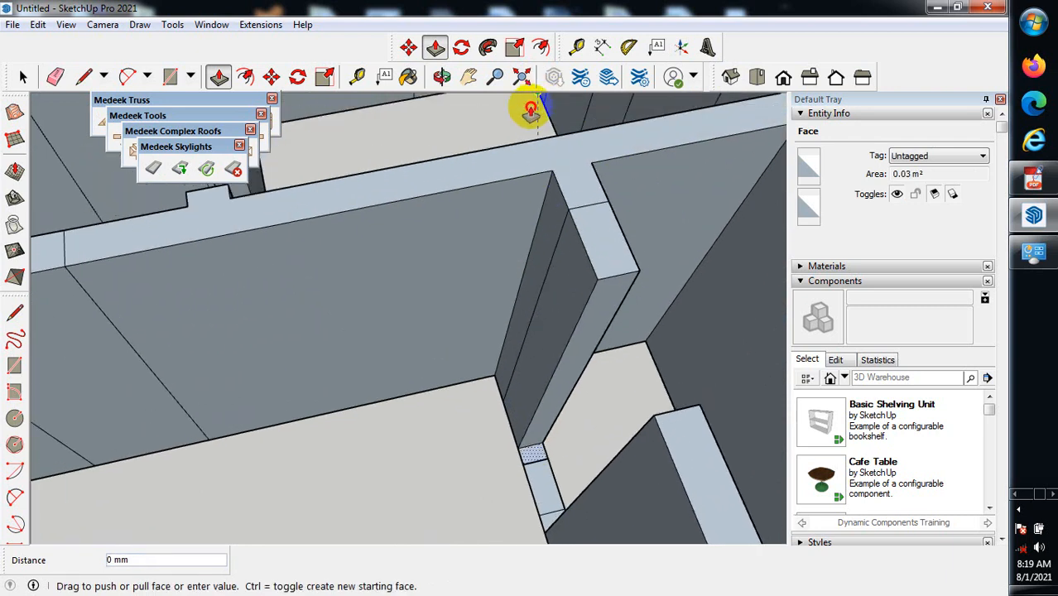
{"action": "left_click", "coordinate": [503, 166]}
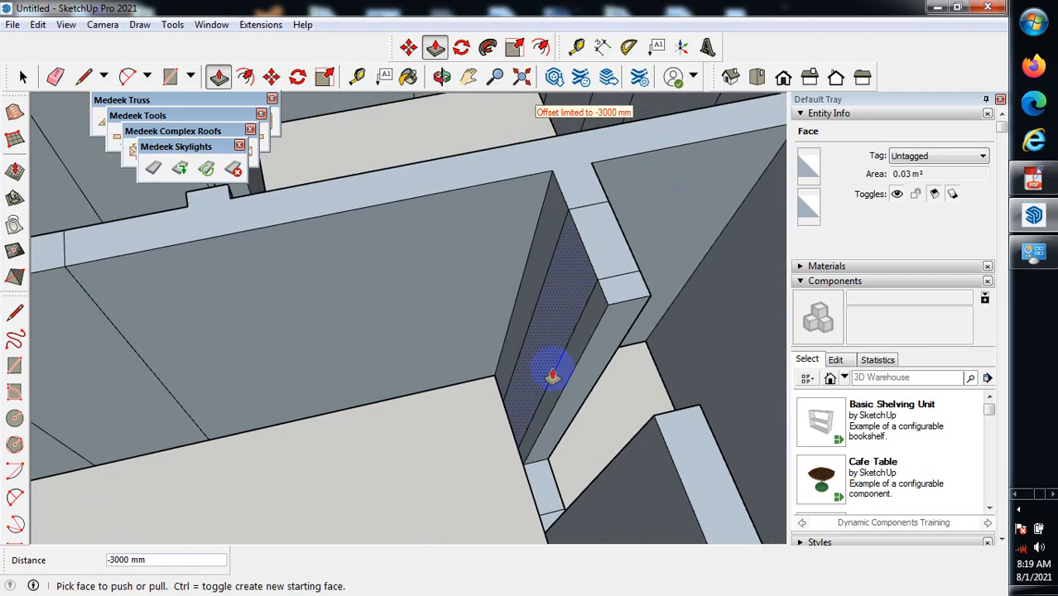
{"action": "left_click", "coordinate": [539, 477]}
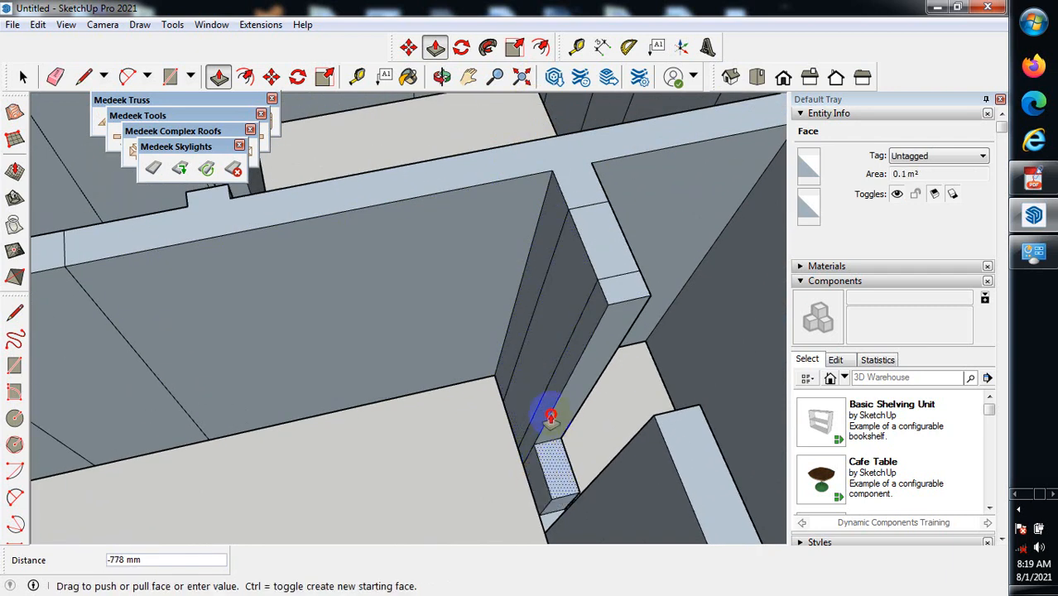
{"action": "left_click", "coordinate": [563, 192]}
Raise the last small face closing the gap in the large room's side wall to 3000 mm.
{"action": "middle_click_drag", "start_coordinate": [598, 432], "coordinate": [556, 318]}
{"action": "scroll", "coordinate": [538, 385], "scroll_direction": "up", "scroll_amount": 3}
{"action": "left_click", "coordinate": [532, 368]}
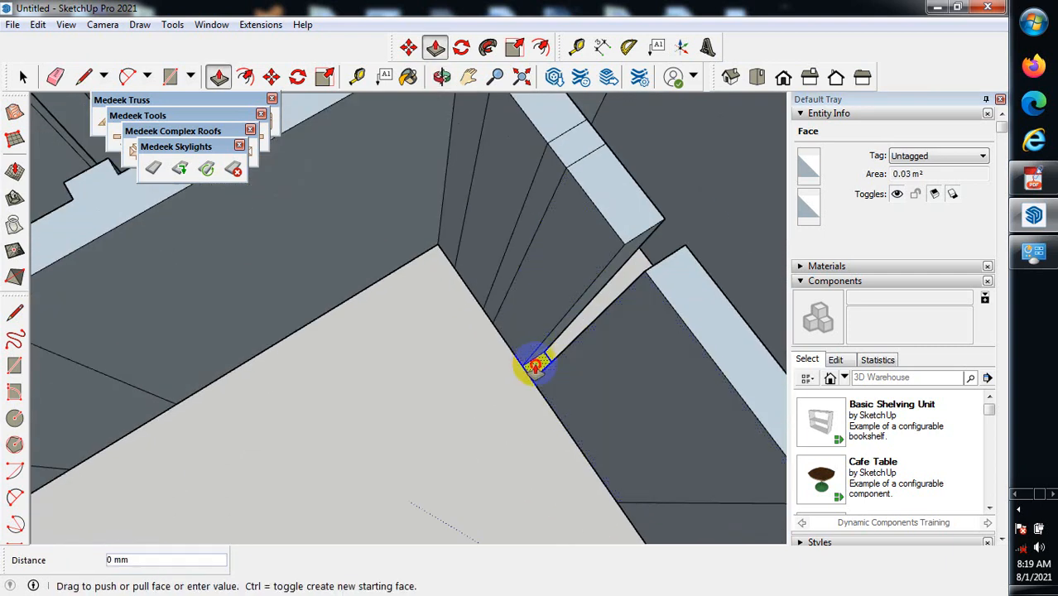
{"action": "left_click", "coordinate": [683, 303]}
Raise the opening face between the corridor and the room at its end to 3000 mm.
{"action": "scroll", "coordinate": [540, 234], "scroll_direction": "down", "scroll_amount": 7}
{"action": "middle_click_drag", "start_coordinate": [538, 236], "coordinate": [491, 424]}
{"action": "scroll", "coordinate": [447, 381], "scroll_direction": "up", "scroll_amount": 10}
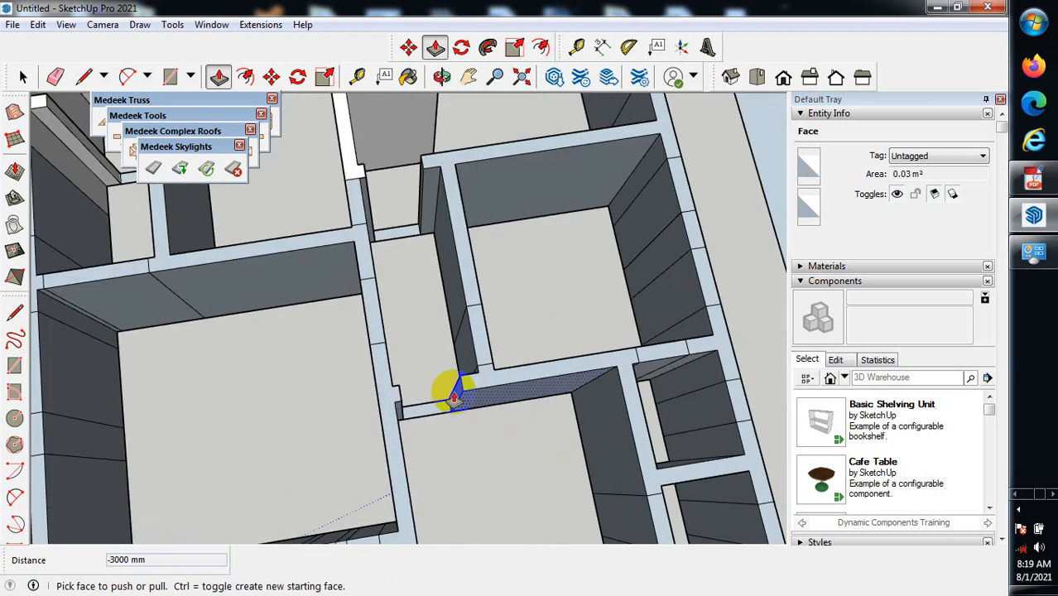
{"action": "left_click", "coordinate": [422, 424]}
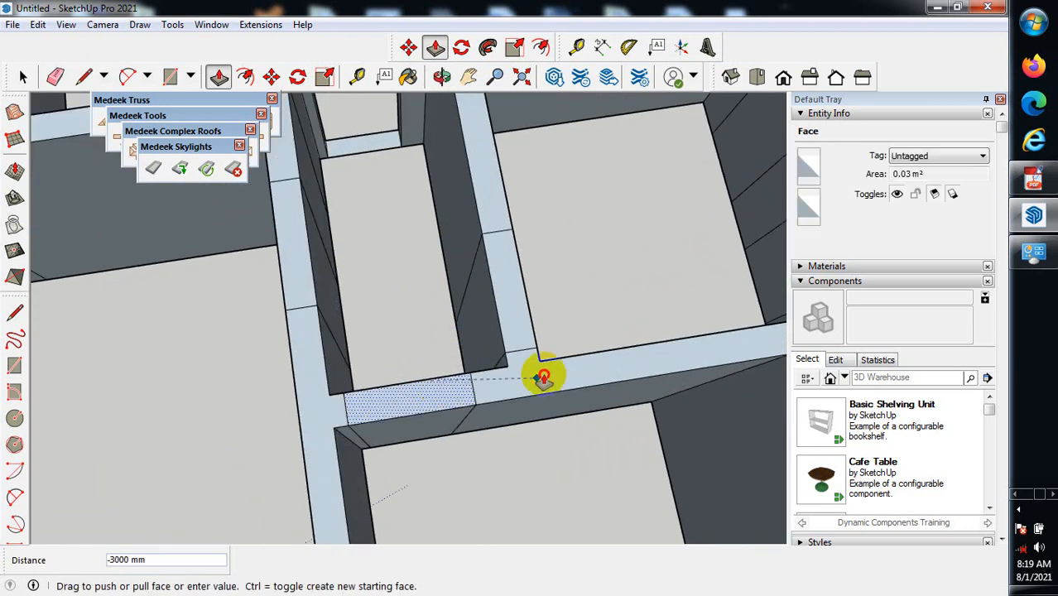
{"action": "left_click", "coordinate": [570, 366]}
Raise the opening face at the other end of the corridor, beside the white wall, to 3000 mm.
{"action": "scroll", "coordinate": [570, 432], "scroll_direction": "down", "scroll_amount": 3}
{"action": "scroll", "coordinate": [460, 146], "scroll_direction": "down", "scroll_amount": 1}
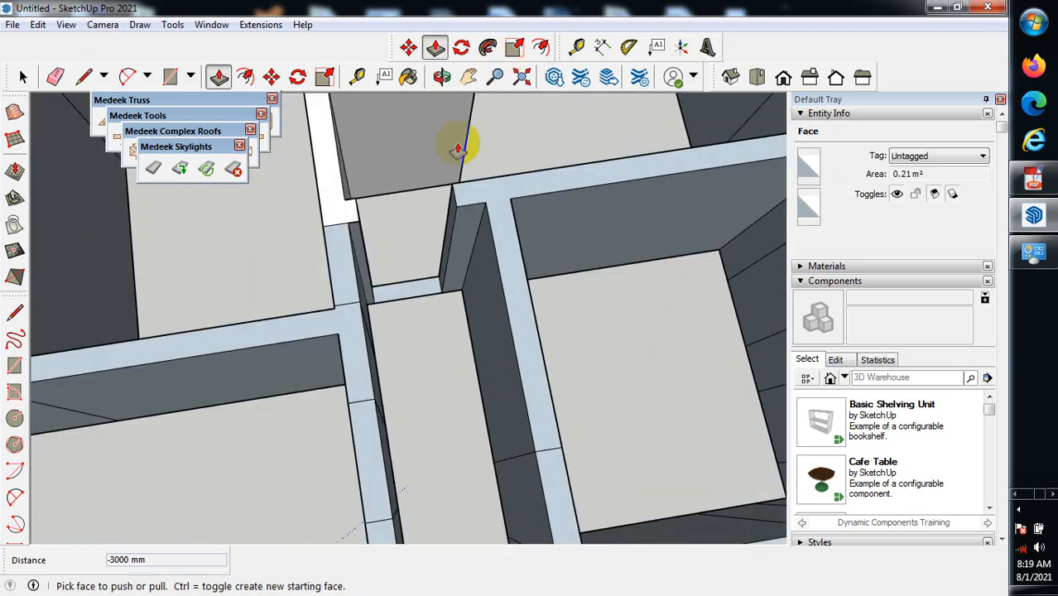
{"action": "scroll", "coordinate": [366, 312], "scroll_direction": "up", "scroll_amount": 3}
{"action": "left_click", "coordinate": [380, 319]}
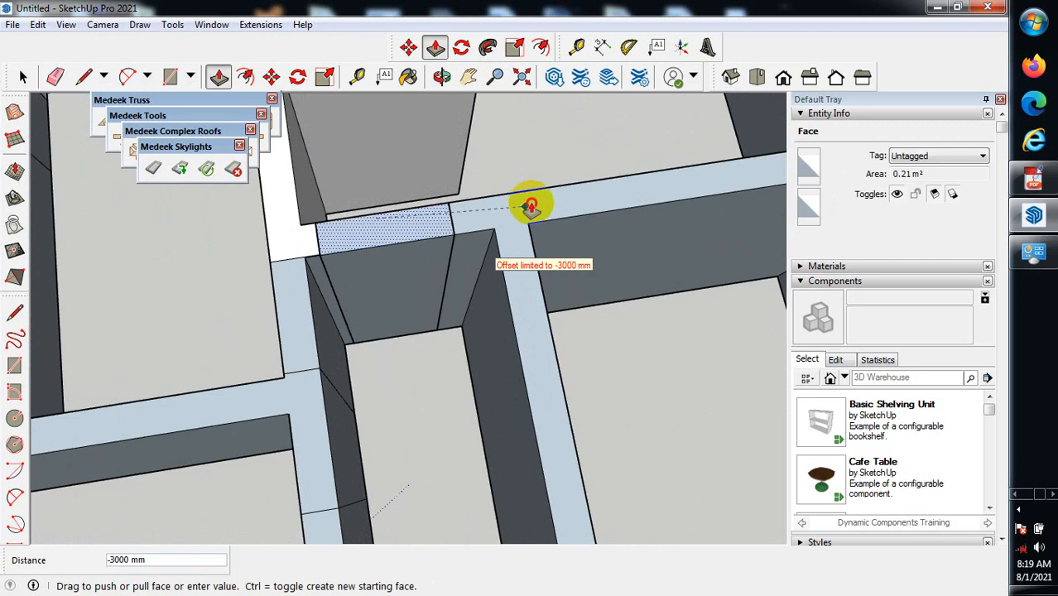
{"action": "left_click", "coordinate": [531, 206]}
Raise the opening face in the partition of the small white-walled room to 3000 mm.
{"action": "scroll", "coordinate": [491, 350], "scroll_direction": "down", "scroll_amount": 6}
{"action": "scroll", "coordinate": [493, 147], "scroll_direction": "up", "scroll_amount": 5}
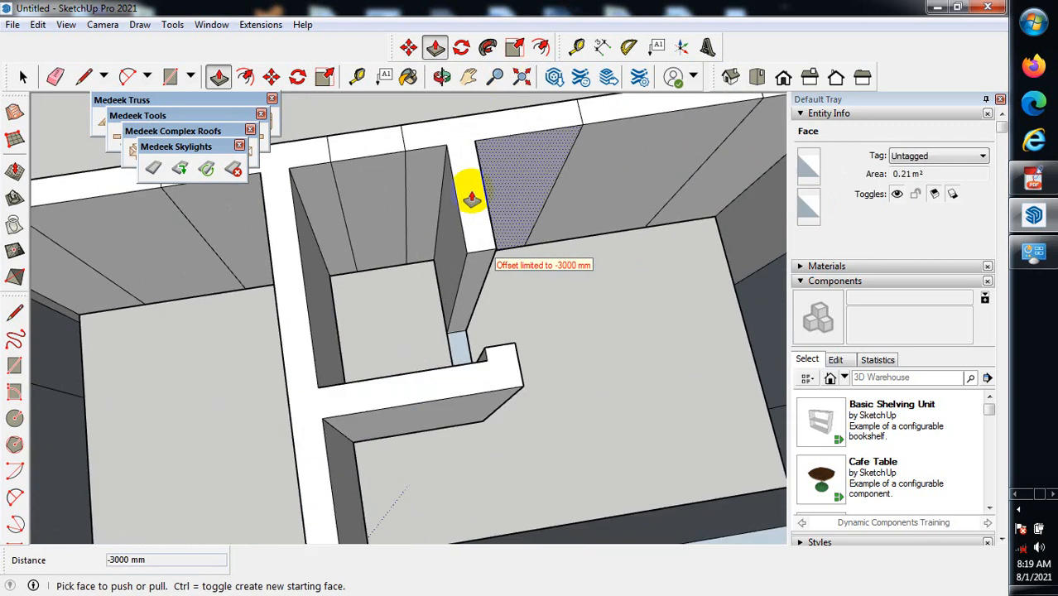
{"action": "left_click", "coordinate": [461, 345]}
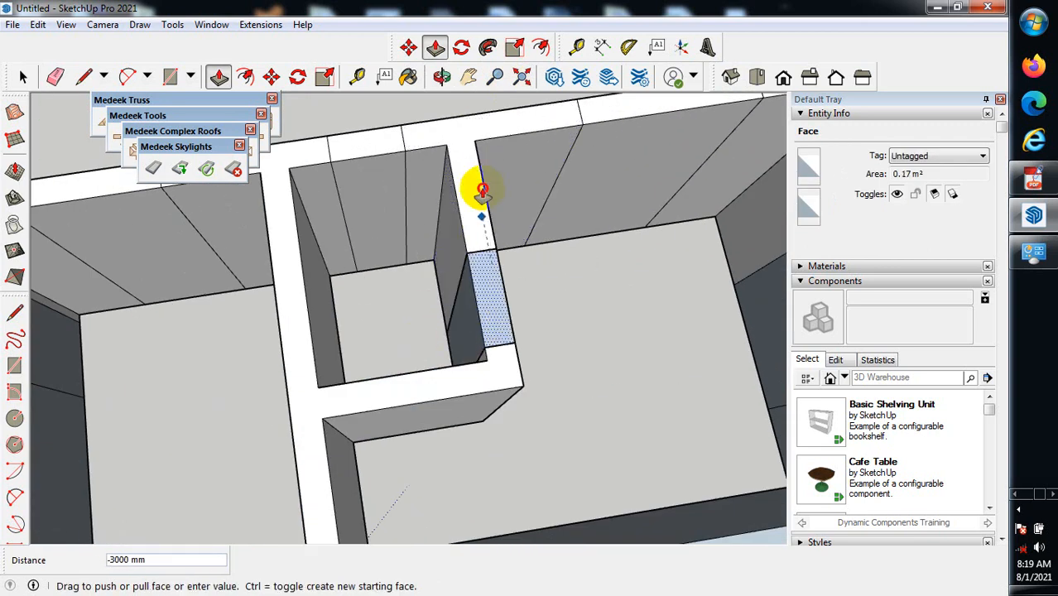
{"action": "left_click", "coordinate": [481, 181]}
Raise the opening face between the white outer wall's stub and the adjacent interior wall to 3000 mm.
{"action": "scroll", "coordinate": [519, 147], "scroll_direction": "down", "scroll_amount": 5}
{"action": "scroll", "coordinate": [219, 354], "scroll_direction": "up", "scroll_amount": 6}
{"action": "left_click", "coordinate": [219, 354]}
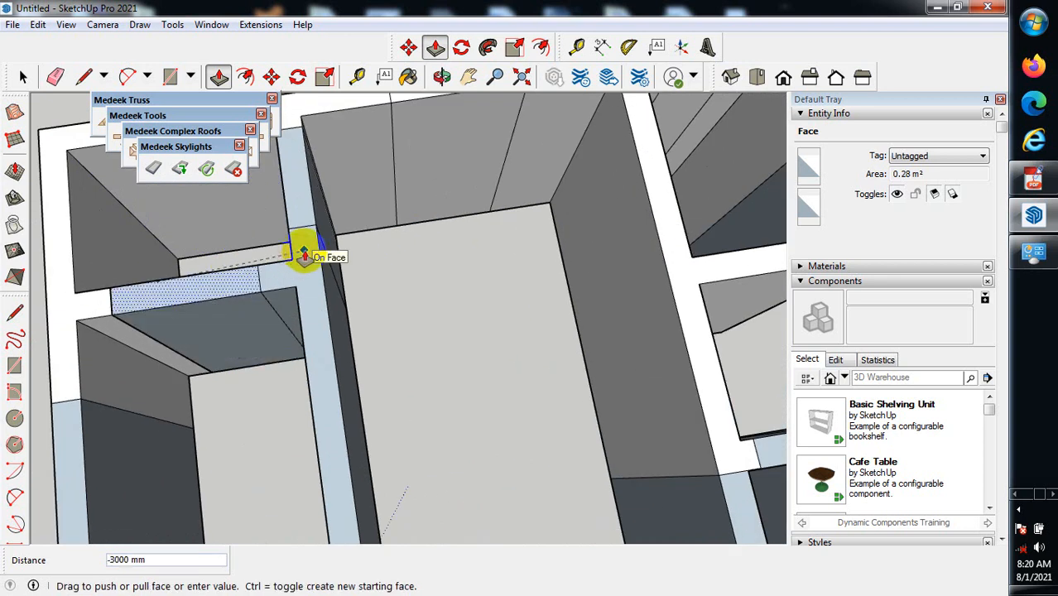
{"action": "left_click", "coordinate": [328, 195]}
Draw a 230 mm line across the front wall's top from the partition between the two small front rooms.
{"action": "scroll", "coordinate": [401, 147], "scroll_direction": "down", "scroll_amount": 8}
{"action": "middle_click_drag", "start_coordinate": [431, 316], "coordinate": [390, 343]}
{"action": "scroll", "coordinate": [393, 331], "scroll_direction": "up", "scroll_amount": 5}
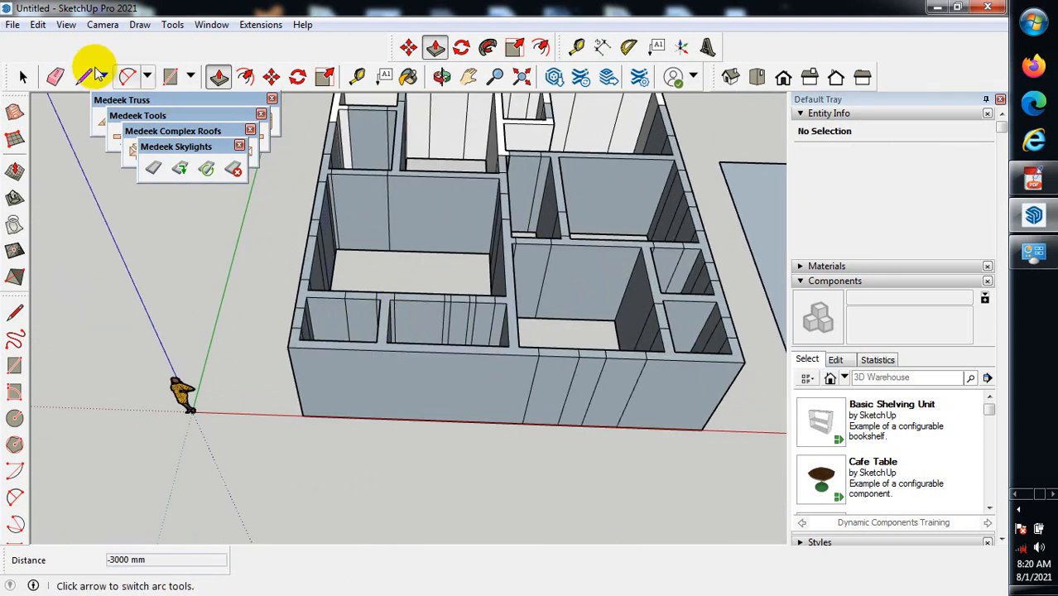
{"action": "left_click", "coordinate": [23, 76]}
{"action": "scroll", "coordinate": [381, 332], "scroll_direction": "up", "scroll_amount": 2}
{"action": "scroll", "coordinate": [382, 333], "scroll_direction": "up", "scroll_amount": 4}
{"action": "scroll", "coordinate": [445, 447], "scroll_direction": "down", "scroll_amount": 1}
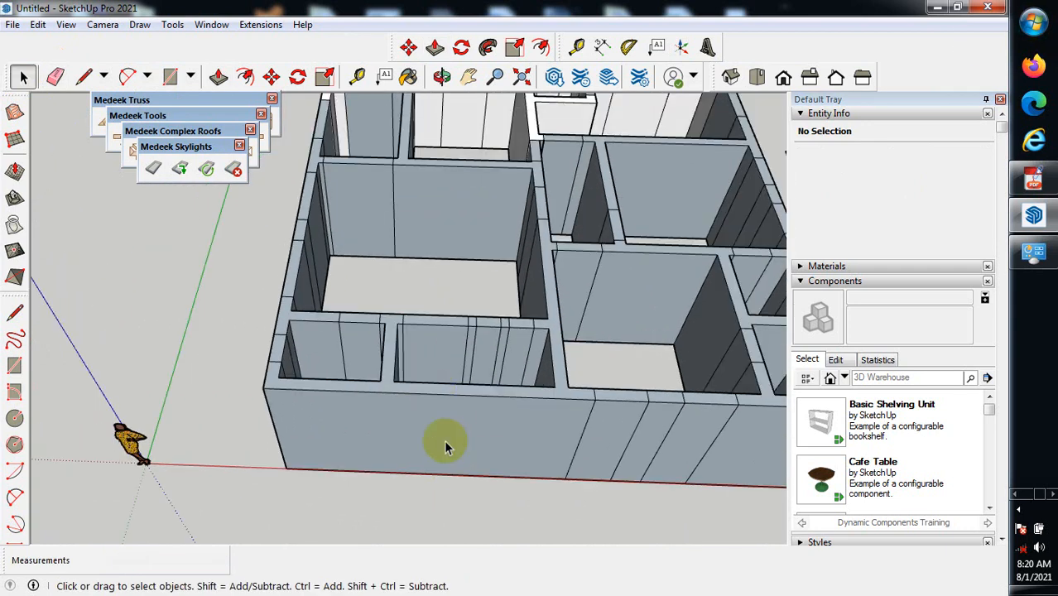
{"action": "left_click", "coordinate": [83, 76]}
{"action": "scroll", "coordinate": [381, 363], "scroll_direction": "up", "scroll_amount": 2}
{"action": "left_click", "coordinate": [390, 373]}
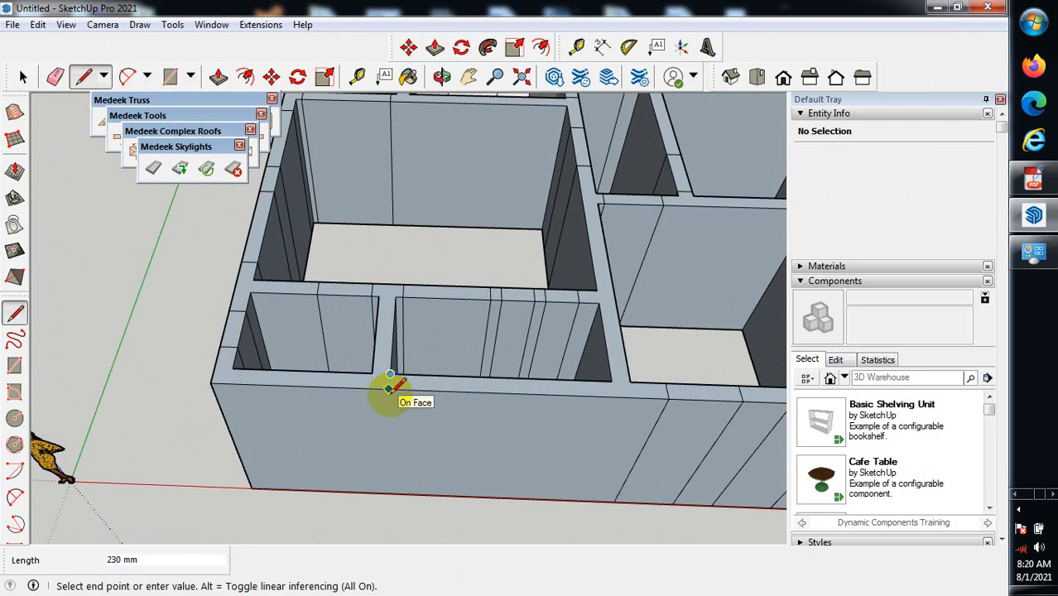
{"action": "left_click", "coordinate": [388, 386]}
Draw a 3000 mm vertical line down the front wall's outer face from that line's end to the ground edge.
{"action": "scroll", "coordinate": [362, 489], "scroll_direction": "up", "scroll_amount": 2}
{"action": "left_click", "coordinate": [401, 337]}
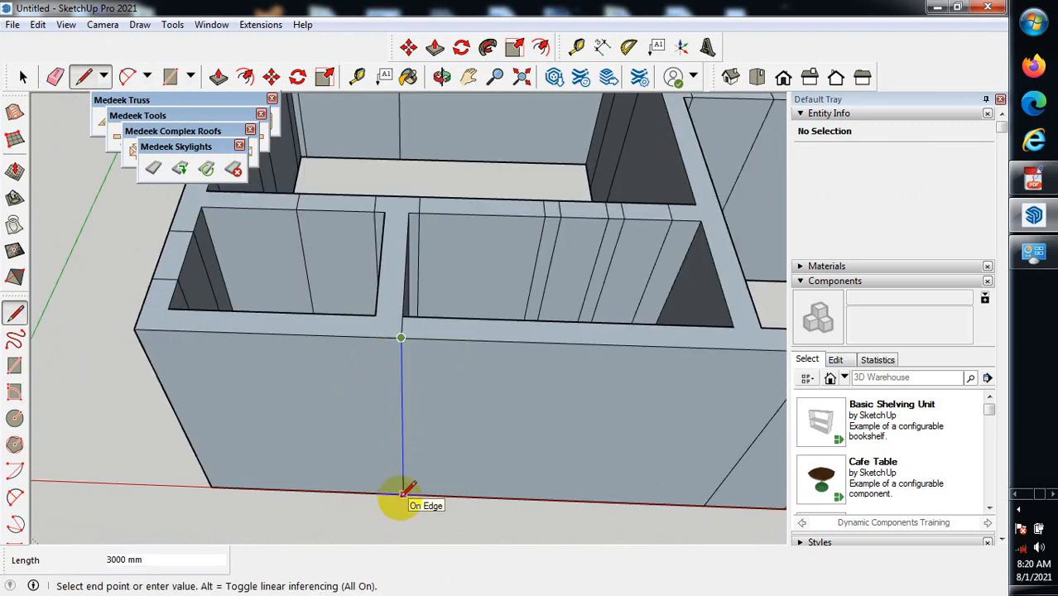
{"action": "scroll", "coordinate": [393, 503], "scroll_direction": "down", "scroll_amount": 2}
{"action": "middle_click_drag", "start_coordinate": [416, 383], "coordinate": [463, 383]}
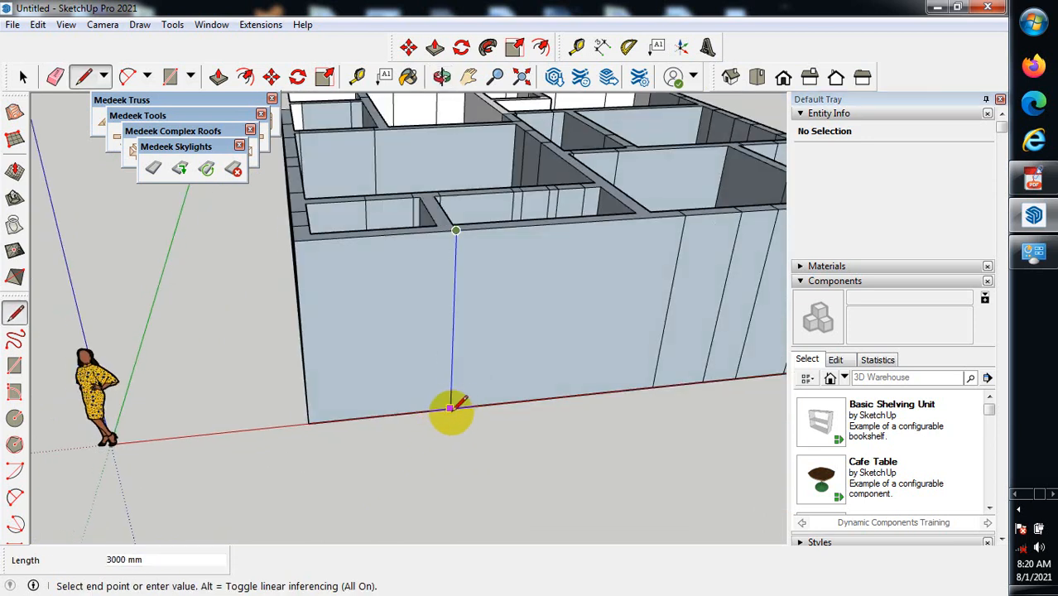
{"action": "left_click", "coordinate": [451, 407]}
Draw a 230 mm line across the front wall's top at the second small room's other corner.
{"action": "scroll", "coordinate": [557, 366], "scroll_direction": "down", "scroll_amount": 3}
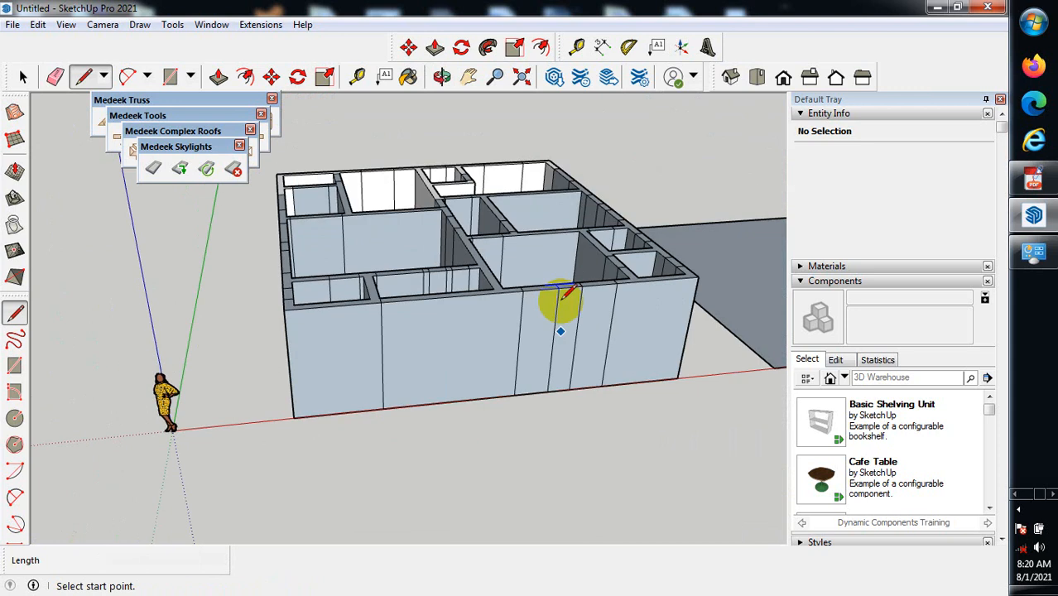
{"action": "scroll", "coordinate": [436, 323], "scroll_direction": "up", "scroll_amount": 4}
{"action": "scroll", "coordinate": [487, 267], "scroll_direction": "up", "scroll_amount": 3}
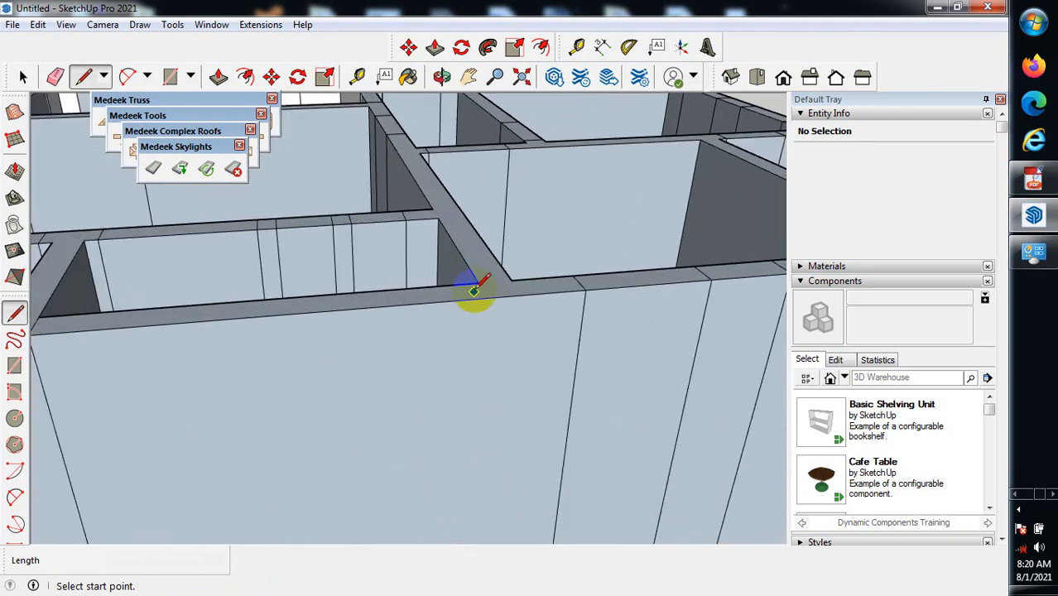
{"action": "left_click", "coordinate": [476, 284]}
{"action": "left_click", "coordinate": [488, 295]}
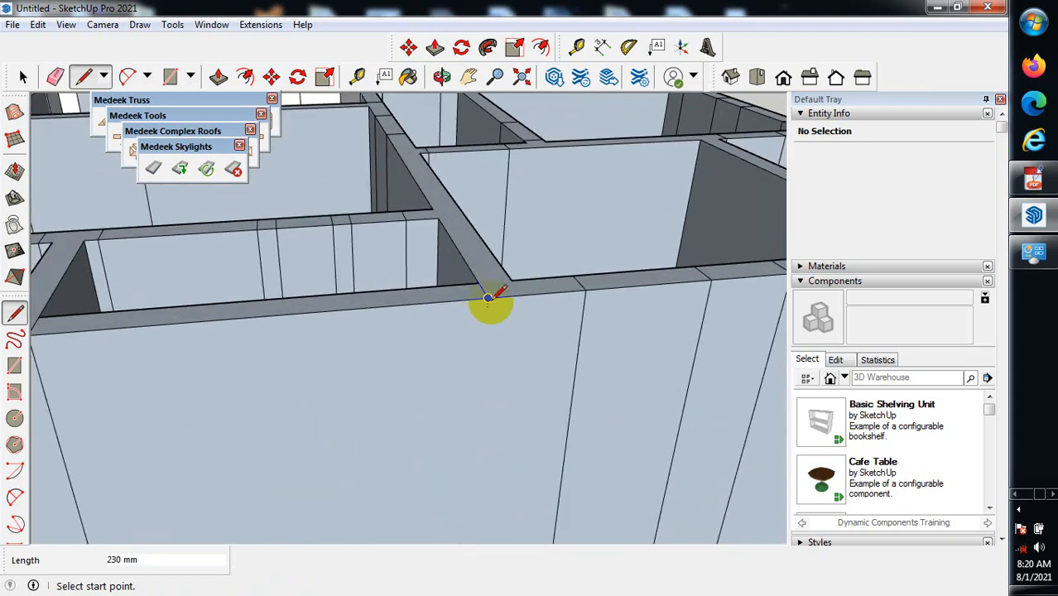
Draw a 3000 mm vertical line from the second top line's outer end down to the front wall's base.
{"action": "left_click", "coordinate": [488, 294]}
{"action": "scroll", "coordinate": [484, 220], "scroll_direction": "down", "scroll_amount": 2}
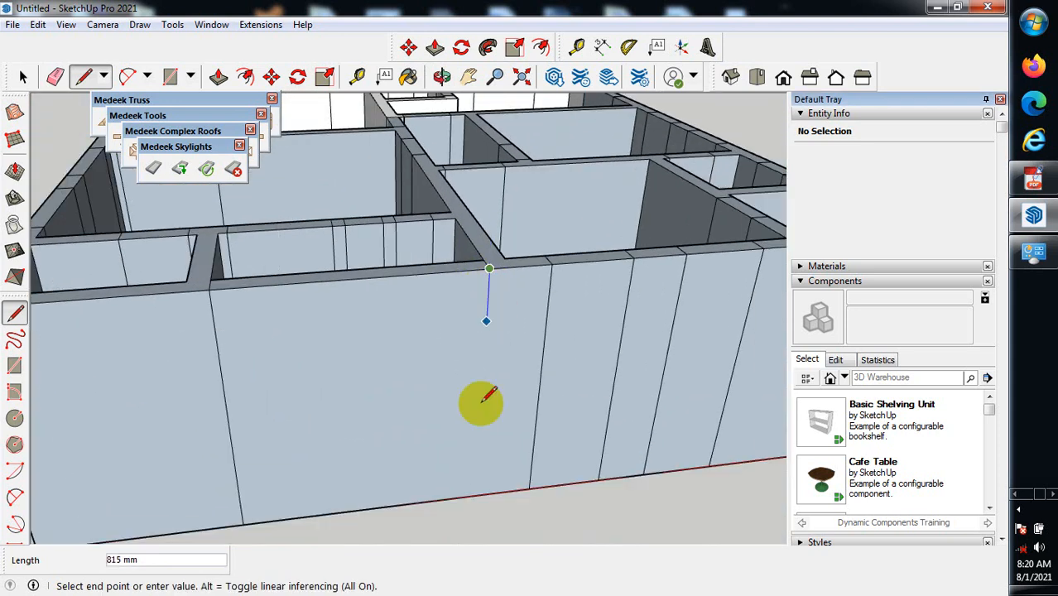
{"action": "left_click", "coordinate": [476, 495]}
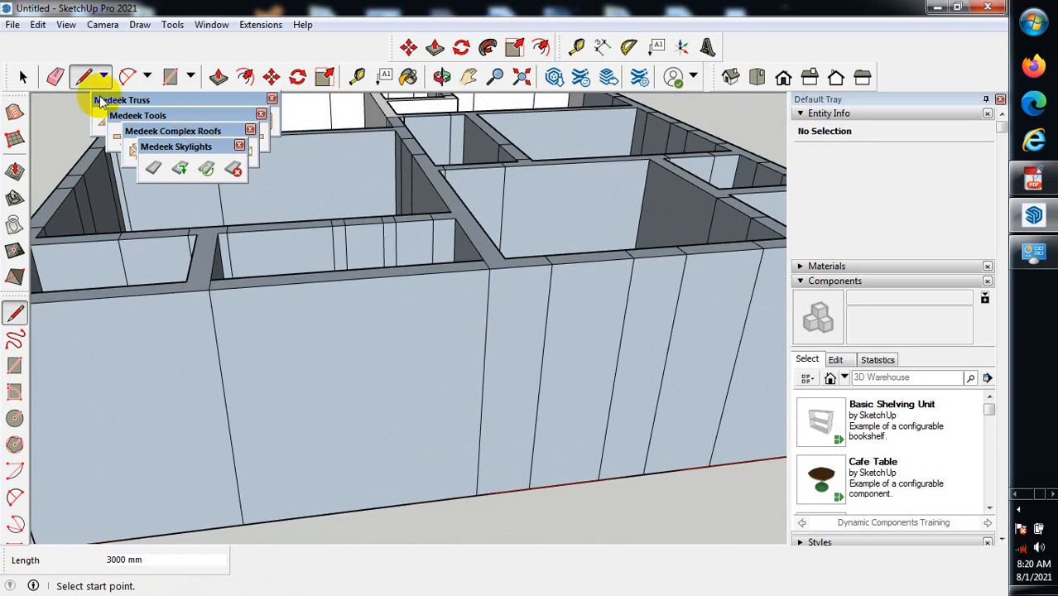
Push the top of the front wall section between the two new lines down 1708 mm.
{"action": "left_click", "coordinate": [23, 76]}
{"action": "left_click", "coordinate": [218, 77]}
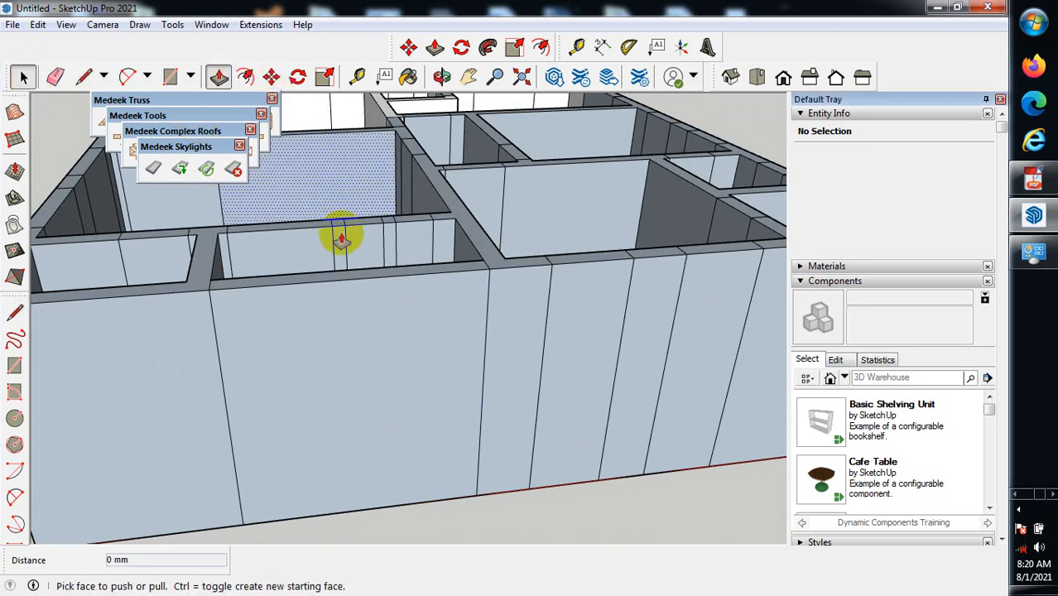
{"action": "scroll", "coordinate": [361, 273], "scroll_direction": "up", "scroll_amount": 2}
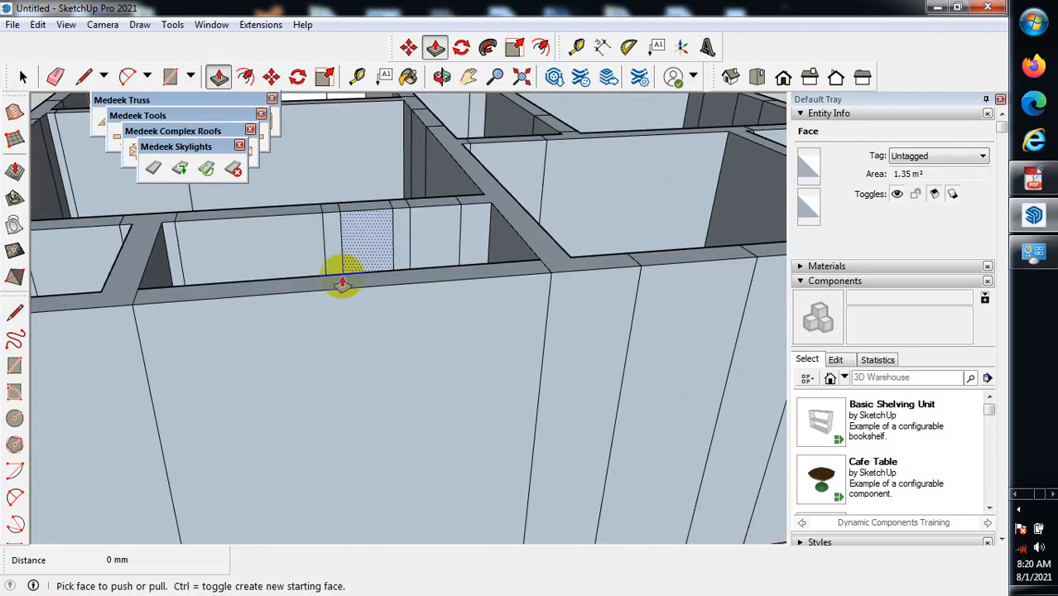
{"action": "left_click_drag", "start_coordinate": [328, 288], "coordinate": [314, 450]}
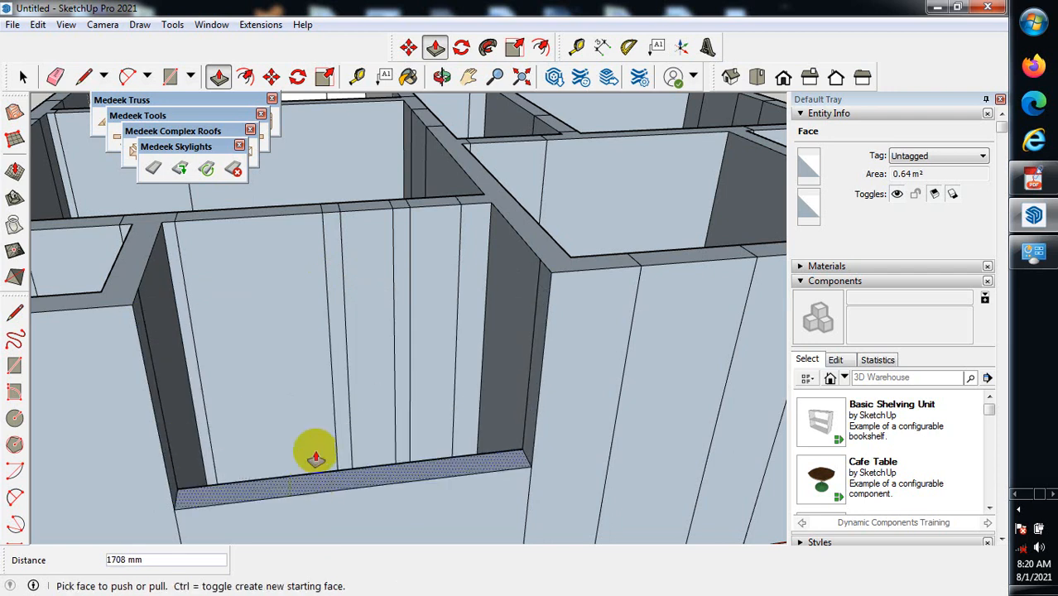
Try to push or pull the front face of the lowered wall section and undo the change.
{"action": "scroll", "coordinate": [361, 355], "scroll_direction": "down", "scroll_amount": 5}
{"action": "scroll", "coordinate": [377, 450], "scroll_direction": "up", "scroll_amount": 2}
{"action": "left_click_drag", "start_coordinate": [362, 383], "coordinate": [367, 433]}
{"action": "key", "text": "ctrl+z"}
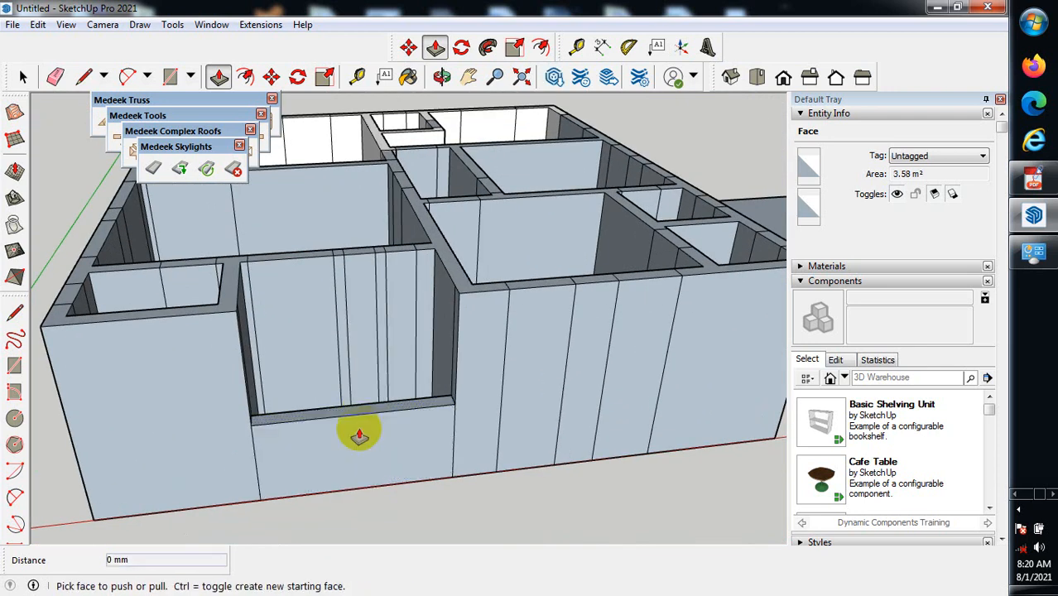
Push the lowered front wall section's top down another 1292 mm to ground level.
{"action": "scroll", "coordinate": [359, 426], "scroll_direction": "up", "scroll_amount": 2}
{"action": "left_click_drag", "start_coordinate": [355, 406], "coordinate": [472, 489]}
{"action": "scroll", "coordinate": [414, 409], "scroll_direction": "down", "scroll_amount": 3}
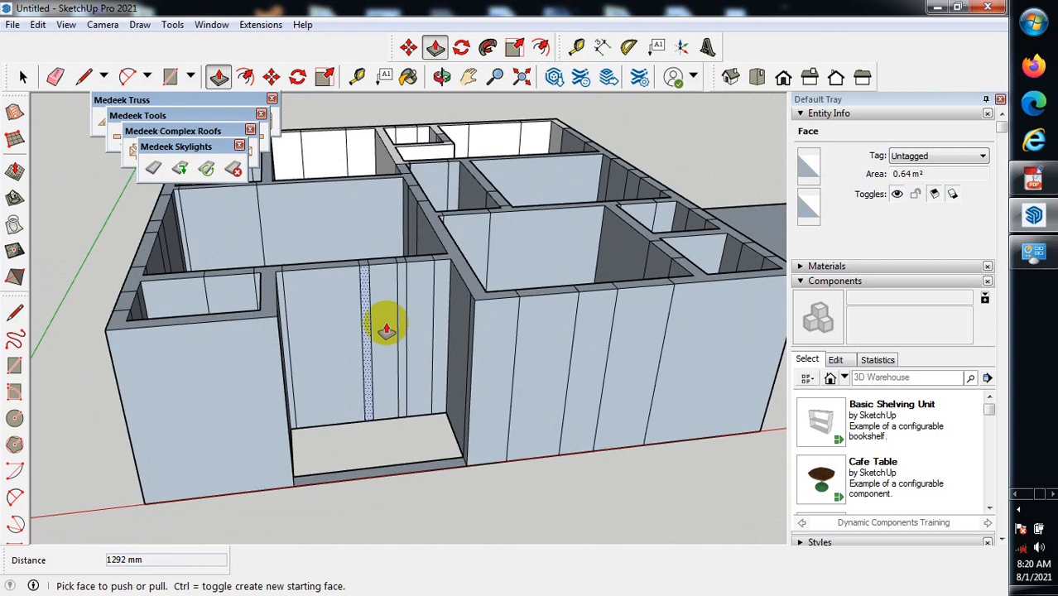
{"action": "scroll", "coordinate": [380, 328], "scroll_direction": "down", "scroll_amount": 1}
{"action": "scroll", "coordinate": [238, 335], "scroll_direction": "up", "scroll_amount": 1}
{"action": "scroll", "coordinate": [273, 348], "scroll_direction": "up", "scroll_amount": 1}
{"action": "scroll", "coordinate": [333, 331], "scroll_direction": "down", "scroll_amount": 1}
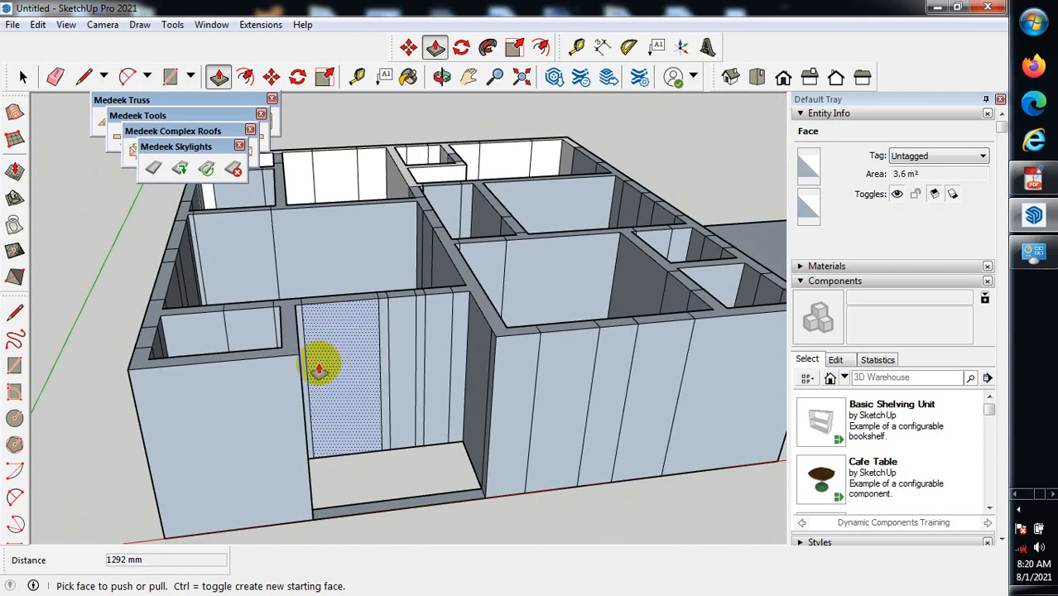
Examine the open front wall section and the surrounding outer walls from several sides.
{"action": "scroll", "coordinate": [345, 276], "scroll_direction": "down", "scroll_amount": 3}
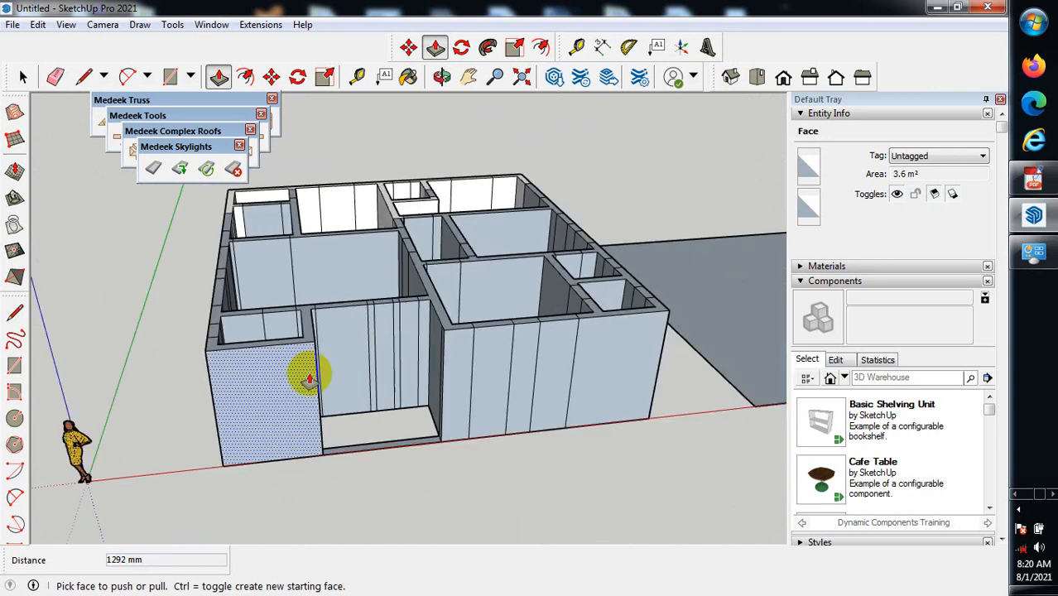
{"action": "scroll", "coordinate": [197, 364], "scroll_direction": "up", "scroll_amount": 3}
{"action": "mouse_move", "coordinate": [197, 364]}
{"action": "middle_mouse_down"}
{"action": "mouse_move", "coordinate": [474, 378]}
{"action": "mouse_move", "coordinate": [172, 348]}
{"action": "mouse_move", "coordinate": [365, 440]}
{"action": "middle_mouse_up"}
{"action": "scroll", "coordinate": [374, 424], "scroll_direction": "up", "scroll_amount": 1}
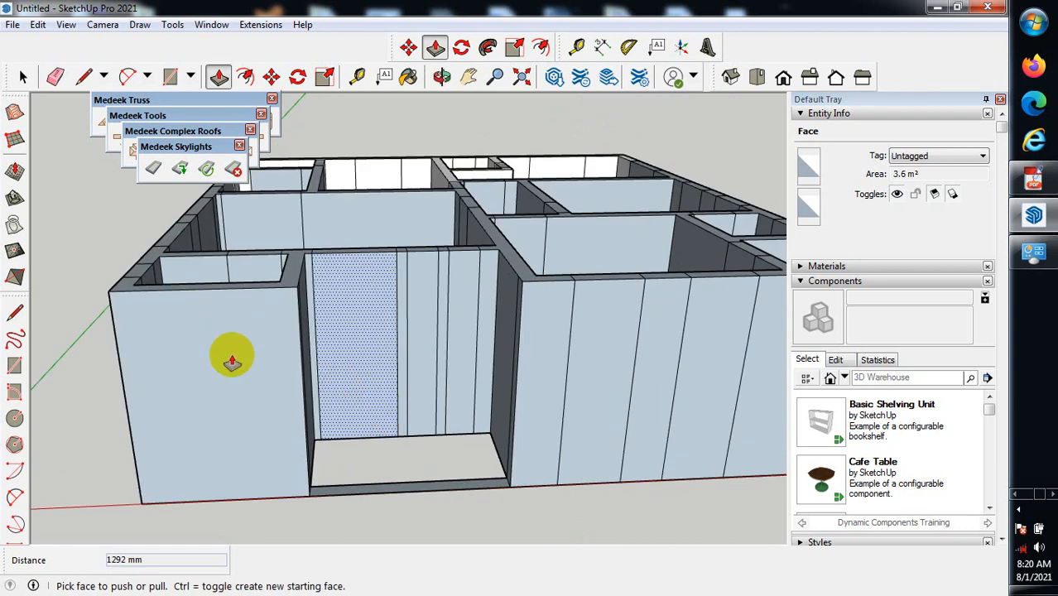
{"action": "scroll", "coordinate": [255, 404], "scroll_direction": "down", "scroll_amount": 1}
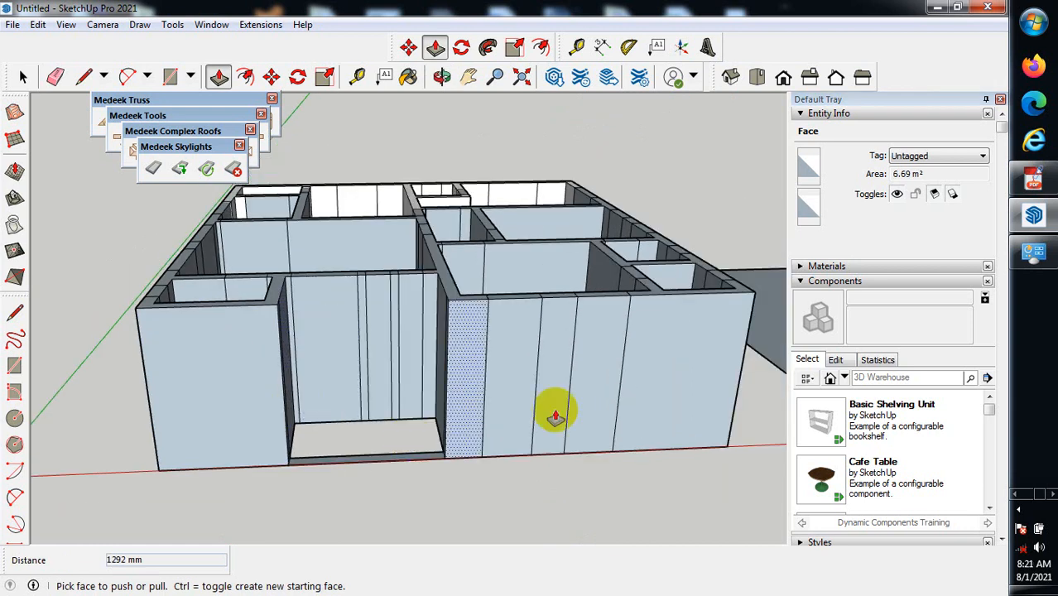
{"action": "scroll", "coordinate": [692, 324], "scroll_direction": "up", "scroll_amount": 1}
{"action": "scroll", "coordinate": [336, 305], "scroll_direction": "down", "scroll_amount": 2}
{"action": "scroll", "coordinate": [307, 349], "scroll_direction": "up", "scroll_amount": 1}
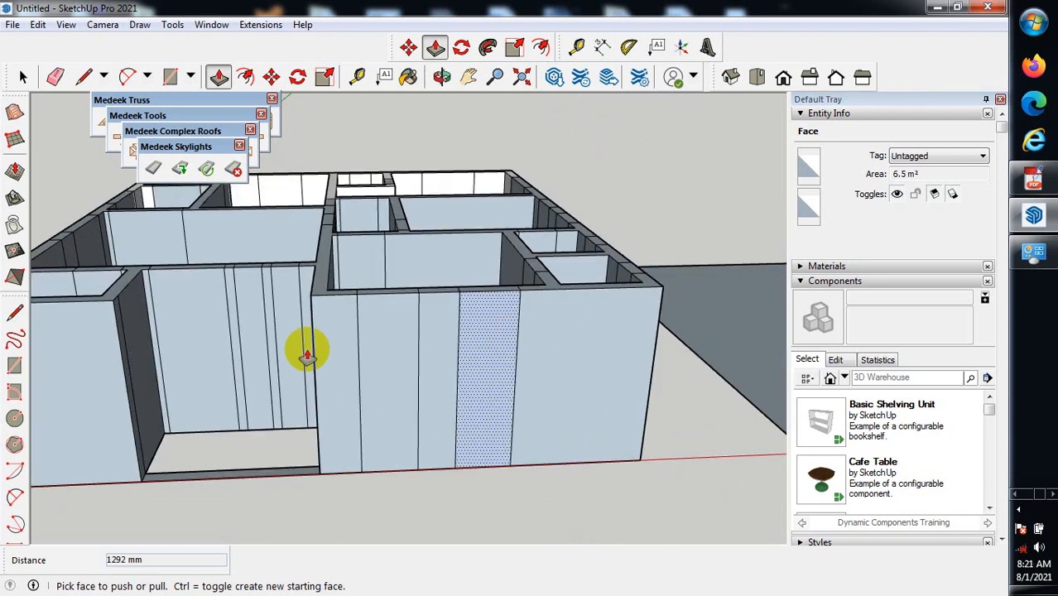
{"action": "middle_click_drag", "start_coordinate": [141, 385], "coordinate": [468, 465]}
{"action": "scroll", "coordinate": [437, 349], "scroll_direction": "down", "scroll_amount": 3}
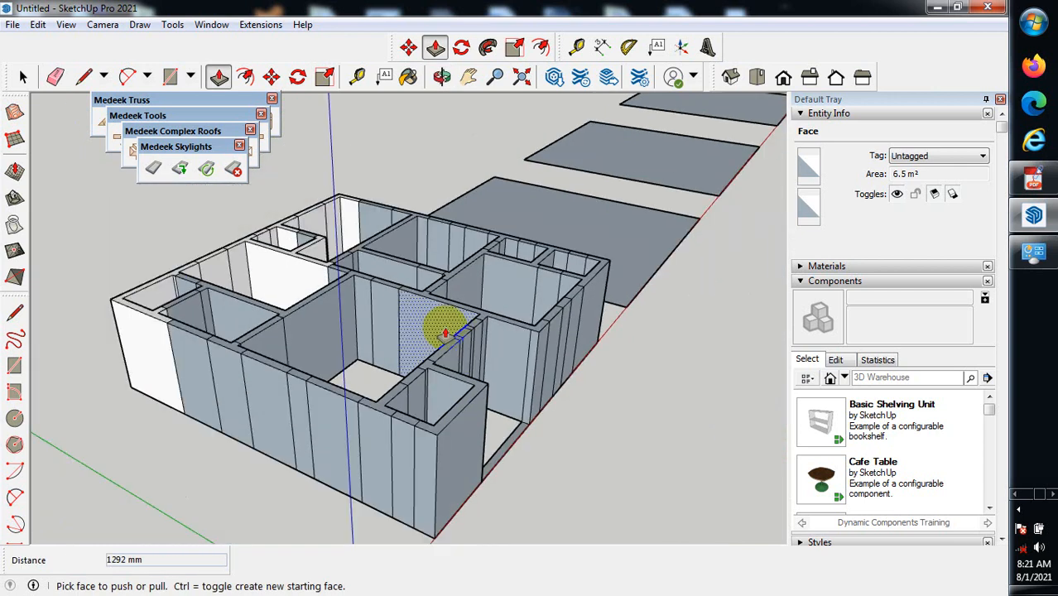
{"action": "scroll", "coordinate": [605, 364], "scroll_direction": "up", "scroll_amount": 3}
{"action": "scroll", "coordinate": [611, 352], "scroll_direction": "up", "scroll_amount": 2}
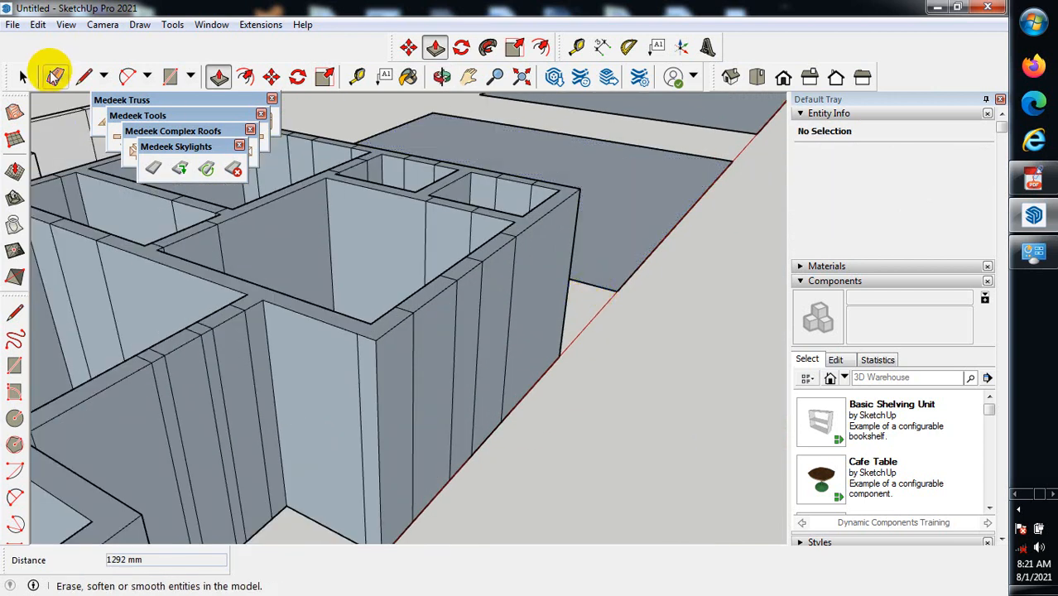
{"action": "left_click", "coordinate": [272, 77]}
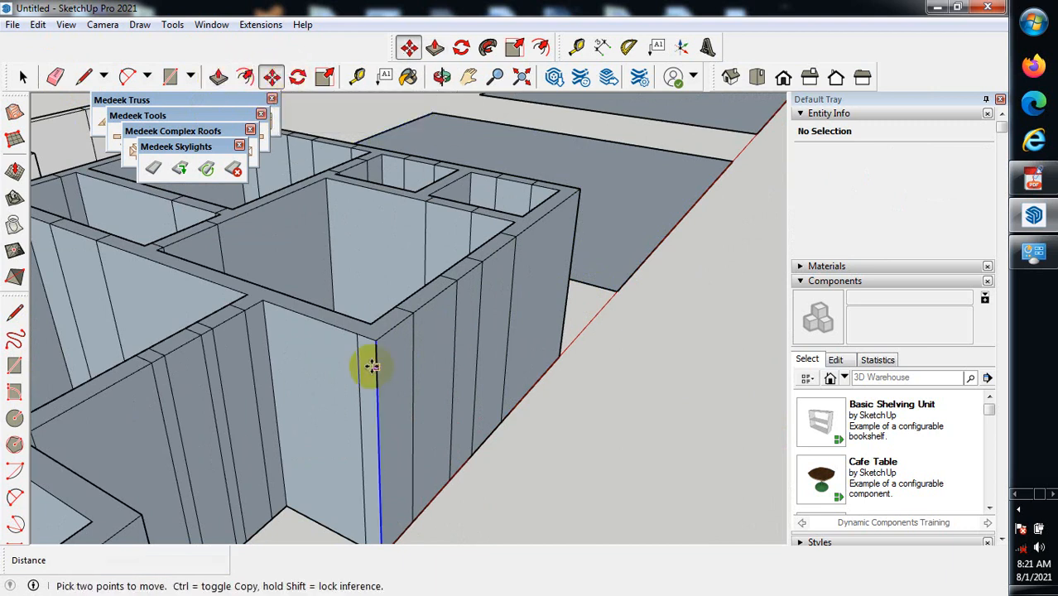
{"action": "scroll", "coordinate": [372, 366], "scroll_direction": "up", "scroll_amount": 1}
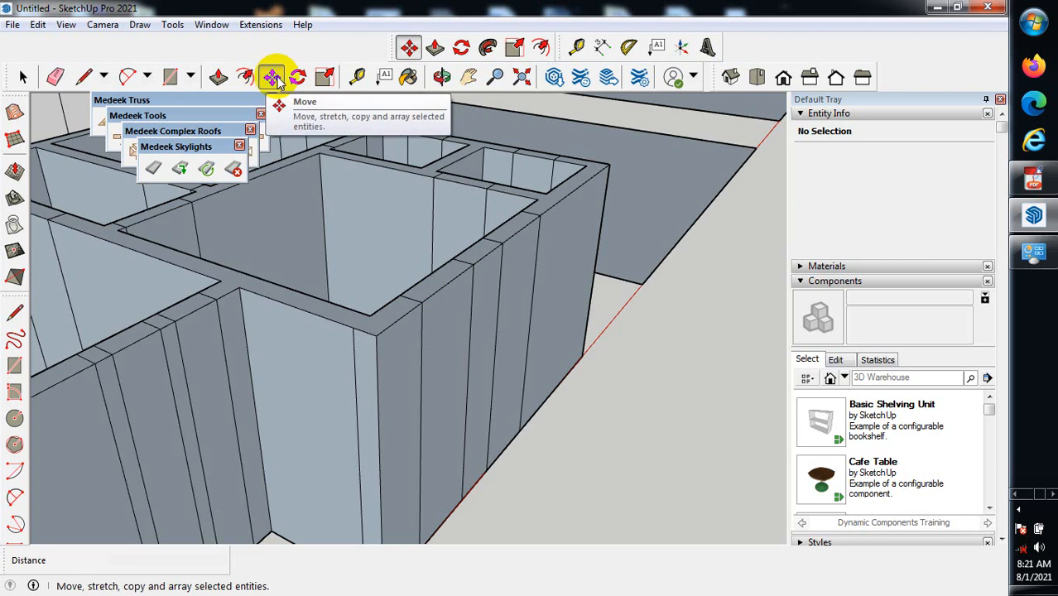
{"action": "left_click", "coordinate": [273, 77]}
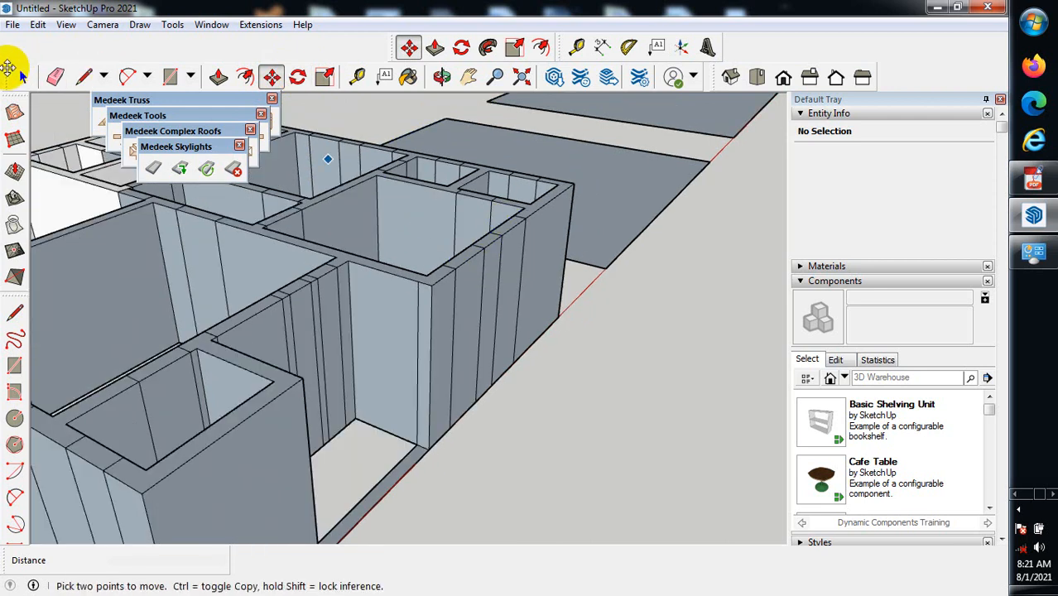
{"action": "left_click", "coordinate": [22, 77]}
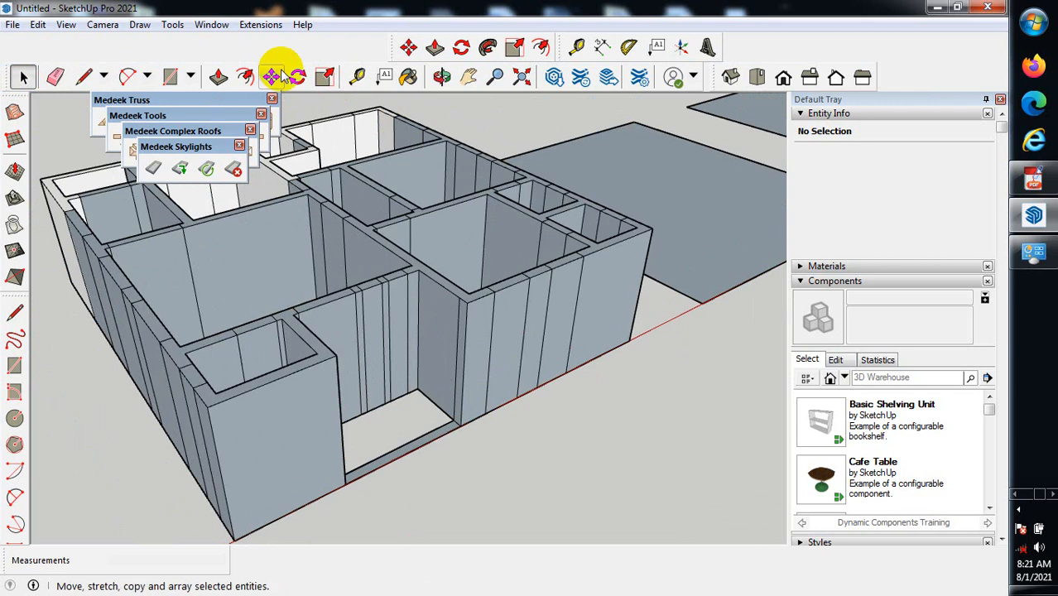
Place a guide point on the front wall's vertical corner edge beside the opening, measured up from its base.
{"action": "left_click", "coordinate": [356, 76]}
{"action": "scroll", "coordinate": [472, 437], "scroll_direction": "up", "scroll_amount": 4}
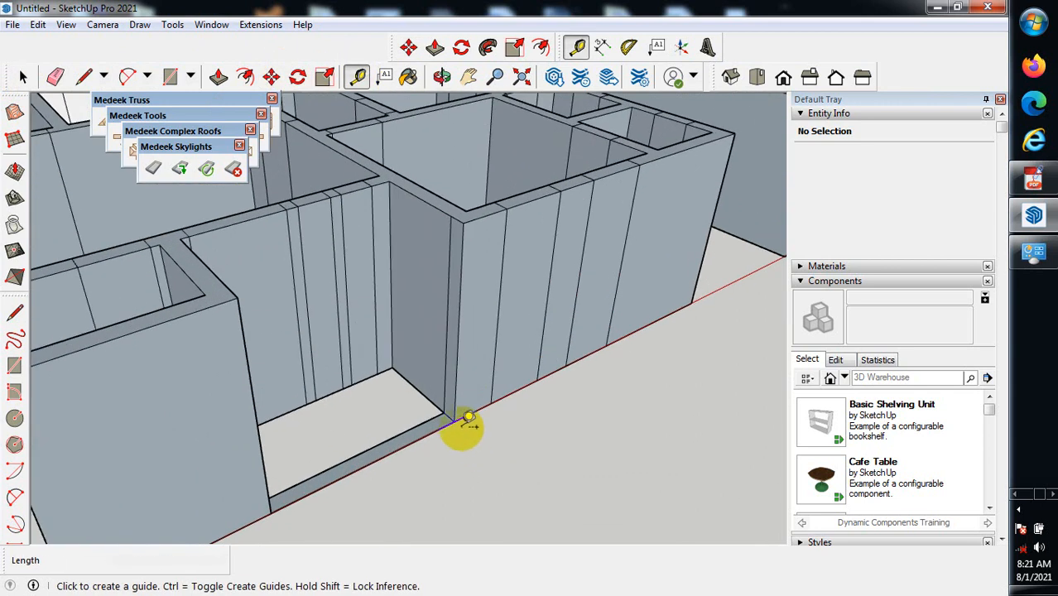
{"action": "left_click", "coordinate": [453, 421]}
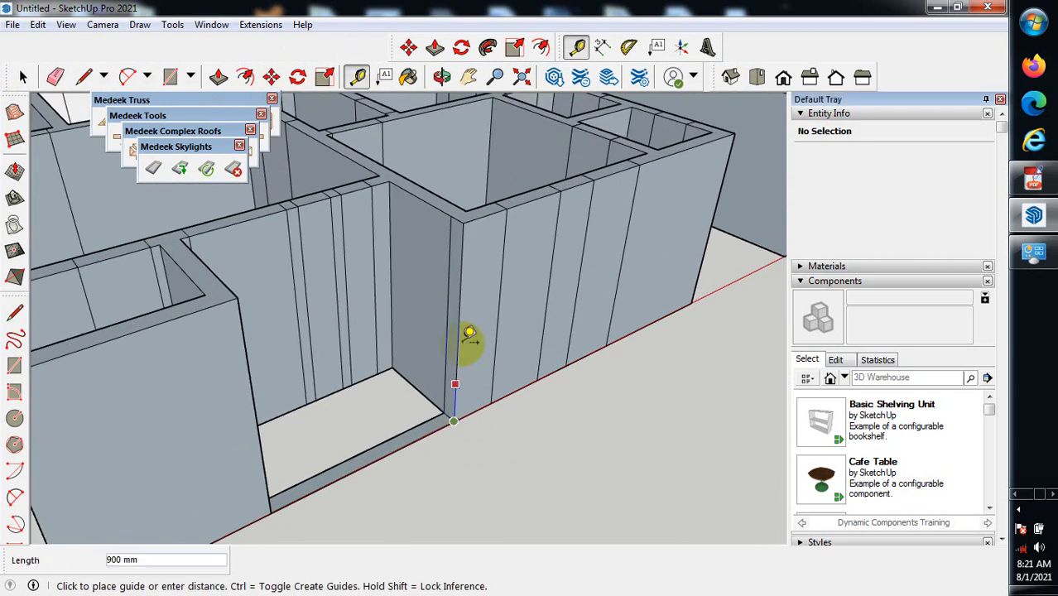
{"action": "left_click", "coordinate": [458, 293]}
{"action": "scroll", "coordinate": [467, 282], "scroll_direction": "up", "scroll_amount": 2}
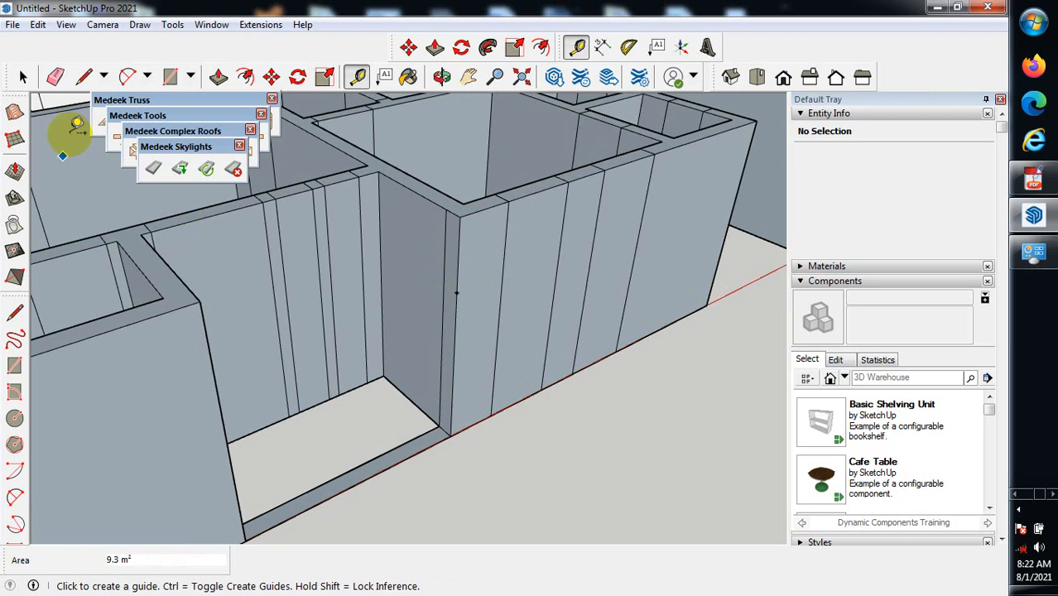
Draw a horizontal line from the guide point across the front wall to its far outer corner edge.
{"action": "left_click", "coordinate": [83, 76]}
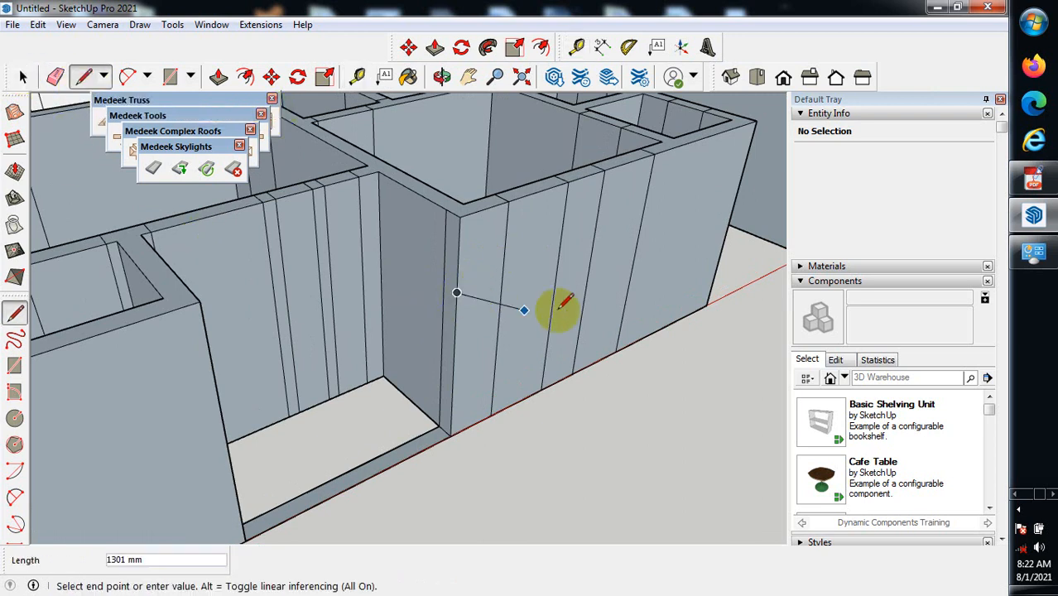
{"action": "left_click", "coordinate": [740, 182]}
{"action": "scroll", "coordinate": [378, 347], "scroll_direction": "down", "scroll_amount": 4}
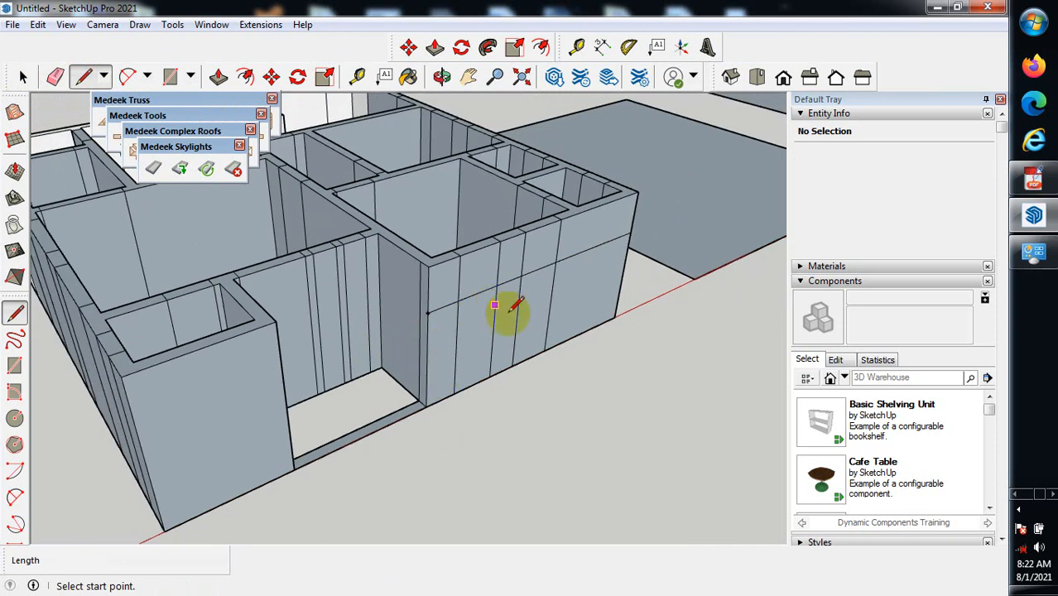
Place a guide from the guide point along the new front wall line, ending beyond the wall's far outer corner.
{"action": "left_click", "coordinate": [357, 76]}
{"action": "scroll", "coordinate": [428, 310], "scroll_direction": "up", "scroll_amount": 2}
{"action": "left_click", "coordinate": [428, 310]}
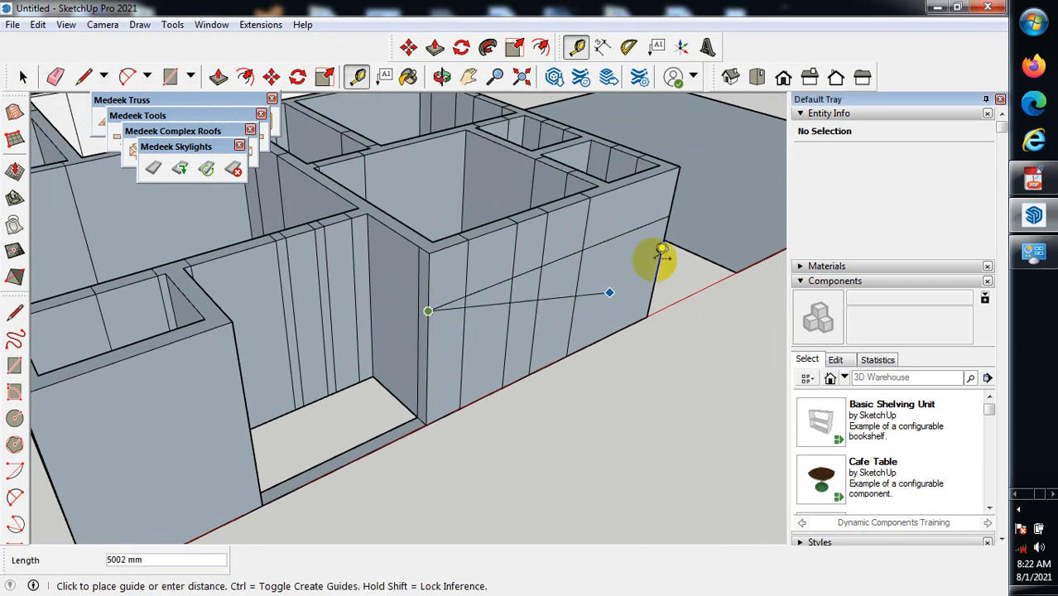
{"action": "left_click", "coordinate": [726, 199]}
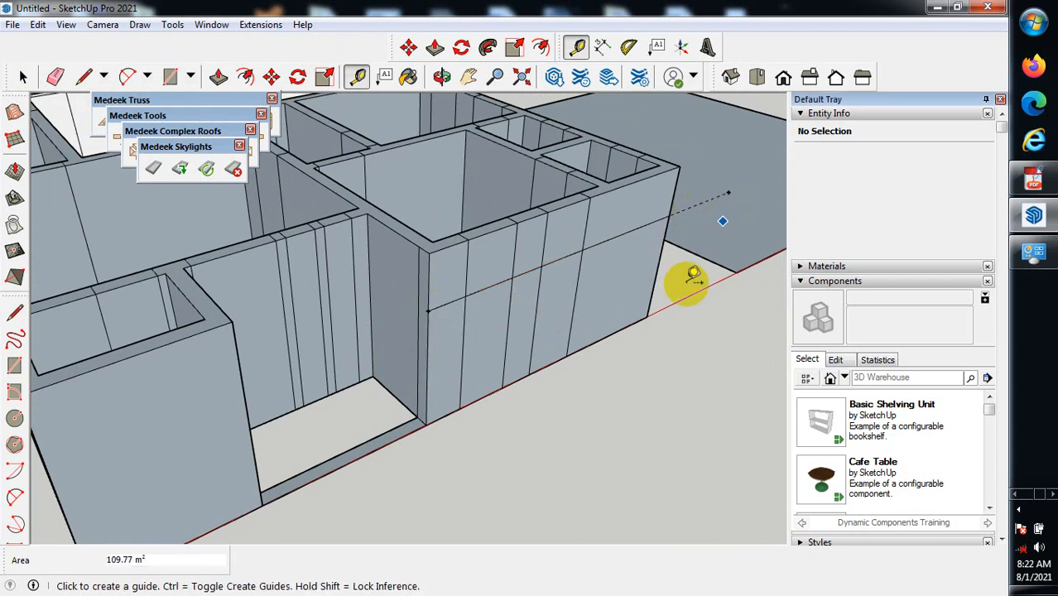
Add a horizontal guide through the same guide point, running across the opening and past the front wall's opposite outer corner.
{"action": "scroll", "coordinate": [380, 324], "scroll_direction": "up", "scroll_amount": 1}
{"action": "scroll", "coordinate": [463, 328], "scroll_direction": "down", "scroll_amount": 1}
{"action": "scroll", "coordinate": [464, 324], "scroll_direction": "down", "scroll_amount": 4}
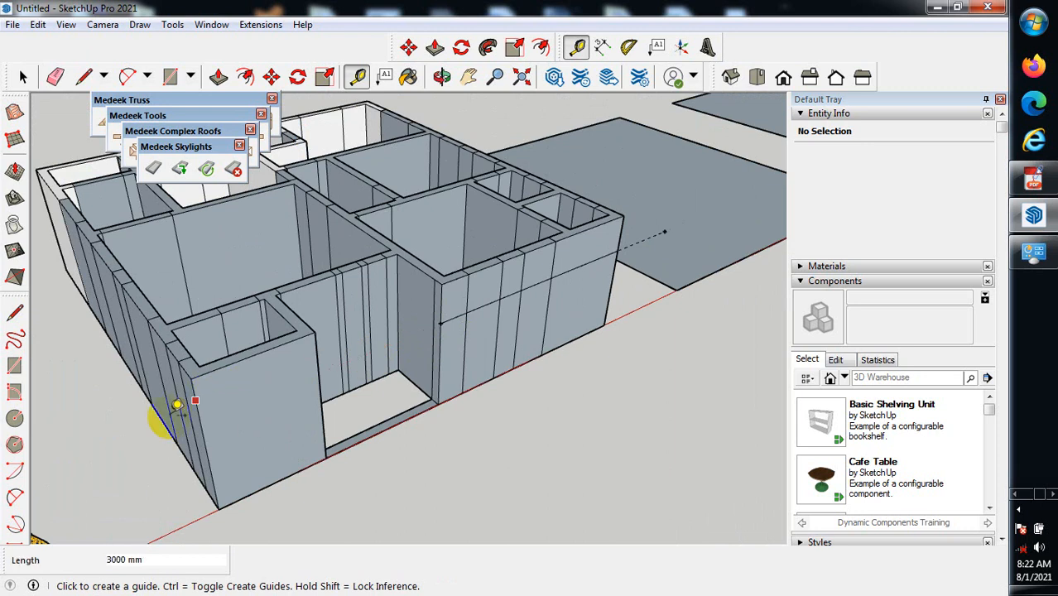
{"action": "left_click", "coordinate": [122, 443]}
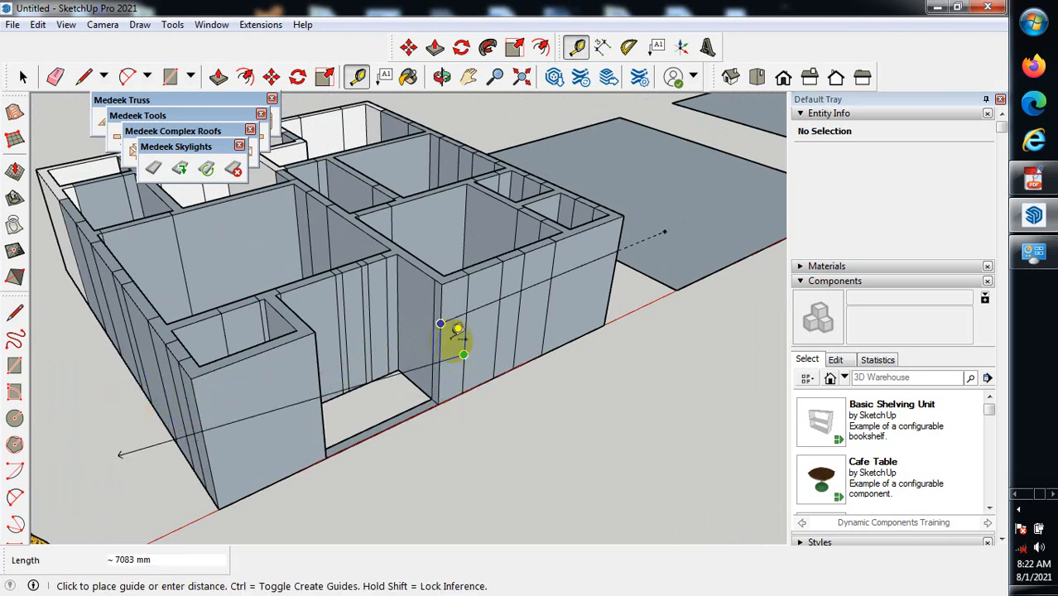
{"action": "left_click", "coordinate": [443, 325]}
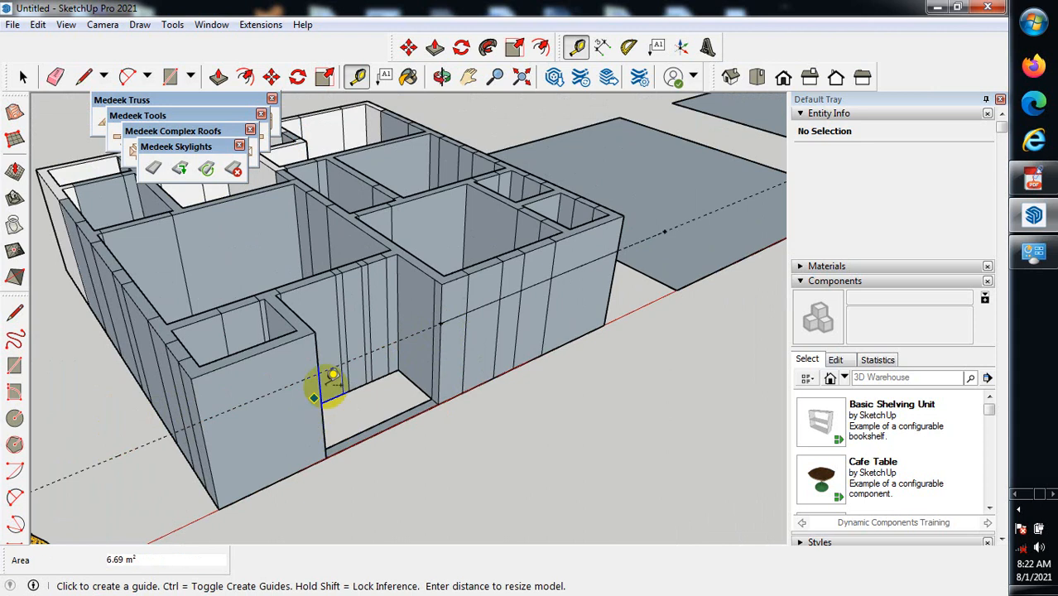
Draw a 5000 mm line along the guide from the guide point across the opening to the front wall's opposite outer corner.
{"action": "middle_click_drag", "start_coordinate": [326, 383], "coordinate": [276, 371]}
{"action": "left_click", "coordinate": [23, 77]}
{"action": "left_click", "coordinate": [31, 81]}
{"action": "scroll", "coordinate": [255, 490], "scroll_direction": "up", "scroll_amount": 1}
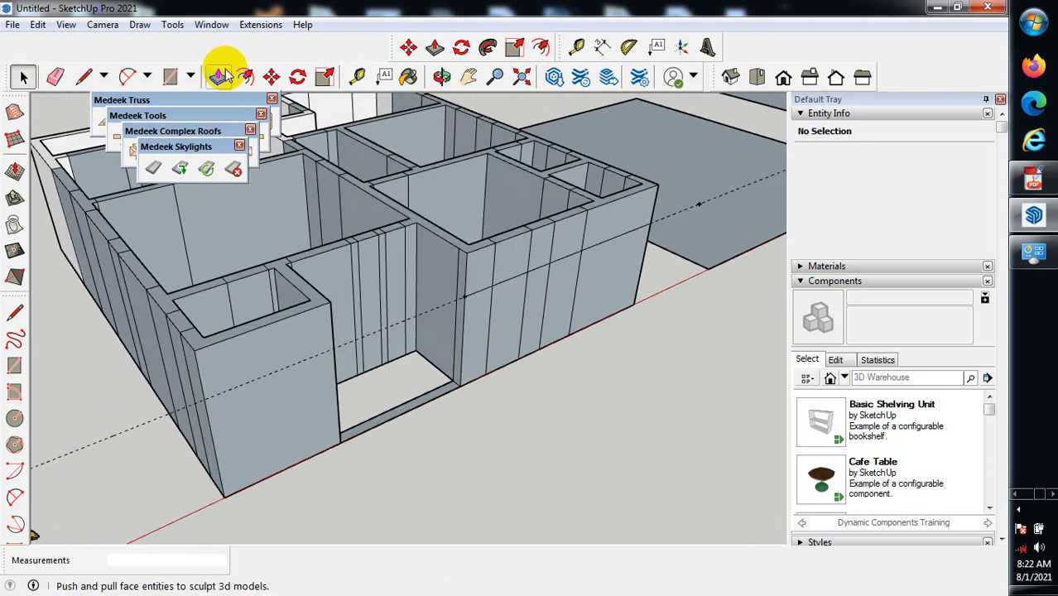
{"action": "left_click", "coordinate": [81, 77]}
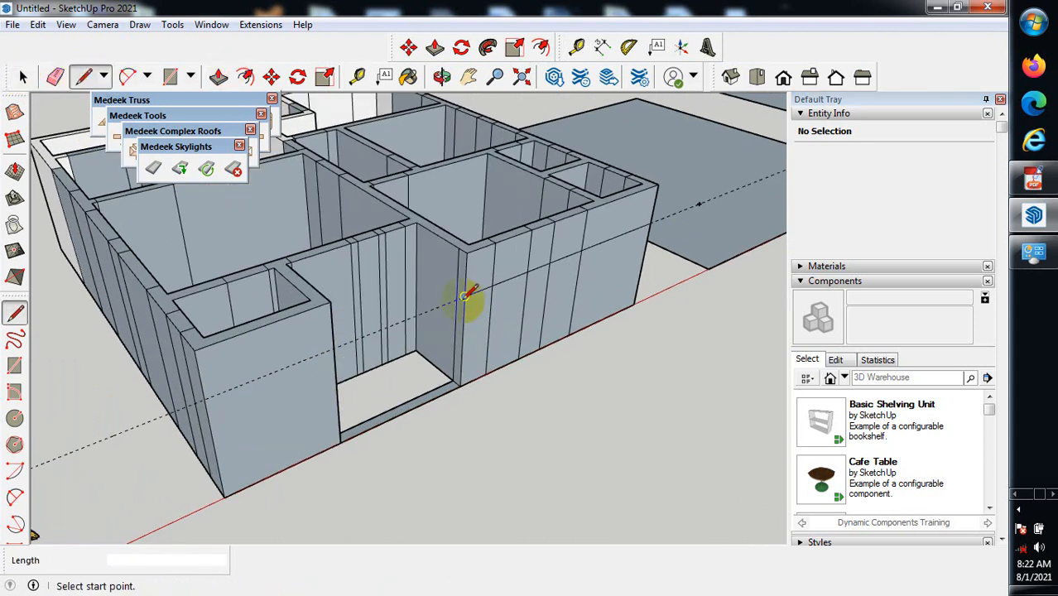
{"action": "left_click", "coordinate": [464, 296]}
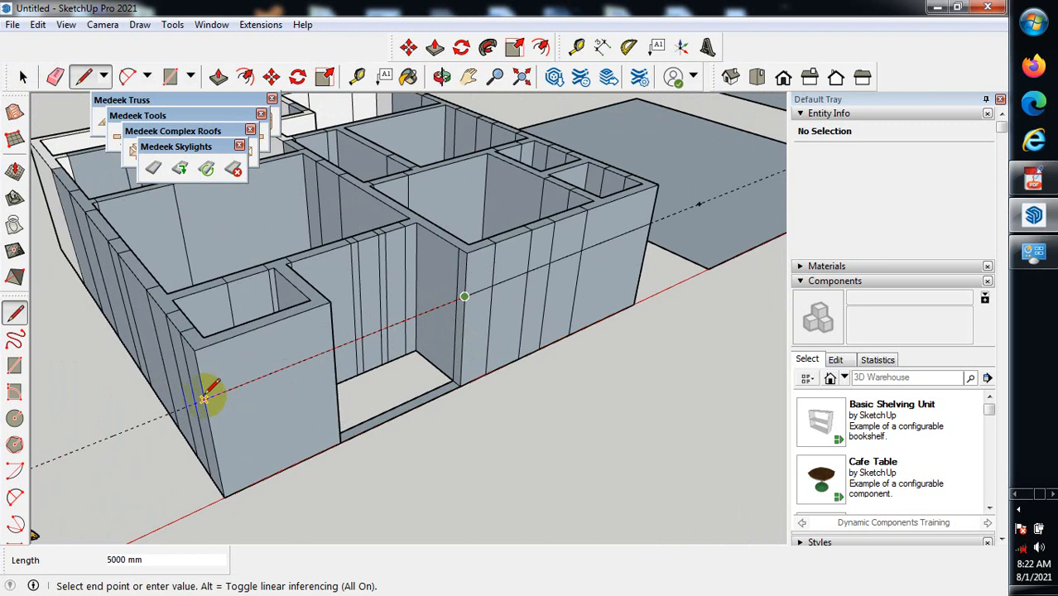
{"action": "left_click", "coordinate": [203, 399]}
Delete the face filling the front opening below the new line.
{"action": "scroll", "coordinate": [404, 413], "scroll_direction": "down", "scroll_amount": 1}
{"action": "left_click", "coordinate": [23, 77]}
{"action": "left_click", "coordinate": [416, 367]}
{"action": "key", "text": "Delete"}
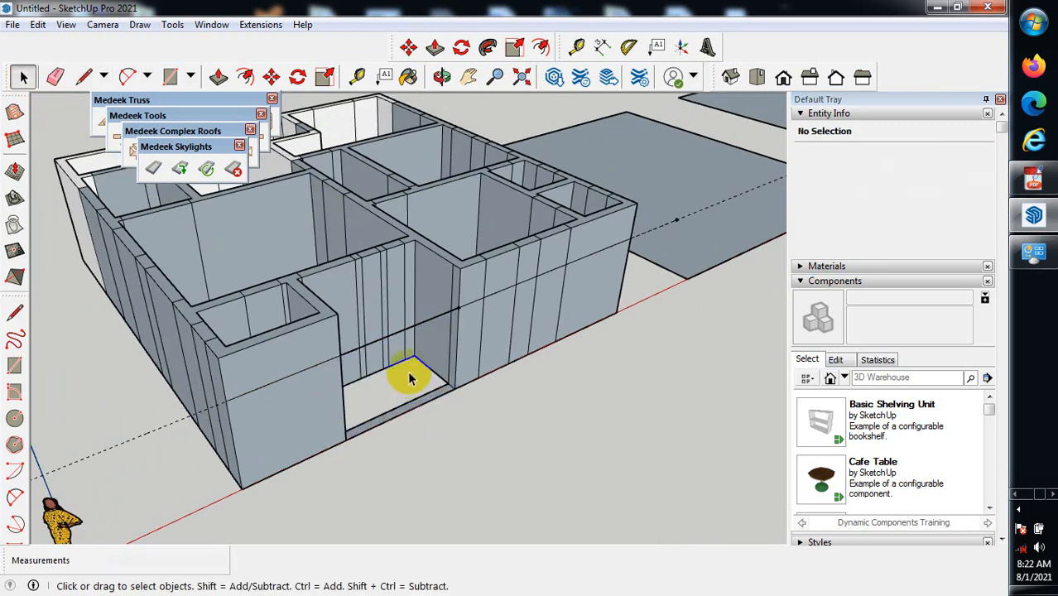
Place a horizontal guide from the front wall line's end at the outer corner along the side wall, past its rear corner.
{"action": "scroll", "coordinate": [354, 397], "scroll_direction": "down", "scroll_amount": 4}
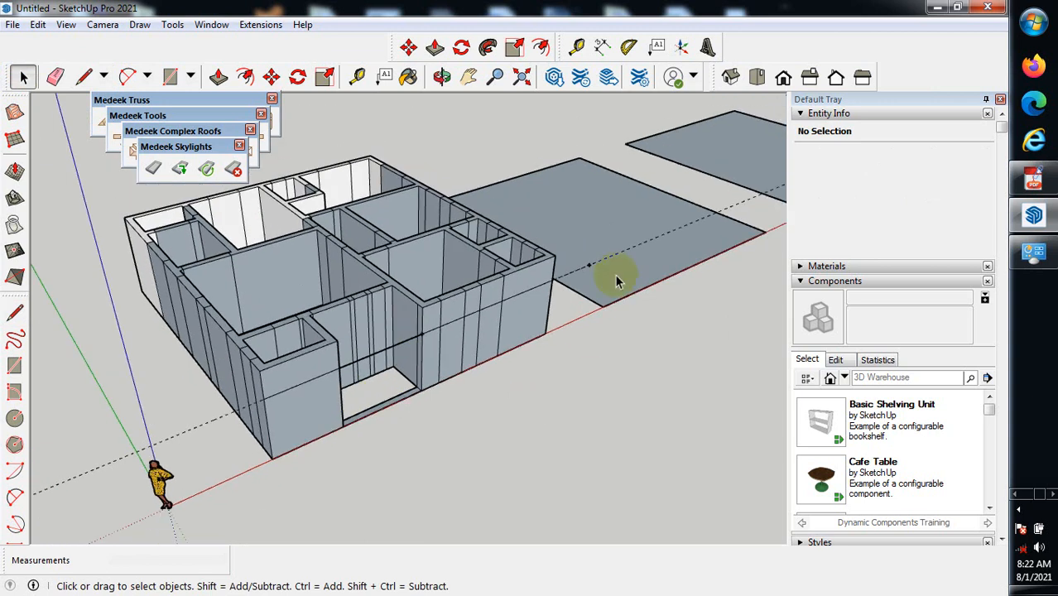
{"action": "scroll", "coordinate": [608, 327], "scroll_direction": "up", "scroll_amount": 5}
{"action": "middle_click_drag", "start_coordinate": [603, 354], "coordinate": [45, 405]}
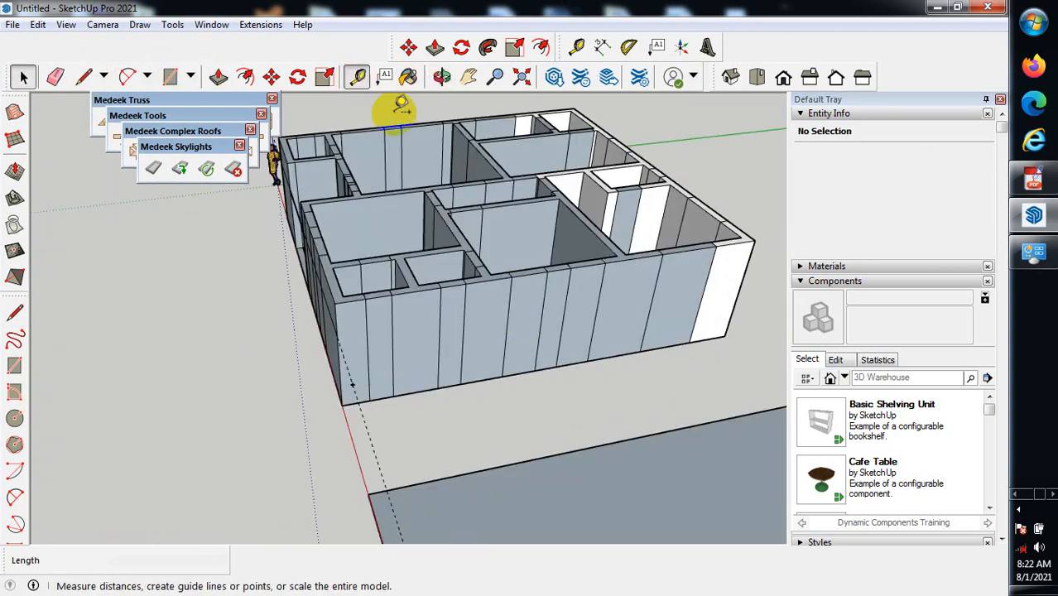
{"action": "left_click", "coordinate": [357, 77]}
{"action": "left_click", "coordinate": [336, 337]}
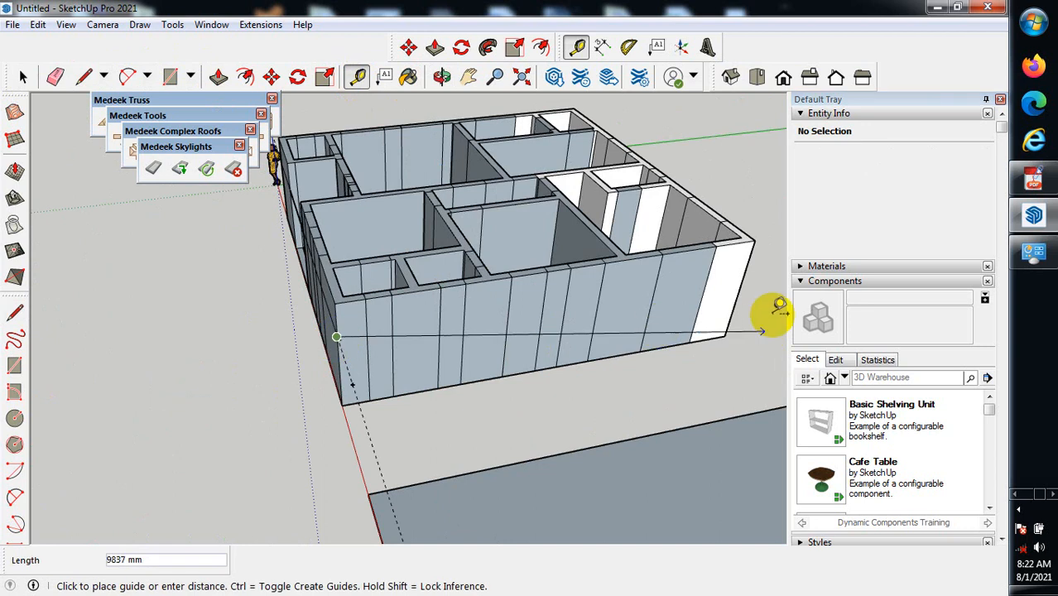
{"action": "scroll", "coordinate": [654, 302], "scroll_direction": "down", "scroll_amount": 1}
{"action": "scroll", "coordinate": [711, 292], "scroll_direction": "up", "scroll_amount": 1}
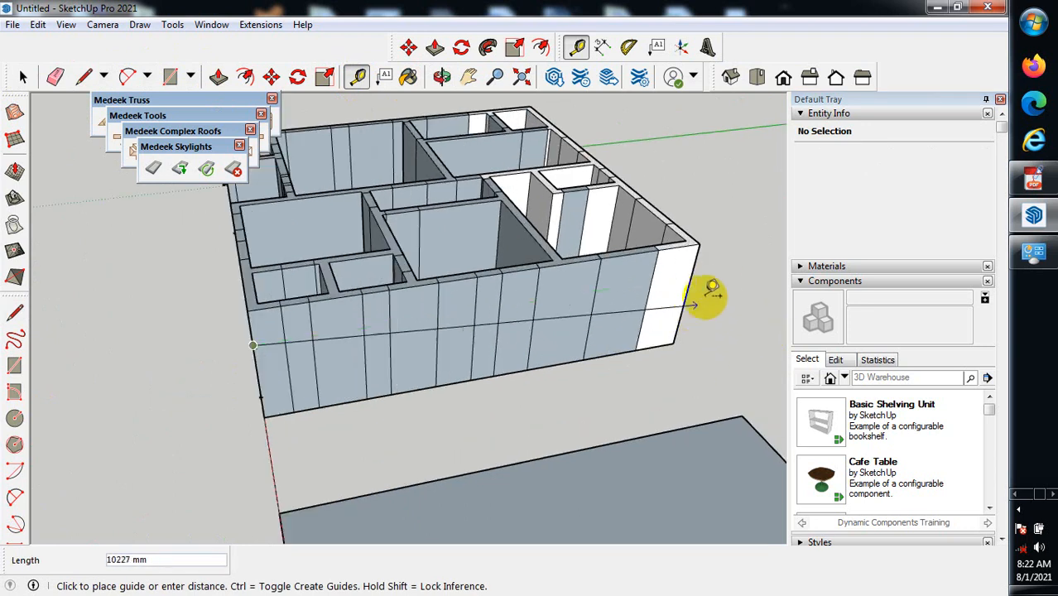
{"action": "left_click", "coordinate": [731, 271]}
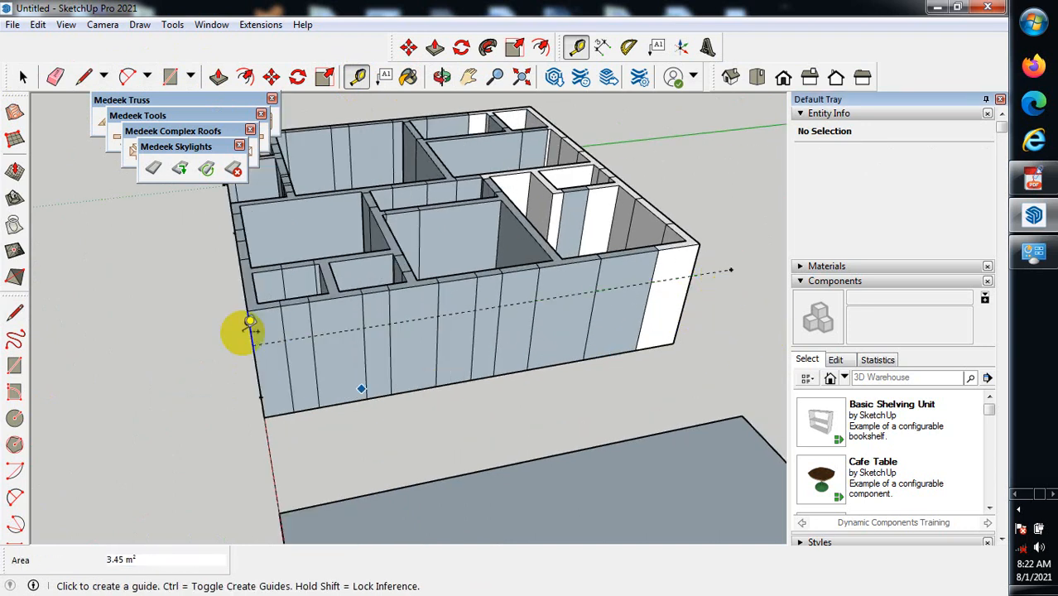
Draw a horizontal line along the guide from the side wall's front corner edge to its rear corner edge.
{"action": "left_click", "coordinate": [84, 76]}
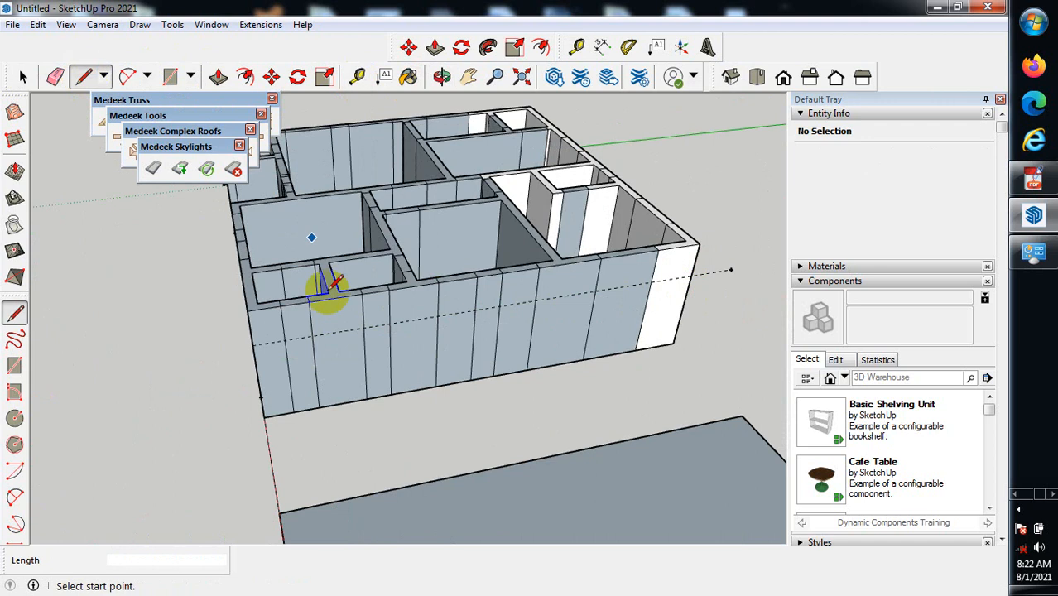
{"action": "left_click", "coordinate": [256, 340]}
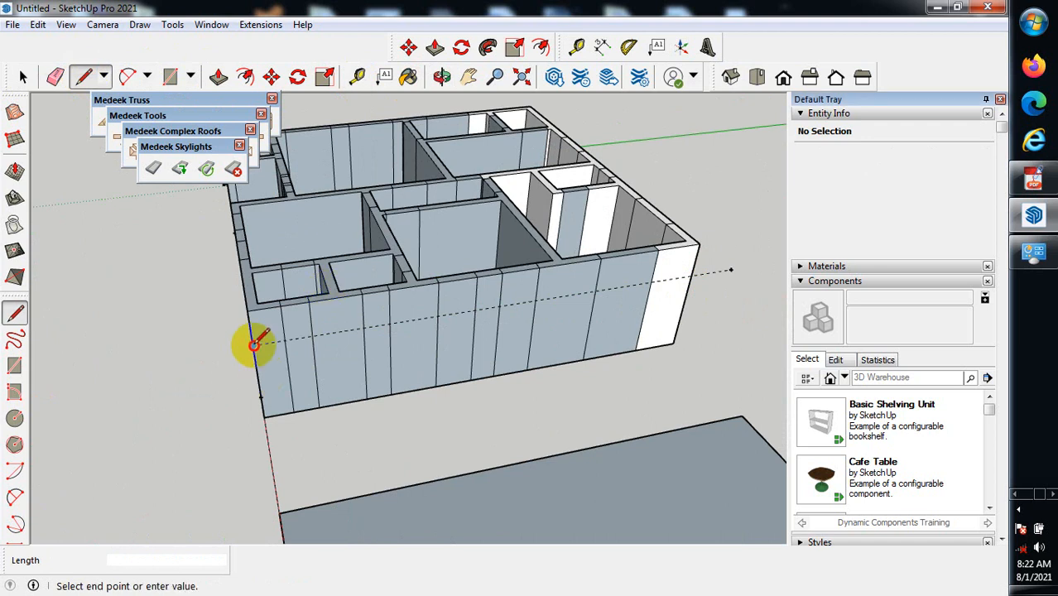
{"action": "left_click", "coordinate": [688, 278]}
Place a horizontal guide from the side wall line's rear end along the back wall, past its opposite corner.
{"action": "middle_click_drag", "start_coordinate": [619, 366], "coordinate": [256, 366]}
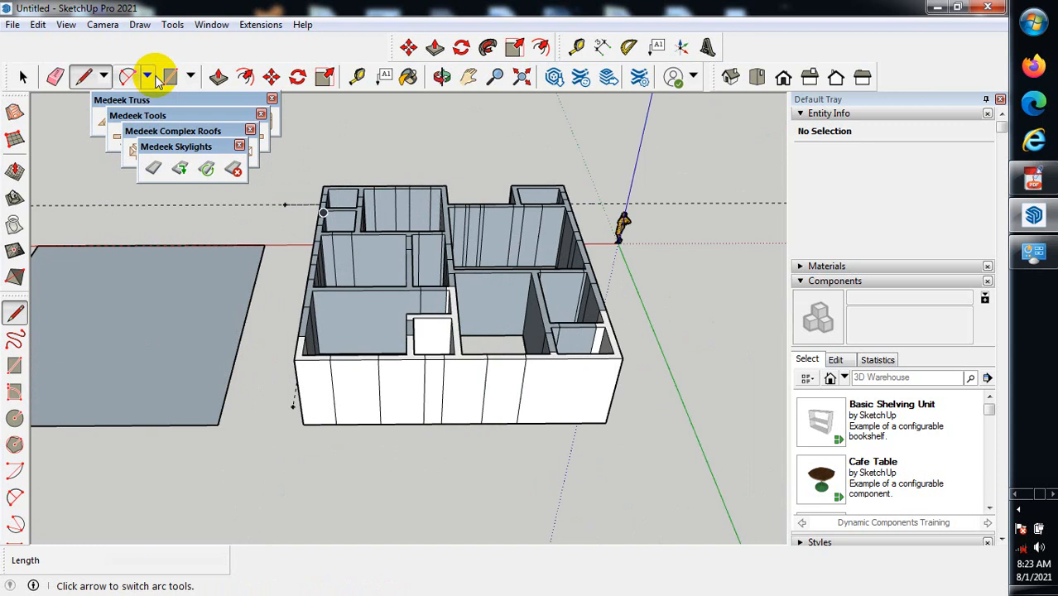
{"action": "left_click", "coordinate": [356, 77]}
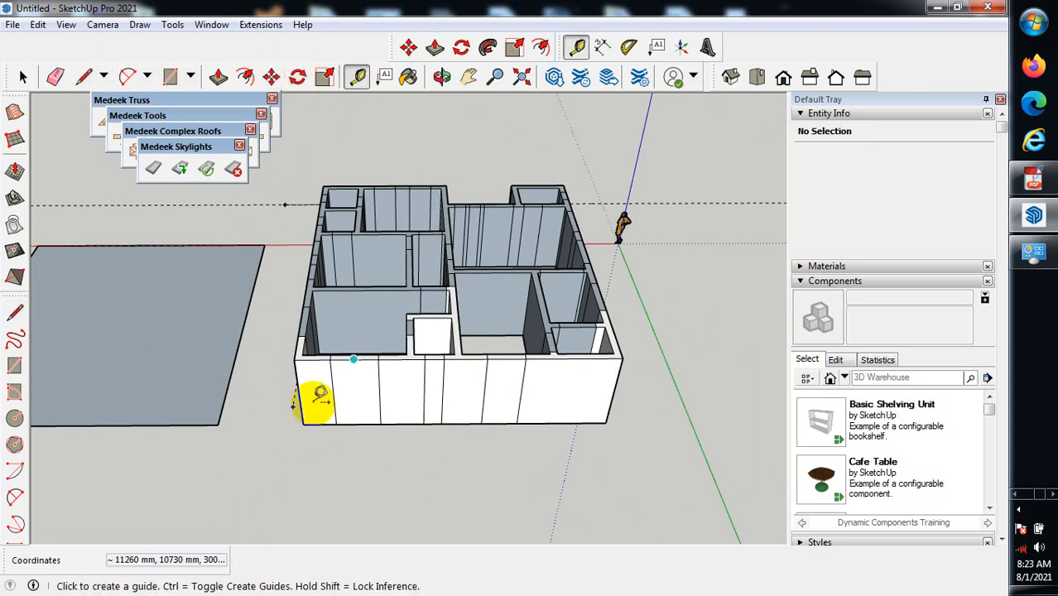
{"action": "left_click", "coordinate": [295, 380]}
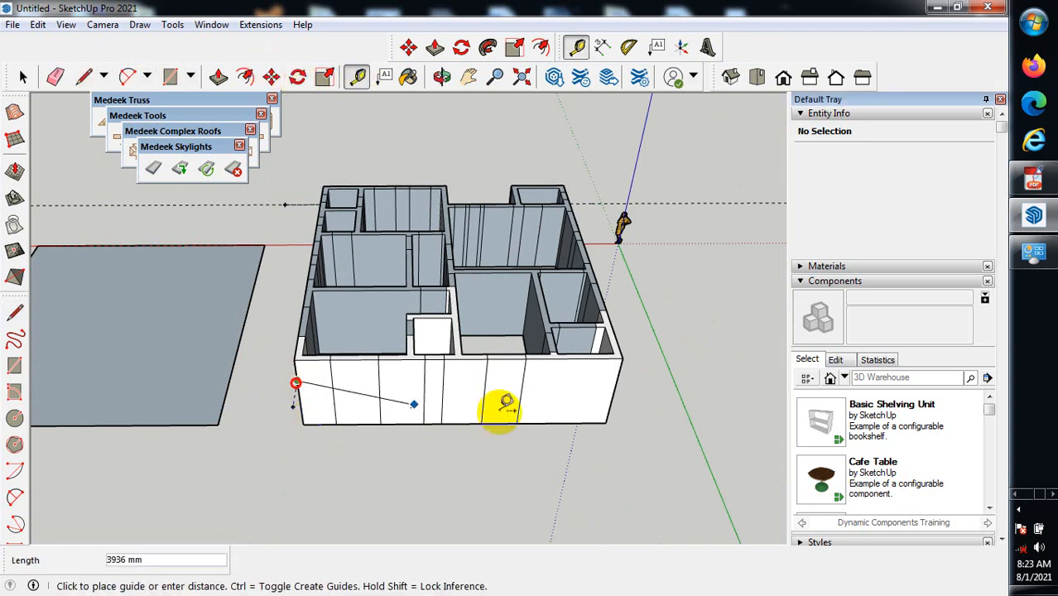
{"action": "left_click", "coordinate": [703, 379]}
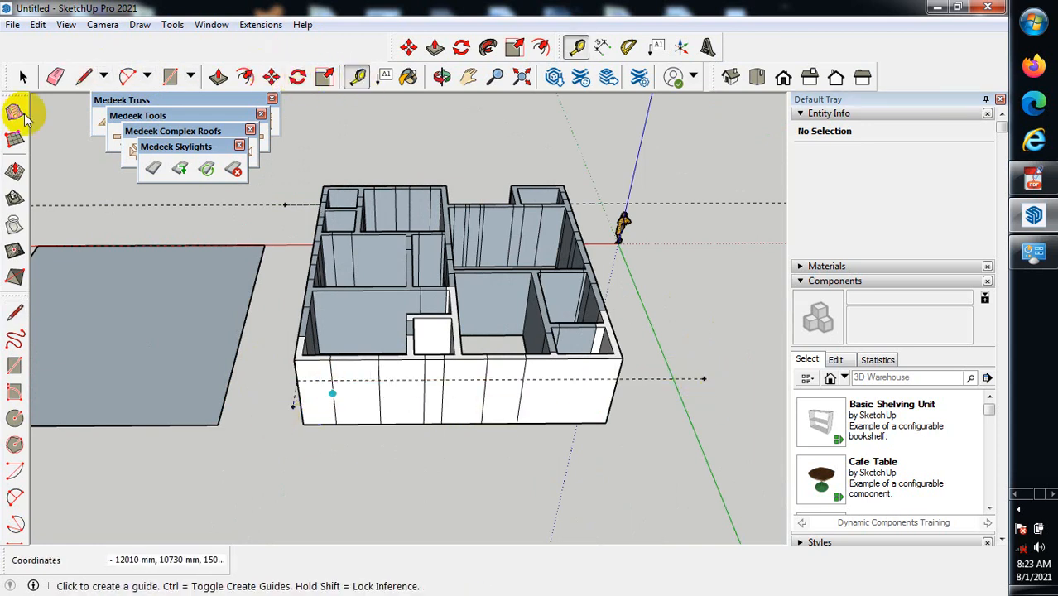
Draw a horizontal line along the guide across the back wall, from one outer corner edge to the other.
{"action": "left_click", "coordinate": [83, 76]}
{"action": "scroll", "coordinate": [228, 360], "scroll_direction": "up", "scroll_amount": 2}
{"action": "scroll", "coordinate": [364, 439], "scroll_direction": "up", "scroll_amount": 2}
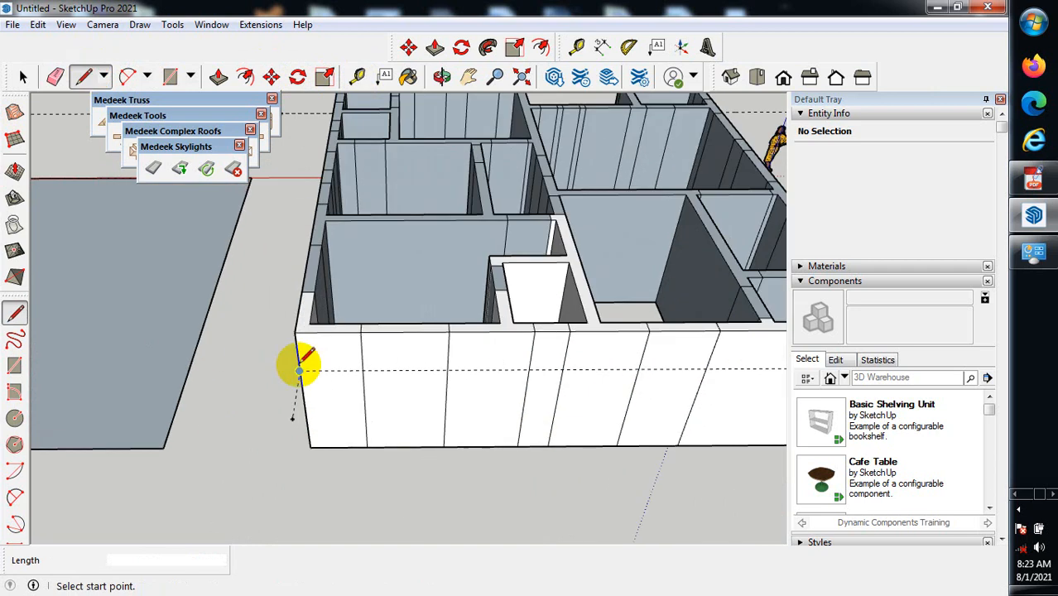
{"action": "left_click", "coordinate": [299, 372]}
{"action": "scroll", "coordinate": [248, 420], "scroll_direction": "down", "scroll_amount": 3}
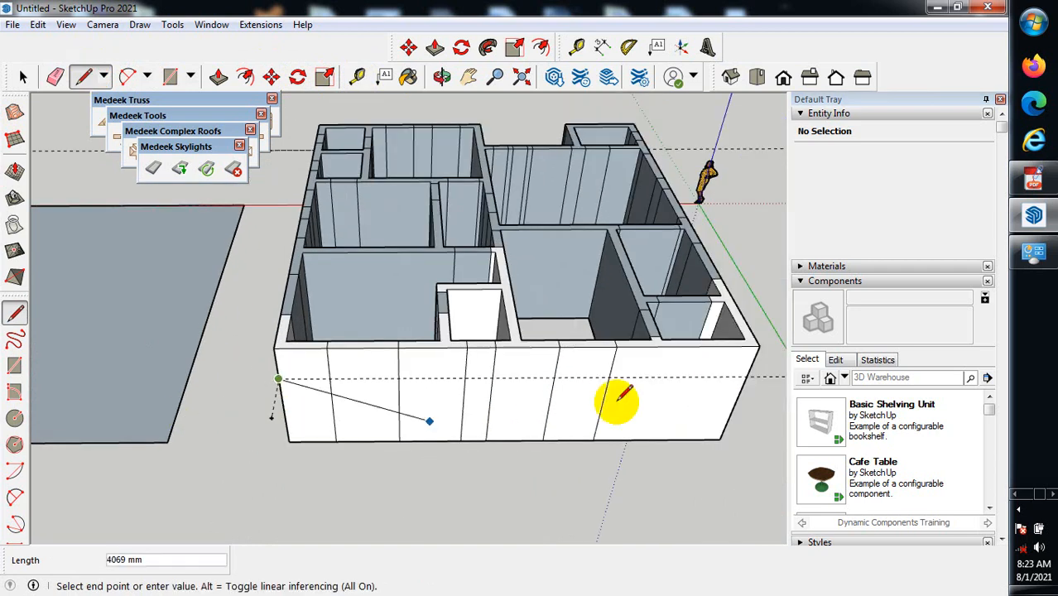
{"action": "left_click", "coordinate": [747, 376]}
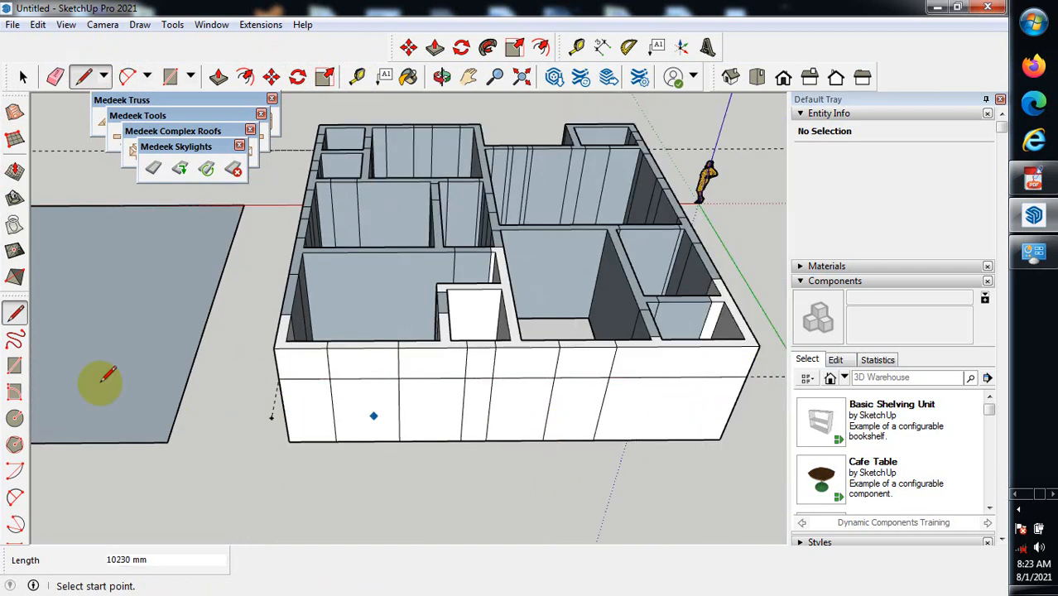
Draw a horizontal line across the remaining side wall, joining the ends of the back and front wall lines at its corner edges.
{"action": "scroll", "coordinate": [546, 427], "scroll_direction": "down", "scroll_amount": 2}
{"action": "middle_click_drag", "start_coordinate": [521, 427], "coordinate": [545, 413]}
{"action": "scroll", "coordinate": [224, 288], "scroll_direction": "up", "scroll_amount": 4}
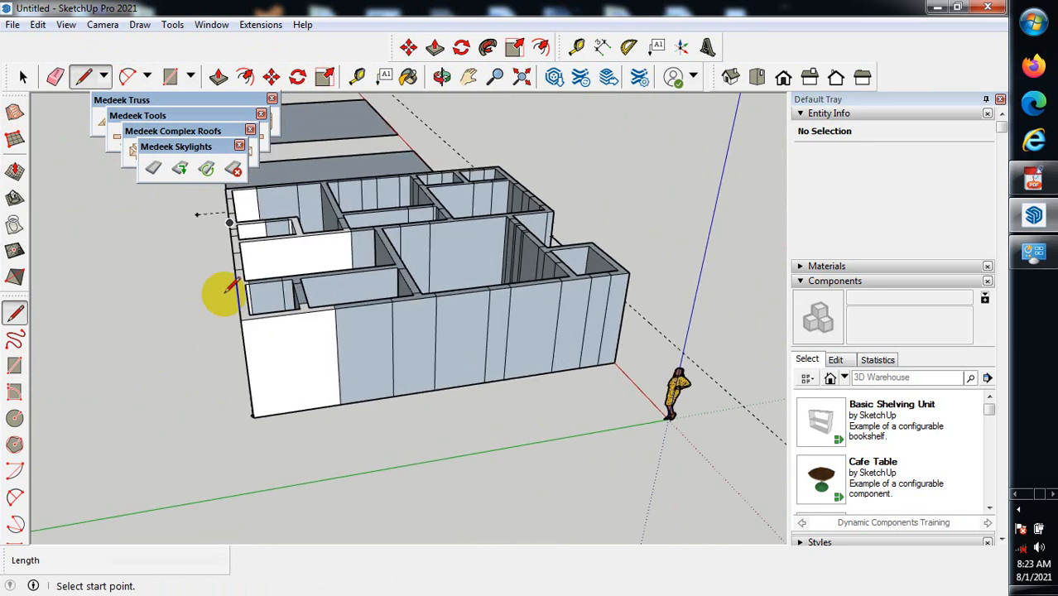
{"action": "middle_click_drag", "start_coordinate": [348, 429], "coordinate": [158, 292]}
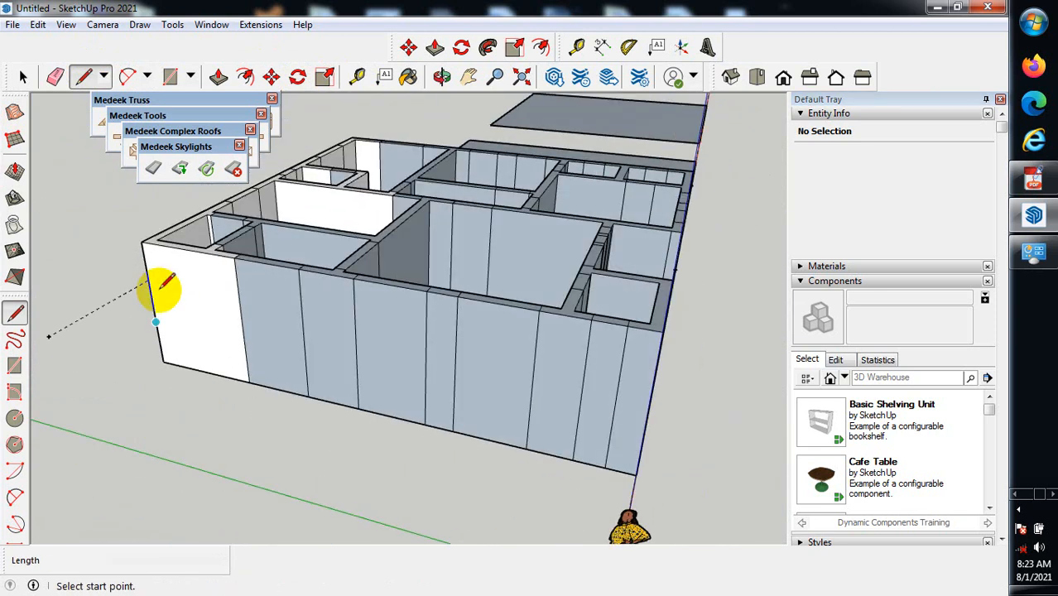
{"action": "middle_click_drag", "start_coordinate": [113, 371], "coordinate": [579, 373]}
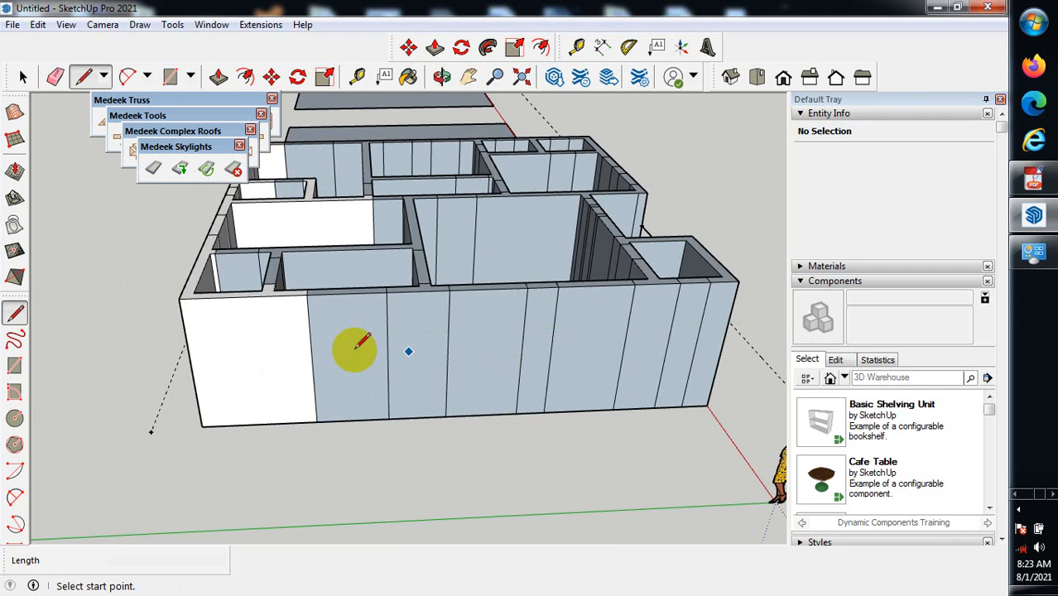
{"action": "left_click", "coordinate": [186, 339]}
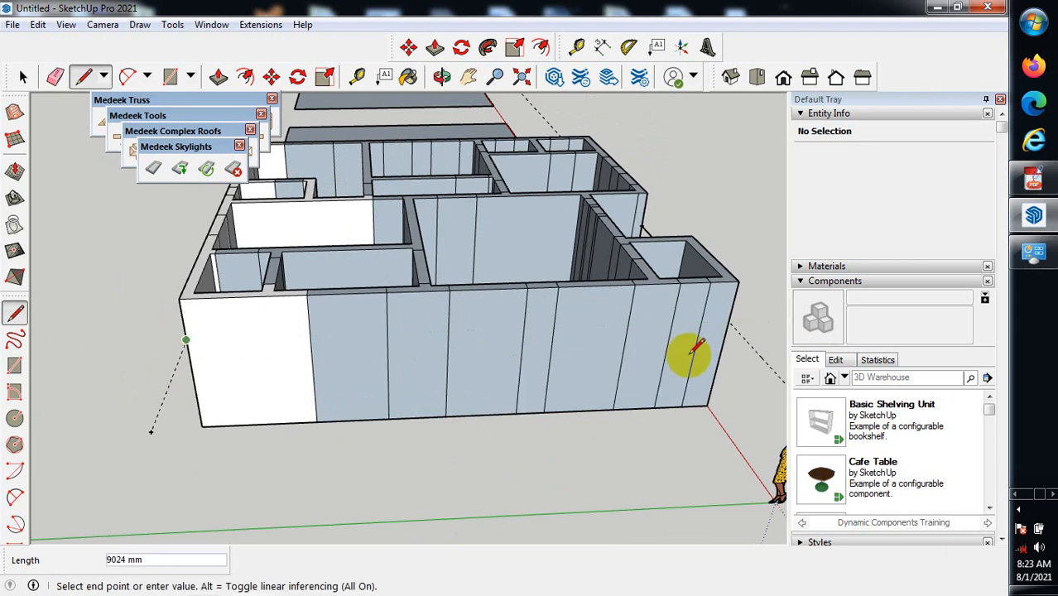
{"action": "left_click", "coordinate": [728, 323]}
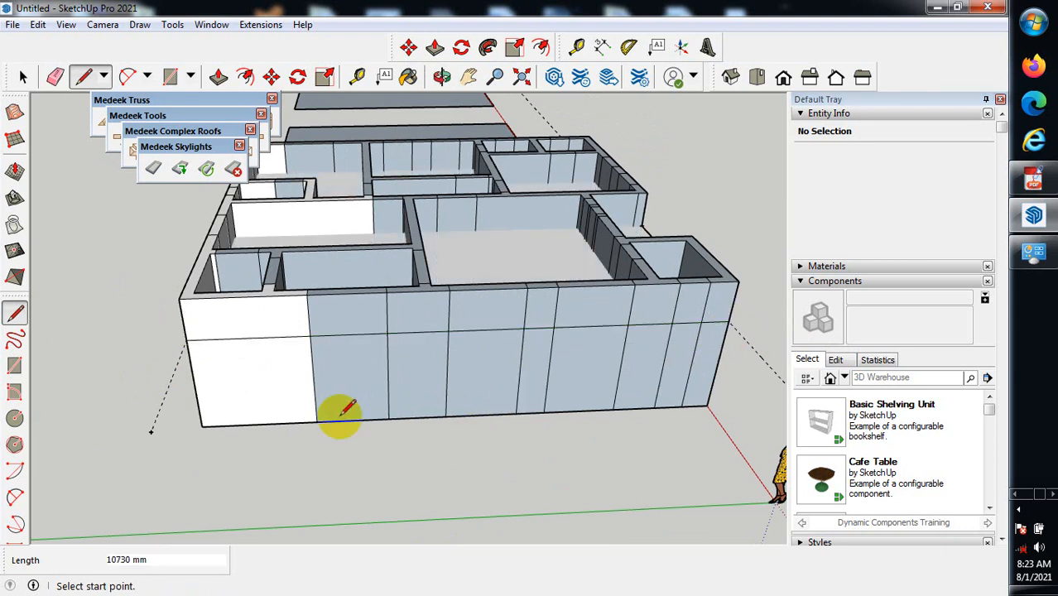
Copy the 600 mm line segment nearest the front corner of the first side wall 600 mm straight down with the Move tool.
{"action": "middle_click_drag", "start_coordinate": [156, 349], "coordinate": [510, 384]}
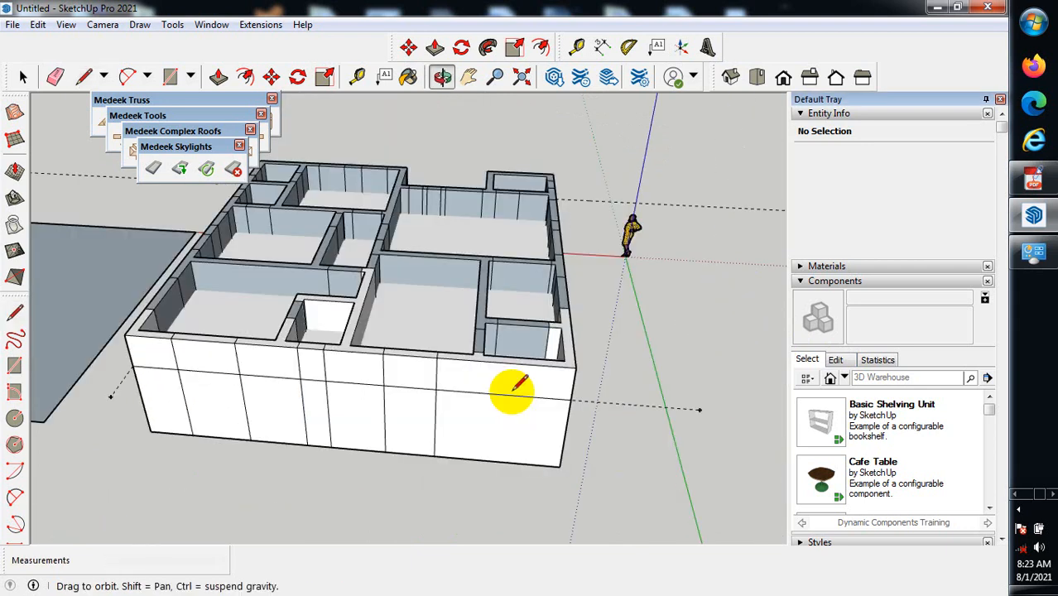
{"action": "middle_click_drag", "start_coordinate": [600, 360], "coordinate": [432, 407]}
{"action": "scroll", "coordinate": [432, 409], "scroll_direction": "up", "scroll_amount": 2}
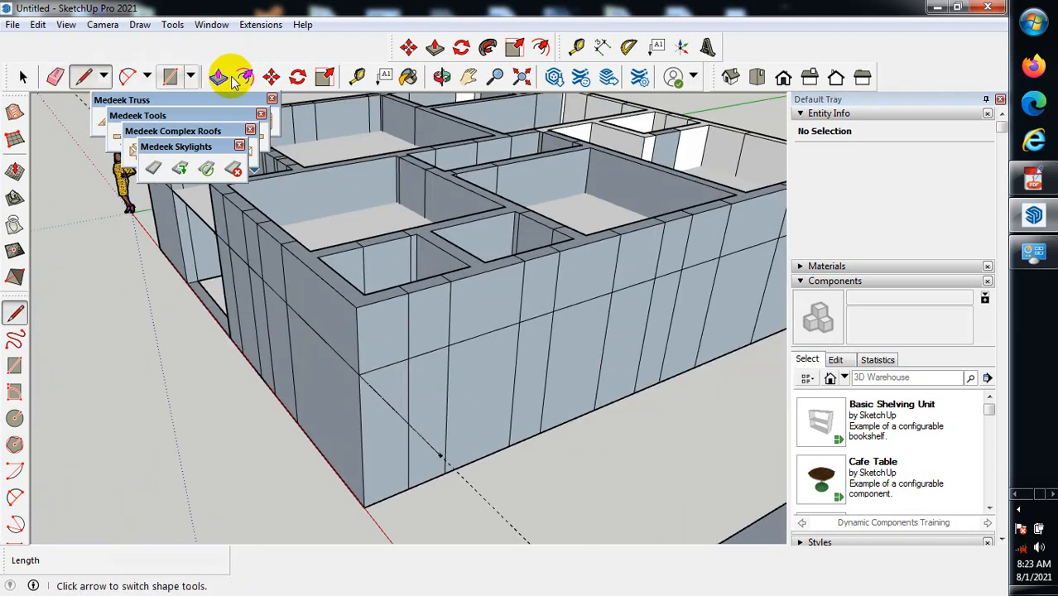
{"action": "left_click", "coordinate": [276, 77]}
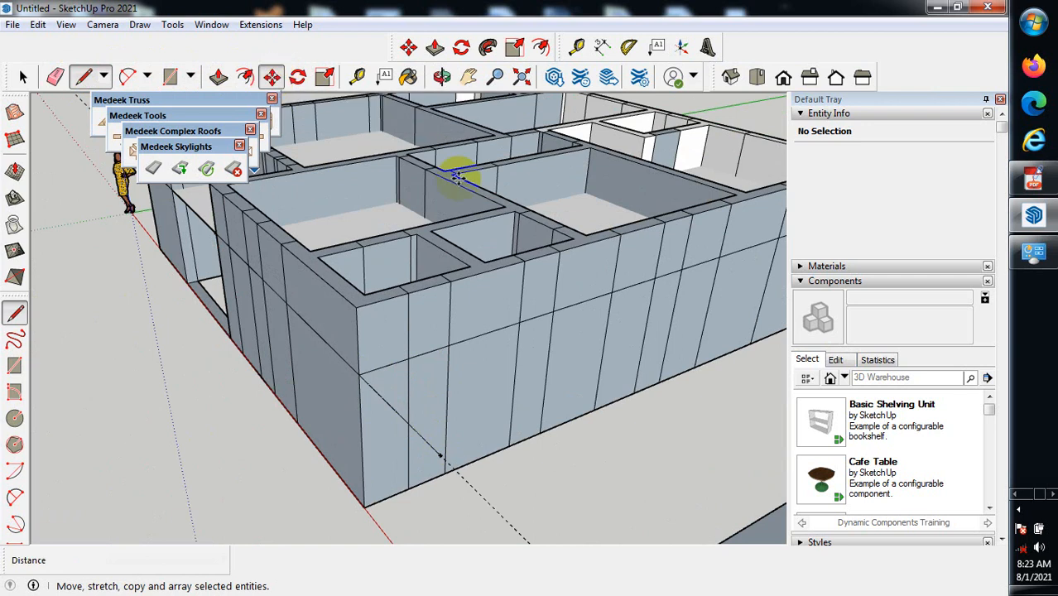
{"action": "scroll", "coordinate": [424, 359], "scroll_direction": "up", "scroll_amount": 2}
{"action": "left_click", "coordinate": [271, 77]}
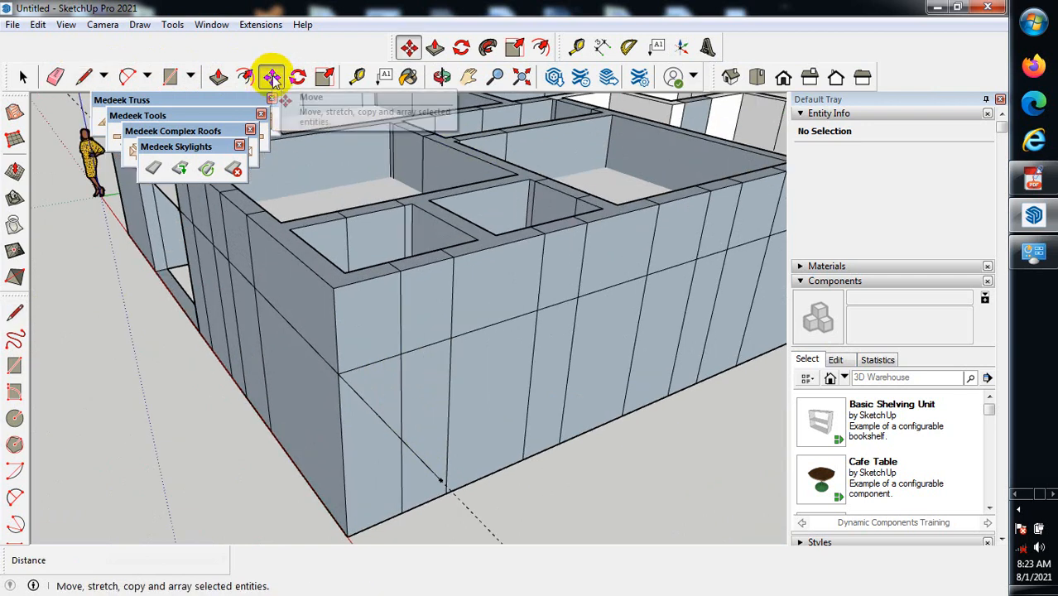
{"action": "scroll", "coordinate": [403, 386], "scroll_direction": "up", "scroll_amount": 1}
{"action": "left_click", "coordinate": [402, 386]}
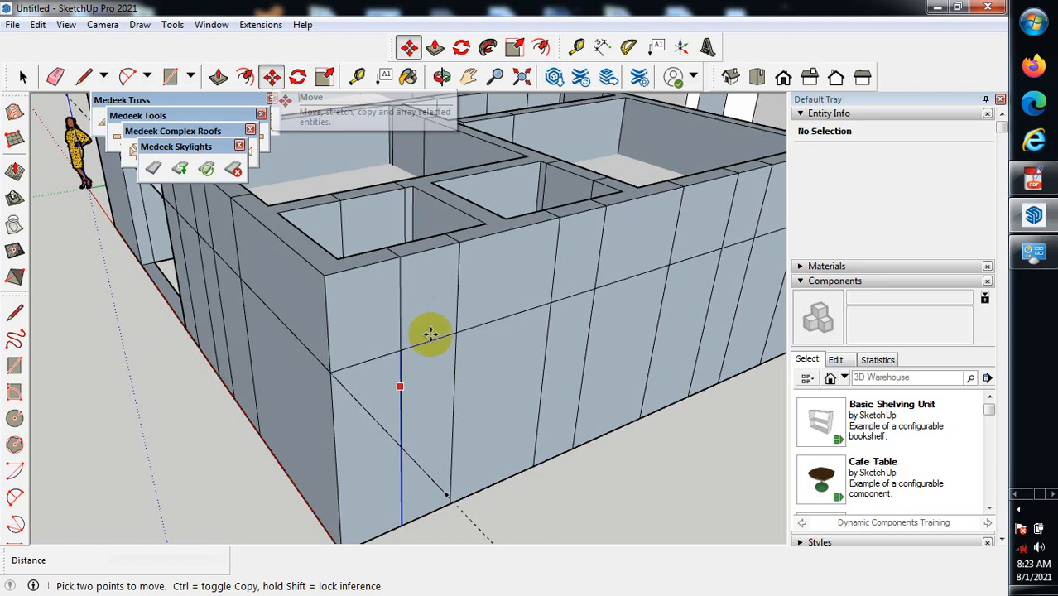
{"action": "scroll", "coordinate": [426, 331], "scroll_direction": "down", "scroll_amount": 1}
{"action": "left_click", "coordinate": [271, 77]}
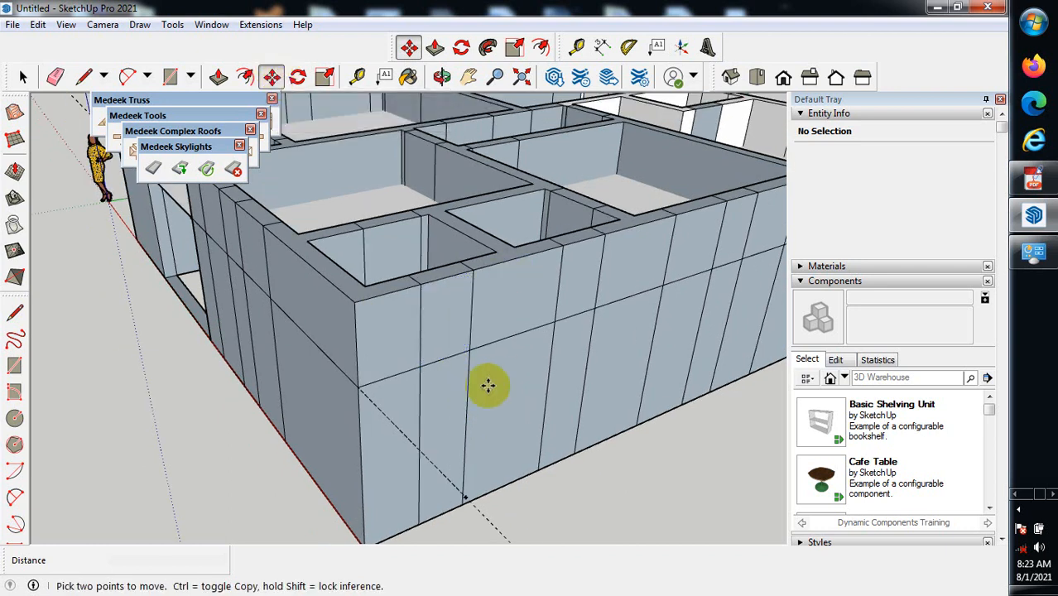
{"action": "key", "text": "ctrl"}
{"action": "left_click", "coordinate": [444, 362]}
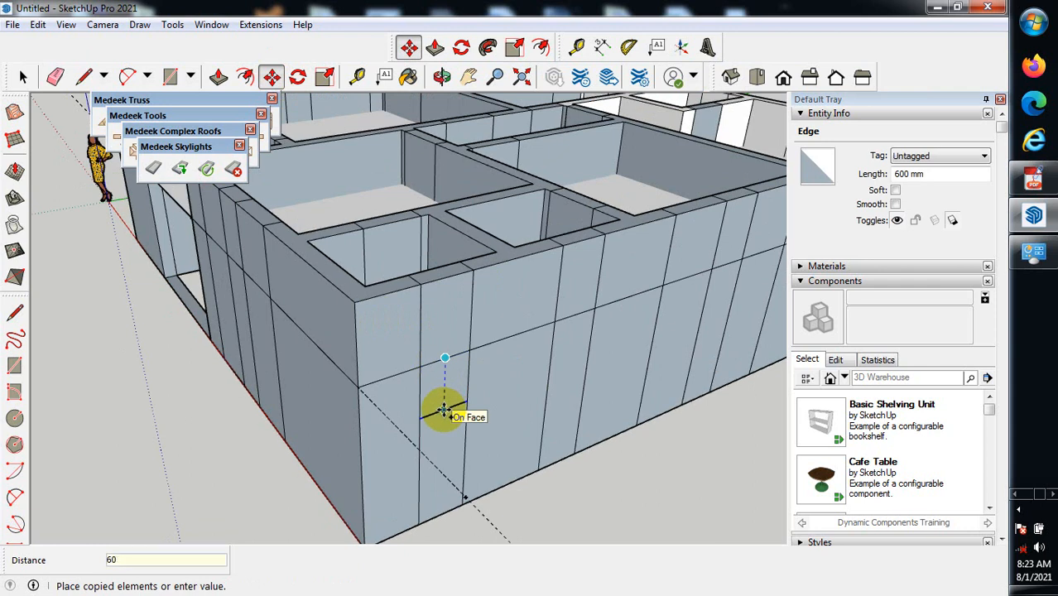
{"action": "key", "text": "Return"}
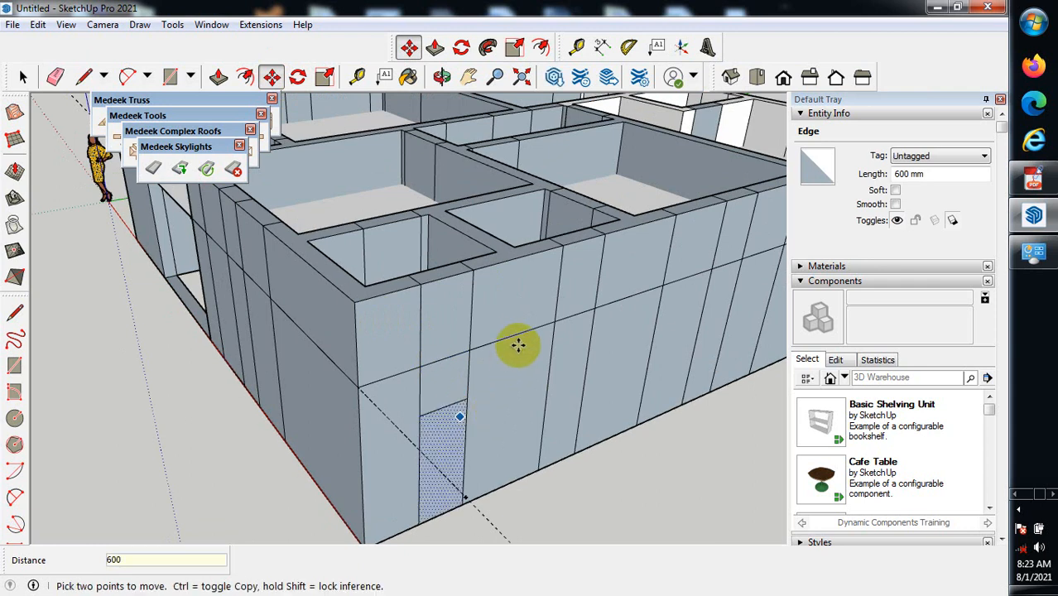
Copy the next narrow opening's line segment on the same side wall 600 mm straight down.
{"action": "left_click", "coordinate": [514, 337]}
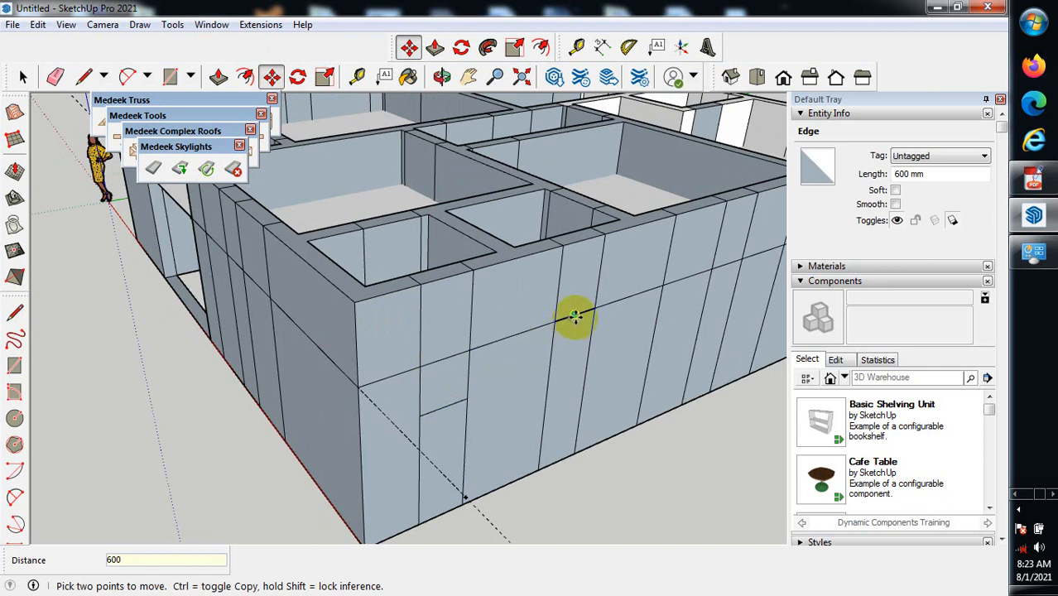
{"action": "left_click", "coordinate": [574, 319]}
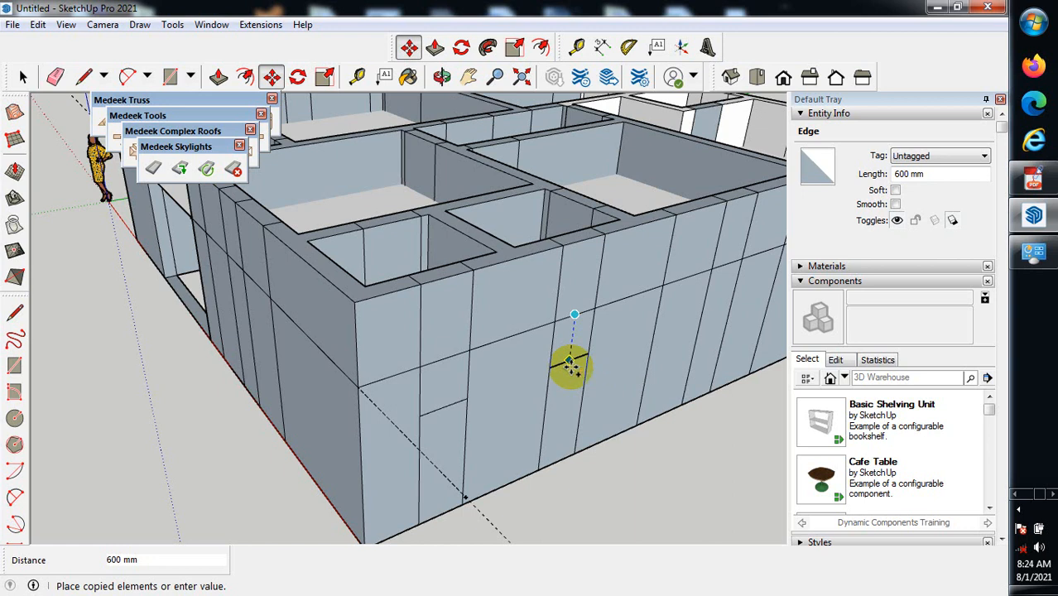
{"action": "left_click", "coordinate": [571, 366]}
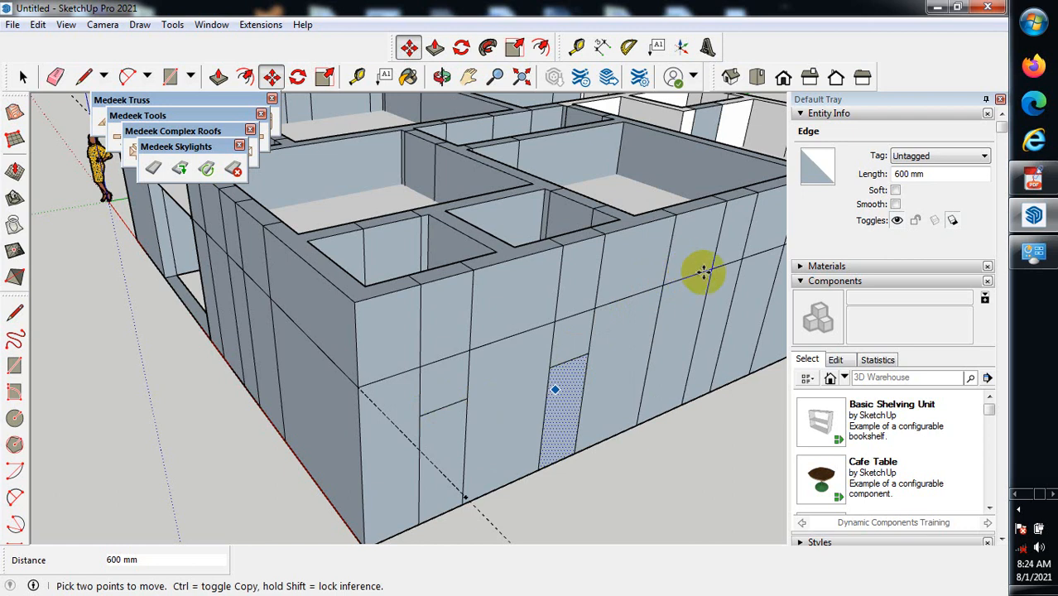
Copy the line segments of the two 900 mm wide openings further along the side wall 1800 mm straight down.
{"action": "middle_click_drag", "start_coordinate": [765, 283], "coordinate": [505, 354]}
{"action": "scroll", "coordinate": [498, 393], "scroll_direction": "down", "scroll_amount": 2}
{"action": "scroll", "coordinate": [711, 370], "scroll_direction": "up", "scroll_amount": 2}
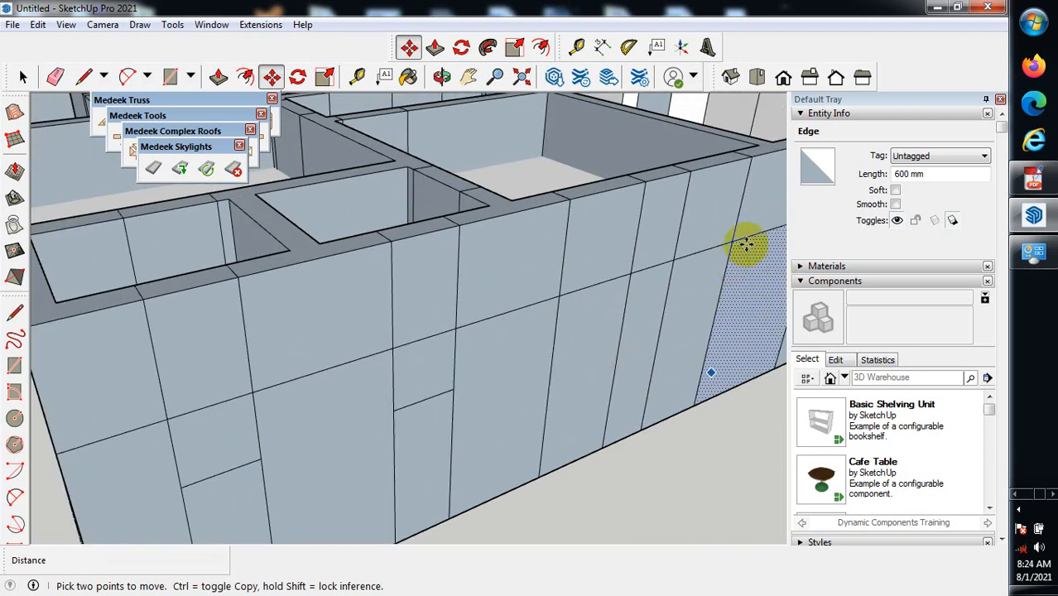
{"action": "scroll", "coordinate": [743, 243], "scroll_direction": "up", "scroll_amount": 2}
{"action": "scroll", "coordinate": [484, 306], "scroll_direction": "up", "scroll_amount": 2}
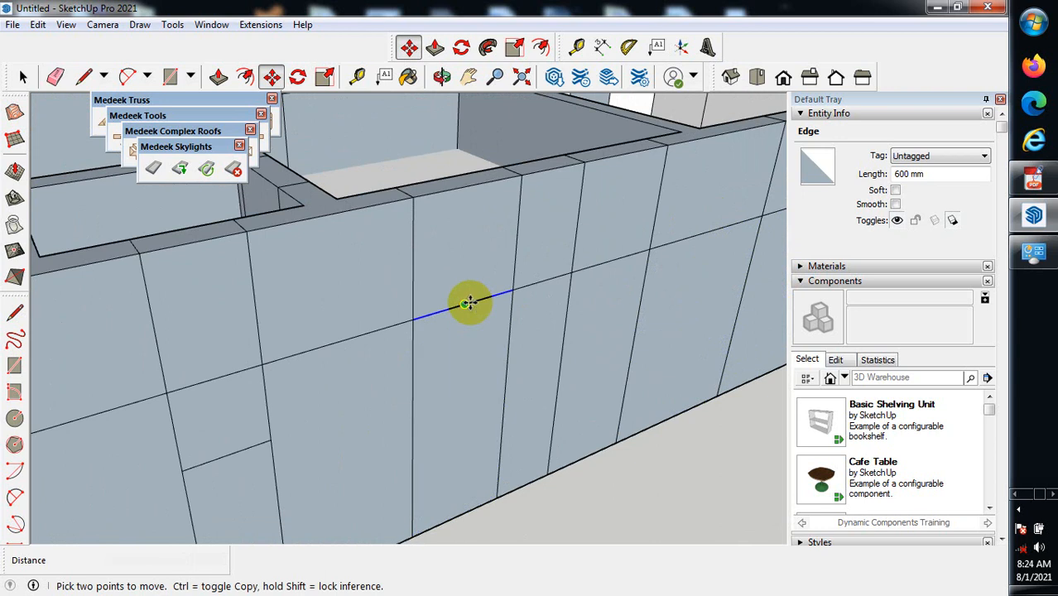
{"action": "left_click", "coordinate": [466, 305]}
{"action": "key", "text": "ctrl"}
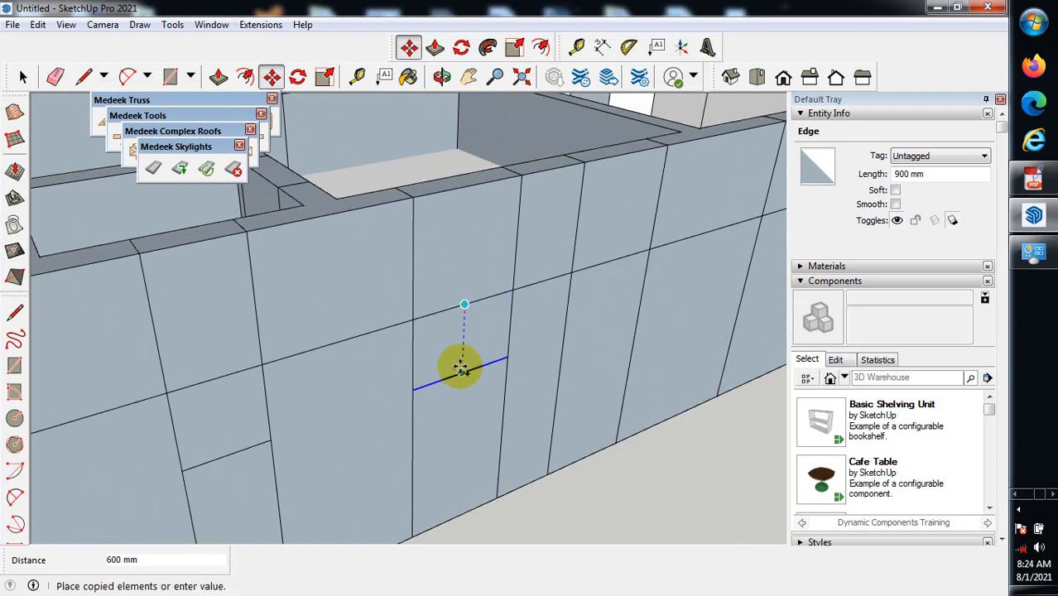
{"action": "type", "text": "18"}
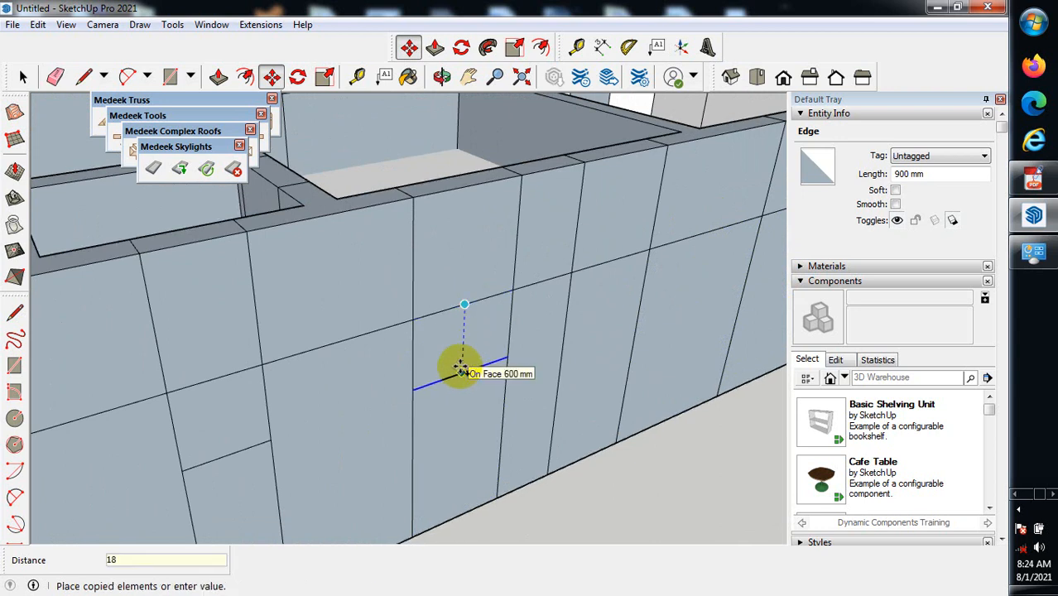
{"action": "type", "text": "00"}
{"action": "key", "text": "Return"}
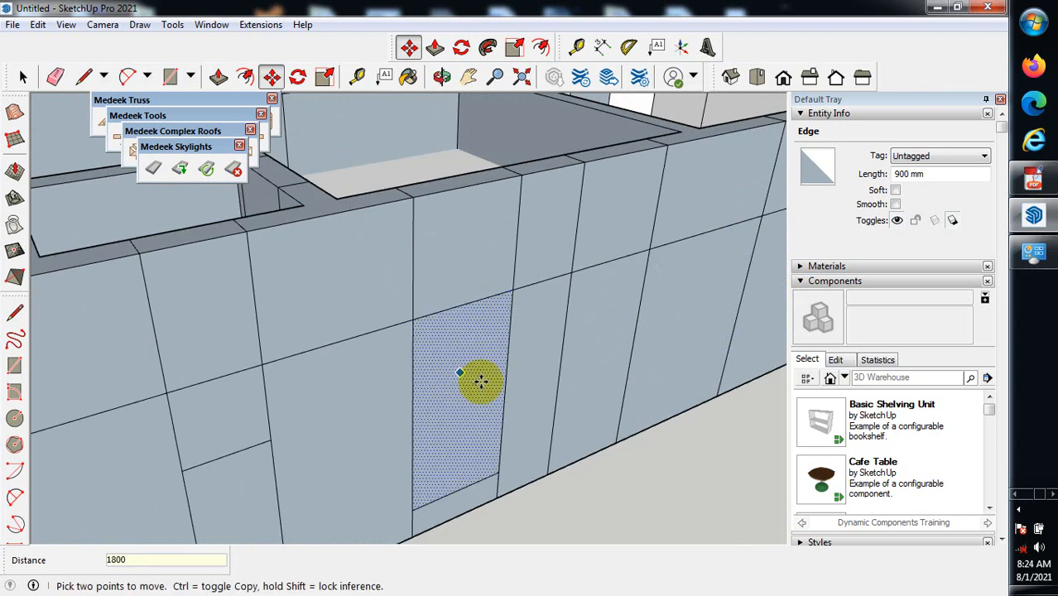
{"action": "left_click", "coordinate": [597, 268]}
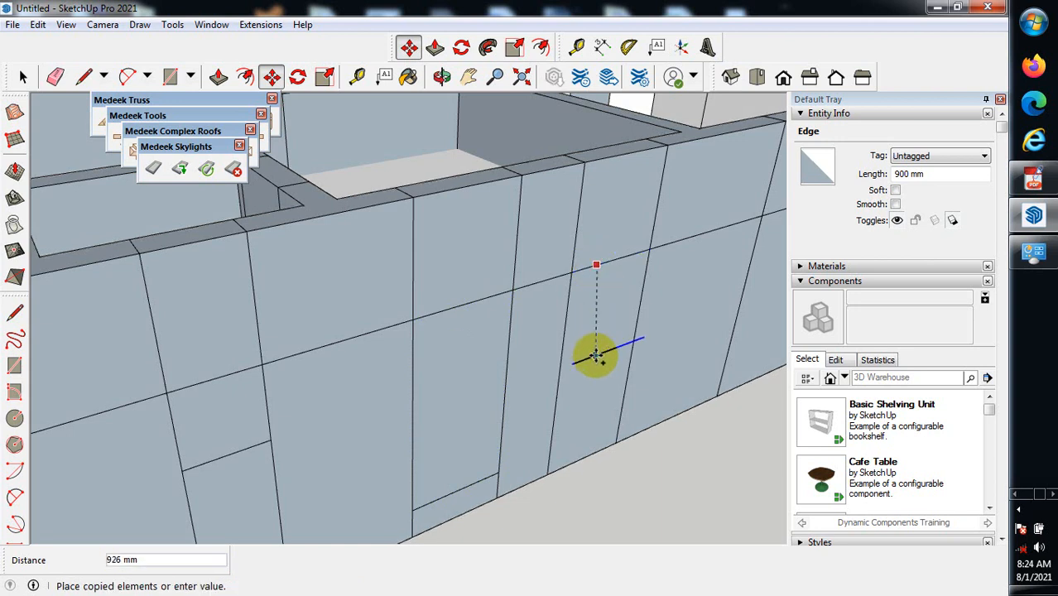
{"action": "left_click", "coordinate": [575, 438]}
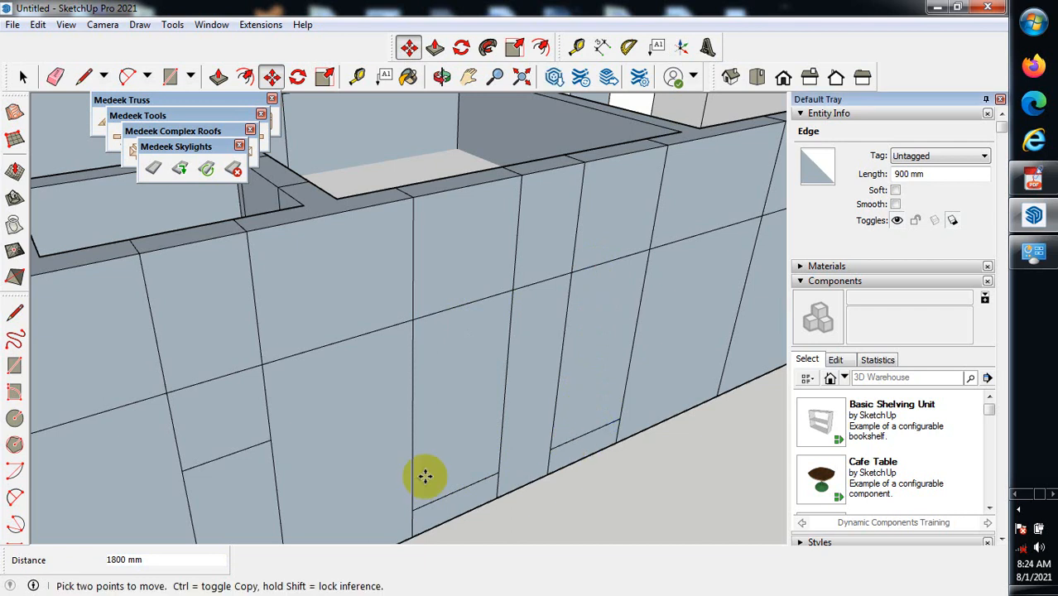
Copy the 1500 mm line segment near the side wall's rear corner straight down to just above the wall's base.
{"action": "scroll", "coordinate": [421, 470], "scroll_direction": "down", "scroll_amount": 3}
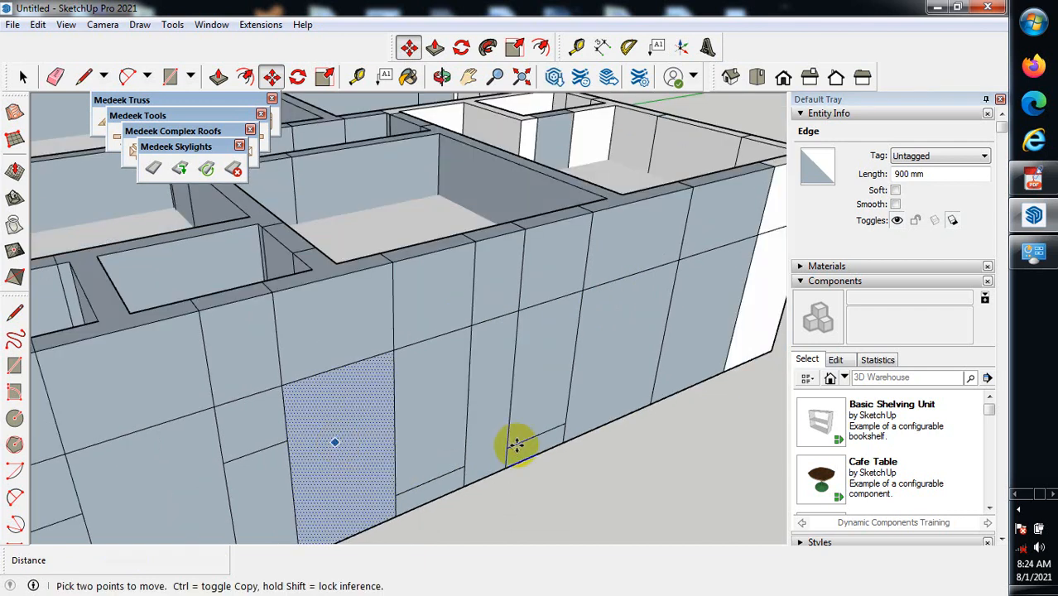
{"action": "scroll", "coordinate": [515, 447], "scroll_direction": "up", "scroll_amount": 3}
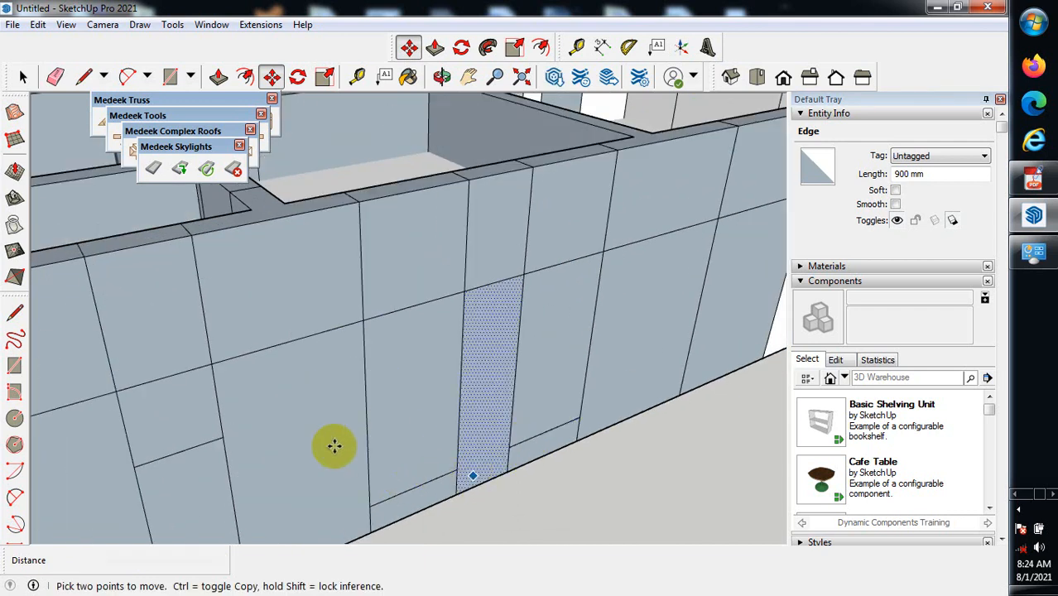
{"action": "scroll", "coordinate": [349, 464], "scroll_direction": "down", "scroll_amount": 2}
{"action": "scroll", "coordinate": [755, 236], "scroll_direction": "down", "scroll_amount": 2}
{"action": "scroll", "coordinate": [515, 361], "scroll_direction": "up", "scroll_amount": 3}
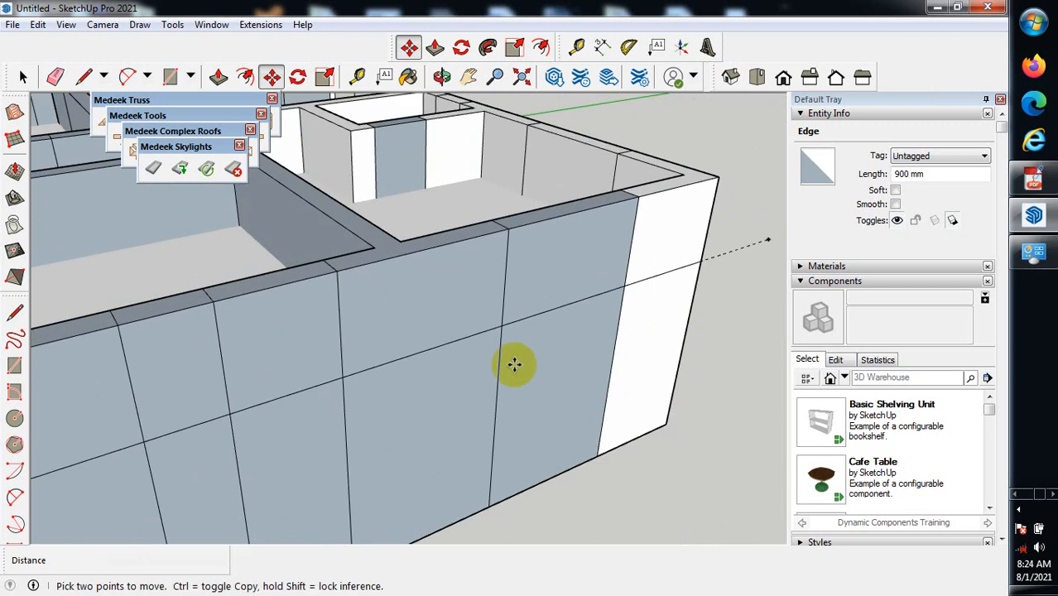
{"action": "left_click", "coordinate": [517, 321]}
{"action": "key", "text": "ctrl"}
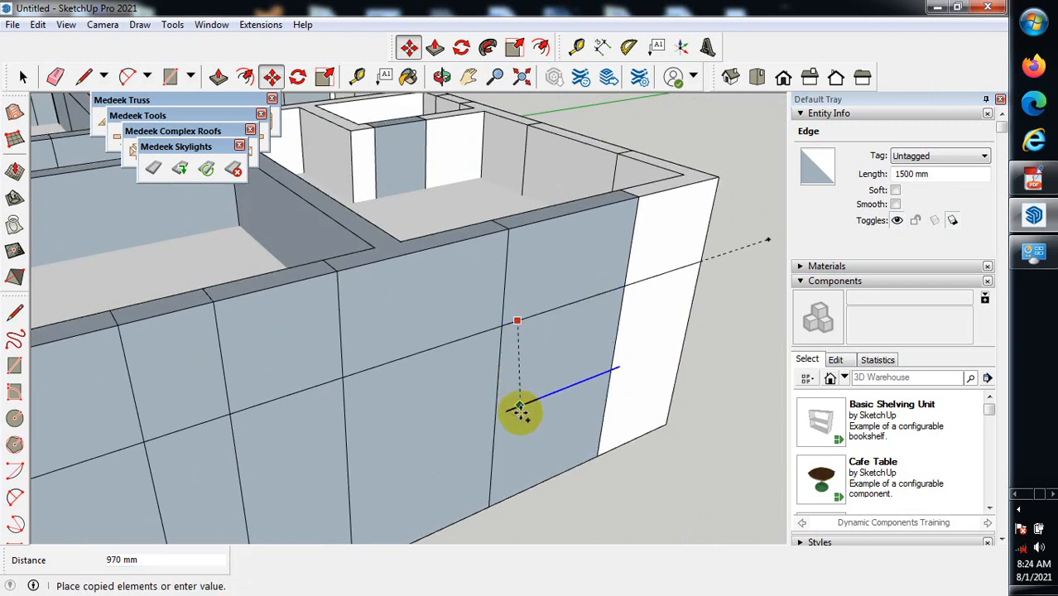
{"action": "left_click", "coordinate": [503, 481]}
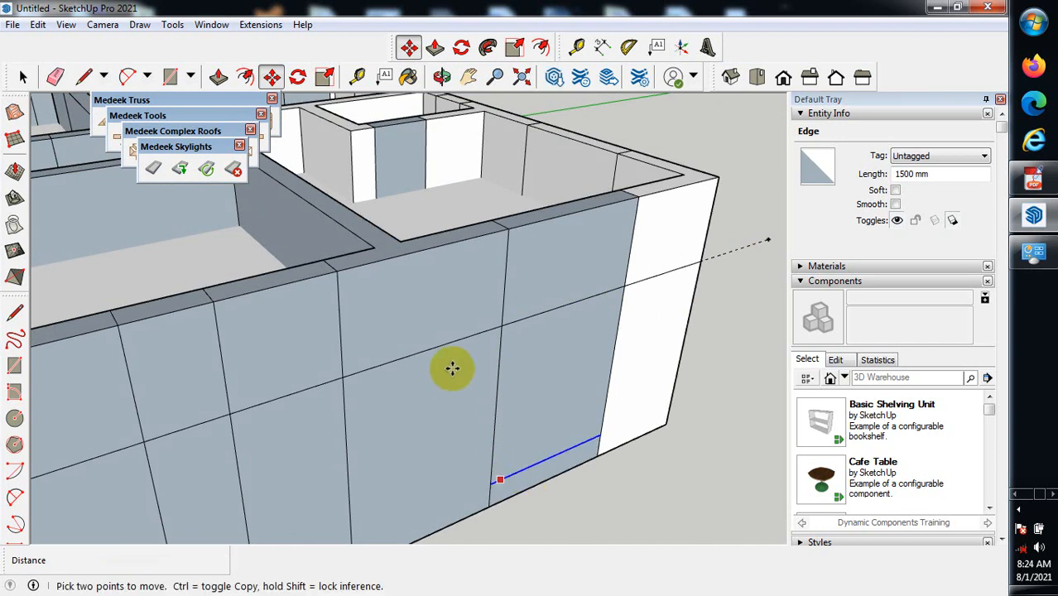
Copy the back wall's 1500 mm line segment nearest this corner 1800 mm straight down.
{"action": "scroll", "coordinate": [517, 338], "scroll_direction": "down", "scroll_amount": 3}
{"action": "scroll", "coordinate": [687, 361], "scroll_direction": "down", "scroll_amount": 3}
{"action": "middle_click_drag", "start_coordinate": [686, 362], "coordinate": [401, 420]}
{"action": "scroll", "coordinate": [484, 406], "scroll_direction": "up", "scroll_amount": 2}
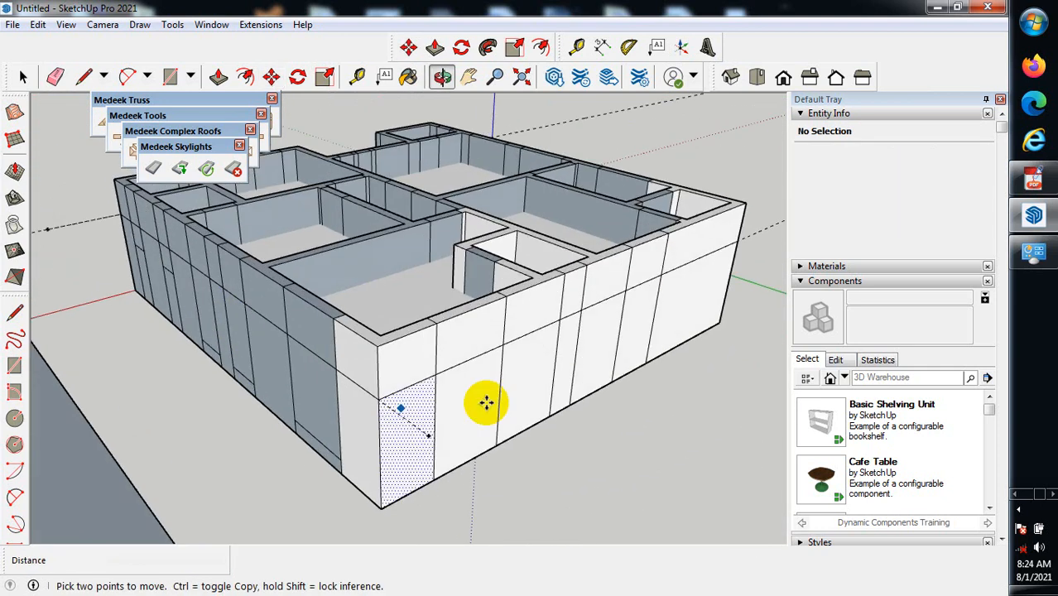
{"action": "scroll", "coordinate": [489, 364], "scroll_direction": "up", "scroll_amount": 4}
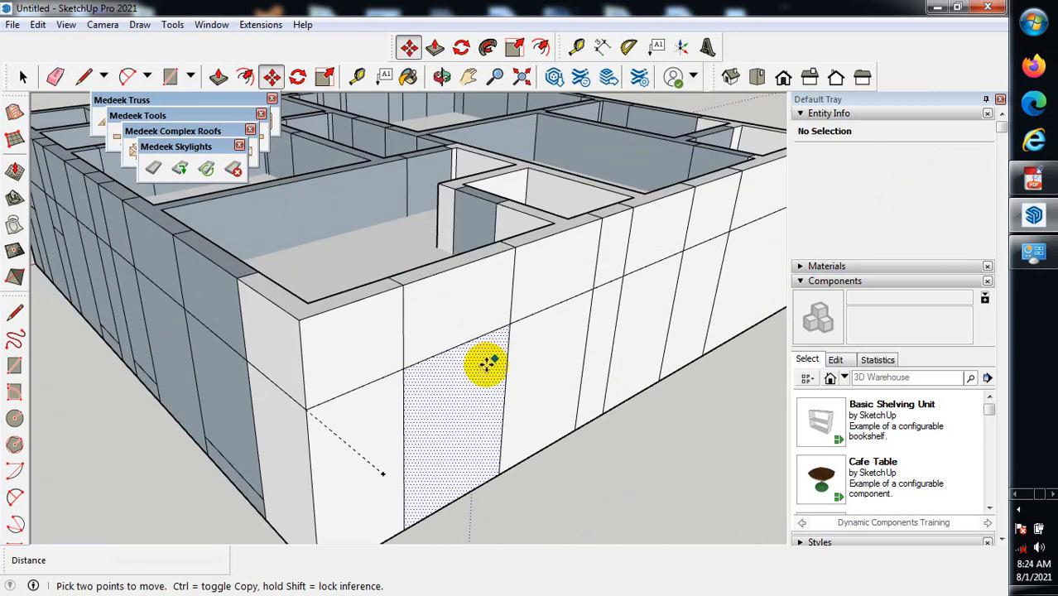
{"action": "key", "text": "ctrl"}
{"action": "left_click", "coordinate": [440, 354]}
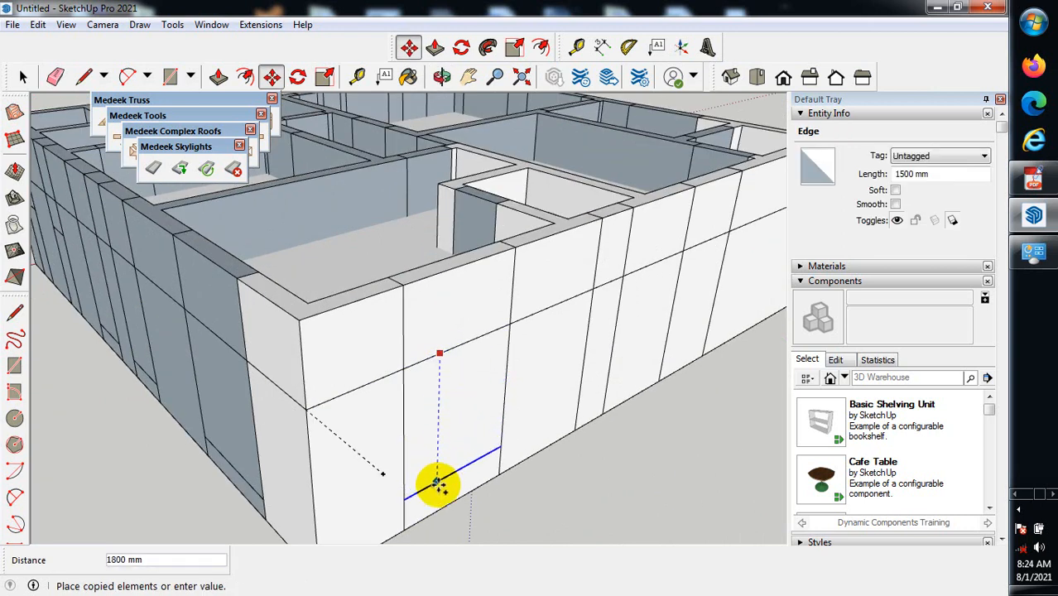
{"action": "left_click", "coordinate": [439, 490]}
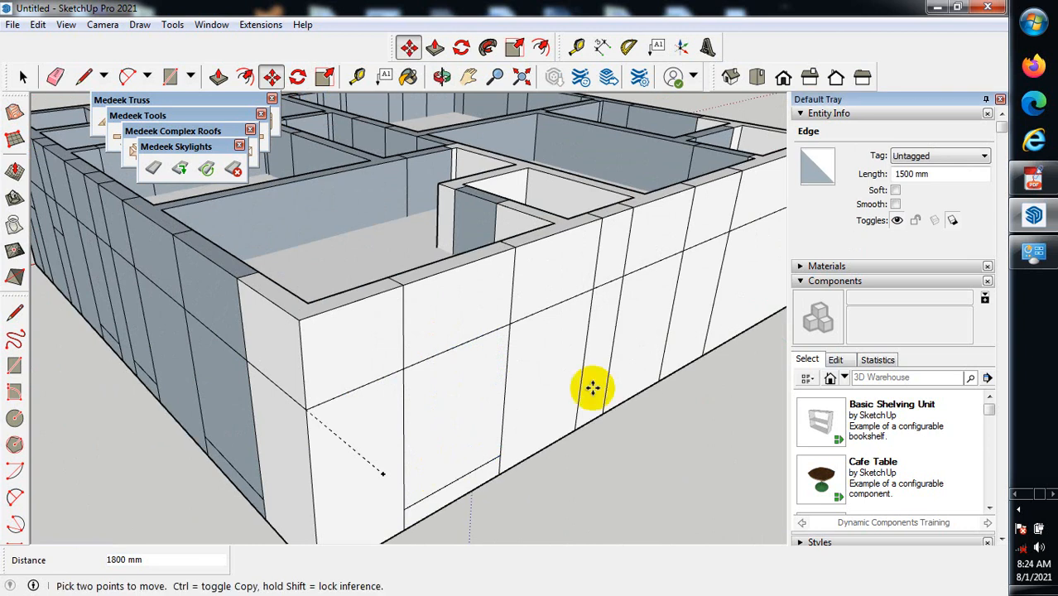
Copy the 1200 mm line segment near the back wall's far end 1800 mm straight down.
{"action": "left_click", "coordinate": [640, 270]}
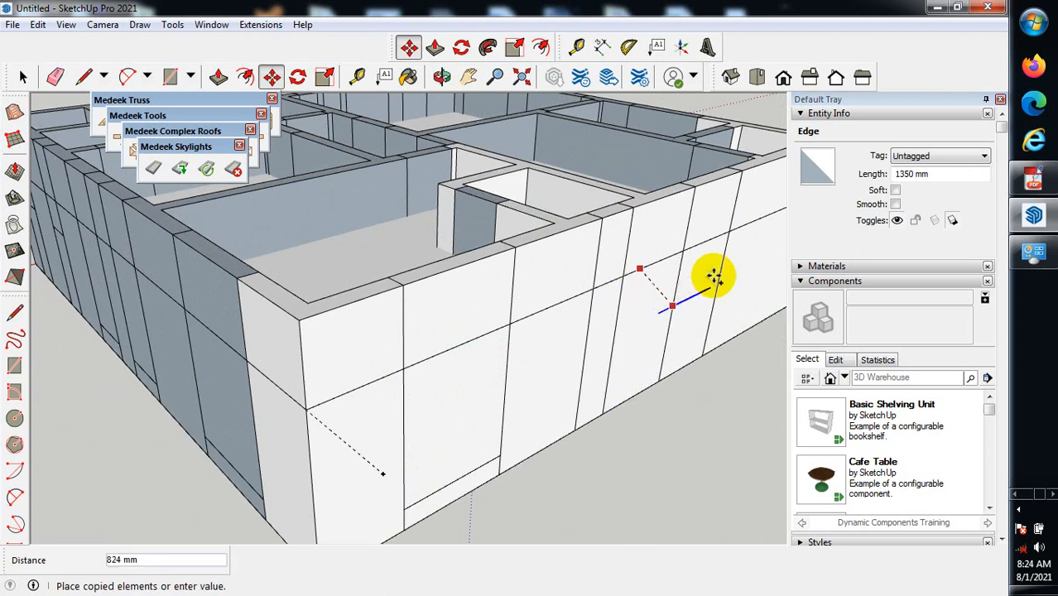
{"action": "left_click", "coordinate": [708, 237]}
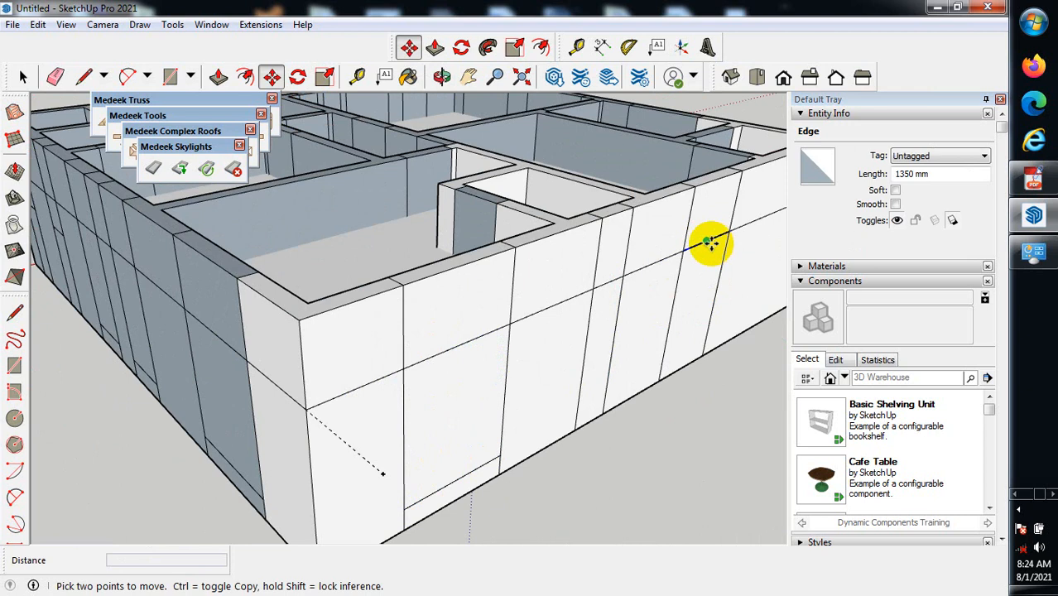
{"action": "left_click", "coordinate": [706, 241]}
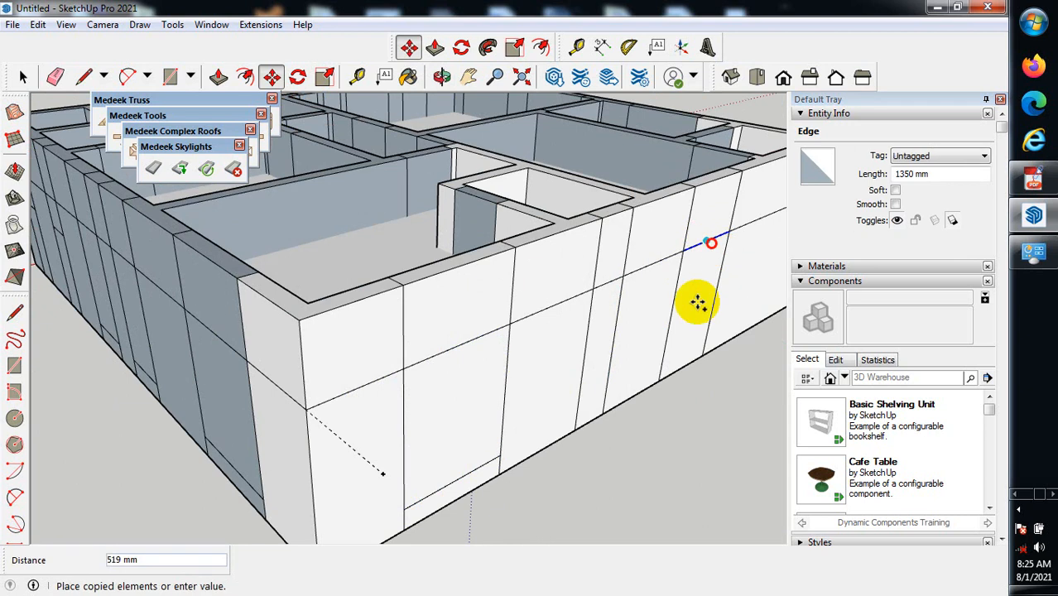
{"action": "left_click", "coordinate": [680, 352]}
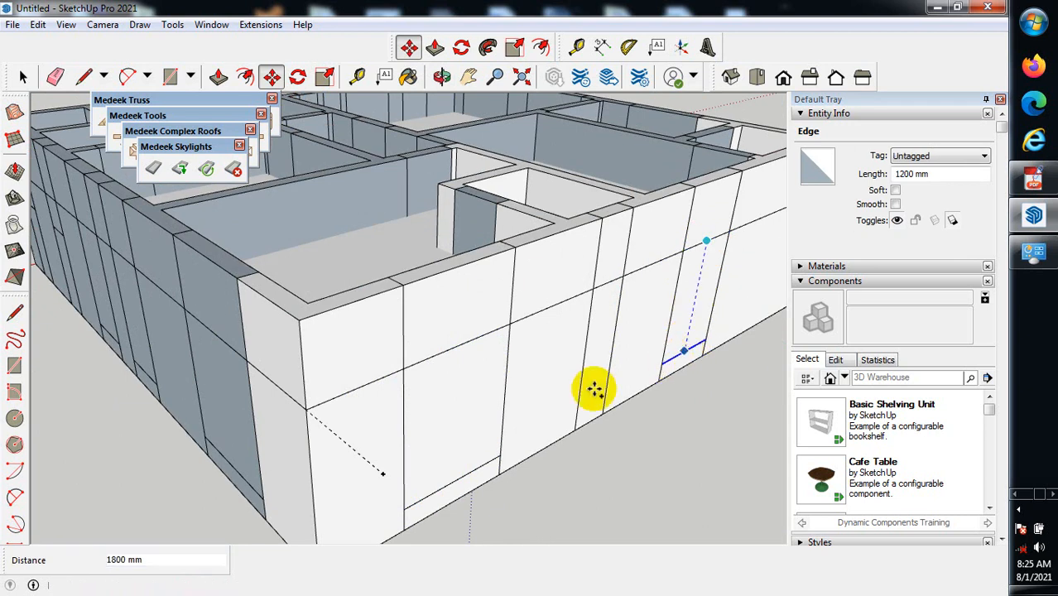
Copy the back wall's 600 mm line segment, over the narrow opening mid-wall, 600 mm straight down.
{"action": "scroll", "coordinate": [314, 409], "scroll_direction": "down", "scroll_amount": 4}
{"action": "scroll", "coordinate": [728, 302], "scroll_direction": "up", "scroll_amount": 2}
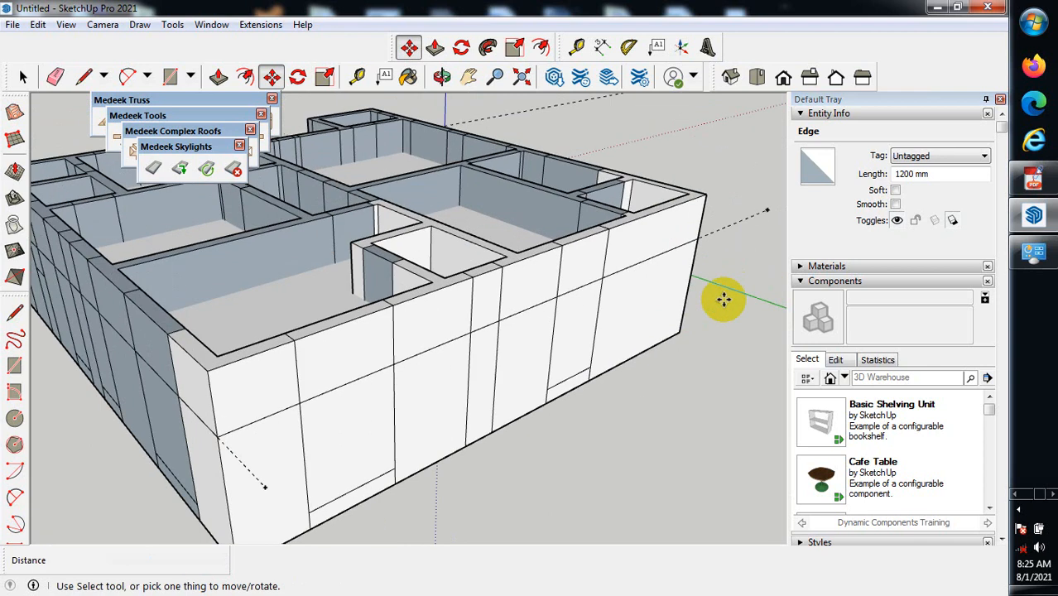
{"action": "scroll", "coordinate": [501, 348], "scroll_direction": "up", "scroll_amount": 3}
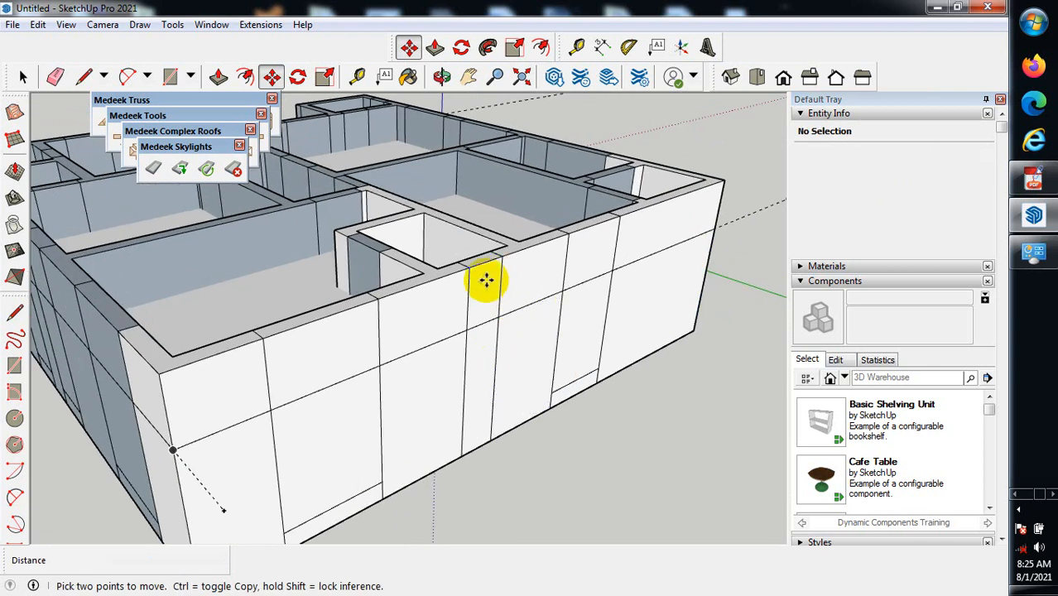
{"action": "scroll", "coordinate": [475, 312], "scroll_direction": "up", "scroll_amount": 3}
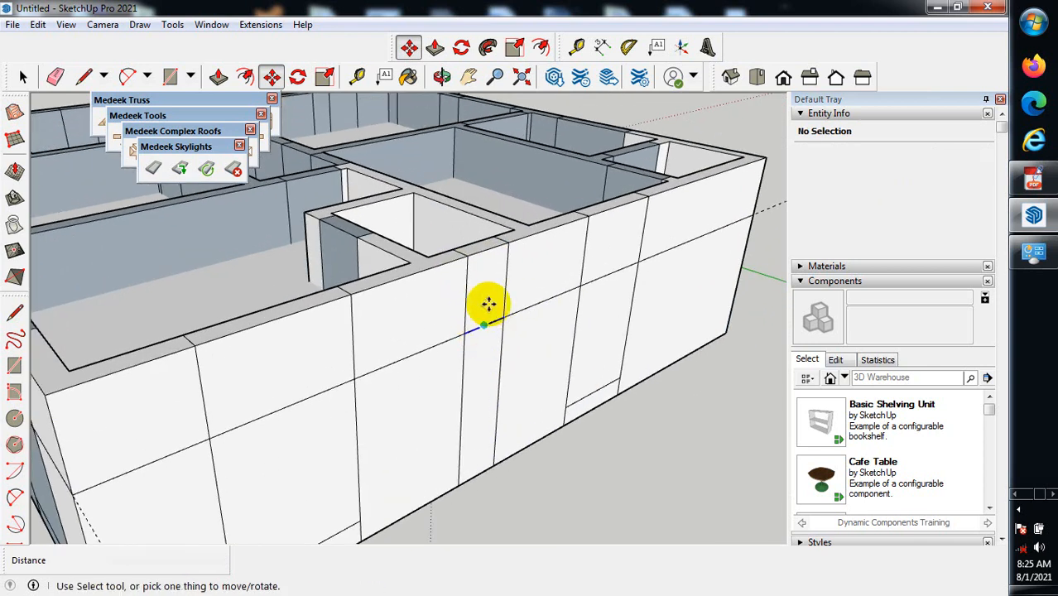
{"action": "left_click", "coordinate": [483, 327]}
{"action": "key", "text": "ctrl"}
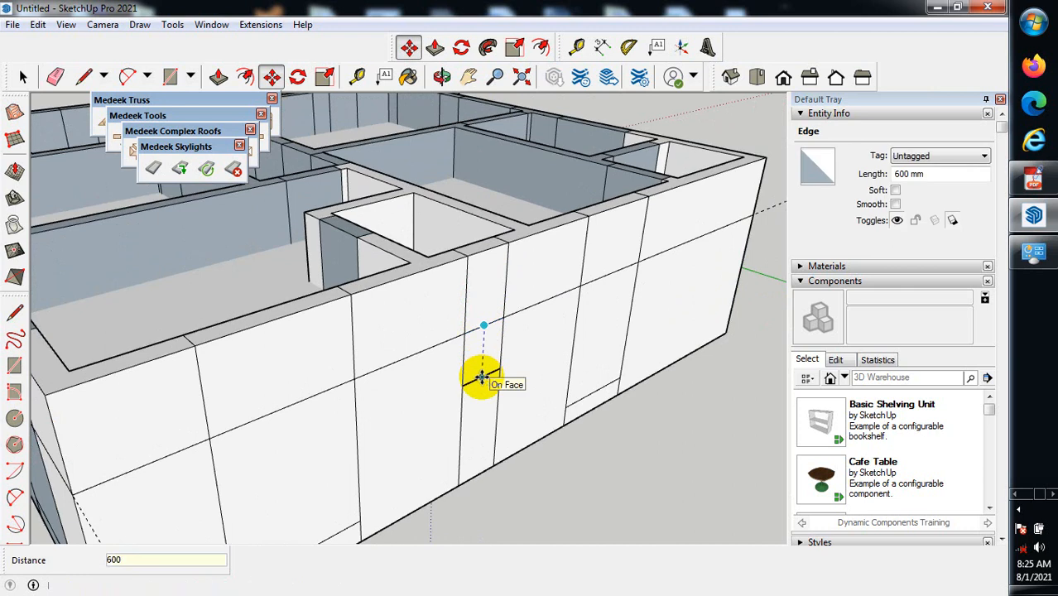
{"action": "key", "text": "Return"}
On the opposite side wall, copy the 1500 mm line segment nearest the back corner 1800 mm straight down.
{"action": "scroll", "coordinate": [373, 378], "scroll_direction": "down", "scroll_amount": 3}
{"action": "scroll", "coordinate": [492, 427], "scroll_direction": "down", "scroll_amount": 2}
{"action": "scroll", "coordinate": [501, 423], "scroll_direction": "down", "scroll_amount": 1}
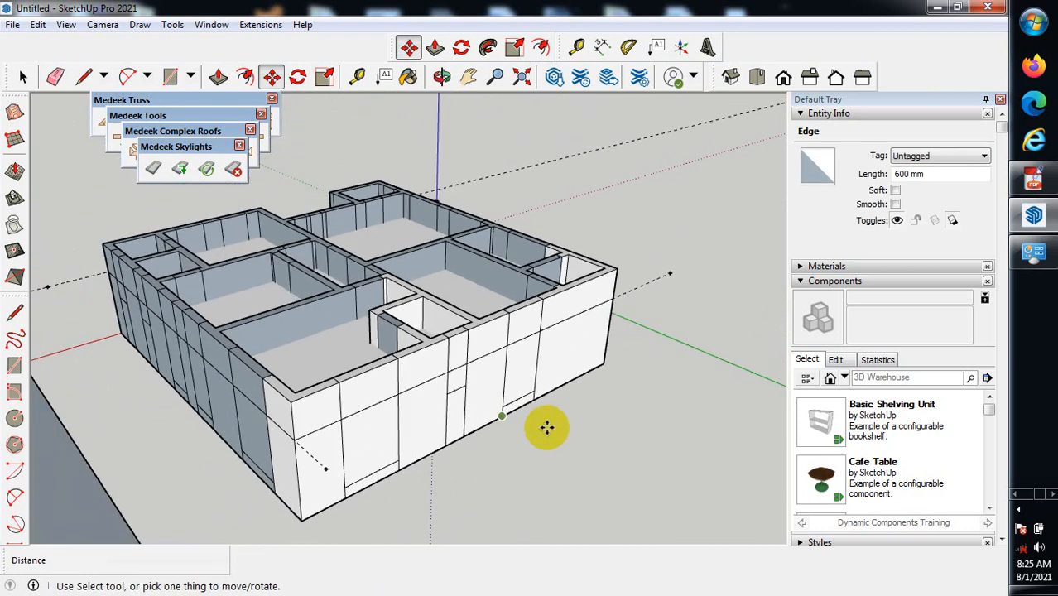
{"action": "middle_click_drag", "start_coordinate": [647, 394], "coordinate": [149, 389]}
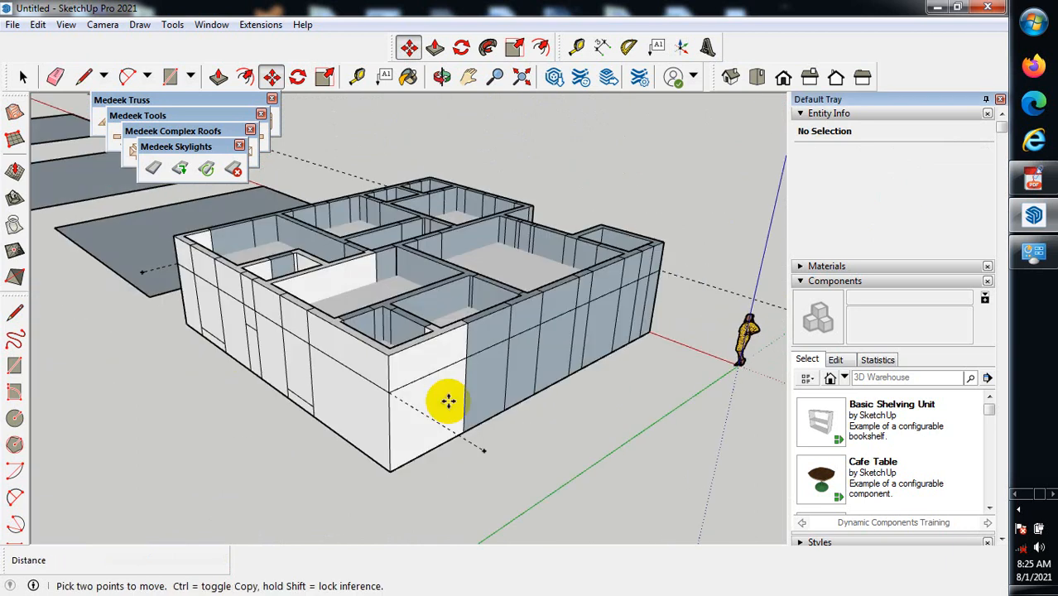
{"action": "scroll", "coordinate": [513, 348], "scroll_direction": "up", "scroll_amount": 3}
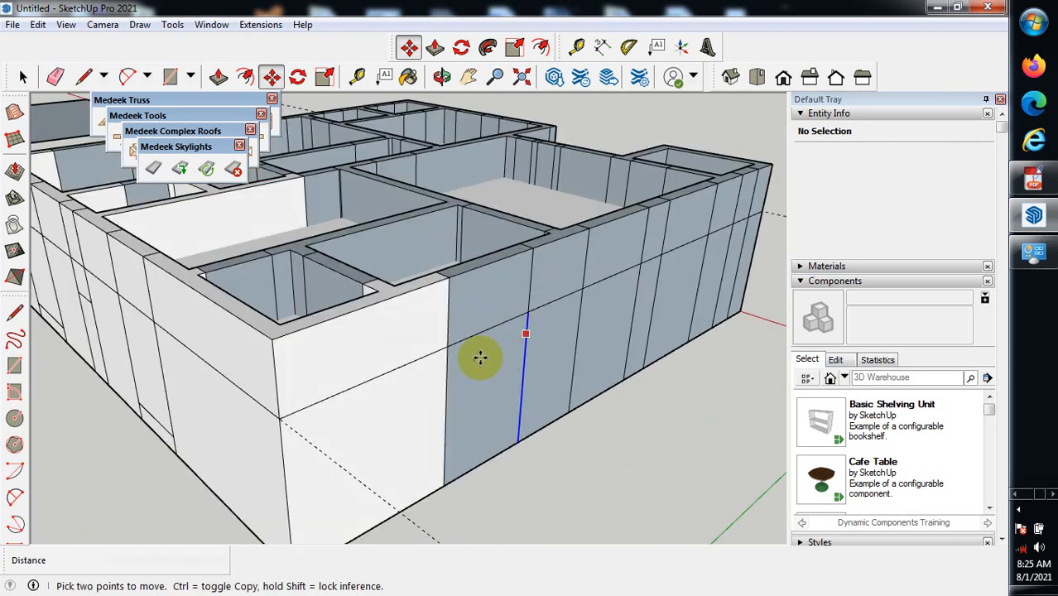
{"action": "scroll", "coordinate": [480, 357], "scroll_direction": "up", "scroll_amount": 1}
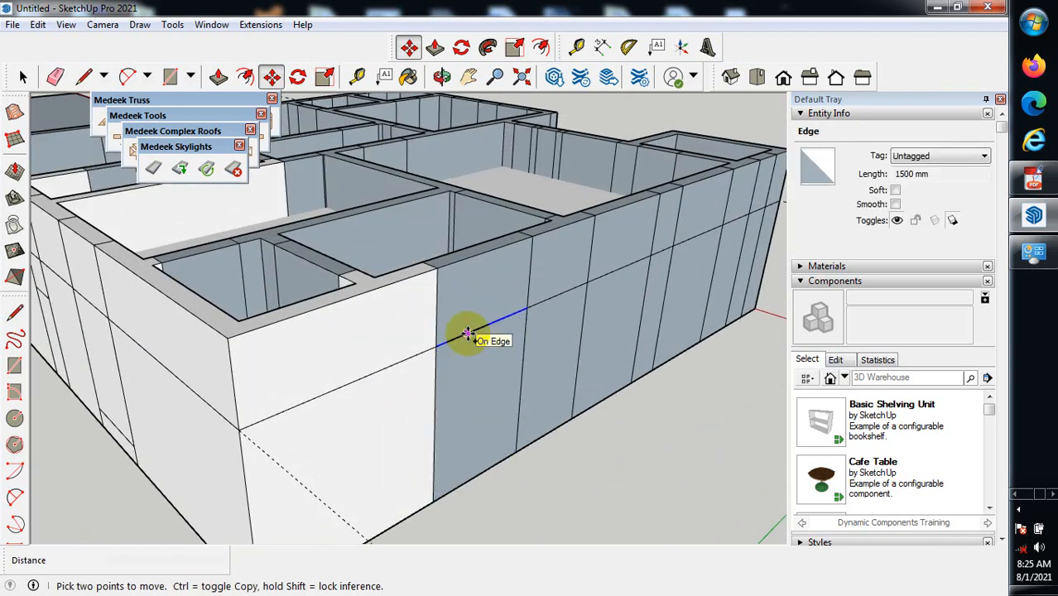
{"action": "left_click", "coordinate": [467, 334]}
{"action": "key", "text": "ctrl"}
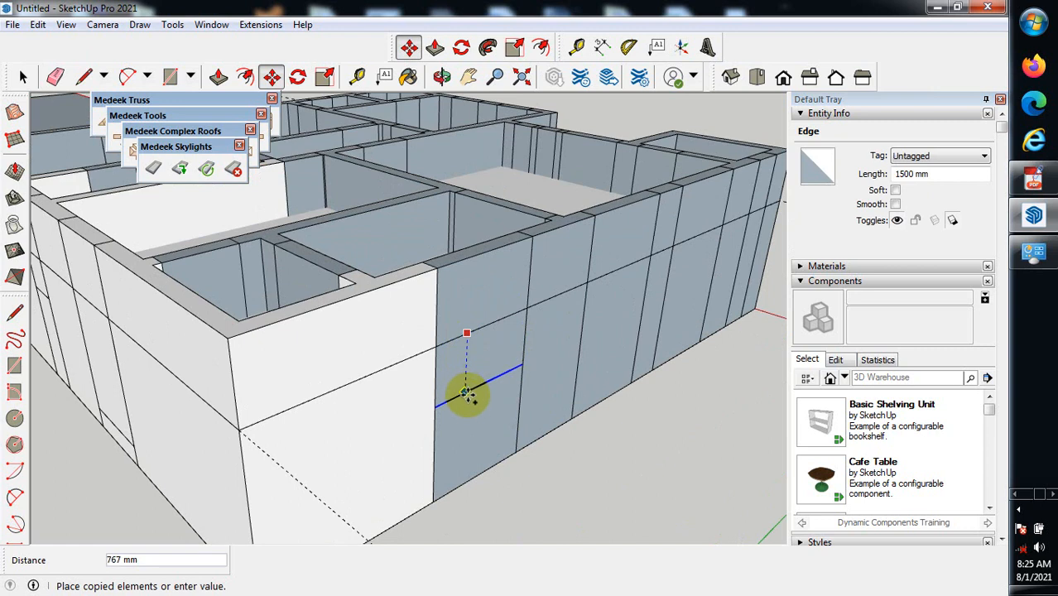
{"action": "type", "text": "18"}
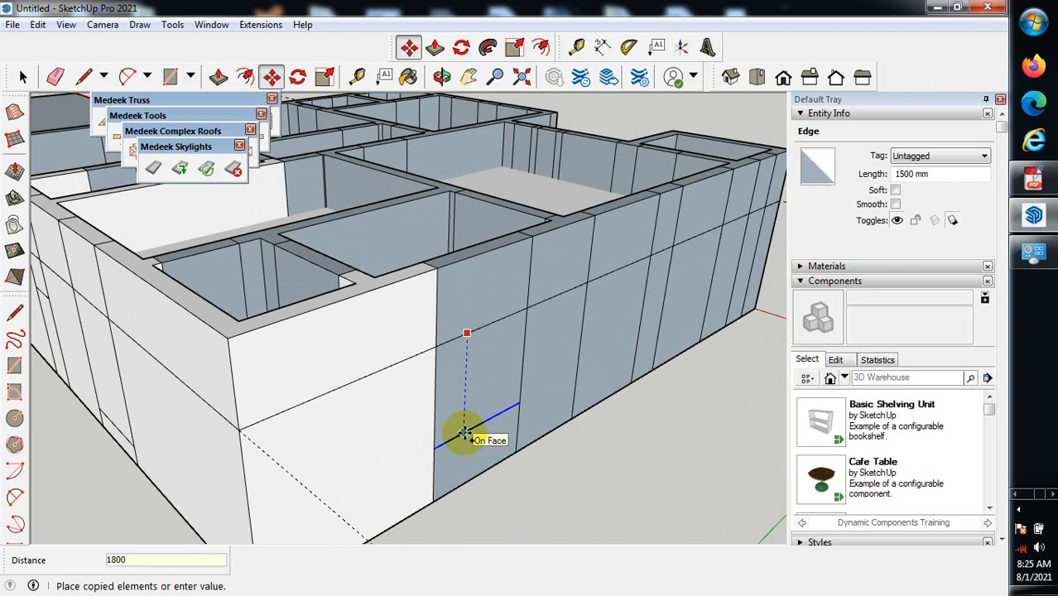
{"action": "type", "text": "00"}
{"action": "key", "text": "Return"}
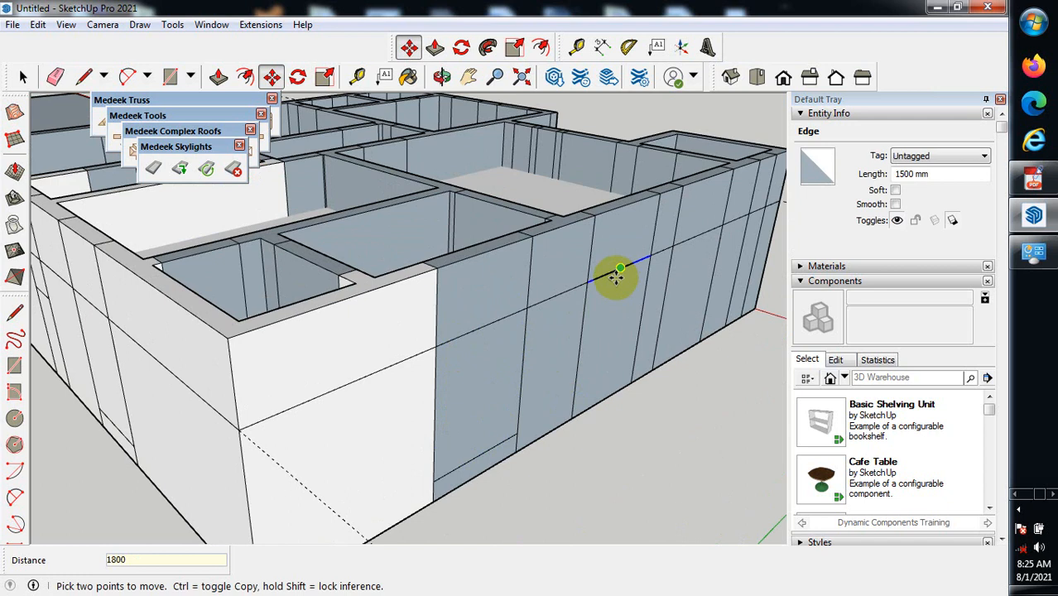
Copy the other two 1500 mm line segments further along this side wall 1800 mm straight down.
{"action": "left_click", "coordinate": [620, 268]}
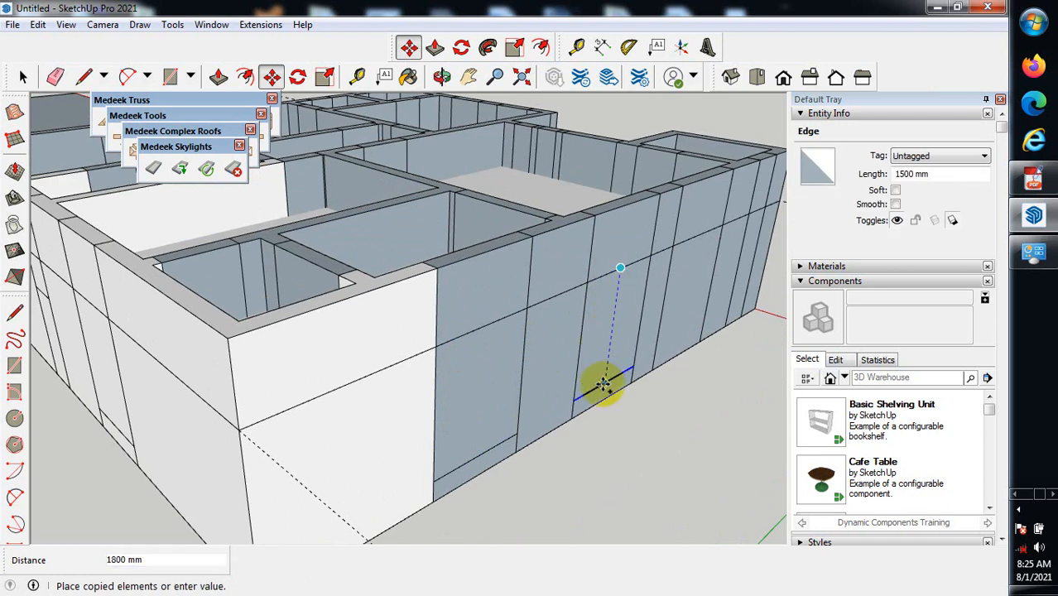
{"action": "left_click", "coordinate": [604, 385]}
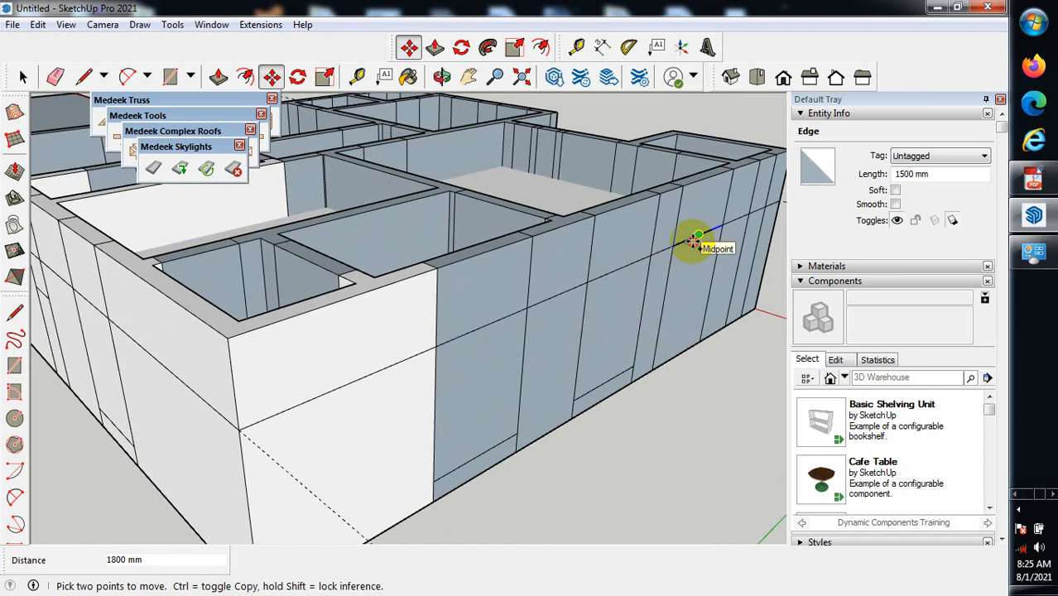
{"action": "left_click", "coordinate": [693, 240]}
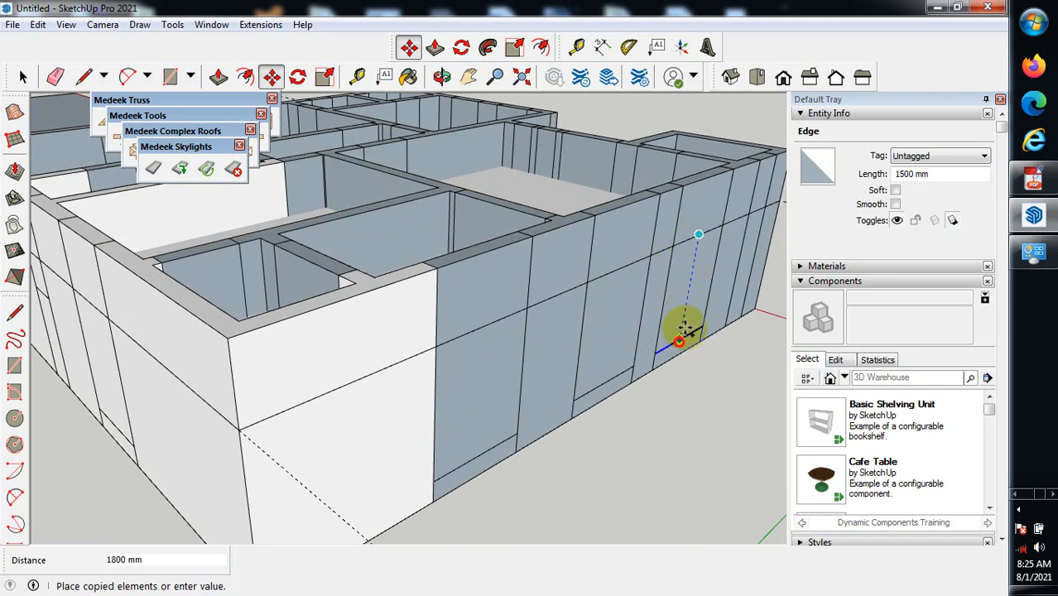
{"action": "left_click", "coordinate": [683, 331]}
{"action": "scroll", "coordinate": [741, 331], "scroll_direction": "up", "scroll_amount": 2}
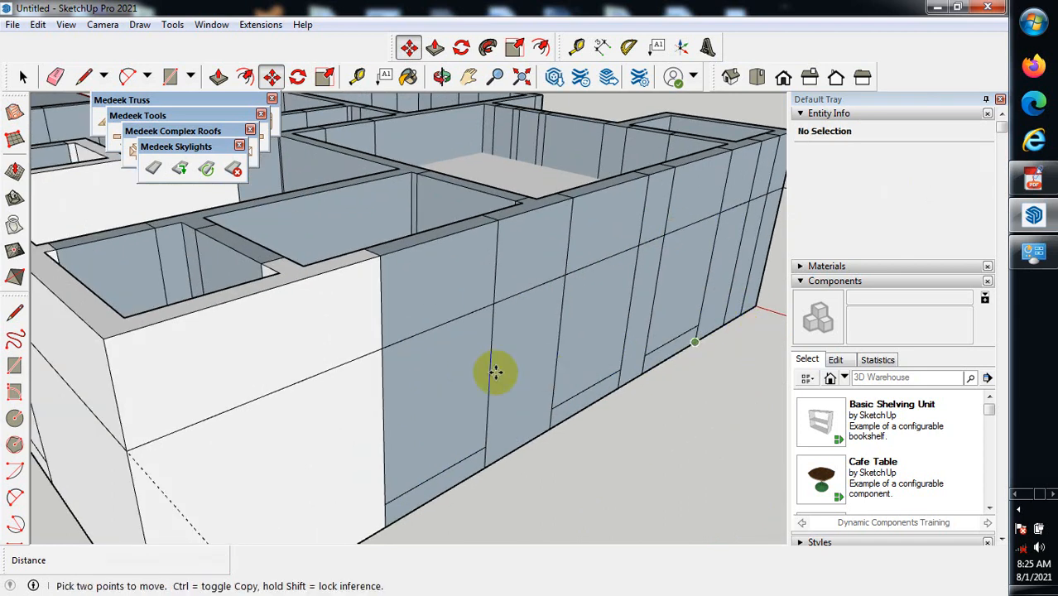
{"action": "scroll", "coordinate": [571, 393], "scroll_direction": "down", "scroll_amount": 3}
{"action": "scroll", "coordinate": [729, 278], "scroll_direction": "up", "scroll_amount": 3}
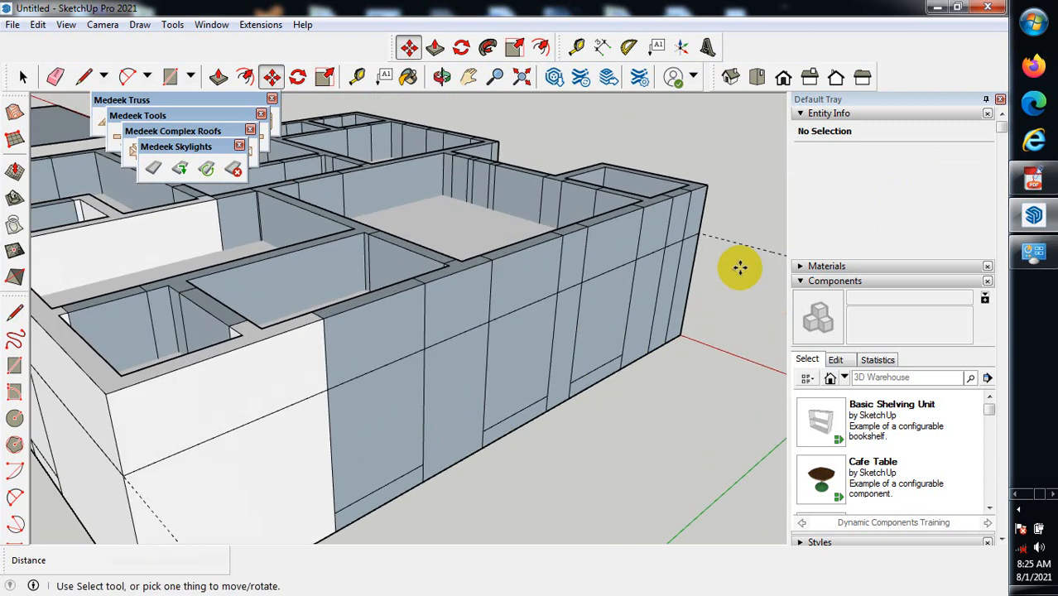
{"action": "scroll", "coordinate": [739, 266], "scroll_direction": "up", "scroll_amount": 2}
{"action": "left_click", "coordinate": [552, 311]}
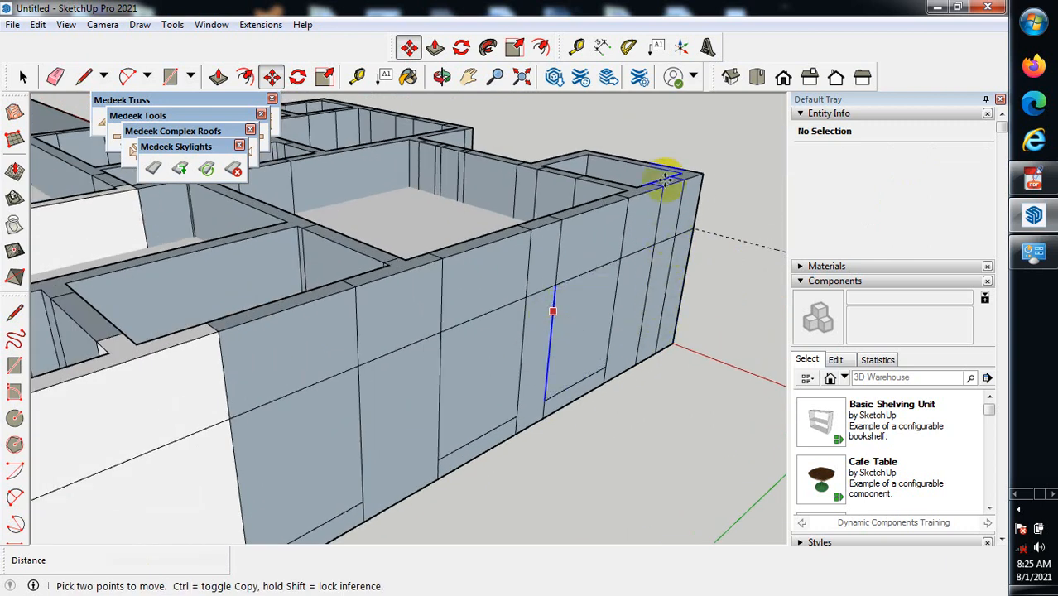
{"action": "left_click", "coordinate": [668, 238]}
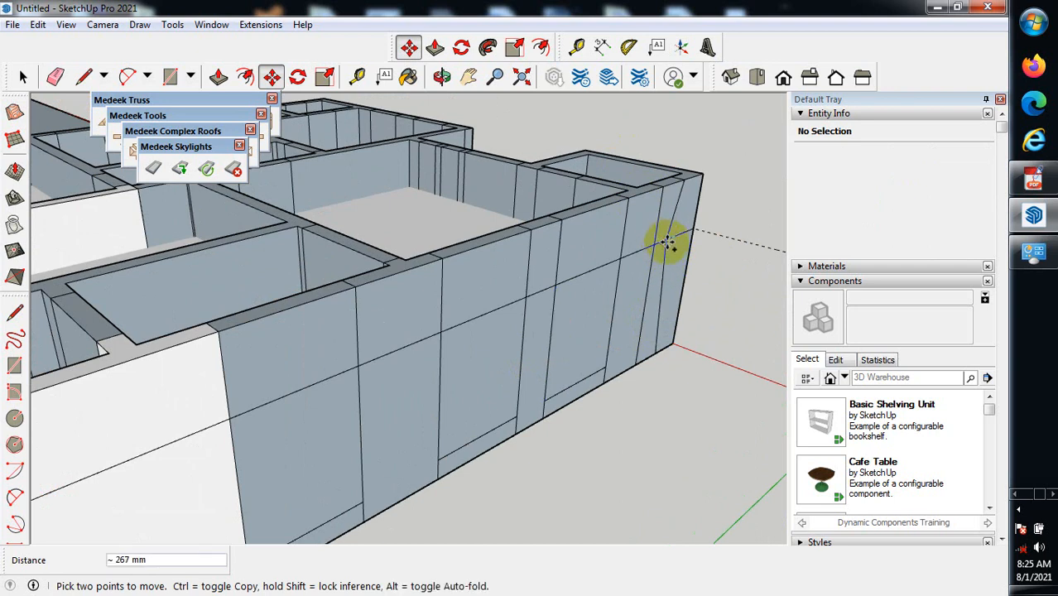
{"action": "key", "text": "Escape"}
{"action": "left_click", "coordinate": [688, 250]}
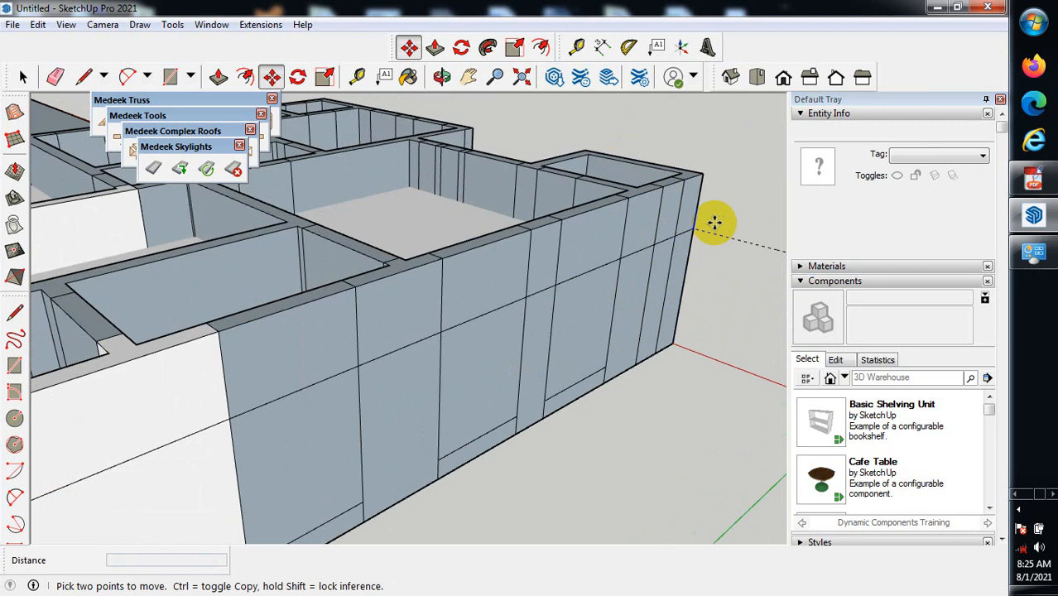
Copy the 600 mm line segment near the side wall's far end 600 mm straight down.
{"action": "key", "text": "ctrl"}
{"action": "left_click", "coordinate": [664, 239]}
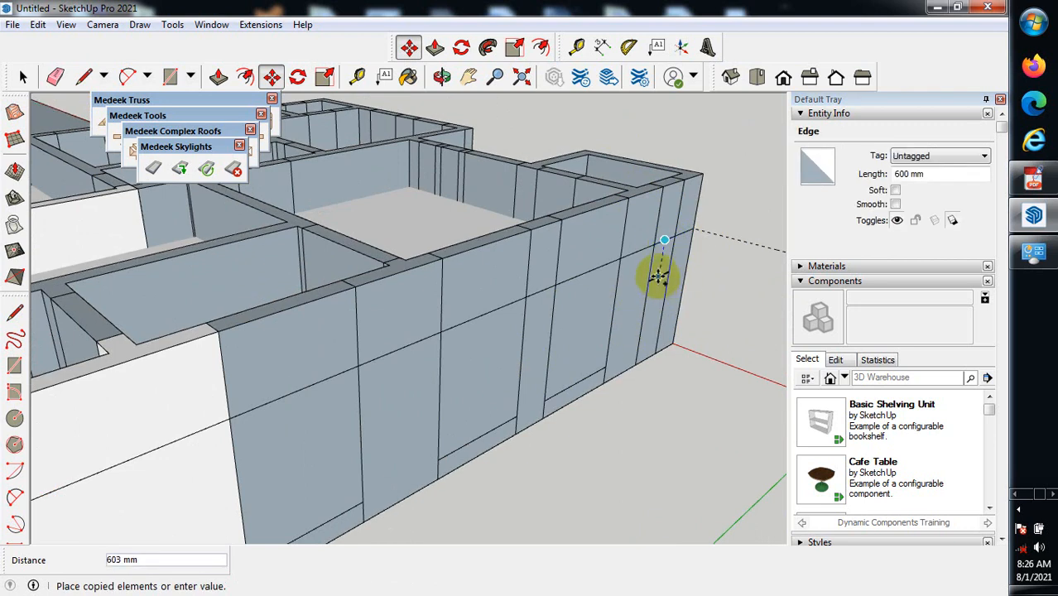
{"action": "type", "text": "600"}
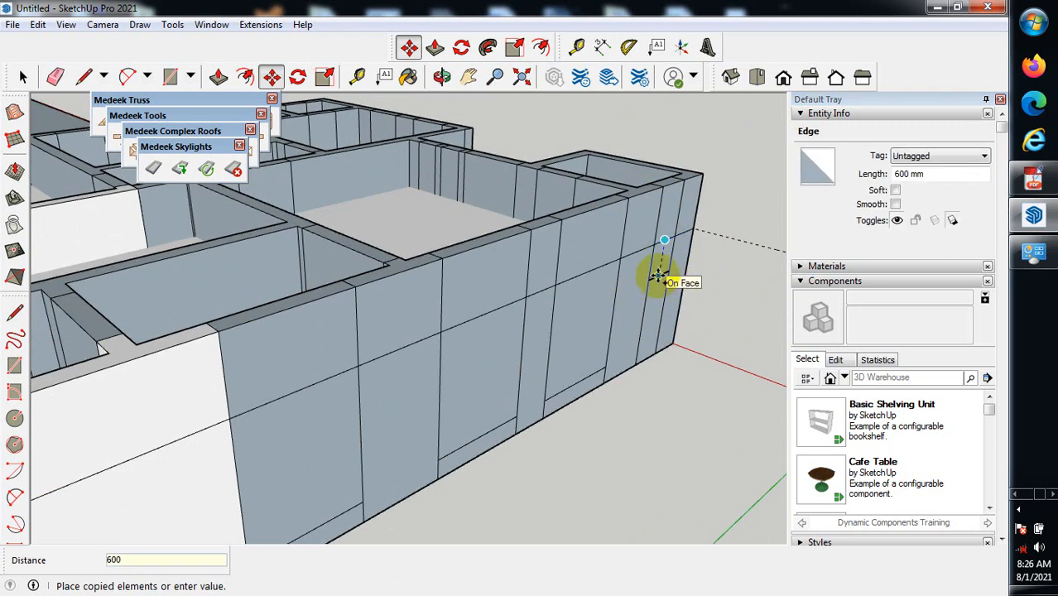
{"action": "key", "text": "Return"}
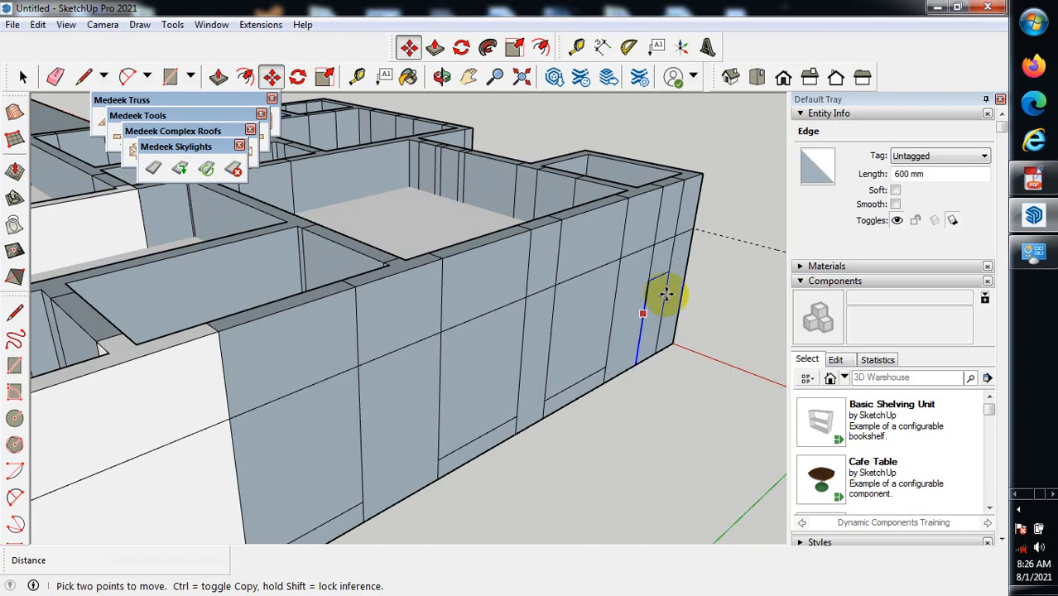
Try to copy the front wall's 900 mm line segment beside the recess straight down, and undo the misplaced result.
{"action": "scroll", "coordinate": [666, 294], "scroll_direction": "down", "scroll_amount": 3}
{"action": "left_click", "coordinate": [55, 76]}
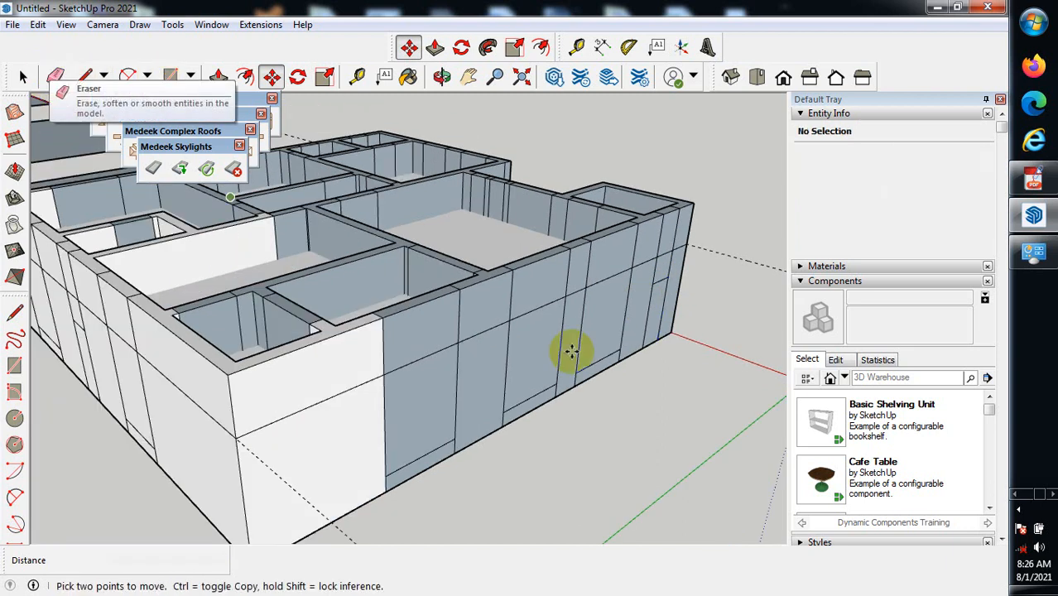
{"action": "middle_click_drag", "start_coordinate": [698, 361], "coordinate": [449, 374]}
{"action": "middle_click_drag", "start_coordinate": [574, 300], "coordinate": [557, 313]}
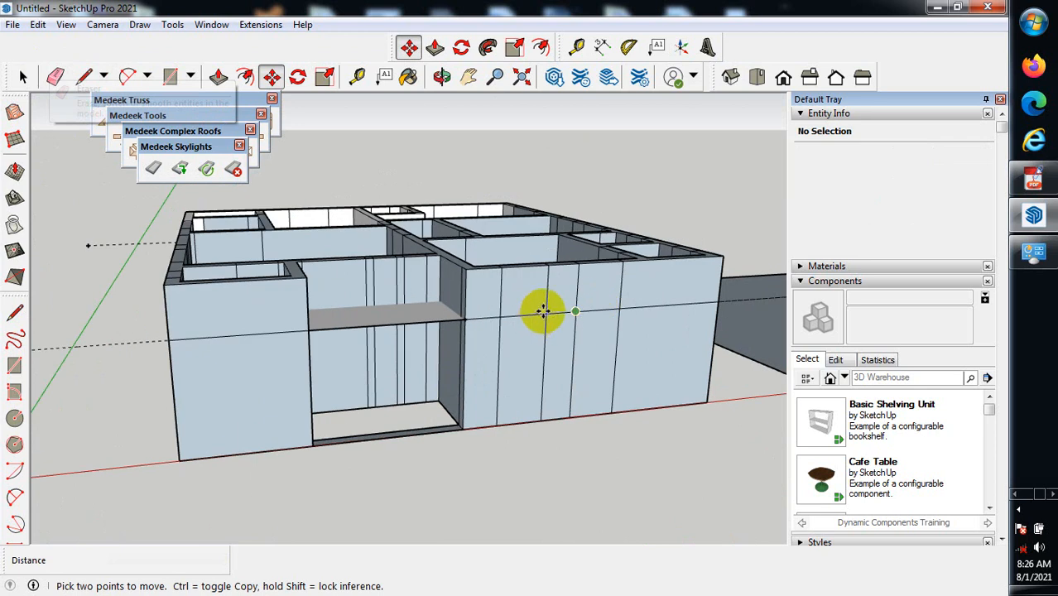
{"action": "scroll", "coordinate": [555, 326], "scroll_direction": "up", "scroll_amount": 3}
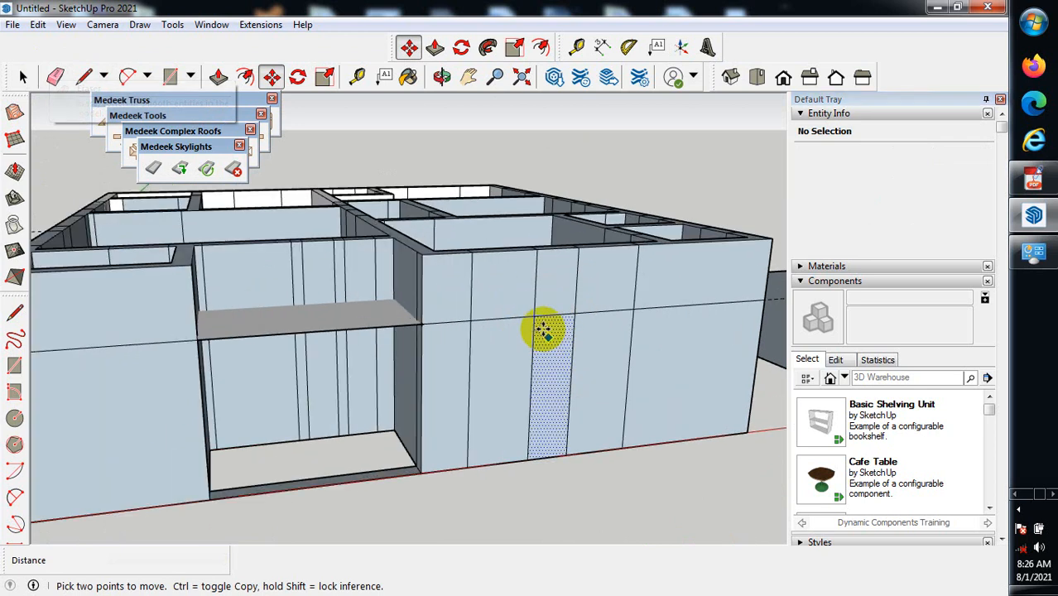
{"action": "key", "text": "ctrl"}
{"action": "left_click", "coordinate": [488, 319]}
{"action": "key", "text": "Escape"}
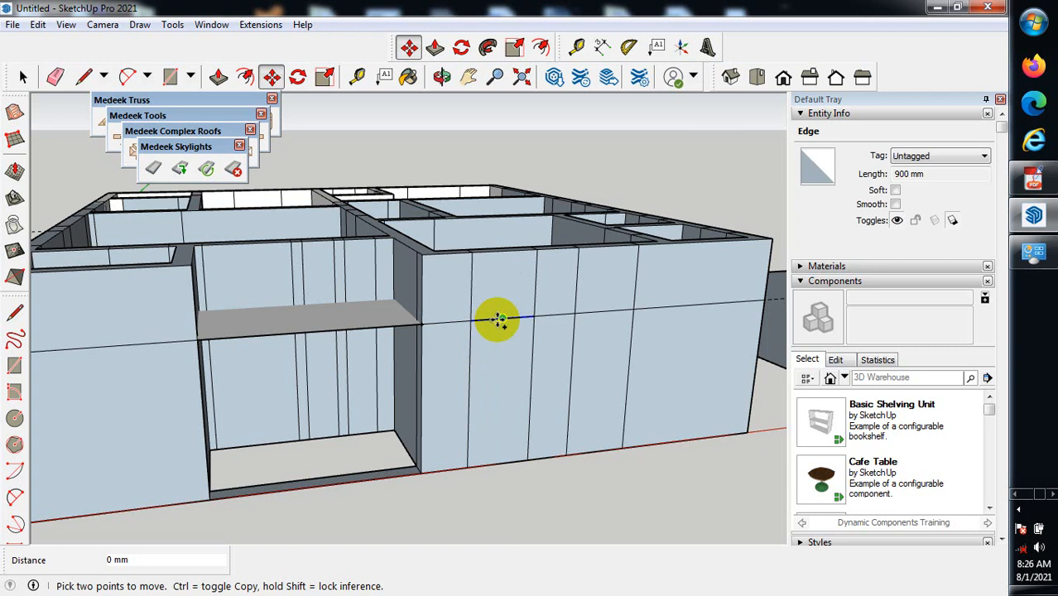
{"action": "left_click", "coordinate": [497, 320]}
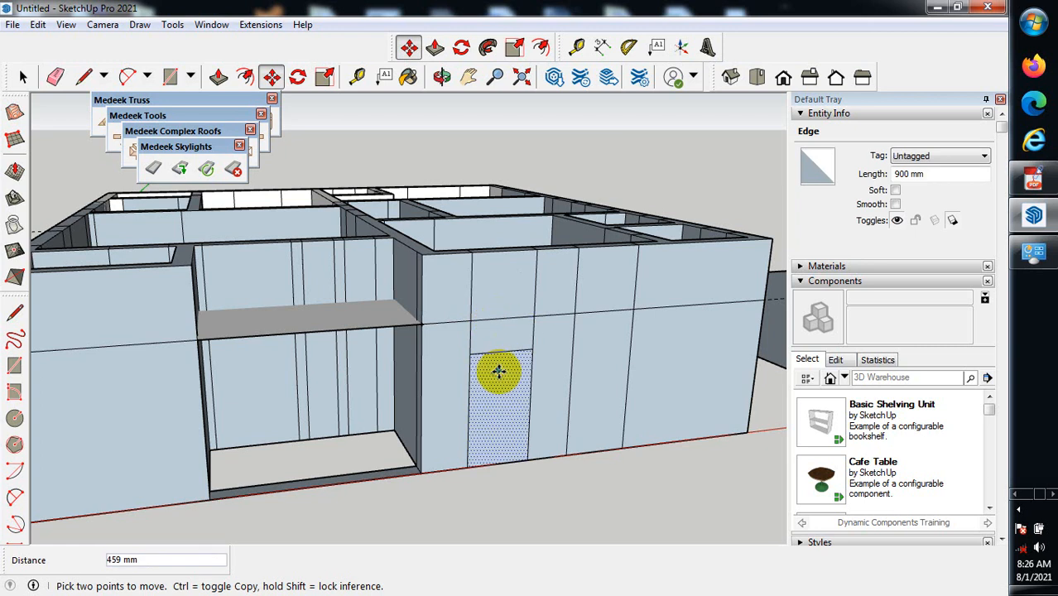
{"action": "left_click", "coordinate": [500, 369]}
{"action": "key", "text": "ctrl+z"}
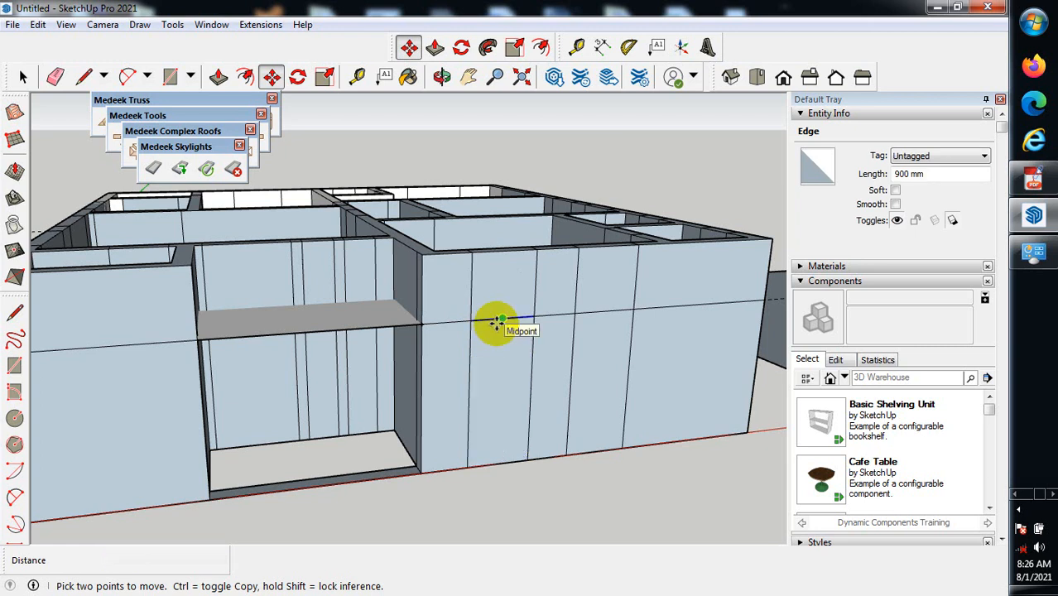
{"action": "left_click", "coordinate": [498, 379]}
{"action": "key", "text": "Escape"}
{"action": "left_click", "coordinate": [497, 377]}
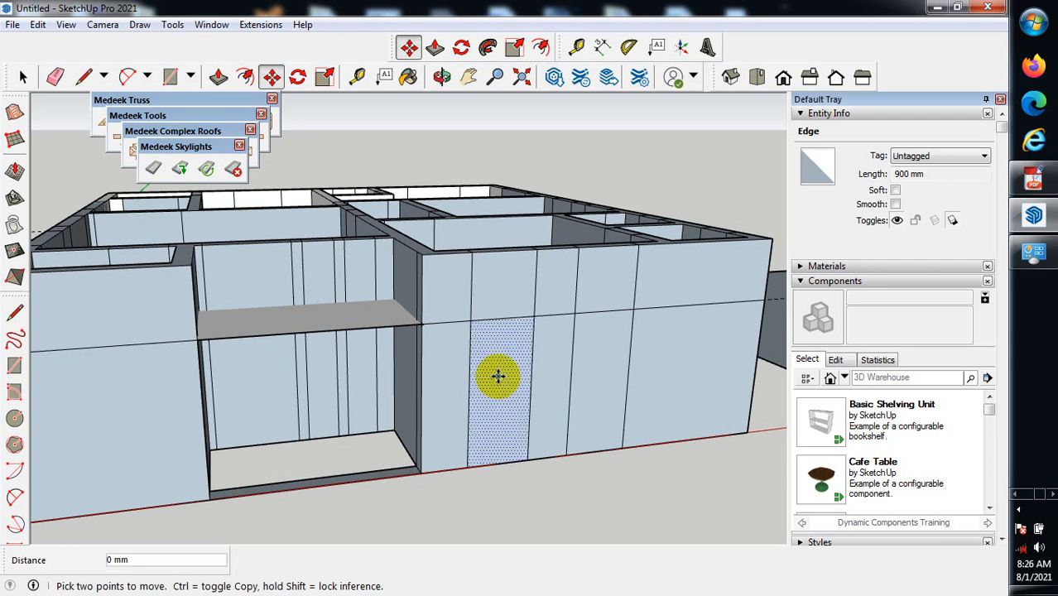
Copy the two 900 mm line segments on the front wall beside the recess 1800 mm straight down.
{"action": "scroll", "coordinate": [471, 376], "scroll_direction": "down", "scroll_amount": 3}
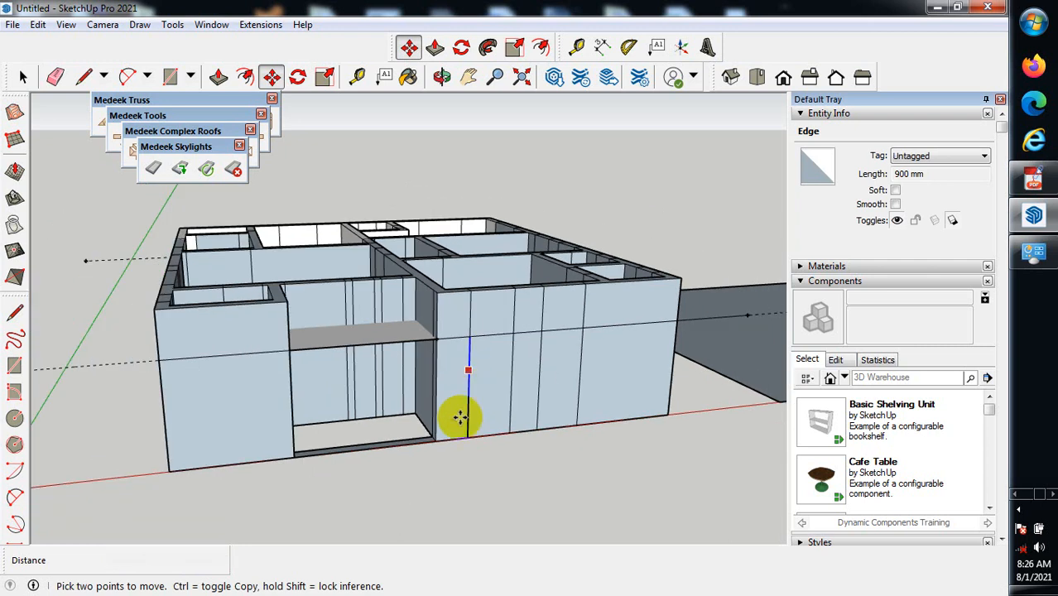
{"action": "middle_click_drag", "start_coordinate": [473, 389], "coordinate": [524, 433]}
{"action": "left_click", "coordinate": [533, 360]}
{"action": "scroll", "coordinate": [518, 346], "scroll_direction": "up", "scroll_amount": 2}
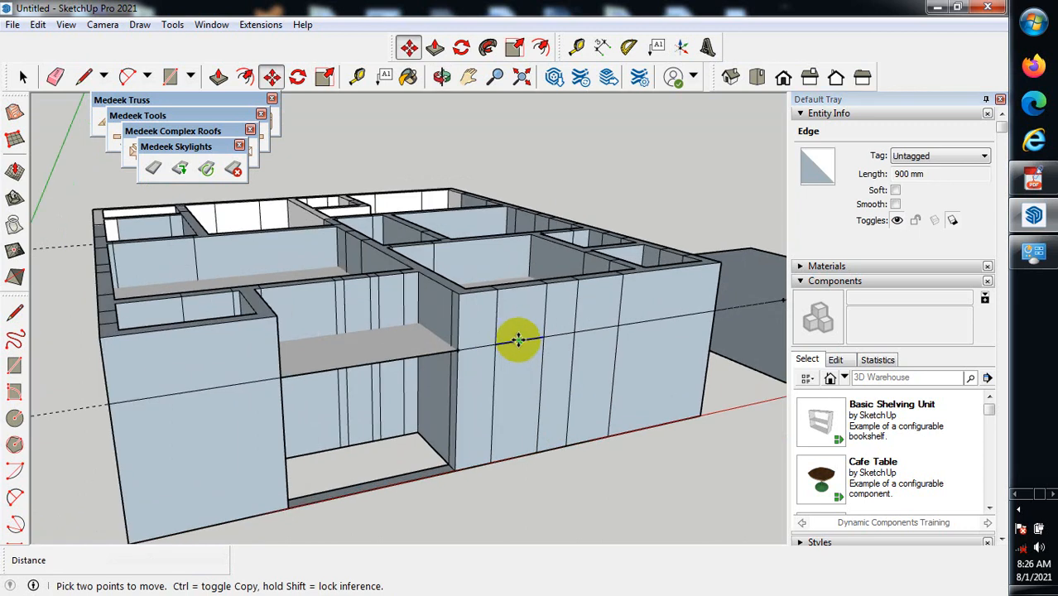
{"action": "key", "text": "ctrl"}
{"action": "left_click", "coordinate": [518, 341]}
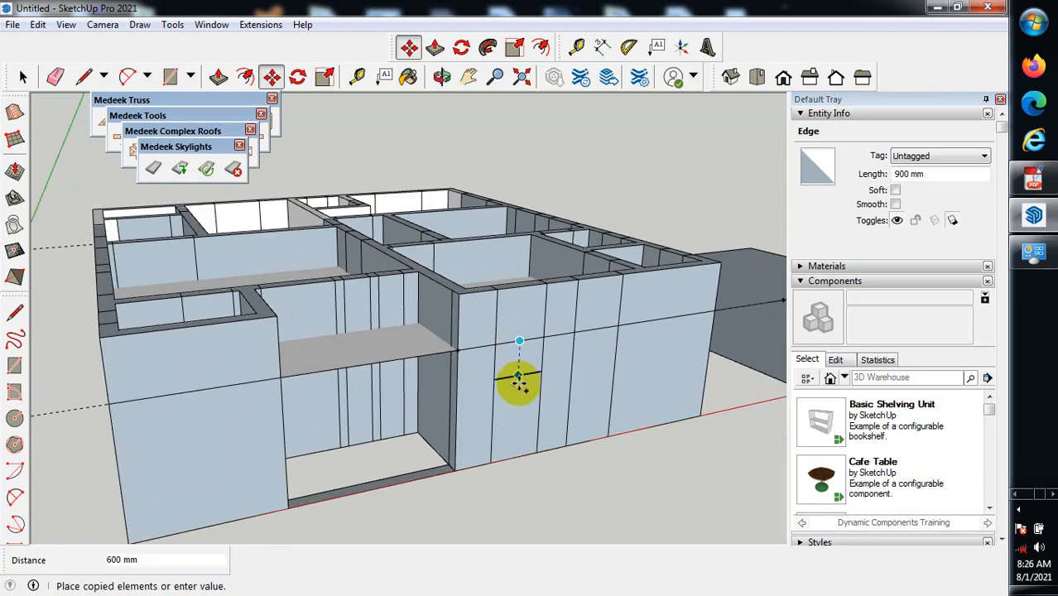
{"action": "type", "text": "1"}
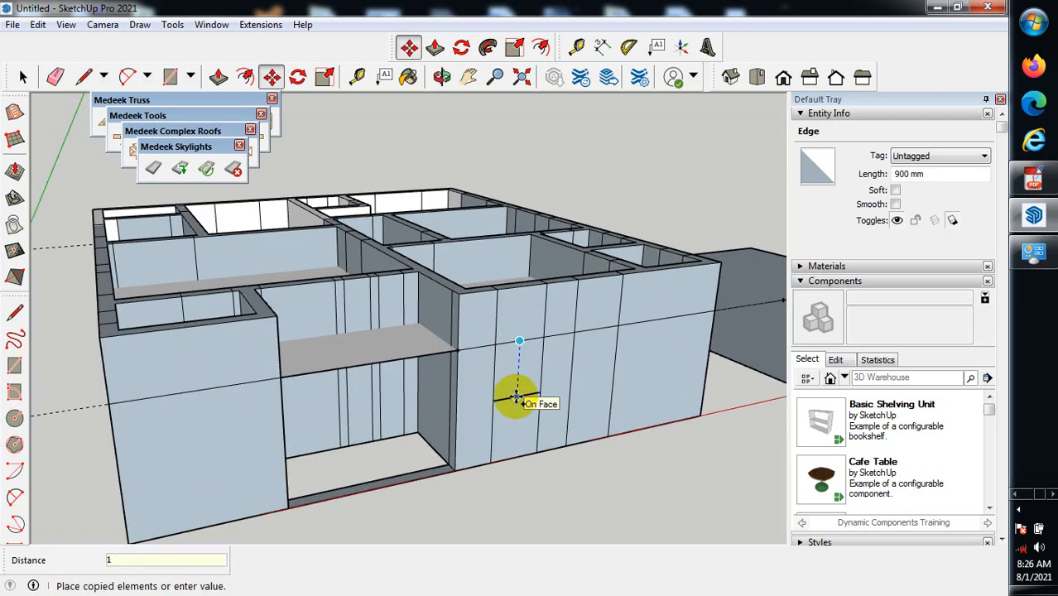
{"action": "type", "text": "800"}
{"action": "key", "text": "Return"}
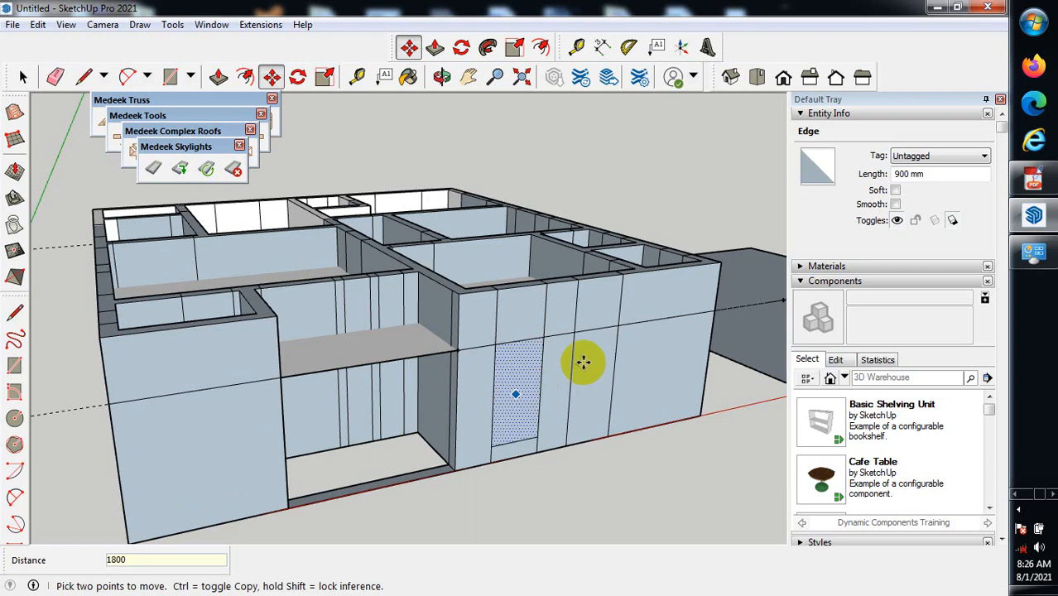
{"action": "left_click", "coordinate": [596, 329]}
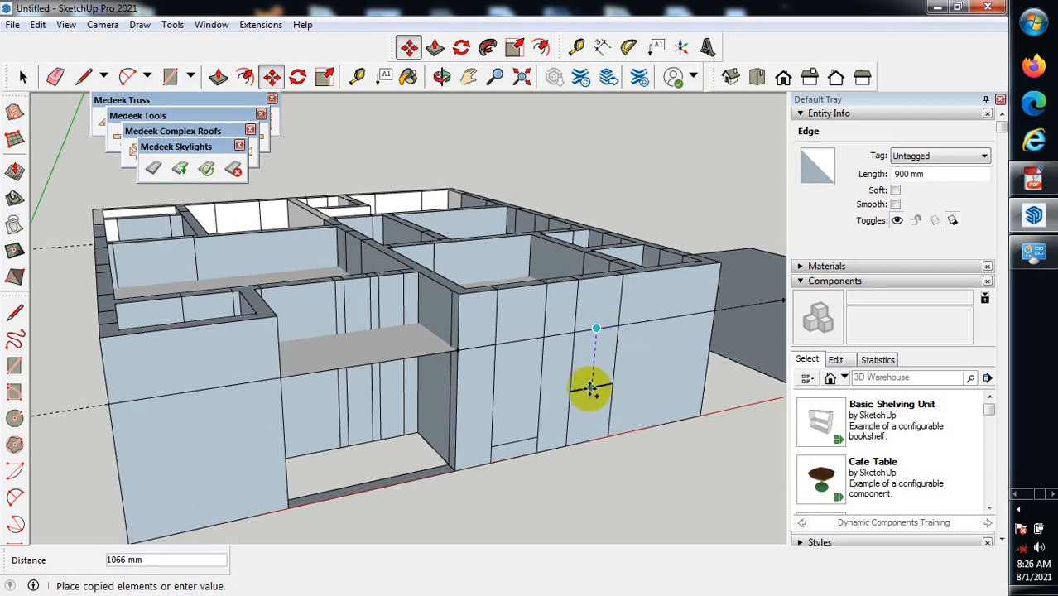
{"action": "left_click", "coordinate": [586, 426]}
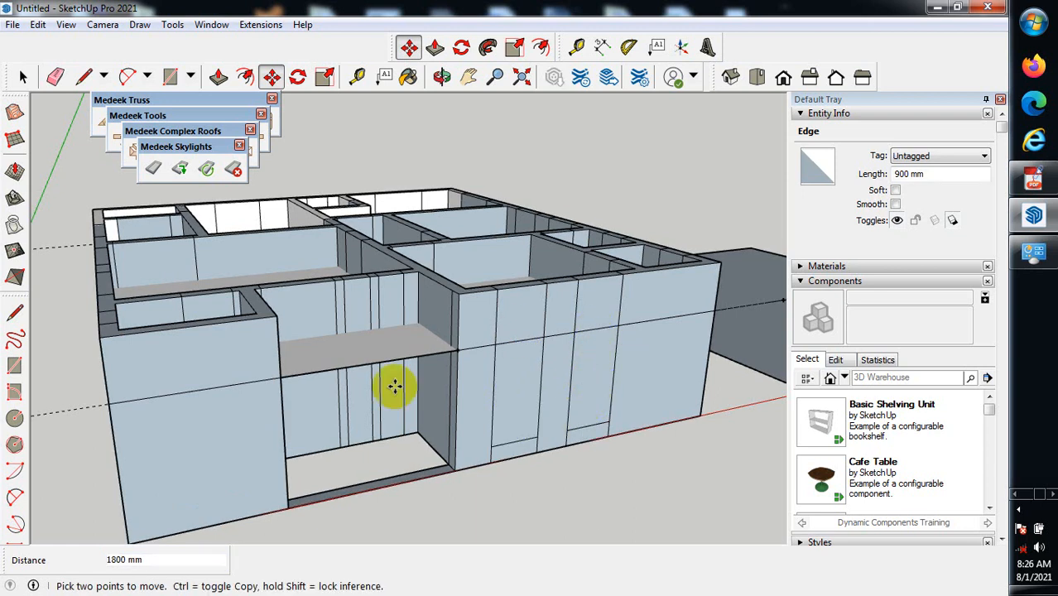
Delete the horizontal face that spans the front recess at head-line height.
{"action": "scroll", "coordinate": [382, 381], "scroll_direction": "up", "scroll_amount": 2}
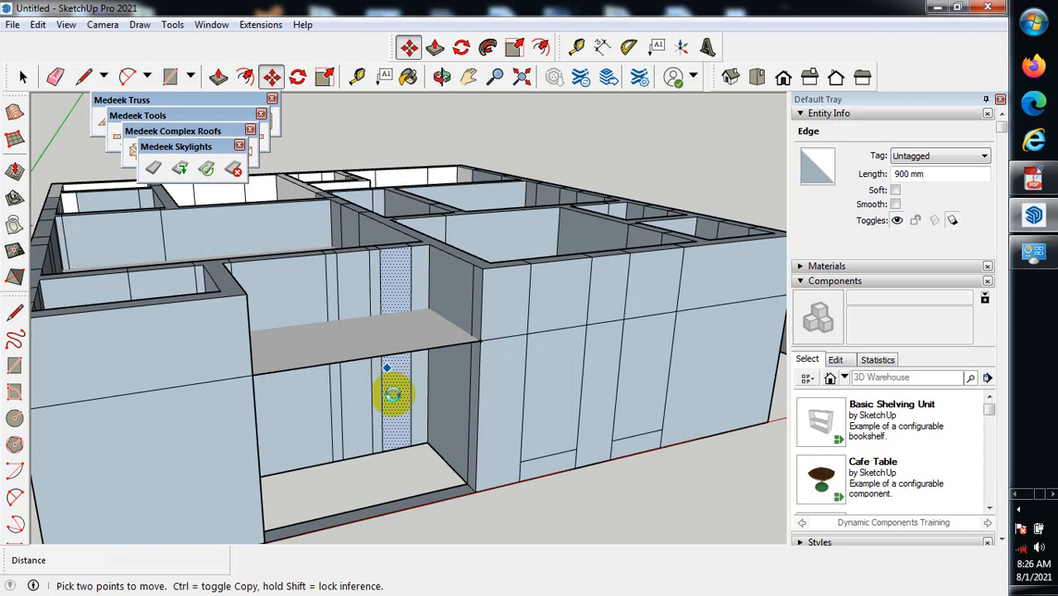
{"action": "left_click", "coordinate": [23, 77]}
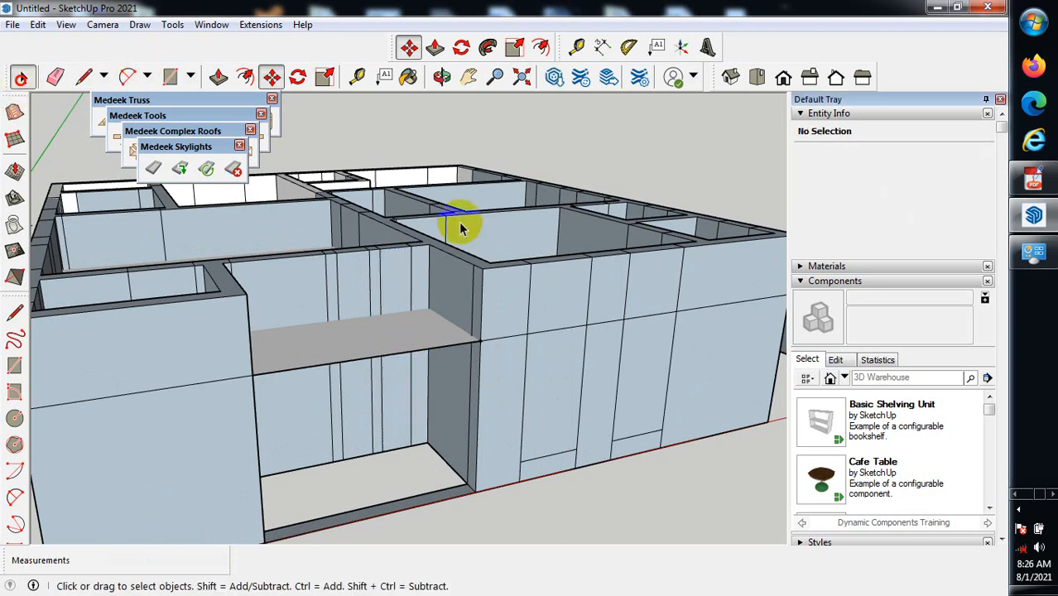
{"action": "left_click", "coordinate": [403, 346]}
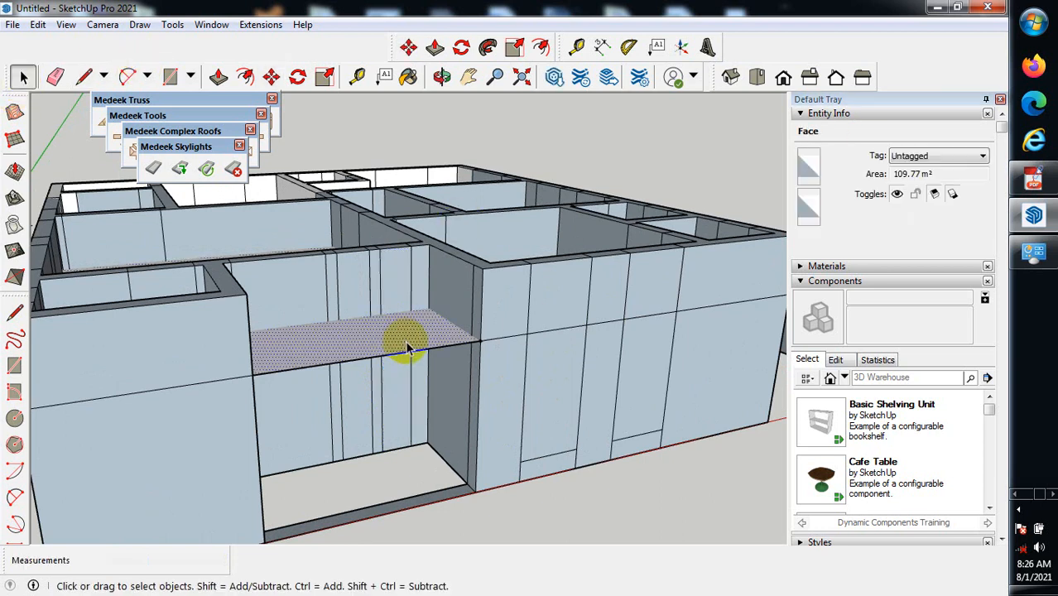
{"action": "key", "text": "Delete"}
Erase the head-line edge that crosses the open front of the recess.
{"action": "scroll", "coordinate": [406, 352], "scroll_direction": "up", "scroll_amount": 1}
{"action": "left_click", "coordinate": [56, 76]}
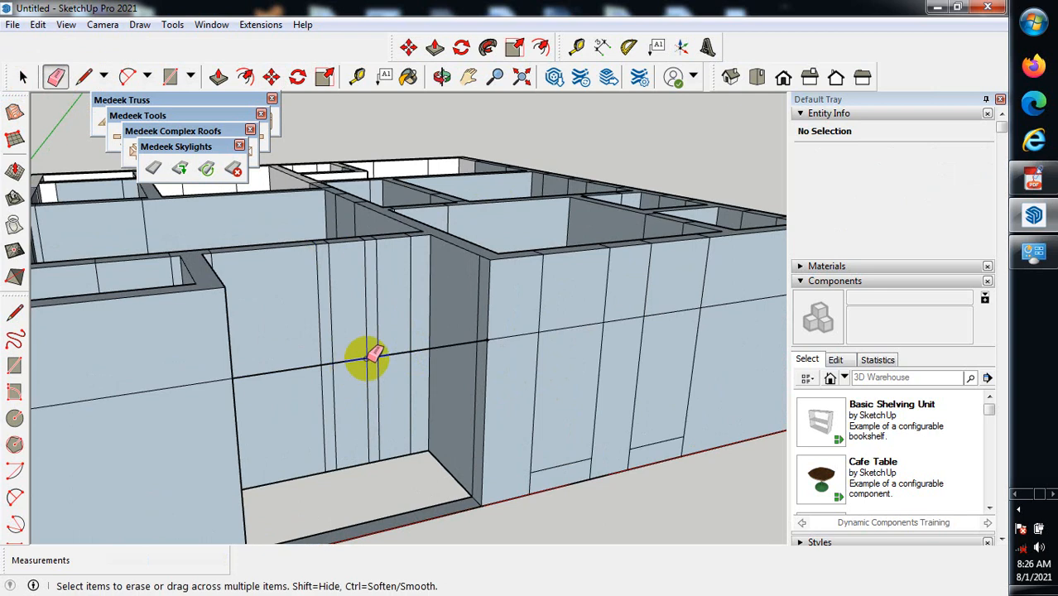
{"action": "scroll", "coordinate": [383, 449], "scroll_direction": "down", "scroll_amount": 1}
{"action": "middle_click_drag", "start_coordinate": [383, 506], "coordinate": [310, 381]}
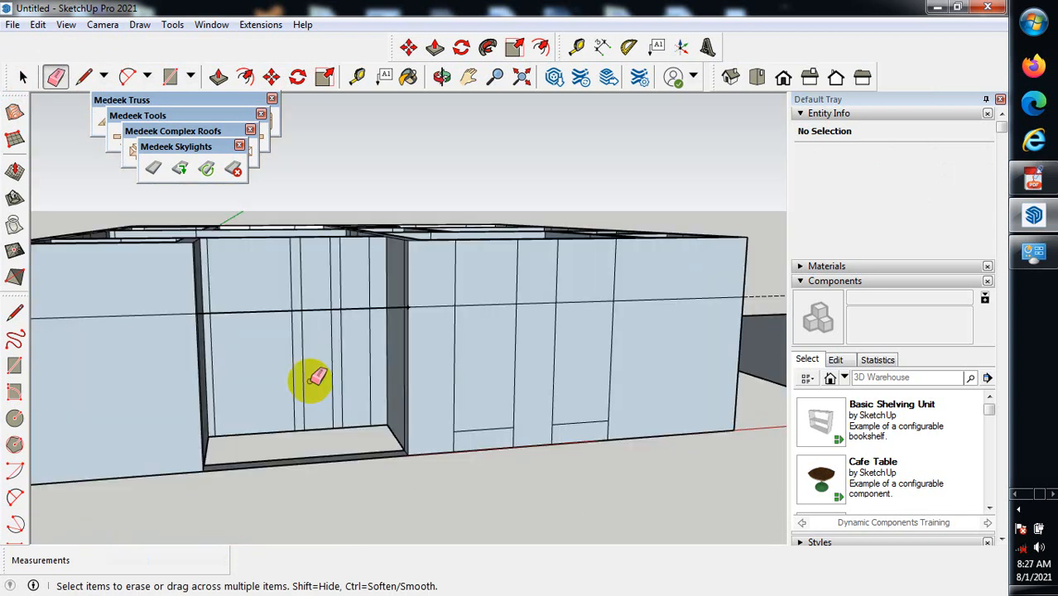
{"action": "scroll", "coordinate": [271, 339], "scroll_direction": "up", "scroll_amount": 3}
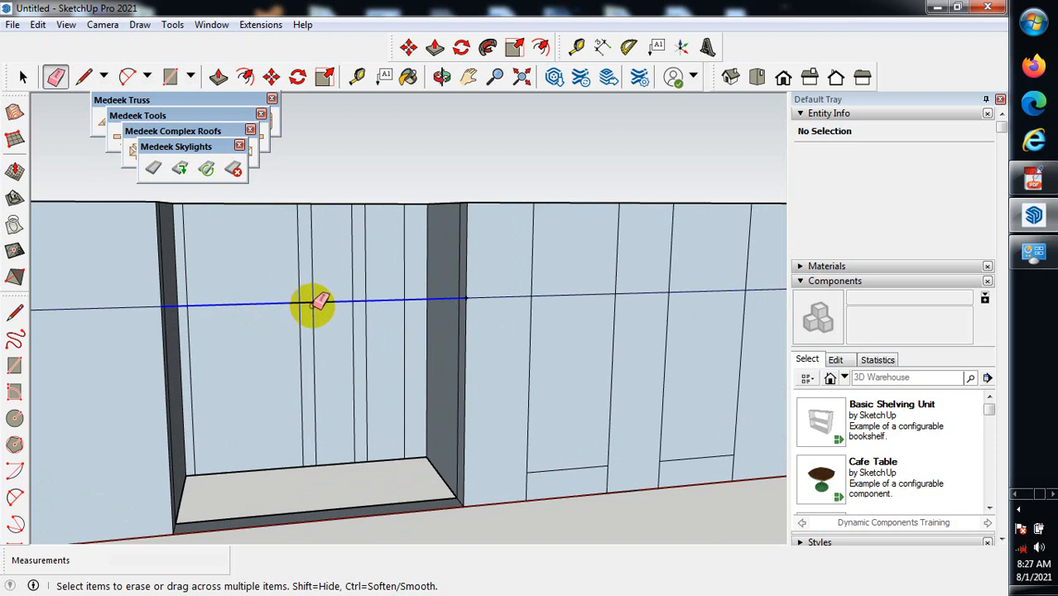
{"action": "middle_click_drag", "start_coordinate": [377, 354], "coordinate": [348, 273]}
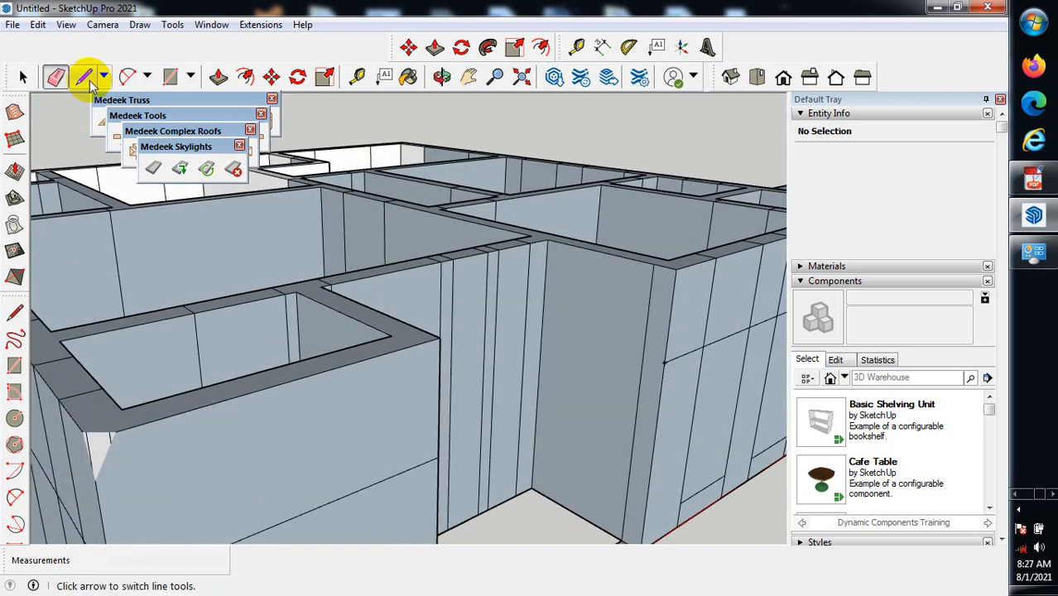
Draw the head line 1500 mm along the recess's side wall and 2770 mm across its back wall.
{"action": "left_click", "coordinate": [85, 77]}
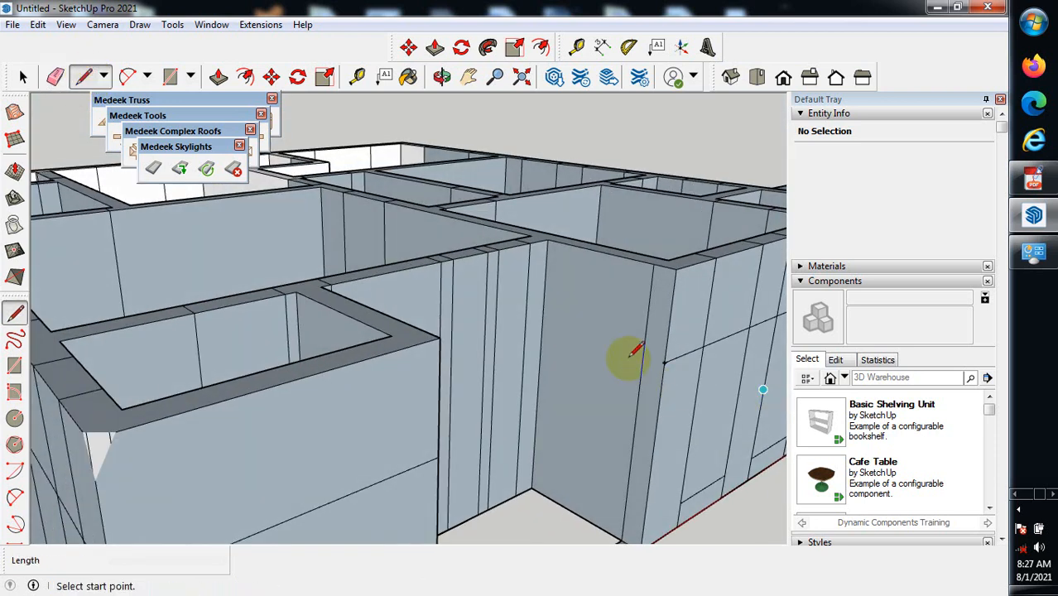
{"action": "left_click", "coordinate": [663, 364]}
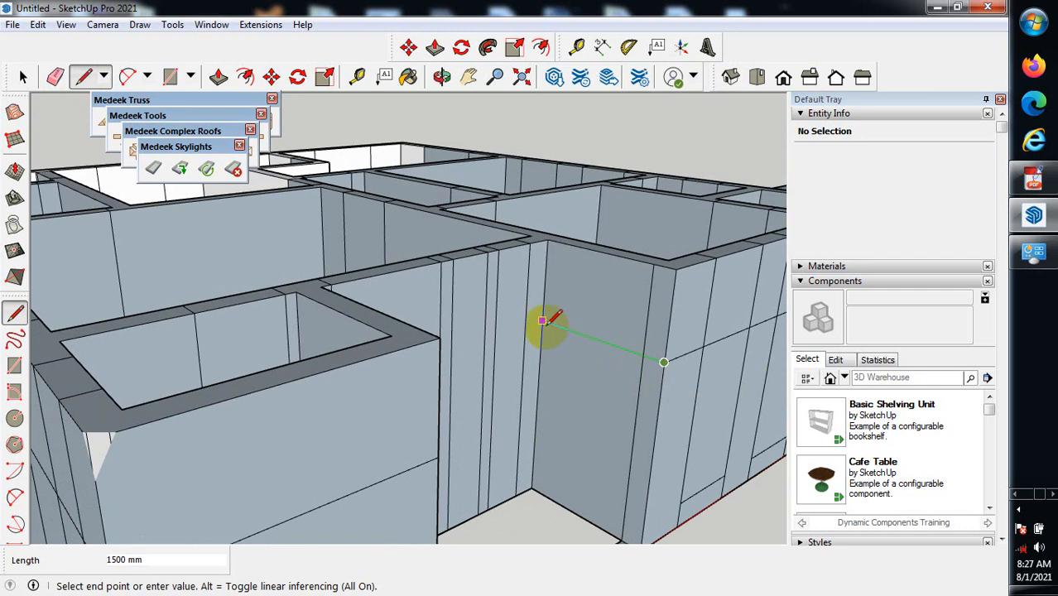
{"action": "left_click", "coordinate": [542, 319]}
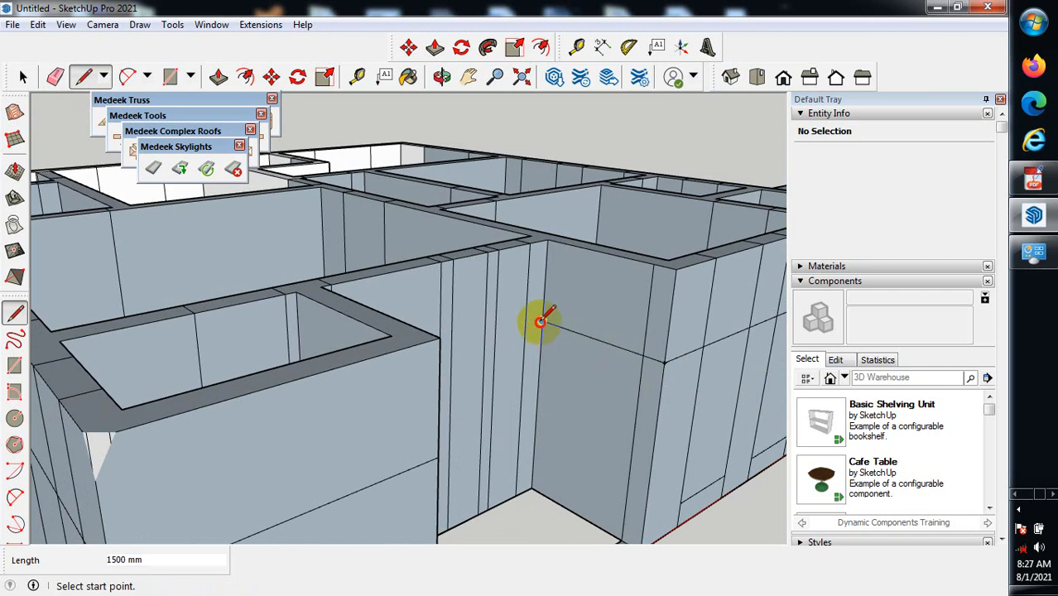
{"action": "left_click", "coordinate": [542, 319]}
{"action": "middle_click_drag", "start_coordinate": [541, 404], "coordinate": [170, 349]}
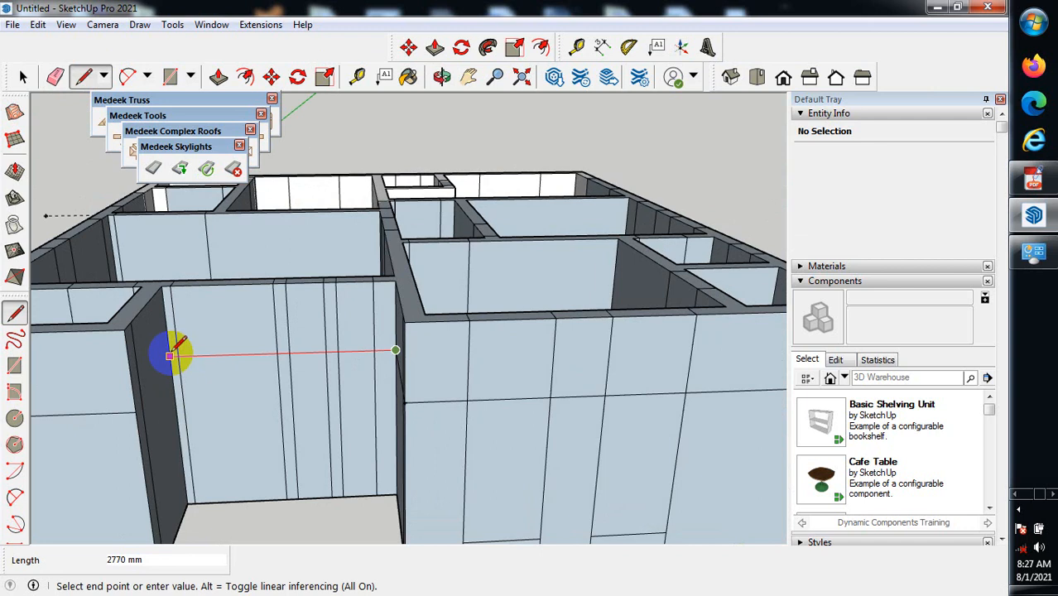
{"action": "left_click", "coordinate": [169, 356]}
Copy the two 450 mm head-line segments on the recess's back wall 1800 mm straight down.
{"action": "left_click", "coordinate": [23, 76]}
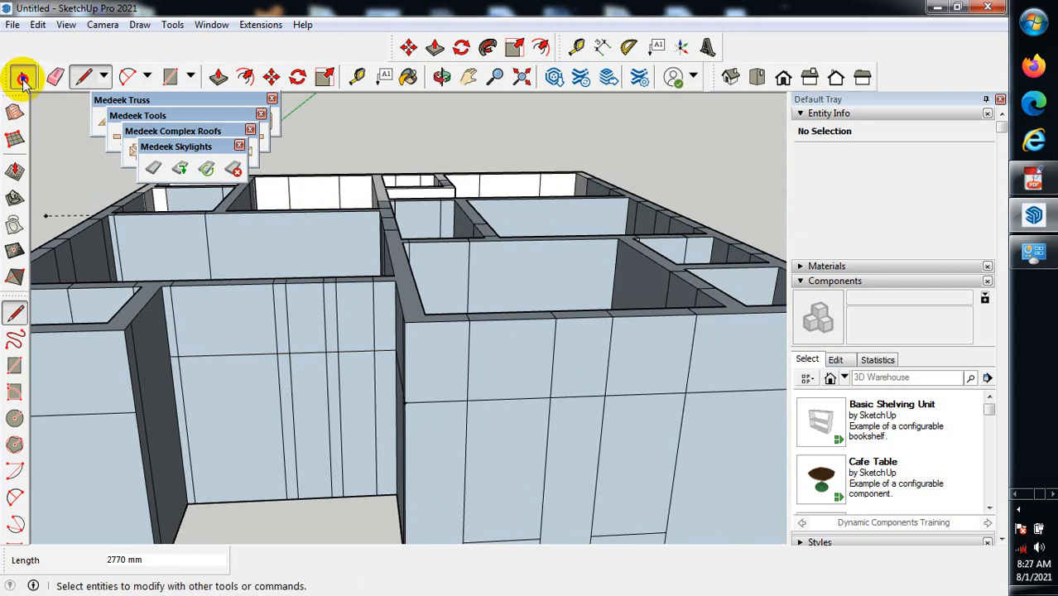
{"action": "middle_click_drag", "start_coordinate": [235, 494], "coordinate": [420, 420]}
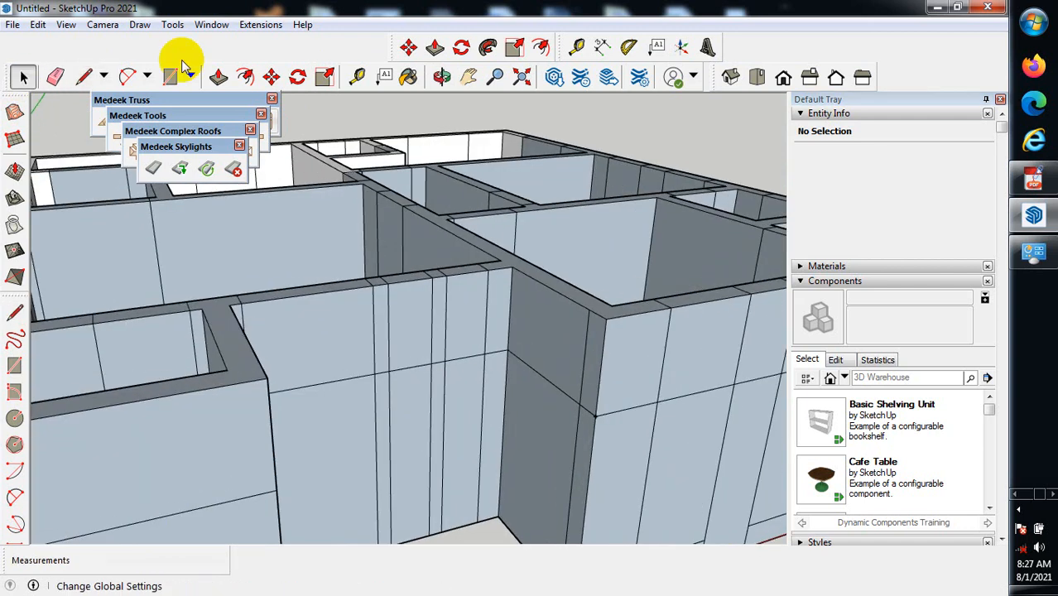
{"action": "left_click", "coordinate": [271, 76]}
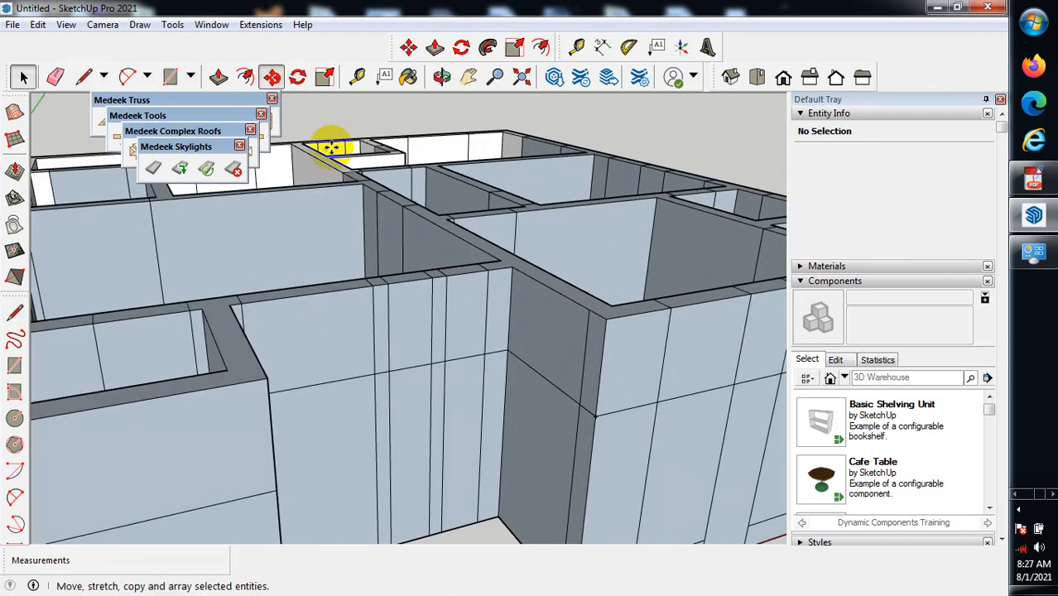
{"action": "left_click", "coordinate": [465, 359]}
{"action": "key", "text": "ctrl"}
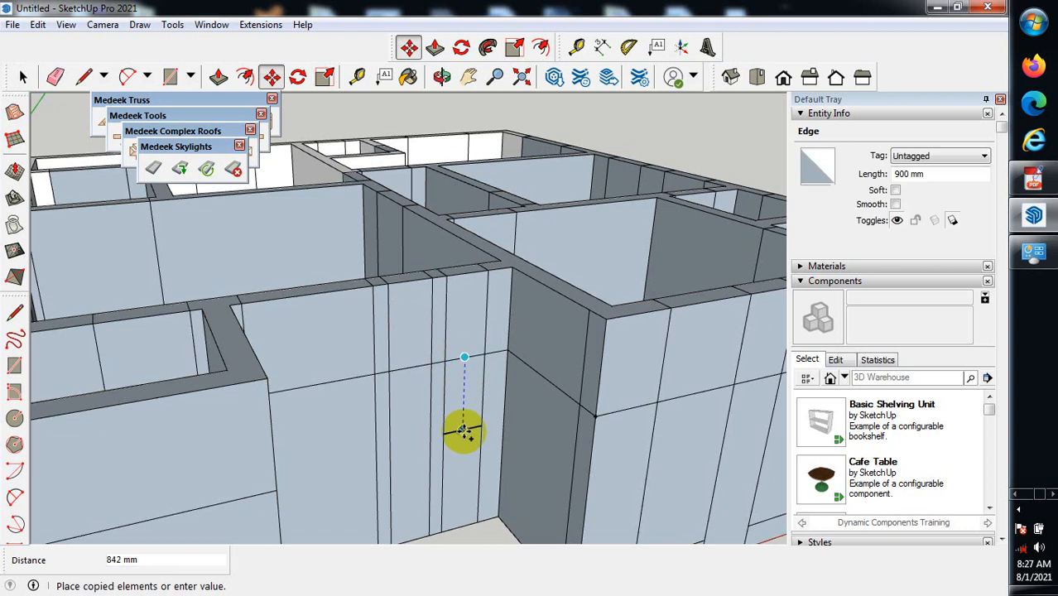
{"action": "type", "text": "1800"}
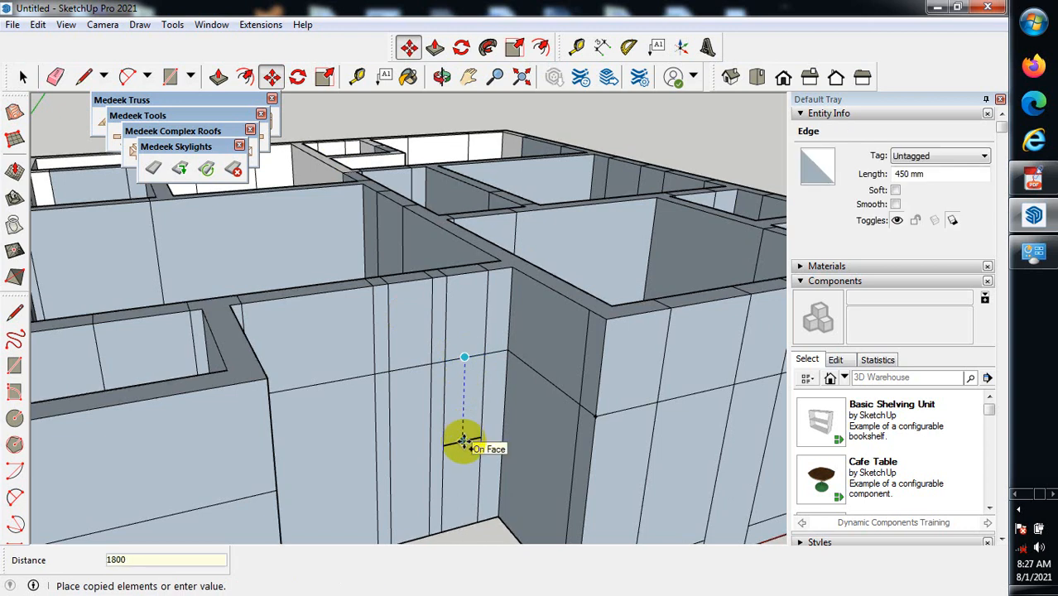
{"action": "key", "text": "Return"}
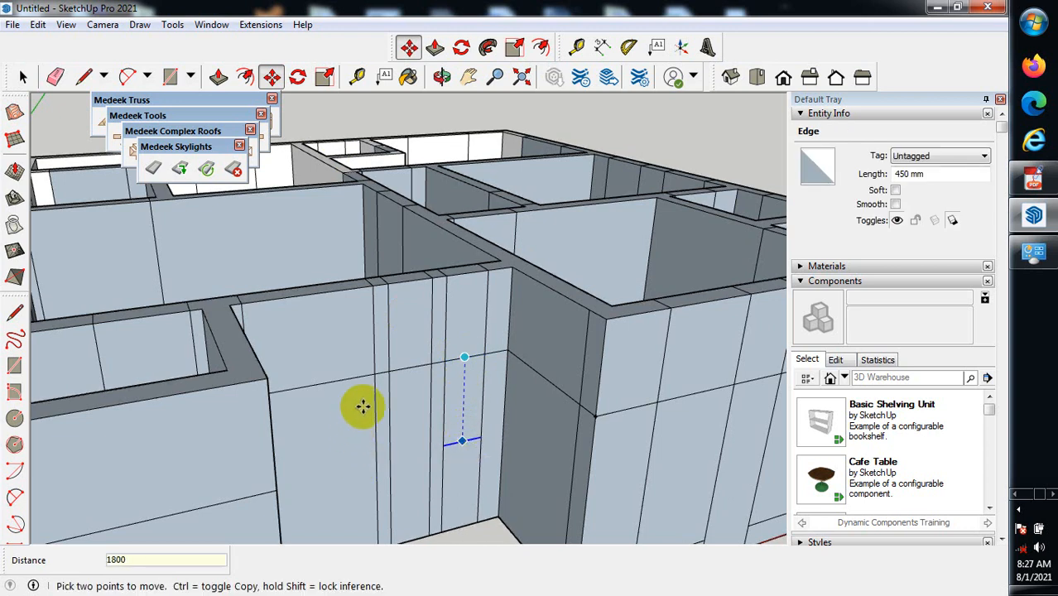
{"action": "left_click", "coordinate": [406, 368]}
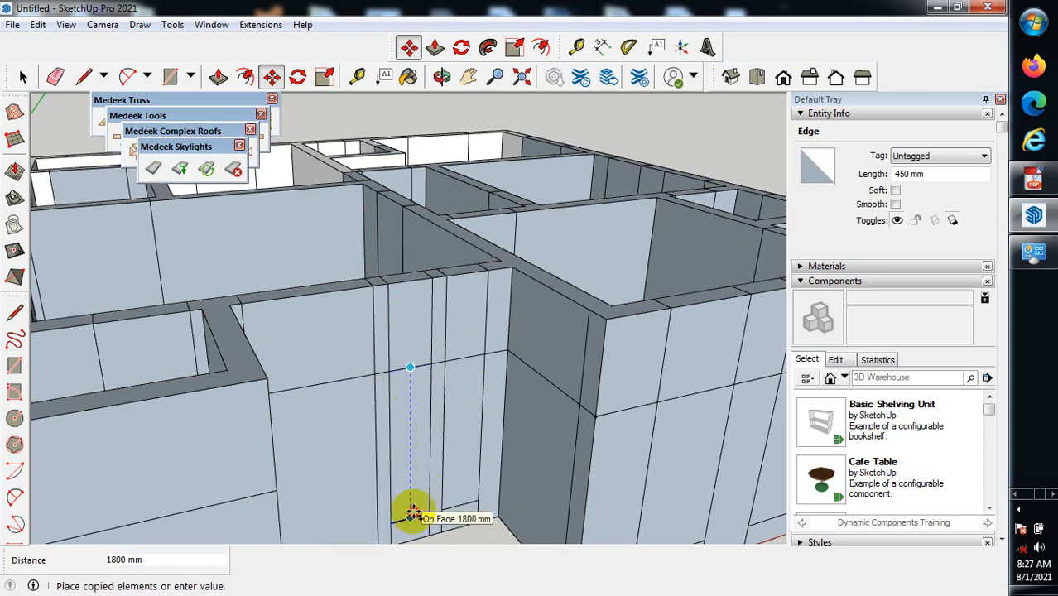
{"action": "left_click", "coordinate": [411, 514]}
Erase the vertical guide line above the head line nearest the recess's inner corner, including its piece across the wall top.
{"action": "left_click", "coordinate": [55, 76]}
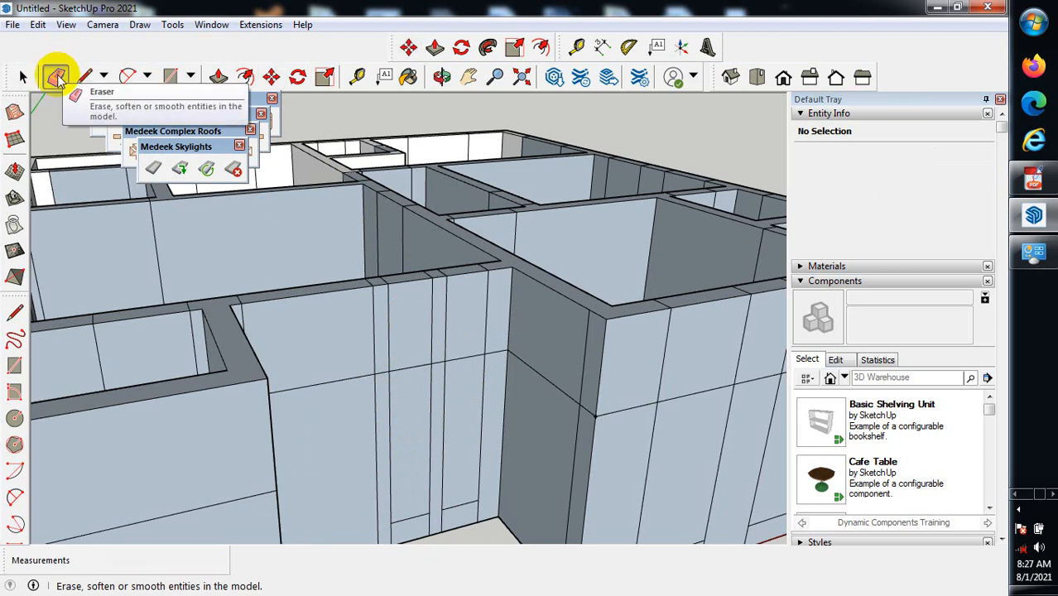
{"action": "scroll", "coordinate": [389, 284], "scroll_direction": "up", "scroll_amount": 2}
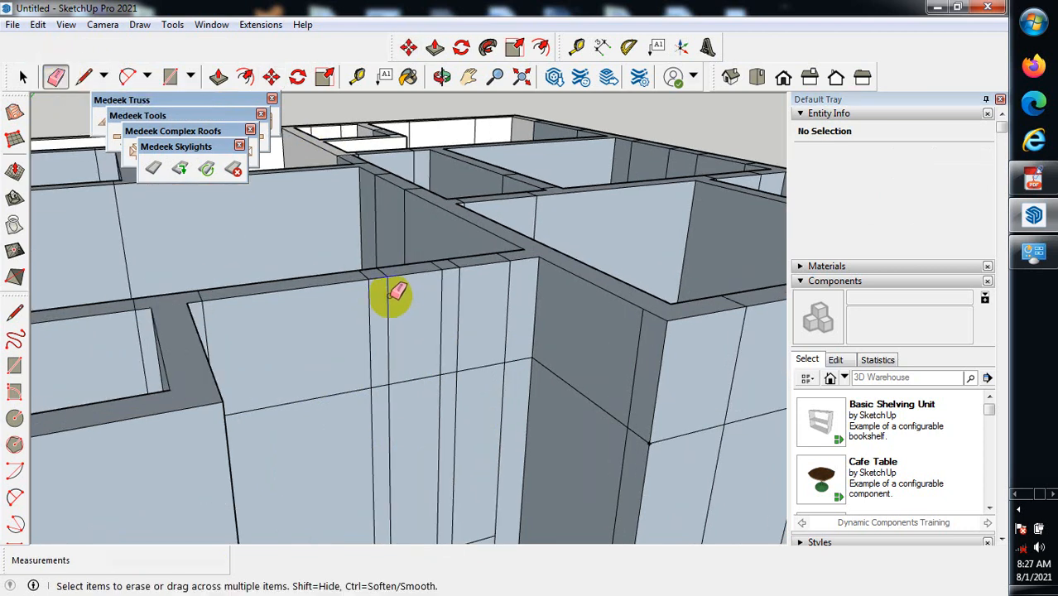
{"action": "left_click_drag", "start_coordinate": [381, 270], "coordinate": [507, 254]}
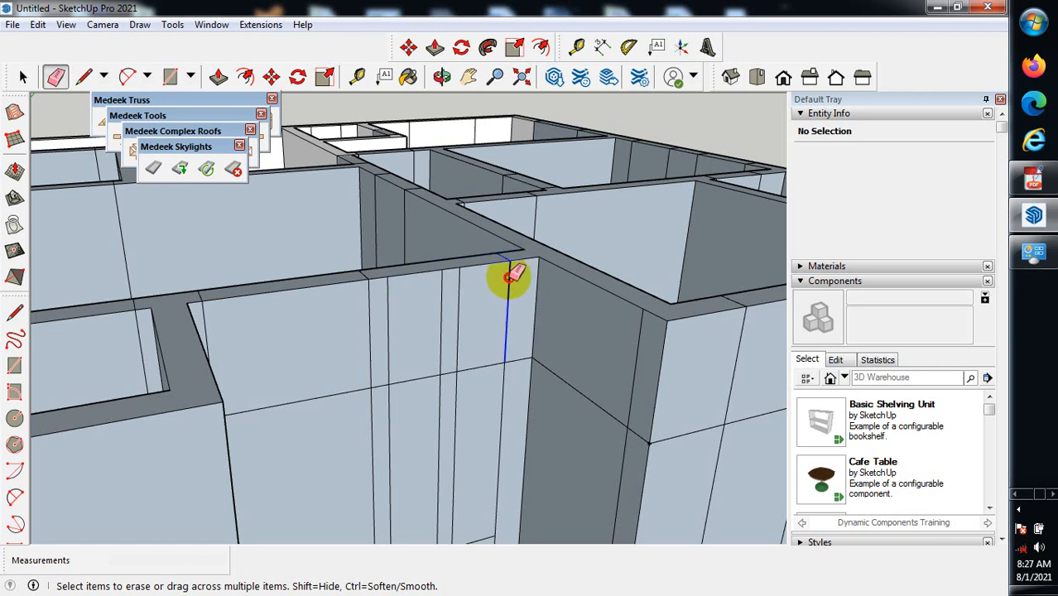
{"action": "left_click_drag", "start_coordinate": [507, 255], "coordinate": [447, 281]}
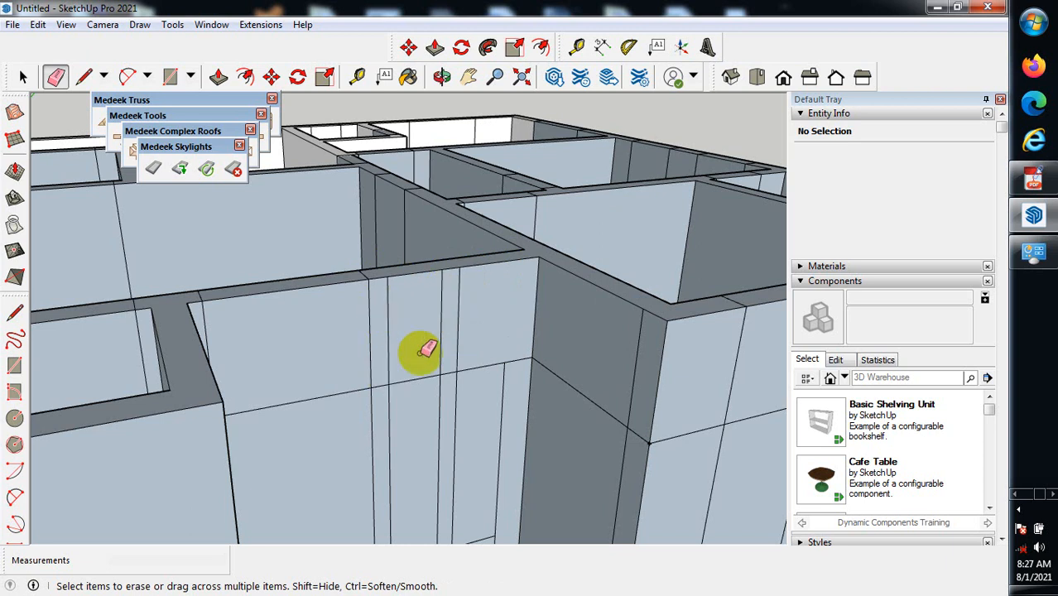
Erase the leftover lines below the sill of the opening nearest the recess's inner corner and the head line between it and the corner.
{"action": "scroll", "coordinate": [439, 284], "scroll_direction": "down", "scroll_amount": 2}
{"action": "scroll", "coordinate": [500, 513], "scroll_direction": "up", "scroll_amount": 1}
{"action": "mouse_move", "coordinate": [473, 524]}
{"action": "left_mouse_down"}
{"action": "mouse_move", "coordinate": [486, 512]}
{"action": "mouse_move", "coordinate": [434, 519]}
{"action": "left_mouse_up"}
{"action": "scroll", "coordinate": [462, 417], "scroll_direction": "down", "scroll_amount": 2}
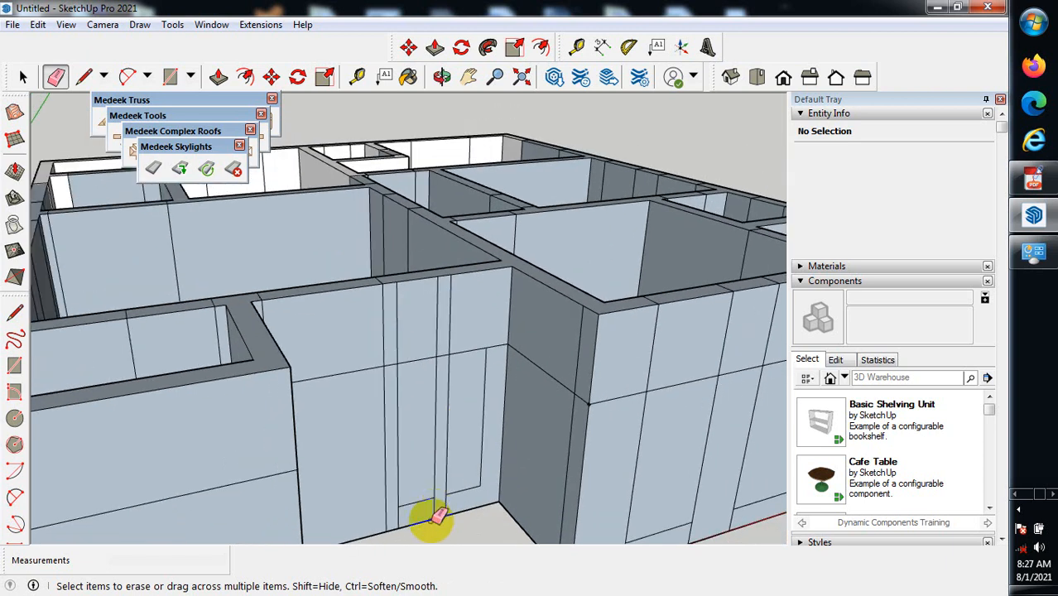
{"action": "scroll", "coordinate": [434, 507], "scroll_direction": "up", "scroll_amount": 1}
{"action": "scroll", "coordinate": [507, 327], "scroll_direction": "up", "scroll_amount": 1}
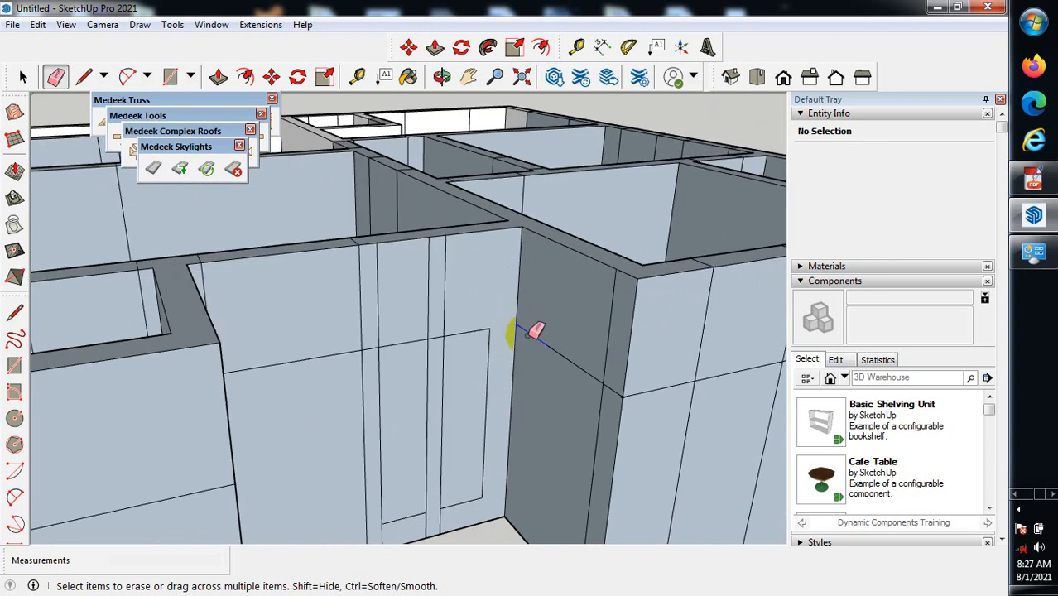
Erase the head line and vertical line on the recess's side wall, plus the front wall's head line between the corner and first opening.
{"action": "scroll", "coordinate": [614, 329], "scroll_direction": "down", "scroll_amount": 1}
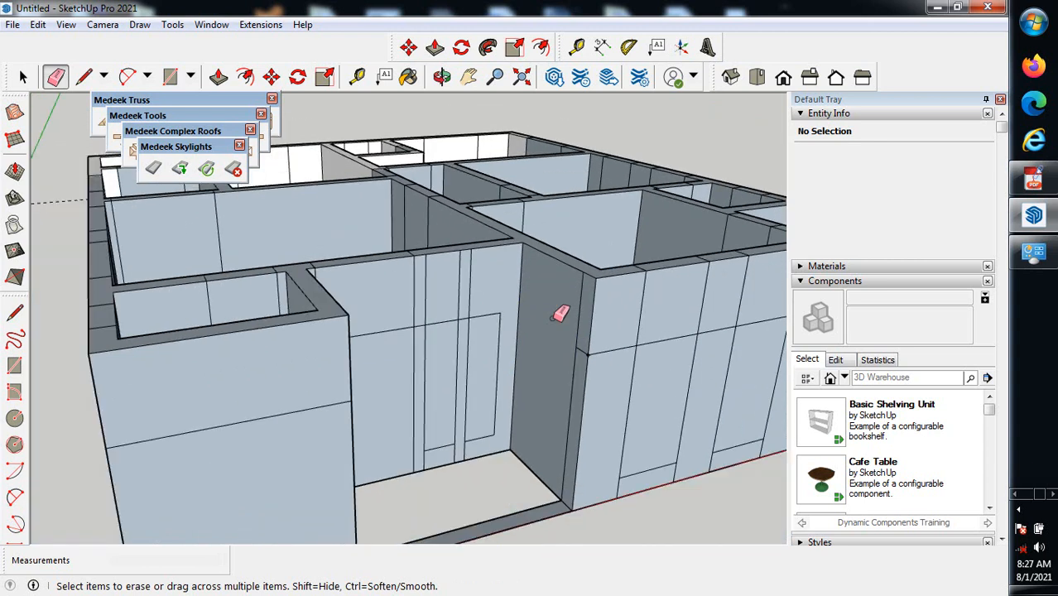
{"action": "scroll", "coordinate": [585, 312], "scroll_direction": "up", "scroll_amount": 1}
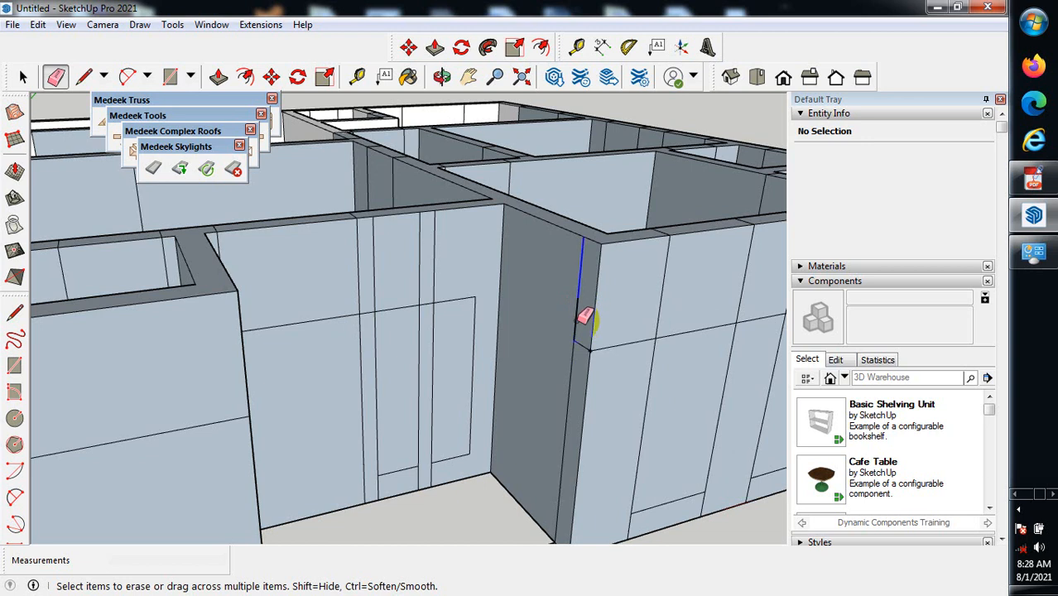
{"action": "left_click", "coordinate": [573, 355]}
{"action": "left_click", "coordinate": [611, 348]}
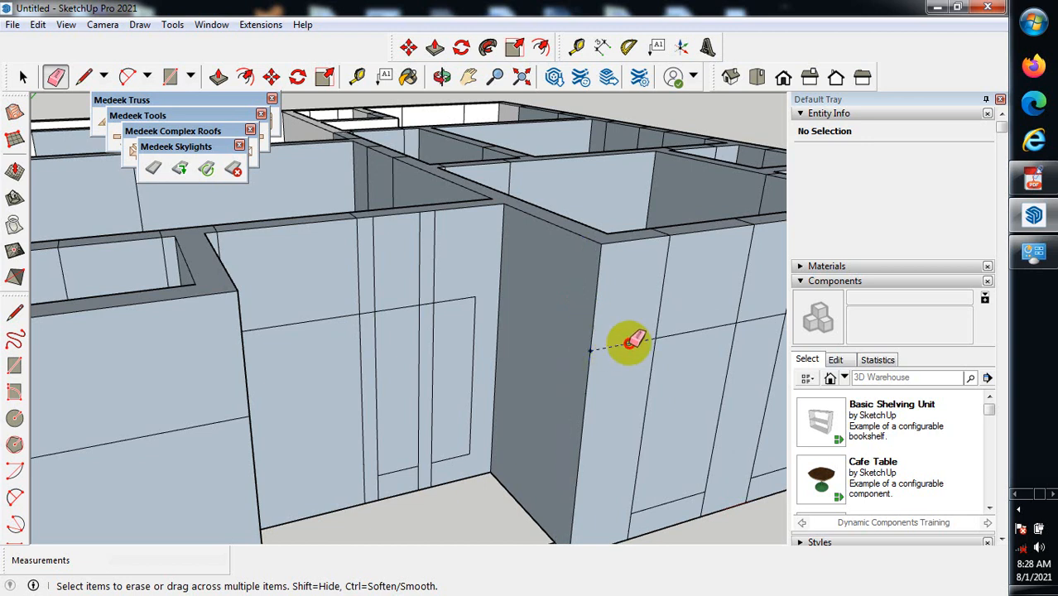
{"action": "scroll", "coordinate": [629, 344], "scroll_direction": "down", "scroll_amount": 5}
{"action": "scroll", "coordinate": [728, 320], "scroll_direction": "up", "scroll_amount": 2}
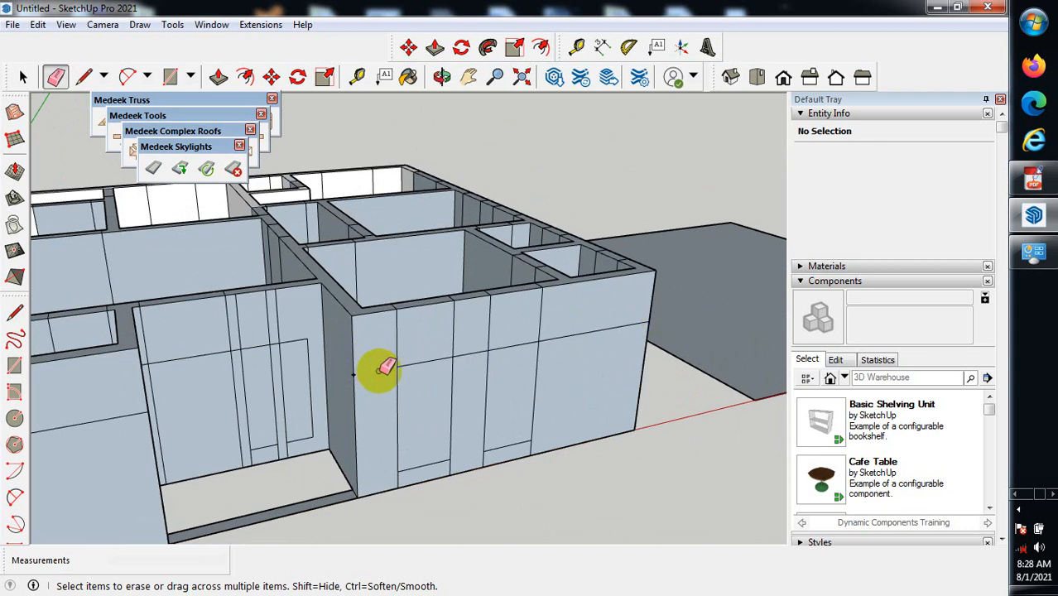
Erase the short guide-line pieces crossing the top of the front wall beside the recess.
{"action": "scroll", "coordinate": [389, 356], "scroll_direction": "up", "scroll_amount": 2}
{"action": "scroll", "coordinate": [399, 281], "scroll_direction": "up", "scroll_amount": 2}
{"action": "left_click", "coordinate": [396, 278]}
{"action": "scroll", "coordinate": [399, 288], "scroll_direction": "up", "scroll_amount": 2}
{"action": "left_click", "coordinate": [399, 291]}
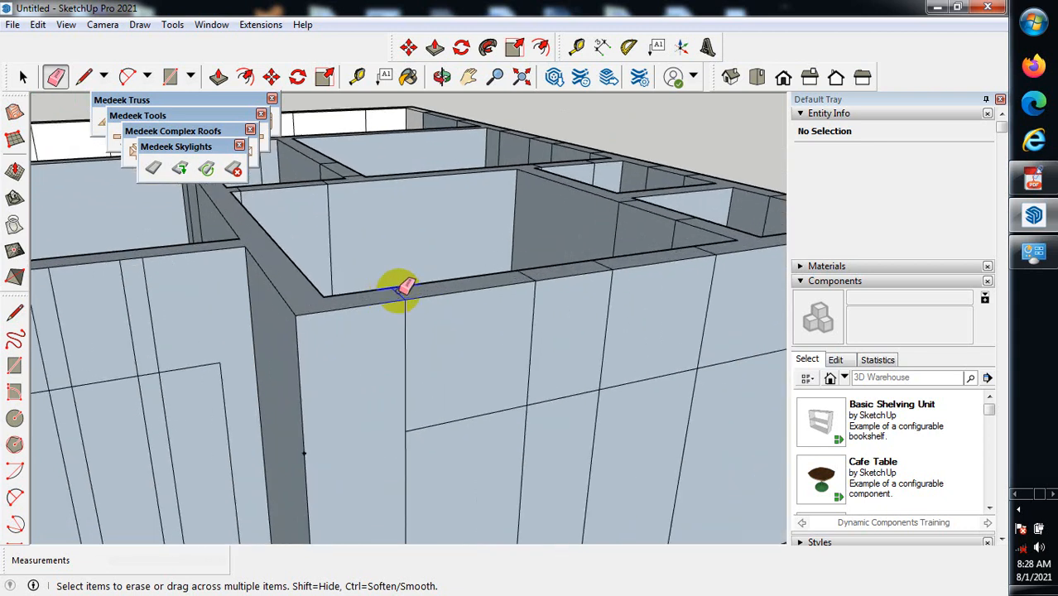
{"action": "scroll", "coordinate": [332, 370], "scroll_direction": "down", "scroll_amount": 1}
{"action": "mouse_move", "coordinate": [504, 342]}
{"action": "middle_mouse_down"}
{"action": "mouse_move", "coordinate": [472, 390]}
{"action": "mouse_move", "coordinate": [404, 415]}
{"action": "middle_mouse_up"}
{"action": "left_click_drag", "start_coordinate": [405, 424], "coordinate": [533, 389]}
{"action": "left_click_drag", "start_coordinate": [411, 414], "coordinate": [529, 393]}
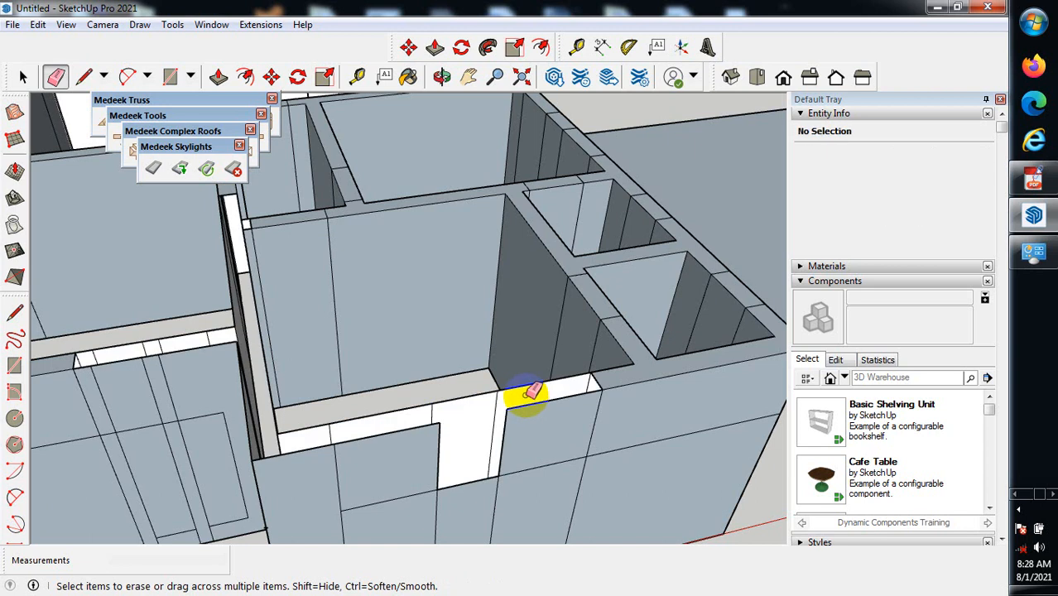
{"action": "mouse_move", "coordinate": [401, 419]}
{"action": "left_mouse_down"}
{"action": "mouse_move", "coordinate": [611, 374]}
{"action": "mouse_move", "coordinate": [584, 370]}
{"action": "left_mouse_up"}
Erase the front wall's vertical lines above the head line and the head-line pieces between and beyond its two openings.
{"action": "scroll", "coordinate": [562, 381], "scroll_direction": "down", "scroll_amount": 3}
{"action": "left_click_drag", "start_coordinate": [422, 434], "coordinate": [620, 393]}
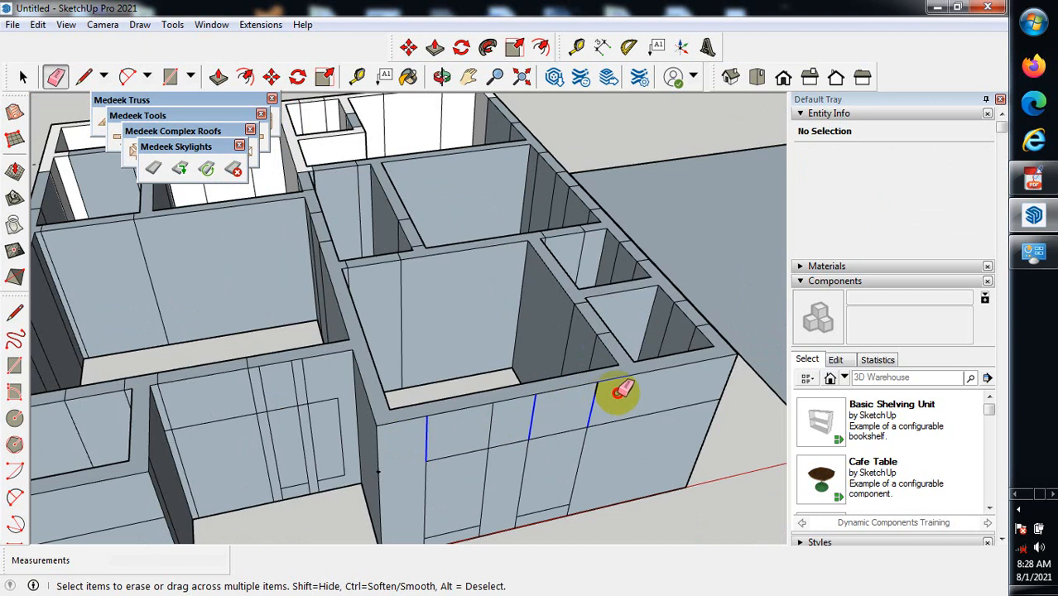
{"action": "left_click_drag", "start_coordinate": [488, 424], "coordinate": [514, 421]}
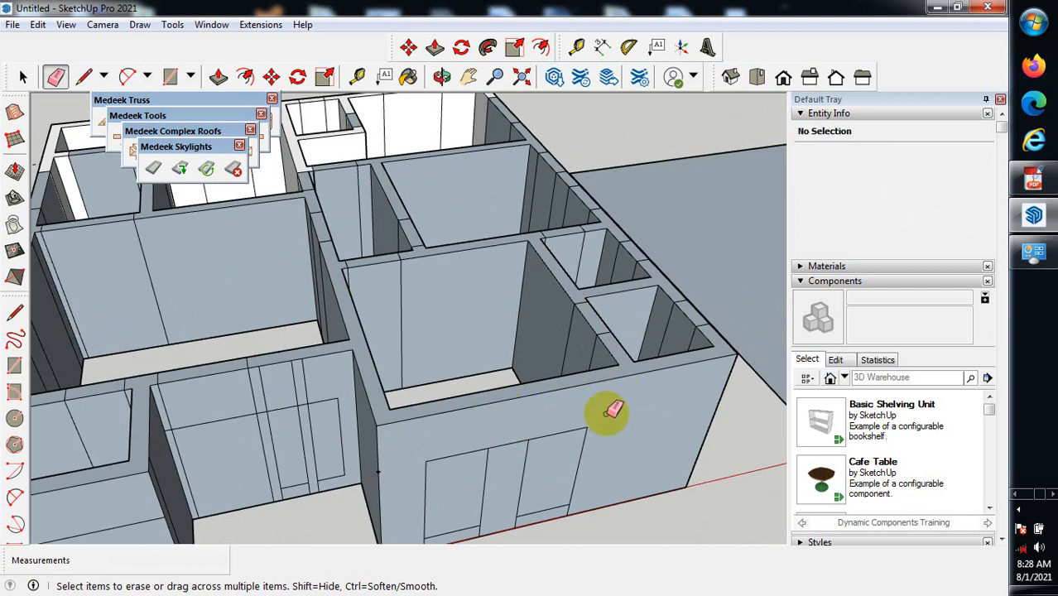
{"action": "scroll", "coordinate": [507, 460], "scroll_direction": "up", "scroll_amount": 2}
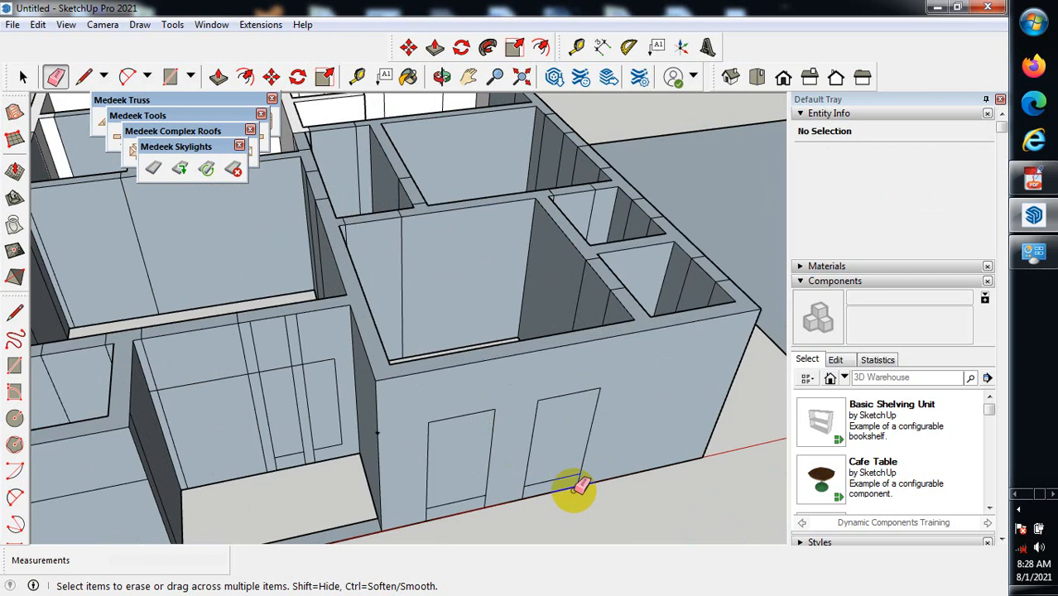
Erase the vertical line stubs below the sills of the front wall's two openings.
{"action": "scroll", "coordinate": [514, 465], "scroll_direction": "up", "scroll_amount": 3}
{"action": "scroll", "coordinate": [551, 438], "scroll_direction": "up", "scroll_amount": 5}
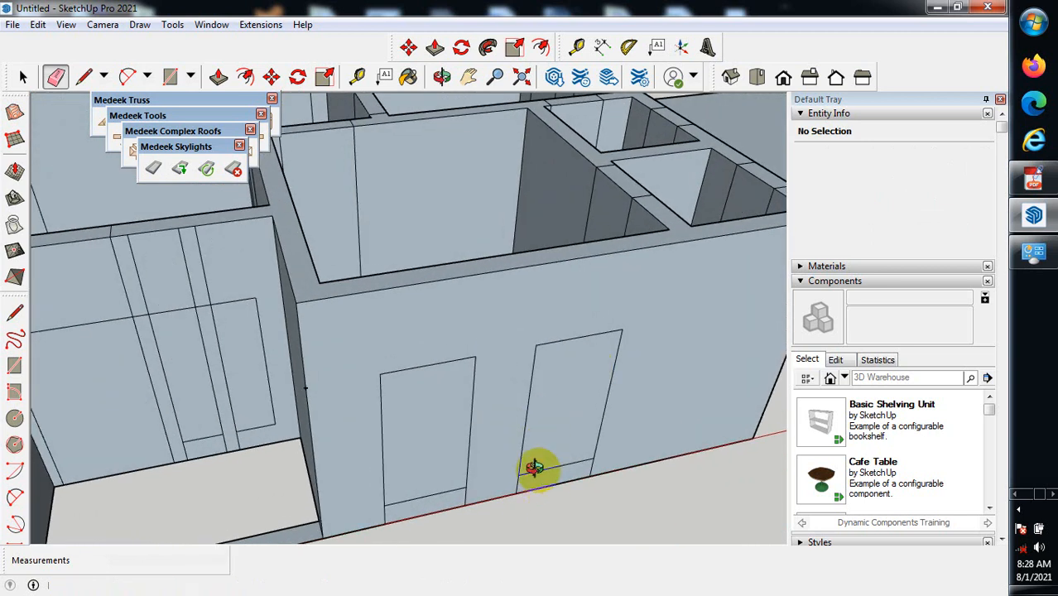
{"action": "mouse_move", "coordinate": [625, 423]}
{"action": "left_mouse_down"}
{"action": "mouse_move", "coordinate": [585, 442]}
{"action": "mouse_move", "coordinate": [447, 462]}
{"action": "left_mouse_up"}
{"action": "key", "text": "ctrl+z"}
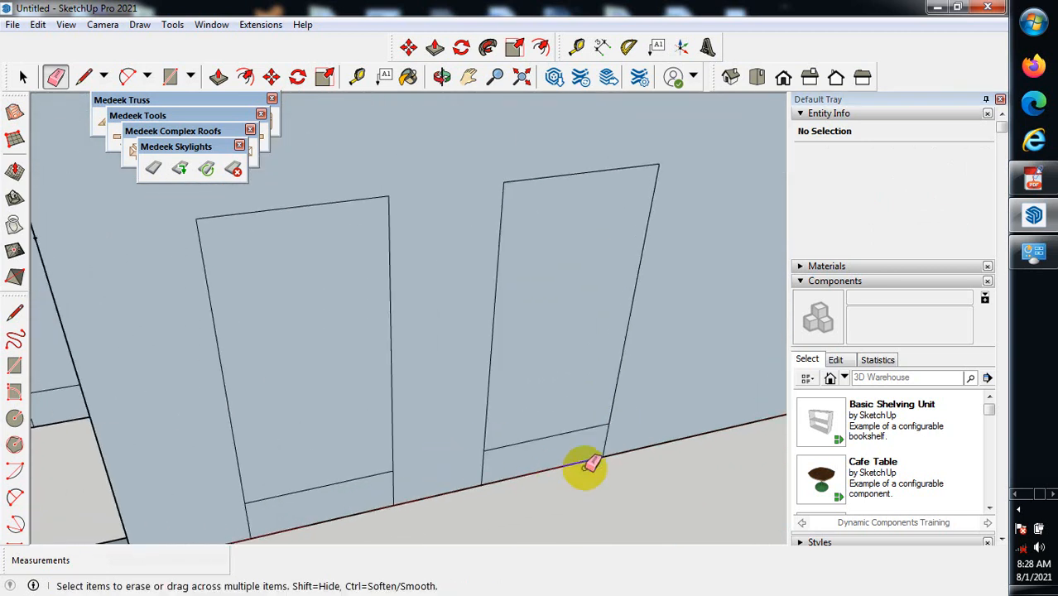
{"action": "left_click", "coordinate": [606, 437]}
{"action": "left_click", "coordinate": [484, 465]}
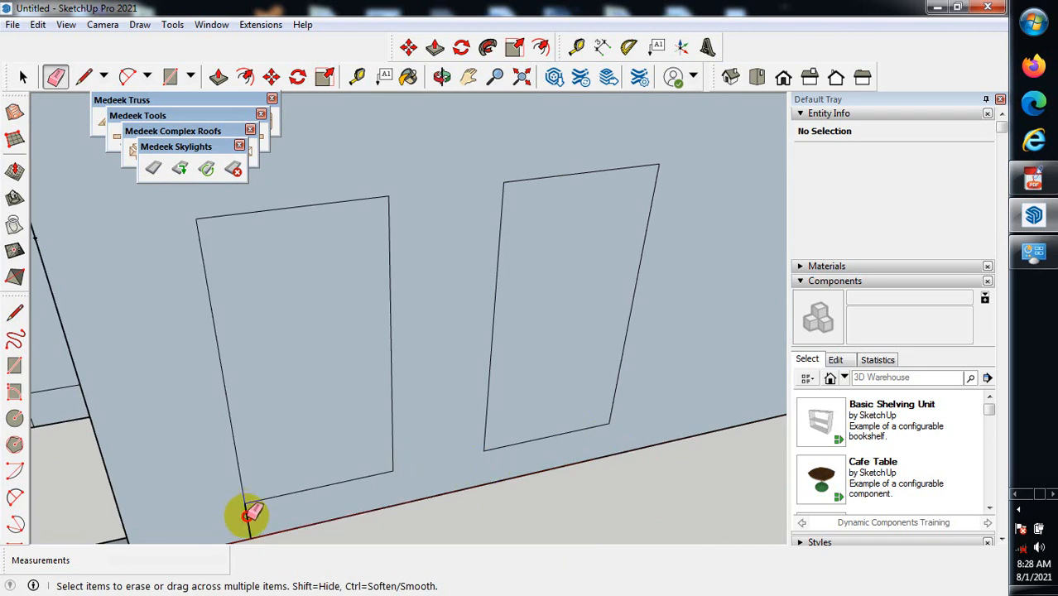
{"action": "scroll", "coordinate": [406, 338], "scroll_direction": "down", "scroll_amount": 5}
{"action": "scroll", "coordinate": [488, 360], "scroll_direction": "down", "scroll_amount": 3}
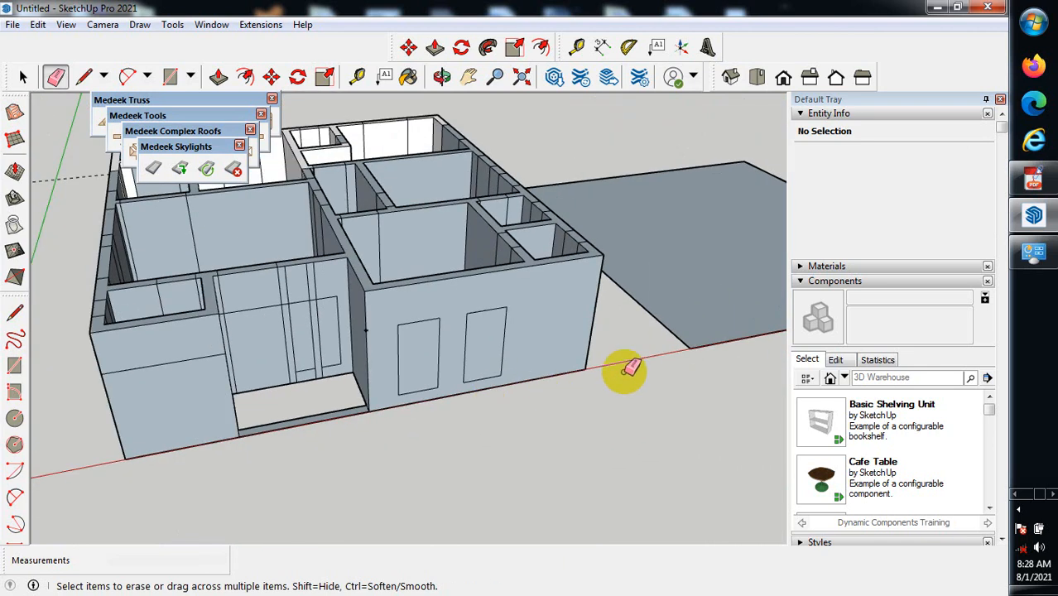
Erase the short line pieces crossing the top of the long side wall with five openings.
{"action": "middle_click_drag", "start_coordinate": [633, 368], "coordinate": [401, 421]}
{"action": "mouse_move", "coordinate": [348, 356]}
{"action": "middle_mouse_down"}
{"action": "mouse_move", "coordinate": [283, 288]}
{"action": "mouse_move", "coordinate": [298, 310]}
{"action": "middle_mouse_up"}
{"action": "scroll", "coordinate": [515, 371], "scroll_direction": "down", "scroll_amount": 4}
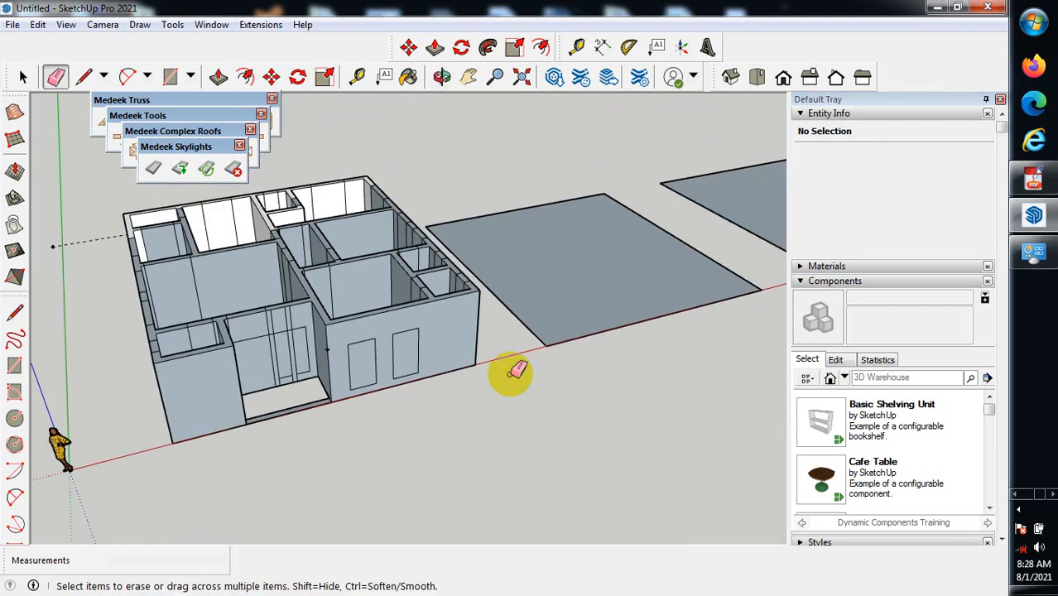
{"action": "middle_click_drag", "start_coordinate": [515, 371], "coordinate": [152, 405]}
{"action": "scroll", "coordinate": [473, 320], "scroll_direction": "up", "scroll_amount": 3}
{"action": "scroll", "coordinate": [484, 339], "scroll_direction": "up", "scroll_amount": 2}
{"action": "scroll", "coordinate": [372, 327], "scroll_direction": "up", "scroll_amount": 2}
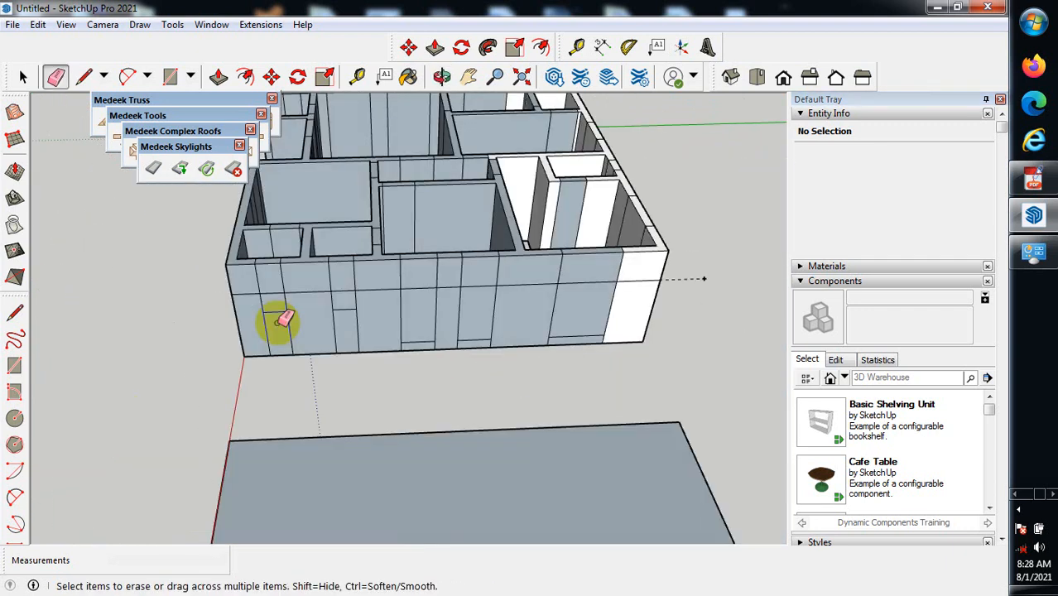
{"action": "scroll", "coordinate": [276, 314], "scroll_direction": "up", "scroll_amount": 2}
{"action": "scroll", "coordinate": [248, 265], "scroll_direction": "up", "scroll_amount": 2}
{"action": "middle_click_drag", "start_coordinate": [265, 277], "coordinate": [238, 293]}
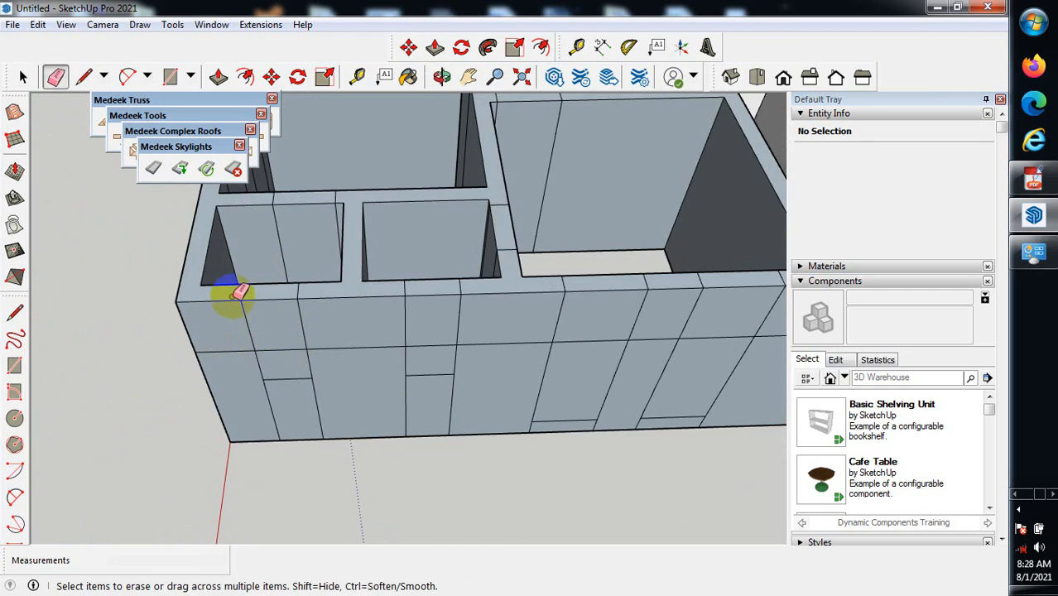
{"action": "left_click_drag", "start_coordinate": [238, 285], "coordinate": [679, 275]}
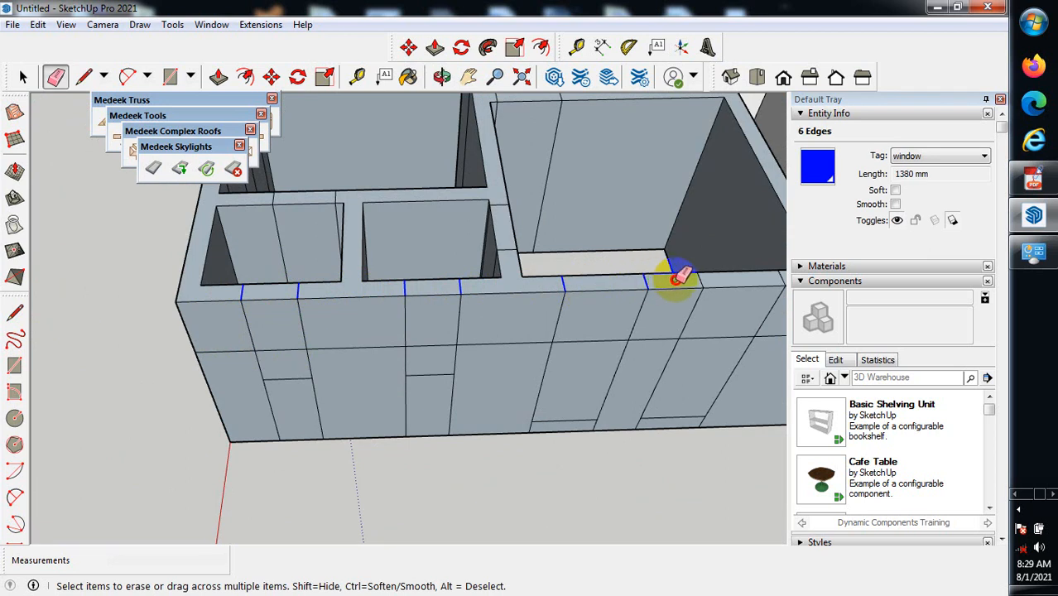
{"action": "left_click_drag", "start_coordinate": [714, 280], "coordinate": [784, 278]}
{"action": "scroll", "coordinate": [413, 282], "scroll_direction": "down", "scroll_amount": 5}
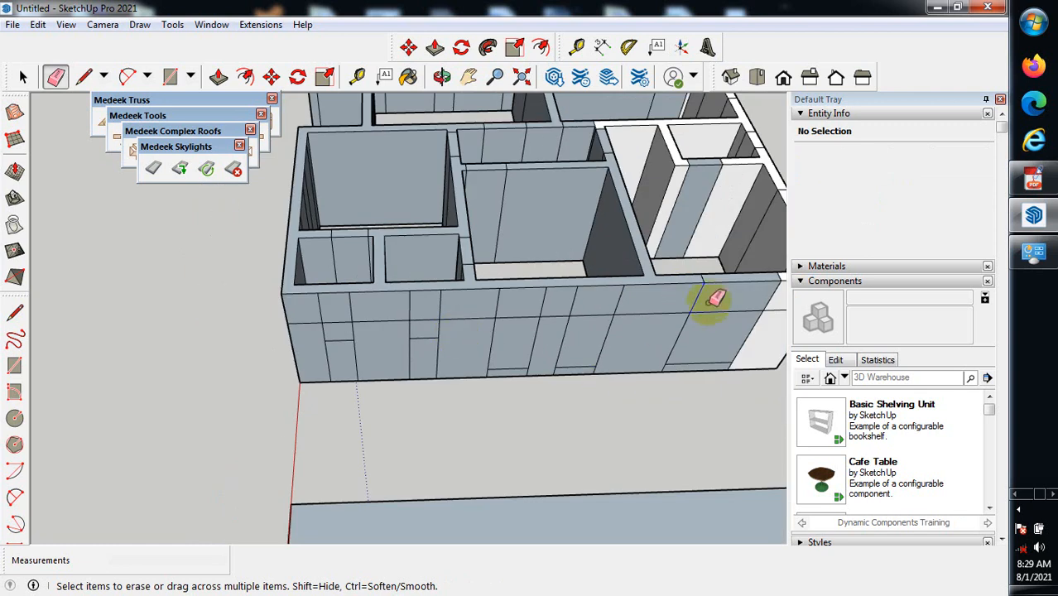
Erase the long side wall's vertical lines above the head line and the head-line piece running to the front corner.
{"action": "mouse_move", "coordinate": [714, 294]}
{"action": "left_mouse_down"}
{"action": "mouse_move", "coordinate": [314, 303]}
{"action": "mouse_move", "coordinate": [300, 350]}
{"action": "left_mouse_up"}
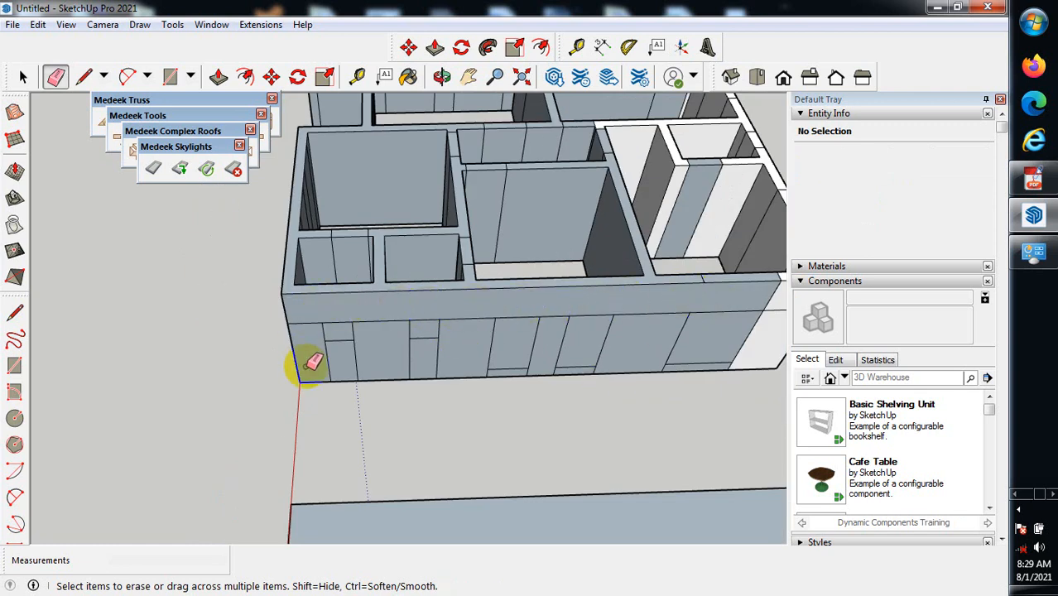
{"action": "scroll", "coordinate": [306, 354], "scroll_direction": "up", "scroll_amount": 3}
{"action": "mouse_move", "coordinate": [300, 303]}
{"action": "left_mouse_down"}
{"action": "mouse_move", "coordinate": [359, 314]}
{"action": "mouse_move", "coordinate": [397, 352]}
{"action": "left_mouse_up"}
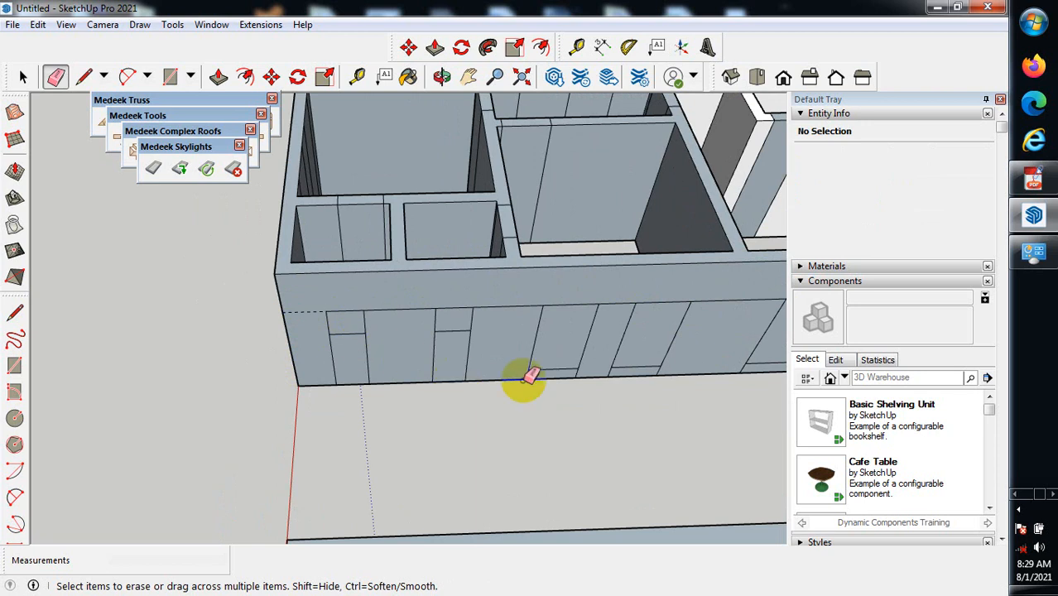
{"action": "scroll", "coordinate": [495, 379], "scroll_direction": "down", "scroll_amount": 3}
{"action": "scroll", "coordinate": [341, 331], "scroll_direction": "up", "scroll_amount": 3}
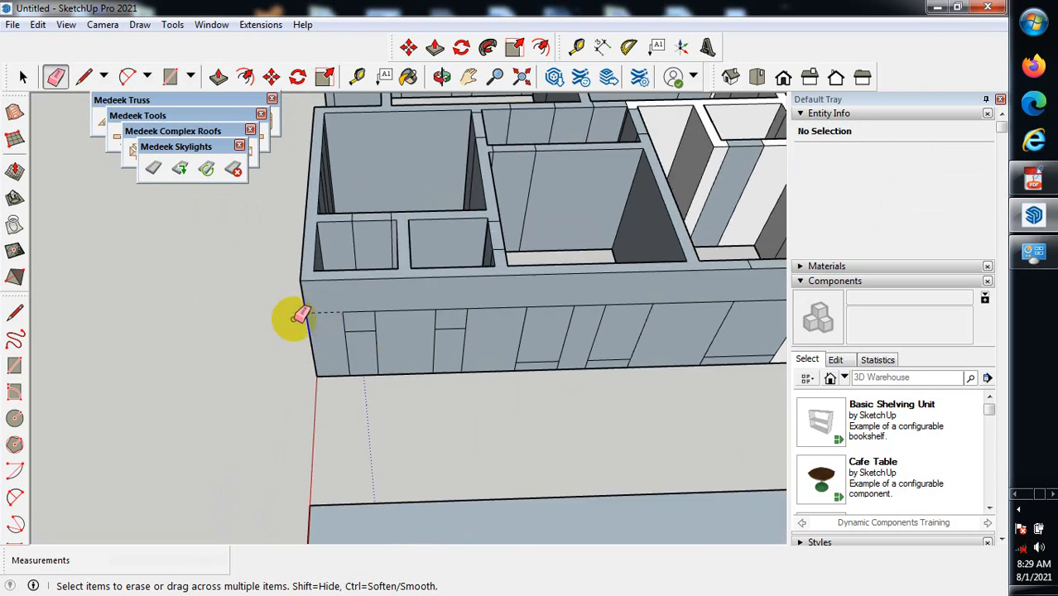
{"action": "scroll", "coordinate": [534, 352], "scroll_direction": "down", "scroll_amount": 3}
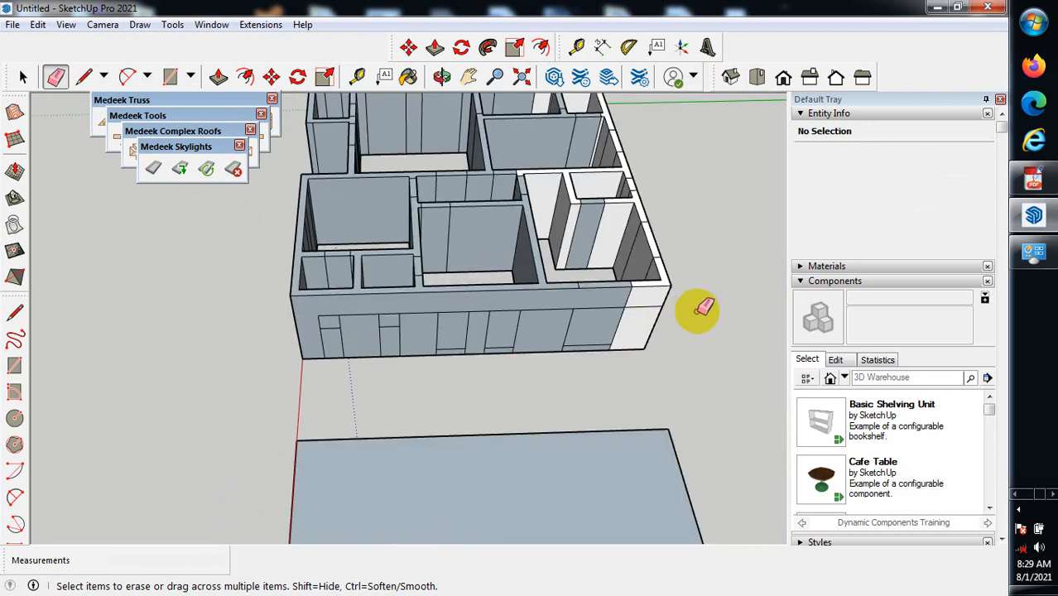
Erase the remaining vertical line above the last opening and the head line between that opening and the rear corner.
{"action": "scroll", "coordinate": [633, 342], "scroll_direction": "up", "scroll_amount": 2}
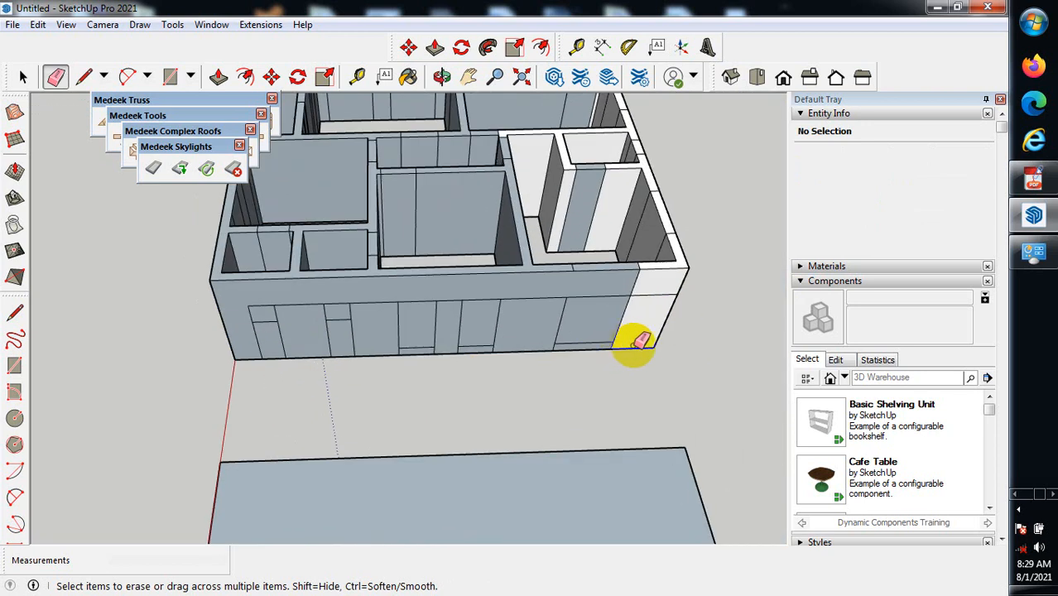
{"action": "scroll", "coordinate": [637, 283], "scroll_direction": "up", "scroll_amount": 2}
{"action": "left_click", "coordinate": [636, 272]}
{"action": "scroll", "coordinate": [571, 252], "scroll_direction": "down", "scroll_amount": 3}
{"action": "scroll", "coordinate": [632, 209], "scroll_direction": "up", "scroll_amount": 2}
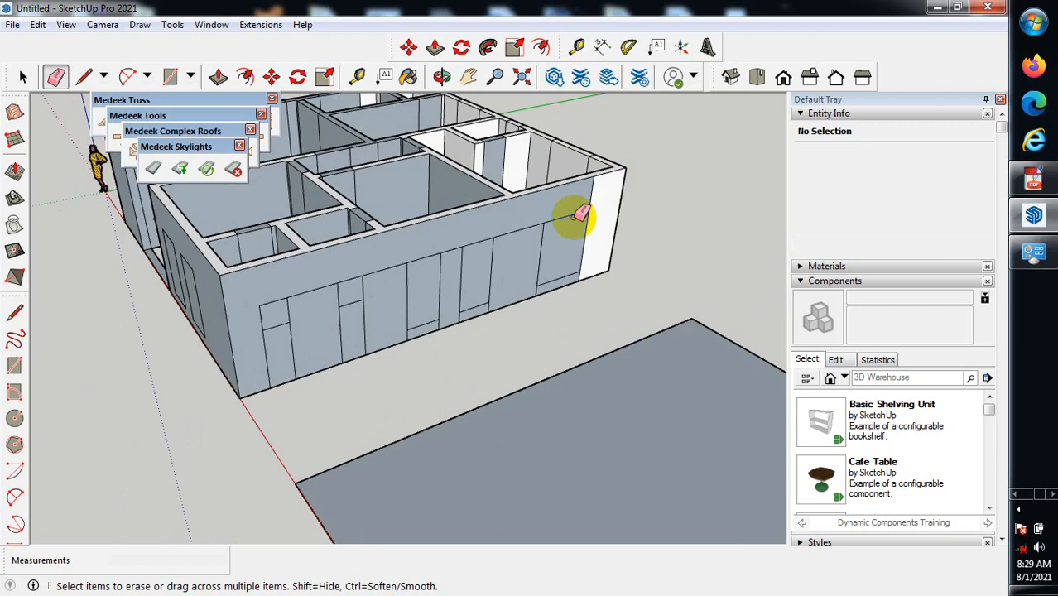
{"action": "scroll", "coordinate": [573, 283], "scroll_direction": "up", "scroll_amount": 5}
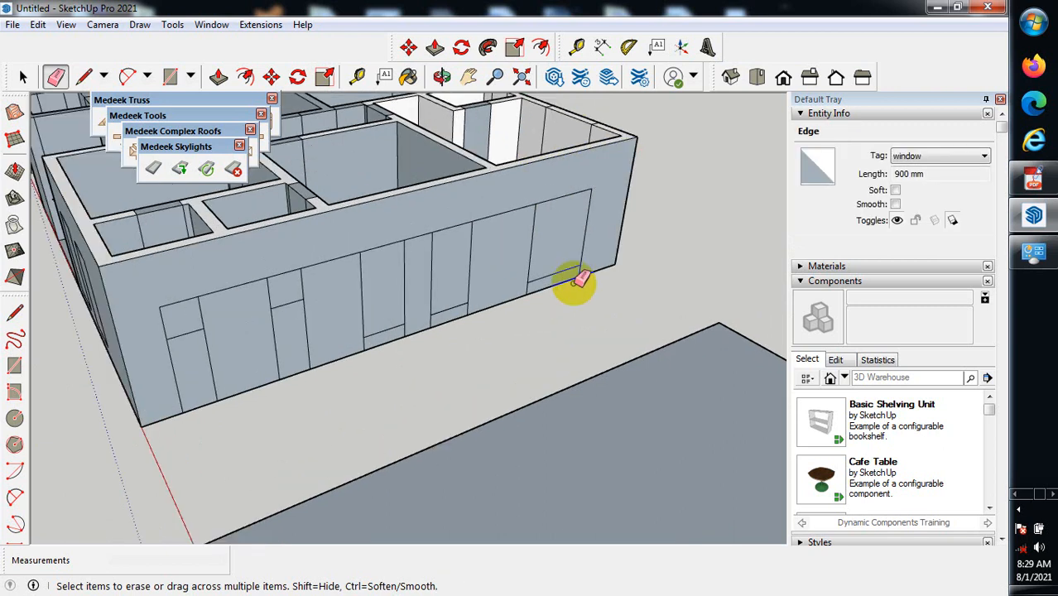
Erase the head-line pieces between the three tall openings and on to the nearest small opening of the side wall.
{"action": "left_click_drag", "start_coordinate": [472, 158], "coordinate": [435, 199]}
{"action": "mouse_move", "coordinate": [319, 201]}
{"action": "middle_mouse_down"}
{"action": "mouse_move", "coordinate": [466, 182]}
{"action": "mouse_move", "coordinate": [255, 219]}
{"action": "middle_mouse_up"}
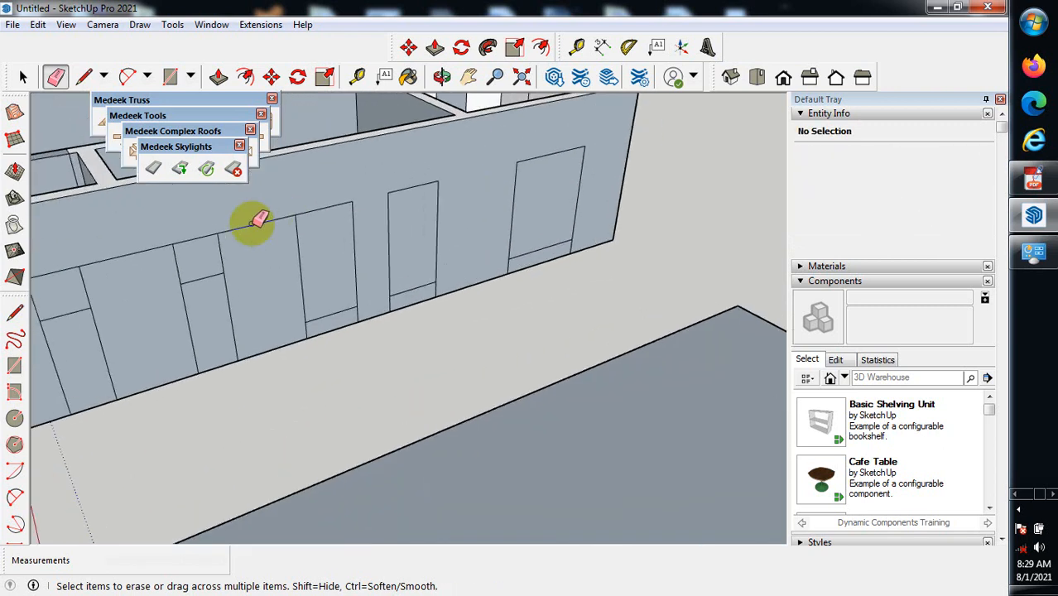
{"action": "scroll", "coordinate": [311, 241], "scroll_direction": "down", "scroll_amount": 3}
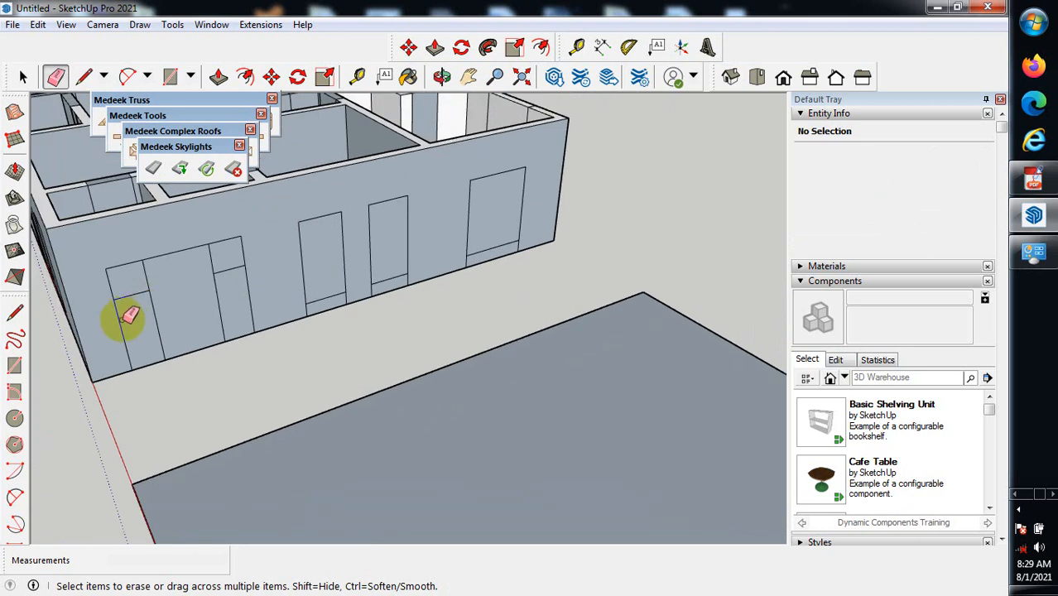
Erase the vertical lines below the sills of the two small side-wall openings and the head line between them.
{"action": "left_click", "coordinate": [128, 317]}
{"action": "left_click", "coordinate": [157, 313]}
{"action": "mouse_move", "coordinate": [170, 243]}
{"action": "left_mouse_down"}
{"action": "mouse_move", "coordinate": [265, 260]}
{"action": "mouse_move", "coordinate": [232, 299]}
{"action": "left_mouse_up"}
{"action": "left_click", "coordinate": [230, 299]}
Erase the vertical line stubs below the sills of the side wall's three tall openings.
{"action": "scroll", "coordinate": [498, 310], "scroll_direction": "up", "scroll_amount": 4}
{"action": "middle_click_drag", "start_coordinate": [498, 310], "coordinate": [557, 213]}
{"action": "scroll", "coordinate": [566, 207], "scroll_direction": "up", "scroll_amount": 2}
{"action": "left_click_drag", "start_coordinate": [562, 205], "coordinate": [173, 272]}
{"action": "scroll", "coordinate": [380, 316], "scroll_direction": "down", "scroll_amount": 8}
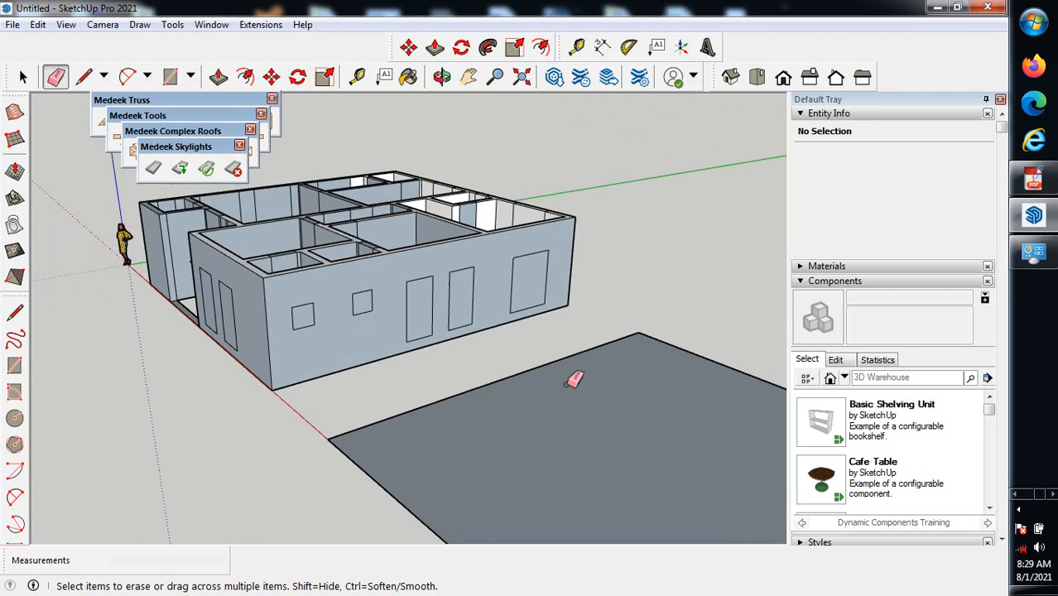
Erase the rear wall's vertical lines above the head line, plus the head-line pieces and dashed guide at its corners.
{"action": "middle_click_drag", "start_coordinate": [534, 299], "coordinate": [616, 271]}
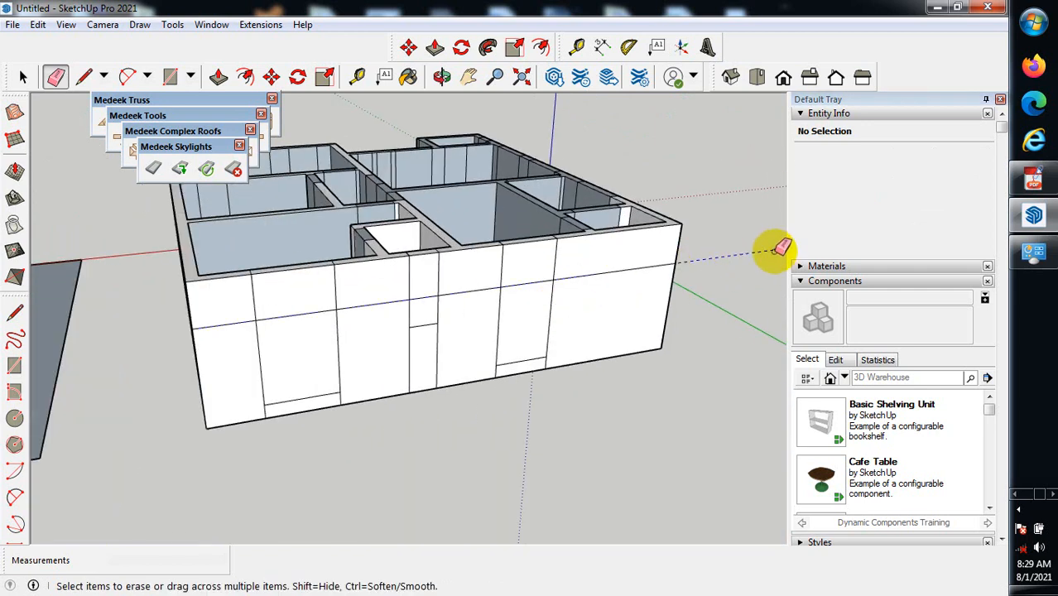
{"action": "mouse_move", "coordinate": [582, 258]}
{"action": "left_mouse_down"}
{"action": "mouse_move", "coordinate": [470, 265]}
{"action": "mouse_move", "coordinate": [324, 296]}
{"action": "mouse_move", "coordinate": [229, 293]}
{"action": "mouse_move", "coordinate": [307, 330]}
{"action": "left_mouse_up"}
{"action": "left_click_drag", "start_coordinate": [217, 314], "coordinate": [225, 339]}
Erase the vertical lines below the sills of the rear wall's three openings and the head line between the openings.
{"action": "middle_click_drag", "start_coordinate": [553, 266], "coordinate": [609, 283]}
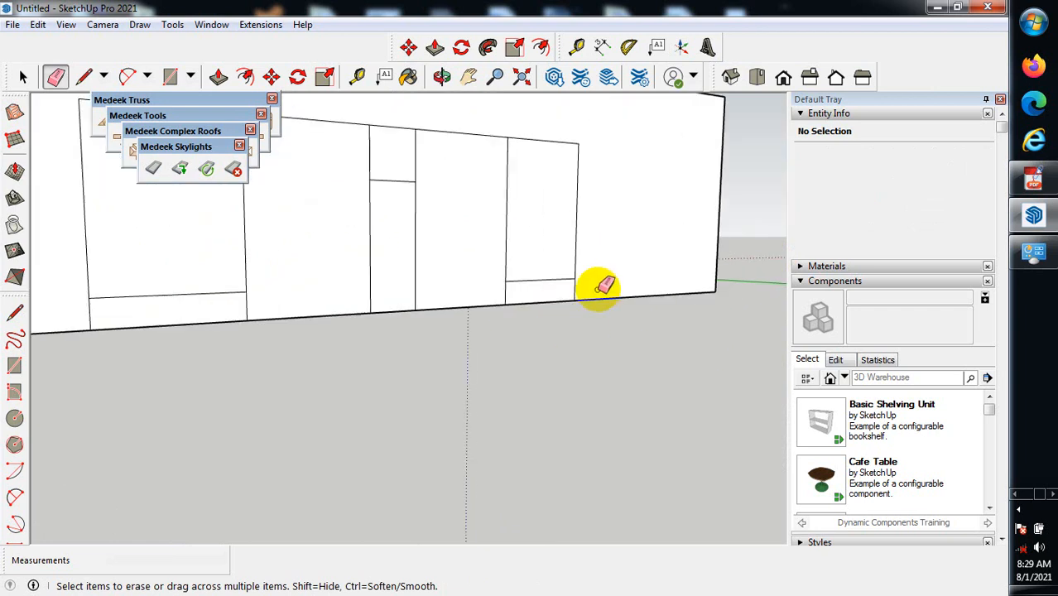
{"action": "mouse_move", "coordinate": [534, 289]}
{"action": "left_mouse_down"}
{"action": "mouse_move", "coordinate": [94, 313]}
{"action": "mouse_move", "coordinate": [227, 304]}
{"action": "left_mouse_up"}
{"action": "mouse_move", "coordinate": [226, 304]}
{"action": "middle_mouse_down"}
{"action": "mouse_move", "coordinate": [394, 390]}
{"action": "mouse_move", "coordinate": [362, 206]}
{"action": "middle_mouse_up"}
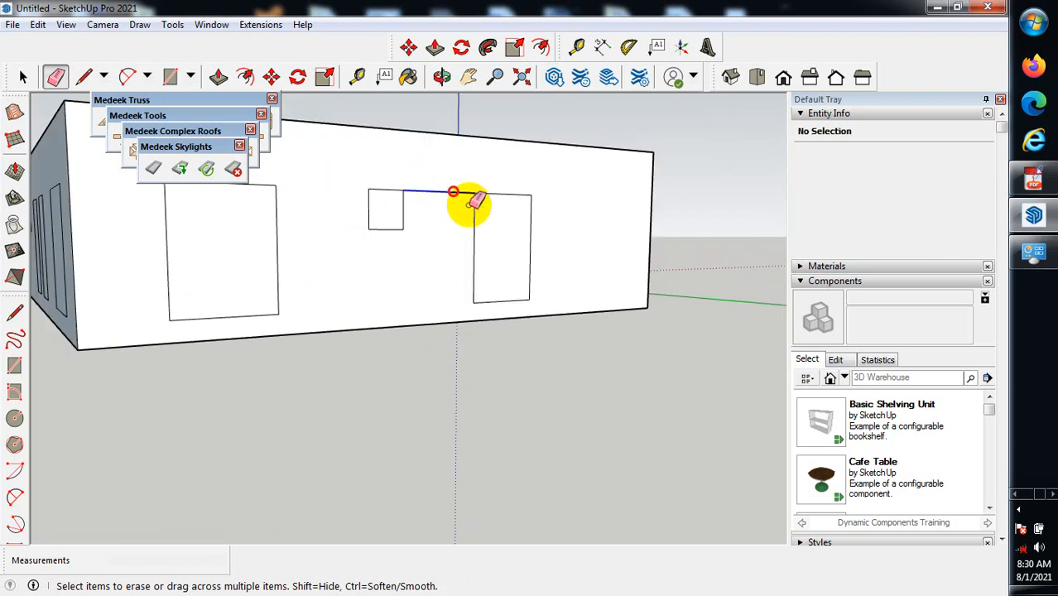
Erase the short line pieces crossing the top of the rear wall.
{"action": "middle_click_drag", "start_coordinate": [491, 267], "coordinate": [496, 456]}
{"action": "scroll", "coordinate": [362, 432], "scroll_direction": "up", "scroll_amount": 5}
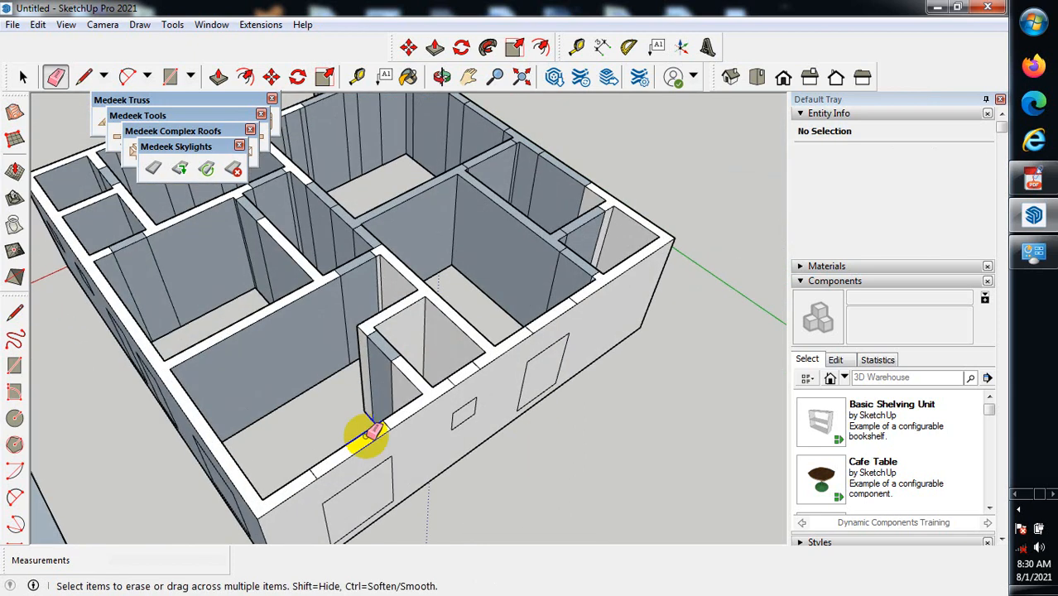
{"action": "left_click_drag", "start_coordinate": [308, 473], "coordinate": [410, 420]}
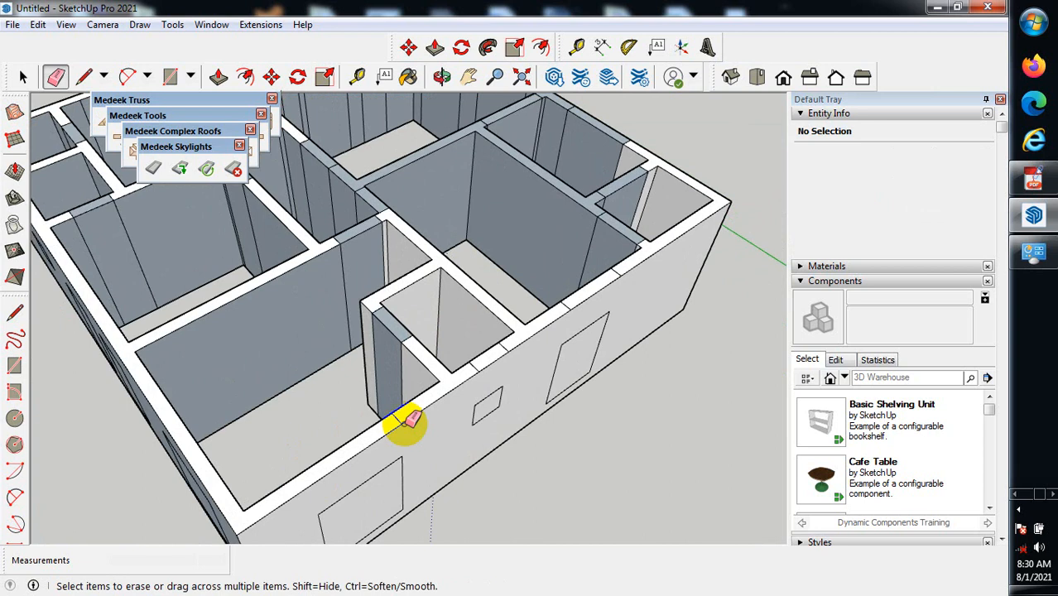
{"action": "left_click", "coordinate": [472, 367]}
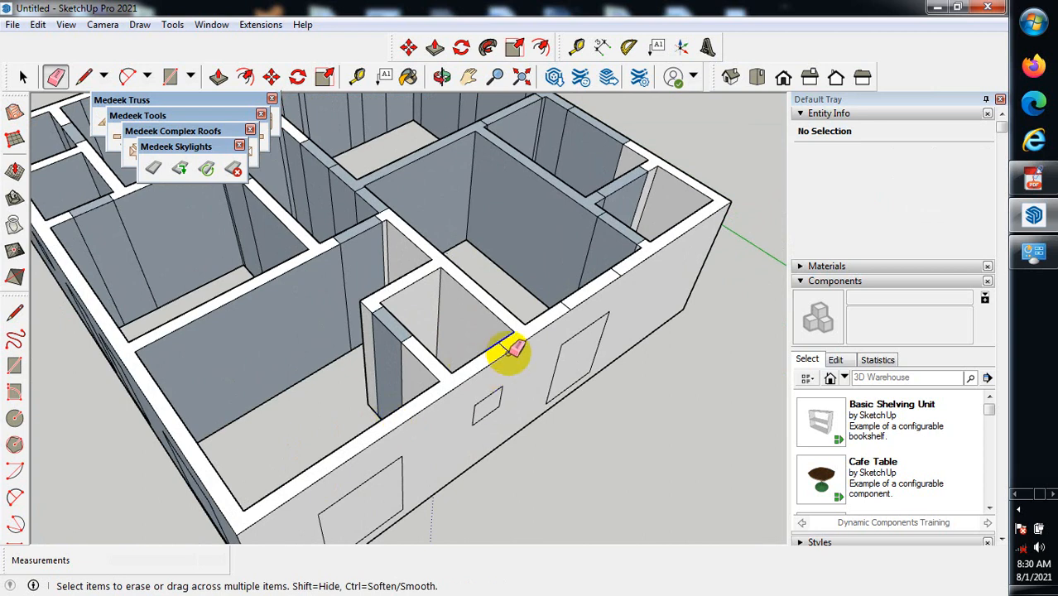
{"action": "left_click_drag", "start_coordinate": [509, 343], "coordinate": [640, 273]}
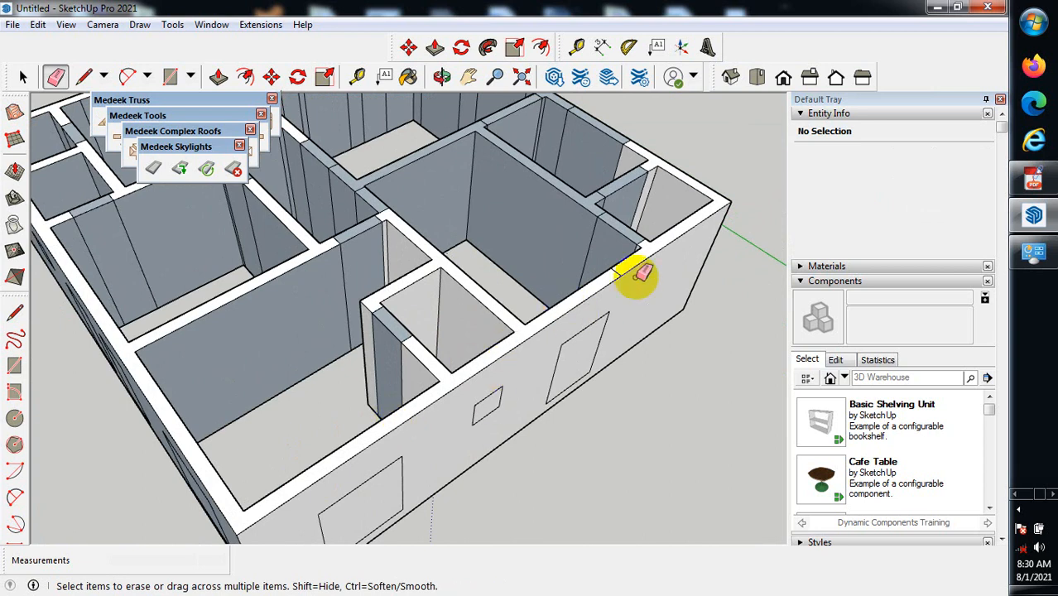
{"action": "scroll", "coordinate": [626, 338], "scroll_direction": "down", "scroll_amount": 3}
Examine the wall tops and outer walls around the house for remaining construction lines.
{"action": "middle_click_drag", "start_coordinate": [626, 338], "coordinate": [507, 293]}
{"action": "scroll", "coordinate": [506, 294], "scroll_direction": "up", "scroll_amount": 2}
{"action": "scroll", "coordinate": [413, 236], "scroll_direction": "down", "scroll_amount": 3}
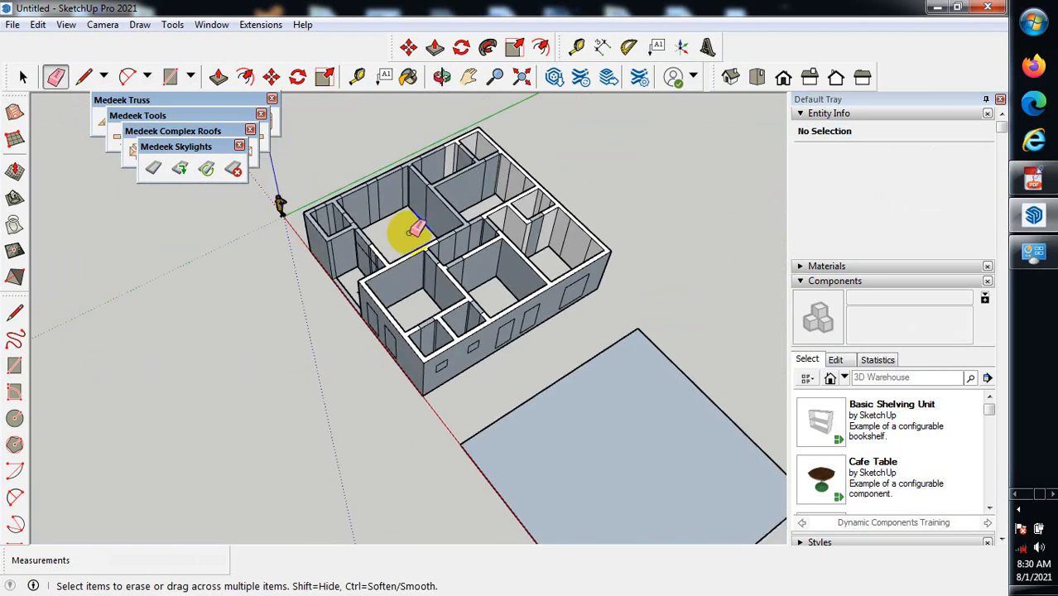
{"action": "scroll", "coordinate": [394, 199], "scroll_direction": "up", "scroll_amount": 6}
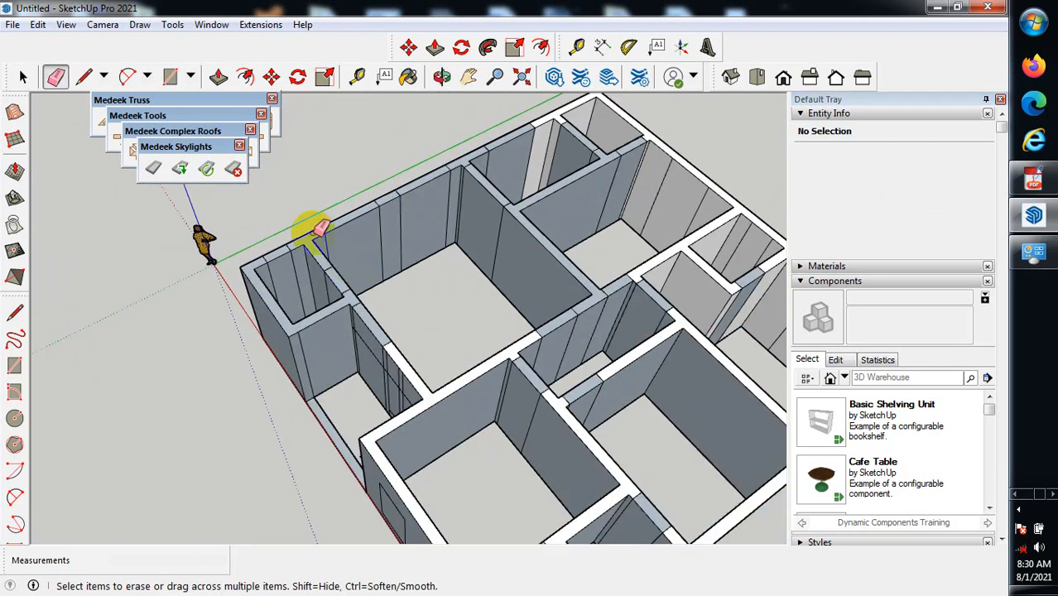
{"action": "scroll", "coordinate": [318, 229], "scroll_direction": "up", "scroll_amount": 5}
{"action": "scroll", "coordinate": [517, 330], "scroll_direction": "down", "scroll_amount": 2}
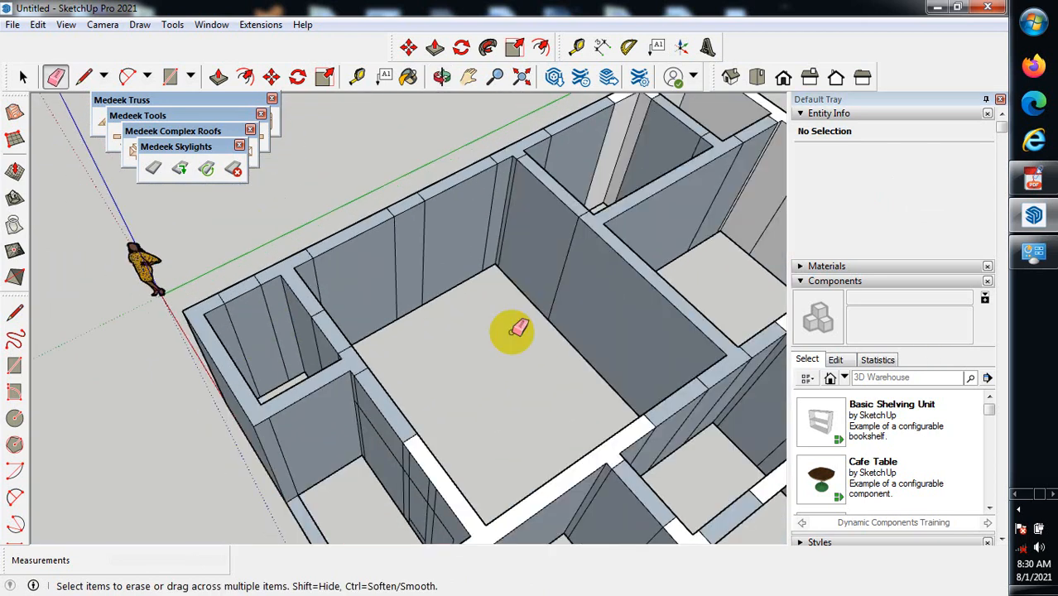
{"action": "scroll", "coordinate": [517, 329], "scroll_direction": "down", "scroll_amount": 3}
{"action": "scroll", "coordinate": [456, 307], "scroll_direction": "down", "scroll_amount": 2}
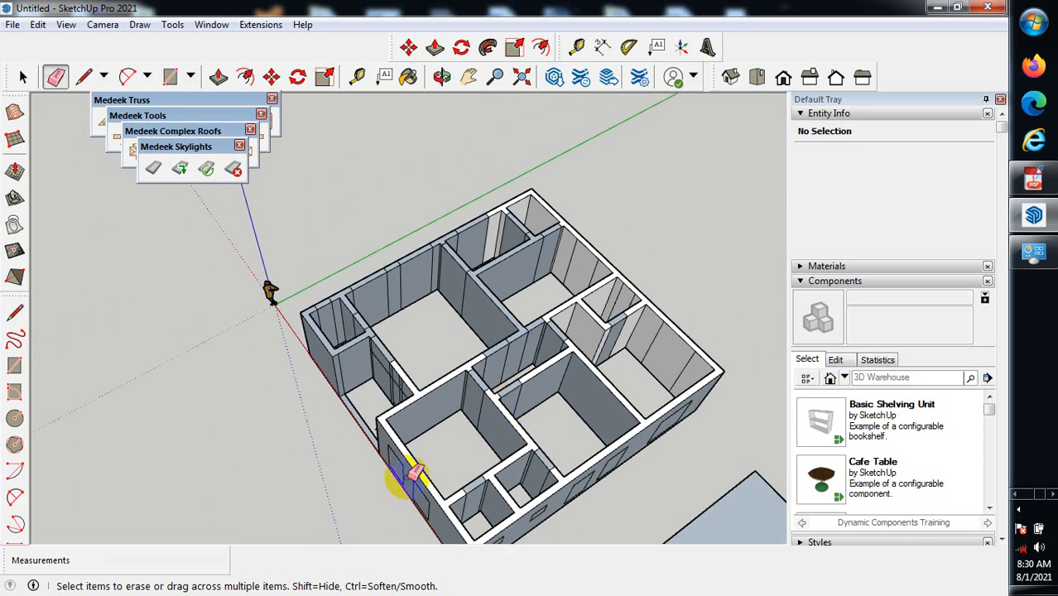
Erase the vertical construction lines from the inner face of the outer wall in the large room.
{"action": "scroll", "coordinate": [412, 473], "scroll_direction": "up", "scroll_amount": 4}
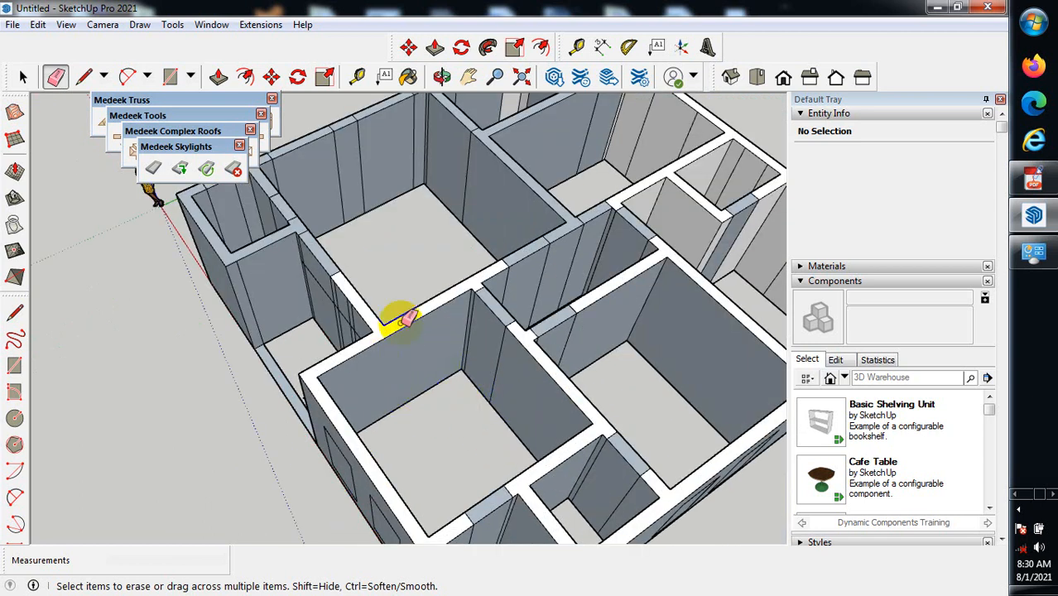
{"action": "scroll", "coordinate": [385, 356], "scroll_direction": "down", "scroll_amount": 5}
{"action": "mouse_move", "coordinate": [394, 455]}
{"action": "middle_mouse_down"}
{"action": "mouse_move", "coordinate": [397, 468]}
{"action": "mouse_move", "coordinate": [673, 360]}
{"action": "middle_mouse_up"}
{"action": "scroll", "coordinate": [495, 376], "scroll_direction": "up", "scroll_amount": 4}
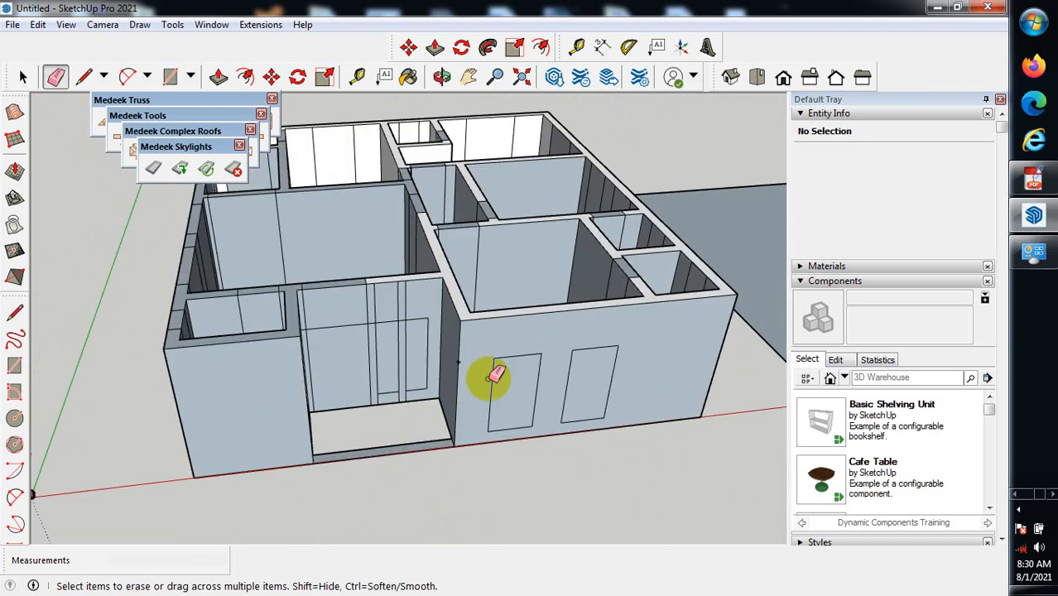
{"action": "scroll", "coordinate": [492, 379], "scroll_direction": "up", "scroll_amount": 2}
{"action": "mouse_move", "coordinate": [512, 379]}
{"action": "middle_mouse_down"}
{"action": "mouse_move", "coordinate": [292, 503]}
{"action": "mouse_move", "coordinate": [206, 486]}
{"action": "mouse_move", "coordinate": [132, 446]}
{"action": "middle_mouse_up"}
{"action": "scroll", "coordinate": [269, 318], "scroll_direction": "up", "scroll_amount": 2}
{"action": "mouse_move", "coordinate": [277, 315]}
{"action": "middle_mouse_down"}
{"action": "mouse_move", "coordinate": [145, 405]}
{"action": "mouse_move", "coordinate": [283, 255]}
{"action": "middle_mouse_up"}
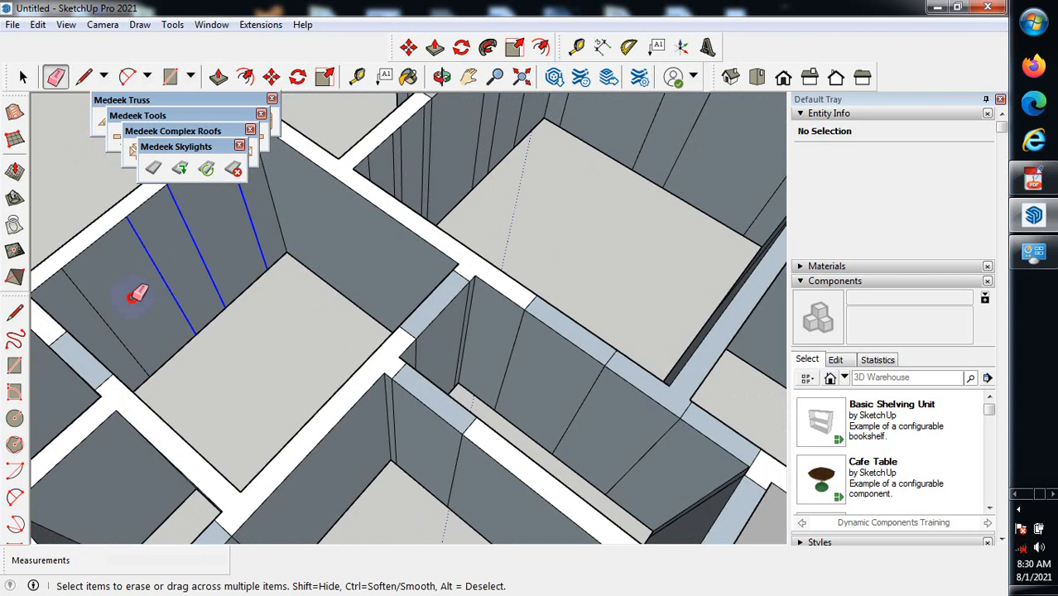
Erase the vertical lines inside the small corner room's outer wall and the short lines crossing its wall top.
{"action": "middle_click_drag", "start_coordinate": [106, 314], "coordinate": [397, 302]}
{"action": "middle_click_drag", "start_coordinate": [354, 330], "coordinate": [277, 197]}
{"action": "scroll", "coordinate": [316, 300], "scroll_direction": "up", "scroll_amount": 5}
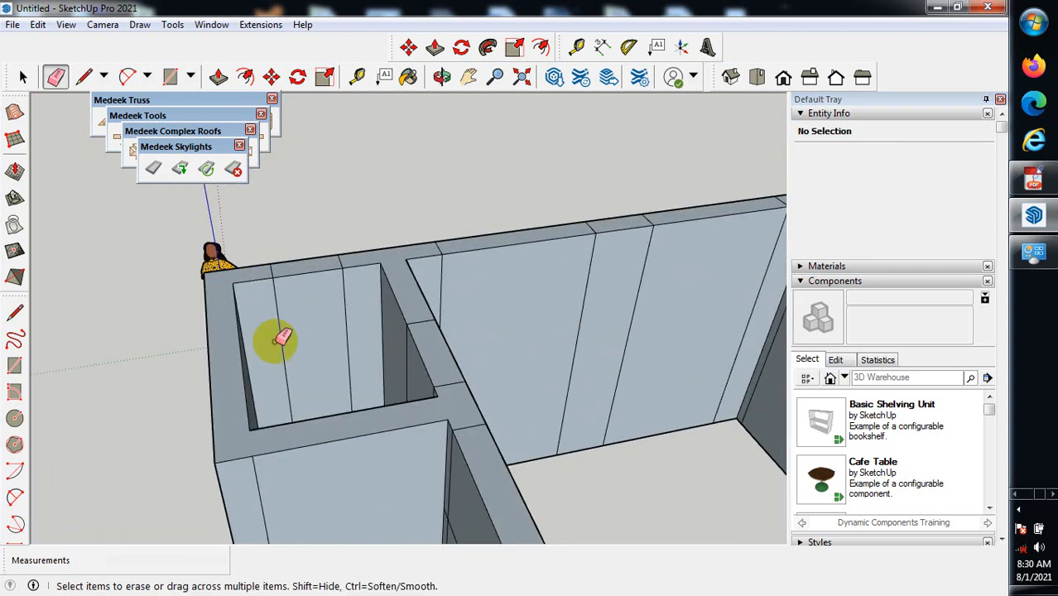
{"action": "middle_click_drag", "start_coordinate": [159, 379], "coordinate": [462, 355]}
{"action": "scroll", "coordinate": [406, 241], "scroll_direction": "up", "scroll_amount": 5}
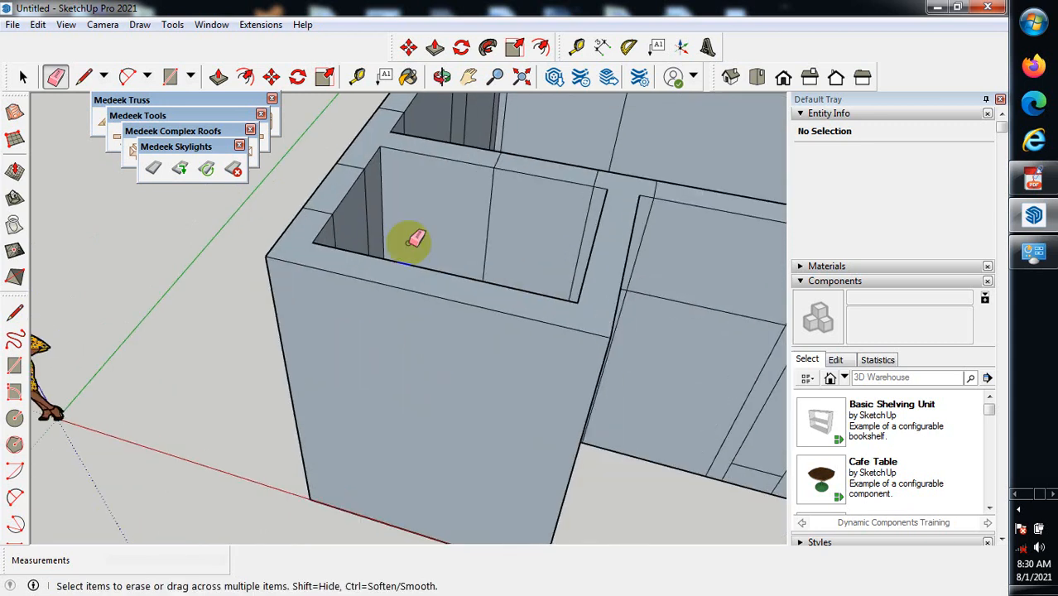
{"action": "left_click_drag", "start_coordinate": [279, 273], "coordinate": [285, 239]}
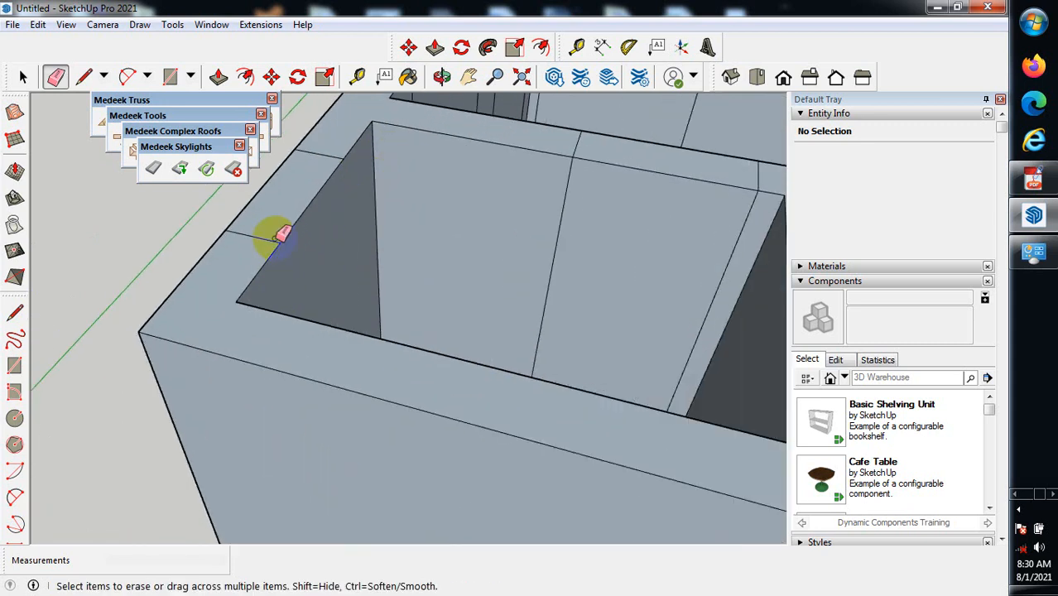
{"action": "left_click", "coordinate": [267, 239]}
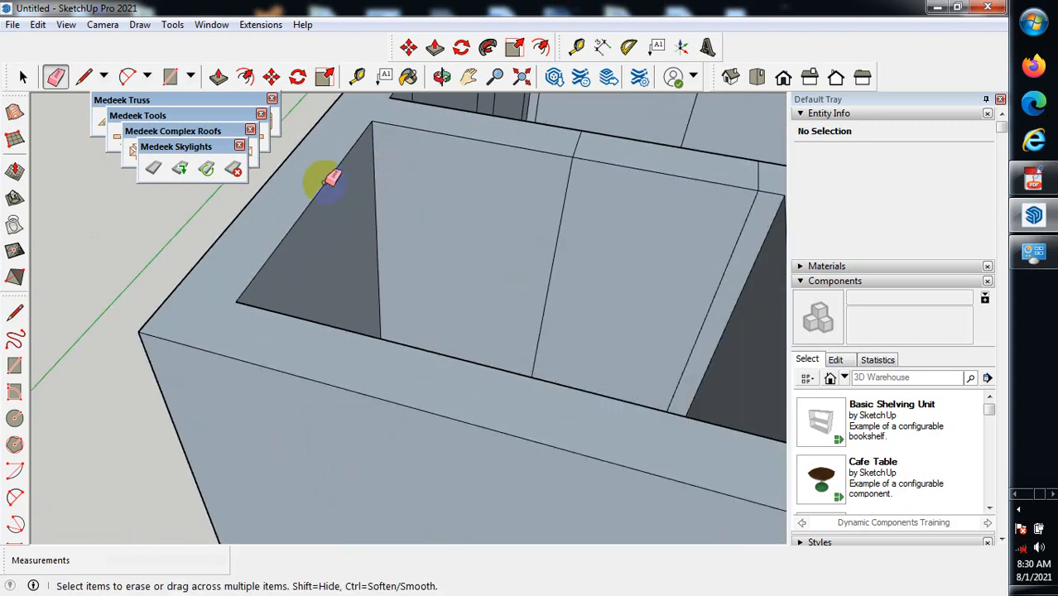
Erase the vertical lines above the head line on the side wall beside the green axis.
{"action": "scroll", "coordinate": [224, 276], "scroll_direction": "down", "scroll_amount": 3}
{"action": "mouse_move", "coordinate": [224, 277]}
{"action": "middle_mouse_down"}
{"action": "mouse_move", "coordinate": [694, 283]}
{"action": "mouse_move", "coordinate": [668, 251]}
{"action": "middle_mouse_up"}
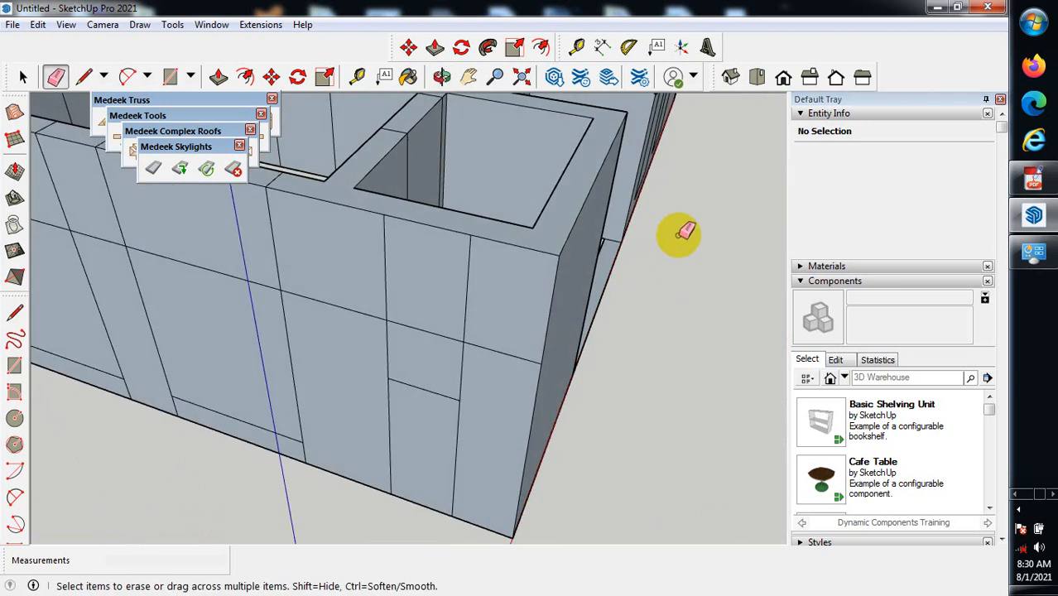
{"action": "scroll", "coordinate": [683, 240], "scroll_direction": "down", "scroll_amount": 5}
{"action": "scroll", "coordinate": [523, 315], "scroll_direction": "up", "scroll_amount": 1}
{"action": "mouse_move", "coordinate": [469, 325]}
{"action": "middle_mouse_down"}
{"action": "mouse_move", "coordinate": [489, 212]}
{"action": "mouse_move", "coordinate": [588, 211]}
{"action": "mouse_move", "coordinate": [677, 169]}
{"action": "middle_mouse_up"}
{"action": "left_click_drag", "start_coordinate": [675, 173], "coordinate": [243, 215]}
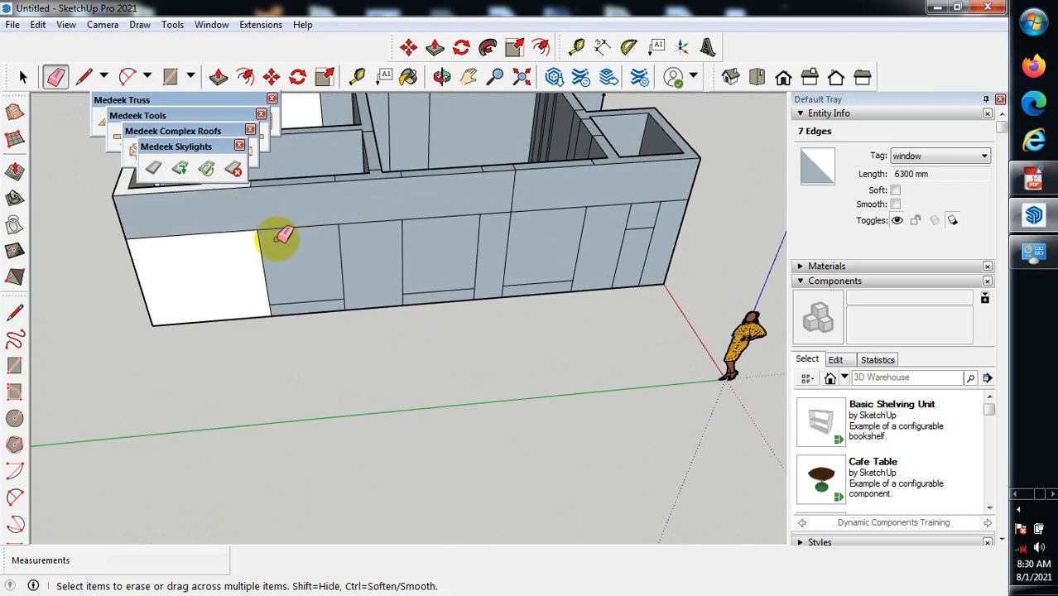
Erase the vertical line pieces below the window sills along the side wall beside the green axis.
{"action": "scroll", "coordinate": [654, 276], "scroll_direction": "up", "scroll_amount": 1}
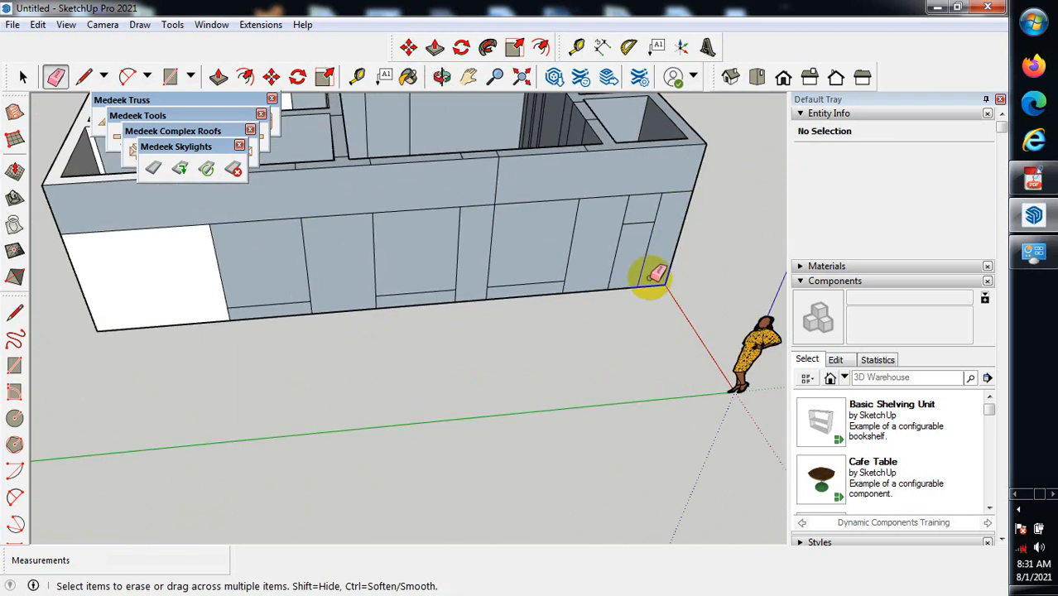
{"action": "scroll", "coordinate": [650, 285], "scroll_direction": "up", "scroll_amount": 1}
{"action": "middle_click_drag", "start_coordinate": [548, 324], "coordinate": [637, 238]}
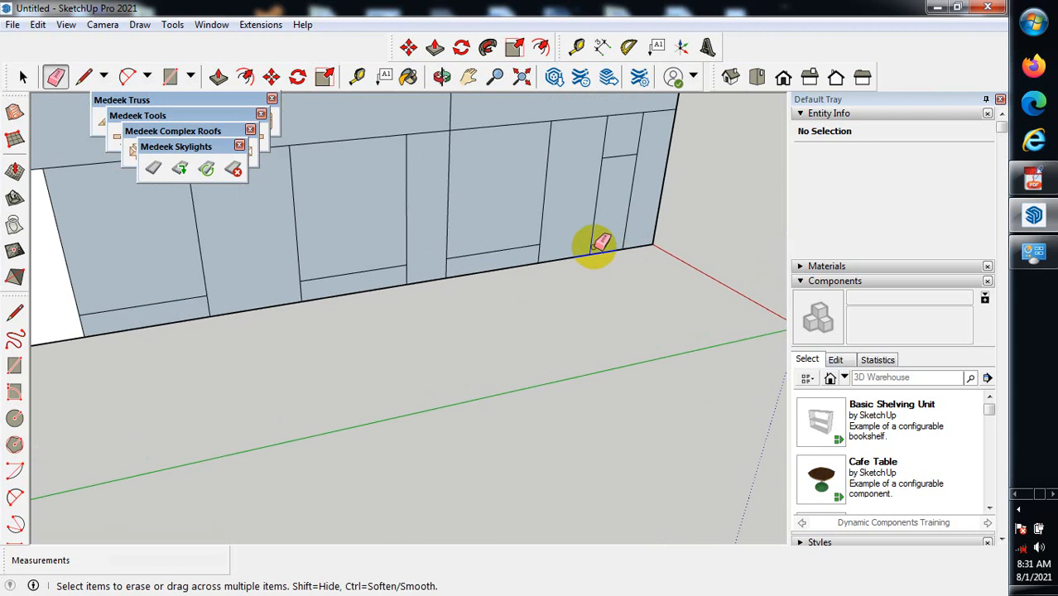
{"action": "scroll", "coordinate": [664, 229], "scroll_direction": "down", "scroll_amount": 3}
{"action": "middle_click_drag", "start_coordinate": [510, 295], "coordinate": [608, 227]}
{"action": "scroll", "coordinate": [627, 198], "scroll_direction": "up", "scroll_amount": 3}
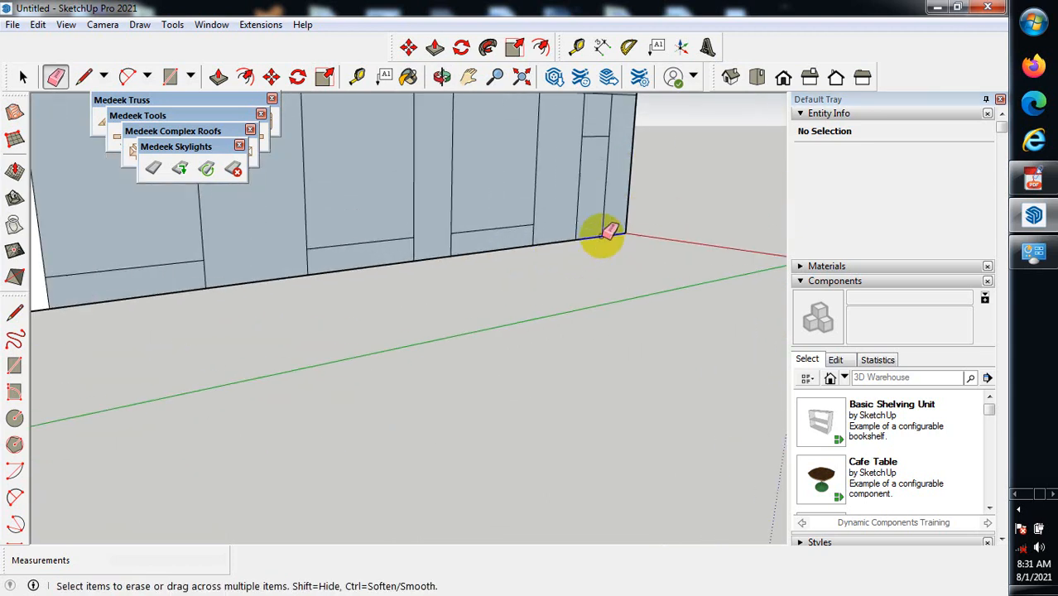
{"action": "mouse_move", "coordinate": [612, 219]}
{"action": "left_mouse_down"}
{"action": "mouse_move", "coordinate": [47, 295]}
{"action": "mouse_move", "coordinate": [178, 274]}
{"action": "left_mouse_up"}
{"action": "scroll", "coordinate": [556, 310], "scroll_direction": "down", "scroll_amount": 2}
{"action": "scroll", "coordinate": [583, 238], "scroll_direction": "down", "scroll_amount": 4}
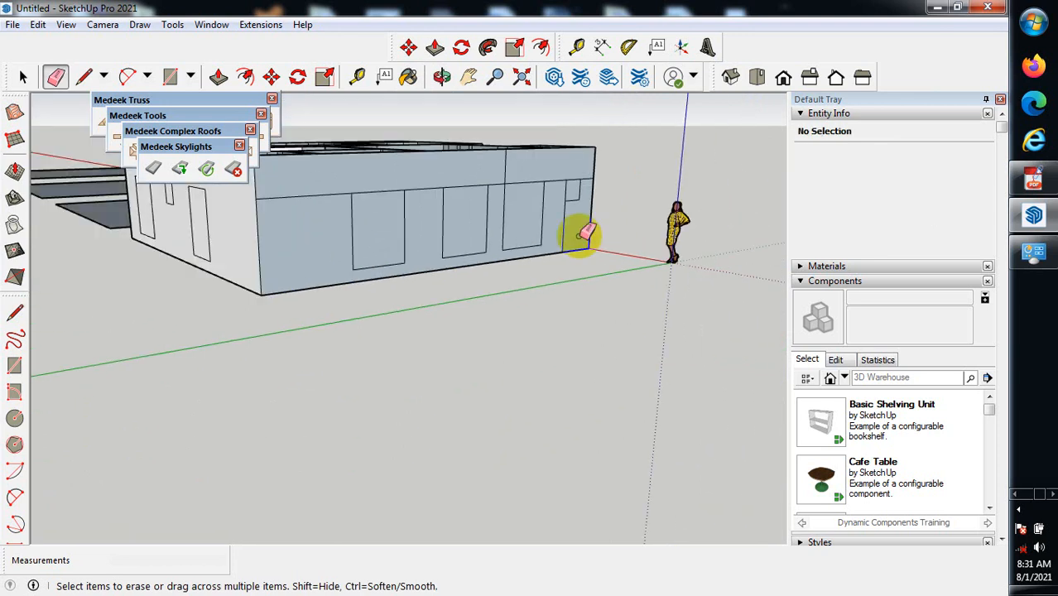
Erase the head line between the side wall's openings and the remaining vertical lines around them.
{"action": "scroll", "coordinate": [320, 158], "scroll_direction": "up", "scroll_amount": 2}
{"action": "mouse_move", "coordinate": [385, 218]}
{"action": "left_mouse_down"}
{"action": "mouse_move", "coordinate": [573, 202]}
{"action": "mouse_move", "coordinate": [595, 181]}
{"action": "mouse_move", "coordinate": [635, 199]}
{"action": "mouse_move", "coordinate": [677, 188]}
{"action": "left_mouse_up"}
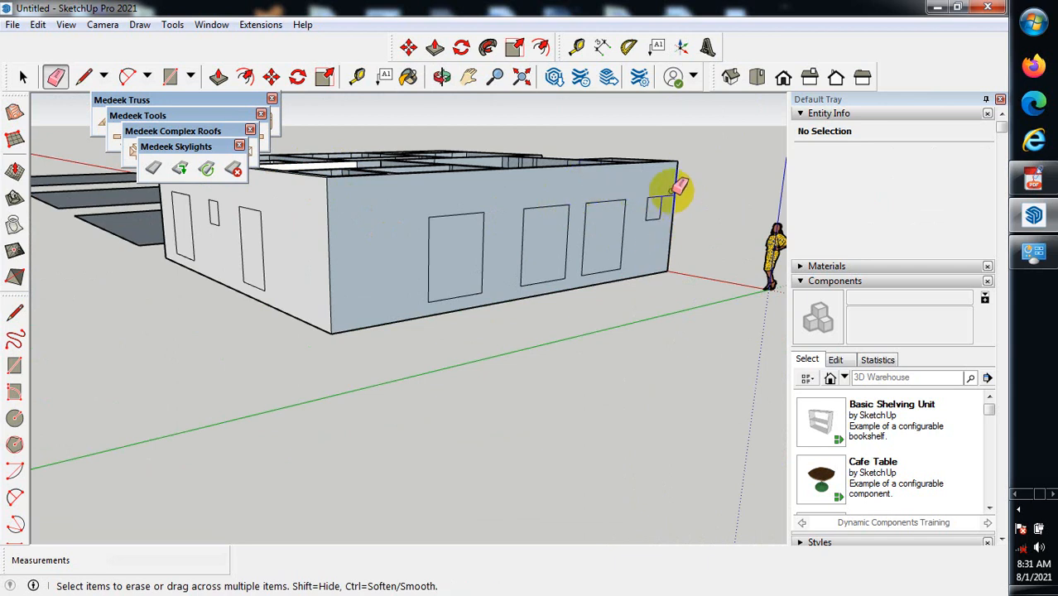
{"action": "middle_click_drag", "start_coordinate": [543, 296], "coordinate": [573, 321]}
Erase the short lines crossing the top of the side wall above its windows.
{"action": "scroll", "coordinate": [573, 322], "scroll_direction": "up", "scroll_amount": 6}
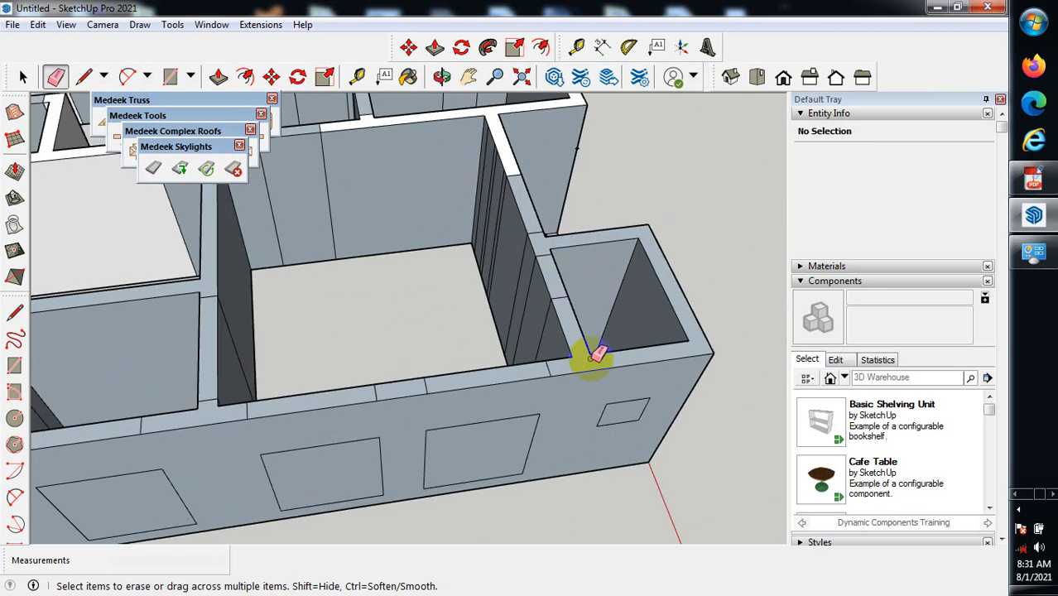
{"action": "scroll", "coordinate": [586, 354], "scroll_direction": "down", "scroll_amount": 3}
{"action": "scroll", "coordinate": [499, 385], "scroll_direction": "up", "scroll_amount": 3}
{"action": "scroll", "coordinate": [704, 364], "scroll_direction": "up", "scroll_amount": 2}
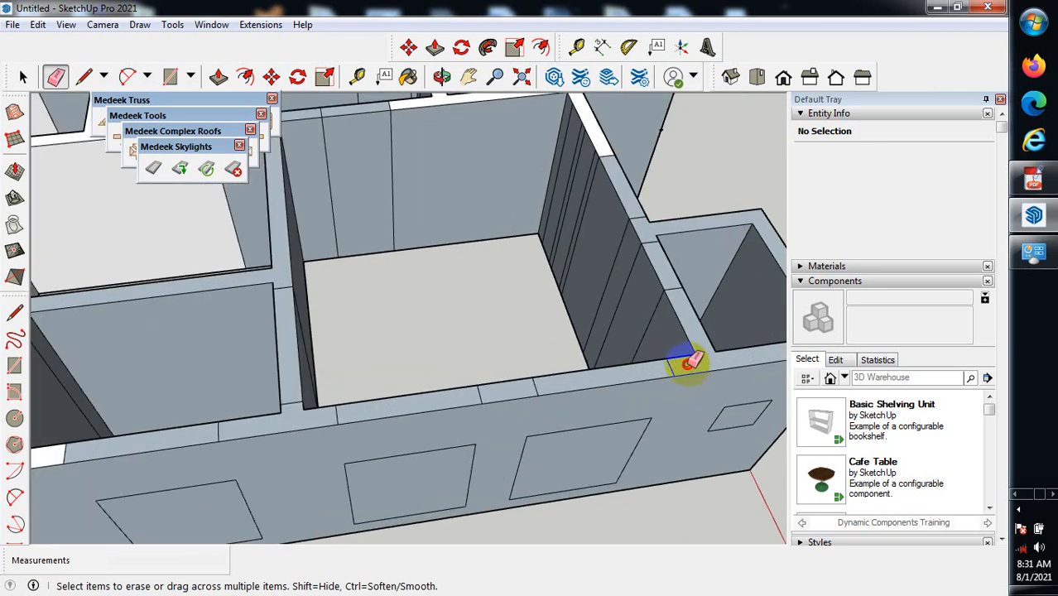
{"action": "left_click_drag", "start_coordinate": [542, 380], "coordinate": [339, 414]}
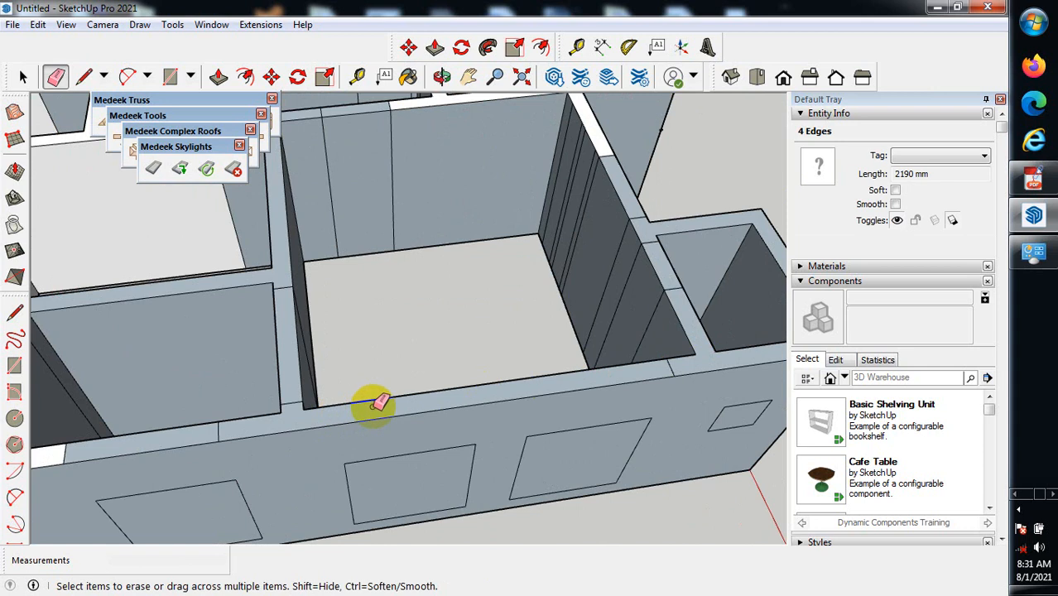
{"action": "left_click", "coordinate": [670, 369]}
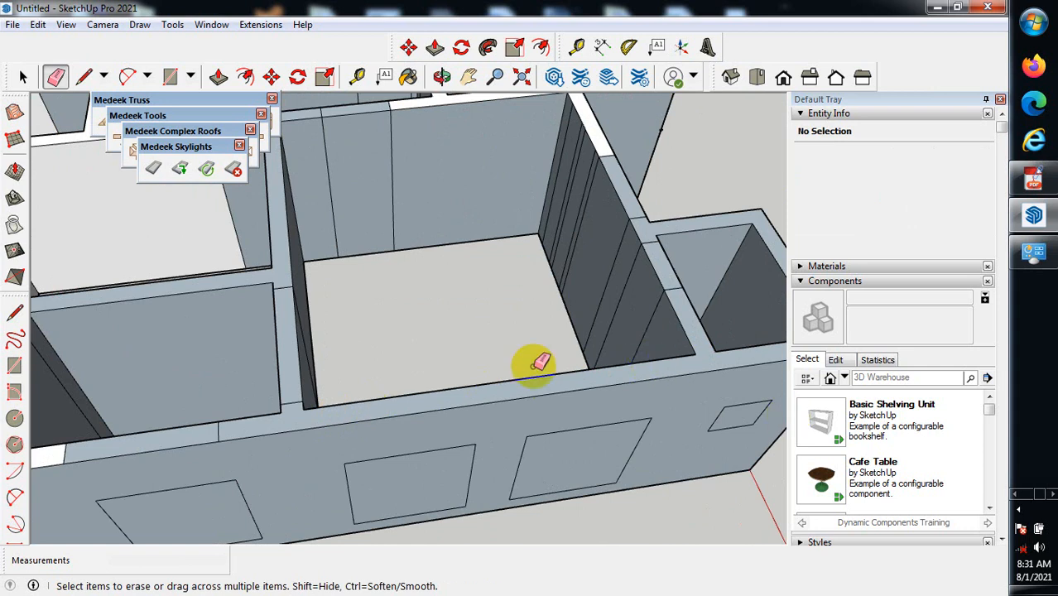
{"action": "left_click", "coordinate": [219, 430]}
{"action": "scroll", "coordinate": [464, 364], "scroll_direction": "down", "scroll_amount": 4}
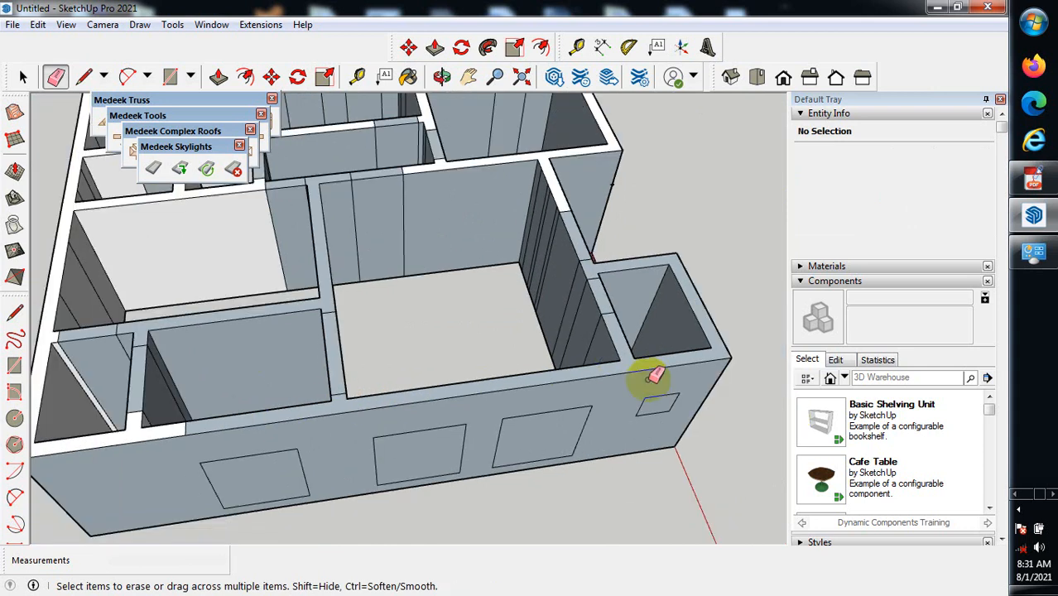
{"action": "scroll", "coordinate": [300, 407], "scroll_direction": "up", "scroll_amount": 2}
{"action": "scroll", "coordinate": [369, 364], "scroll_direction": "down", "scroll_amount": 8}
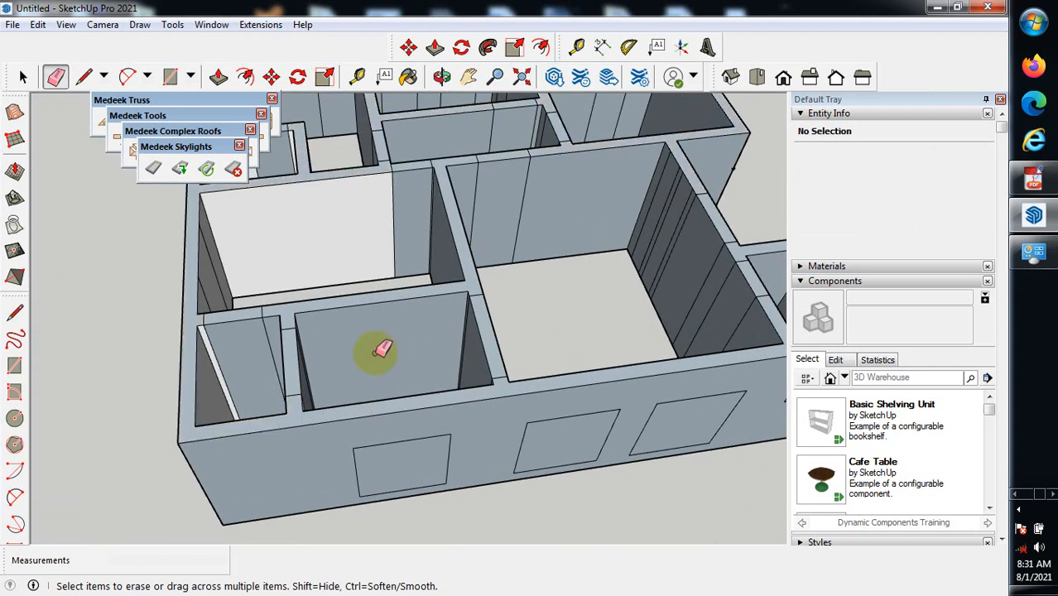
Erase the vertical lines on the outer wall's inner face in the rooms on the opposite side of the house.
{"action": "mouse_move", "coordinate": [625, 175]}
{"action": "middle_mouse_down"}
{"action": "mouse_move", "coordinate": [602, 307]}
{"action": "mouse_move", "coordinate": [343, 331]}
{"action": "mouse_move", "coordinate": [524, 307]}
{"action": "mouse_move", "coordinate": [503, 432]}
{"action": "mouse_move", "coordinate": [338, 479]}
{"action": "mouse_move", "coordinate": [246, 481]}
{"action": "mouse_move", "coordinate": [597, 575]}
{"action": "mouse_move", "coordinate": [671, 507]}
{"action": "mouse_move", "coordinate": [299, 327]}
{"action": "mouse_move", "coordinate": [437, 456]}
{"action": "mouse_move", "coordinate": [704, 438]}
{"action": "mouse_move", "coordinate": [604, 323]}
{"action": "middle_mouse_up"}
{"action": "scroll", "coordinate": [604, 323], "scroll_direction": "up", "scroll_amount": 4}
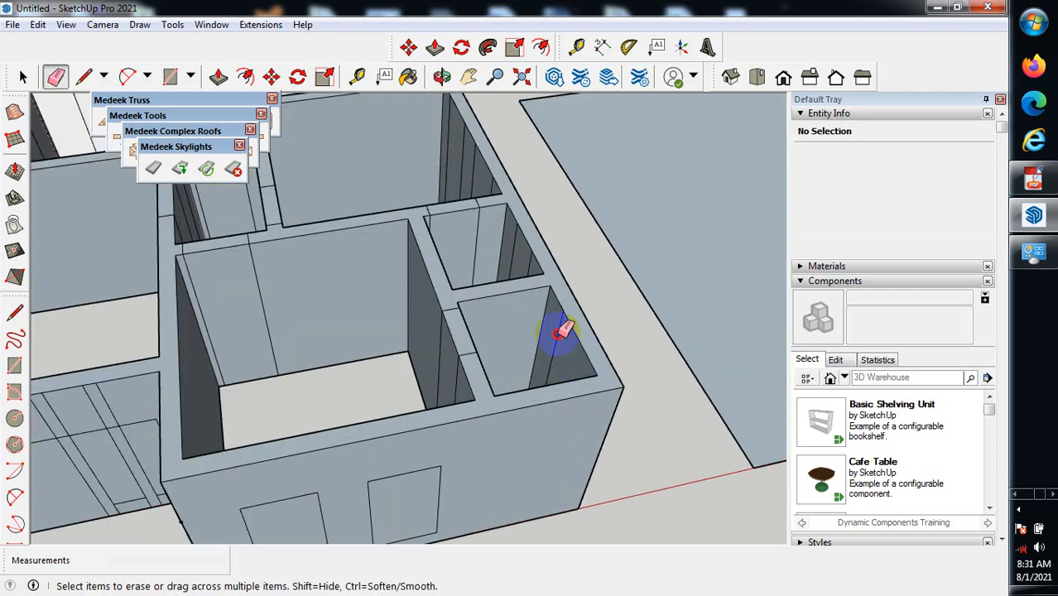
{"action": "scroll", "coordinate": [522, 468], "scroll_direction": "down", "scroll_amount": 3}
{"action": "scroll", "coordinate": [538, 338], "scroll_direction": "up", "scroll_amount": 4}
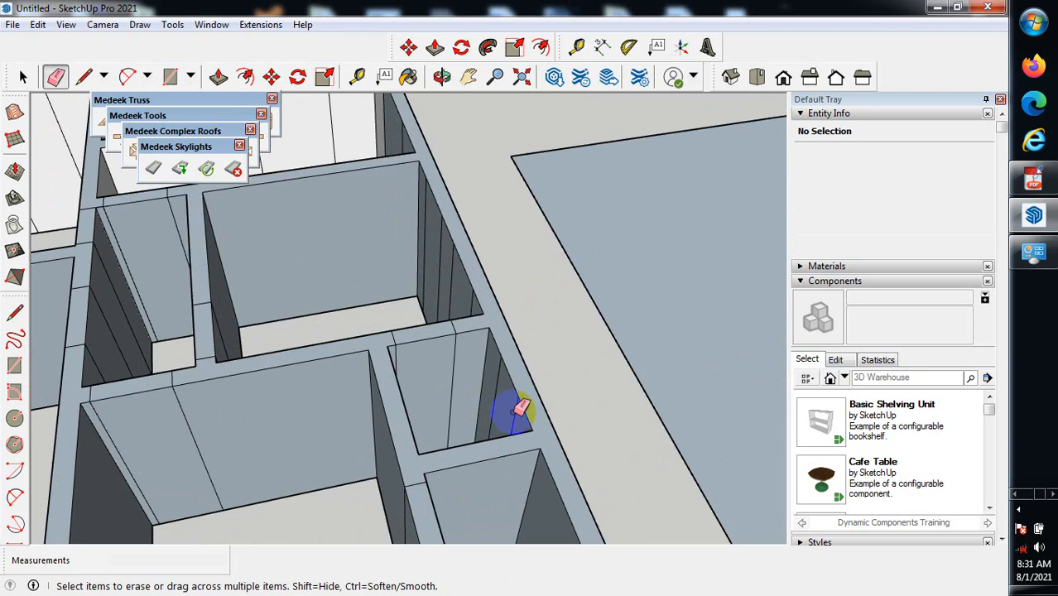
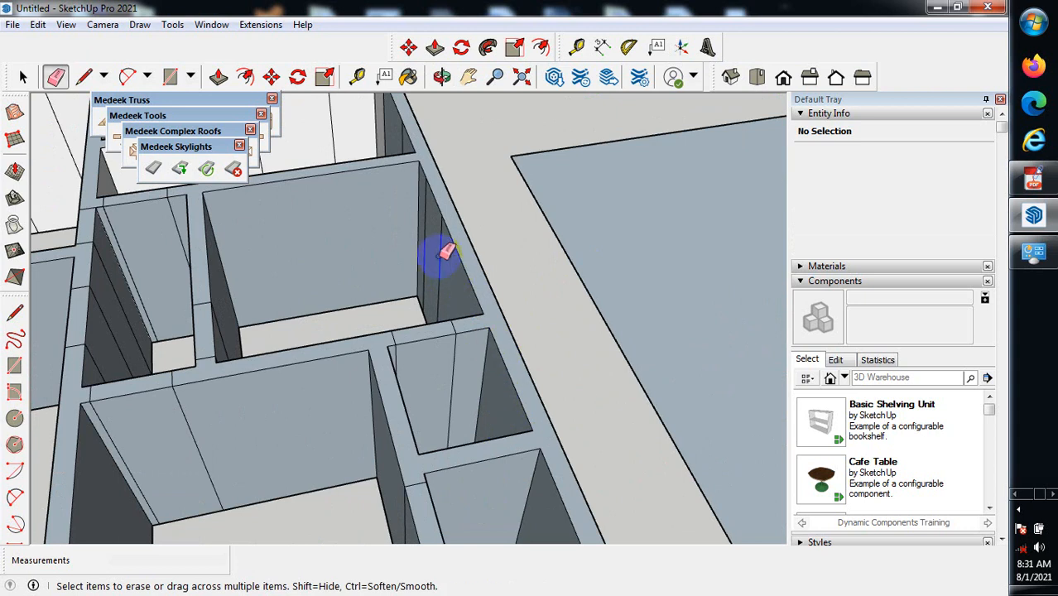
{"action": "scroll", "coordinate": [426, 264], "scroll_direction": "down", "scroll_amount": 6}
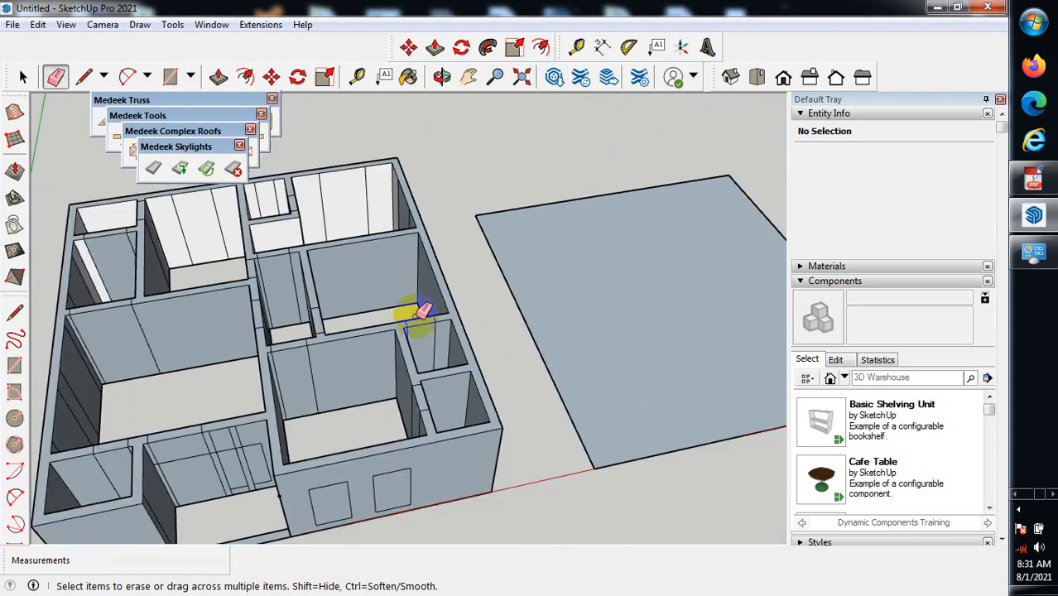
Erase the short lines crossing the top of the recessed front wall at the entrance.
{"action": "middle_click_drag", "start_coordinate": [504, 354], "coordinate": [468, 384]}
{"action": "scroll", "coordinate": [469, 382], "scroll_direction": "up", "scroll_amount": 4}
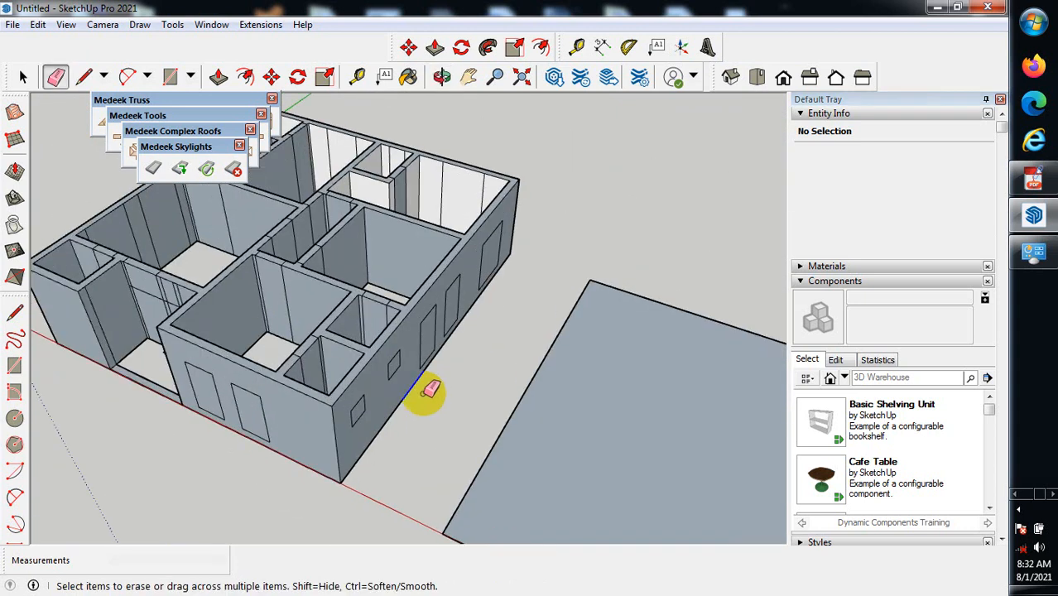
{"action": "scroll", "coordinate": [251, 413], "scroll_direction": "down", "scroll_amount": 4}
{"action": "left_click_drag", "start_coordinate": [249, 413], "coordinate": [243, 427]}
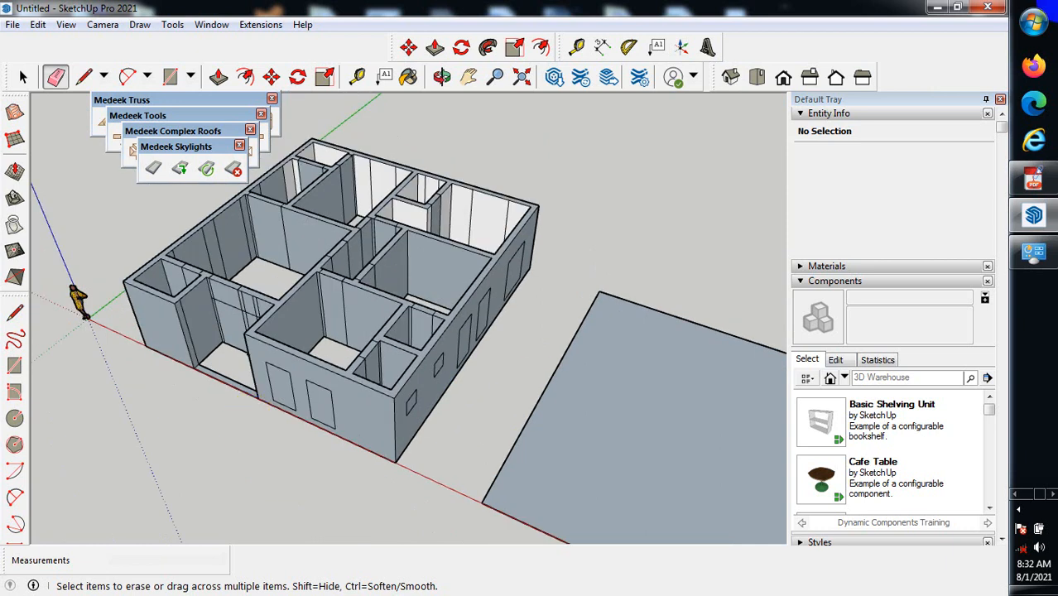
{"action": "scroll", "coordinate": [47, 445], "scroll_direction": "up", "scroll_amount": 2}
{"action": "middle_click_drag", "start_coordinate": [196, 380], "coordinate": [366, 321]}
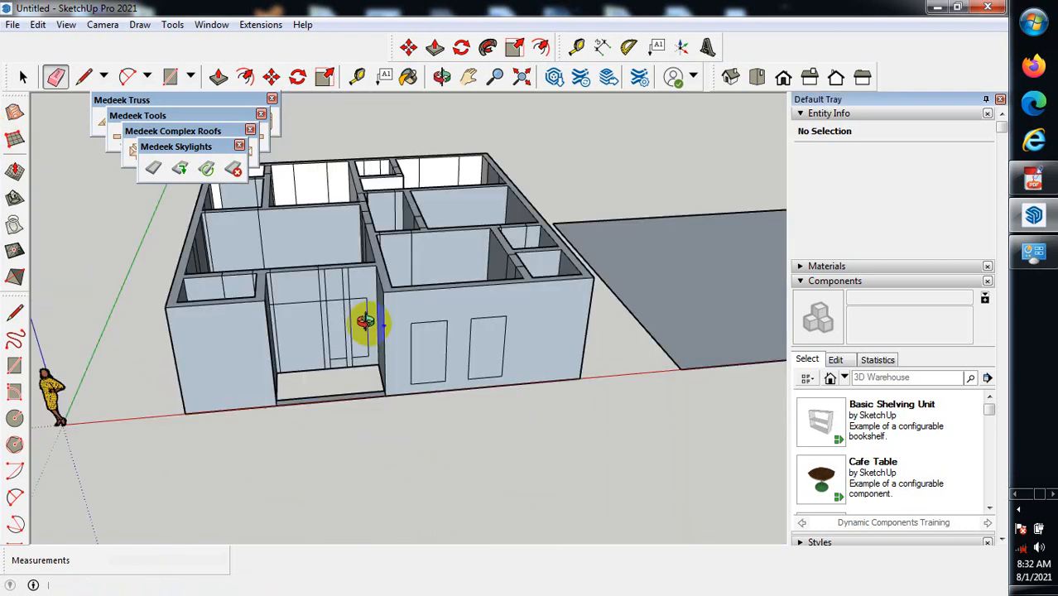
{"action": "scroll", "coordinate": [336, 311], "scroll_direction": "up", "scroll_amount": 4}
{"action": "scroll", "coordinate": [282, 285], "scroll_direction": "up", "scroll_amount": 8}
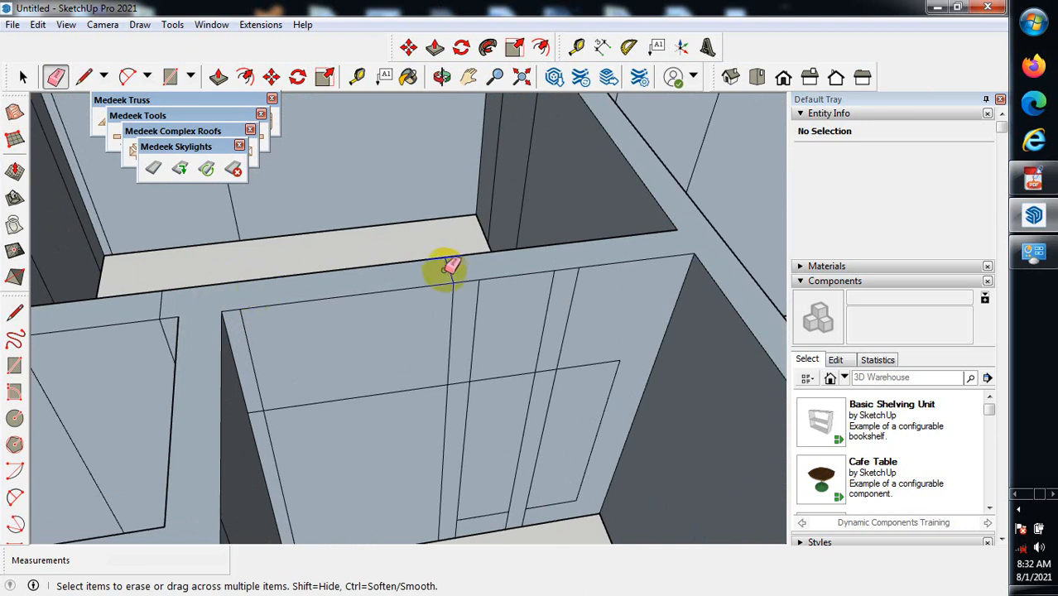
{"action": "left_click", "coordinate": [448, 269]}
{"action": "left_click", "coordinate": [451, 309]}
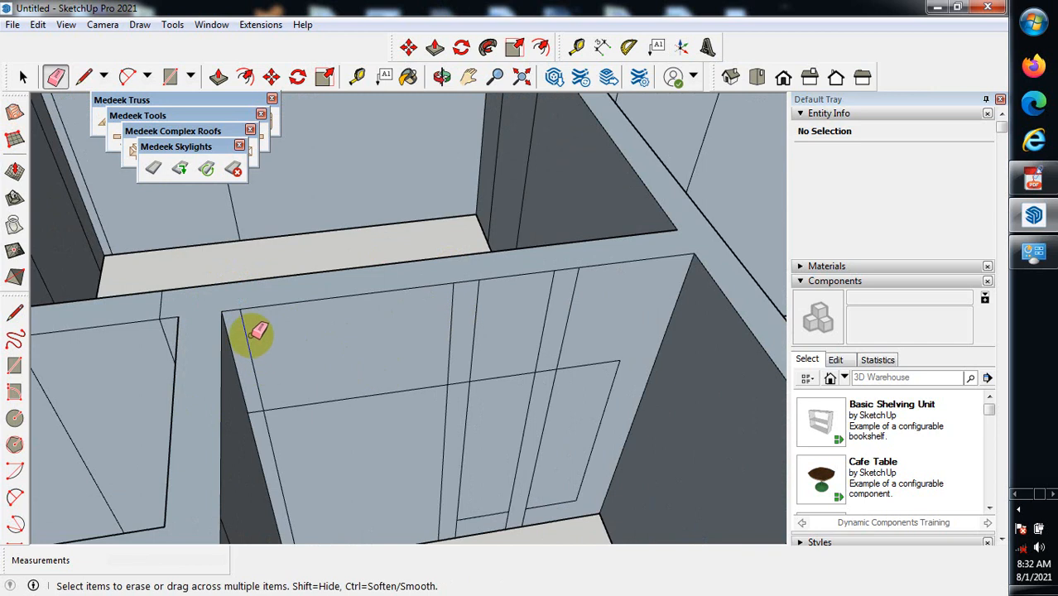
Erase the outermost vertical line above the recessed wall's head line, plus the head-line pieces at the corner and between the openings.
{"action": "left_click_drag", "start_coordinate": [261, 324], "coordinate": [264, 341]}
{"action": "scroll", "coordinate": [266, 364], "scroll_direction": "down", "scroll_amount": 1}
{"action": "scroll", "coordinate": [244, 424], "scroll_direction": "up", "scroll_amount": 1}
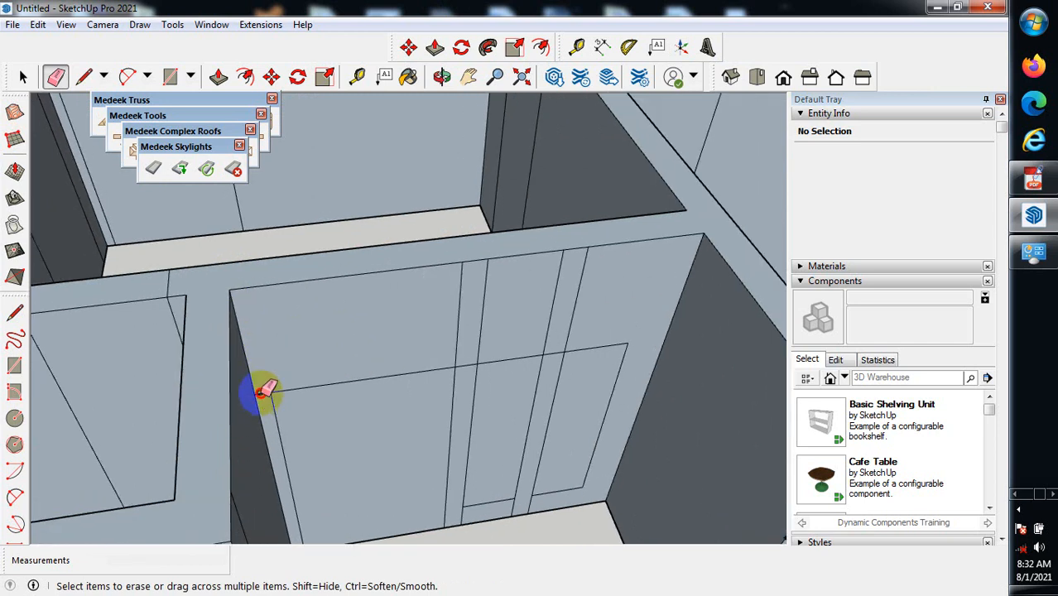
{"action": "scroll", "coordinate": [465, 372], "scroll_direction": "up", "scroll_amount": 1}
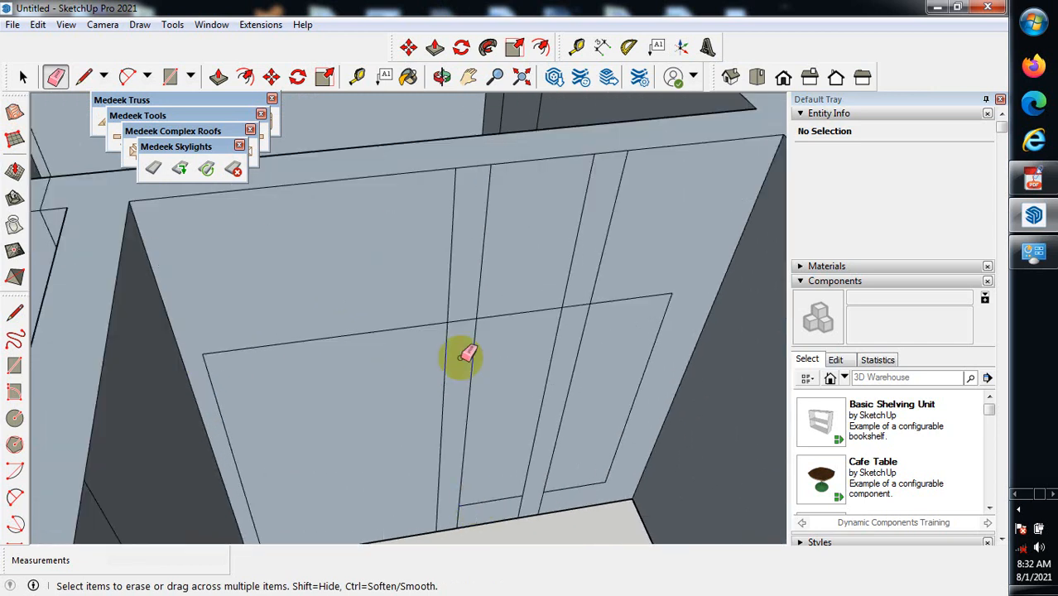
{"action": "scroll", "coordinate": [467, 319], "scroll_direction": "down", "scroll_amount": 2}
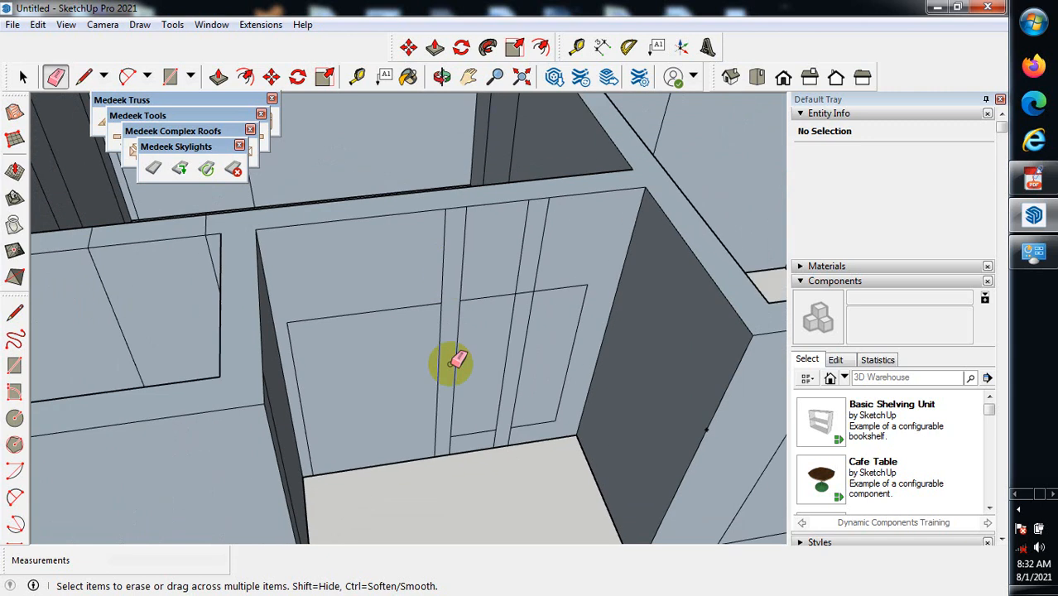
{"action": "mouse_move", "coordinate": [461, 463]}
{"action": "middle_mouse_down"}
{"action": "mouse_move", "coordinate": [406, 420]}
{"action": "mouse_move", "coordinate": [366, 406]}
{"action": "middle_mouse_up"}
{"action": "scroll", "coordinate": [381, 414], "scroll_direction": "up", "scroll_amount": 1}
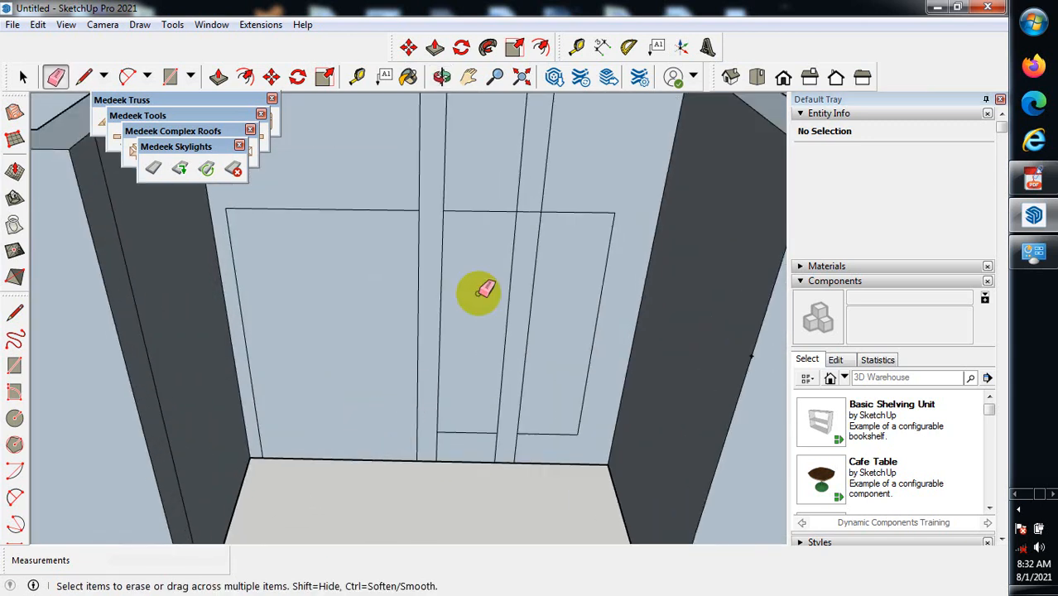
{"action": "scroll", "coordinate": [534, 211], "scroll_direction": "up", "scroll_amount": 1}
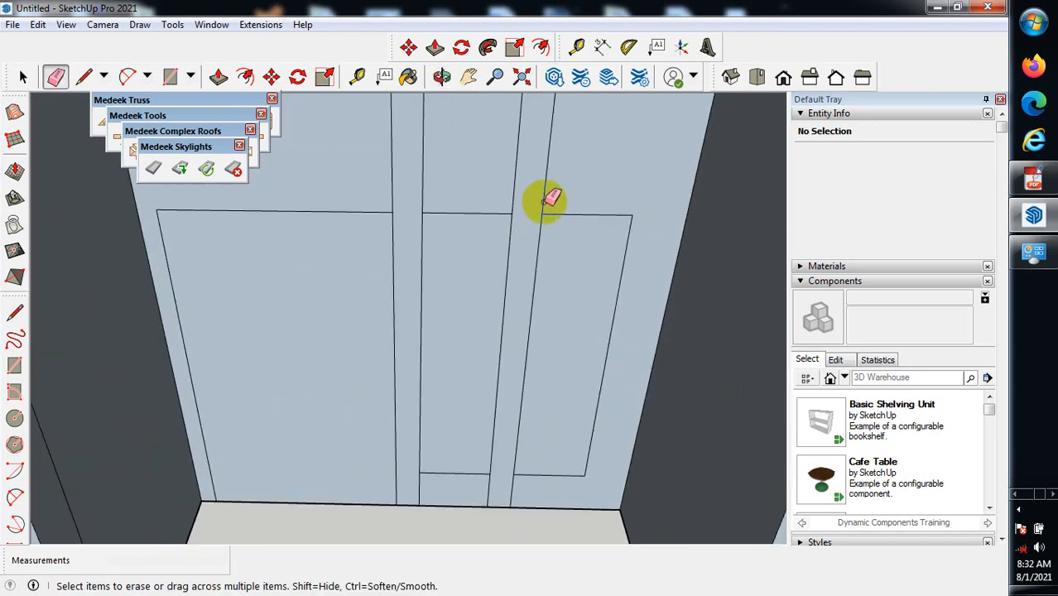
{"action": "scroll", "coordinate": [546, 199], "scroll_direction": "down", "scroll_amount": 1}
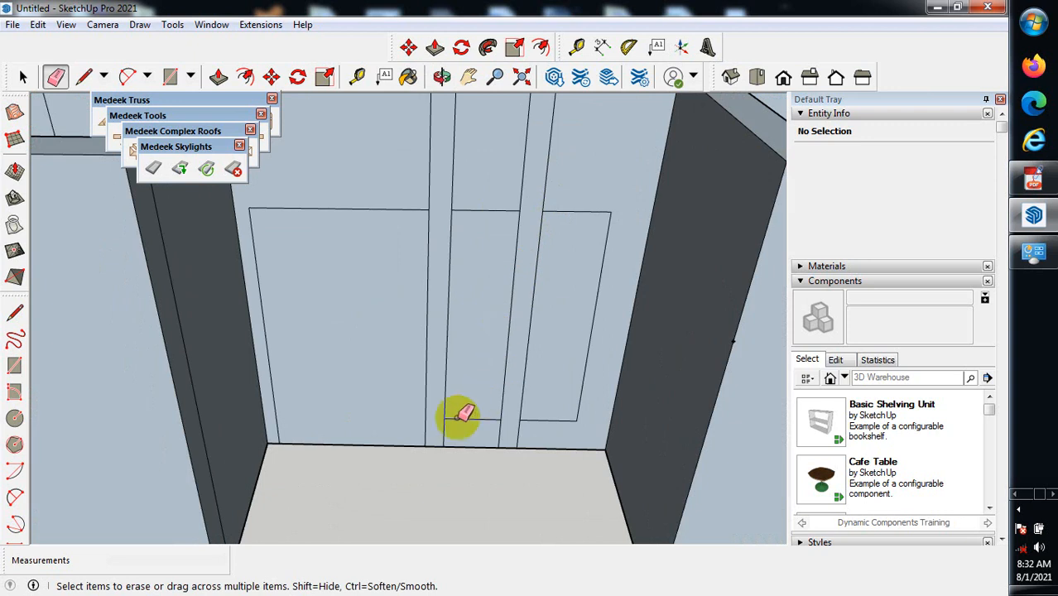
{"action": "scroll", "coordinate": [418, 391], "scroll_direction": "up", "scroll_amount": 1}
{"action": "scroll", "coordinate": [455, 426], "scroll_direction": "down", "scroll_amount": 1}
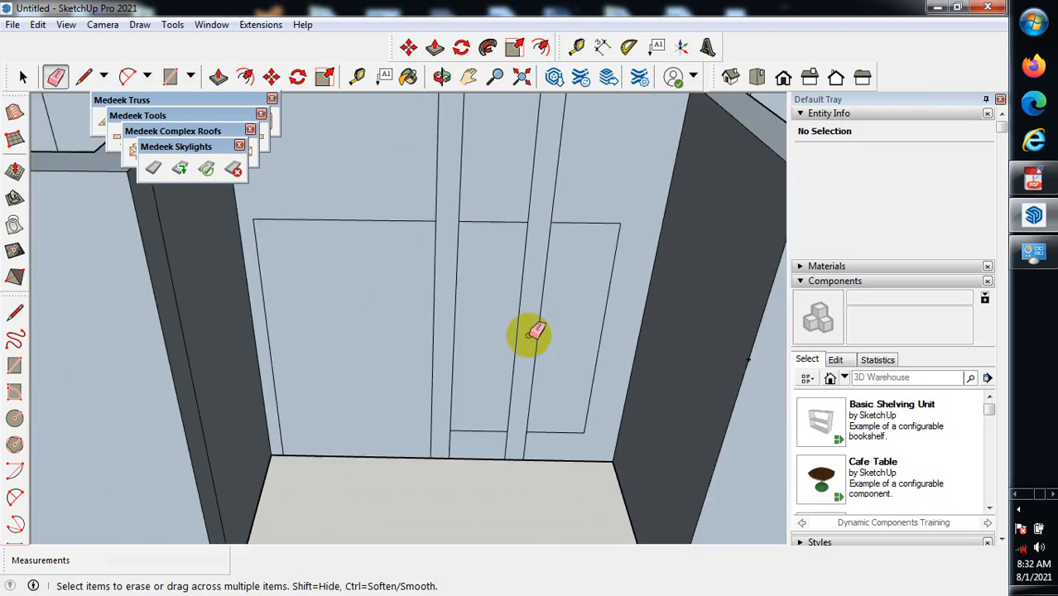
Erase the stray lines crossing the inner side wall of the large room, using the Eraser.
{"action": "scroll", "coordinate": [524, 367], "scroll_direction": "down", "scroll_amount": 1}
{"action": "middle_click_drag", "start_coordinate": [524, 367], "coordinate": [243, 421]}
{"action": "scroll", "coordinate": [240, 437], "scroll_direction": "up", "scroll_amount": 2}
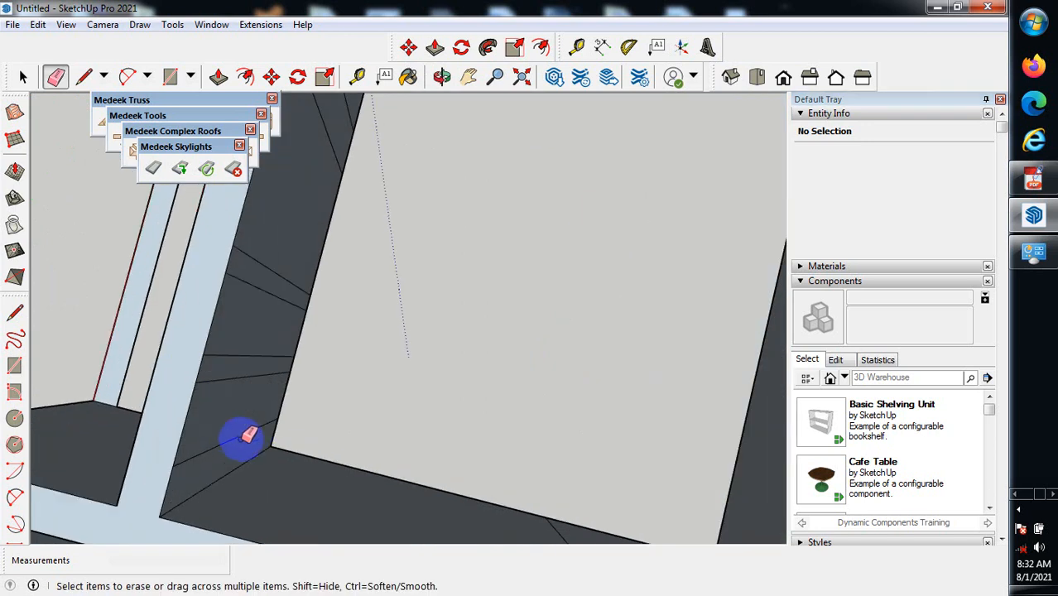
{"action": "left_click", "coordinate": [234, 436]}
{"action": "left_click_drag", "start_coordinate": [282, 256], "coordinate": [247, 389]}
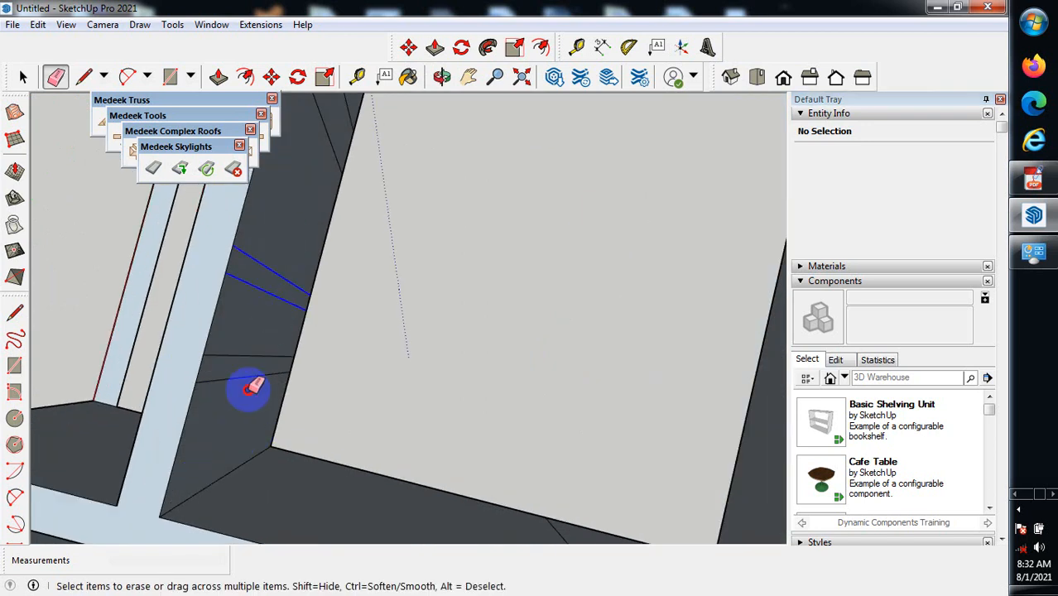
{"action": "left_click", "coordinate": [240, 378]}
{"action": "scroll", "coordinate": [290, 362], "scroll_direction": "down", "scroll_amount": 4}
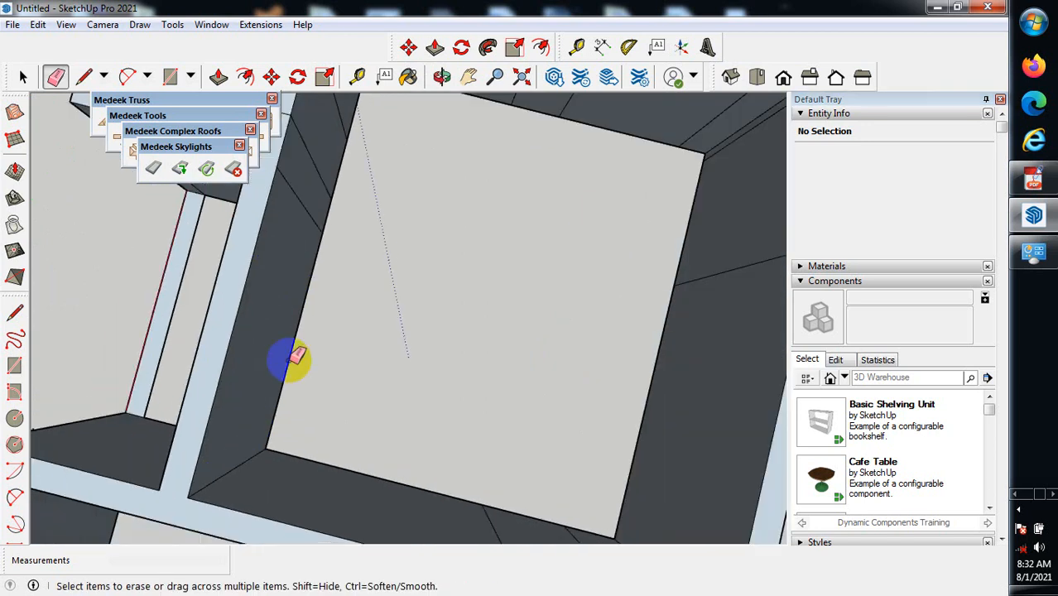
{"action": "scroll", "coordinate": [341, 227], "scroll_direction": "up", "scroll_amount": 1}
{"action": "scroll", "coordinate": [331, 343], "scroll_direction": "up", "scroll_amount": 1}
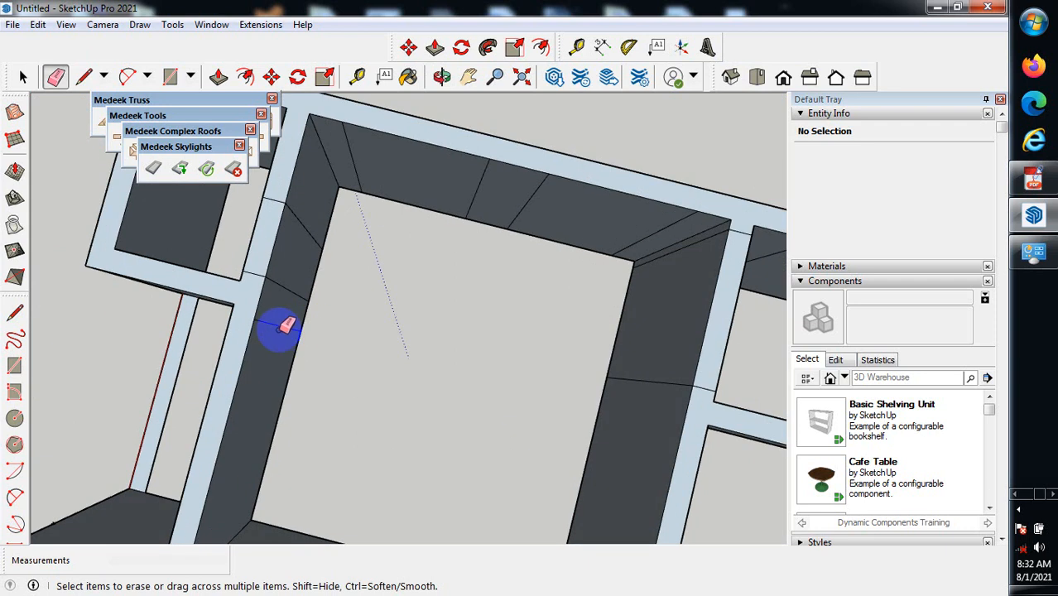
{"action": "left_click", "coordinate": [284, 321]}
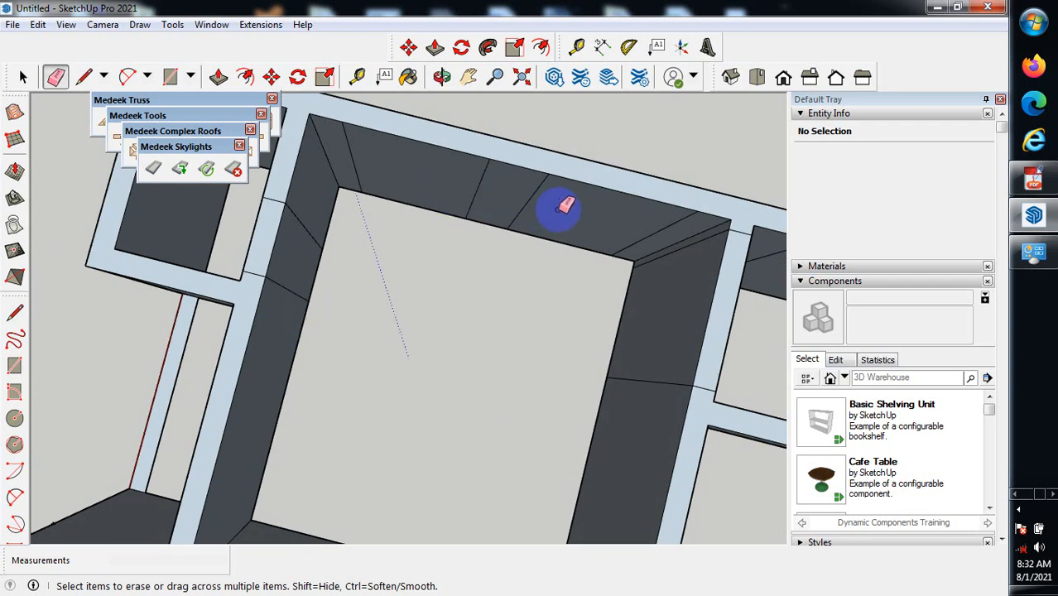
Erase the stray vertical lines on the adjoining long inner wall of the same room, keeping the wall's boundary edges.
{"action": "left_click_drag", "start_coordinate": [550, 205], "coordinate": [396, 195]}
{"action": "left_click_drag", "start_coordinate": [354, 179], "coordinate": [437, 255]}
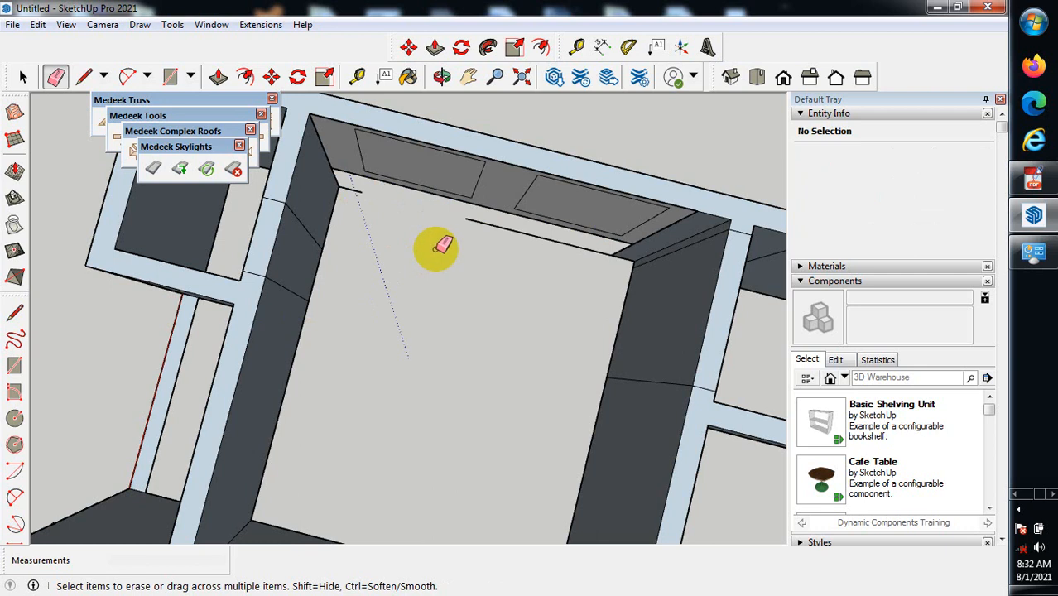
{"action": "middle_click_drag", "start_coordinate": [432, 249], "coordinate": [562, 208]}
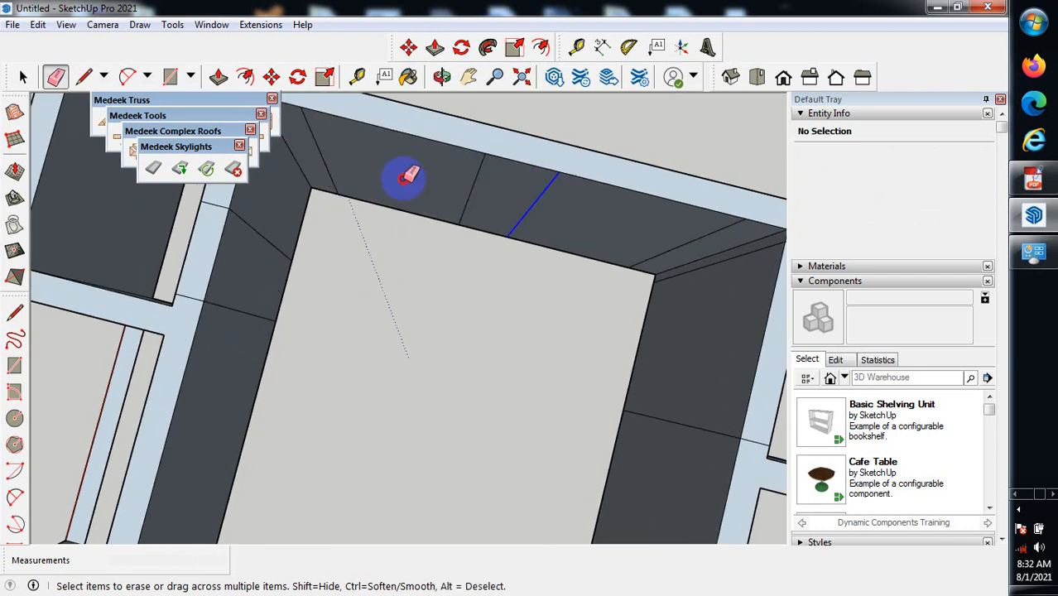
{"action": "left_click_drag", "start_coordinate": [424, 179], "coordinate": [349, 163]}
{"action": "left_click_drag", "start_coordinate": [473, 188], "coordinate": [477, 185]}
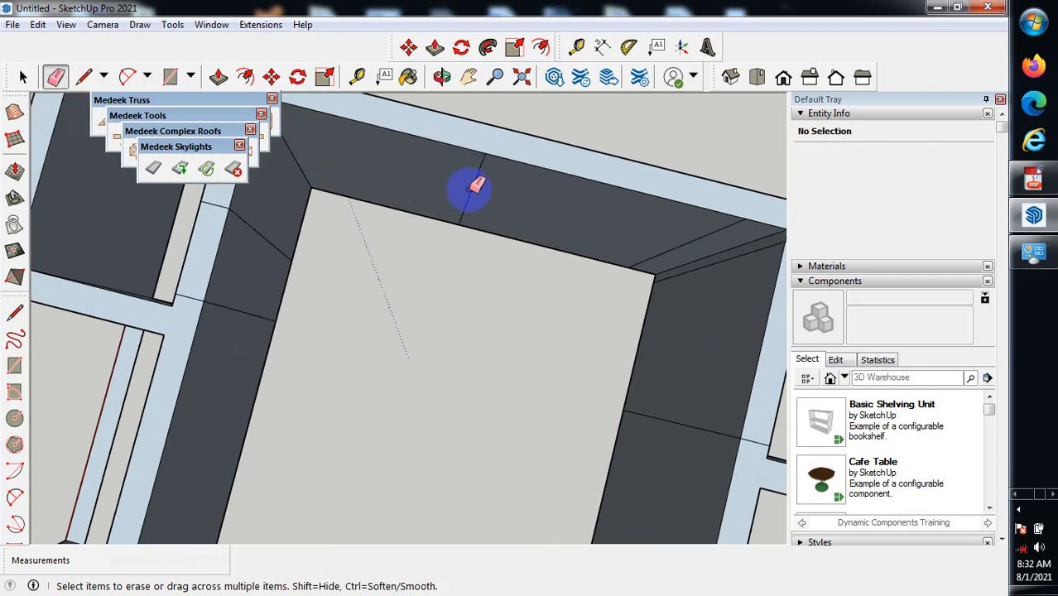
{"action": "scroll", "coordinate": [559, 286], "scroll_direction": "down", "scroll_amount": 6}
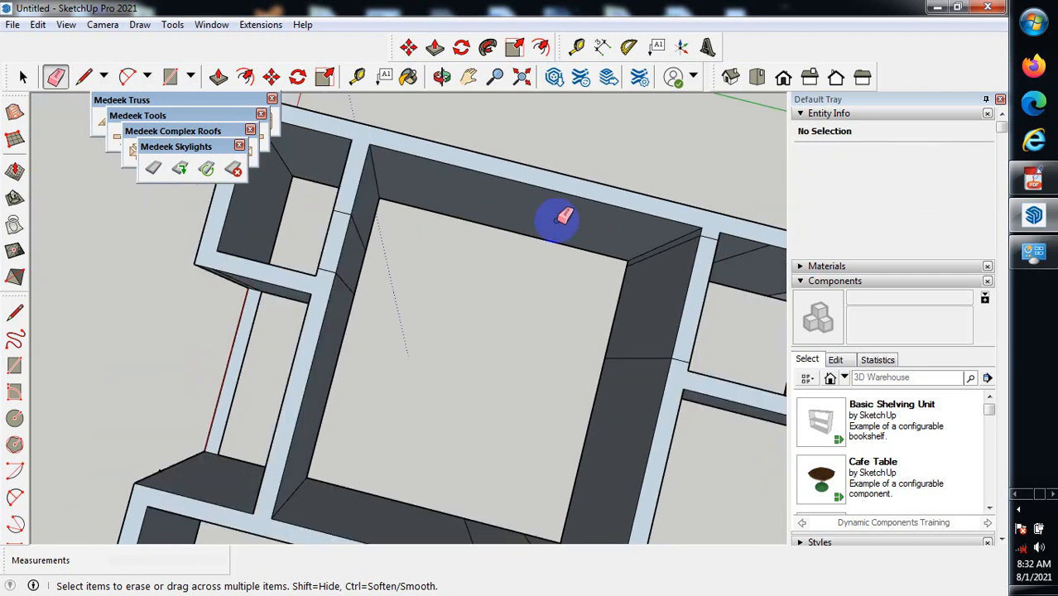
Cut the widest opening in the front recess wall by pushing its rectangle 230 mm through with Push/Pull.
{"action": "mouse_move", "coordinate": [349, 335]}
{"action": "middle_mouse_down"}
{"action": "mouse_move", "coordinate": [611, 267]}
{"action": "mouse_move", "coordinate": [298, 419]}
{"action": "mouse_move", "coordinate": [607, 310]}
{"action": "mouse_move", "coordinate": [437, 350]}
{"action": "middle_mouse_up"}
{"action": "scroll", "coordinate": [489, 296], "scroll_direction": "up", "scroll_amount": 3}
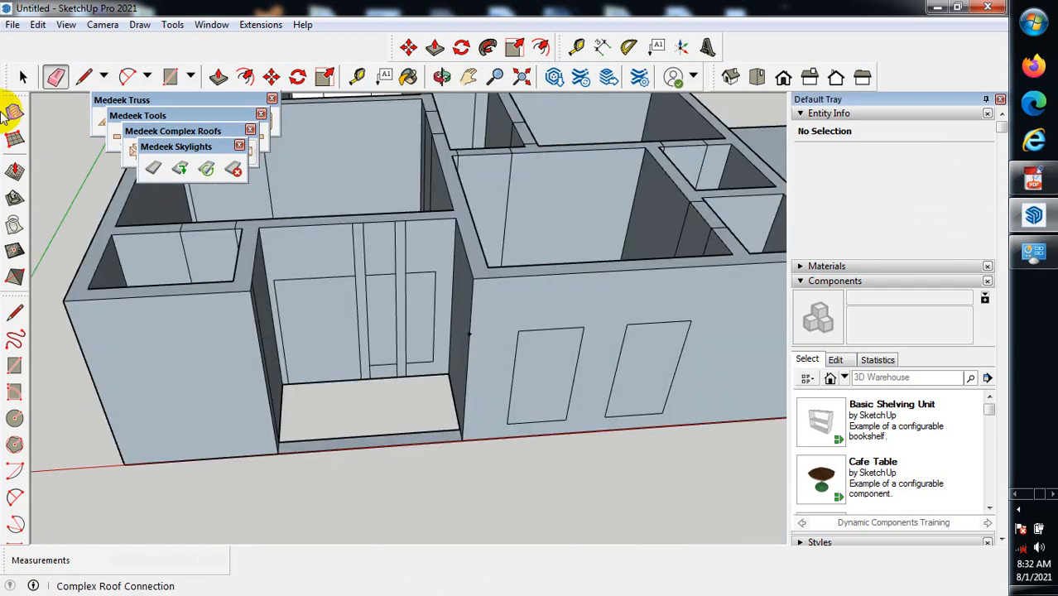
{"action": "left_click", "coordinate": [19, 75]}
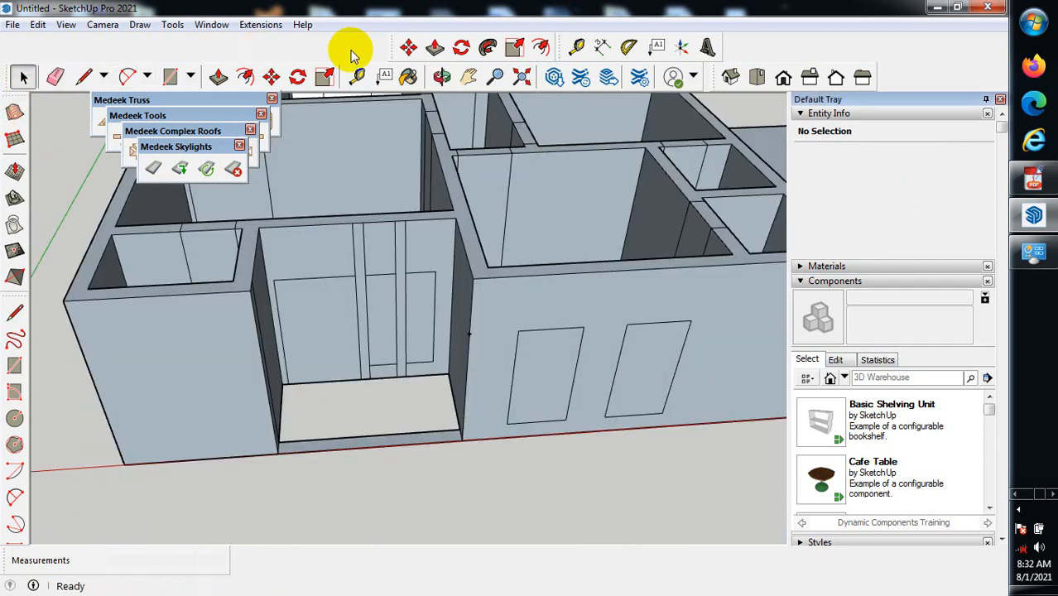
{"action": "left_click", "coordinate": [217, 77]}
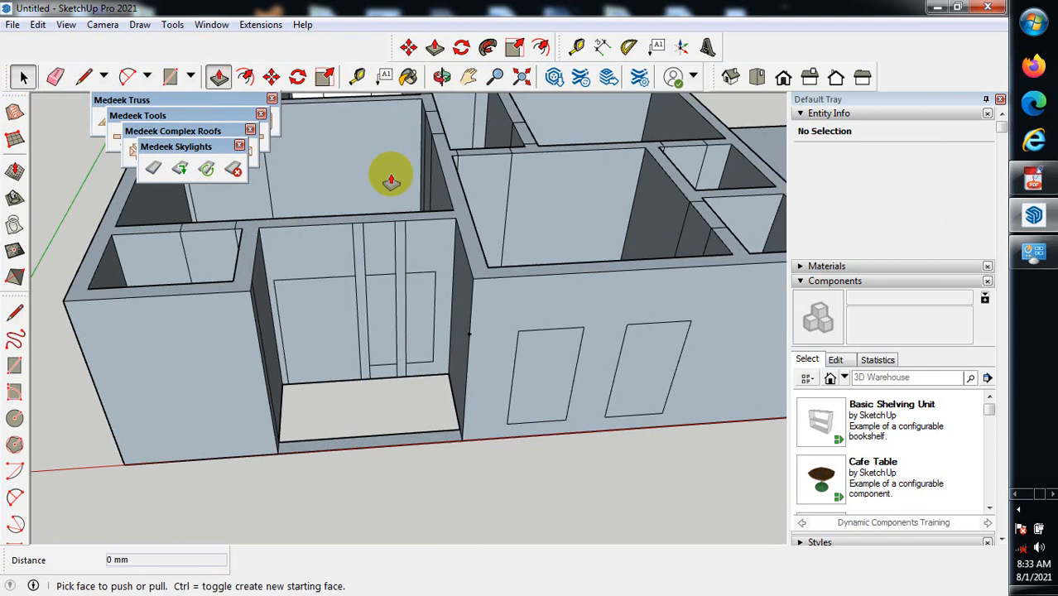
{"action": "scroll", "coordinate": [288, 331], "scroll_direction": "up", "scroll_amount": 2}
{"action": "left_click_drag", "start_coordinate": [319, 336], "coordinate": [332, 289]}
{"action": "scroll", "coordinate": [336, 331], "scroll_direction": "up", "scroll_amount": 3}
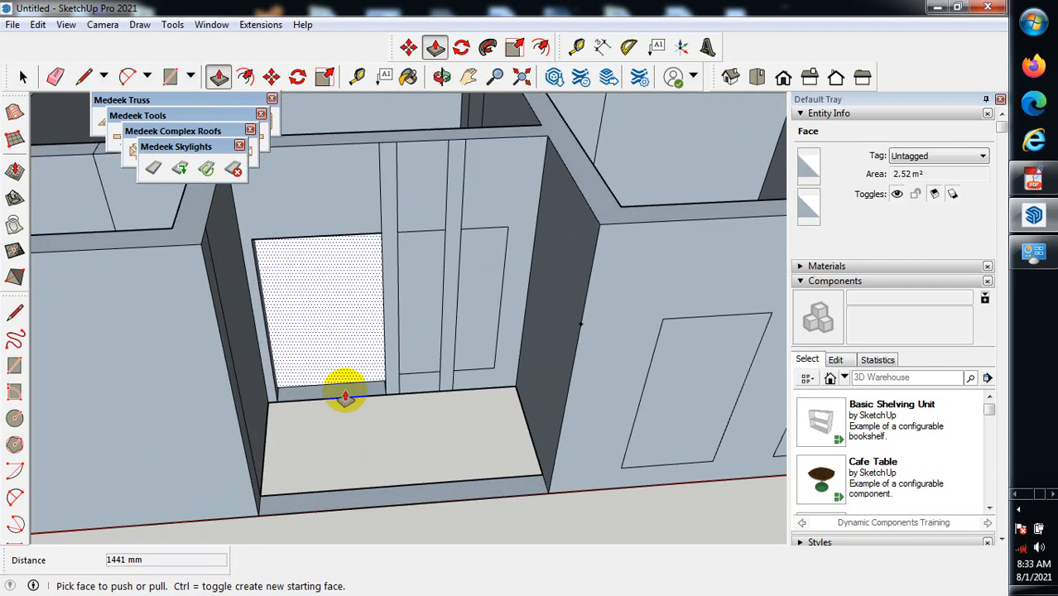
{"action": "key", "text": "Escape"}
{"action": "scroll", "coordinate": [354, 385], "scroll_direction": "up", "scroll_amount": 1}
{"action": "left_click_drag", "start_coordinate": [354, 384], "coordinate": [399, 403]}
{"action": "scroll", "coordinate": [399, 403], "scroll_direction": "down", "scroll_amount": 4}
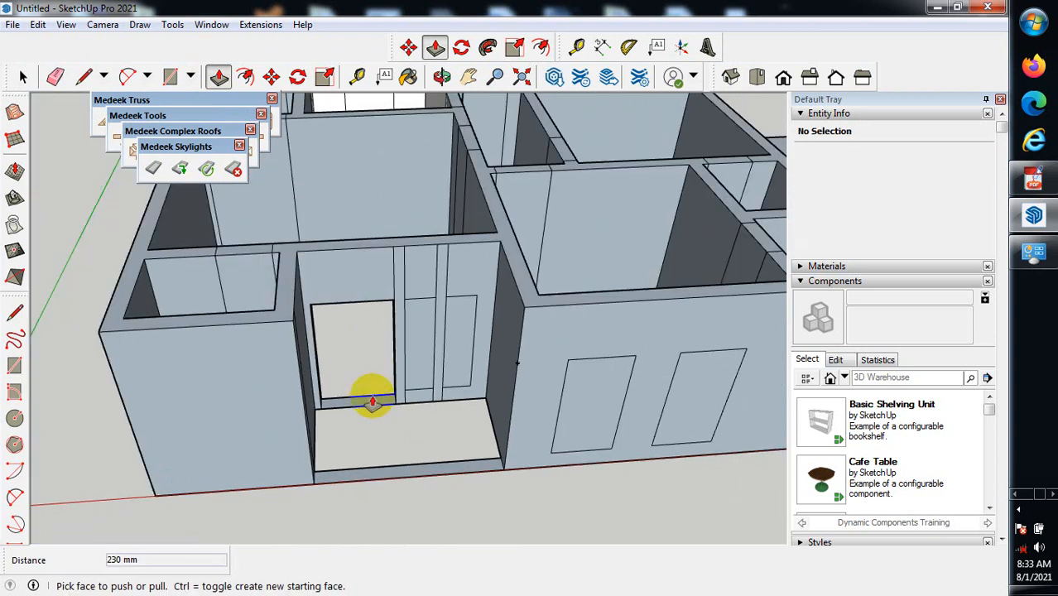
Push the two narrow rectangles beside the wide recess opening 230 mm through the wall.
{"action": "middle_click_drag", "start_coordinate": [354, 413], "coordinate": [618, 293]}
{"action": "scroll", "coordinate": [592, 458], "scroll_direction": "up", "scroll_amount": 3}
{"action": "scroll", "coordinate": [596, 281], "scroll_direction": "up", "scroll_amount": 2}
{"action": "scroll", "coordinate": [387, 335], "scroll_direction": "down", "scroll_amount": 3}
{"action": "middle_click_drag", "start_coordinate": [456, 338], "coordinate": [244, 326]}
{"action": "scroll", "coordinate": [402, 276], "scroll_direction": "up", "scroll_amount": 2}
{"action": "scroll", "coordinate": [402, 276], "scroll_direction": "up", "scroll_amount": 2}
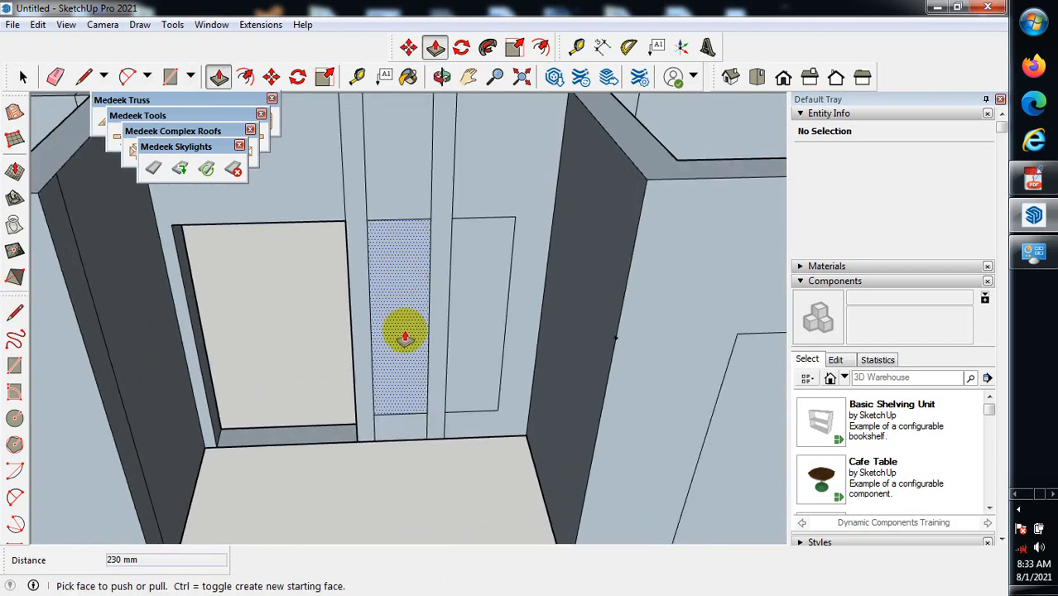
{"action": "left_click", "coordinate": [402, 282]}
{"action": "left_click", "coordinate": [392, 281]}
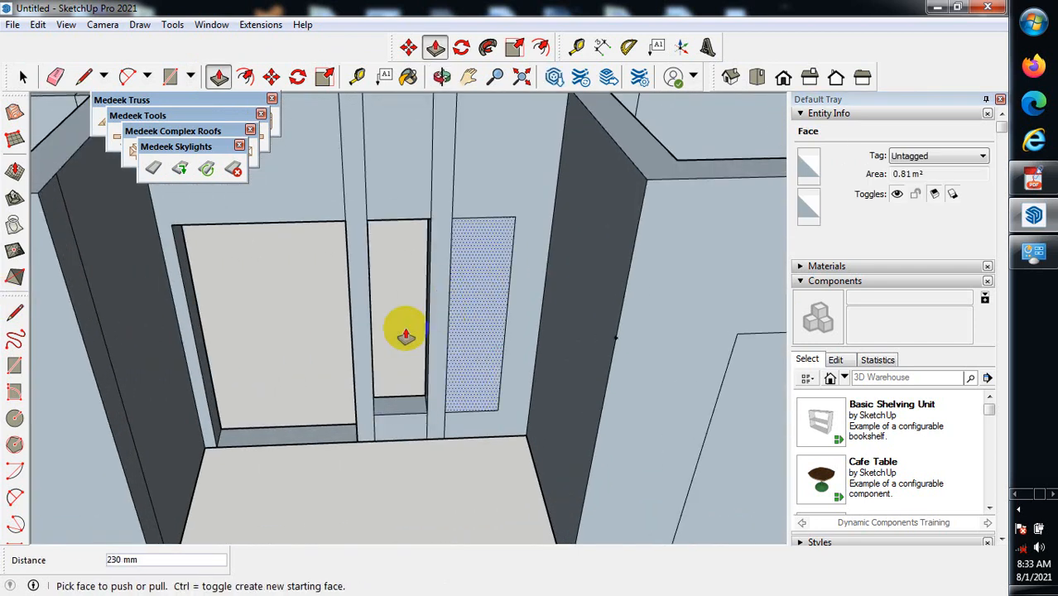
{"action": "left_click", "coordinate": [482, 345]}
{"action": "left_click", "coordinate": [469, 266]}
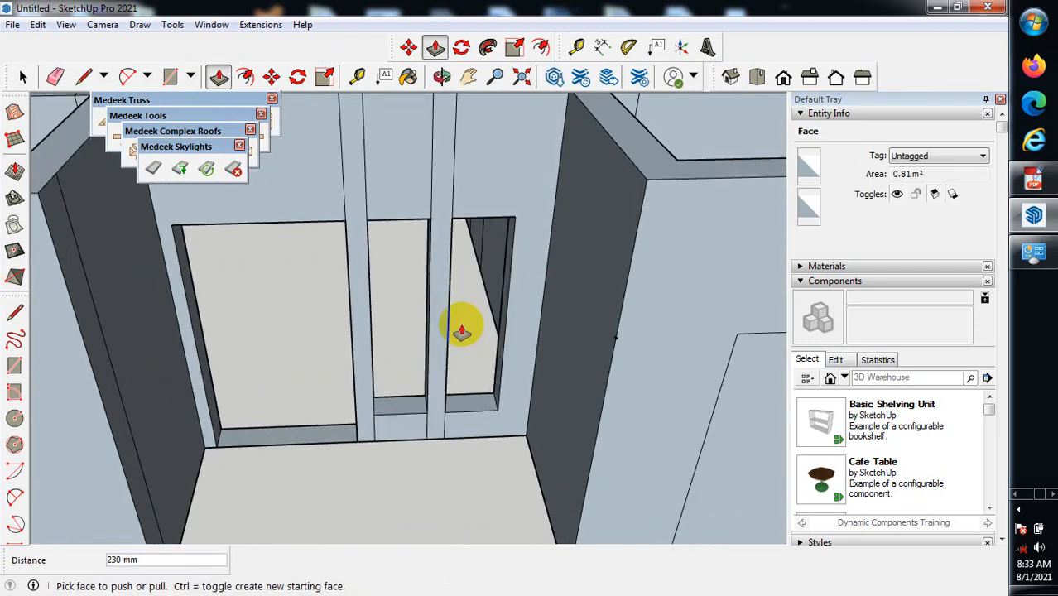
Push both tall window outlines on the front wall beside the recess 230 mm inward to open them.
{"action": "scroll", "coordinate": [422, 347], "scroll_direction": "down", "scroll_amount": 6}
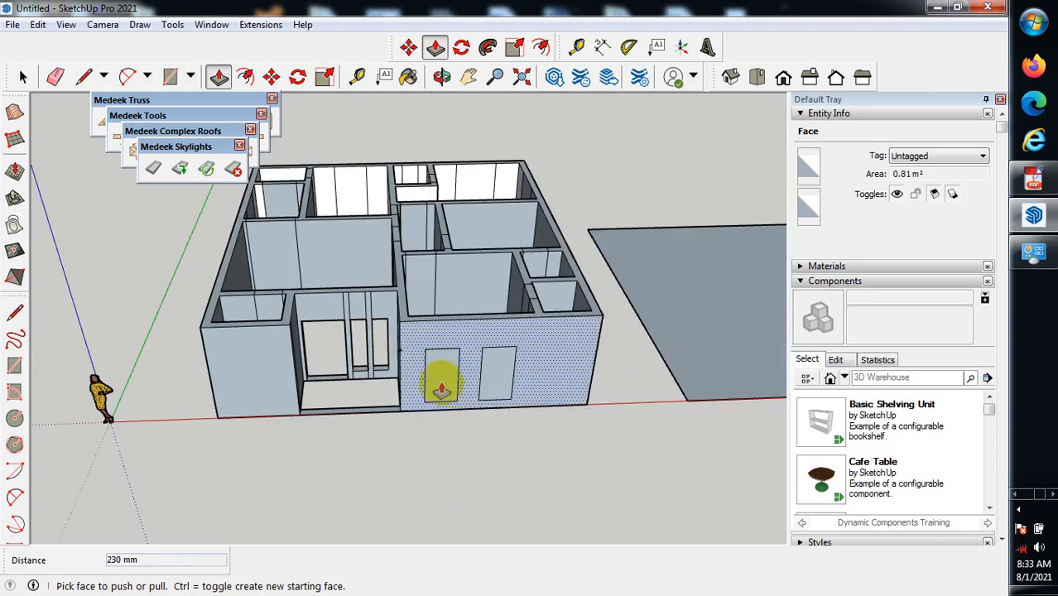
{"action": "scroll", "coordinate": [441, 387], "scroll_direction": "up", "scroll_amount": 5}
{"action": "left_click", "coordinate": [457, 410]}
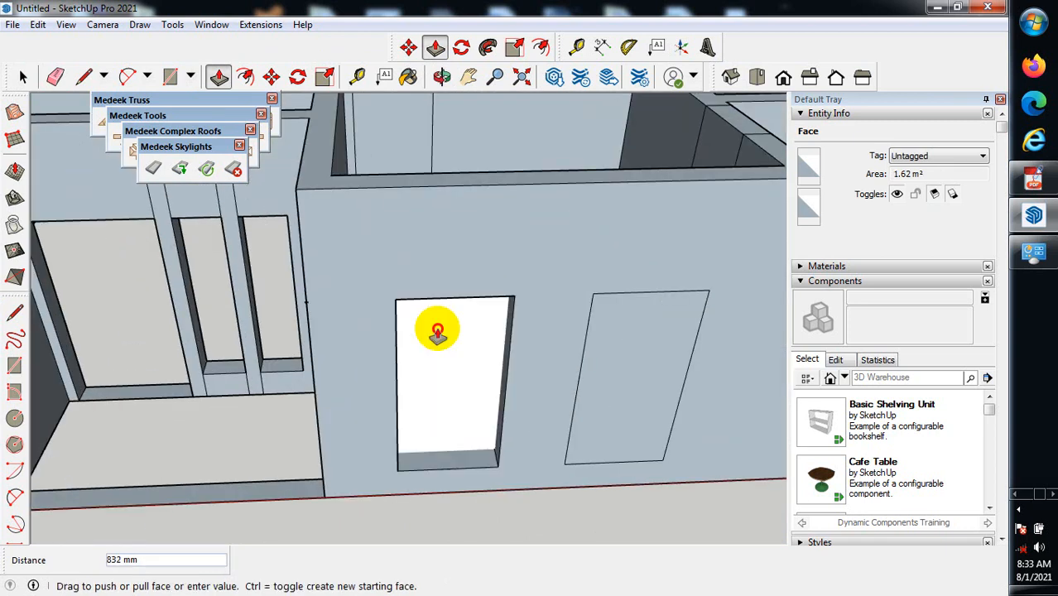
{"action": "left_click", "coordinate": [571, 350]}
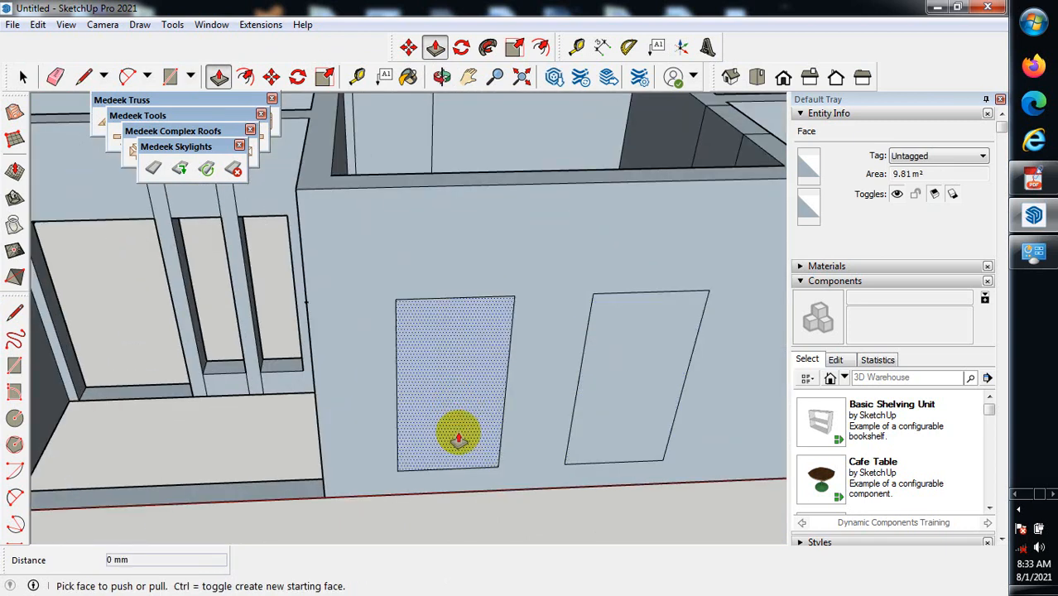
{"action": "left_click", "coordinate": [456, 432]}
{"action": "left_click", "coordinate": [432, 319]}
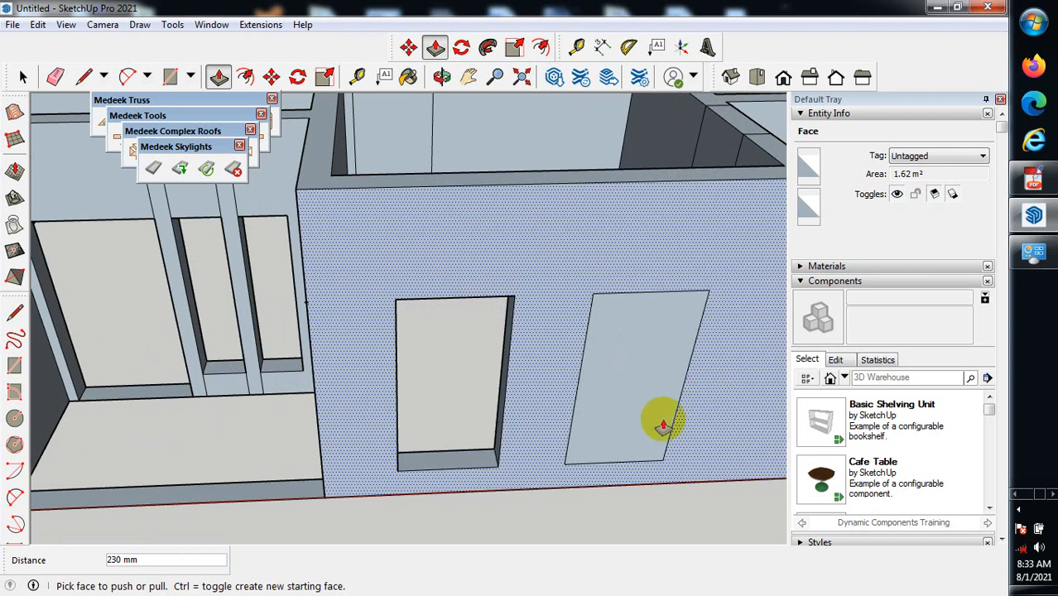
{"action": "left_click", "coordinate": [663, 425]}
{"action": "left_click", "coordinate": [612, 310]}
Push the small square window outline nearest the front corner of the side wall 230 mm through.
{"action": "scroll", "coordinate": [372, 385], "scroll_direction": "down", "scroll_amount": 6}
{"action": "middle_click_drag", "start_coordinate": [644, 390], "coordinate": [479, 428]}
{"action": "scroll", "coordinate": [255, 267], "scroll_direction": "up", "scroll_amount": 4}
{"action": "scroll", "coordinate": [479, 427], "scroll_direction": "up", "scroll_amount": 4}
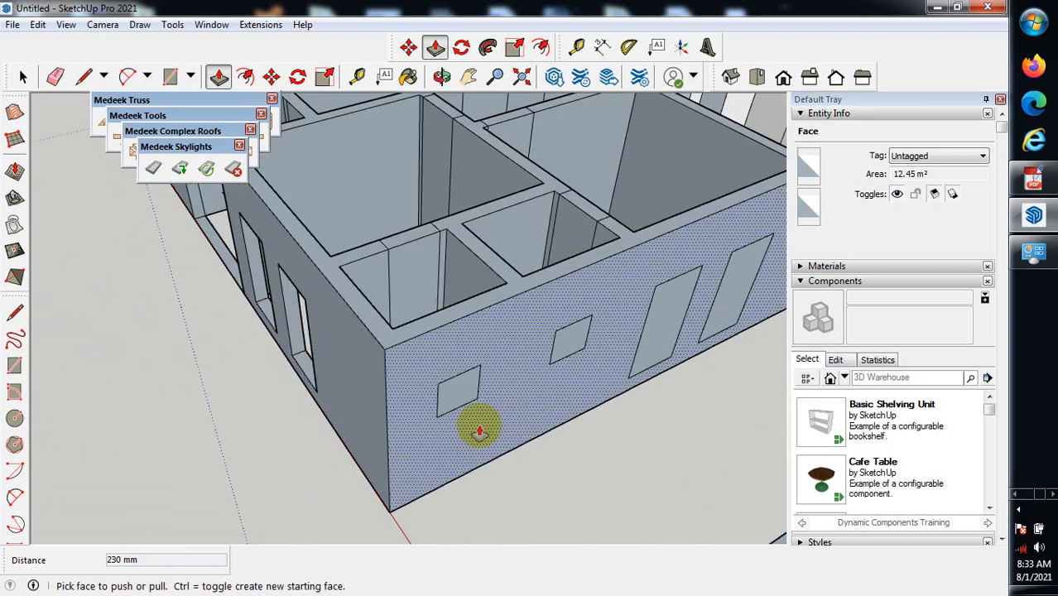
{"action": "scroll", "coordinate": [464, 414], "scroll_direction": "up", "scroll_amount": 2}
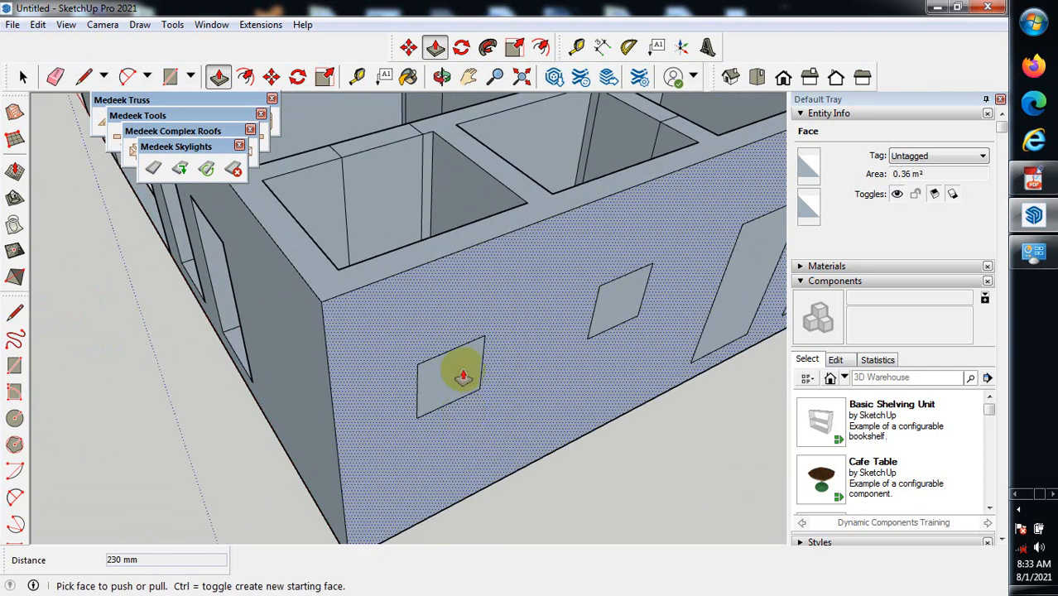
{"action": "scroll", "coordinate": [520, 495], "scroll_direction": "up", "scroll_amount": 2}
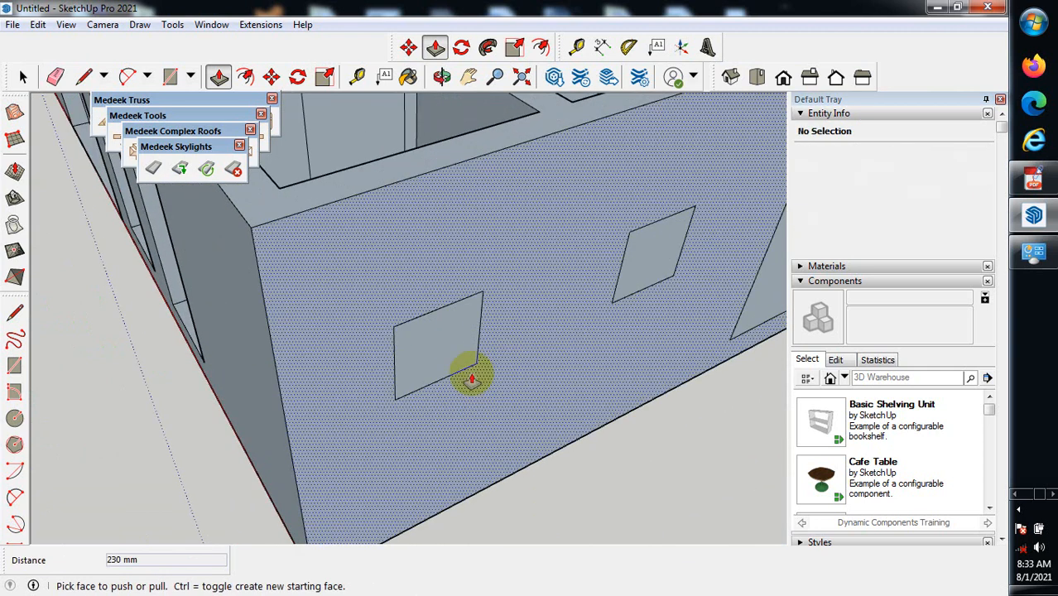
{"action": "left_click", "coordinate": [434, 338]}
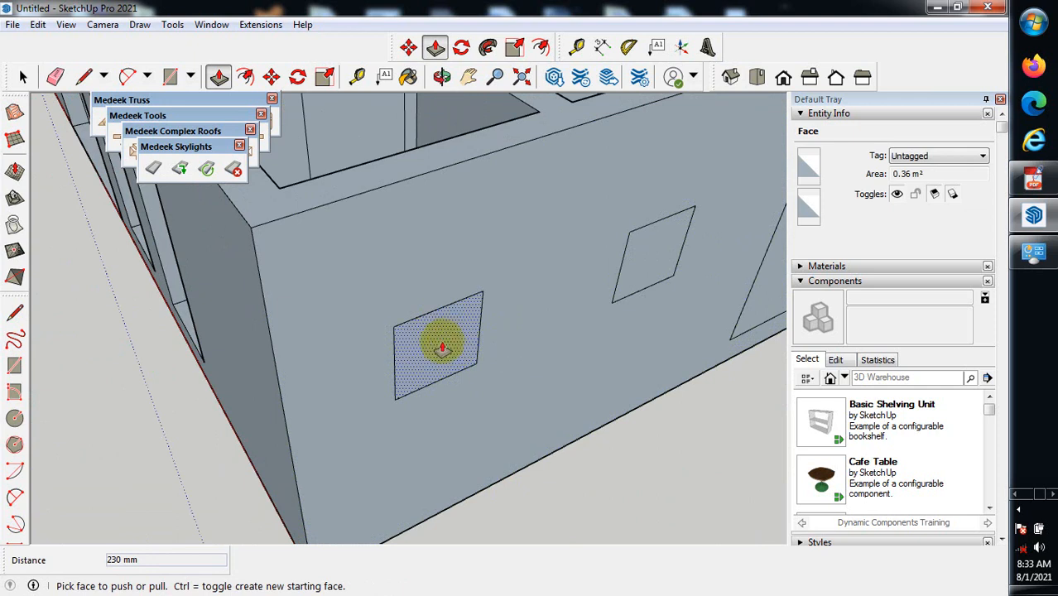
{"action": "left_click_drag", "start_coordinate": [457, 358], "coordinate": [428, 336]}
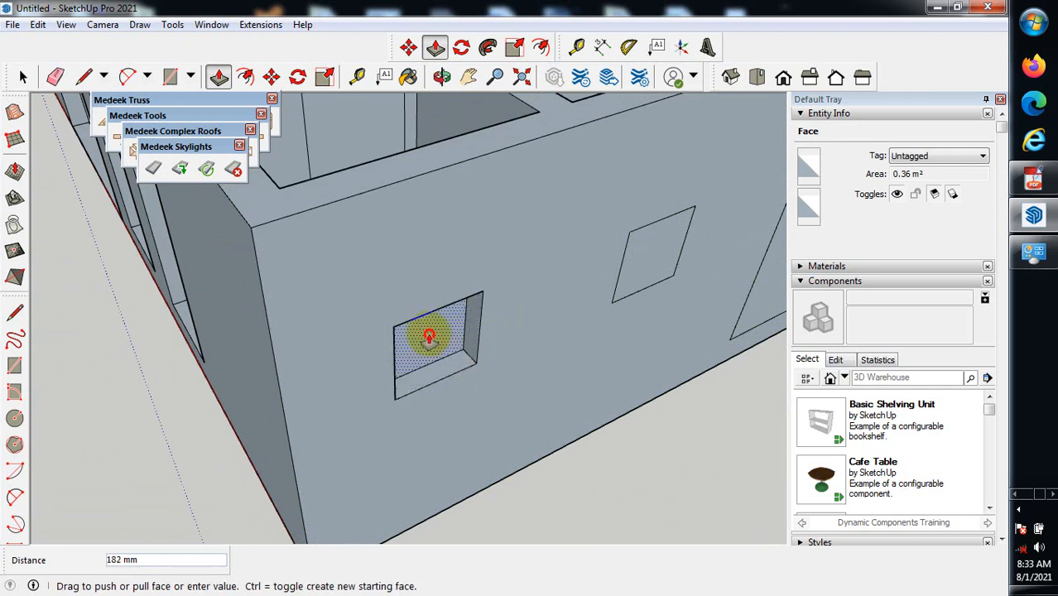
{"action": "left_click", "coordinate": [416, 331]}
{"action": "scroll", "coordinate": [437, 368], "scroll_direction": "up", "scroll_amount": 3}
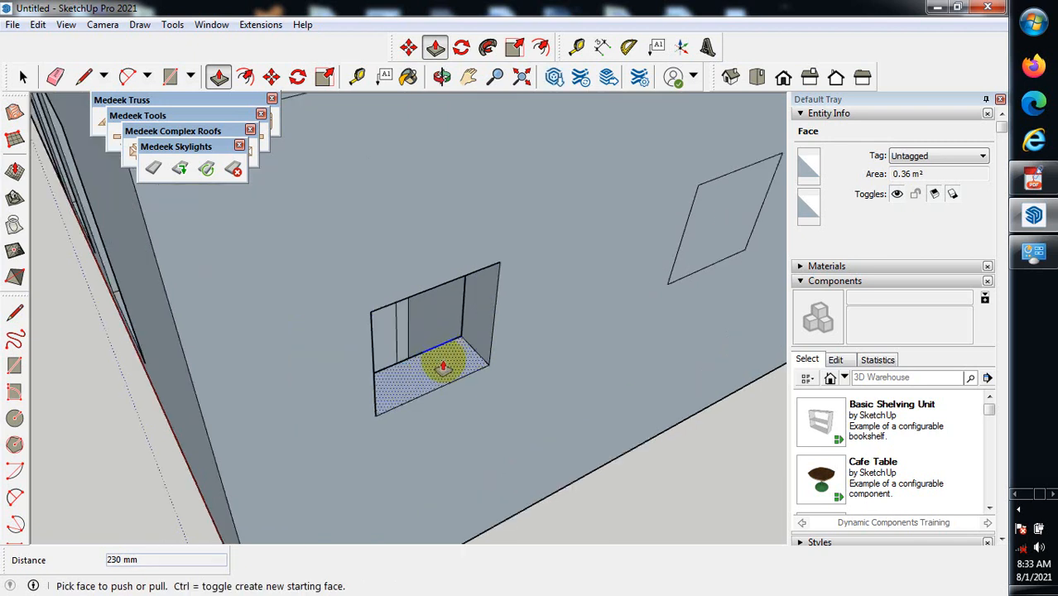
{"action": "scroll", "coordinate": [337, 342], "scroll_direction": "down", "scroll_amount": 1}
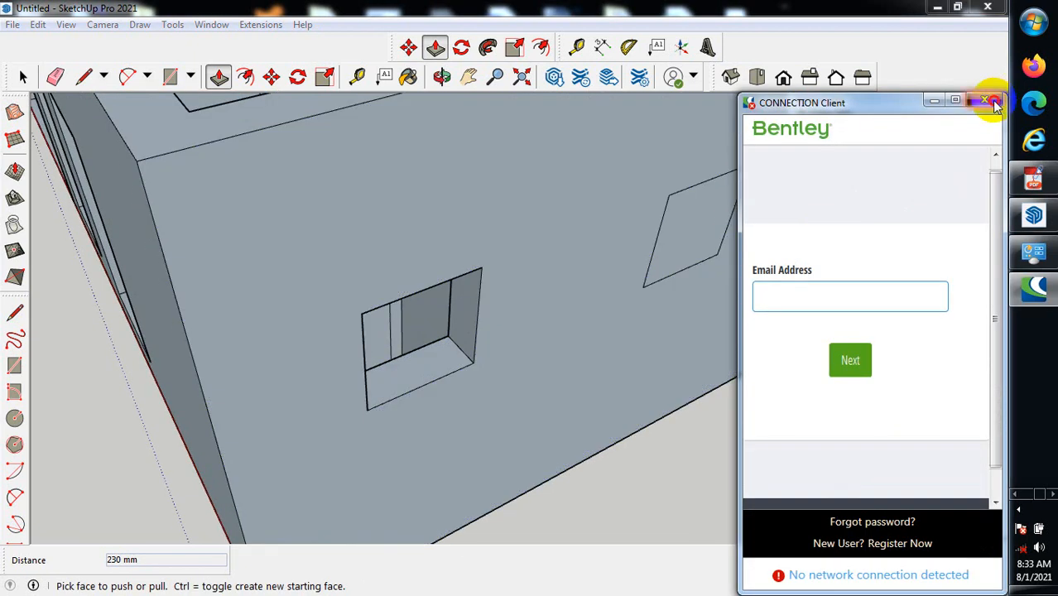
Dismiss the CONNECTION Client window and push the second small square outline on the side wall 230 mm through.
{"action": "left_click", "coordinate": [995, 101]}
{"action": "scroll", "coordinate": [609, 330], "scroll_direction": "up", "scroll_amount": 5}
{"action": "middle_click_drag", "start_coordinate": [551, 365], "coordinate": [677, 250]}
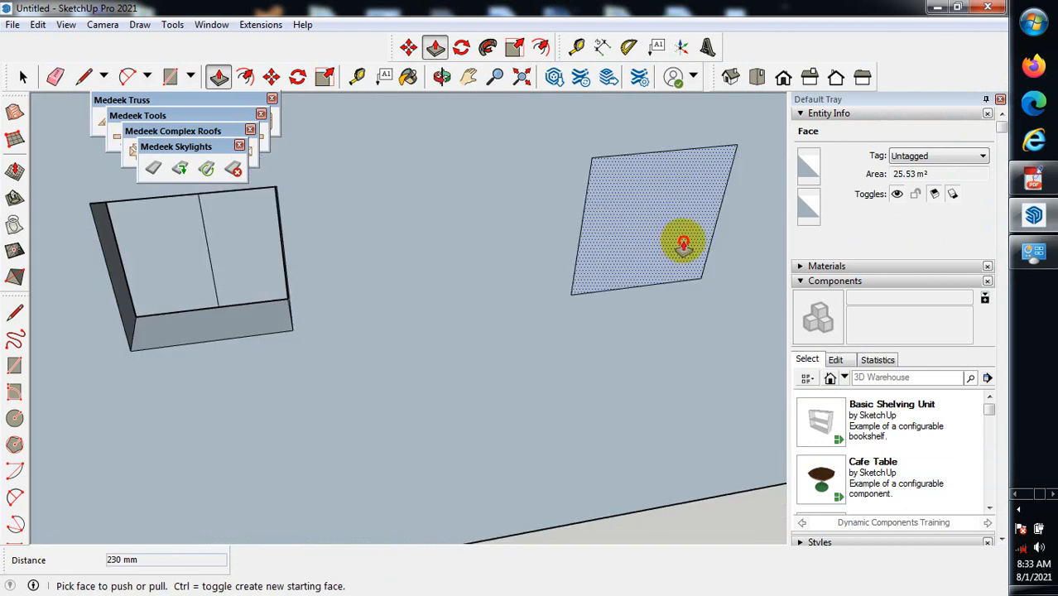
{"action": "left_click", "coordinate": [683, 244]}
{"action": "left_click", "coordinate": [642, 184]}
{"action": "scroll", "coordinate": [286, 315], "scroll_direction": "down", "scroll_amount": 3}
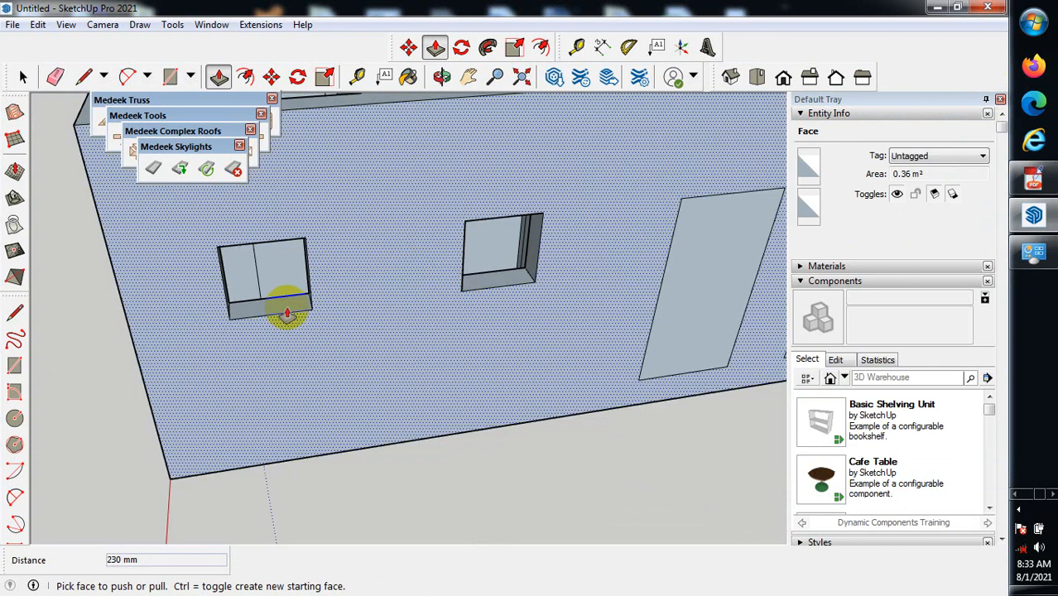
Push the tall rectangle next to the small square openings on the side wall 230 mm through.
{"action": "scroll", "coordinate": [287, 315], "scroll_direction": "down", "scroll_amount": 1}
{"action": "scroll", "coordinate": [722, 305], "scroll_direction": "up", "scroll_amount": 4}
{"action": "left_click_drag", "start_coordinate": [674, 354], "coordinate": [643, 263]}
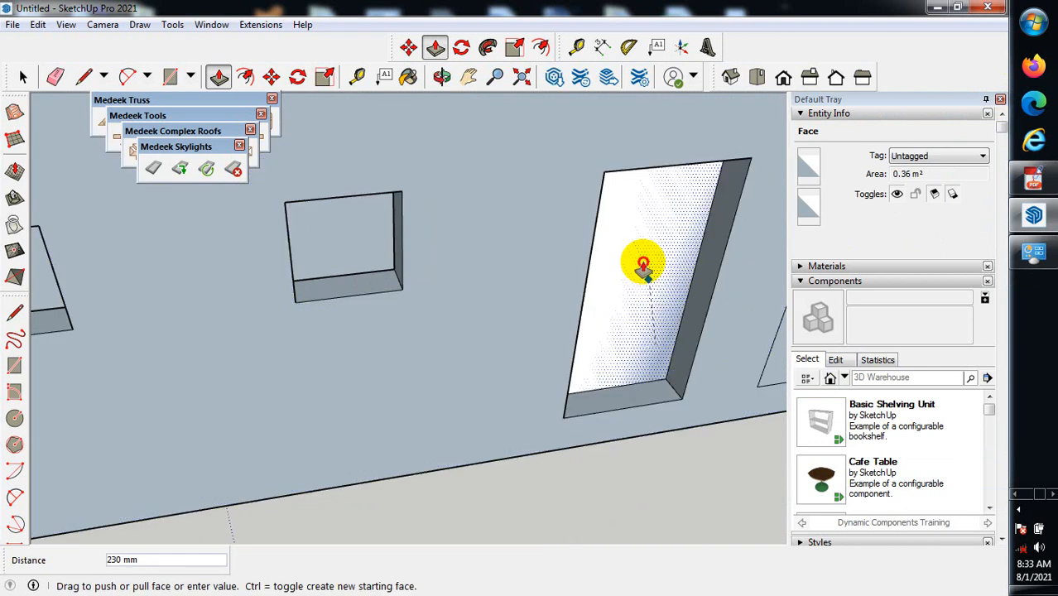
{"action": "left_click", "coordinate": [641, 269]}
{"action": "scroll", "coordinate": [250, 351], "scroll_direction": "down", "scroll_amount": 3}
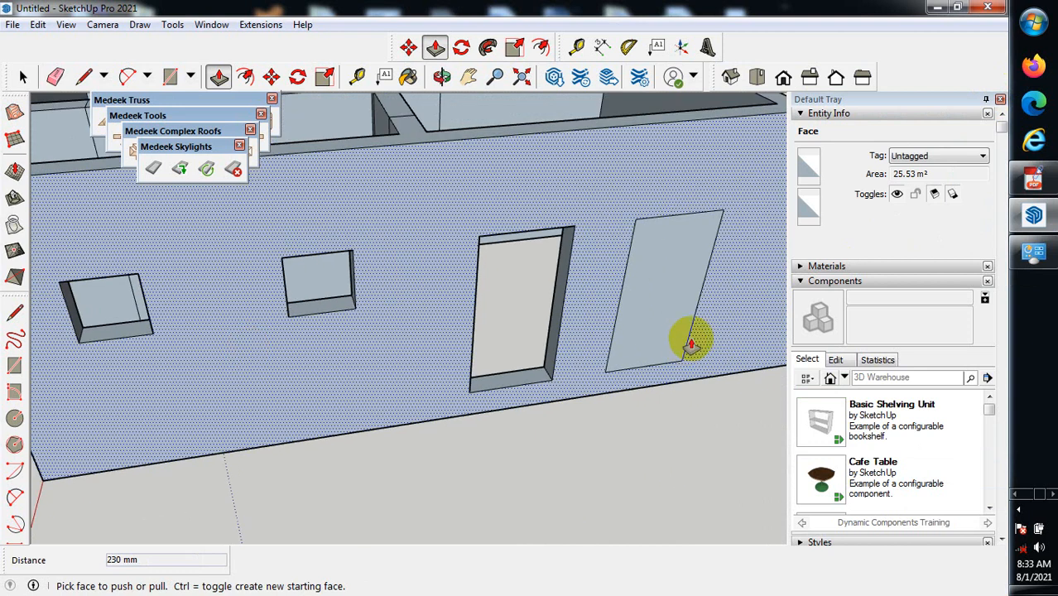
Push the second tall rectangle on the side wall, beside the opened tall one, 230 mm through.
{"action": "scroll", "coordinate": [685, 349], "scroll_direction": "up", "scroll_amount": 2}
{"action": "left_click", "coordinate": [661, 338]}
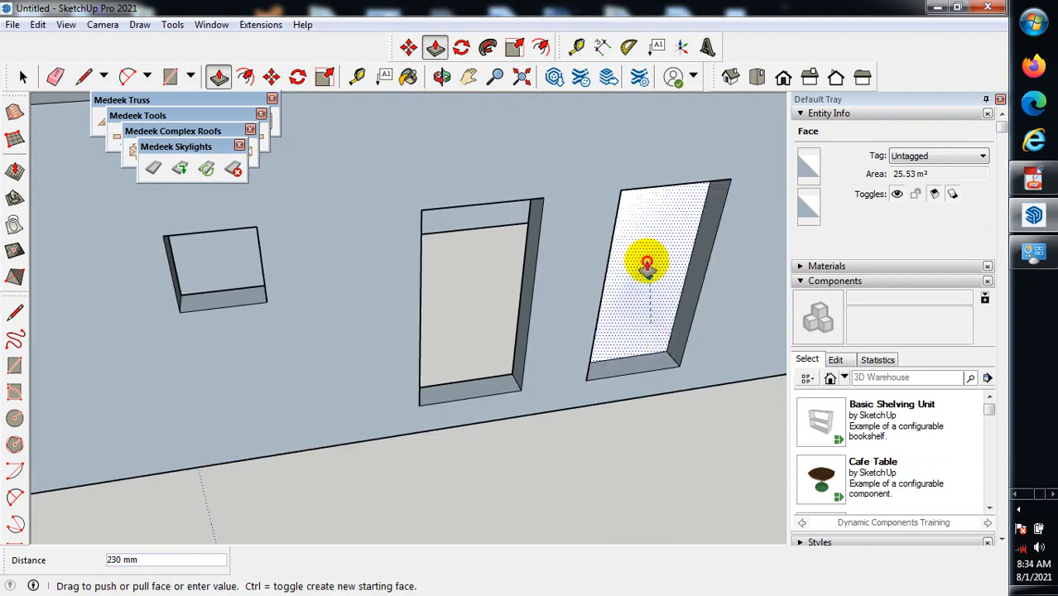
{"action": "left_click", "coordinate": [534, 314]}
{"action": "scroll", "coordinate": [390, 335], "scroll_direction": "down", "scroll_amount": 7}
{"action": "scroll", "coordinate": [696, 281], "scroll_direction": "up", "scroll_amount": 4}
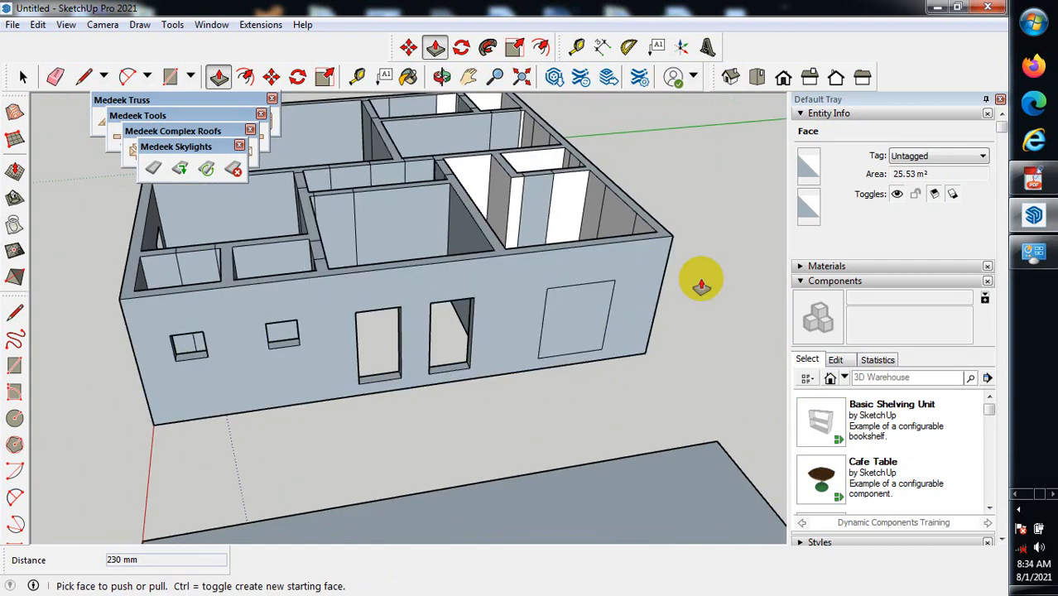
Try to push the wide window outline near the far end of the side wall through the wall.
{"action": "left_click", "coordinate": [562, 367]}
{"action": "left_click", "coordinate": [585, 321]}
{"action": "middle_click_drag", "start_coordinate": [692, 322], "coordinate": [663, 447]}
{"action": "scroll", "coordinate": [569, 326], "scroll_direction": "down", "scroll_amount": 4}
{"action": "middle_click_drag", "start_coordinate": [568, 410], "coordinate": [755, 474]}
{"action": "scroll", "coordinate": [633, 278], "scroll_direction": "up", "scroll_amount": 3}
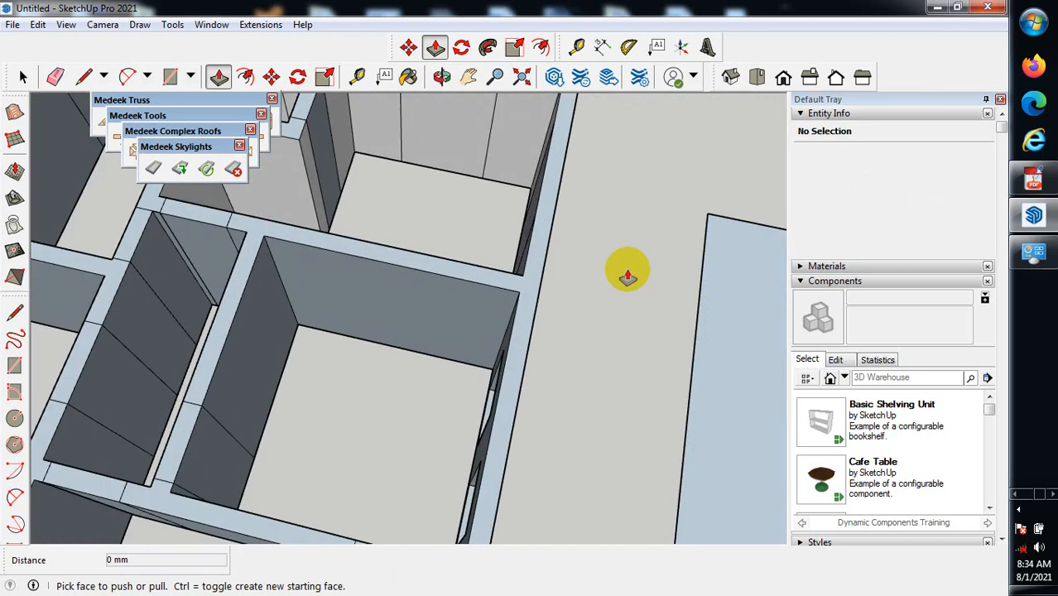
{"action": "middle_click_drag", "start_coordinate": [621, 318], "coordinate": [458, 156]}
{"action": "scroll", "coordinate": [448, 194], "scroll_direction": "up", "scroll_amount": 2}
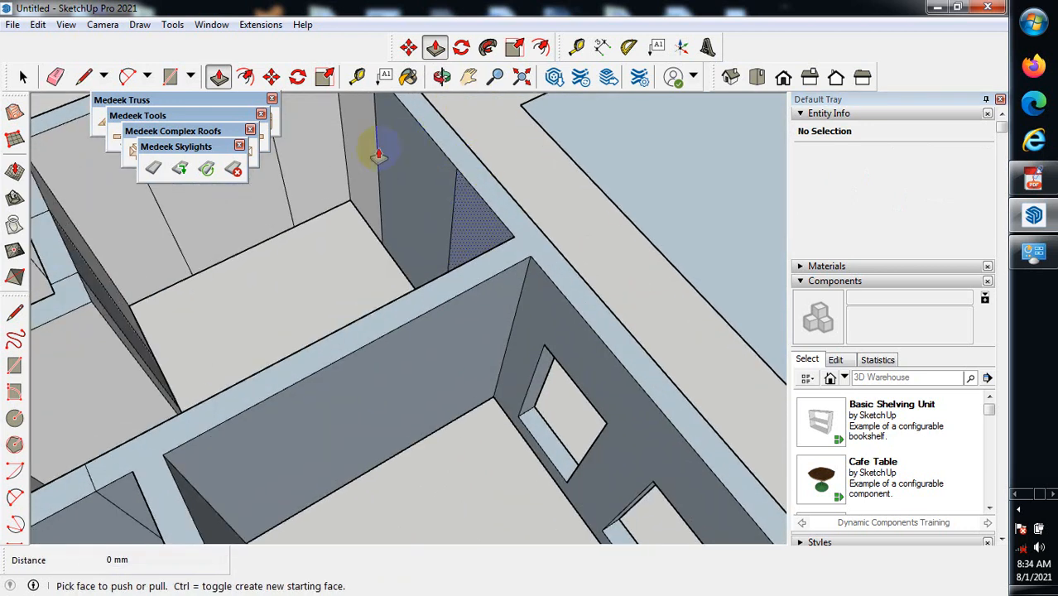
{"action": "scroll", "coordinate": [364, 287], "scroll_direction": "down", "scroll_amount": 4}
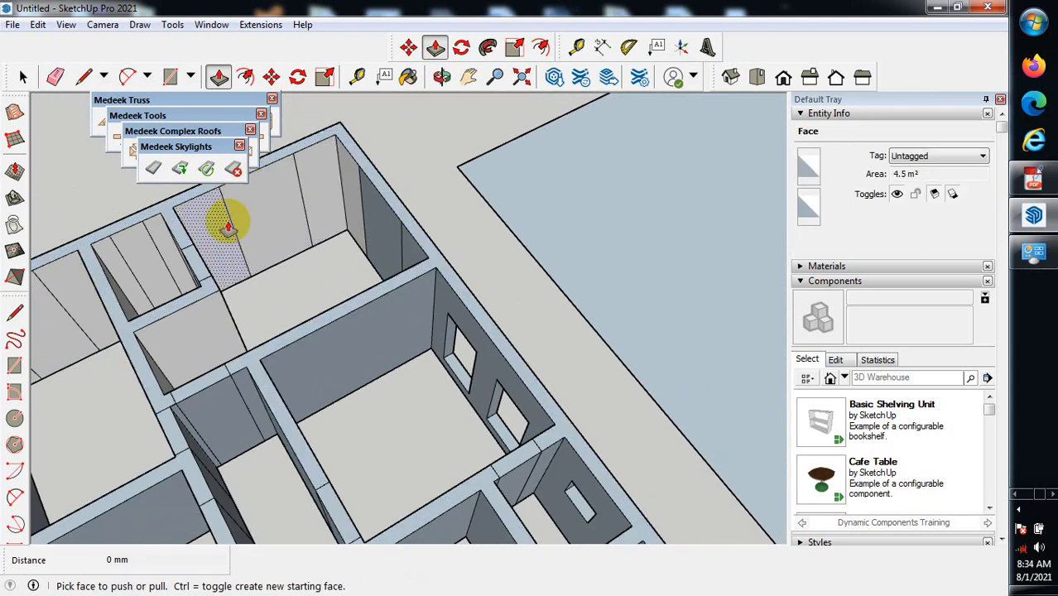
{"action": "scroll", "coordinate": [271, 225], "scroll_direction": "down", "scroll_amount": 2}
{"action": "middle_click_drag", "start_coordinate": [460, 232], "coordinate": [356, 277]}
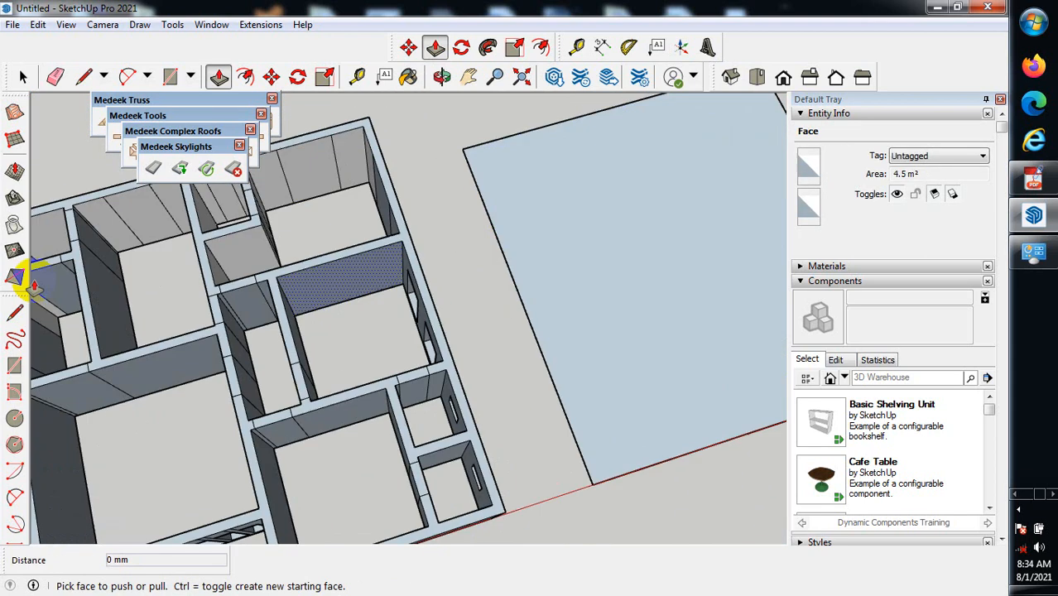
{"action": "middle_click_drag", "start_coordinate": [565, 289], "coordinate": [104, 211]}
{"action": "scroll", "coordinate": [571, 245], "scroll_direction": "up", "scroll_amount": 4}
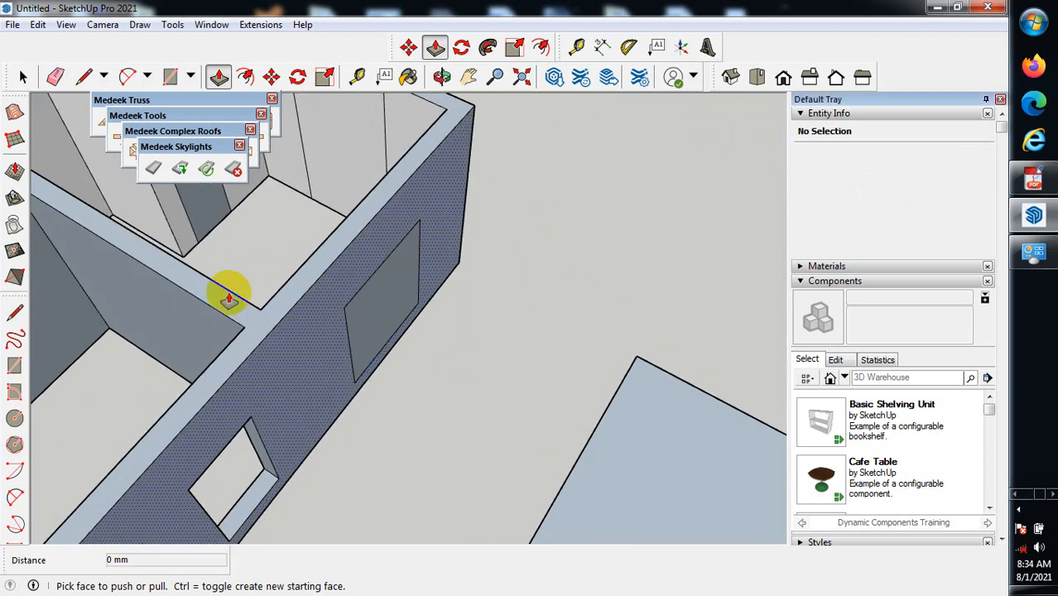
{"action": "middle_click_drag", "start_coordinate": [225, 295], "coordinate": [401, 385]}
{"action": "scroll", "coordinate": [458, 348], "scroll_direction": "up", "scroll_amount": 3}
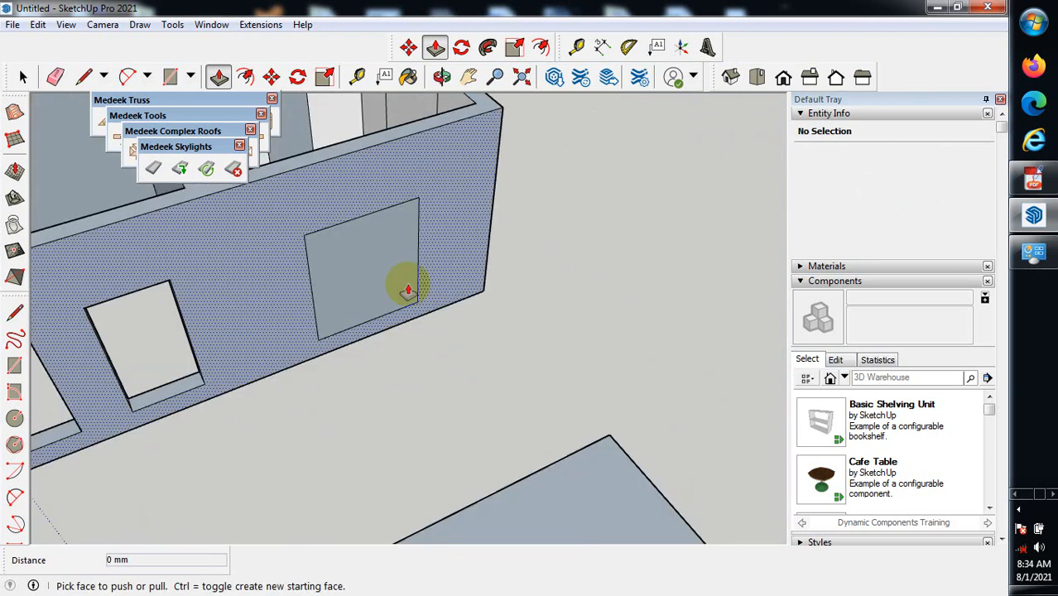
Try to open the wide window outline with freehand pushes into the room, and undo the last push.
{"action": "left_click", "coordinate": [368, 248]}
{"action": "left_click", "coordinate": [396, 282]}
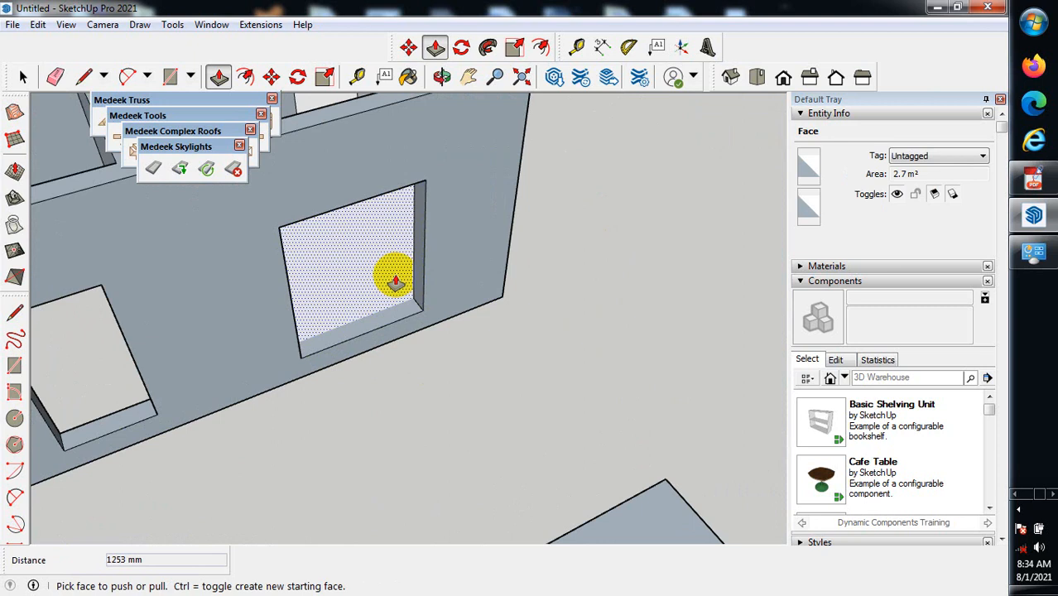
{"action": "left_click", "coordinate": [399, 296]}
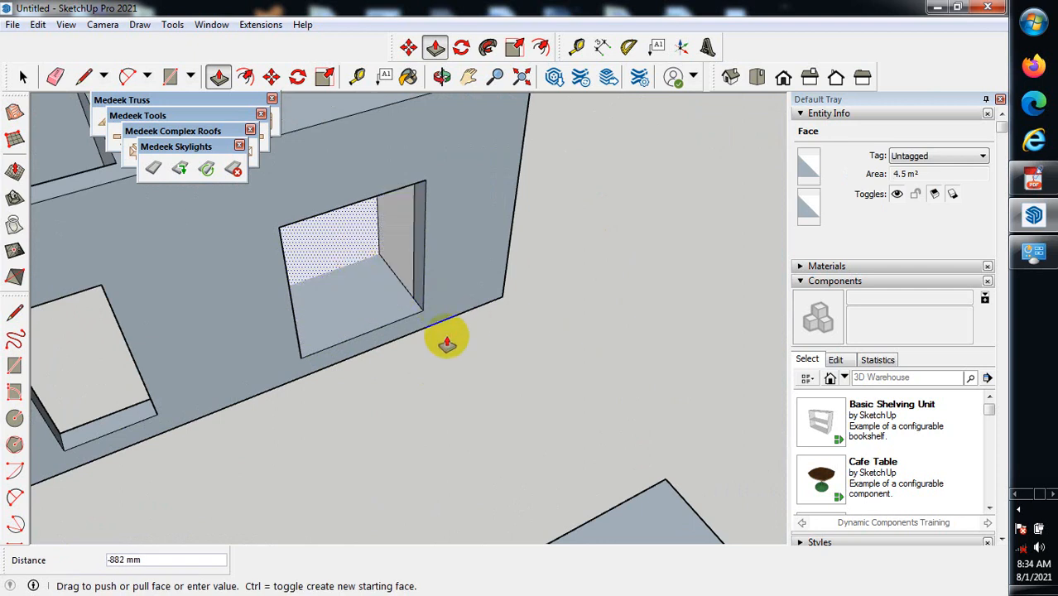
{"action": "left_click", "coordinate": [447, 336]}
{"action": "scroll", "coordinate": [452, 338], "scroll_direction": "down", "scroll_amount": 4}
{"action": "middle_click_drag", "start_coordinate": [413, 398], "coordinate": [728, 327]}
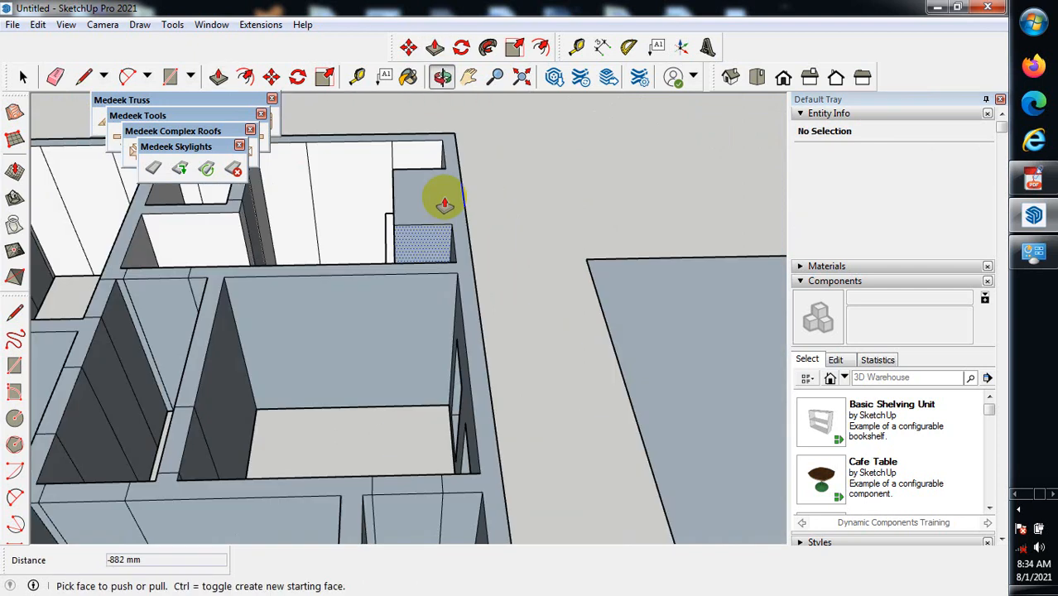
{"action": "scroll", "coordinate": [521, 258], "scroll_direction": "down", "scroll_amount": 2}
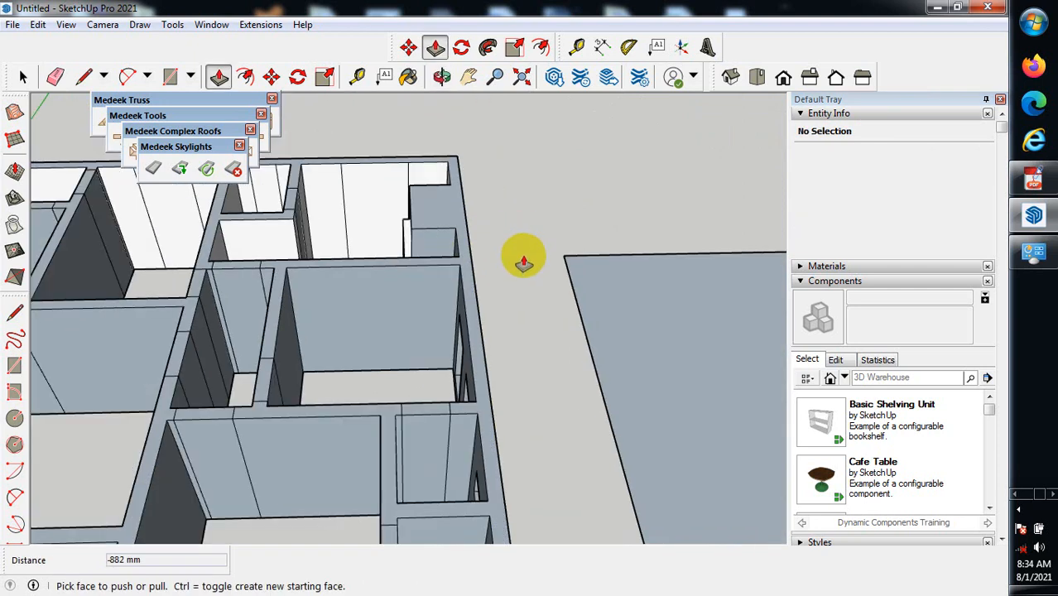
{"action": "key", "text": "ctrl+z"}
Erase the stray vertical lines on the inner face of the side wall behind the wide window outline.
{"action": "middle_click_drag", "start_coordinate": [523, 259], "coordinate": [642, 383]}
{"action": "middle_click_drag", "start_coordinate": [614, 296], "coordinate": [529, 265]}
{"action": "left_click", "coordinate": [55, 76]}
{"action": "mouse_move", "coordinate": [480, 271]}
{"action": "left_mouse_down"}
{"action": "mouse_move", "coordinate": [510, 361]}
{"action": "mouse_move", "coordinate": [502, 287]}
{"action": "left_mouse_up"}
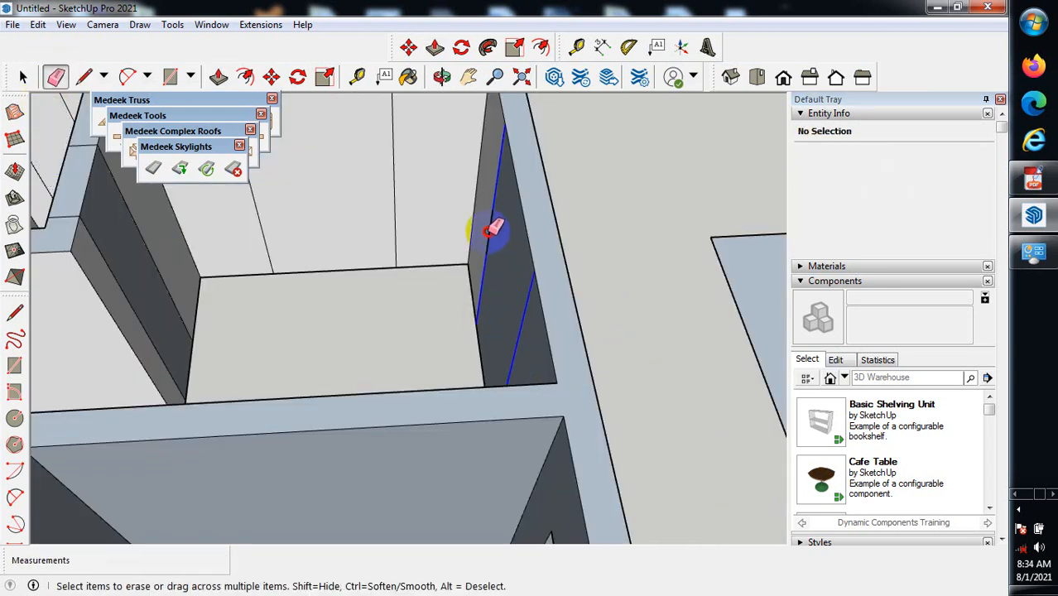
{"action": "left_click_drag", "start_coordinate": [492, 229], "coordinate": [497, 233]}
Push the wide window outline near the far end of the side wall 230 mm through.
{"action": "mouse_move", "coordinate": [634, 279]}
{"action": "middle_mouse_down"}
{"action": "mouse_move", "coordinate": [446, 302]}
{"action": "mouse_move", "coordinate": [626, 349]}
{"action": "mouse_move", "coordinate": [444, 346]}
{"action": "mouse_move", "coordinate": [364, 361]}
{"action": "middle_mouse_up"}
{"action": "middle_click_drag", "start_coordinate": [647, 436], "coordinate": [409, 370]}
{"action": "scroll", "coordinate": [461, 377], "scroll_direction": "up", "scroll_amount": 2}
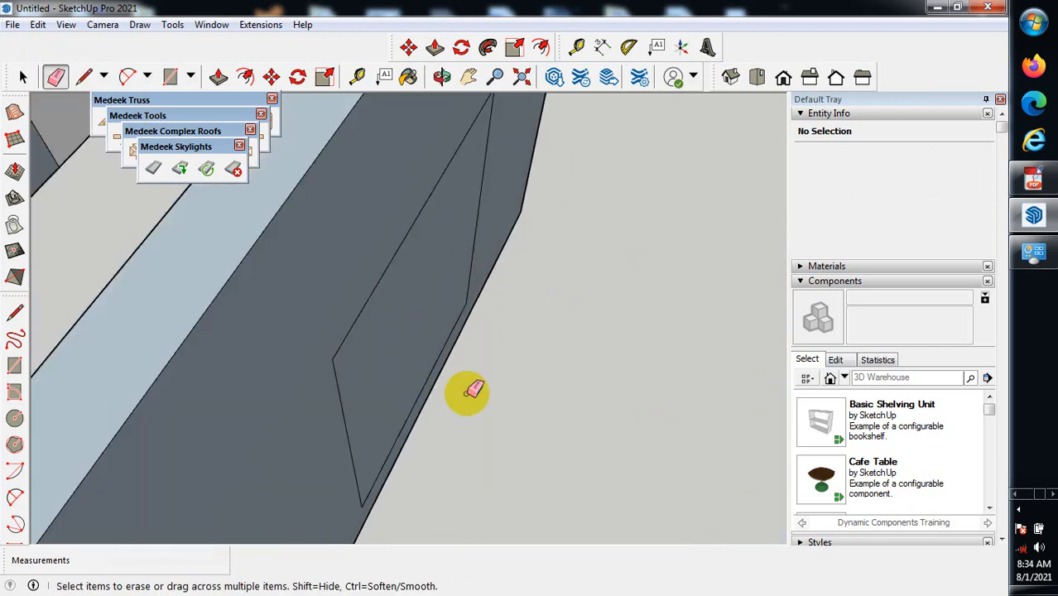
{"action": "scroll", "coordinate": [468, 392], "scroll_direction": "down", "scroll_amount": 5}
{"action": "middle_click_drag", "start_coordinate": [531, 358], "coordinate": [338, 351]}
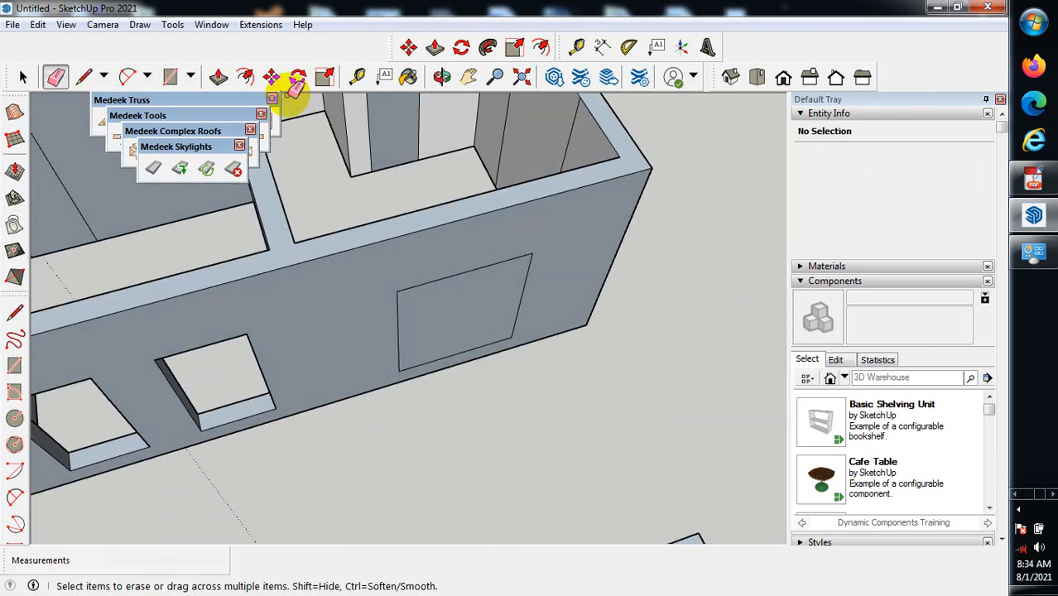
{"action": "left_click", "coordinate": [219, 77]}
{"action": "left_click", "coordinate": [487, 327]}
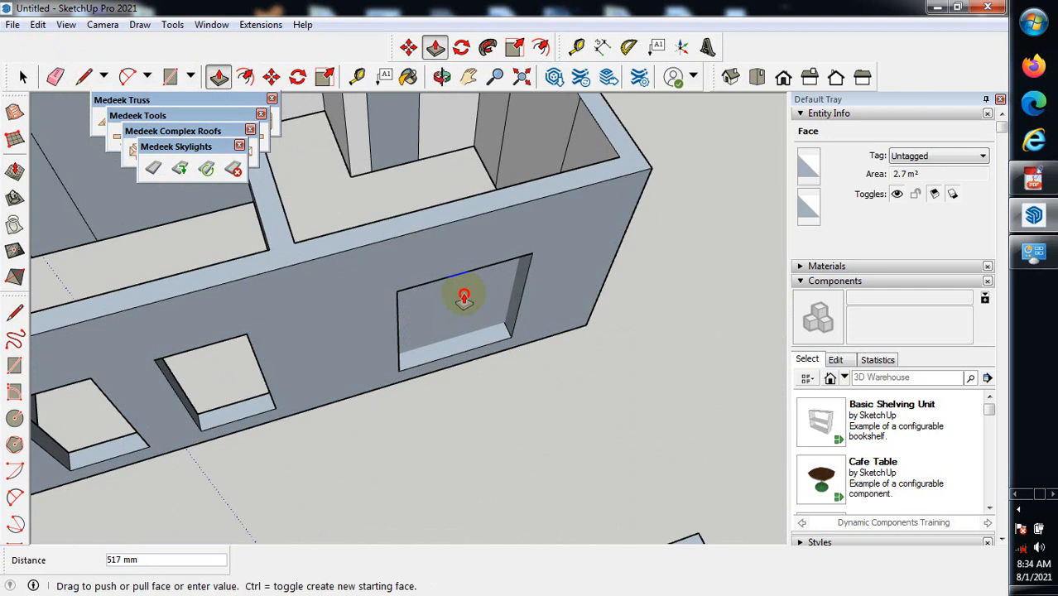
{"action": "left_click", "coordinate": [450, 289]}
{"action": "scroll", "coordinate": [480, 366], "scroll_direction": "up", "scroll_amount": 3}
{"action": "middle_click_drag", "start_coordinate": [440, 382], "coordinate": [664, 455]}
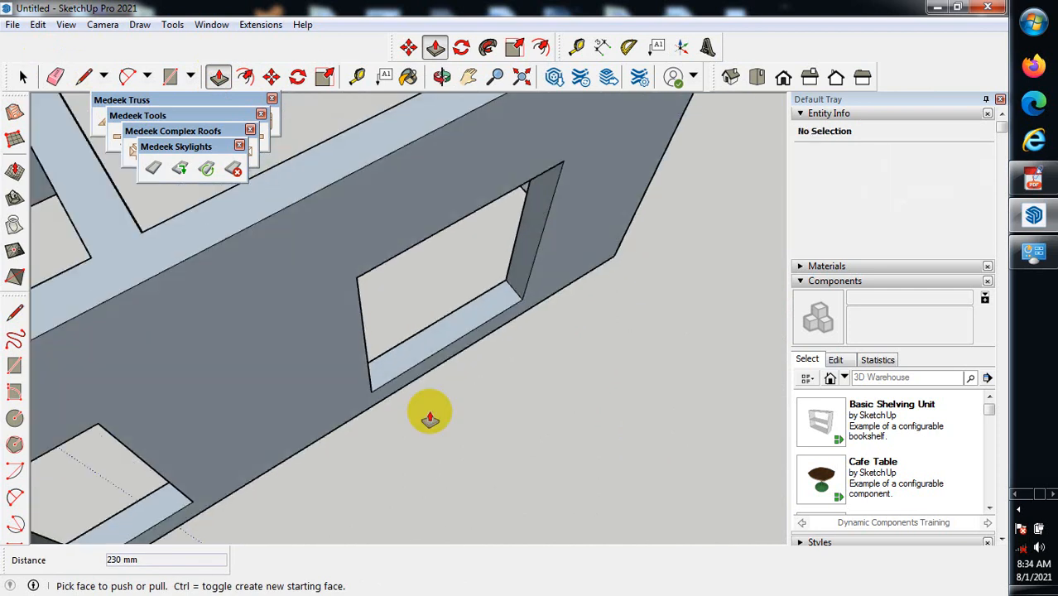
{"action": "middle_click_drag", "start_coordinate": [430, 417], "coordinate": [683, 430]}
{"action": "scroll", "coordinate": [646, 413], "scroll_direction": "down", "scroll_amount": 3}
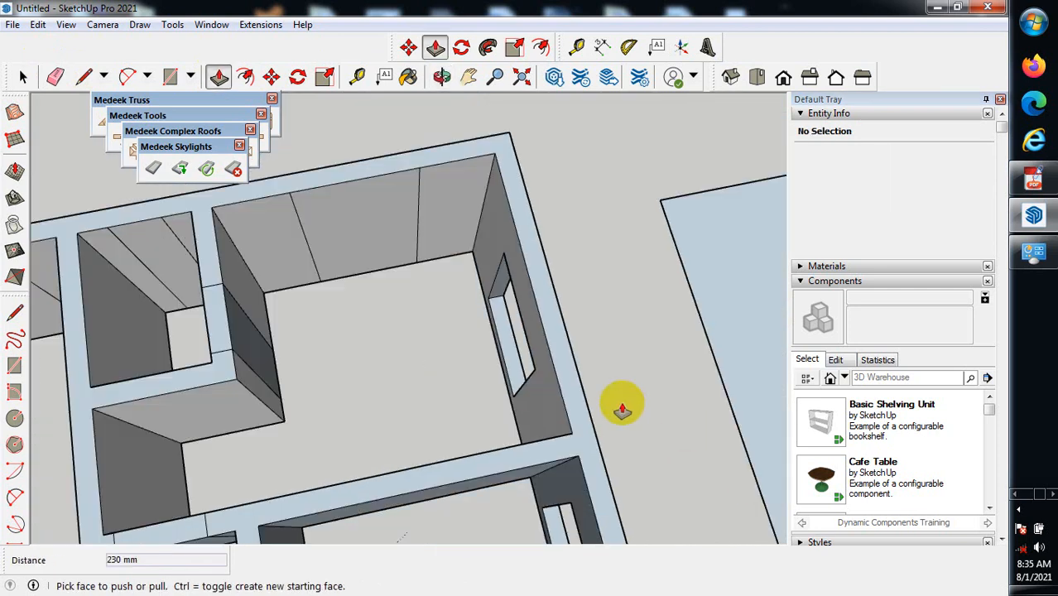
Erase the stray vertical lines on the rear wall inside the large corner room and the small room beside it.
{"action": "left_click", "coordinate": [54, 76]}
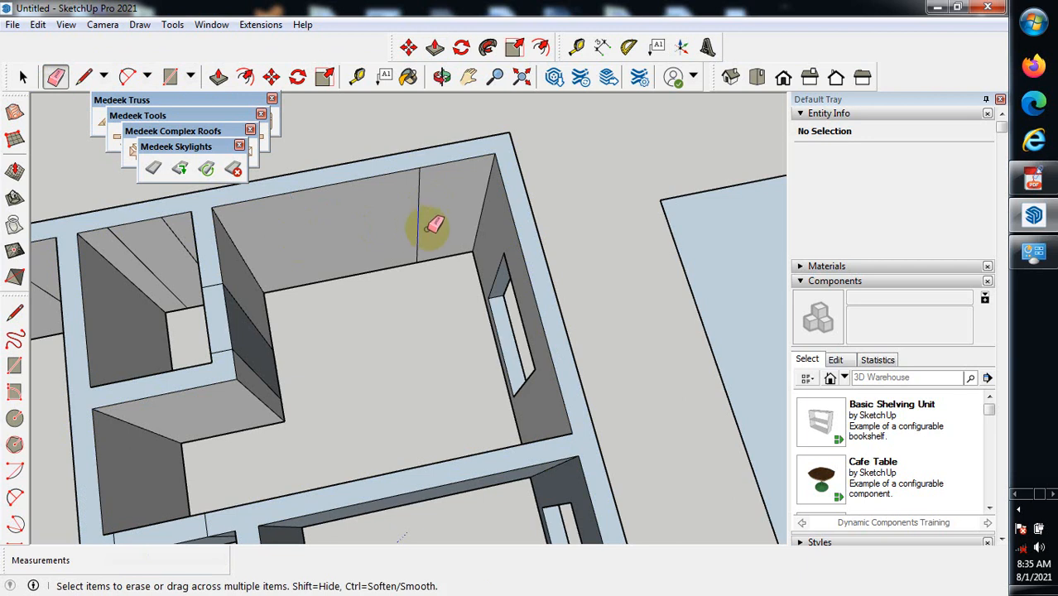
{"action": "left_click_drag", "start_coordinate": [429, 215], "coordinate": [447, 212]}
{"action": "scroll", "coordinate": [447, 213], "scroll_direction": "down", "scroll_amount": 2}
{"action": "scroll", "coordinate": [250, 232], "scroll_direction": "up", "scroll_amount": 2}
{"action": "mouse_move", "coordinate": [248, 233]}
{"action": "left_mouse_down"}
{"action": "mouse_move", "coordinate": [216, 256]}
{"action": "mouse_move", "coordinate": [246, 263]}
{"action": "left_mouse_up"}
Erase the stray lines on the rear wall of the adjacent large room and inside the small rooms at the far corner.
{"action": "scroll", "coordinate": [229, 277], "scroll_direction": "down", "scroll_amount": 3}
{"action": "scroll", "coordinate": [192, 269], "scroll_direction": "up", "scroll_amount": 2}
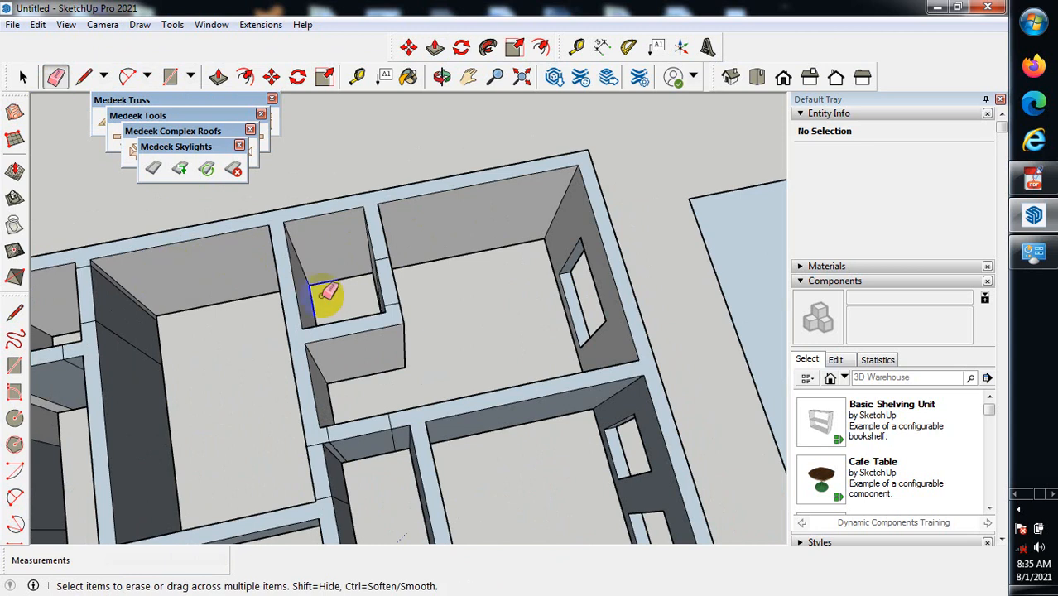
{"action": "left_click_drag", "start_coordinate": [170, 275], "coordinate": [172, 277]}
{"action": "scroll", "coordinate": [288, 307], "scroll_direction": "down", "scroll_amount": 2}
{"action": "scroll", "coordinate": [165, 374], "scroll_direction": "up", "scroll_amount": 3}
{"action": "left_click_drag", "start_coordinate": [172, 444], "coordinate": [169, 361]}
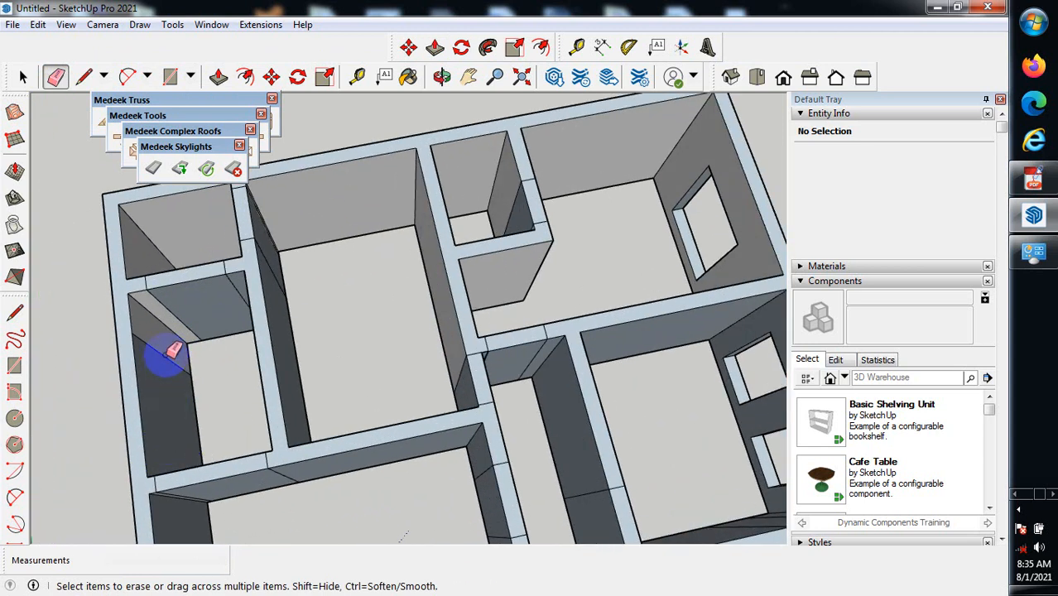
Examine the remaining rooms and outer walls for stray lines and window outlines still to cut.
{"action": "scroll", "coordinate": [173, 357], "scroll_direction": "down", "scroll_amount": 2}
{"action": "middle_click_drag", "start_coordinate": [207, 404], "coordinate": [420, 203]}
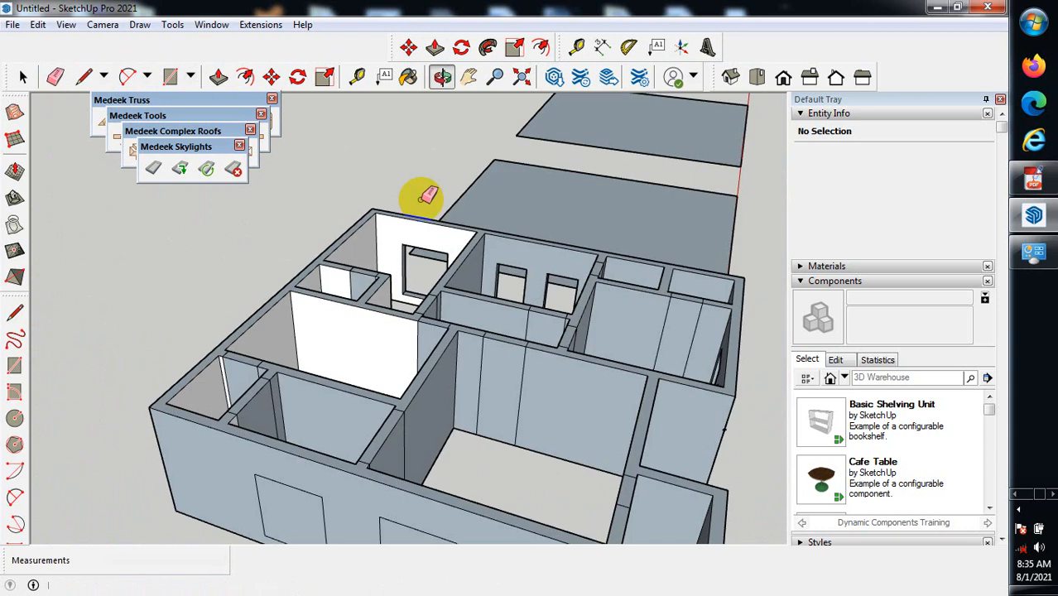
{"action": "scroll", "coordinate": [434, 211], "scroll_direction": "down", "scroll_amount": 4}
{"action": "middle_click_drag", "start_coordinate": [565, 326], "coordinate": [245, 486]}
{"action": "scroll", "coordinate": [401, 378], "scroll_direction": "up", "scroll_amount": 5}
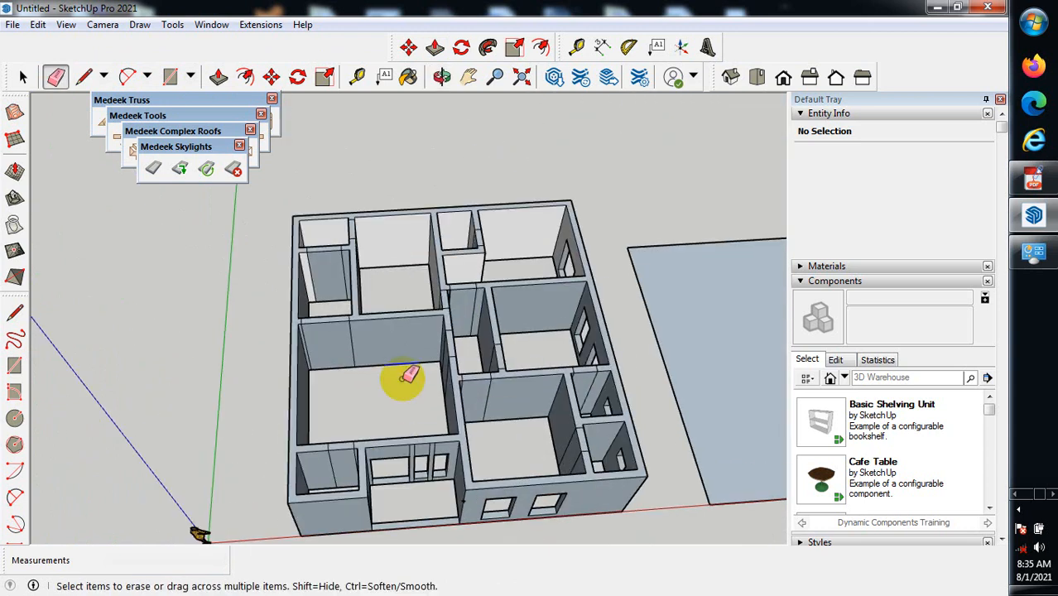
{"action": "scroll", "coordinate": [323, 389], "scroll_direction": "down", "scroll_amount": 3}
{"action": "scroll", "coordinate": [302, 460], "scroll_direction": "up", "scroll_amount": 7}
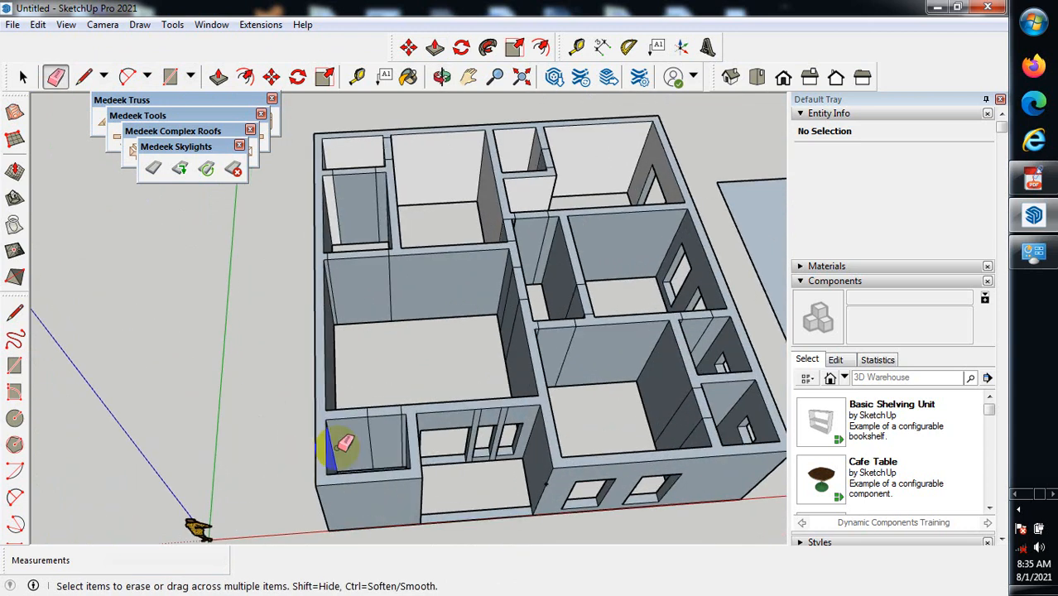
{"action": "scroll", "coordinate": [323, 440], "scroll_direction": "down", "scroll_amount": 3}
{"action": "scroll", "coordinate": [298, 463], "scroll_direction": "up", "scroll_amount": 3}
{"action": "middle_click_drag", "start_coordinate": [298, 461], "coordinate": [627, 408]}
{"action": "mouse_move", "coordinate": [461, 367]}
{"action": "middle_mouse_down"}
{"action": "mouse_move", "coordinate": [196, 348]}
{"action": "mouse_move", "coordinate": [484, 449]}
{"action": "middle_mouse_up"}
{"action": "scroll", "coordinate": [393, 502], "scroll_direction": "up", "scroll_amount": 4}
{"action": "middle_click_drag", "start_coordinate": [392, 502], "coordinate": [219, 123]}
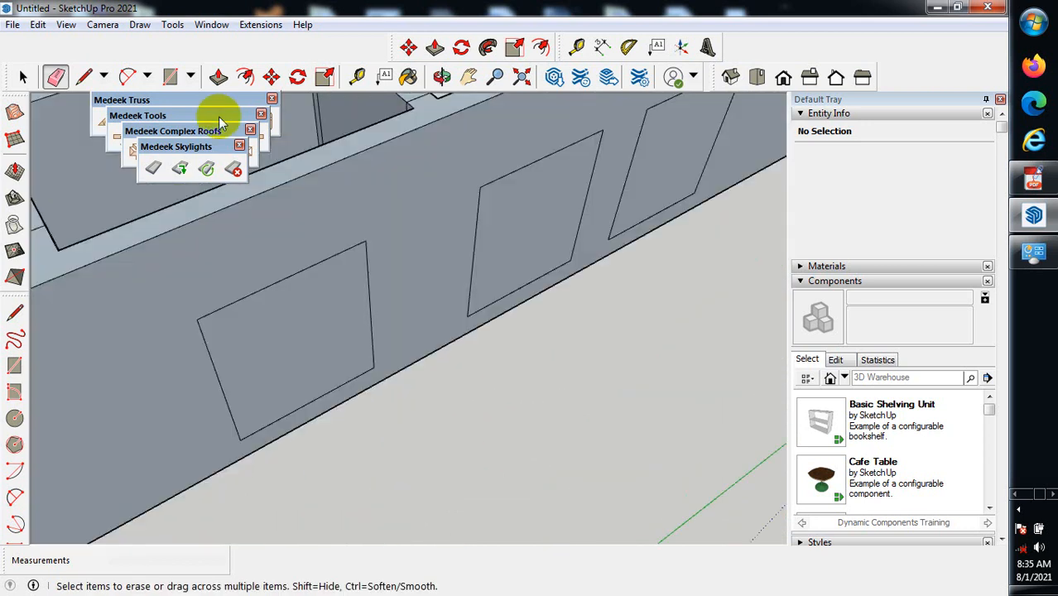
Push the rearmost wide window outline on the opposite side wall 230 mm through.
{"action": "left_click", "coordinate": [217, 77]}
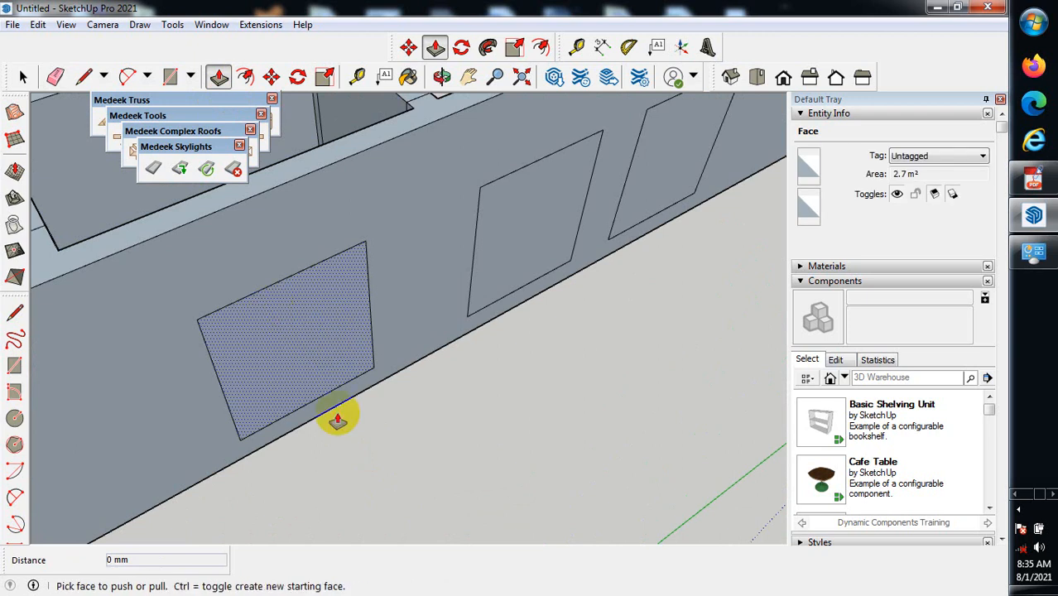
{"action": "double_click", "coordinate": [330, 359]}
{"action": "middle_click_drag", "start_coordinate": [310, 326], "coordinate": [637, 378]}
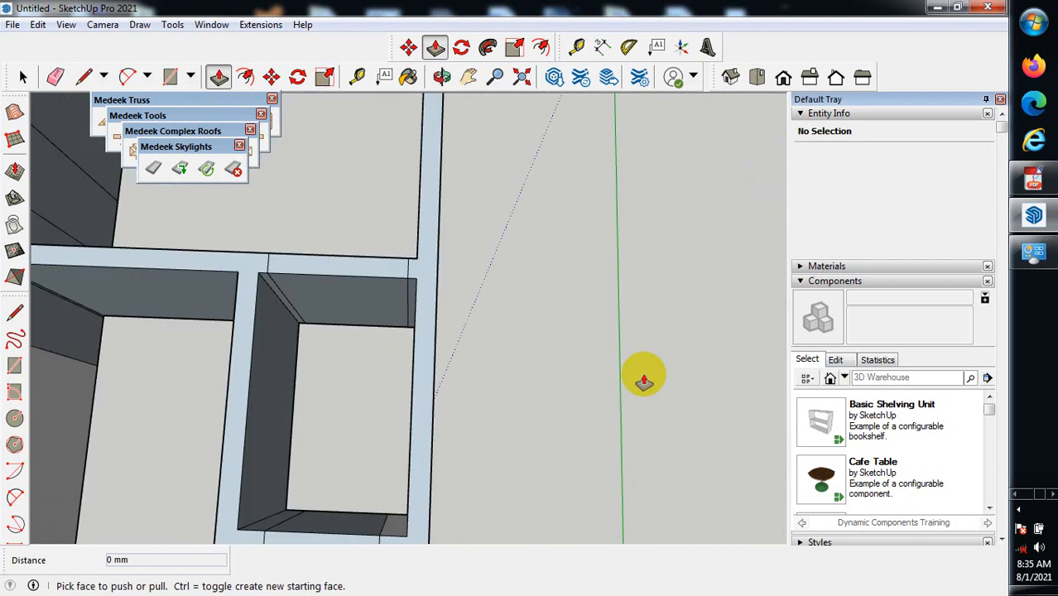
{"action": "middle_click_drag", "start_coordinate": [518, 352], "coordinate": [393, 454]}
{"action": "scroll", "coordinate": [394, 454], "scroll_direction": "up", "scroll_amount": 2}
{"action": "middle_click_drag", "start_coordinate": [638, 443], "coordinate": [399, 327]}
{"action": "scroll", "coordinate": [524, 491], "scroll_direction": "up", "scroll_amount": 3}
{"action": "left_click", "coordinate": [423, 333]}
{"action": "left_click", "coordinate": [310, 287]}
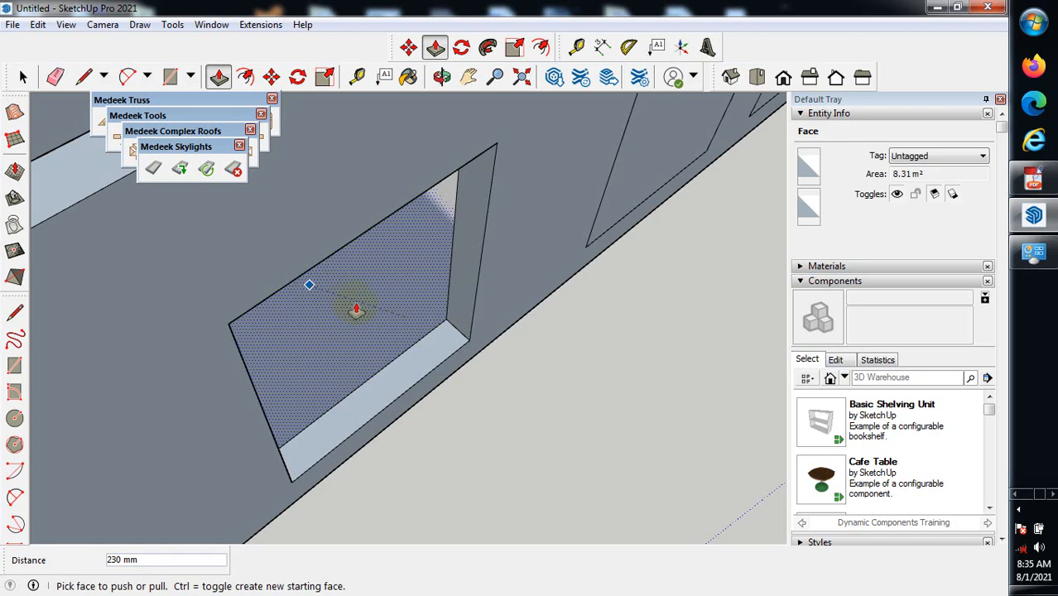
Push the other two wide window outlines on the same wall 230 mm through.
{"action": "scroll", "coordinate": [317, 324], "scroll_direction": "down", "scroll_amount": 1}
{"action": "scroll", "coordinate": [495, 320], "scroll_direction": "down", "scroll_amount": 4}
{"action": "scroll", "coordinate": [496, 324], "scroll_direction": "up", "scroll_amount": 4}
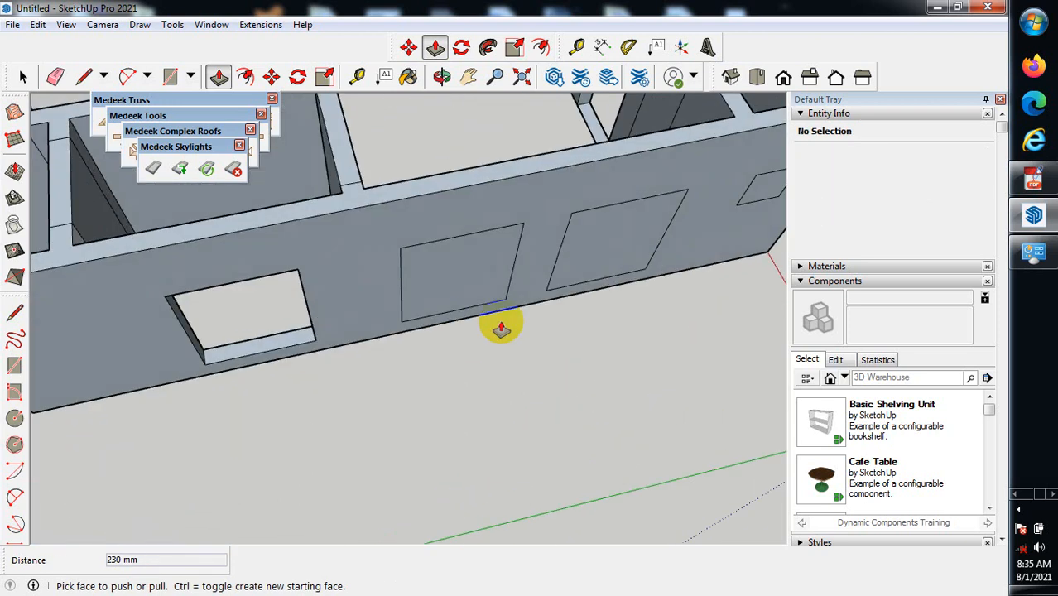
{"action": "left_click", "coordinate": [485, 283]}
{"action": "left_click", "coordinate": [463, 273]}
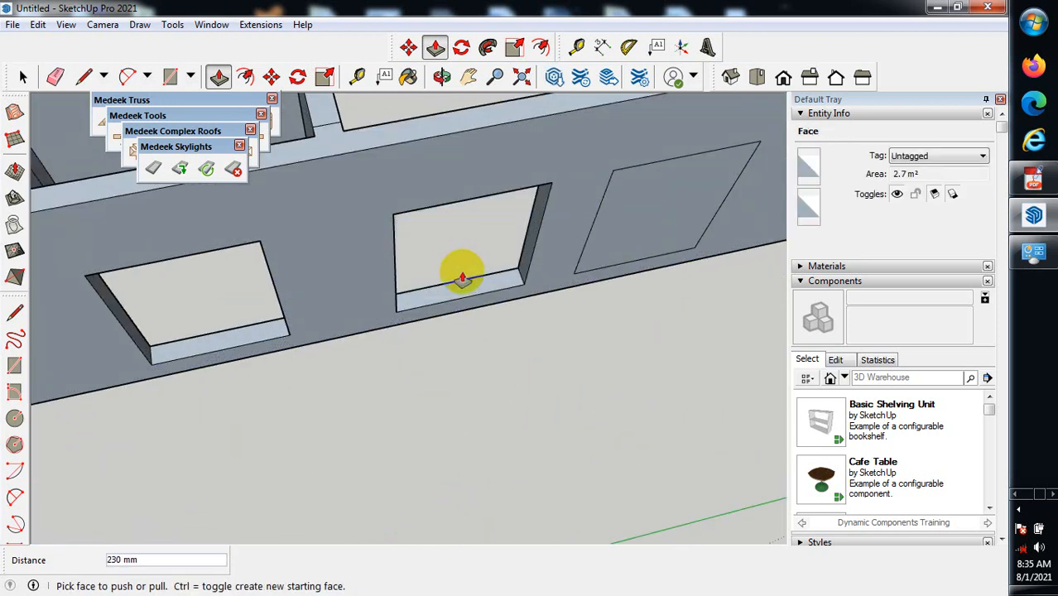
{"action": "scroll", "coordinate": [599, 276], "scroll_direction": "down", "scroll_amount": 3}
{"action": "scroll", "coordinate": [602, 272], "scroll_direction": "up", "scroll_amount": 3}
{"action": "left_click", "coordinate": [534, 240]}
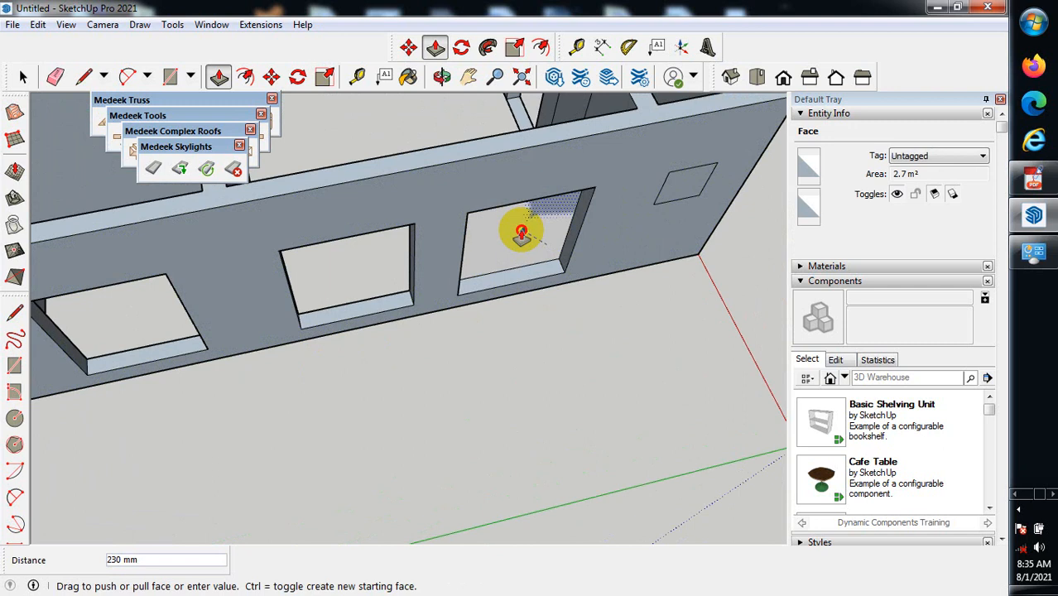
{"action": "left_click", "coordinate": [520, 231]}
Push the small square window outline near the front corner of the same wall 230 mm through.
{"action": "scroll", "coordinate": [397, 347], "scroll_direction": "down", "scroll_amount": 3}
{"action": "scroll", "coordinate": [619, 250], "scroll_direction": "up", "scroll_amount": 3}
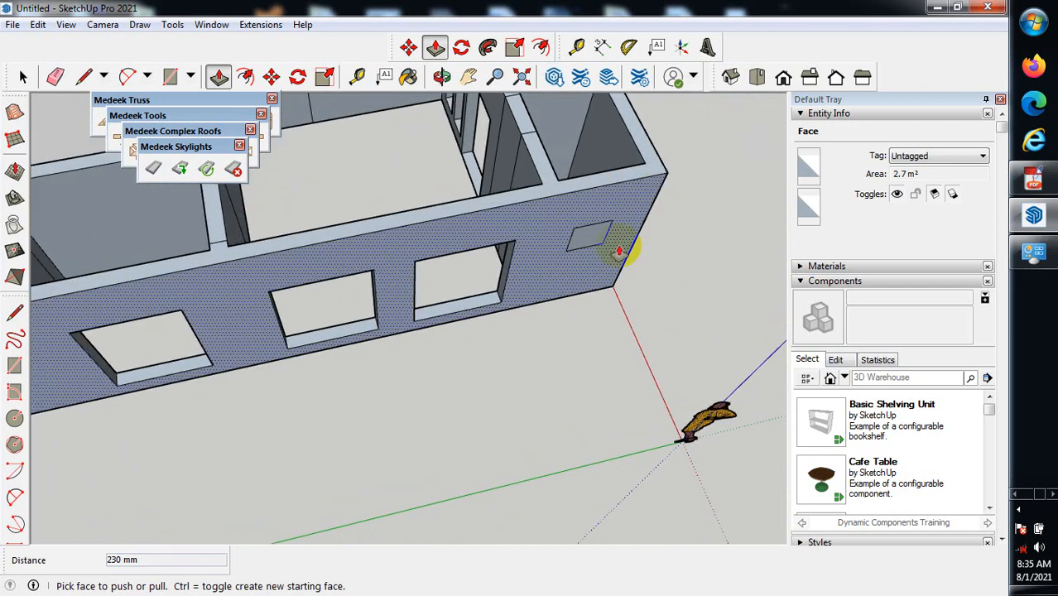
{"action": "scroll", "coordinate": [611, 237], "scroll_direction": "up", "scroll_amount": 2}
{"action": "left_click", "coordinate": [583, 244]}
{"action": "left_click", "coordinate": [556, 236]}
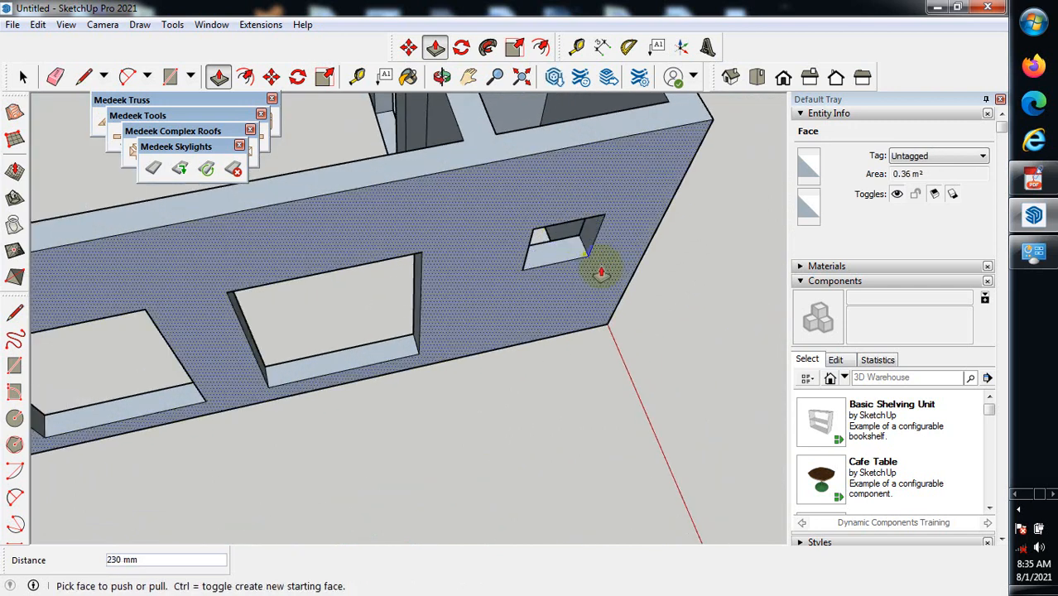
{"action": "scroll", "coordinate": [472, 278], "scroll_direction": "down", "scroll_amount": 2}
{"action": "middle_click_drag", "start_coordinate": [694, 263], "coordinate": [387, 279]}
{"action": "scroll", "coordinate": [406, 274], "scroll_direction": "down", "scroll_amount": 2}
{"action": "scroll", "coordinate": [416, 295], "scroll_direction": "up", "scroll_amount": 1}
{"action": "scroll", "coordinate": [416, 295], "scroll_direction": "down", "scroll_amount": 3}
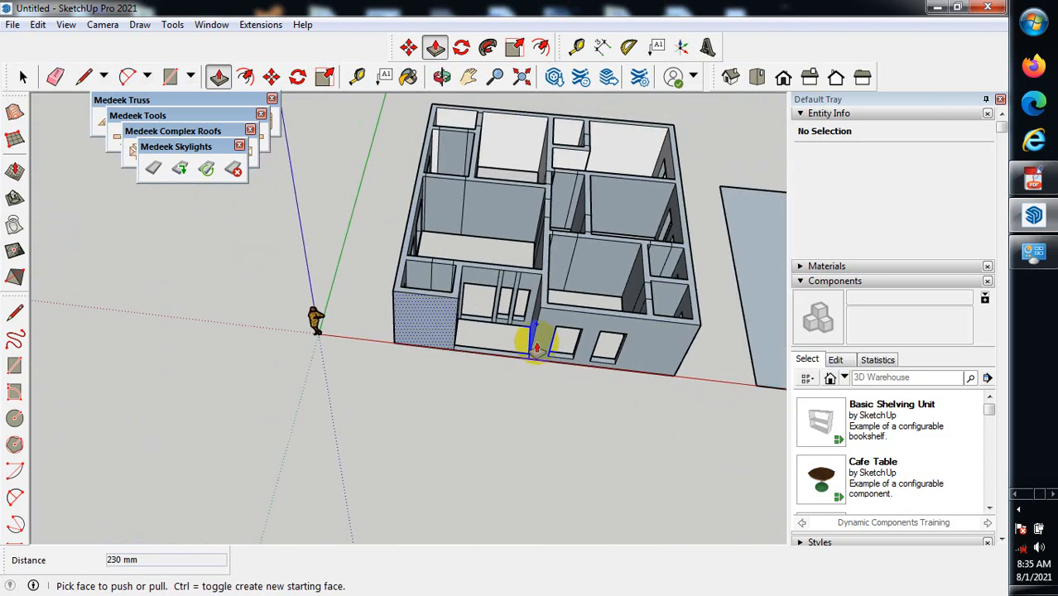
{"action": "middle_click_drag", "start_coordinate": [690, 345], "coordinate": [379, 298]}
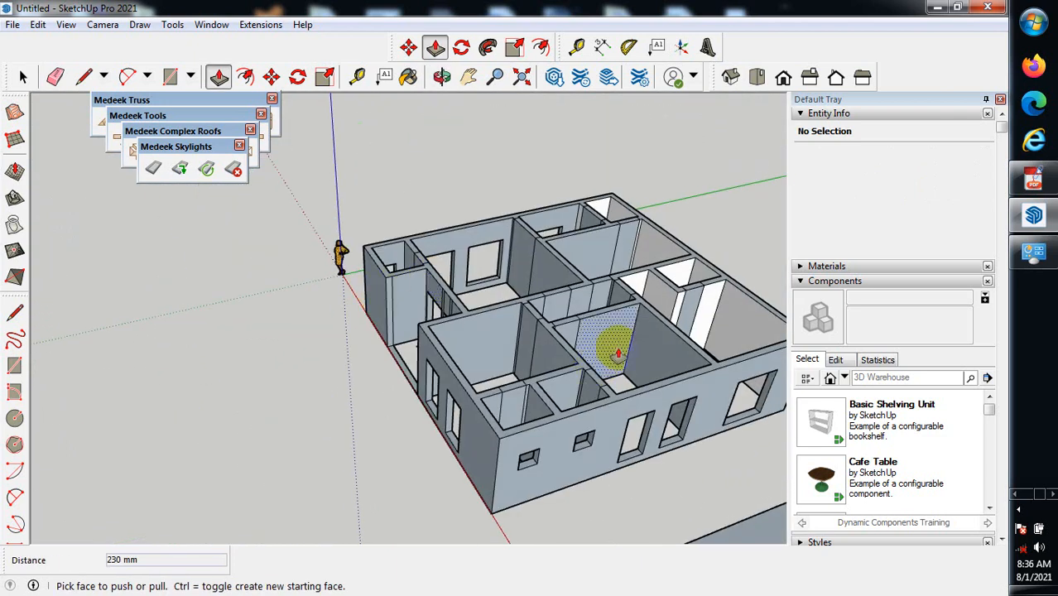
Push the large window outline nearest the corner of the uncut end wall 230 mm through.
{"action": "scroll", "coordinate": [432, 344], "scroll_direction": "down", "scroll_amount": 3}
{"action": "scroll", "coordinate": [715, 346], "scroll_direction": "up", "scroll_amount": 2}
{"action": "middle_click_drag", "start_coordinate": [715, 345], "coordinate": [506, 427]}
{"action": "scroll", "coordinate": [418, 486], "scroll_direction": "up", "scroll_amount": 5}
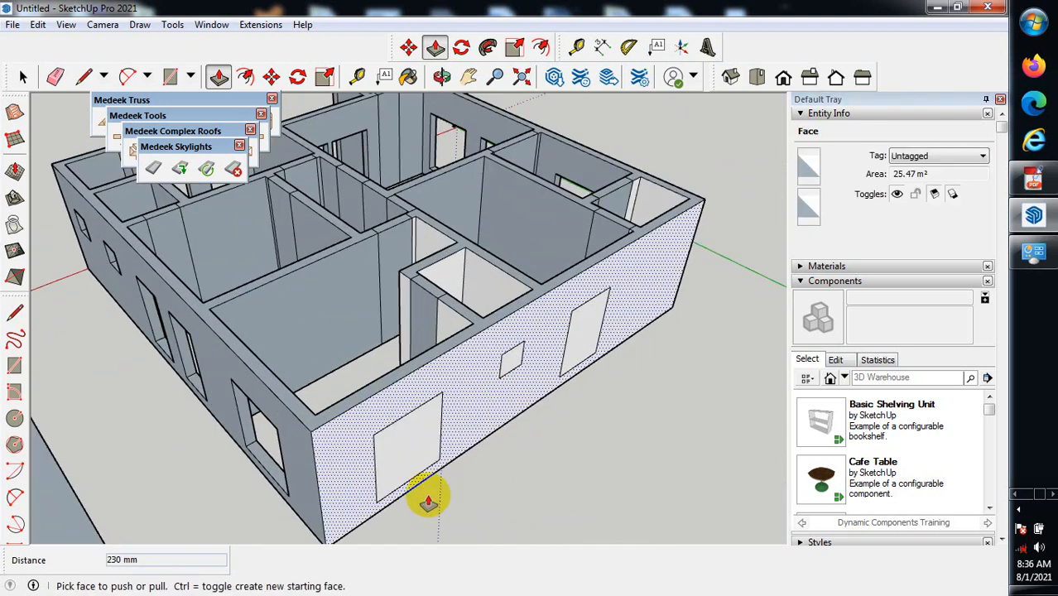
{"action": "left_click", "coordinate": [372, 418]}
{"action": "left_click", "coordinate": [371, 418]}
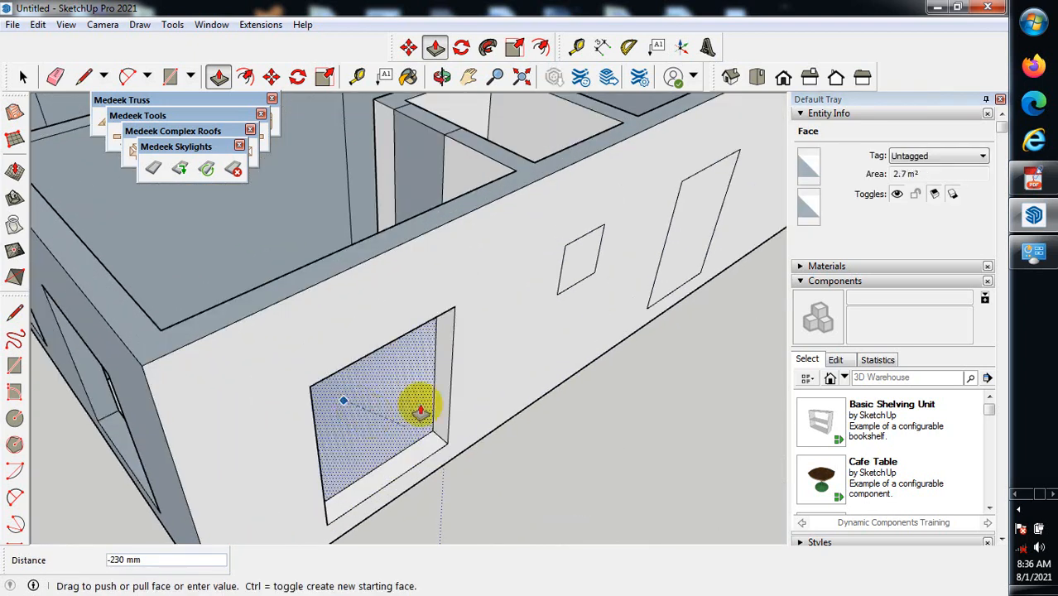
Push the small square window outline in the middle of the same end wall 230 mm through.
{"action": "scroll", "coordinate": [678, 340], "scroll_direction": "up", "scroll_amount": 2}
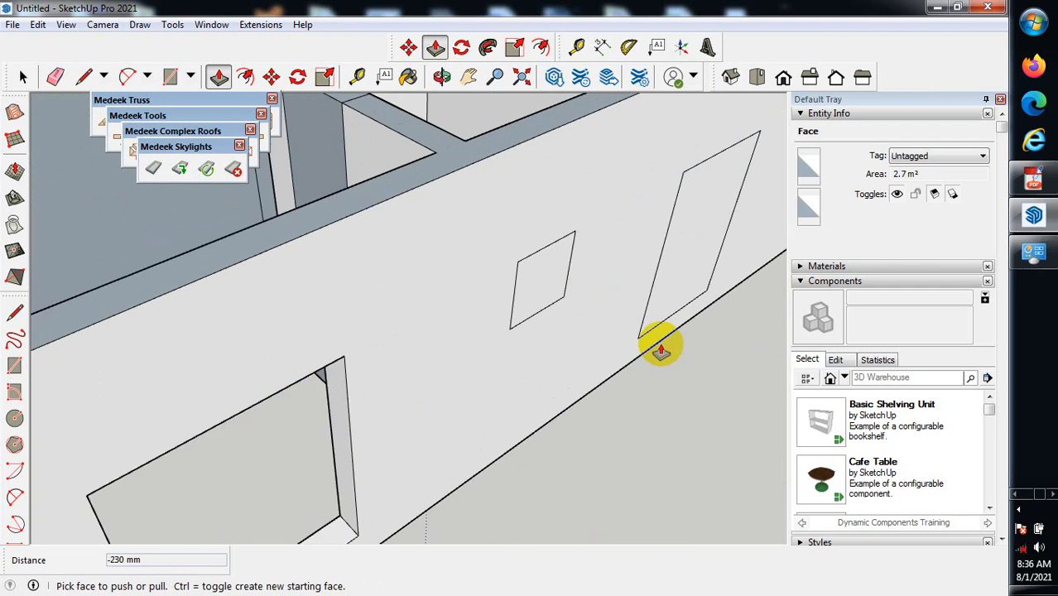
{"action": "scroll", "coordinate": [439, 306], "scroll_direction": "up", "scroll_amount": 5}
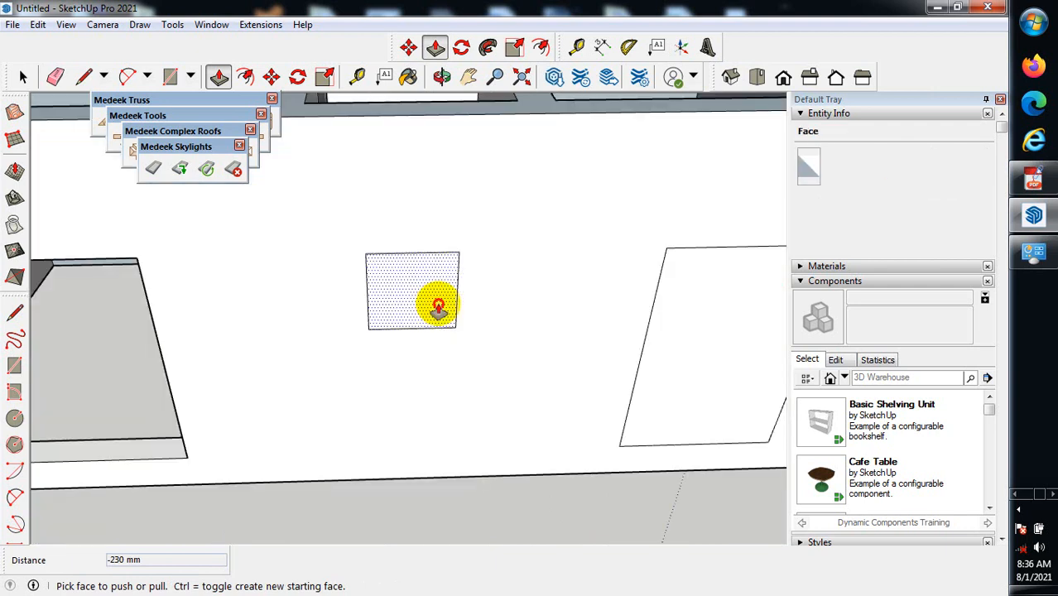
{"action": "left_click", "coordinate": [439, 308]}
{"action": "left_click", "coordinate": [418, 298]}
{"action": "scroll", "coordinate": [389, 307], "scroll_direction": "down", "scroll_amount": 5}
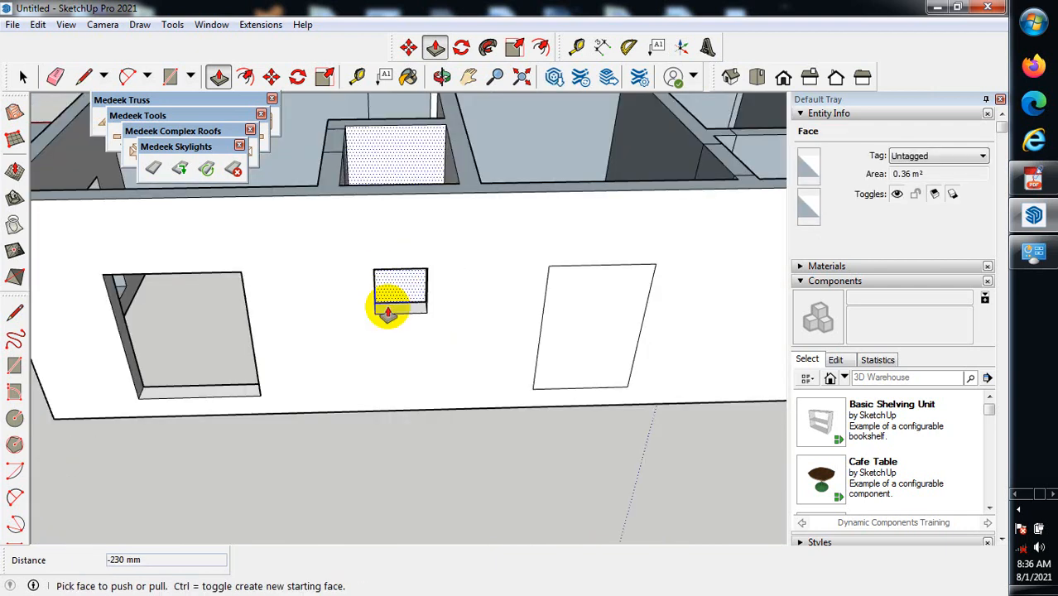
Push the remaining tall window outline beyond the small square opening 230 mm through the end wall.
{"action": "scroll", "coordinate": [596, 368], "scroll_direction": "up", "scroll_amount": 1}
{"action": "left_click", "coordinate": [586, 364]}
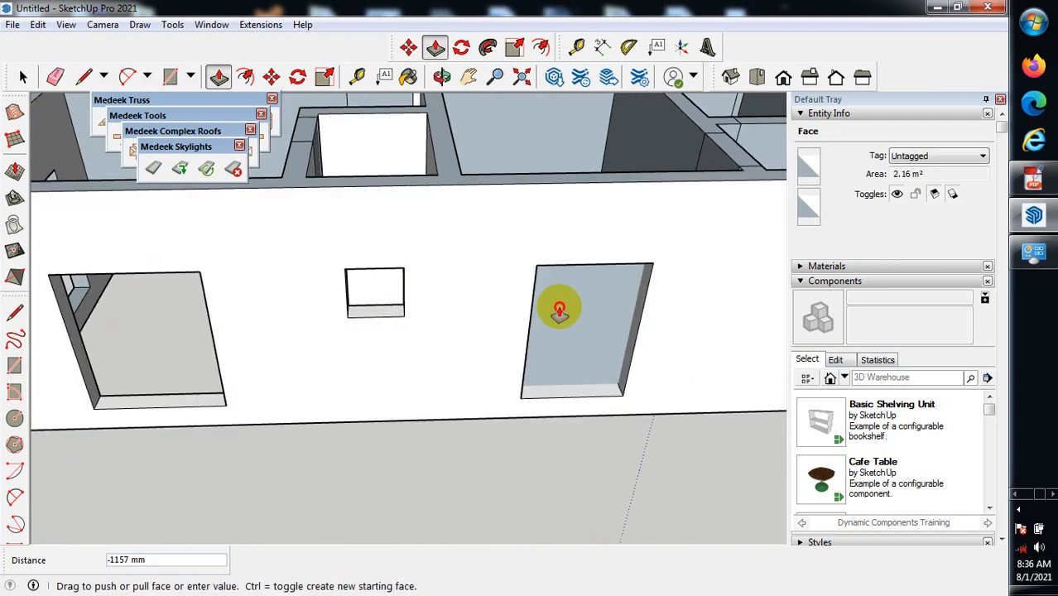
{"action": "left_click", "coordinate": [543, 293]}
{"action": "scroll", "coordinate": [400, 306], "scroll_direction": "down", "scroll_amount": 3}
Examine the cut outer walls and the interior rooms for door panels that still need opening.
{"action": "middle_click_drag", "start_coordinate": [473, 373], "coordinate": [700, 504]}
{"action": "scroll", "coordinate": [591, 299], "scroll_direction": "up", "scroll_amount": 3}
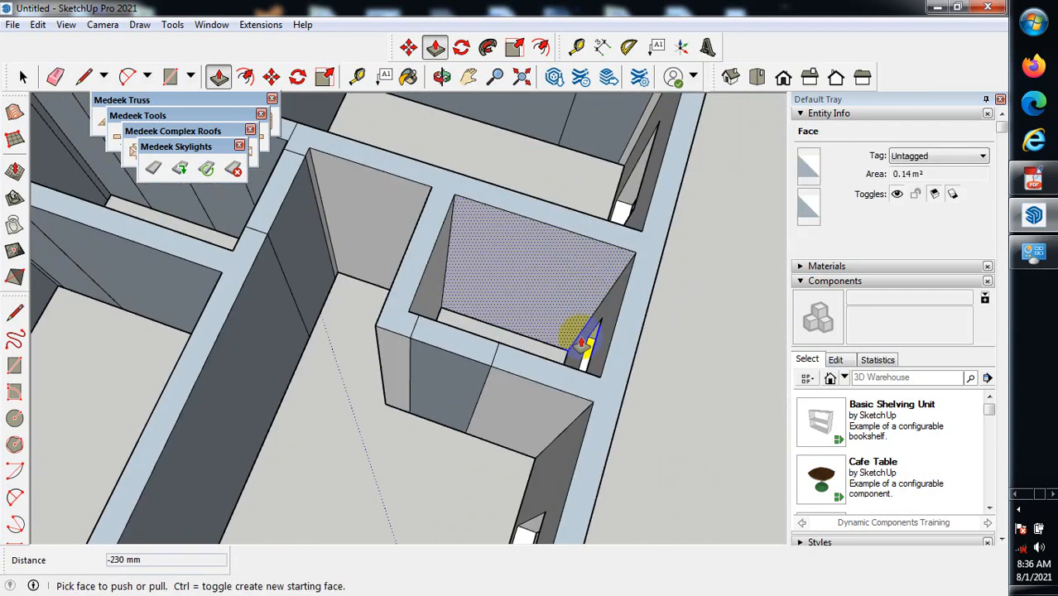
{"action": "middle_click_drag", "start_coordinate": [475, 336], "coordinate": [227, 470]}
{"action": "scroll", "coordinate": [376, 313], "scroll_direction": "down", "scroll_amount": 5}
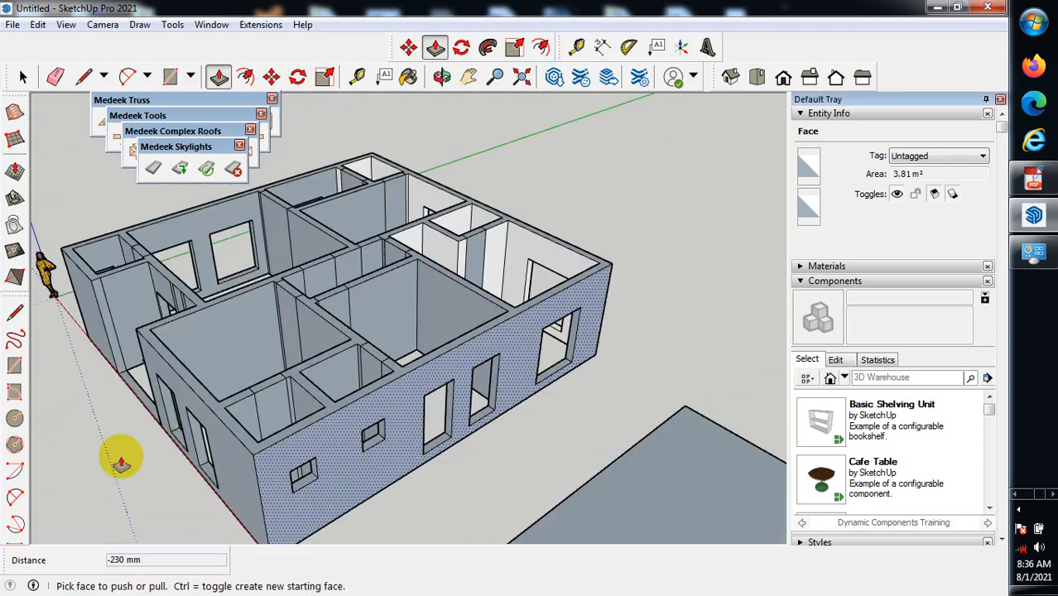
{"action": "middle_click_drag", "start_coordinate": [123, 456], "coordinate": [276, 390]}
{"action": "scroll", "coordinate": [178, 366], "scroll_direction": "up", "scroll_amount": 3}
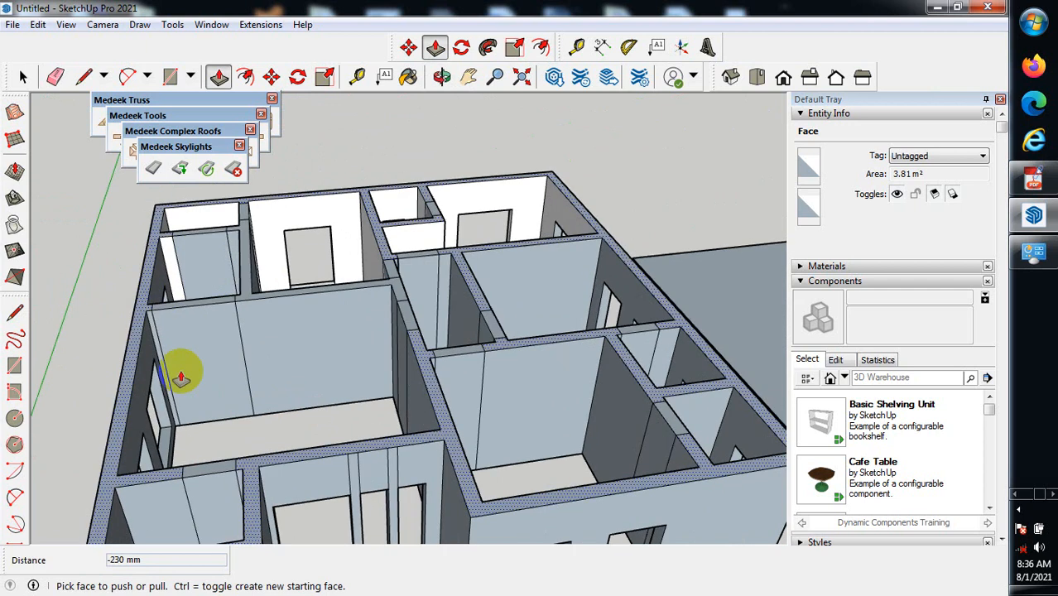
{"action": "middle_click_drag", "start_coordinate": [177, 390], "coordinate": [390, 478]}
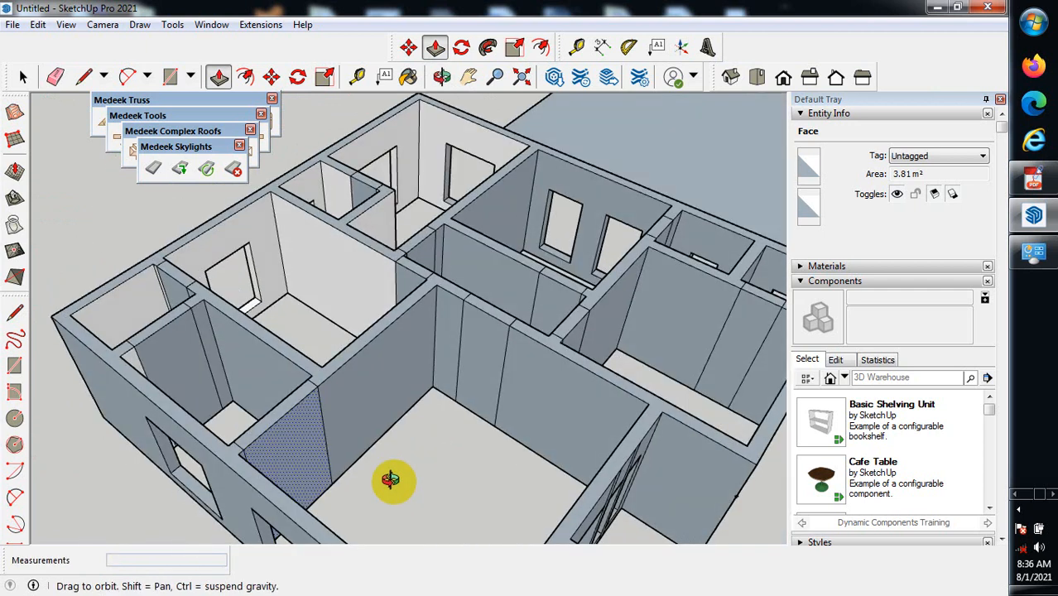
{"action": "scroll", "coordinate": [359, 484], "scroll_direction": "up", "scroll_amount": 3}
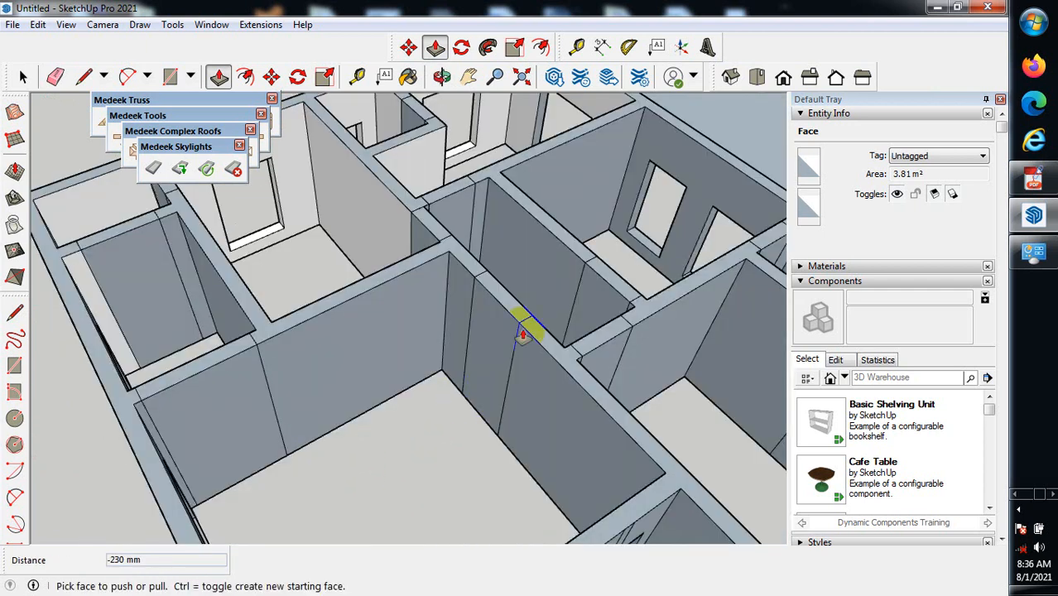
{"action": "scroll", "coordinate": [187, 447], "scroll_direction": "up", "scroll_amount": 1}
{"action": "scroll", "coordinate": [302, 385], "scroll_direction": "down", "scroll_amount": 4}
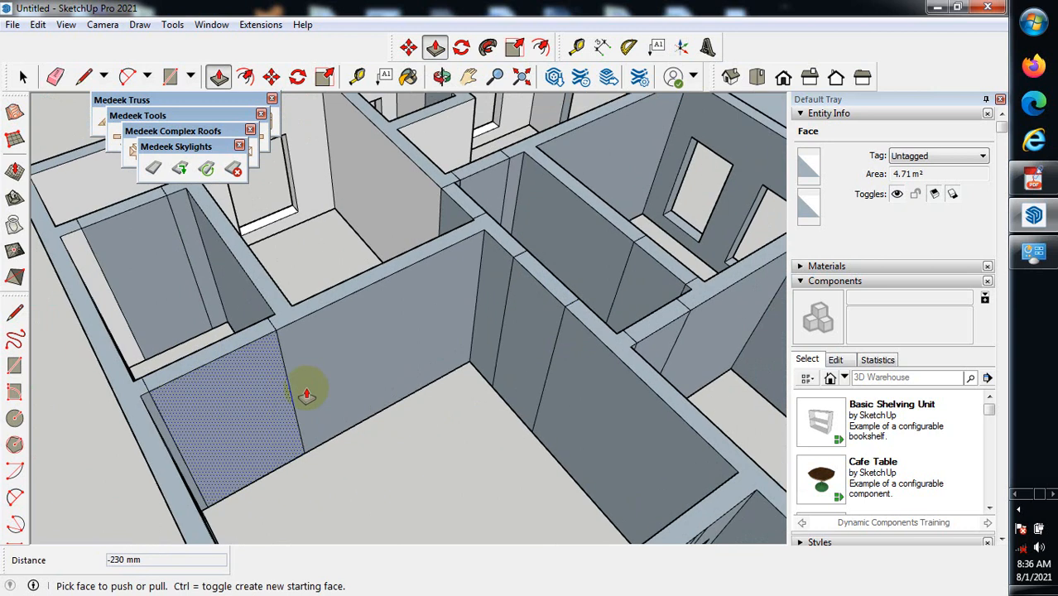
{"action": "scroll", "coordinate": [196, 401], "scroll_direction": "up", "scroll_amount": 4}
{"action": "scroll", "coordinate": [224, 430], "scroll_direction": "up", "scroll_amount": 2}
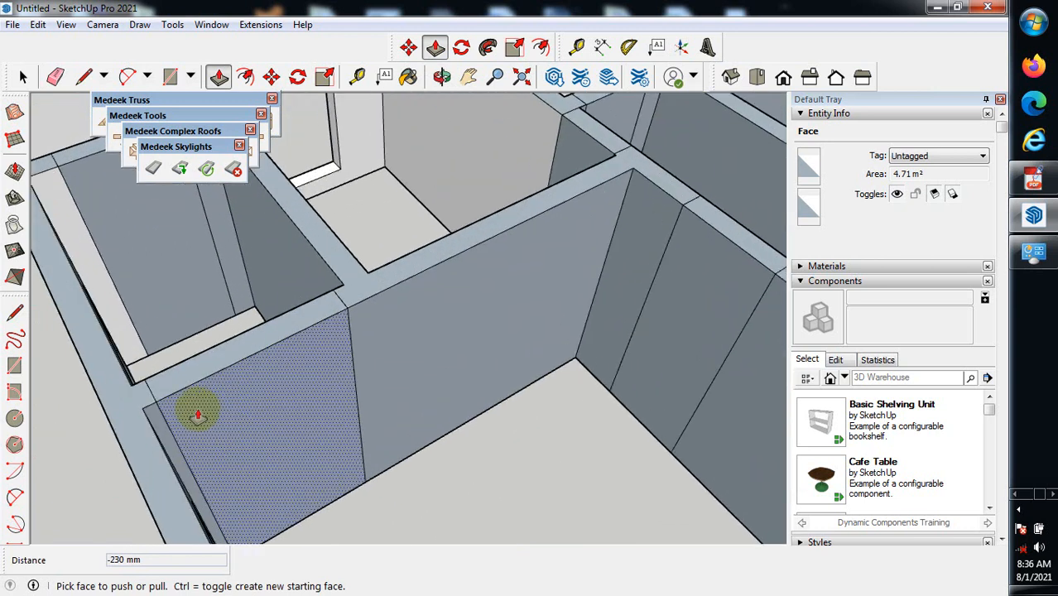
Copy the top edge of the large room's corner door panel 450 mm down, and copy that line another 450 mm down.
{"action": "left_click", "coordinate": [121, 102]}
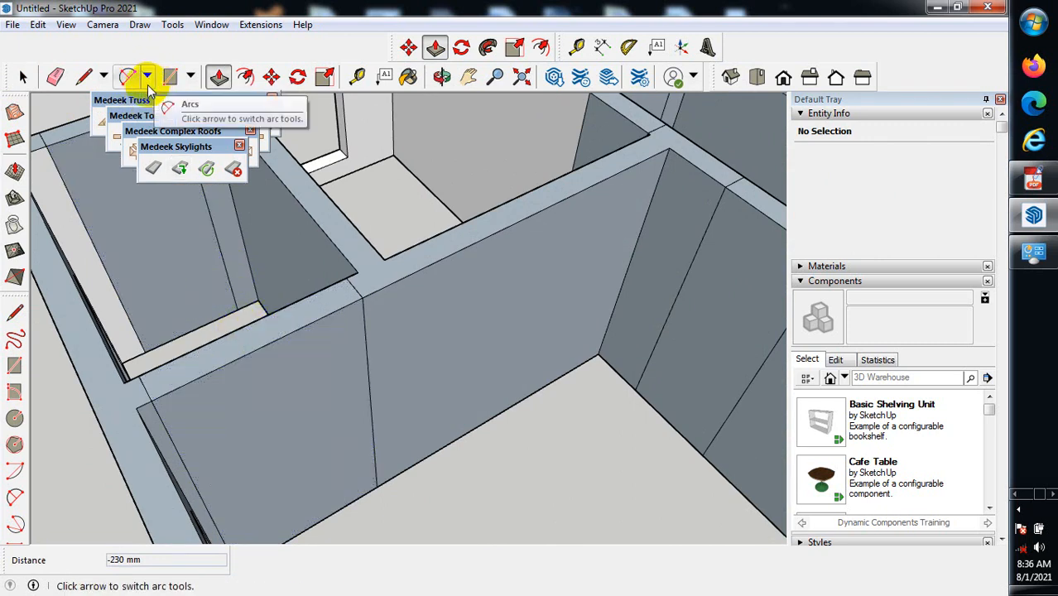
{"action": "middle_click_drag", "start_coordinate": [236, 360], "coordinate": [276, 368]}
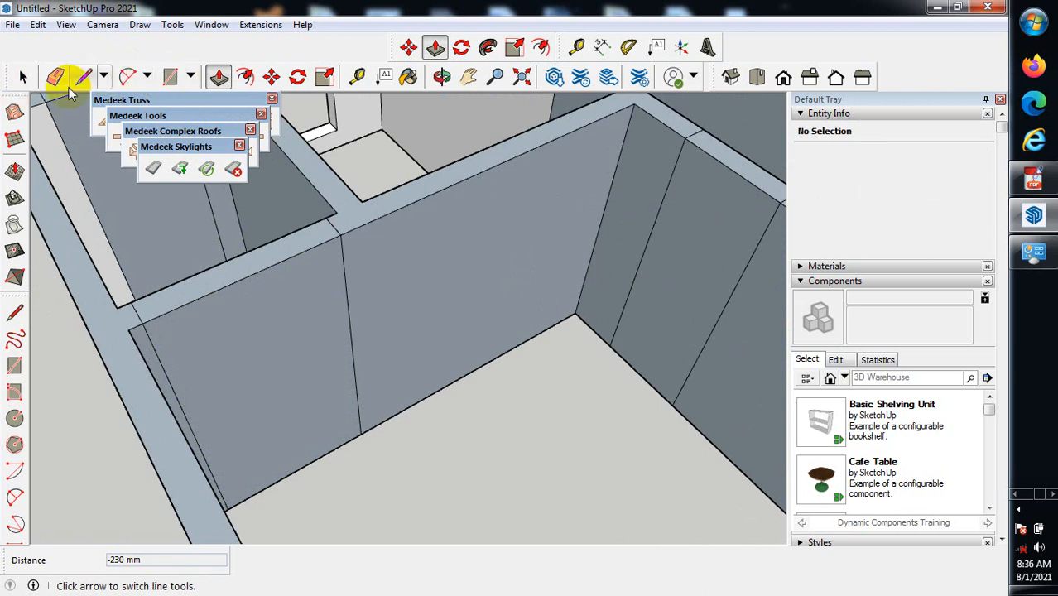
{"action": "left_click", "coordinate": [271, 77]}
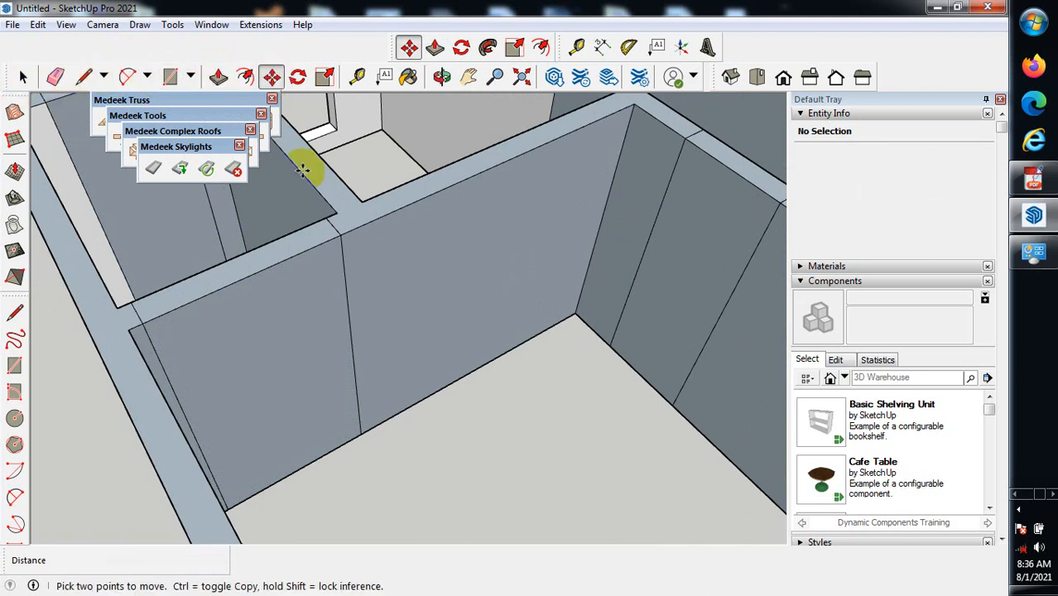
{"action": "left_click", "coordinate": [231, 303]}
{"action": "key", "text": "ctrl"}
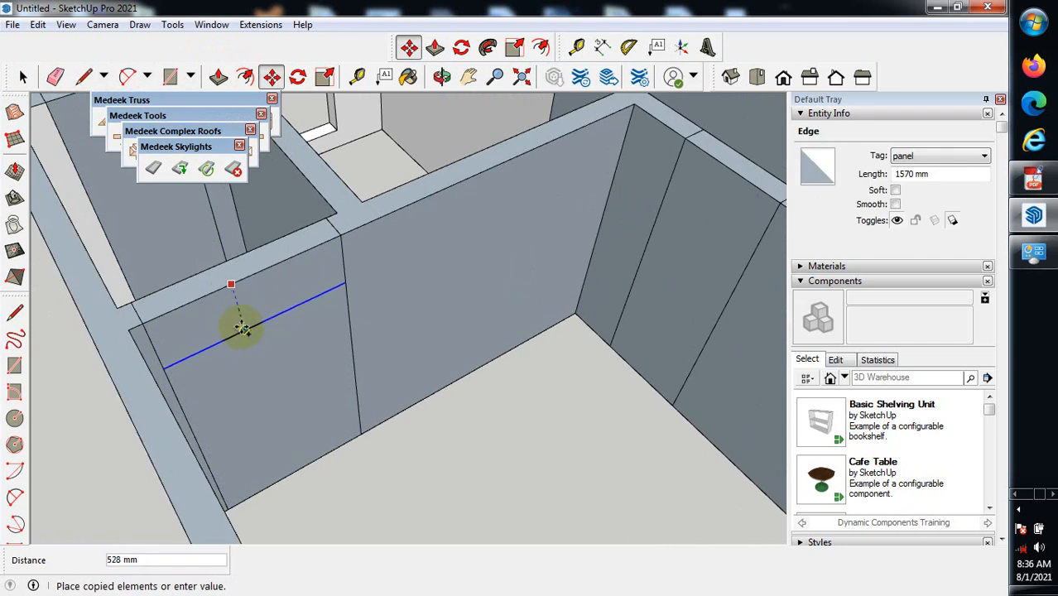
{"action": "type", "text": "45"}
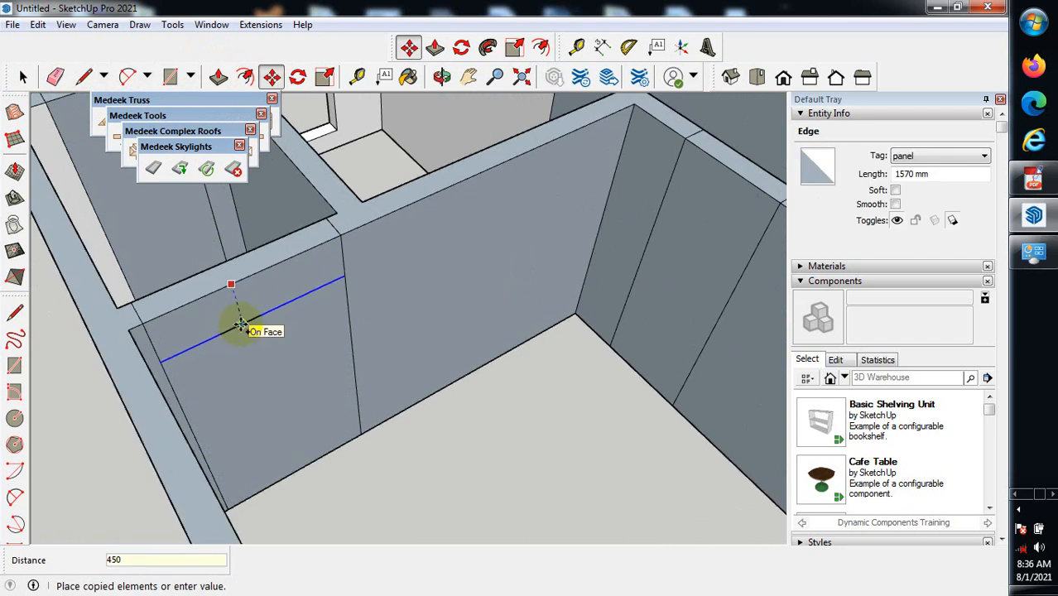
{"action": "type", "text": "0"}
{"action": "key", "text": "Return"}
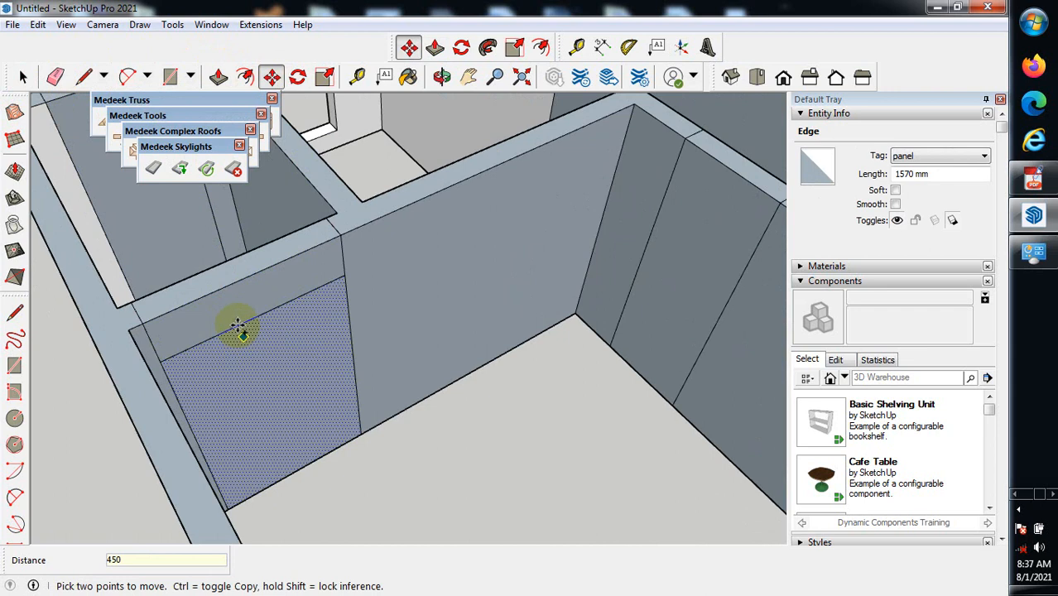
{"action": "left_click", "coordinate": [237, 328]}
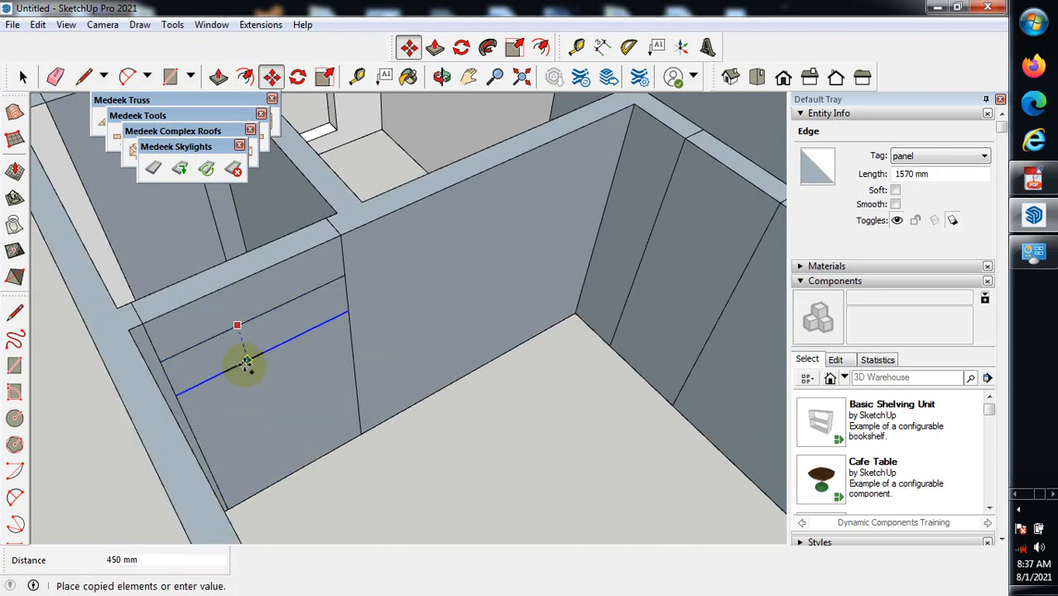
{"action": "key", "text": "Escape"}
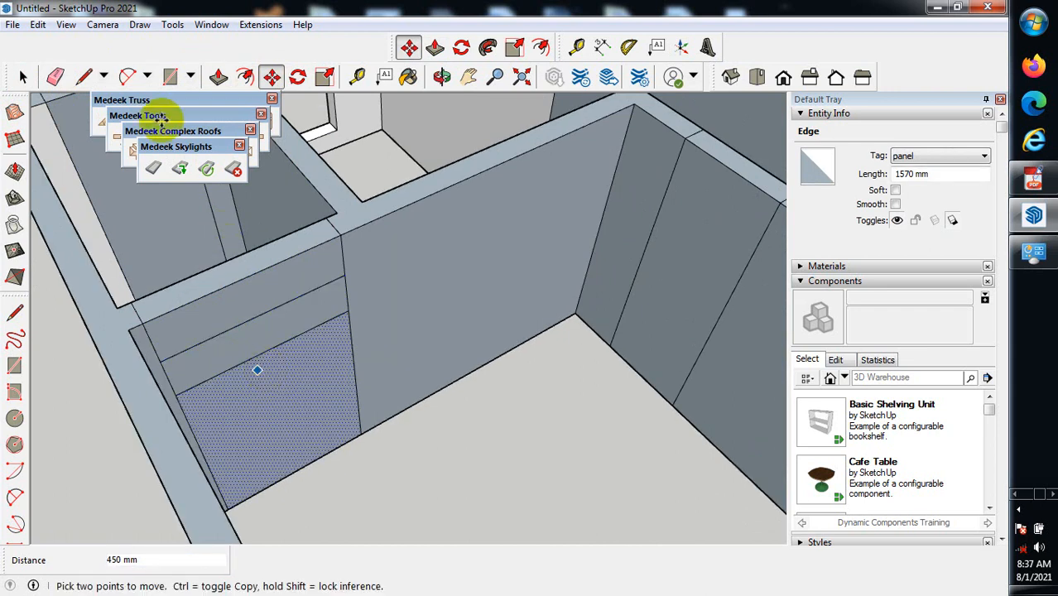
{"action": "left_click", "coordinate": [149, 77]}
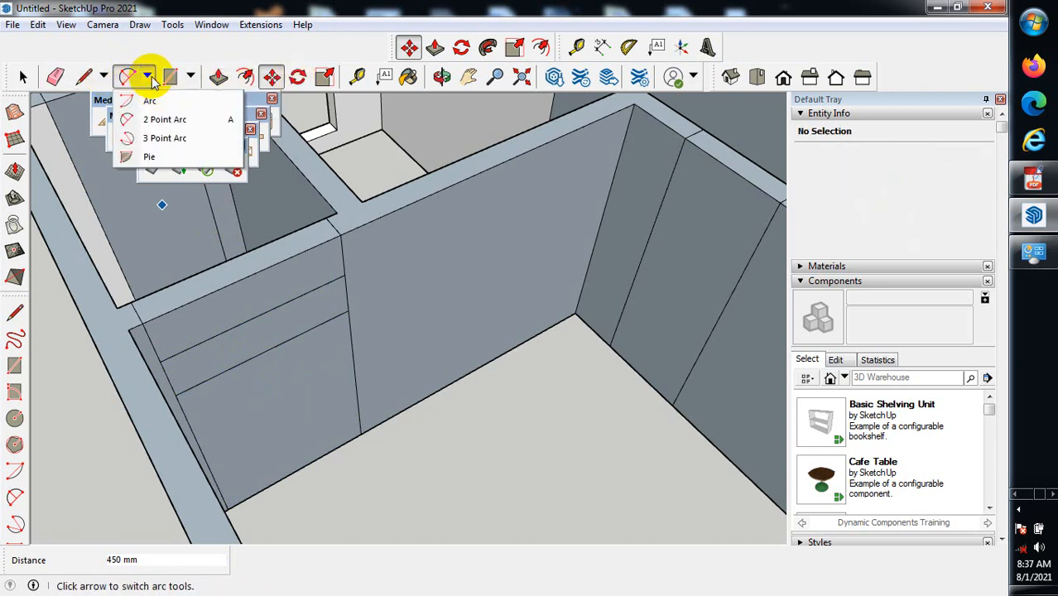
{"action": "left_click", "coordinate": [166, 139]}
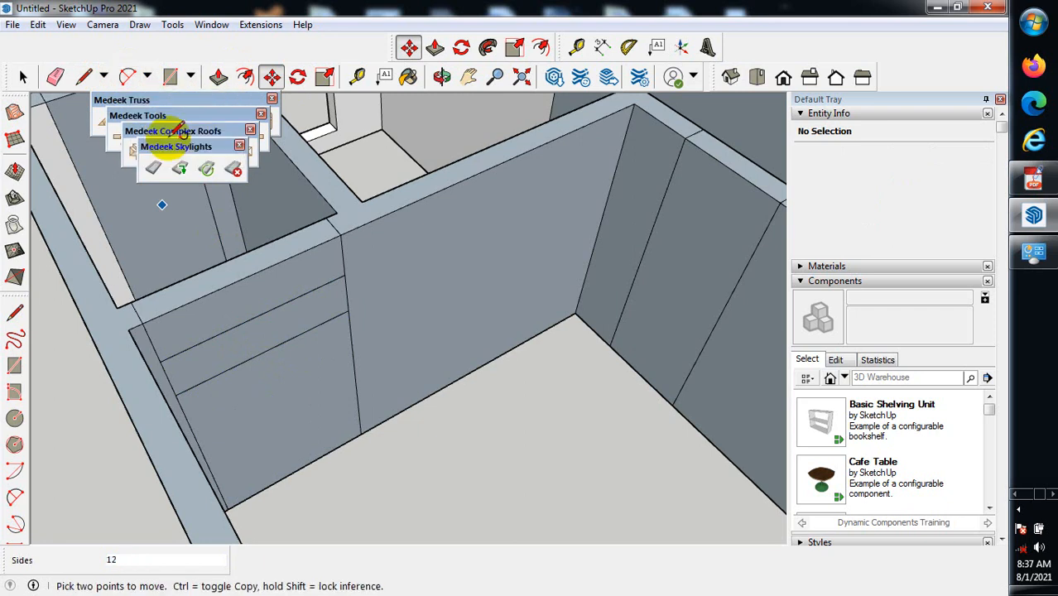
{"action": "left_click", "coordinate": [175, 395]}
{"action": "left_click", "coordinate": [348, 310]}
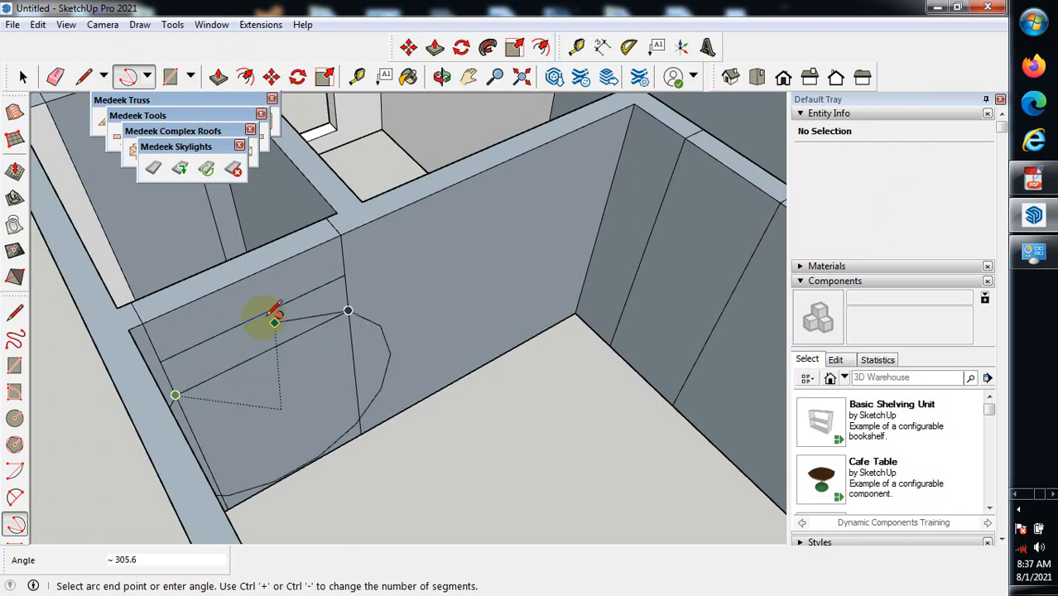
{"action": "scroll", "coordinate": [256, 327], "scroll_direction": "up", "scroll_amount": 1}
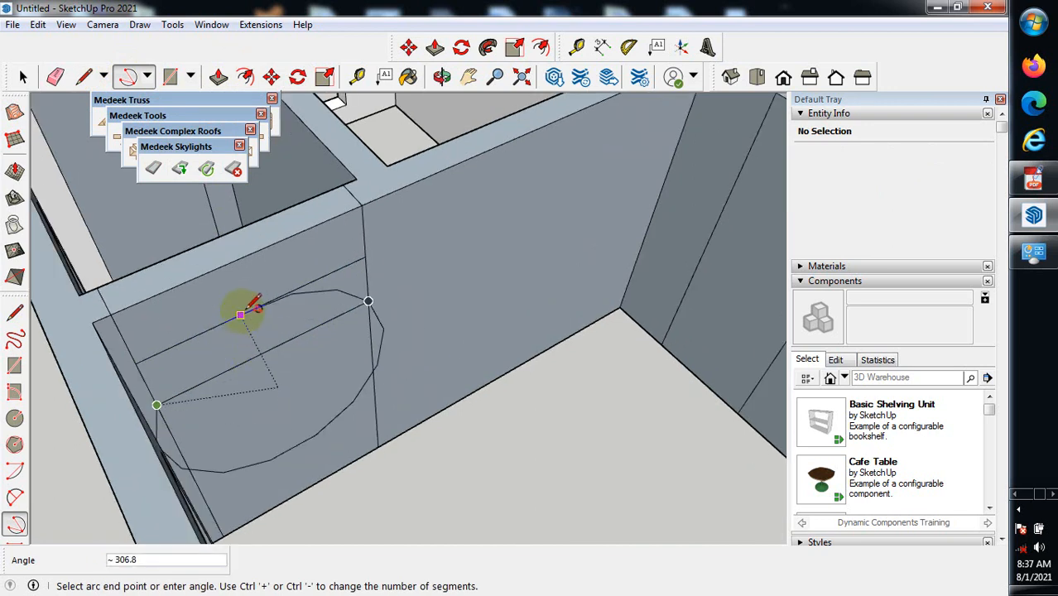
{"action": "mouse_move", "coordinate": [253, 310]}
{"action": "middle_mouse_down"}
{"action": "mouse_move", "coordinate": [267, 369]}
{"action": "mouse_move", "coordinate": [262, 317]}
{"action": "middle_mouse_up"}
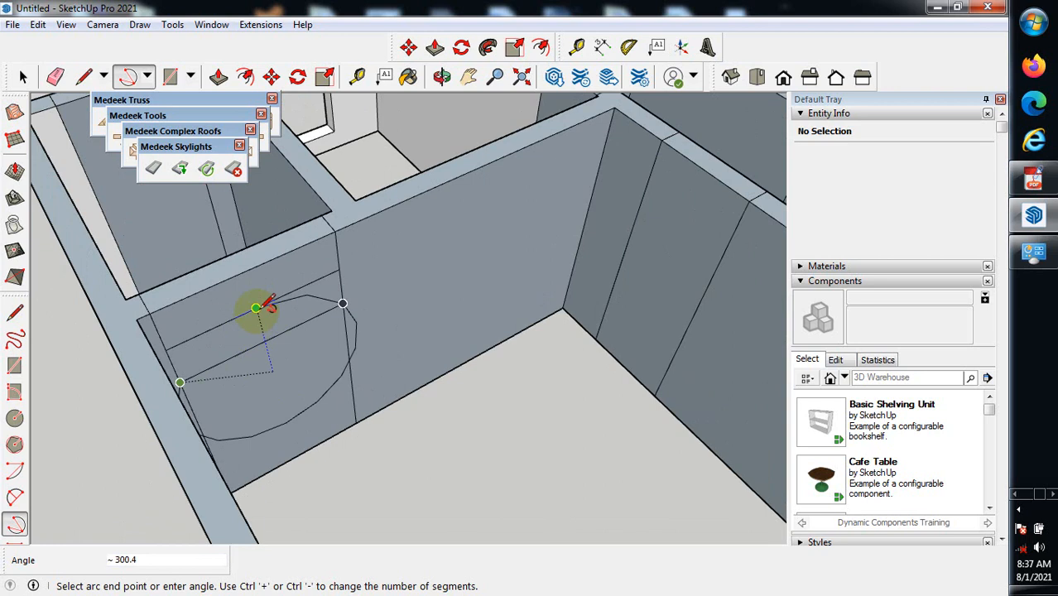
{"action": "middle_click_drag", "start_coordinate": [236, 413], "coordinate": [194, 236]}
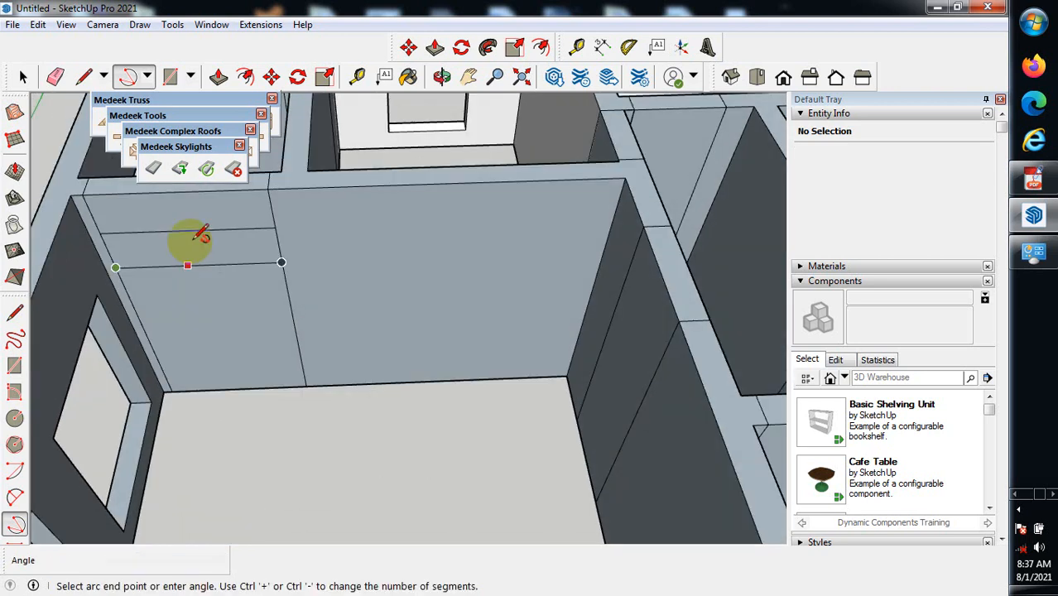
Draw a 2 Point Arc between the ends of the lower copied line with a 450 mm bulge up to the upper line.
{"action": "left_click", "coordinate": [146, 80]}
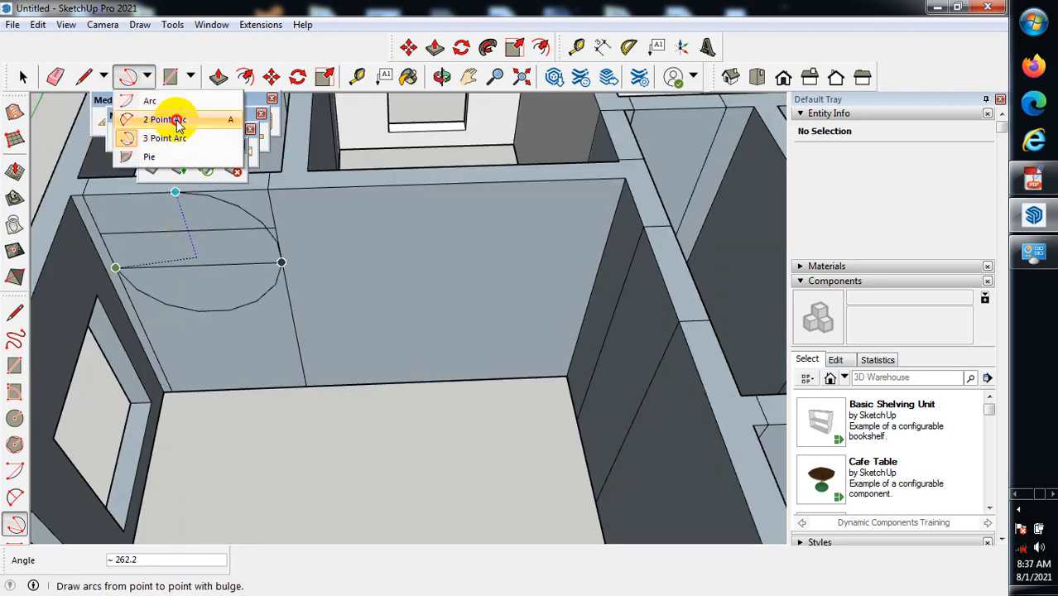
{"action": "left_click", "coordinate": [166, 120]}
{"action": "left_click", "coordinate": [115, 268]}
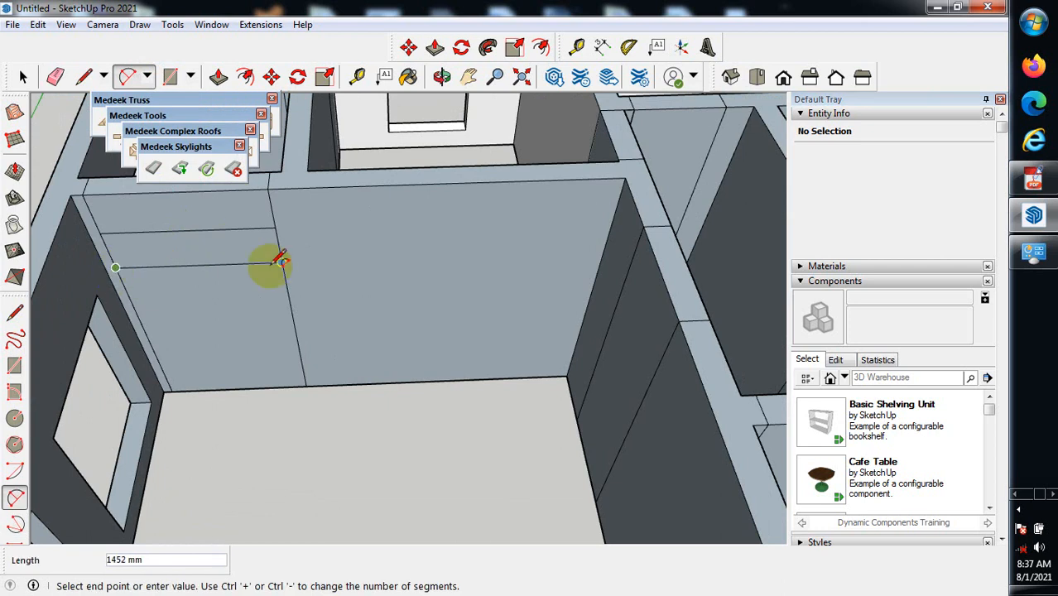
{"action": "left_click", "coordinate": [281, 263]}
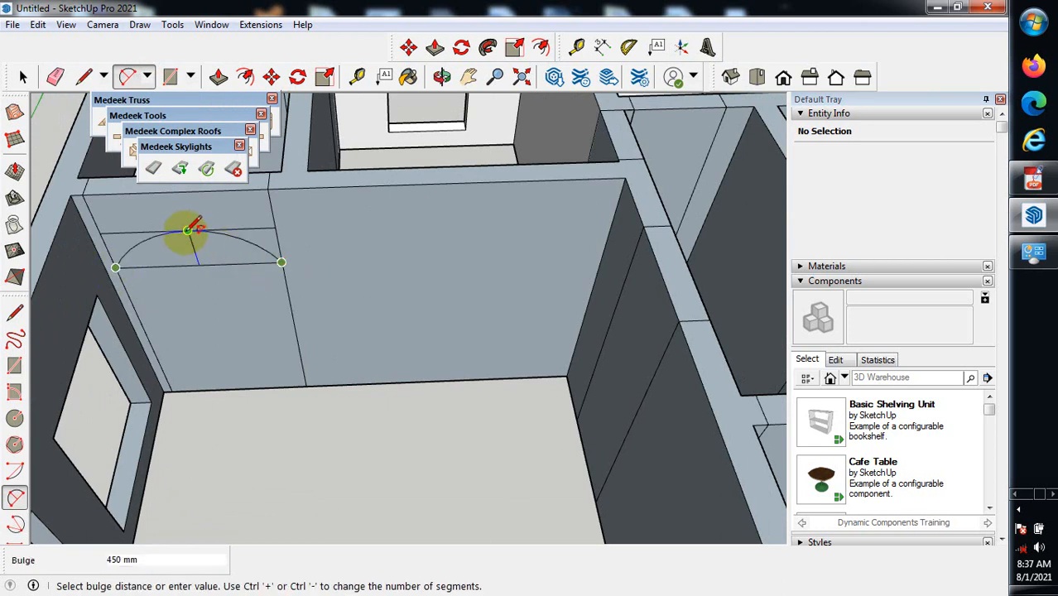
{"action": "left_click", "coordinate": [188, 231]}
Erase the two horizontal helper lines and the leftover panel edges above the arc, leaving an arched door outline.
{"action": "middle_click_drag", "start_coordinate": [153, 354], "coordinate": [128, 134]}
{"action": "left_click", "coordinate": [55, 76]}
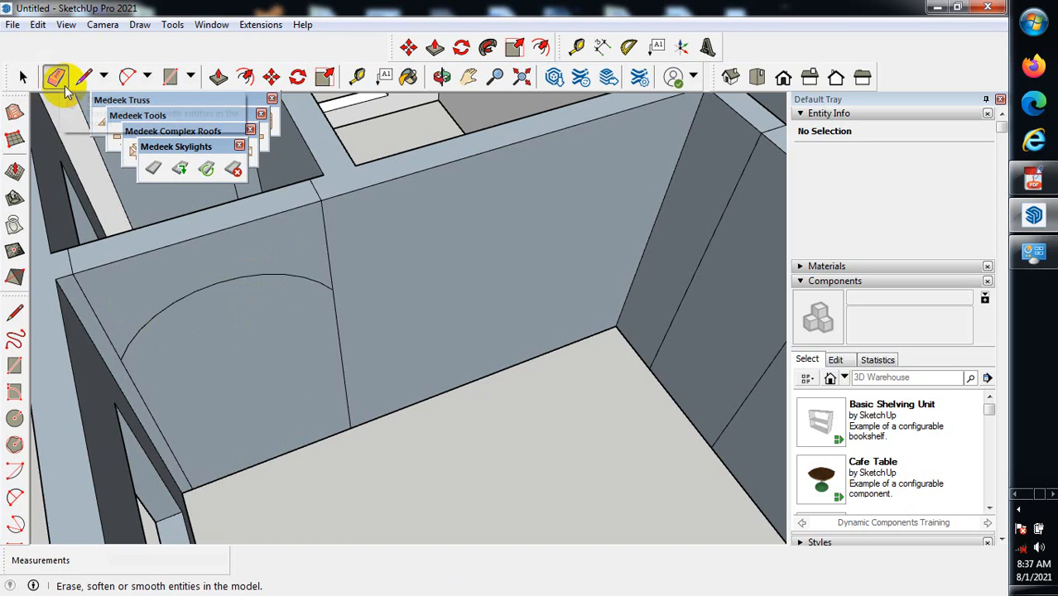
{"action": "mouse_move", "coordinate": [161, 294]}
{"action": "middle_mouse_down"}
{"action": "mouse_move", "coordinate": [468, 409]}
{"action": "mouse_move", "coordinate": [277, 395]}
{"action": "mouse_move", "coordinate": [490, 435]}
{"action": "mouse_move", "coordinate": [538, 426]}
{"action": "middle_mouse_up"}
{"action": "left_click", "coordinate": [55, 76]}
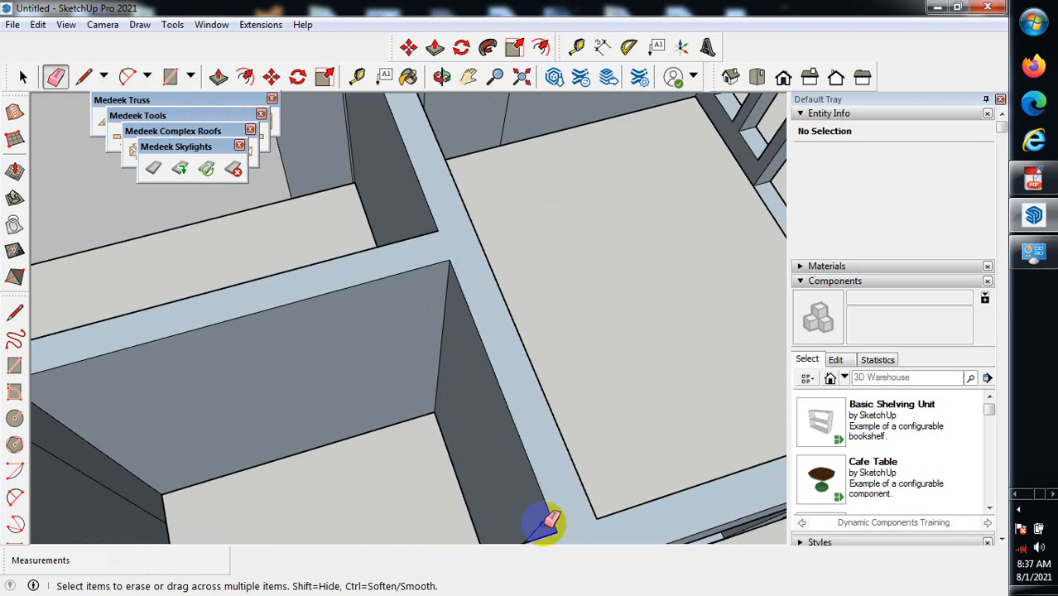
{"action": "mouse_move", "coordinate": [523, 479]}
{"action": "middle_mouse_down"}
{"action": "mouse_move", "coordinate": [427, 373]}
{"action": "mouse_move", "coordinate": [553, 384]}
{"action": "mouse_move", "coordinate": [286, 377]}
{"action": "middle_mouse_up"}
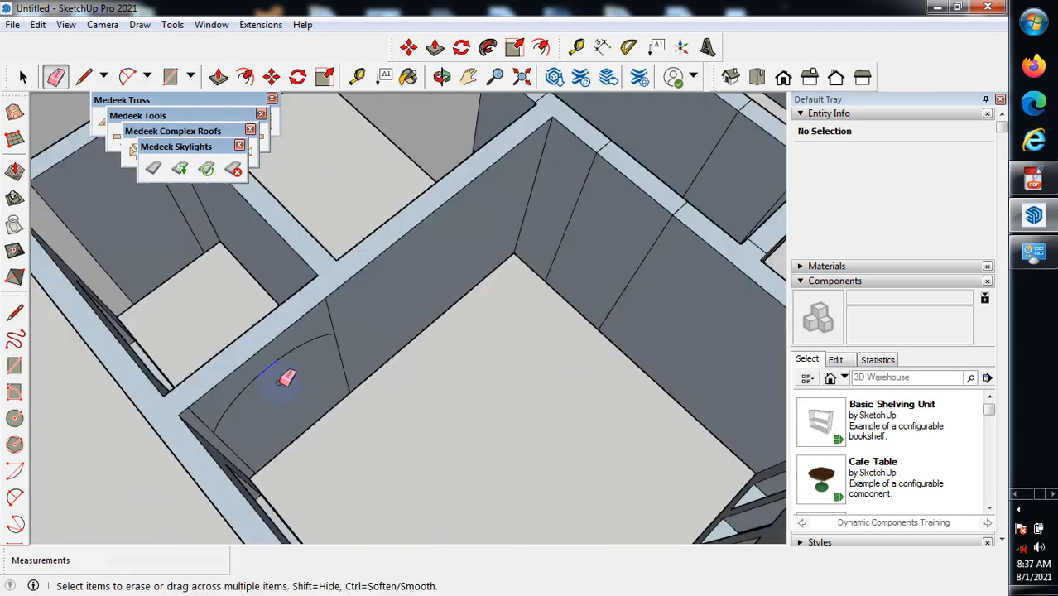
{"action": "scroll", "coordinate": [279, 381], "scroll_direction": "up", "scroll_amount": 2}
{"action": "middle_click_drag", "start_coordinate": [341, 473], "coordinate": [303, 300]}
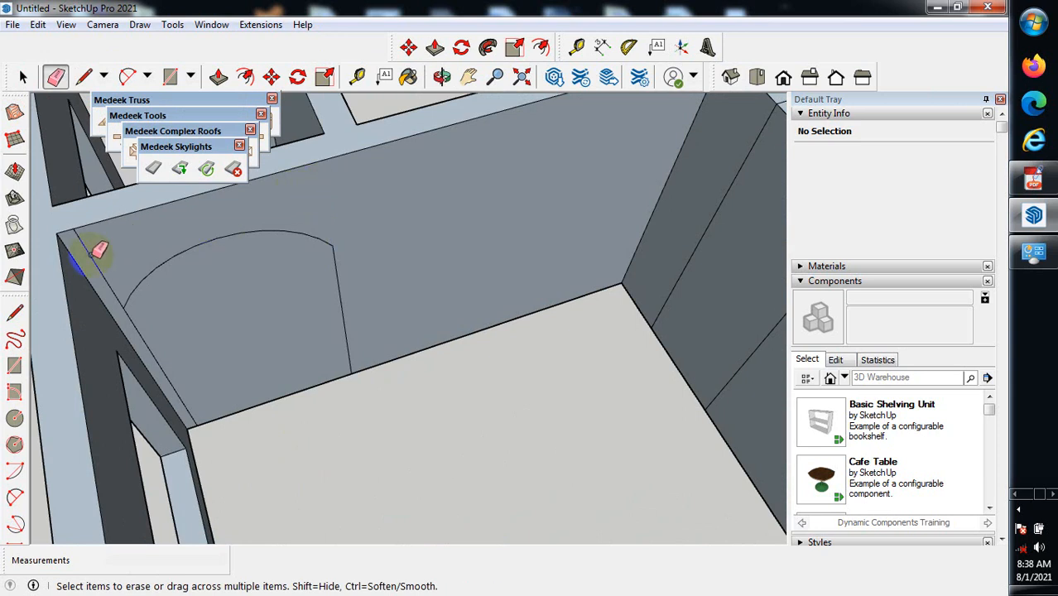
Push/Pull the arched door outline 230 mm through the wall.
{"action": "left_click", "coordinate": [219, 76]}
{"action": "left_click", "coordinate": [266, 371]}
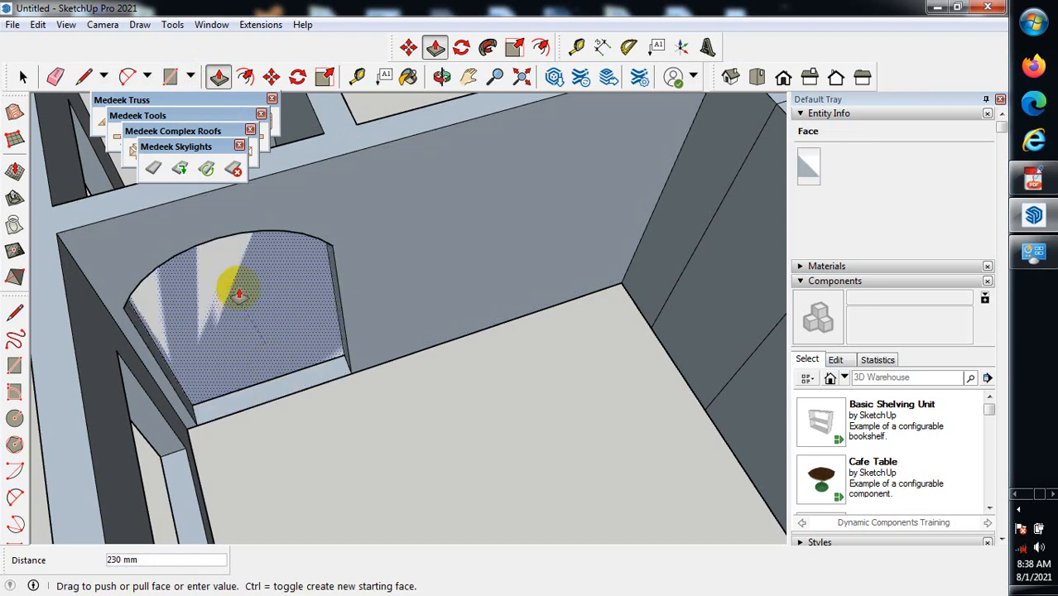
{"action": "left_click", "coordinate": [229, 236]}
Examine the interior walls around the corridor and adjoining rooms for door panels that are still uncut.
{"action": "scroll", "coordinate": [211, 297], "scroll_direction": "down", "scroll_amount": 3}
{"action": "middle_click_drag", "start_coordinate": [207, 298], "coordinate": [304, 313]}
{"action": "middle_click_drag", "start_coordinate": [389, 333], "coordinate": [523, 405]}
{"action": "scroll", "coordinate": [454, 255], "scroll_direction": "up", "scroll_amount": 1}
{"action": "scroll", "coordinate": [518, 97], "scroll_direction": "up", "scroll_amount": 2}
{"action": "scroll", "coordinate": [457, 504], "scroll_direction": "down", "scroll_amount": 3}
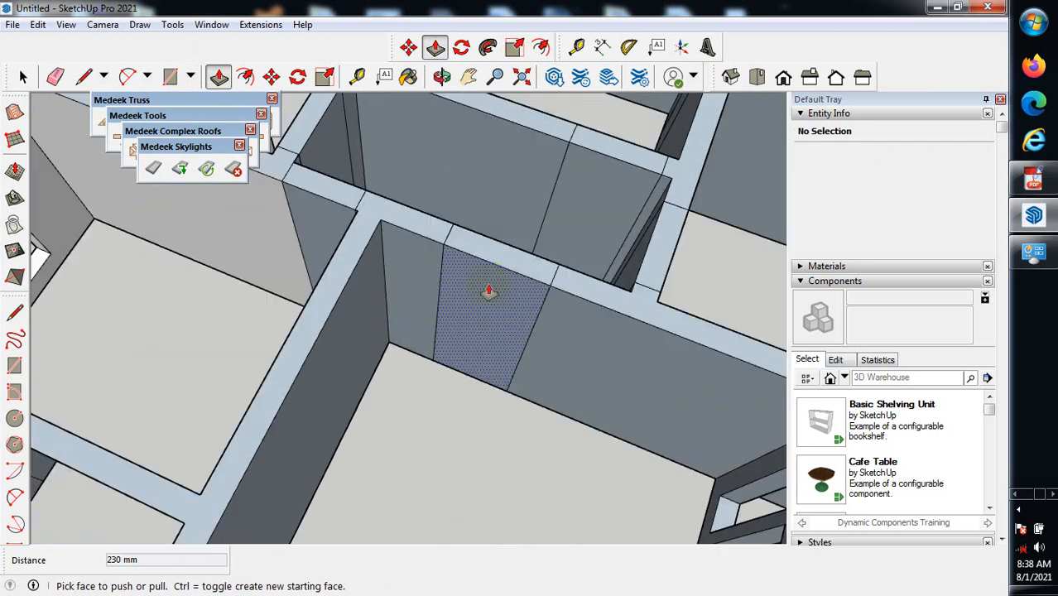
{"action": "scroll", "coordinate": [490, 293], "scroll_direction": "up", "scroll_amount": 1}
{"action": "scroll", "coordinate": [511, 343], "scroll_direction": "up", "scroll_amount": 2}
{"action": "scroll", "coordinate": [496, 364], "scroll_direction": "down", "scroll_amount": 3}
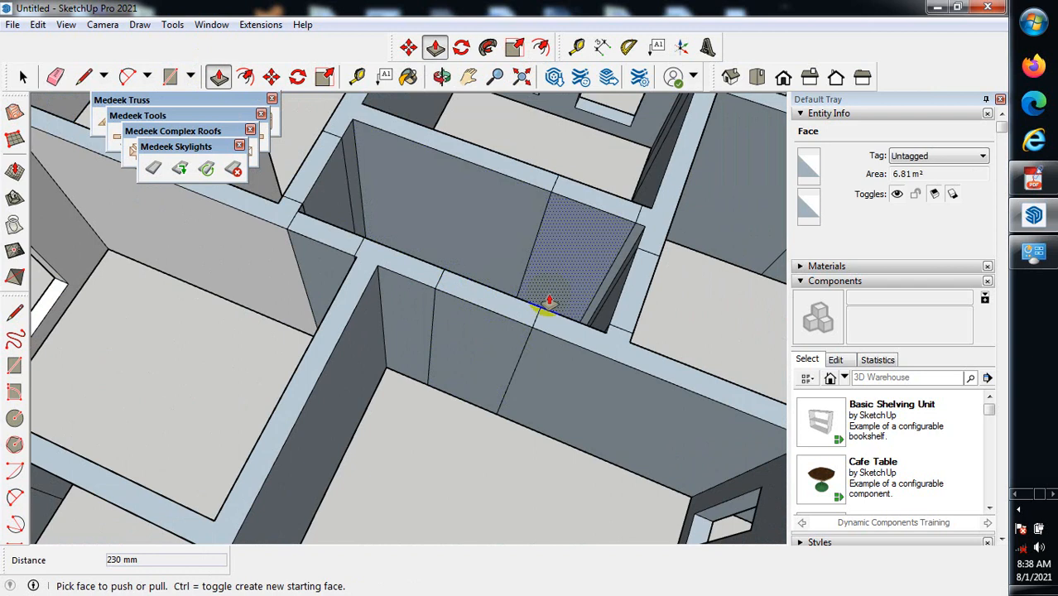
{"action": "scroll", "coordinate": [402, 336], "scroll_direction": "down", "scroll_amount": 2}
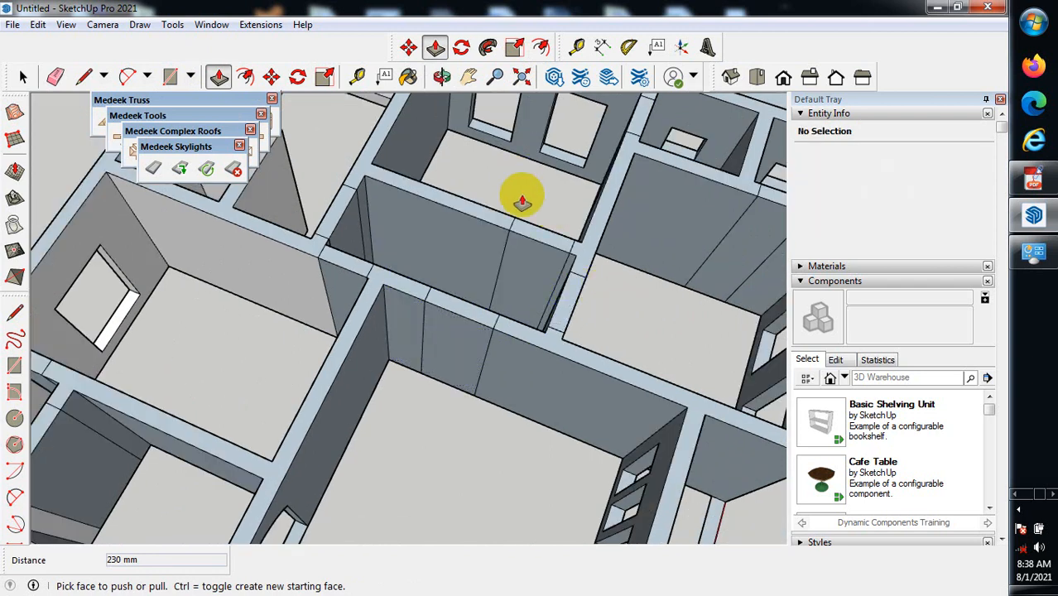
{"action": "scroll", "coordinate": [406, 281], "scroll_direction": "down", "scroll_amount": 2}
{"action": "scroll", "coordinate": [399, 269], "scroll_direction": "up", "scroll_amount": 5}
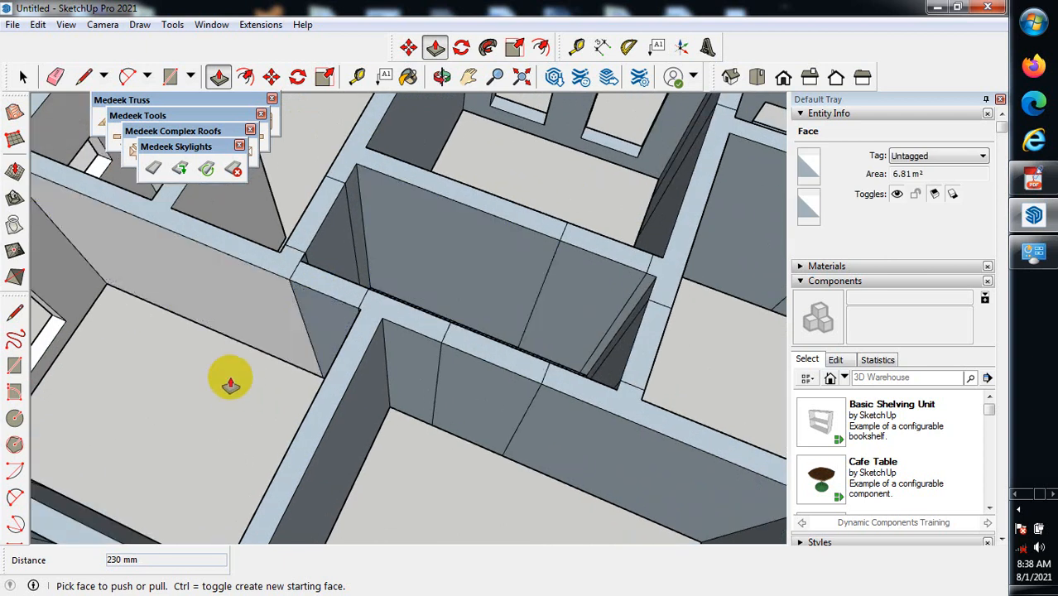
{"action": "scroll", "coordinate": [396, 439], "scroll_direction": "down", "scroll_amount": 2}
{"action": "scroll", "coordinate": [396, 439], "scroll_direction": "up", "scroll_amount": 3}
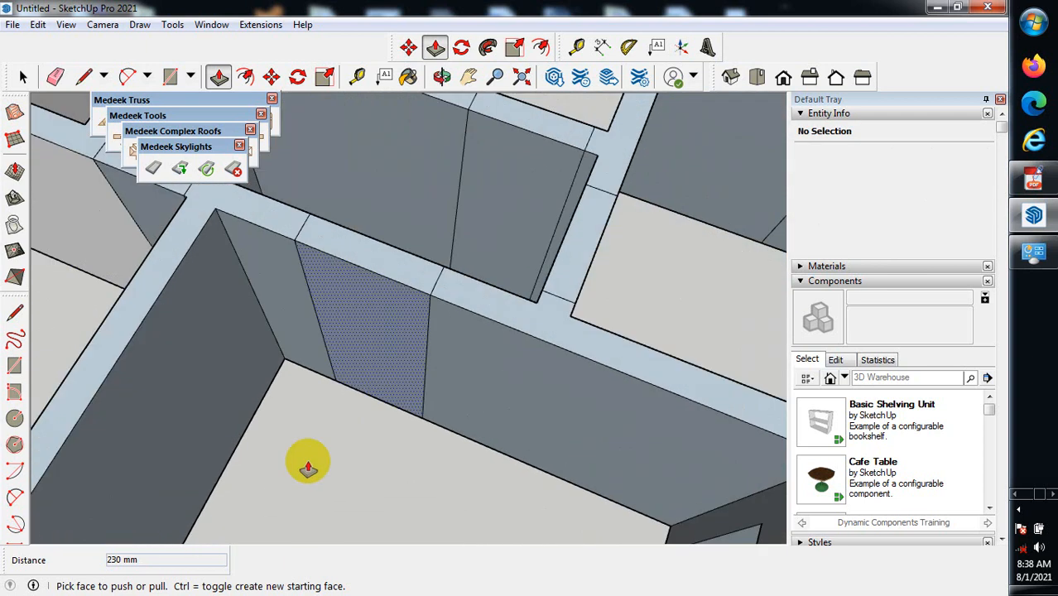
Copy the top edge of the 1000 mm wide door panel 900 mm down the wall face.
{"action": "middle_click_drag", "start_coordinate": [293, 480], "coordinate": [356, 207]}
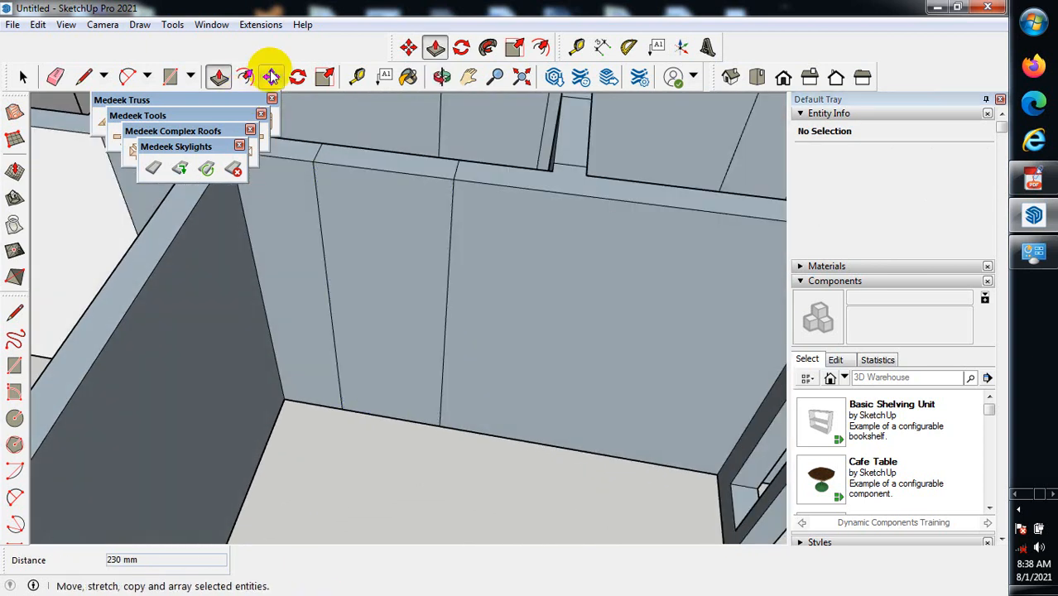
{"action": "left_click", "coordinate": [272, 75]}
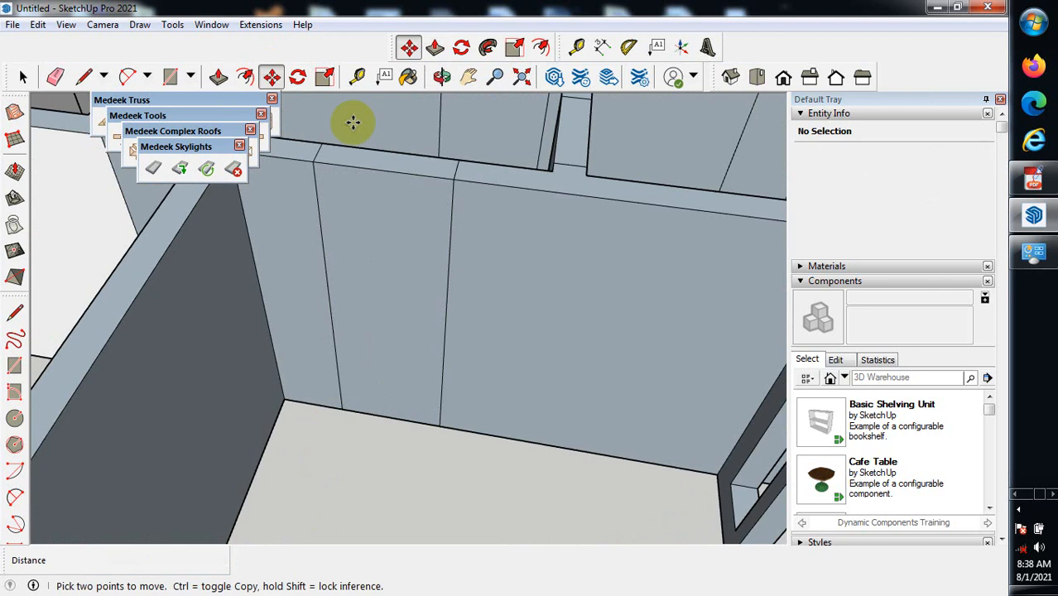
{"action": "left_click", "coordinate": [389, 170]}
{"action": "key", "text": "ctrl"}
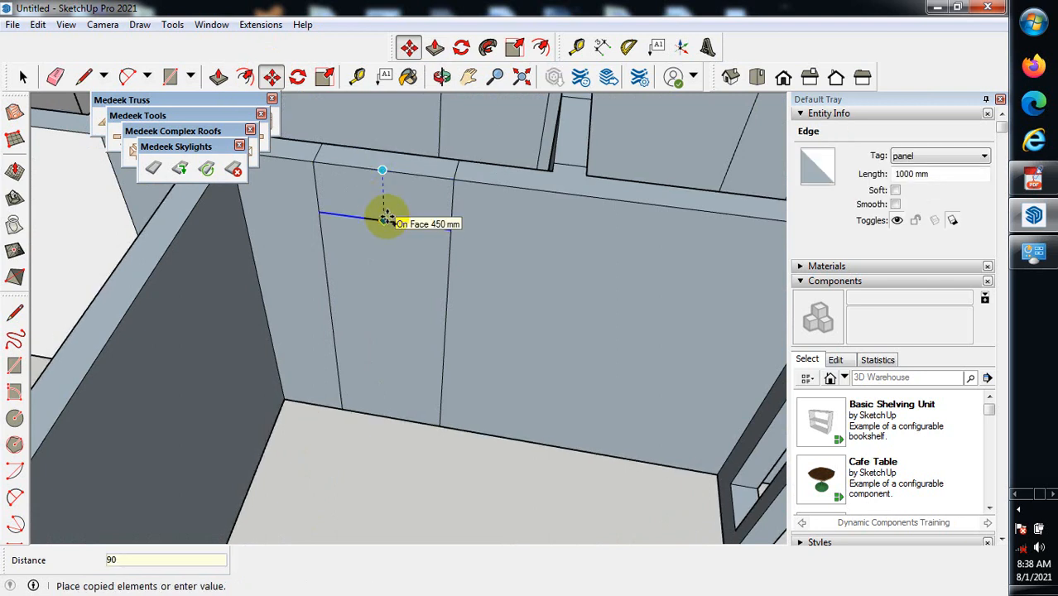
{"action": "key", "text": "Return"}
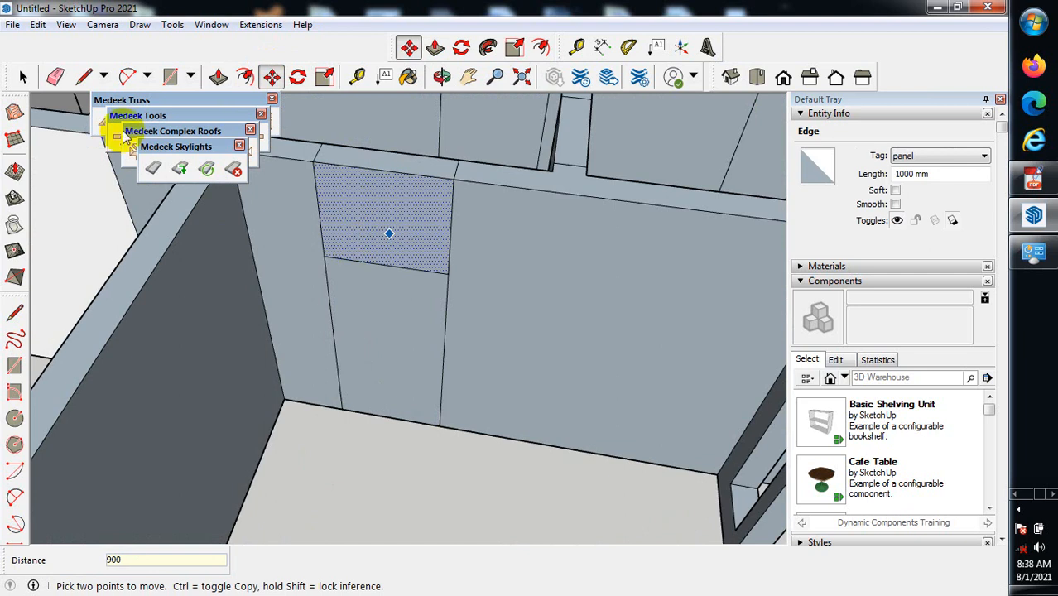
Erase the panel edges above the copied line and Push/Pull the remaining door outline 230 mm through the wall.
{"action": "left_click", "coordinate": [57, 77]}
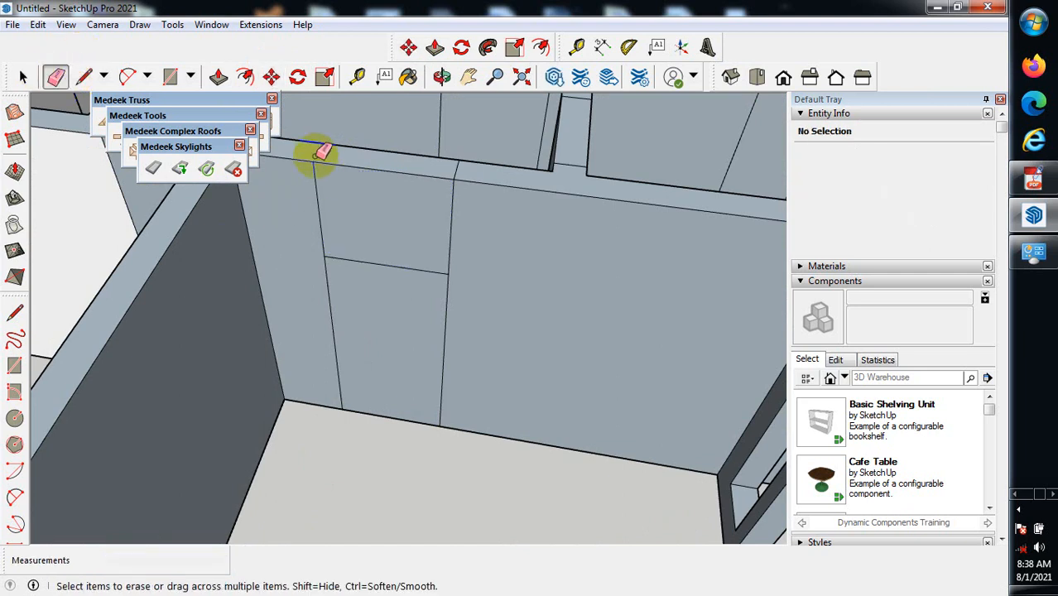
{"action": "left_click", "coordinate": [319, 183]}
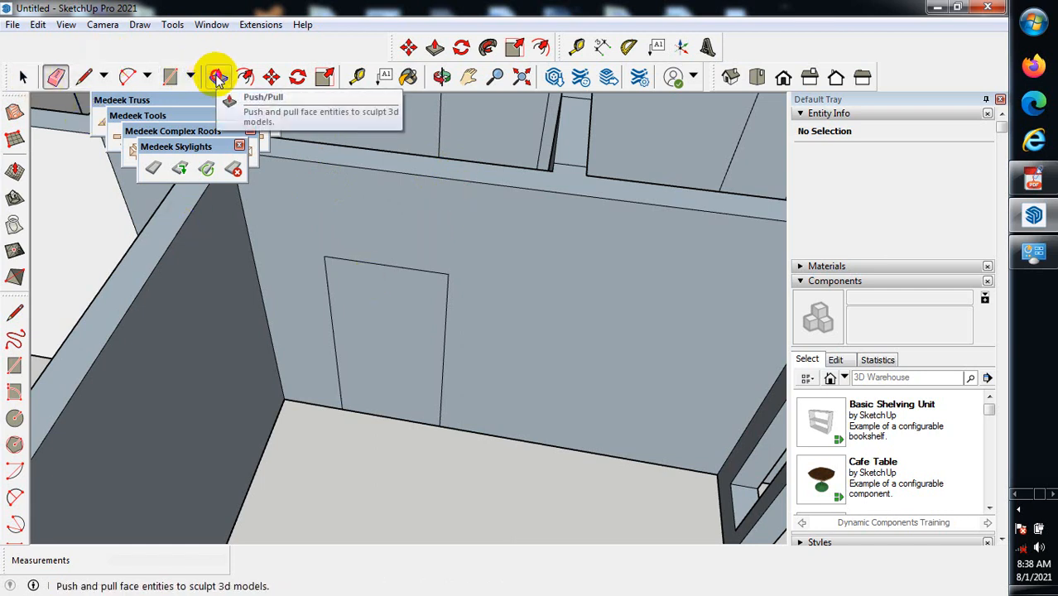
{"action": "left_click", "coordinate": [219, 76]}
{"action": "left_click", "coordinate": [376, 352]}
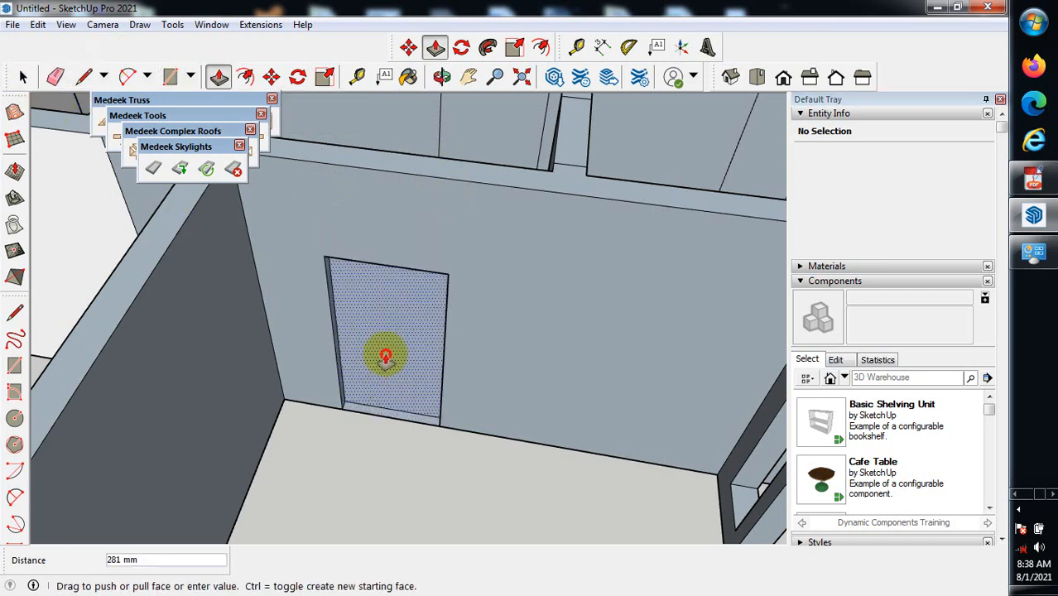
{"action": "left_click", "coordinate": [391, 311]}
Copy the top edge of the 900 mm wide corner door panel in the adjoining room 900 mm down.
{"action": "scroll", "coordinate": [359, 359], "scroll_direction": "down", "scroll_amount": 3}
{"action": "middle_click_drag", "start_coordinate": [359, 360], "coordinate": [408, 335]}
{"action": "scroll", "coordinate": [481, 376], "scroll_direction": "up", "scroll_amount": 2}
{"action": "left_click", "coordinate": [459, 318]}
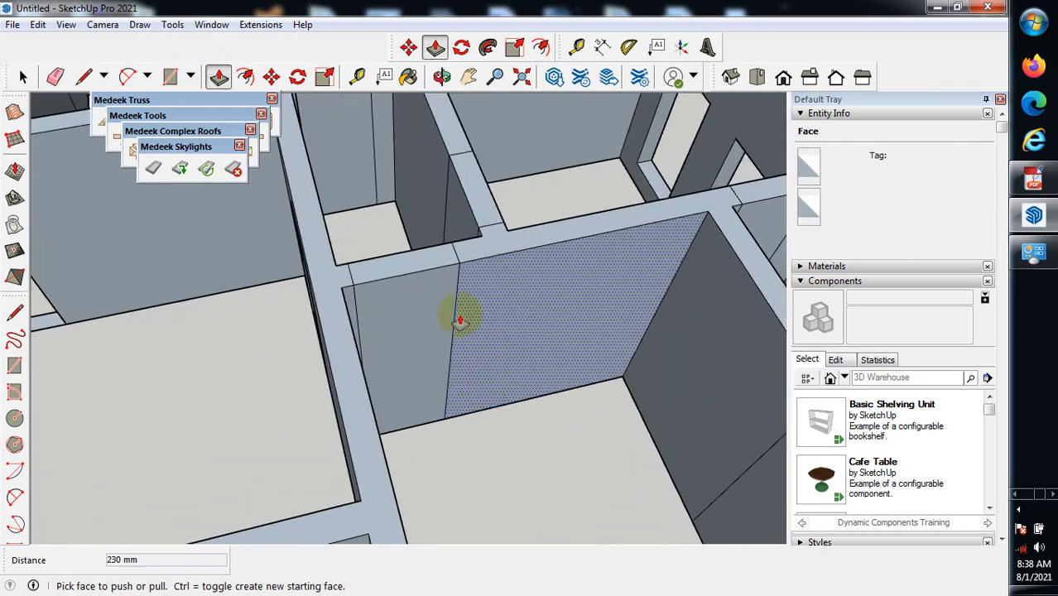
{"action": "left_click", "coordinate": [271, 77]}
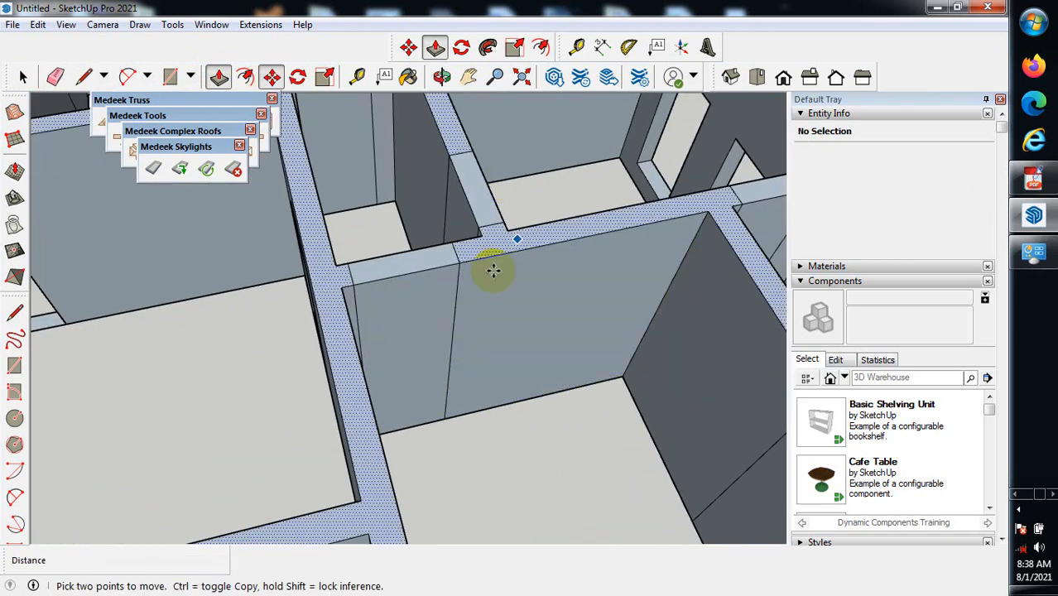
{"action": "key", "text": "ctrl"}
{"action": "left_click", "coordinate": [414, 281]}
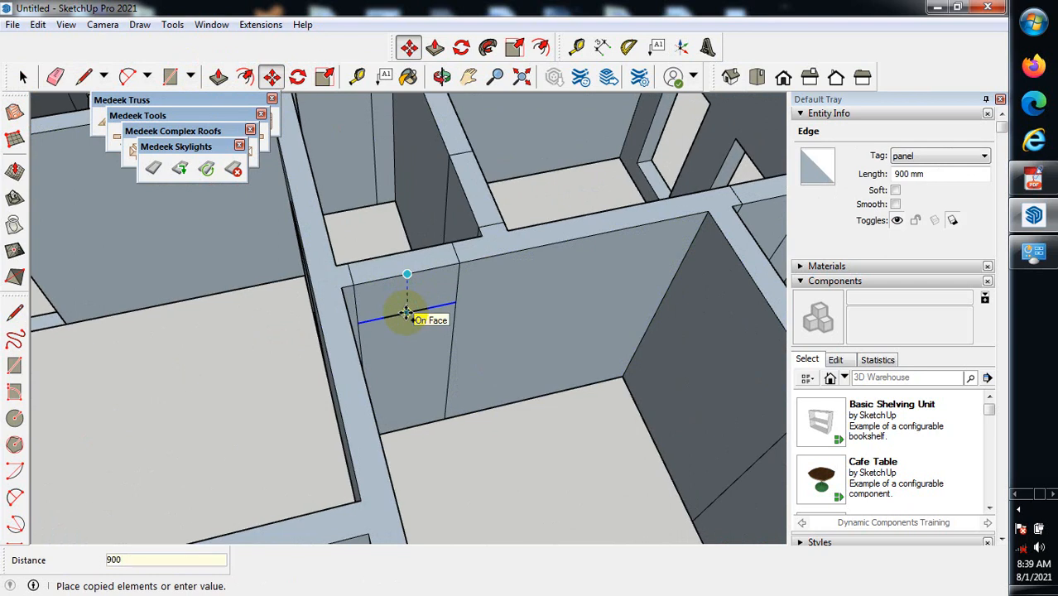
{"action": "key", "text": "Return"}
Erase the panel edges above the copied line and the leftover vertical panel lines on the wall's opposite side.
{"action": "scroll", "coordinate": [455, 378], "scroll_direction": "up", "scroll_amount": 2}
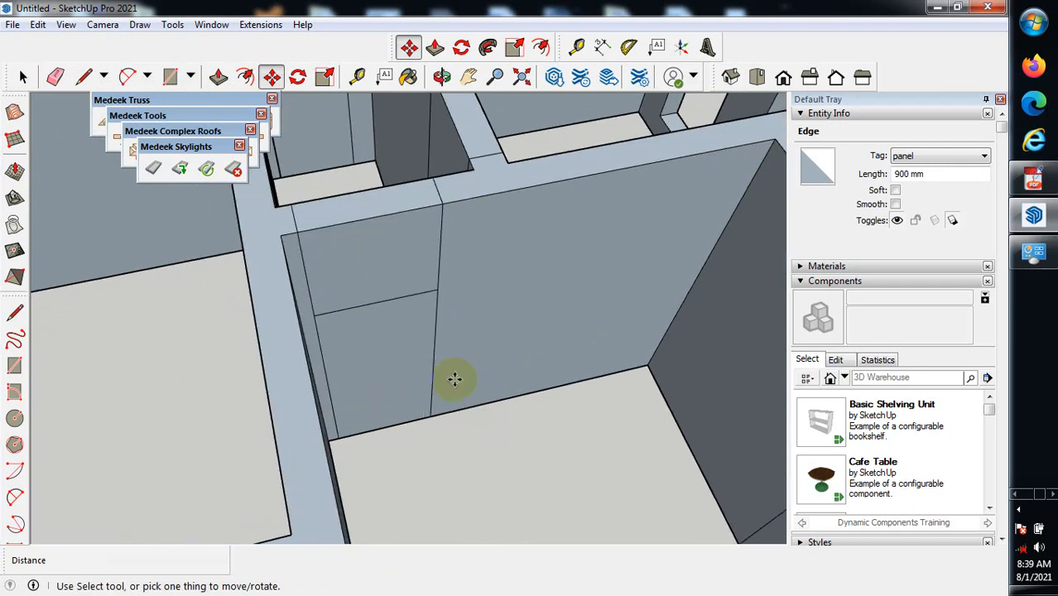
{"action": "left_click", "coordinate": [55, 77]}
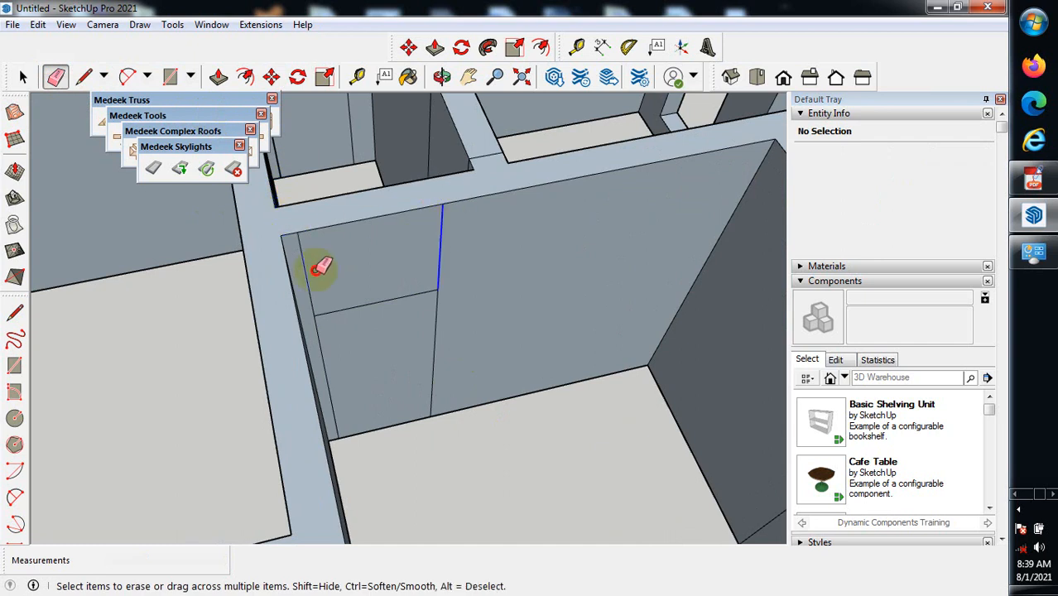
{"action": "left_click_drag", "start_coordinate": [306, 269], "coordinate": [350, 274]}
{"action": "mouse_move", "coordinate": [349, 274]}
{"action": "middle_mouse_down"}
{"action": "mouse_move", "coordinate": [437, 383]}
{"action": "mouse_move", "coordinate": [500, 440]}
{"action": "mouse_move", "coordinate": [774, 399]}
{"action": "mouse_move", "coordinate": [314, 347]}
{"action": "mouse_move", "coordinate": [618, 357]}
{"action": "mouse_move", "coordinate": [518, 249]}
{"action": "middle_mouse_up"}
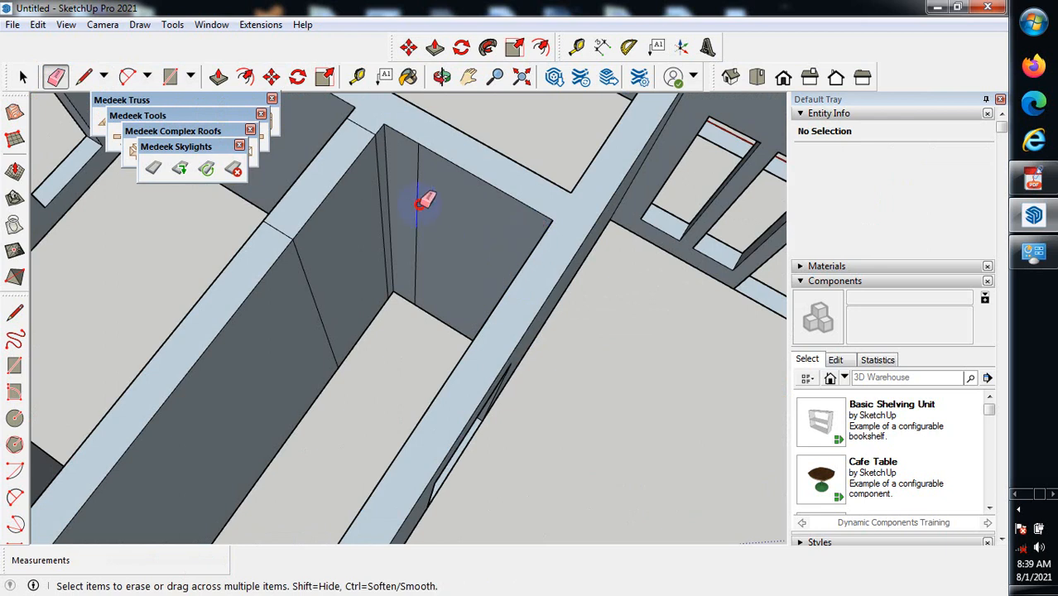
{"action": "middle_click_drag", "start_coordinate": [461, 257], "coordinate": [557, 377]}
{"action": "middle_click_drag", "start_coordinate": [545, 453], "coordinate": [389, 315]}
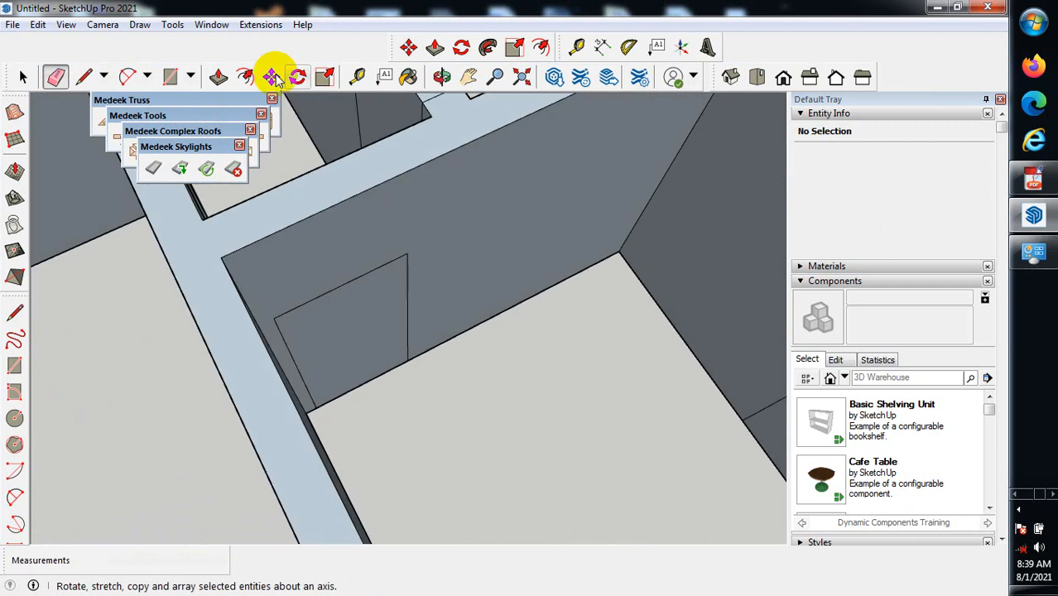
Push/Pull the rectangular corner door outline 230 mm through the wall.
{"action": "left_click", "coordinate": [219, 77]}
{"action": "left_click", "coordinate": [385, 360]}
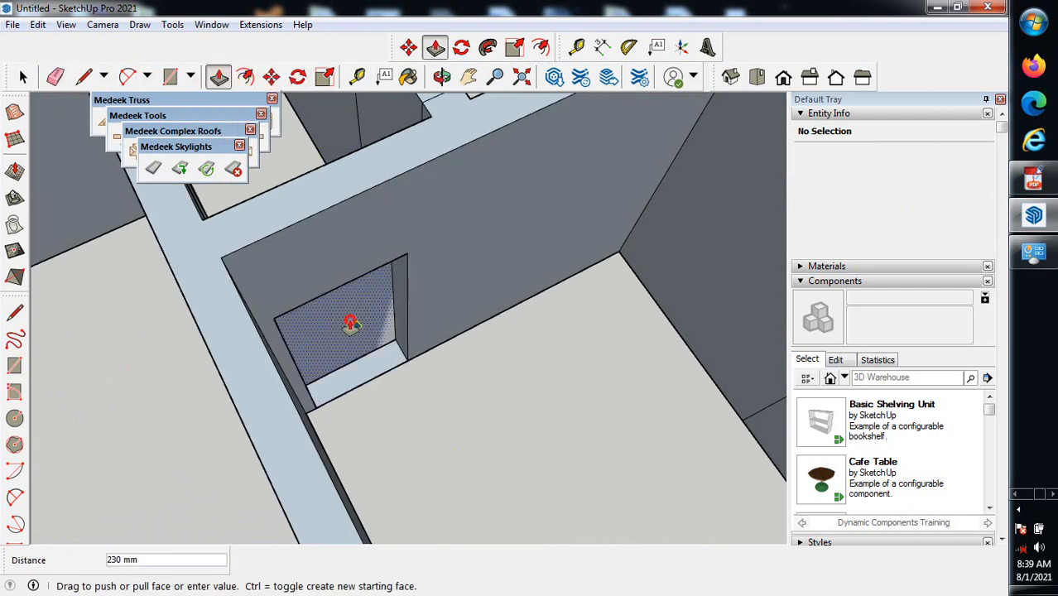
{"action": "left_click", "coordinate": [425, 377]}
Copy the top edge of the 900 mm door panel at the end of the corridor's long wall 900 mm down.
{"action": "scroll", "coordinate": [399, 396], "scroll_direction": "down", "scroll_amount": 5}
{"action": "middle_click_drag", "start_coordinate": [400, 396], "coordinate": [373, 283]}
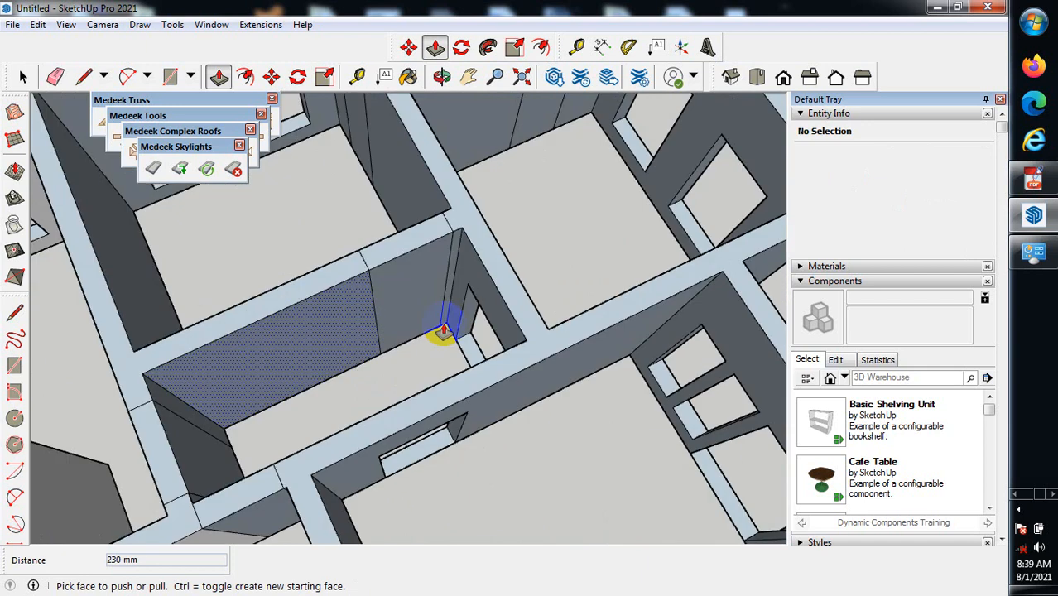
{"action": "middle_click_drag", "start_coordinate": [444, 331], "coordinate": [446, 285]}
{"action": "left_click", "coordinate": [272, 76]}
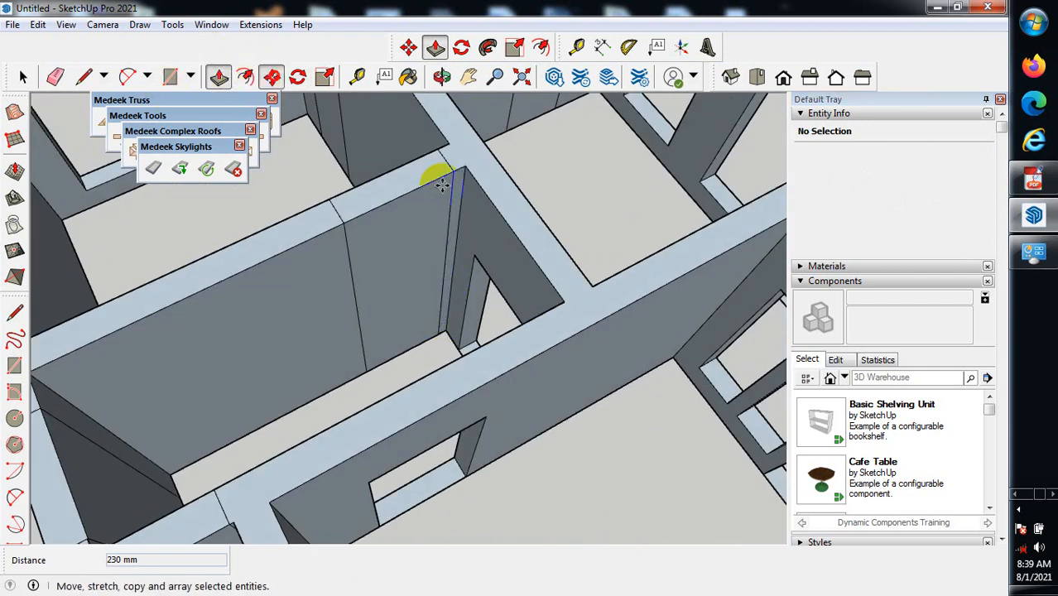
{"action": "scroll", "coordinate": [387, 200], "scroll_direction": "up", "scroll_amount": 1}
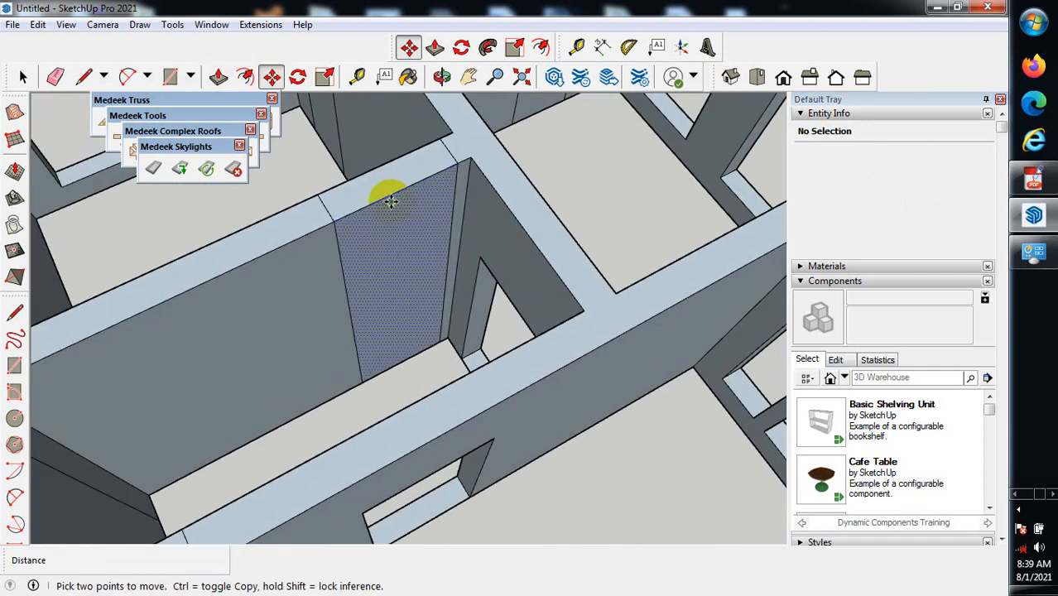
{"action": "left_click", "coordinate": [389, 198]}
{"action": "key", "text": "ctrl"}
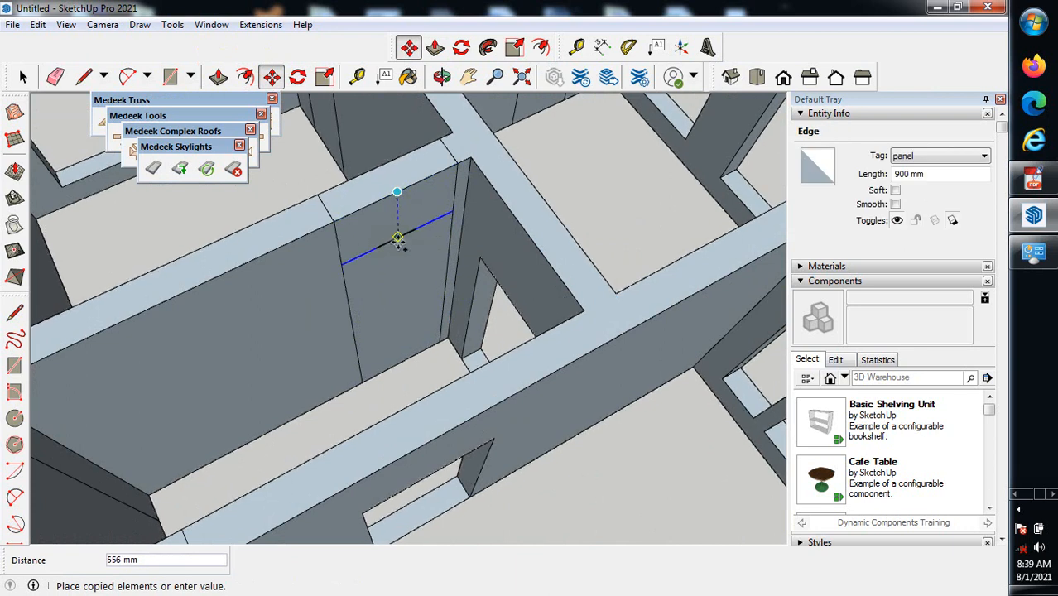
{"action": "left_click", "coordinate": [398, 262]}
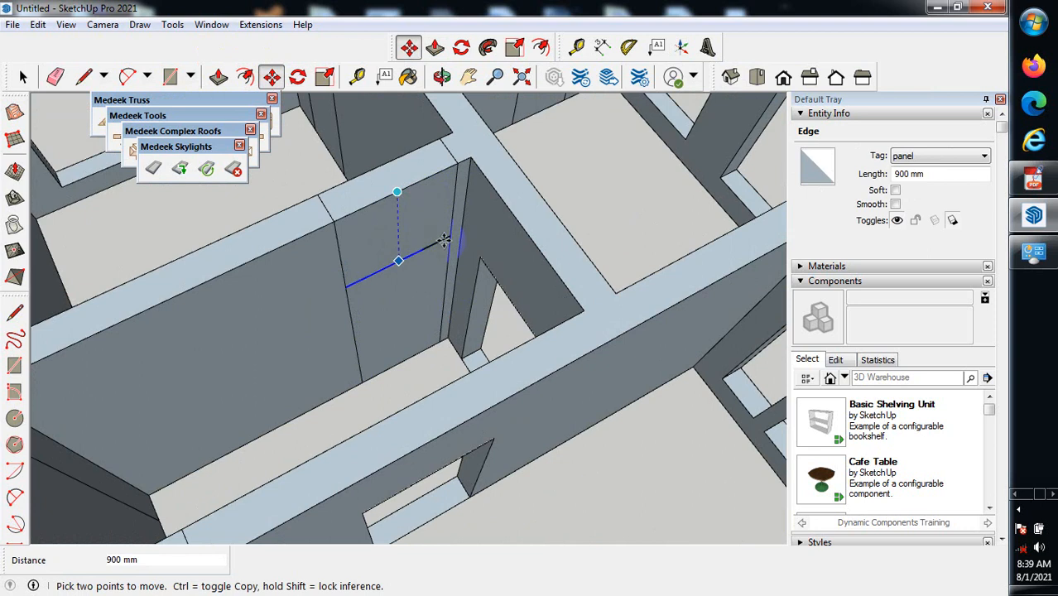
Erase the corner-side panel edge above the copied line on the corridor wall.
{"action": "scroll", "coordinate": [426, 279], "scroll_direction": "up", "scroll_amount": 4}
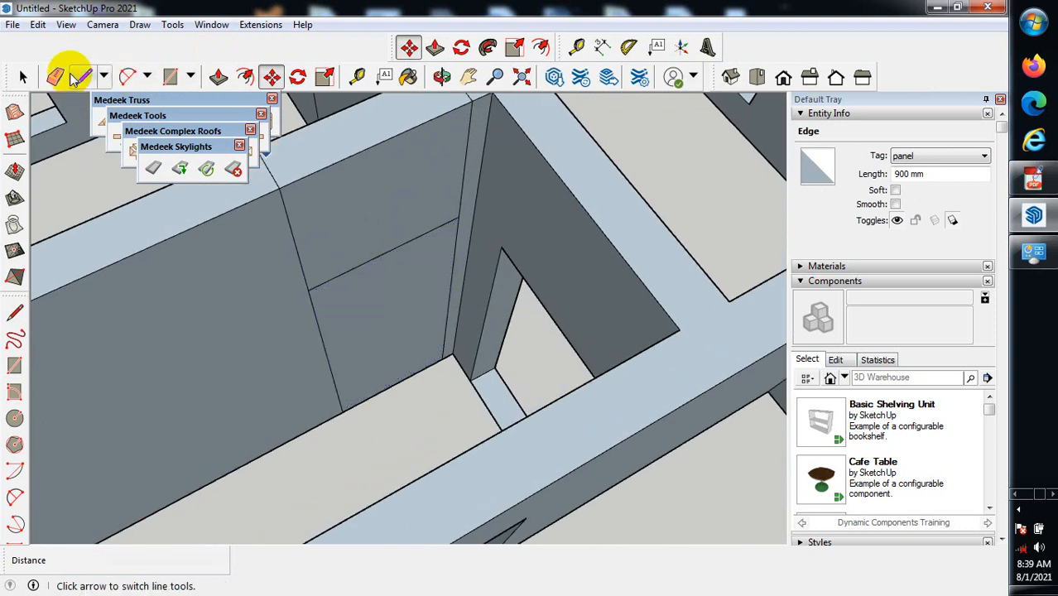
{"action": "left_click", "coordinate": [55, 77]}
{"action": "left_click", "coordinate": [55, 77]}
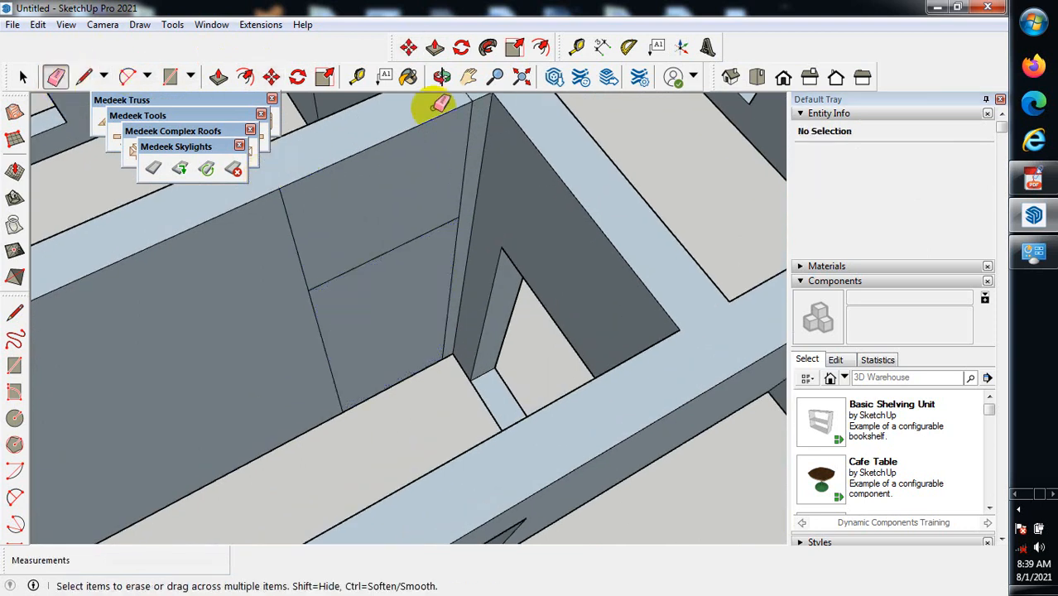
{"action": "left_click_drag", "start_coordinate": [473, 98], "coordinate": [481, 146]}
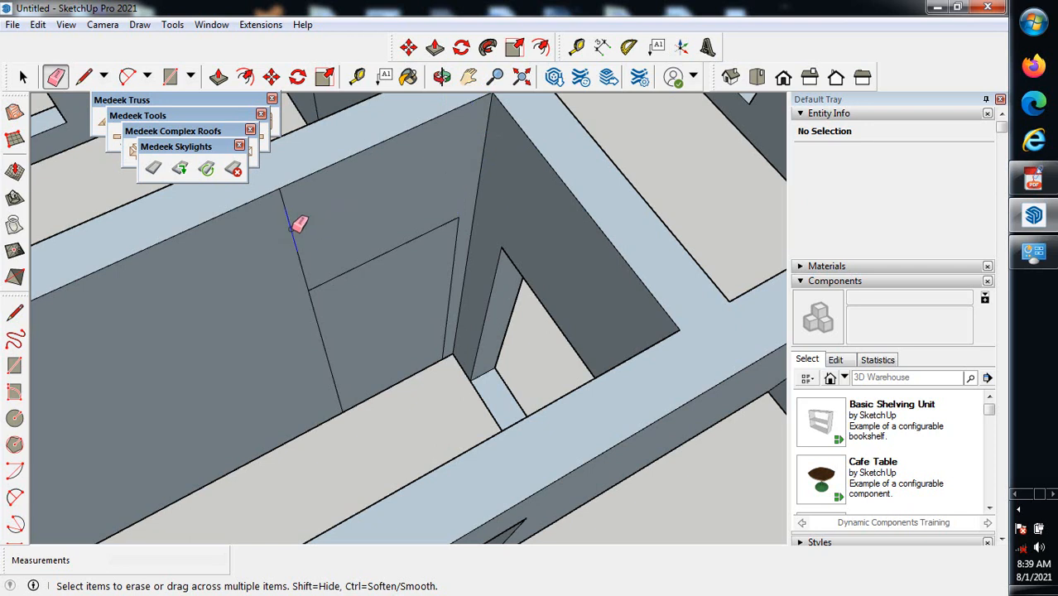
Erase the leftover vertical panel lines on the corridor wall's opposite side and the remaining edge above the door outline.
{"action": "scroll", "coordinate": [348, 304], "scroll_direction": "down", "scroll_amount": 3}
{"action": "mouse_move", "coordinate": [297, 313]}
{"action": "middle_mouse_down"}
{"action": "mouse_move", "coordinate": [557, 358]}
{"action": "mouse_move", "coordinate": [308, 371]}
{"action": "mouse_move", "coordinate": [612, 323]}
{"action": "mouse_move", "coordinate": [478, 232]}
{"action": "middle_mouse_up"}
{"action": "left_click", "coordinate": [479, 235]}
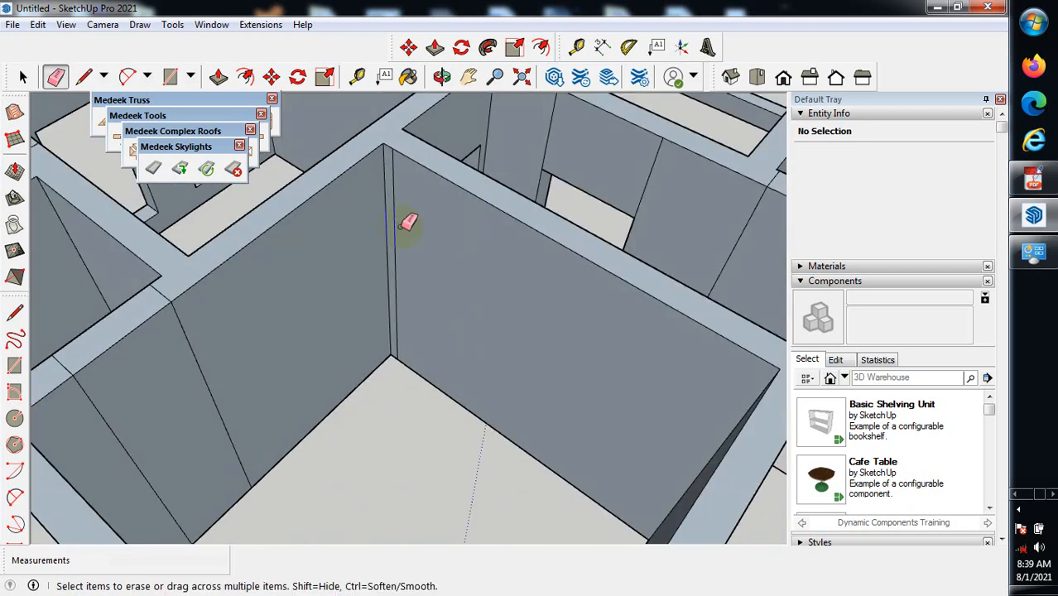
{"action": "left_click_drag", "start_coordinate": [403, 203], "coordinate": [424, 205]}
{"action": "scroll", "coordinate": [401, 274], "scroll_direction": "down", "scroll_amount": 3}
{"action": "mouse_move", "coordinate": [401, 274]}
{"action": "middle_mouse_down"}
{"action": "mouse_move", "coordinate": [408, 326]}
{"action": "mouse_move", "coordinate": [528, 335]}
{"action": "middle_mouse_up"}
{"action": "scroll", "coordinate": [523, 323], "scroll_direction": "up", "scroll_amount": 2}
{"action": "left_click_drag", "start_coordinate": [520, 303], "coordinate": [496, 213]}
{"action": "mouse_move", "coordinate": [642, 285]}
{"action": "middle_mouse_down"}
{"action": "mouse_move", "coordinate": [496, 302]}
{"action": "mouse_move", "coordinate": [442, 271]}
{"action": "mouse_move", "coordinate": [438, 287]}
{"action": "mouse_move", "coordinate": [236, 302]}
{"action": "mouse_move", "coordinate": [504, 288]}
{"action": "mouse_move", "coordinate": [398, 320]}
{"action": "mouse_move", "coordinate": [380, 224]}
{"action": "middle_mouse_up"}
{"action": "scroll", "coordinate": [374, 230], "scroll_direction": "up", "scroll_amount": 1}
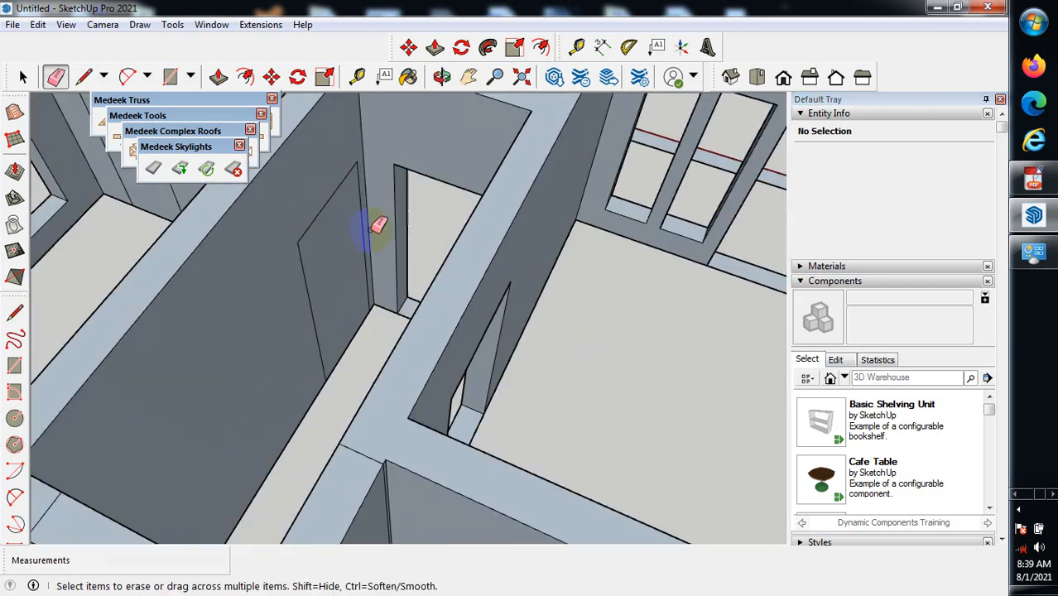
Push/Pull the corridor wall's door outline 230 mm to open it into the adjoining room.
{"action": "left_click", "coordinate": [220, 76]}
{"action": "scroll", "coordinate": [374, 278], "scroll_direction": "up", "scroll_amount": 2}
{"action": "middle_click_drag", "start_coordinate": [373, 282], "coordinate": [317, 327]}
{"action": "left_click_drag", "start_coordinate": [338, 312], "coordinate": [277, 263]}
{"action": "scroll", "coordinate": [393, 291], "scroll_direction": "down", "scroll_amount": 2}
{"action": "middle_click_drag", "start_coordinate": [394, 291], "coordinate": [360, 267]}
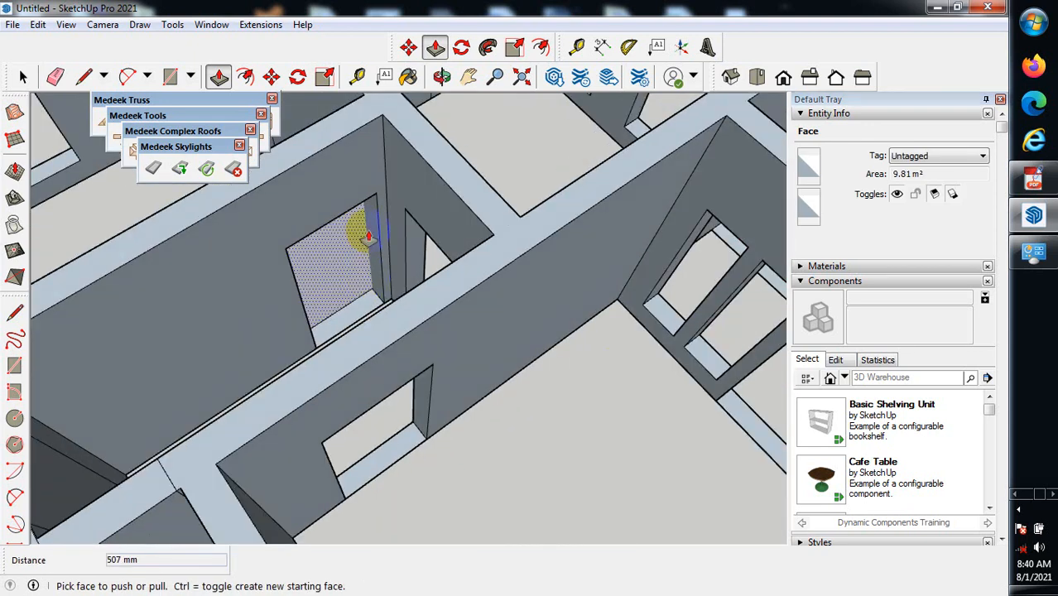
{"action": "scroll", "coordinate": [364, 285], "scroll_direction": "up", "scroll_amount": 2}
{"action": "left_click", "coordinate": [360, 300]}
{"action": "left_click", "coordinate": [322, 264]}
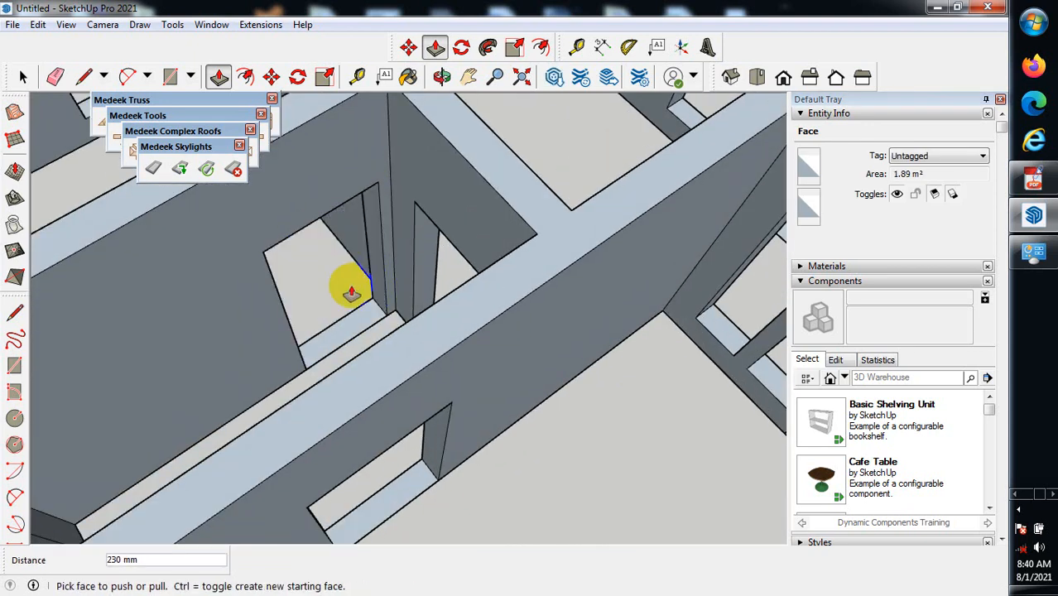
{"action": "scroll", "coordinate": [339, 290], "scroll_direction": "down", "scroll_amount": 3}
{"action": "scroll", "coordinate": [333, 284], "scroll_direction": "down", "scroll_amount": 3}
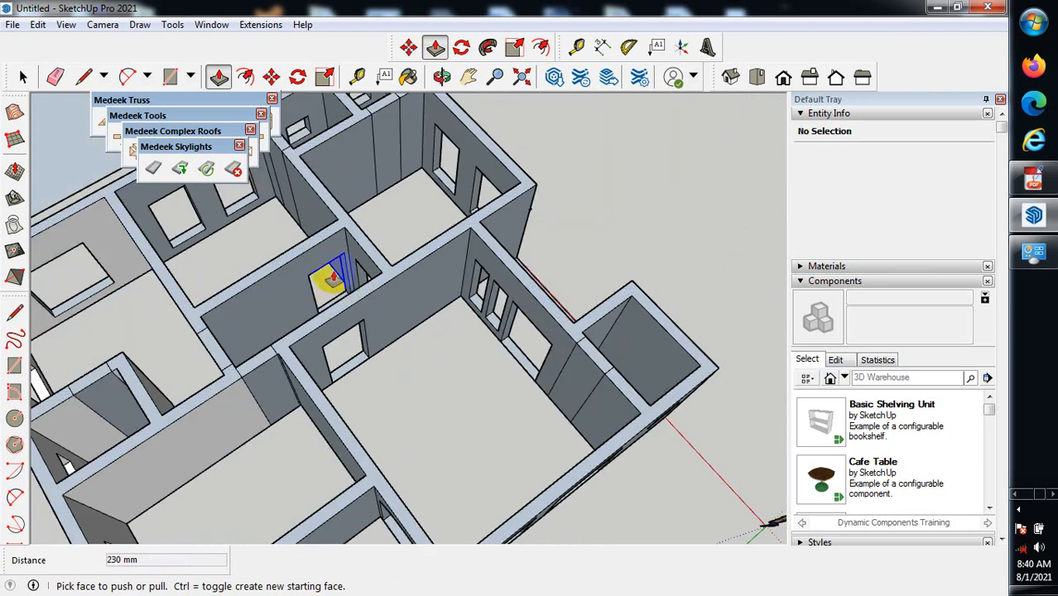
{"action": "scroll", "coordinate": [321, 280], "scroll_direction": "down", "scroll_amount": 2}
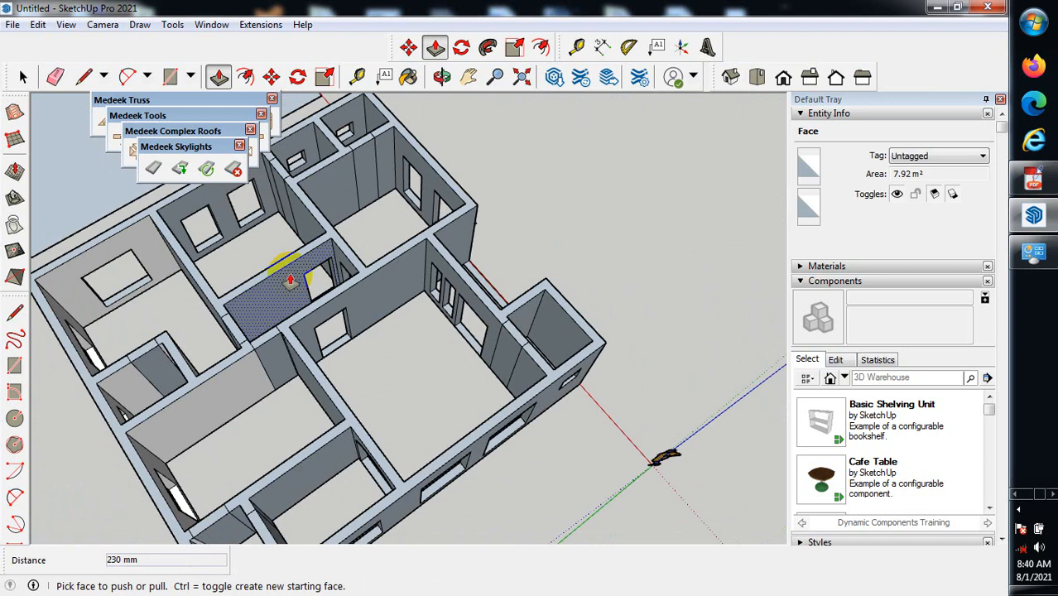
Examine the house walls from several sides to find the interior door panels that still have no opening.
{"action": "scroll", "coordinate": [290, 280], "scroll_direction": "down", "scroll_amount": 2}
{"action": "scroll", "coordinate": [315, 389], "scroll_direction": "down", "scroll_amount": 3}
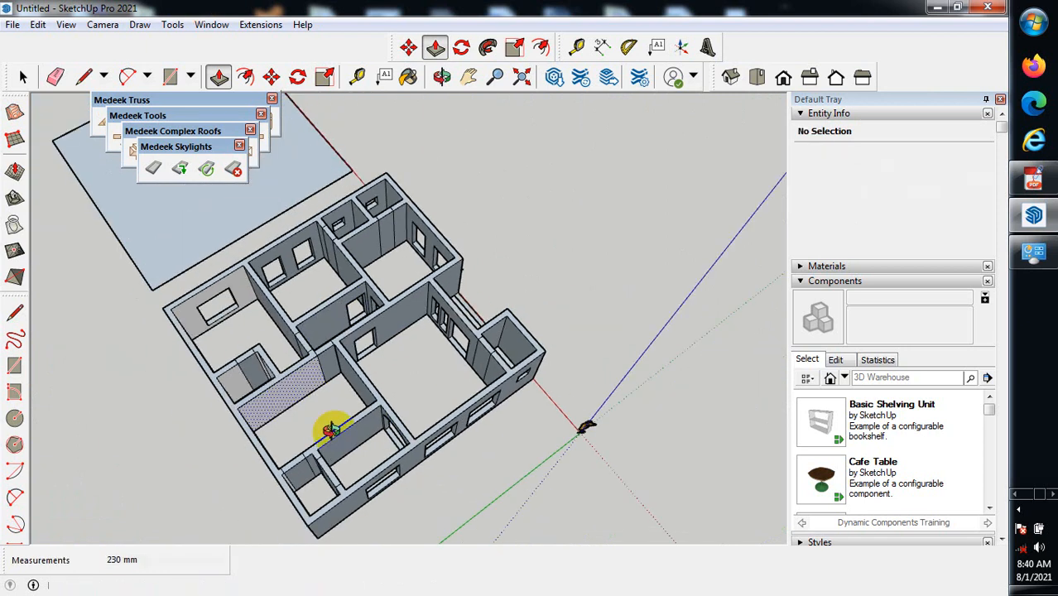
{"action": "middle_click_drag", "start_coordinate": [331, 429], "coordinate": [371, 397]}
{"action": "scroll", "coordinate": [385, 385], "scroll_direction": "up", "scroll_amount": 6}
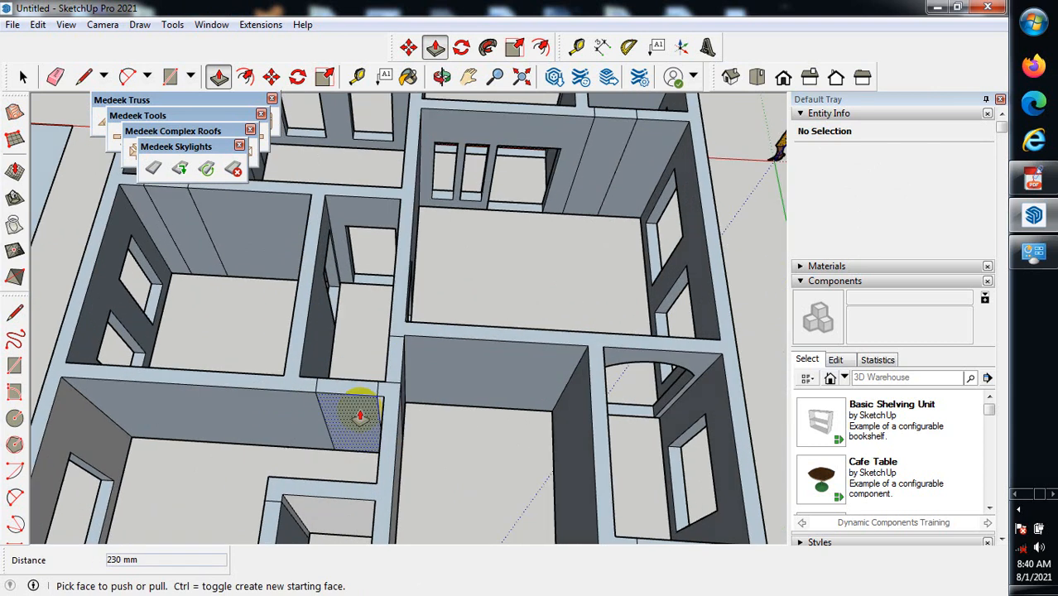
{"action": "scroll", "coordinate": [425, 244], "scroll_direction": "down", "scroll_amount": 5}
{"action": "middle_click_drag", "start_coordinate": [428, 416], "coordinate": [352, 329]}
{"action": "scroll", "coordinate": [352, 328], "scroll_direction": "down", "scroll_amount": 3}
{"action": "scroll", "coordinate": [437, 314], "scroll_direction": "down", "scroll_amount": 3}
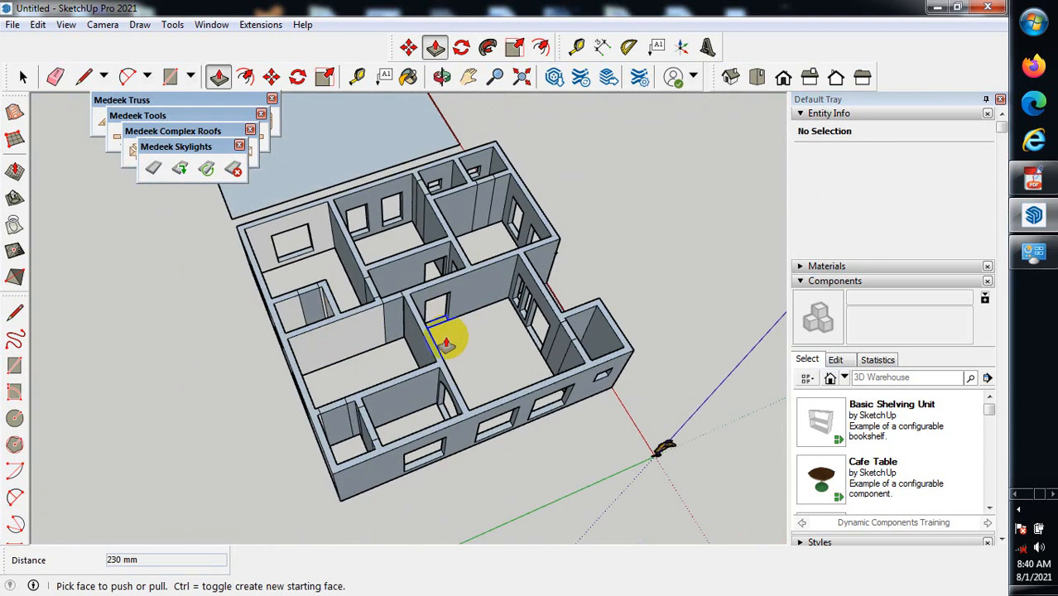
{"action": "middle_click_drag", "start_coordinate": [357, 484], "coordinate": [432, 463]}
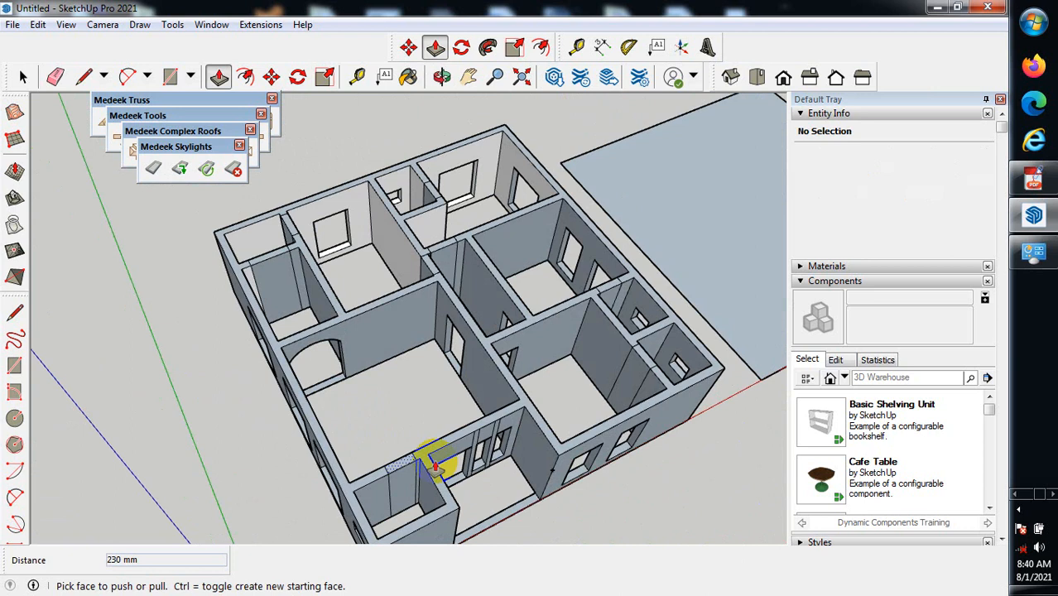
{"action": "scroll", "coordinate": [347, 360], "scroll_direction": "up", "scroll_amount": 3}
{"action": "scroll", "coordinate": [424, 432], "scroll_direction": "down", "scroll_amount": 3}
{"action": "scroll", "coordinate": [401, 442], "scroll_direction": "up", "scroll_amount": 2}
{"action": "scroll", "coordinate": [381, 314], "scroll_direction": "up", "scroll_amount": 2}
{"action": "scroll", "coordinate": [373, 305], "scroll_direction": "up", "scroll_amount": 2}
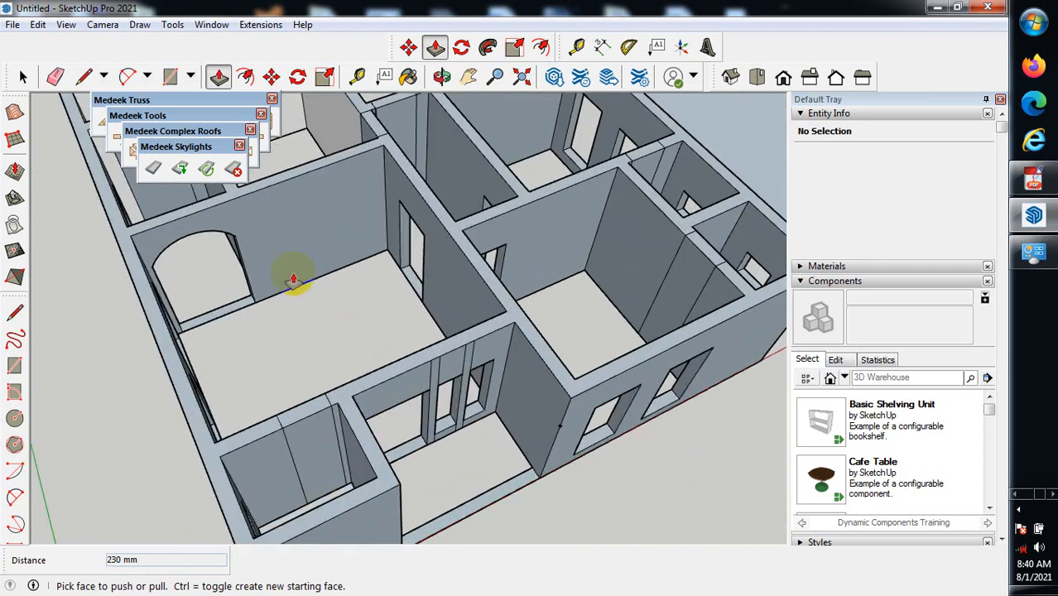
{"action": "scroll", "coordinate": [297, 295], "scroll_direction": "up", "scroll_amount": 3}
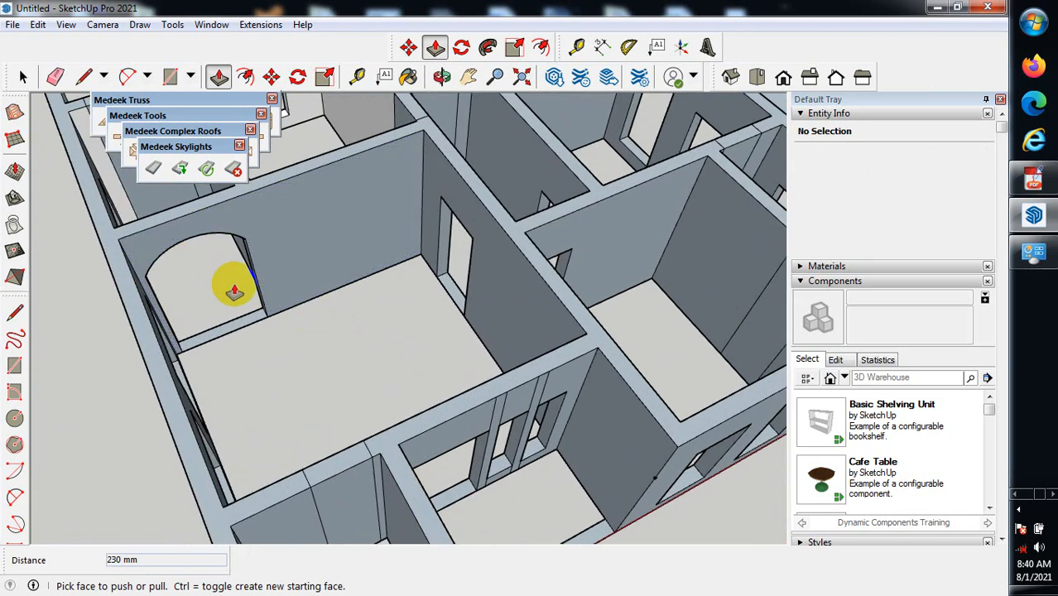
{"action": "scroll", "coordinate": [365, 272], "scroll_direction": "up", "scroll_amount": 2}
{"action": "scroll", "coordinate": [442, 249], "scroll_direction": "down", "scroll_amount": 2}
{"action": "scroll", "coordinate": [453, 98], "scroll_direction": "up", "scroll_amount": 6}
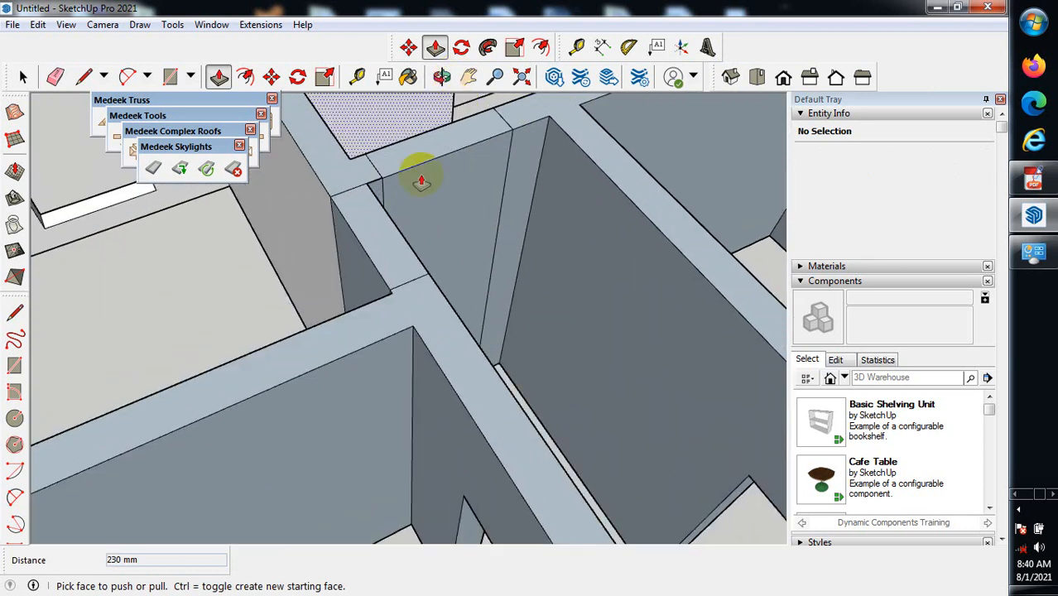
{"action": "scroll", "coordinate": [427, 208], "scroll_direction": "down", "scroll_amount": 3}
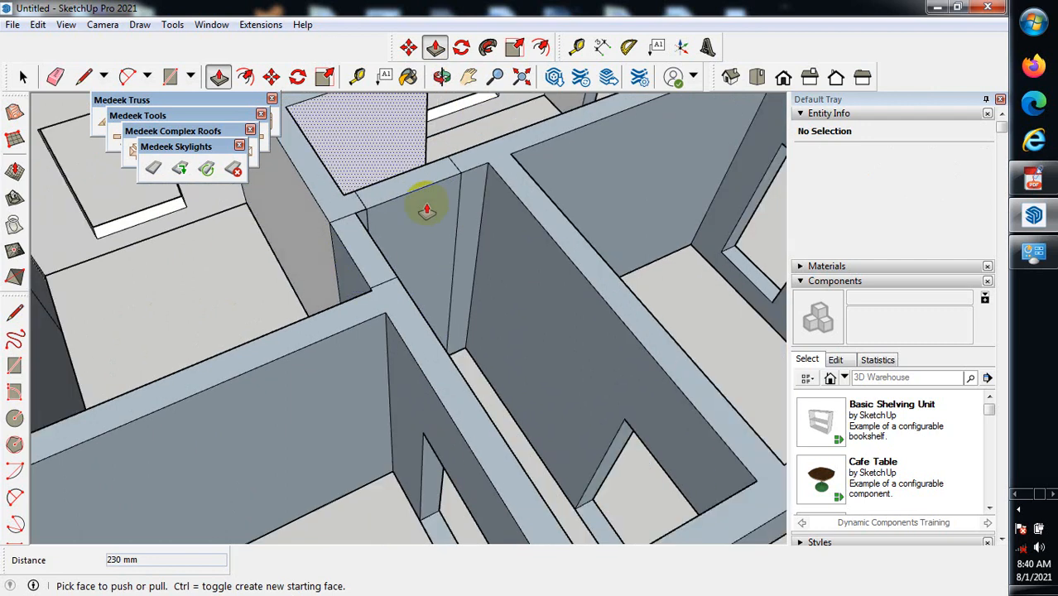
Copy the top edge of the 900 mm door panel on the corridor's end wall 900 mm down.
{"action": "scroll", "coordinate": [427, 208], "scroll_direction": "up", "scroll_amount": 2}
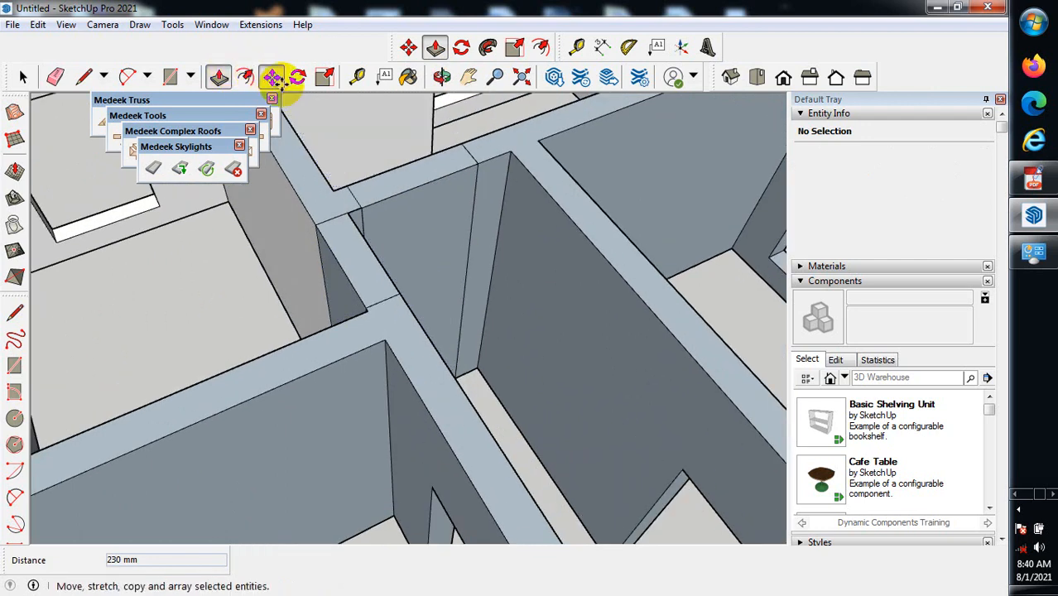
{"action": "left_click", "coordinate": [272, 76]}
{"action": "scroll", "coordinate": [410, 178], "scroll_direction": "up", "scroll_amount": 3}
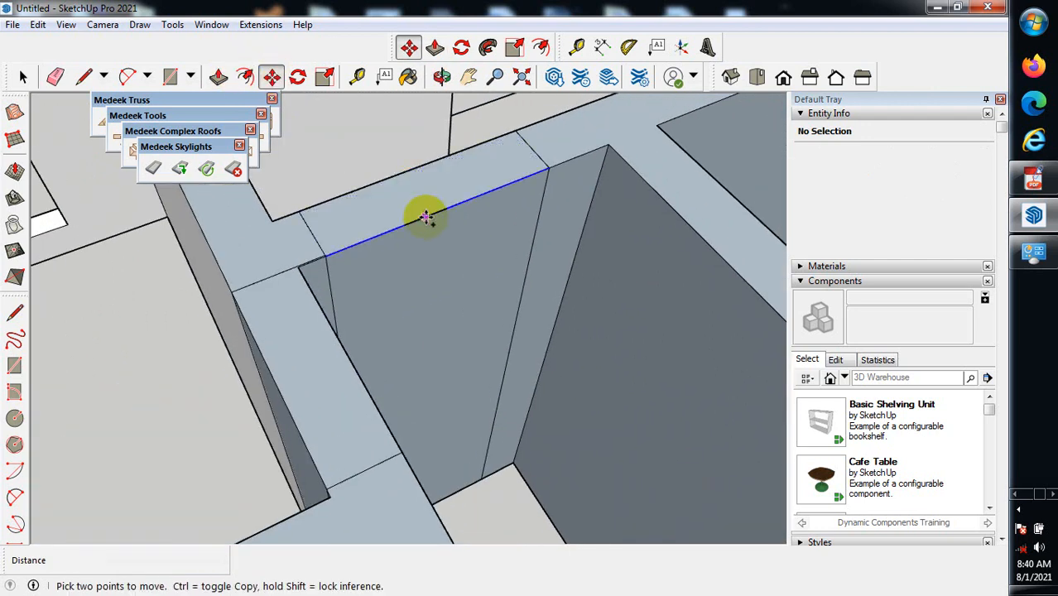
{"action": "left_click", "coordinate": [425, 217]}
{"action": "key", "text": "ctrl"}
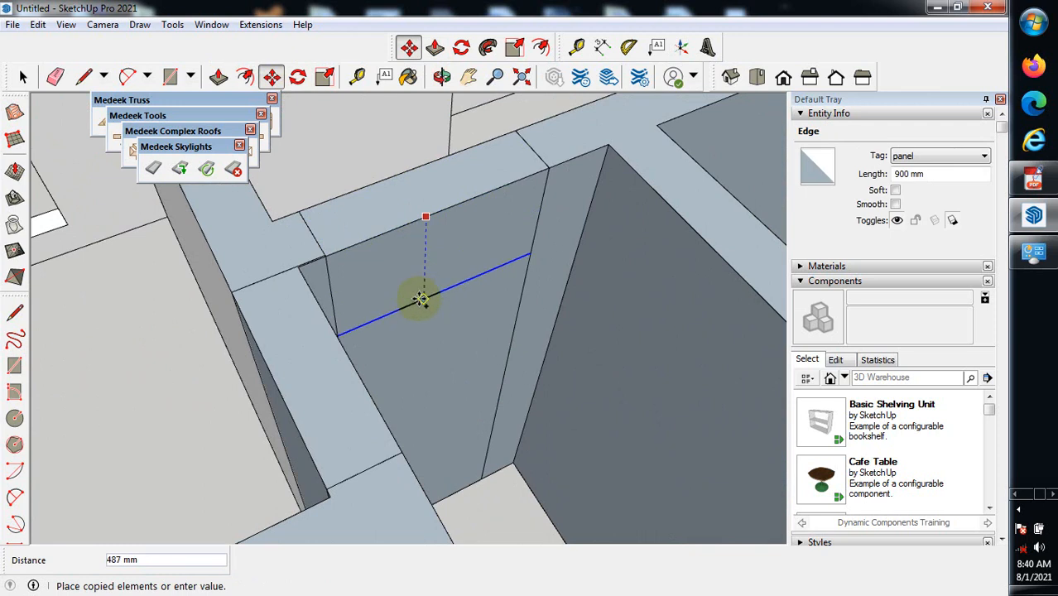
{"action": "left_click", "coordinate": [420, 356]}
Erase the panel edges above the copied line on the corridor's end wall and the leftover vertical lines on its opposite side.
{"action": "left_click", "coordinate": [54, 76]}
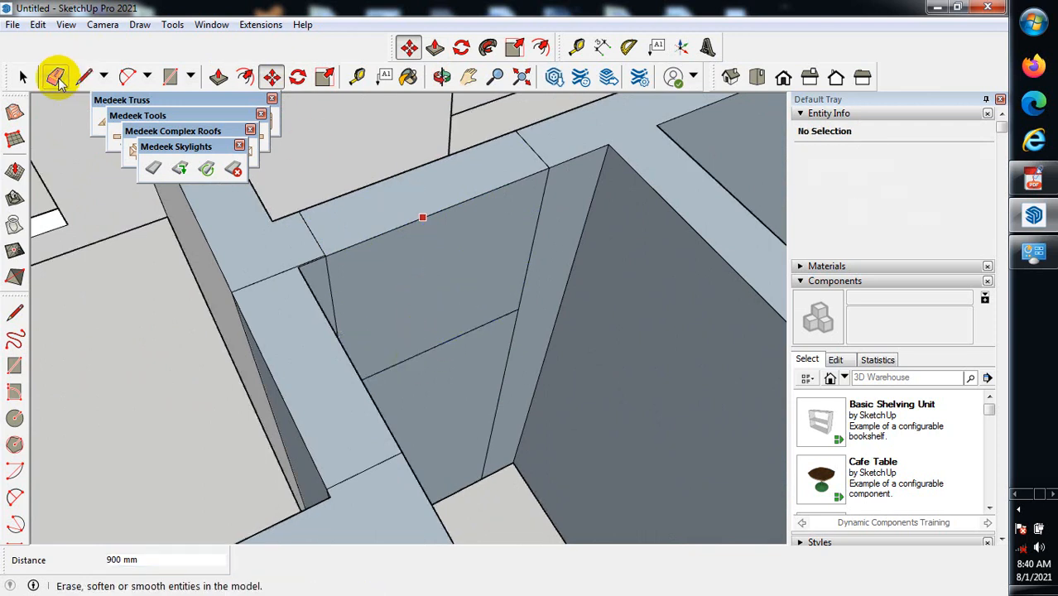
{"action": "mouse_move", "coordinate": [536, 220]}
{"action": "left_mouse_down"}
{"action": "mouse_move", "coordinate": [438, 280]}
{"action": "mouse_move", "coordinate": [368, 296]}
{"action": "mouse_move", "coordinate": [318, 236]}
{"action": "mouse_move", "coordinate": [542, 149]}
{"action": "mouse_move", "coordinate": [491, 193]}
{"action": "mouse_move", "coordinate": [464, 247]}
{"action": "left_mouse_up"}
{"action": "mouse_move", "coordinate": [503, 276]}
{"action": "middle_mouse_down"}
{"action": "mouse_move", "coordinate": [425, 279]}
{"action": "mouse_move", "coordinate": [739, 460]}
{"action": "mouse_move", "coordinate": [493, 379]}
{"action": "middle_mouse_up"}
{"action": "scroll", "coordinate": [491, 378], "scroll_direction": "down", "scroll_amount": 1}
{"action": "scroll", "coordinate": [496, 291], "scroll_direction": "up", "scroll_amount": 4}
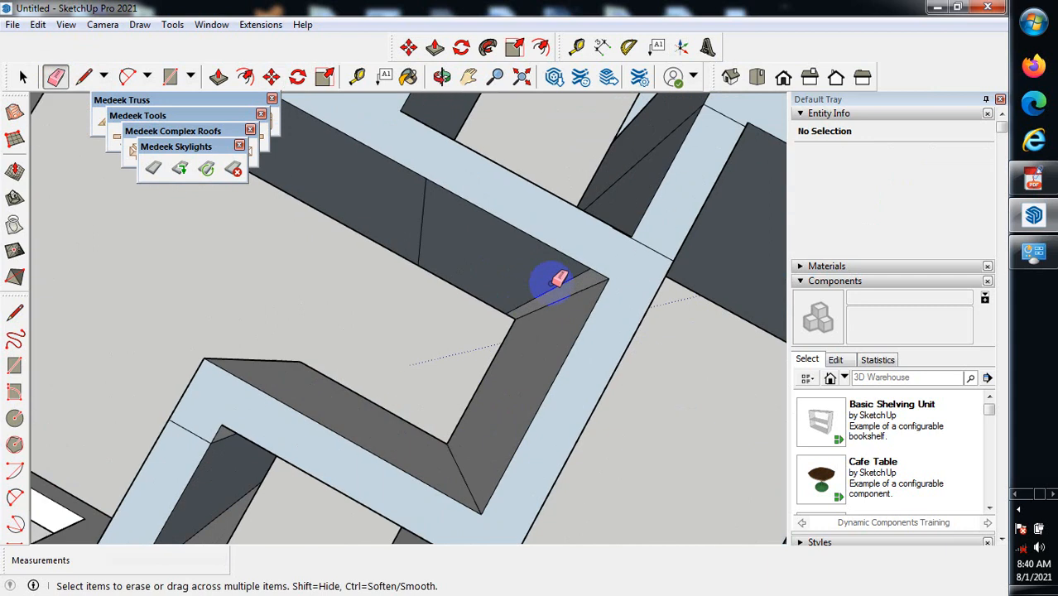
{"action": "left_click_drag", "start_coordinate": [553, 283], "coordinate": [431, 214]}
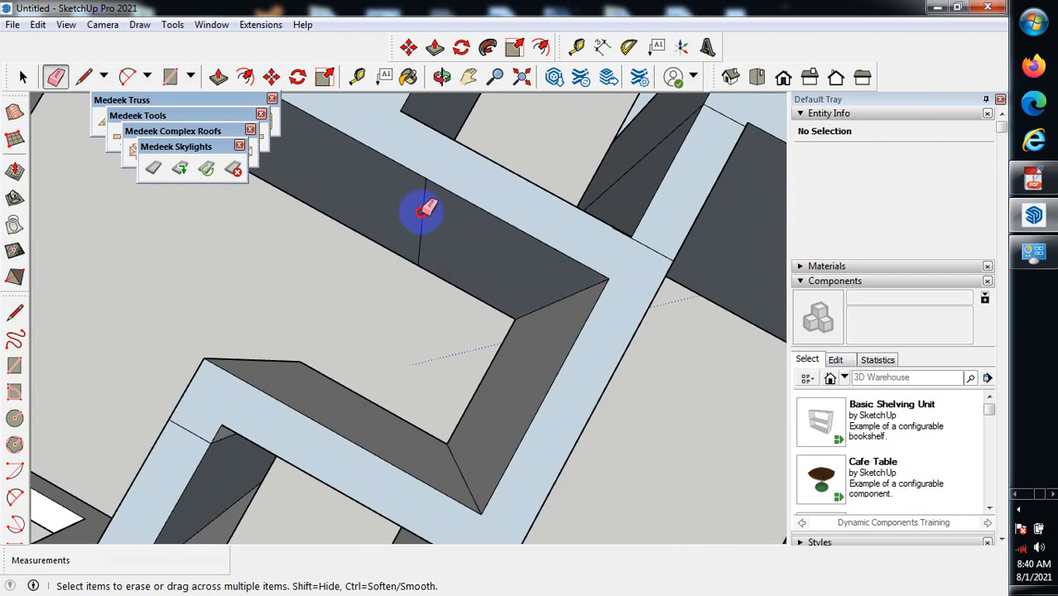
{"action": "left_click", "coordinate": [422, 213]}
Copy the top edge of the 750 mm door panel in the adjoining room's corner 900 mm down.
{"action": "scroll", "coordinate": [422, 212], "scroll_direction": "down", "scroll_amount": 3}
{"action": "scroll", "coordinate": [627, 282], "scroll_direction": "down", "scroll_amount": 1}
{"action": "mouse_move", "coordinate": [626, 281]}
{"action": "middle_mouse_down"}
{"action": "mouse_move", "coordinate": [263, 286]}
{"action": "mouse_move", "coordinate": [298, 233]}
{"action": "middle_mouse_up"}
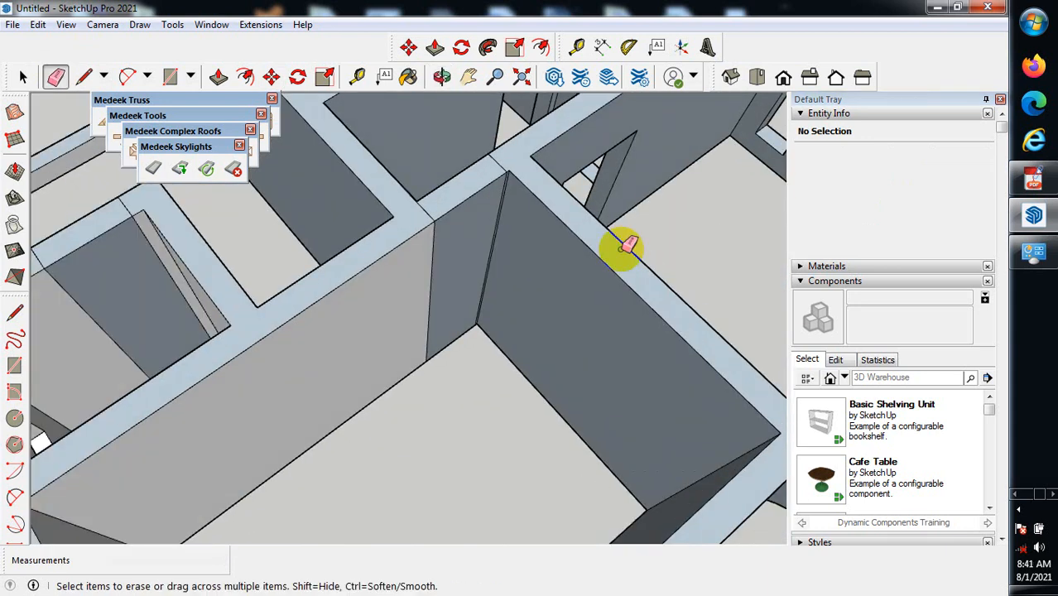
{"action": "scroll", "coordinate": [572, 203], "scroll_direction": "up", "scroll_amount": 3}
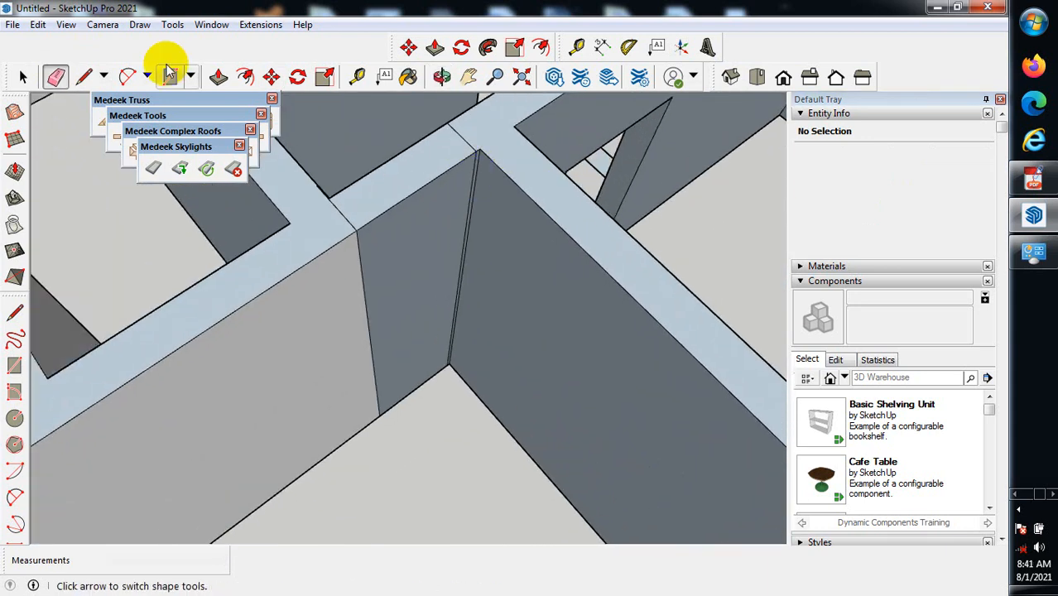
{"action": "left_click", "coordinate": [272, 76]}
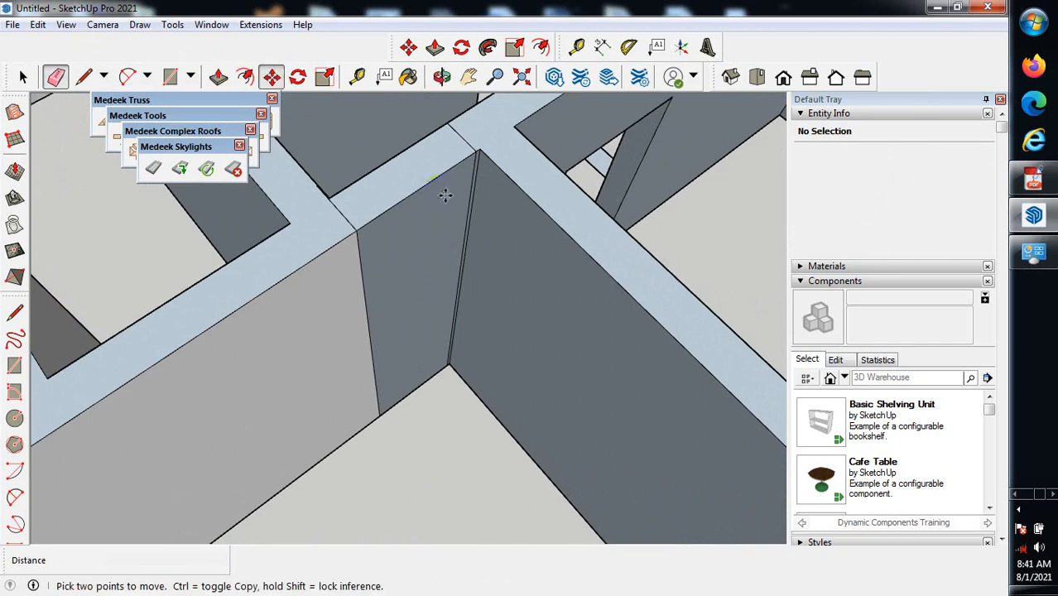
{"action": "scroll", "coordinate": [411, 195], "scroll_direction": "up", "scroll_amount": 1}
{"action": "left_click", "coordinate": [411, 197]}
{"action": "key", "text": "ctrl"}
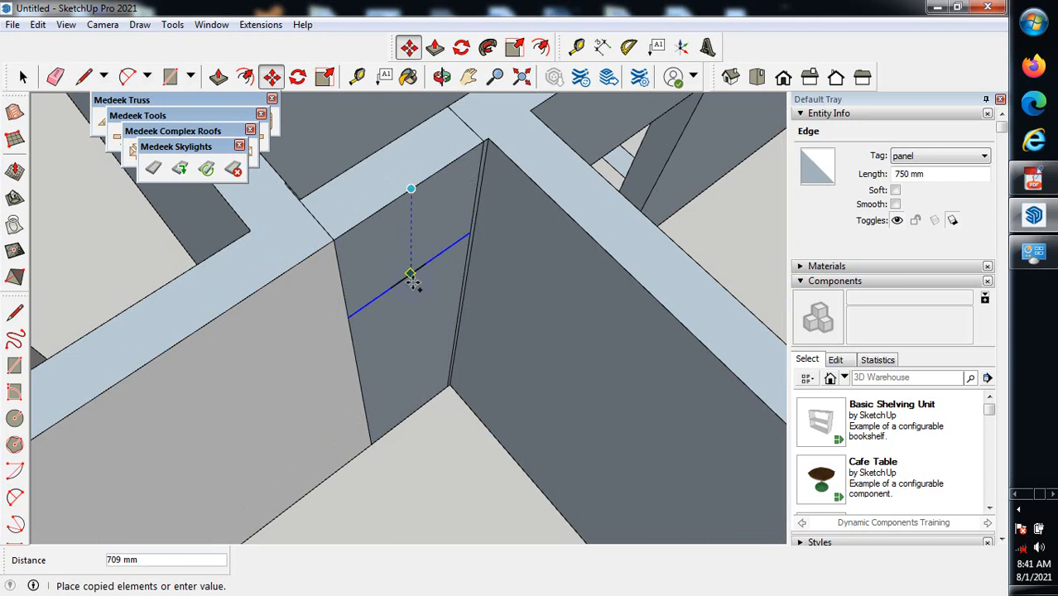
{"action": "left_click", "coordinate": [410, 291]}
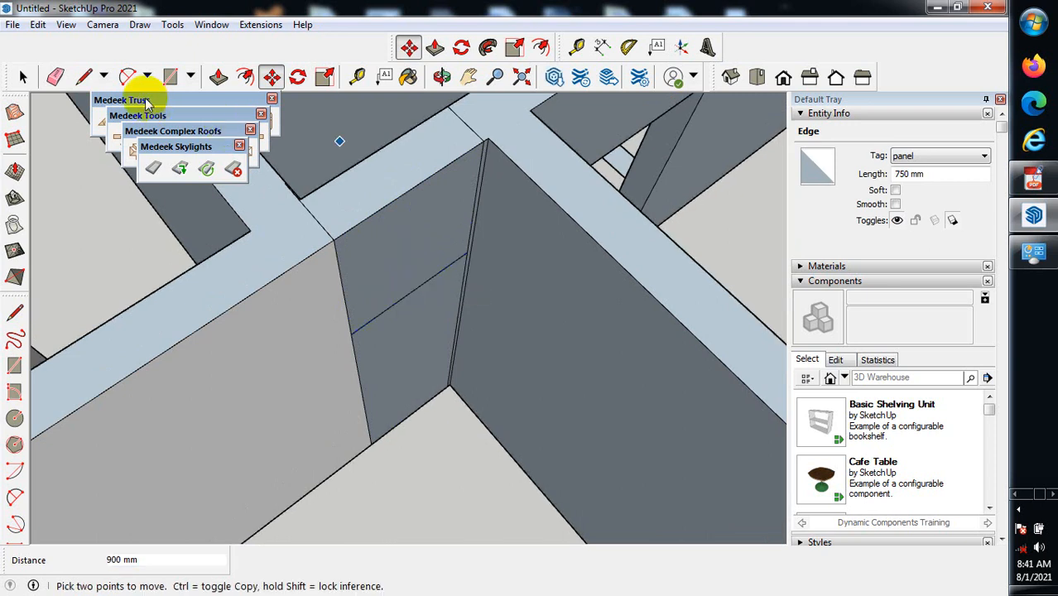
Erase the vertical edges above the 750 mm panel's copied line and the dividing lines across the top of that wall.
{"action": "left_click", "coordinate": [55, 76]}
{"action": "left_click", "coordinate": [334, 271]}
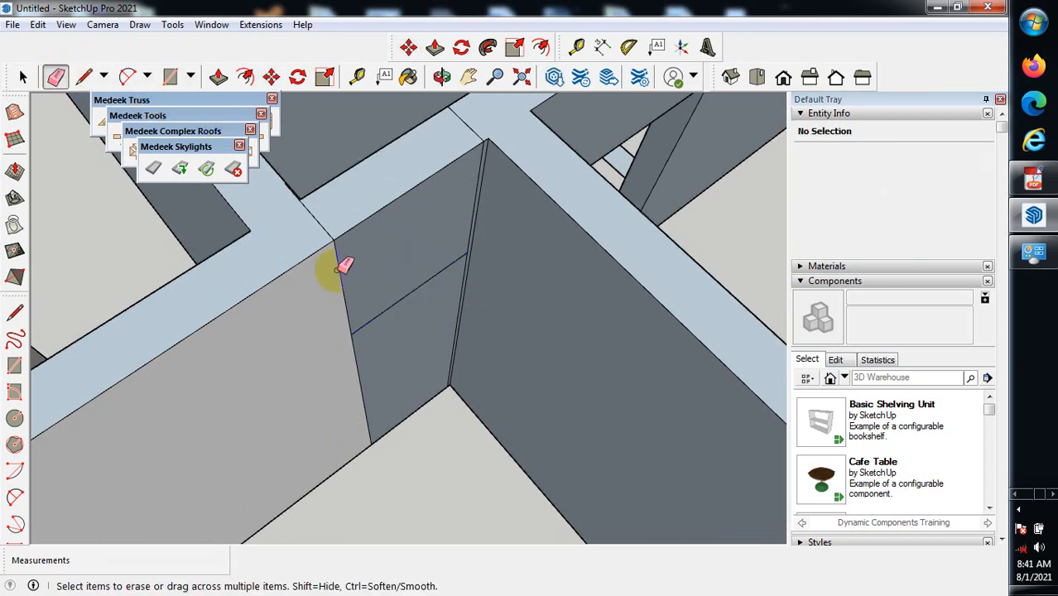
{"action": "scroll", "coordinate": [483, 200], "scroll_direction": "up", "scroll_amount": 1}
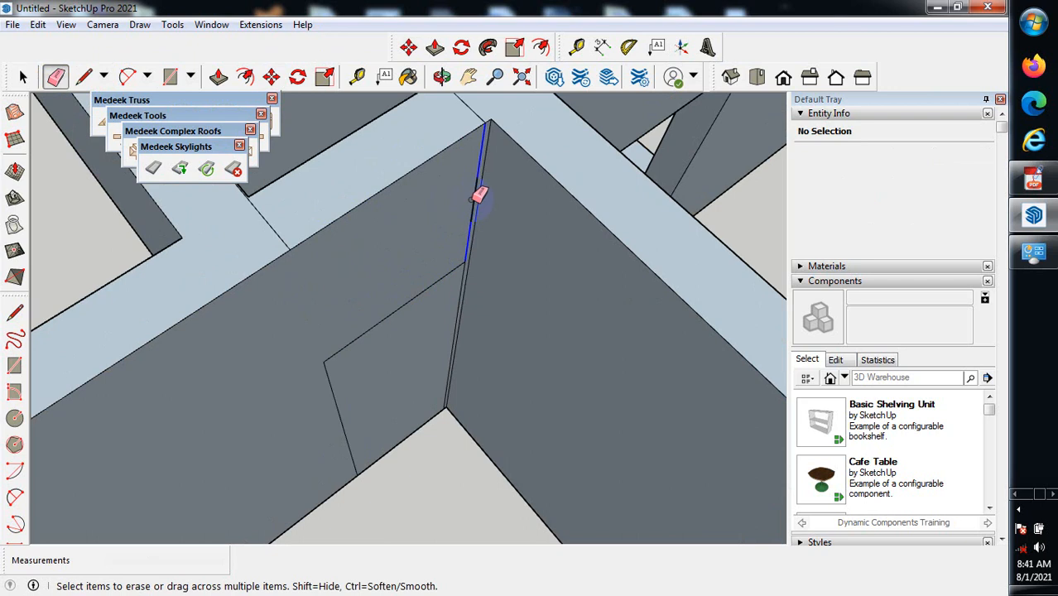
{"action": "left_click_drag", "start_coordinate": [478, 197], "coordinate": [487, 106]}
{"action": "left_click", "coordinate": [475, 114]}
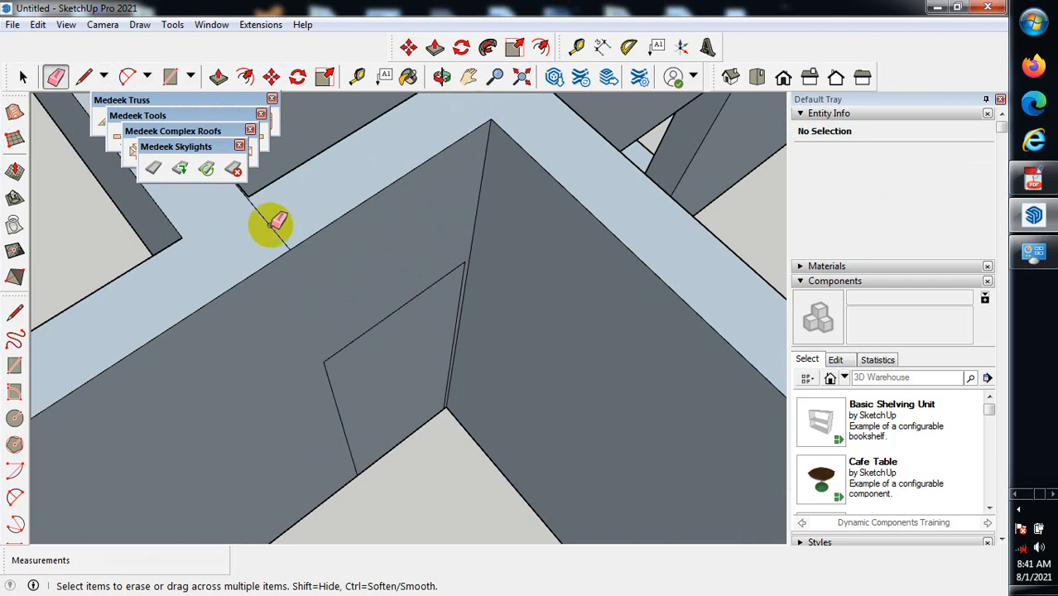
{"action": "scroll", "coordinate": [288, 249], "scroll_direction": "down", "scroll_amount": 2}
{"action": "scroll", "coordinate": [269, 230], "scroll_direction": "up", "scroll_amount": 1}
{"action": "left_click", "coordinate": [285, 251]}
Erase the leftover vertical panel line on the corridor side of the wall with the 750 mm door outline.
{"action": "scroll", "coordinate": [318, 321], "scroll_direction": "down", "scroll_amount": 3}
{"action": "middle_click_drag", "start_coordinate": [394, 379], "coordinate": [91, 412]}
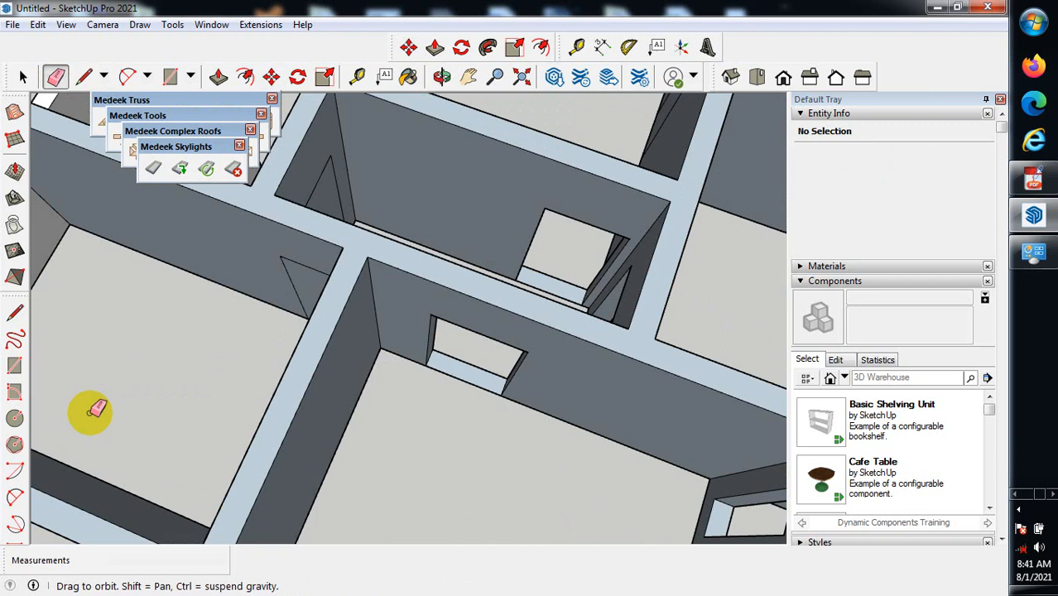
{"action": "middle_click_drag", "start_coordinate": [236, 276], "coordinate": [432, 161]}
{"action": "scroll", "coordinate": [432, 163], "scroll_direction": "up", "scroll_amount": 2}
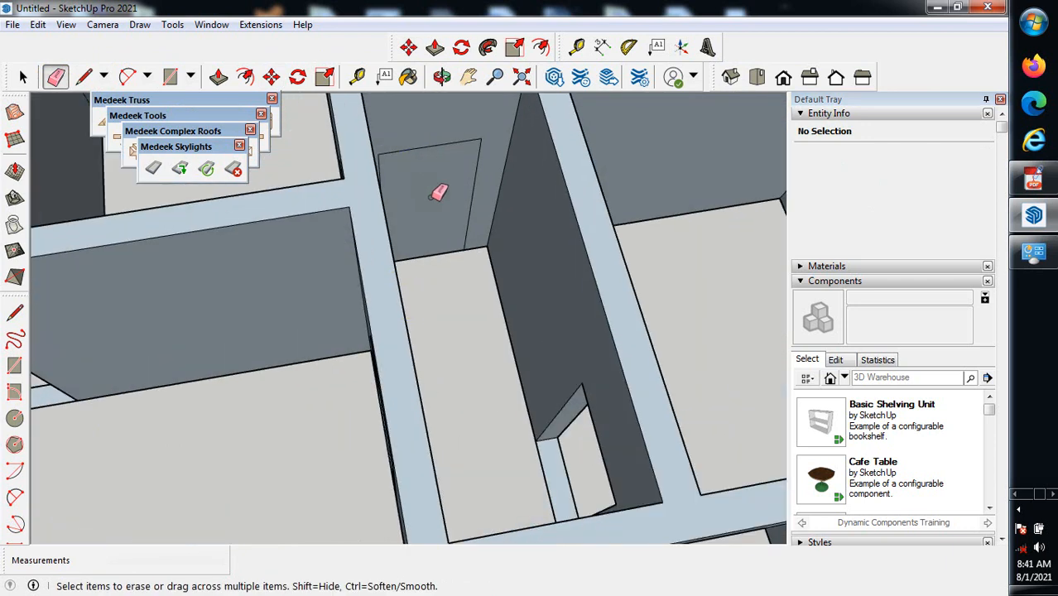
{"action": "scroll", "coordinate": [445, 197], "scroll_direction": "up", "scroll_amount": 2}
{"action": "scroll", "coordinate": [491, 266], "scroll_direction": "up", "scroll_amount": 2}
{"action": "mouse_move", "coordinate": [355, 331]}
{"action": "middle_mouse_down"}
{"action": "mouse_move", "coordinate": [385, 329]}
{"action": "mouse_move", "coordinate": [366, 302]}
{"action": "mouse_move", "coordinate": [324, 301]}
{"action": "middle_mouse_up"}
{"action": "scroll", "coordinate": [385, 327], "scroll_direction": "down", "scroll_amount": 2}
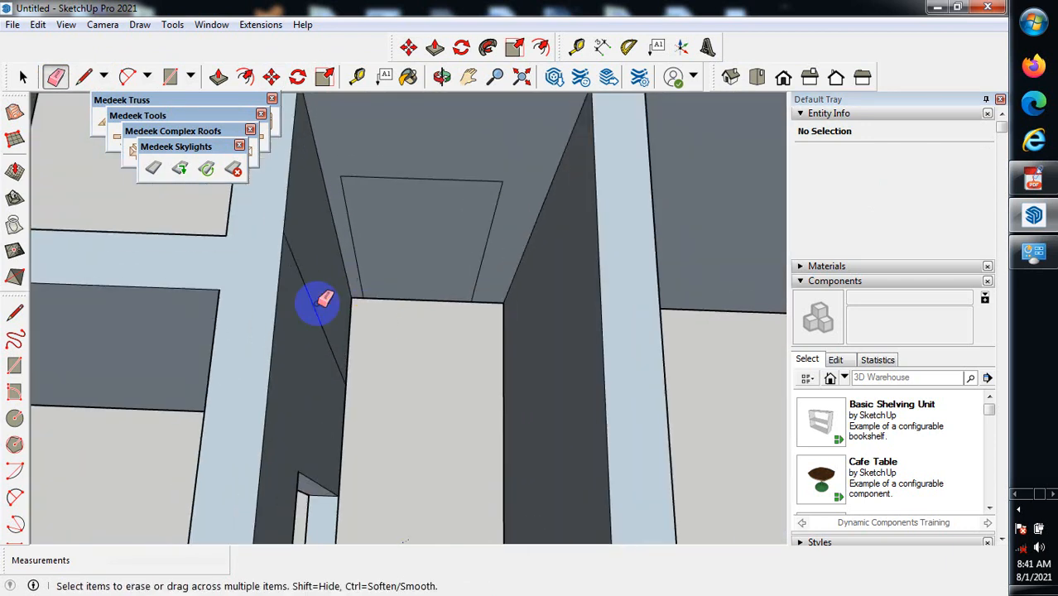
{"action": "left_click_drag", "start_coordinate": [311, 307], "coordinate": [325, 302]}
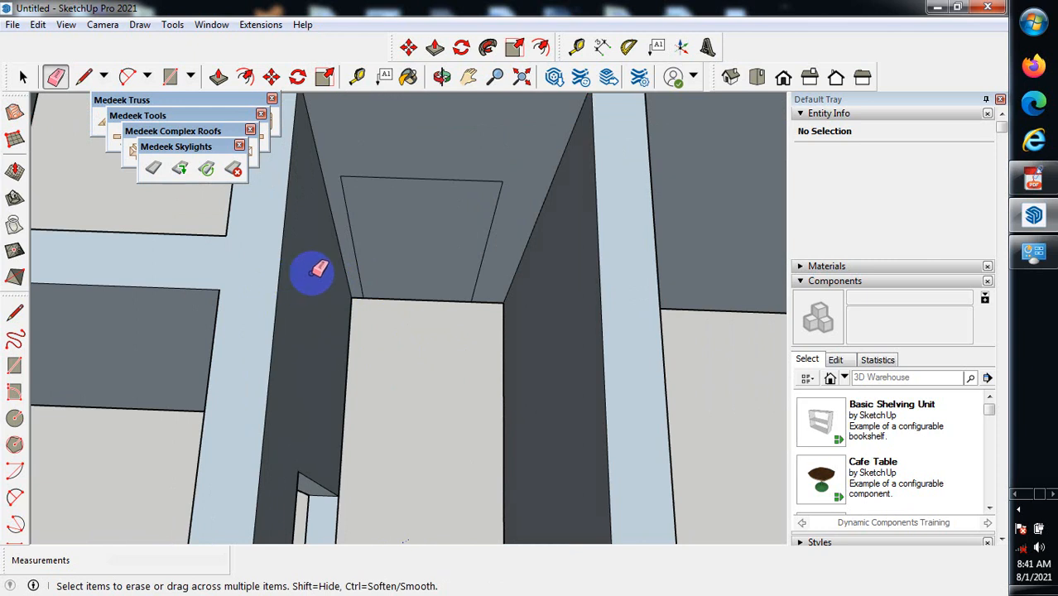
Push/Pull the 750 mm door outline in the room's corner 230 mm into the wall.
{"action": "mouse_move", "coordinate": [319, 279]}
{"action": "middle_mouse_down"}
{"action": "mouse_move", "coordinate": [513, 357]}
{"action": "mouse_move", "coordinate": [445, 375]}
{"action": "mouse_move", "coordinate": [255, 347]}
{"action": "middle_mouse_up"}
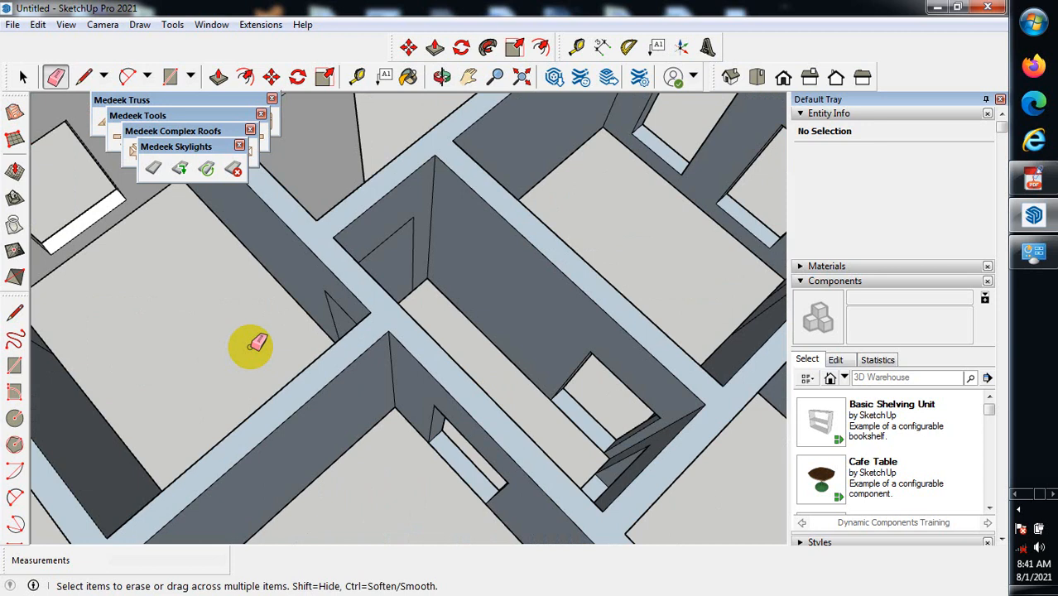
{"action": "mouse_move", "coordinate": [407, 377]}
{"action": "middle_mouse_down"}
{"action": "mouse_move", "coordinate": [213, 359]}
{"action": "mouse_move", "coordinate": [562, 401]}
{"action": "middle_mouse_up"}
{"action": "scroll", "coordinate": [492, 405], "scroll_direction": "up", "scroll_amount": 2}
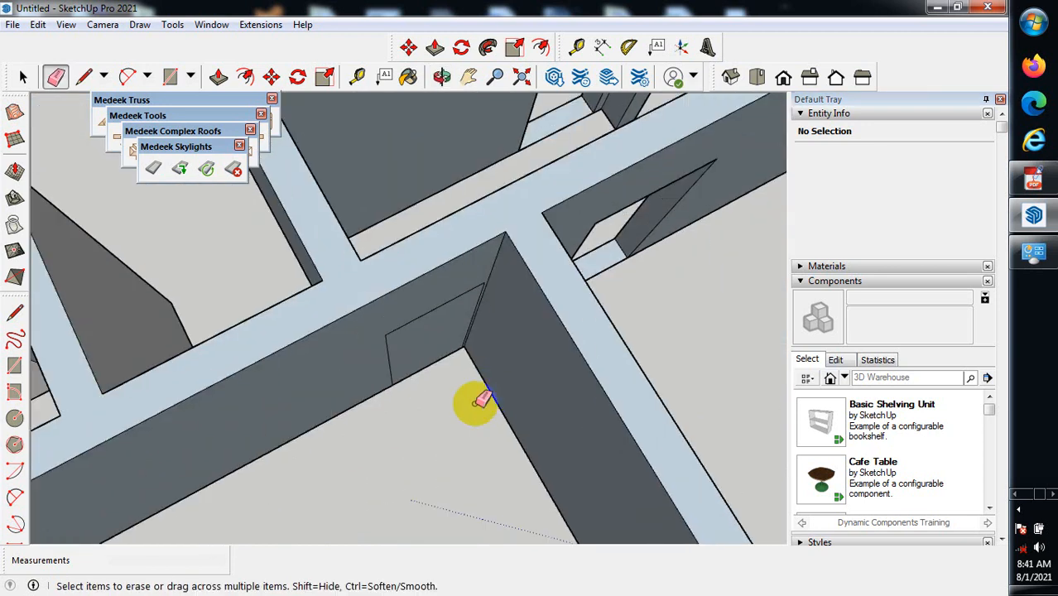
{"action": "left_click", "coordinate": [24, 77]}
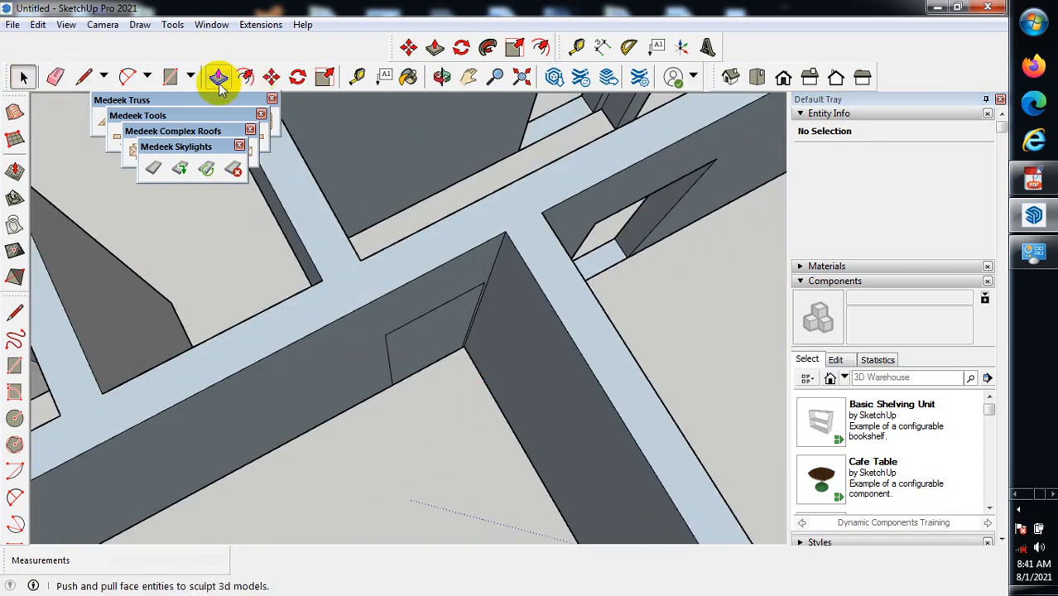
{"action": "left_click", "coordinate": [218, 77]}
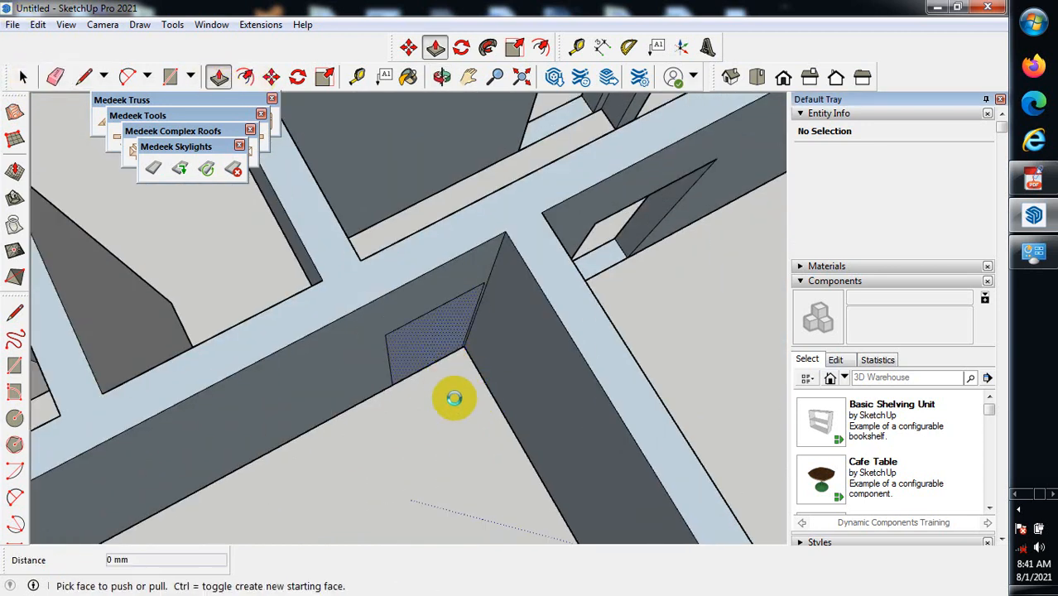
{"action": "scroll", "coordinate": [443, 365], "scroll_direction": "up", "scroll_amount": 1}
{"action": "middle_click_drag", "start_coordinate": [447, 362], "coordinate": [416, 277]}
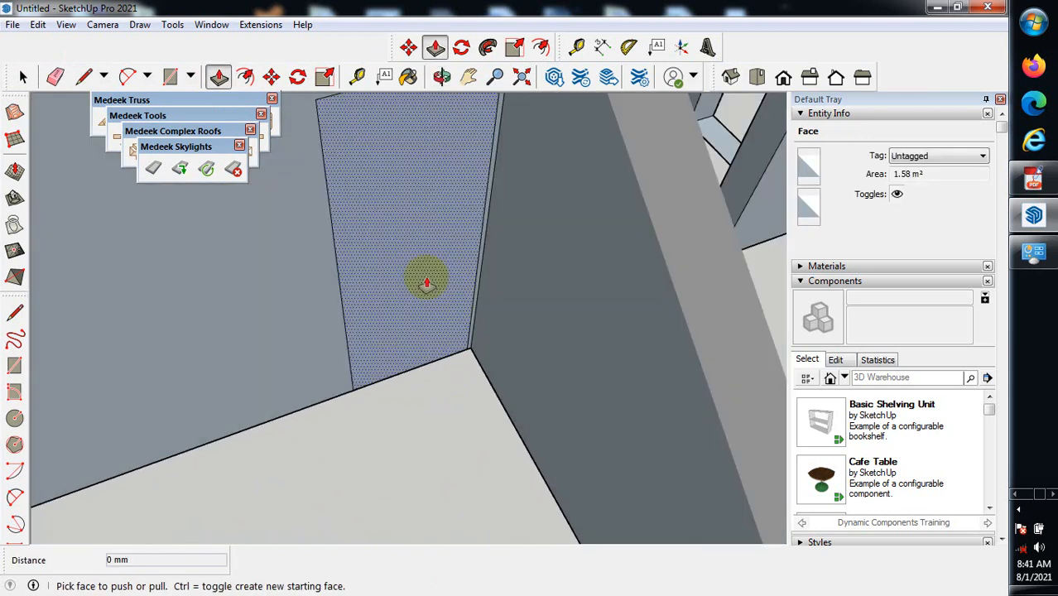
{"action": "left_click_drag", "start_coordinate": [425, 279], "coordinate": [407, 220]}
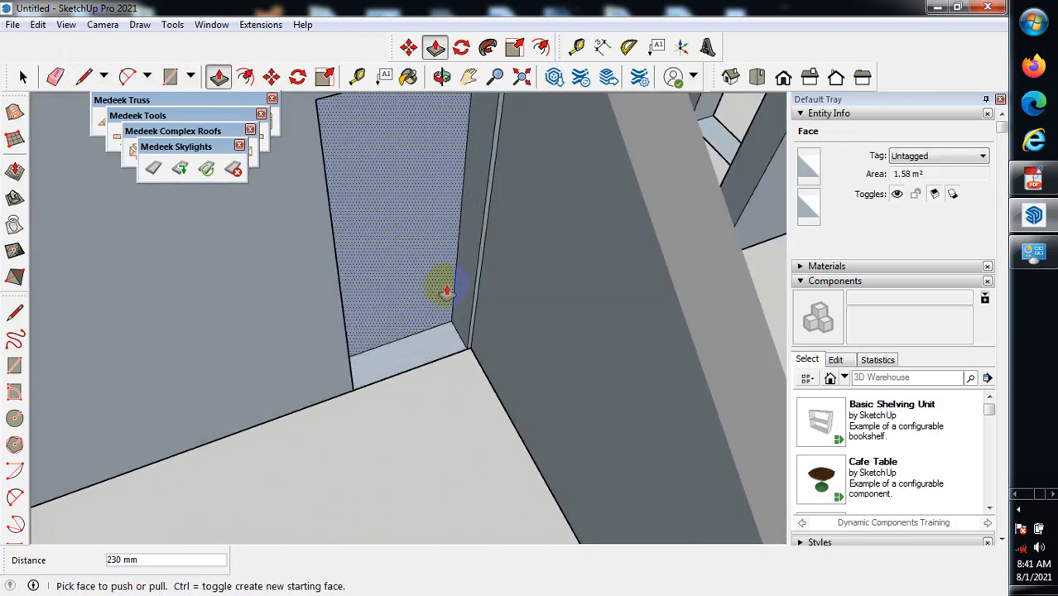
Erase the leftover vertical line on the corridor's side wall next to the door outline on the end wall.
{"action": "scroll", "coordinate": [473, 374], "scroll_direction": "down", "scroll_amount": 3}
{"action": "middle_click_drag", "start_coordinate": [477, 375], "coordinate": [172, 449]}
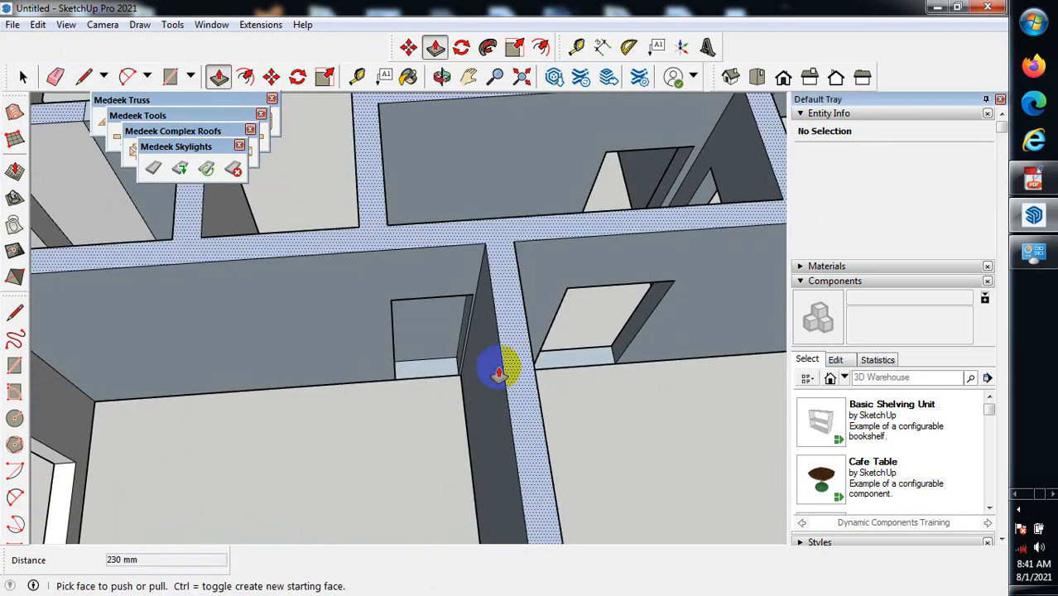
{"action": "middle_click_drag", "start_coordinate": [491, 348], "coordinate": [215, 385]}
{"action": "scroll", "coordinate": [541, 296], "scroll_direction": "down", "scroll_amount": 2}
{"action": "middle_click_drag", "start_coordinate": [595, 335], "coordinate": [219, 368]}
{"action": "scroll", "coordinate": [427, 354], "scroll_direction": "up", "scroll_amount": 2}
{"action": "left_click", "coordinate": [423, 363]}
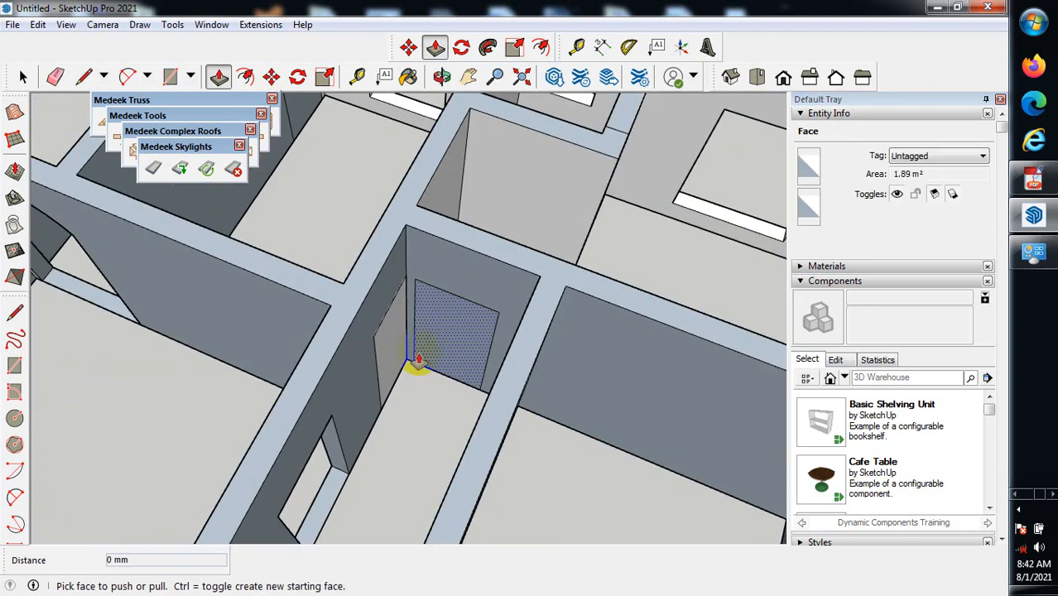
{"action": "left_click", "coordinate": [421, 362]}
{"action": "middle_click_drag", "start_coordinate": [418, 361], "coordinate": [282, 219]}
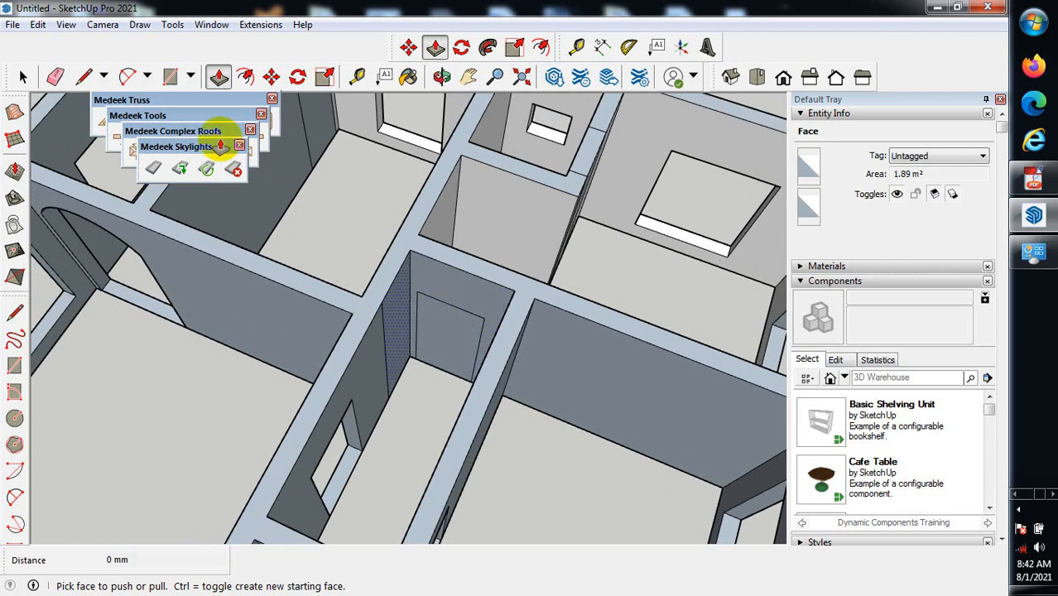
{"action": "left_click", "coordinate": [56, 76]}
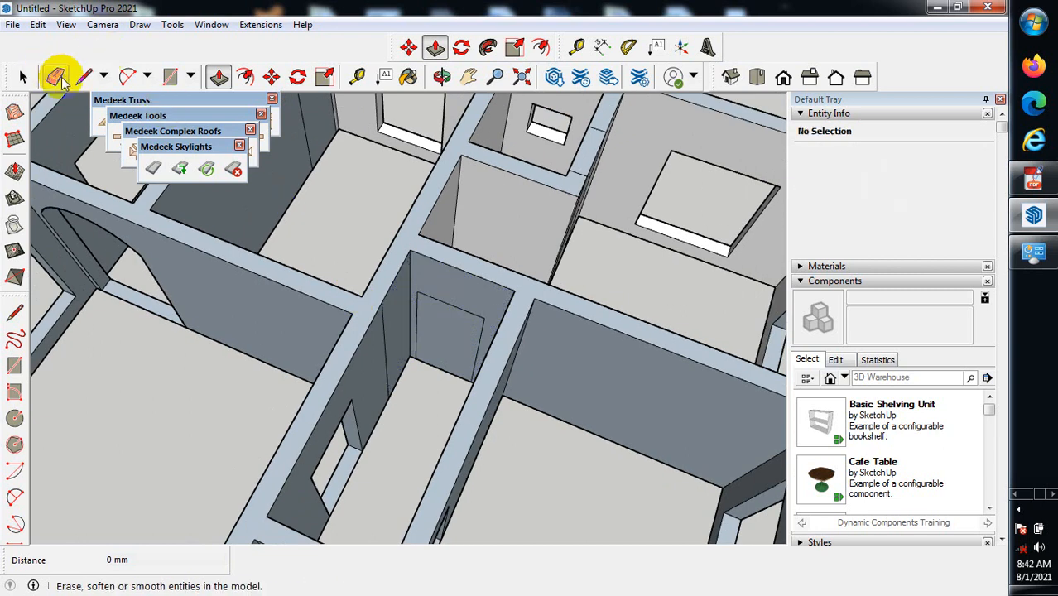
{"action": "left_click", "coordinate": [386, 343]}
Try to Push/Pull the door outline in the room's corner into the wall.
{"action": "scroll", "coordinate": [366, 294], "scroll_direction": "down", "scroll_amount": 2}
{"action": "mouse_move", "coordinate": [310, 372]}
{"action": "middle_mouse_down"}
{"action": "mouse_move", "coordinate": [323, 399]}
{"action": "mouse_move", "coordinate": [391, 409]}
{"action": "middle_mouse_up"}
{"action": "middle_click_drag", "start_coordinate": [286, 423], "coordinate": [516, 332]}
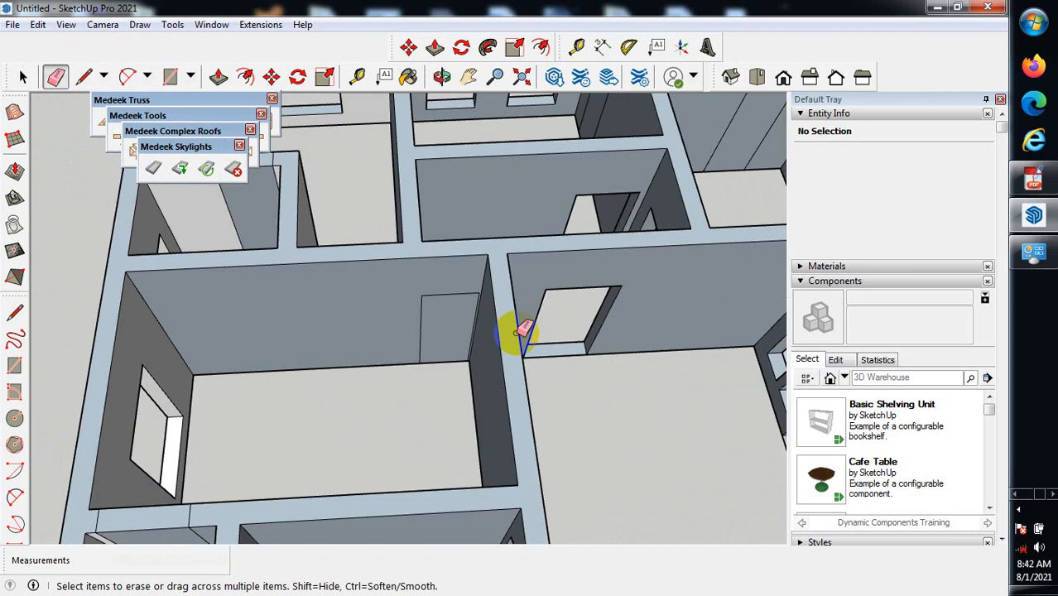
{"action": "scroll", "coordinate": [445, 370], "scroll_direction": "up", "scroll_amount": 2}
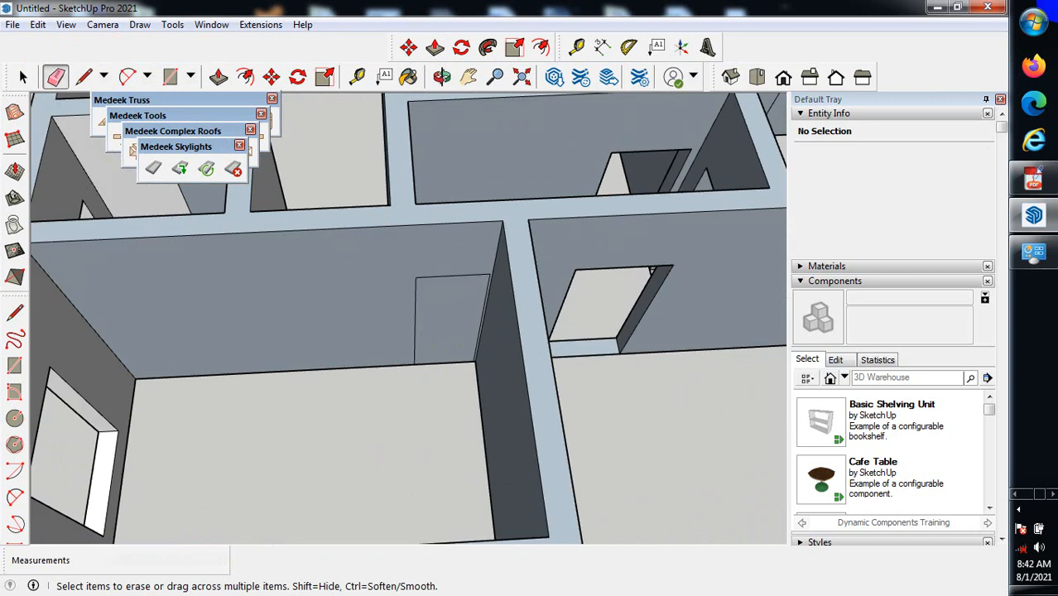
{"action": "left_click", "coordinate": [218, 77]}
{"action": "scroll", "coordinate": [473, 329], "scroll_direction": "up", "scroll_amount": 2}
{"action": "left_click_drag", "start_coordinate": [473, 328], "coordinate": [463, 260]}
{"action": "scroll", "coordinate": [486, 256], "scroll_direction": "up", "scroll_amount": 1}
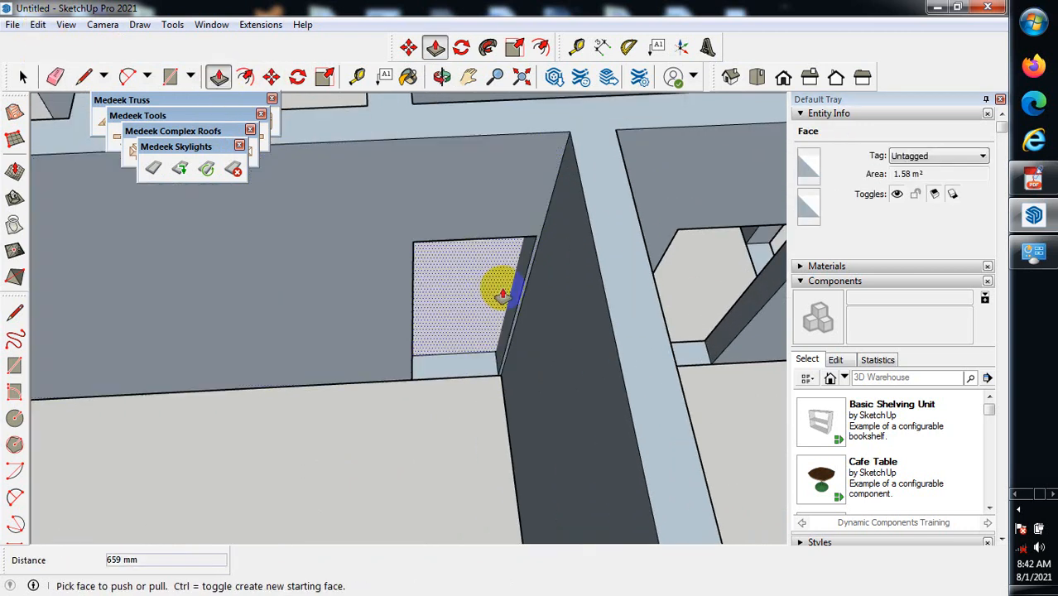
Push/Pull the door outline beside the room's corner 230 mm through the wall.
{"action": "scroll", "coordinate": [495, 343], "scroll_direction": "down", "scroll_amount": 4}
{"action": "middle_click_drag", "start_coordinate": [496, 342], "coordinate": [307, 413]}
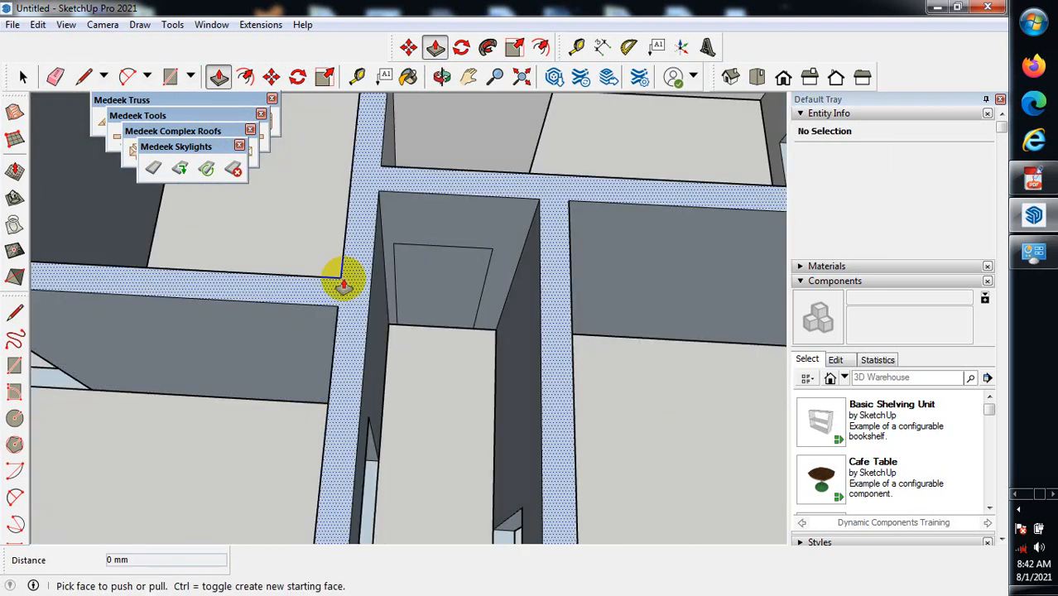
{"action": "middle_click_drag", "start_coordinate": [198, 302], "coordinate": [423, 379]}
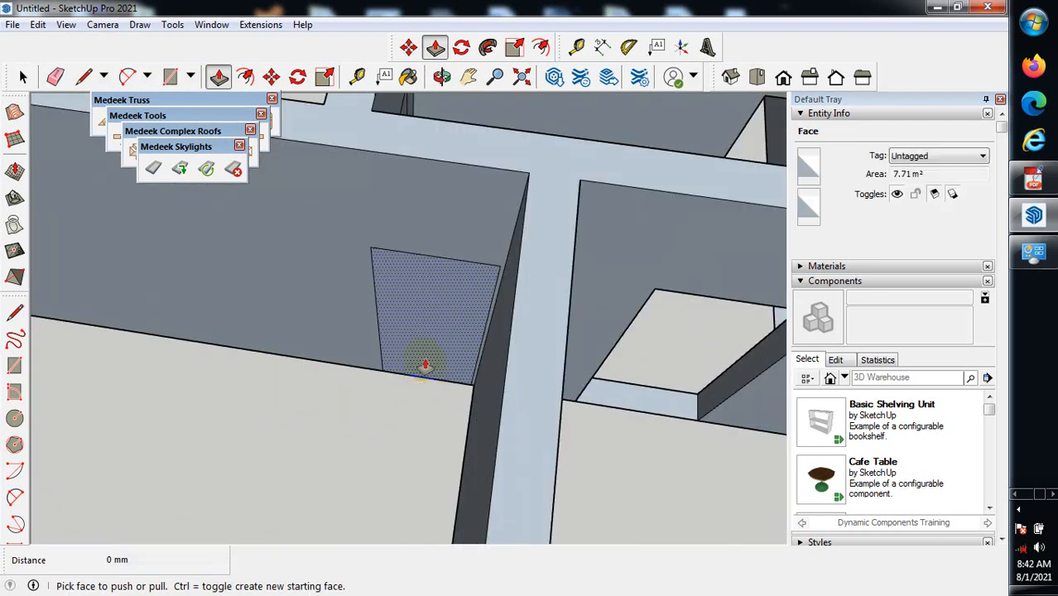
{"action": "left_click", "coordinate": [425, 364]}
{"action": "left_click", "coordinate": [403, 290]}
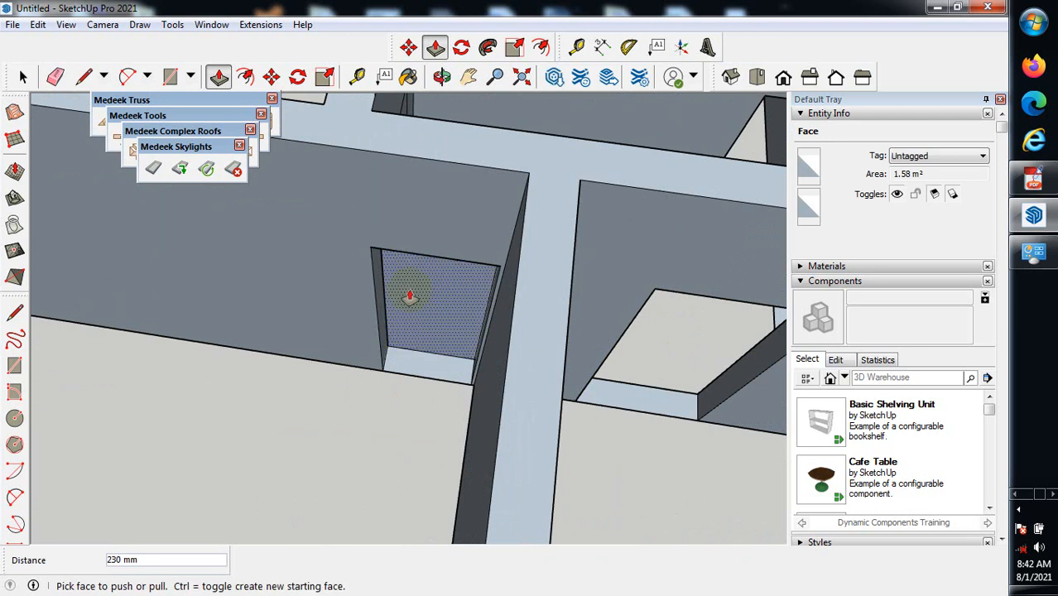
Delete the face that still closes the recessed door opening in the room's corner.
{"action": "scroll", "coordinate": [421, 309], "scroll_direction": "up", "scroll_amount": 2}
{"action": "middle_click_drag", "start_coordinate": [421, 309], "coordinate": [482, 309]}
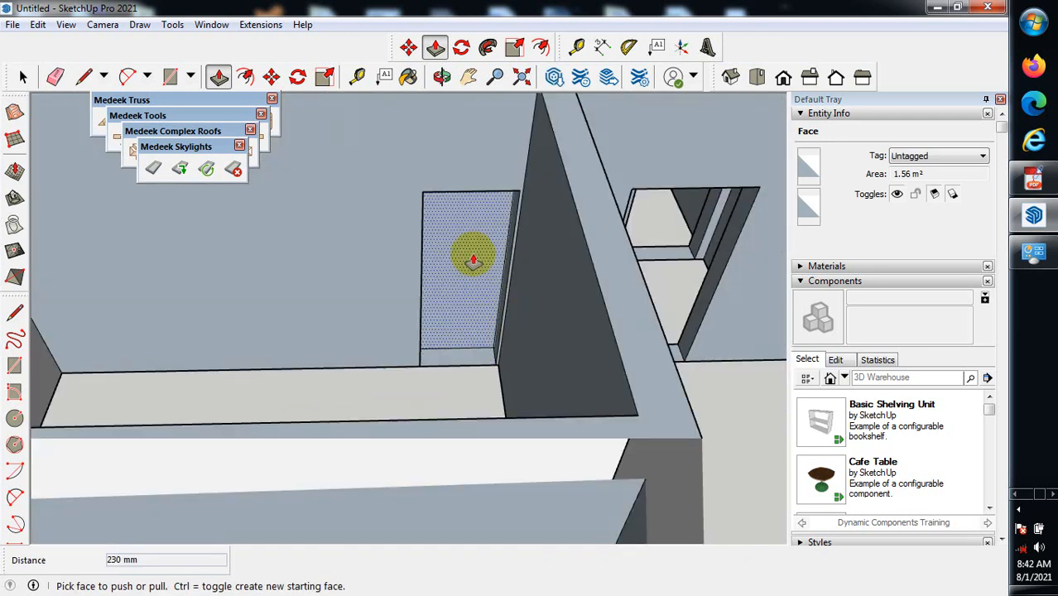
{"action": "left_click", "coordinate": [21, 75]}
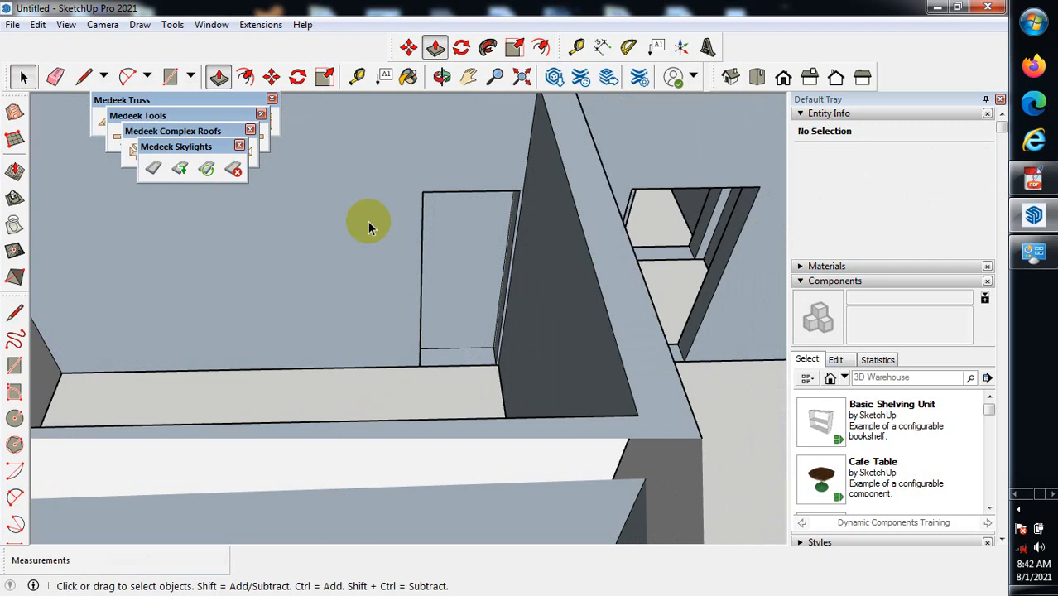
{"action": "left_click", "coordinate": [485, 286]}
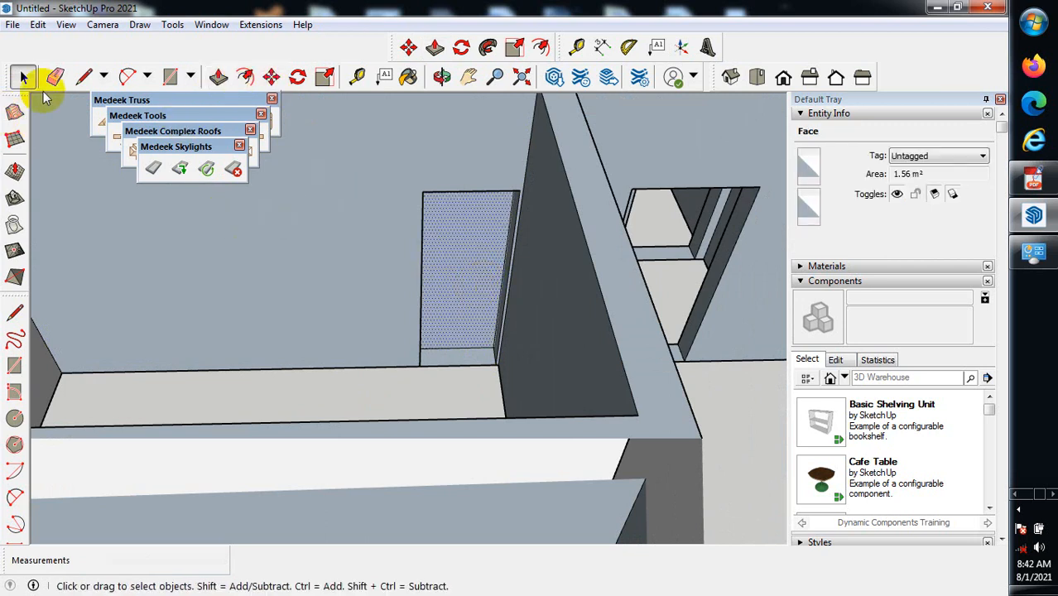
{"action": "left_click", "coordinate": [54, 77]}
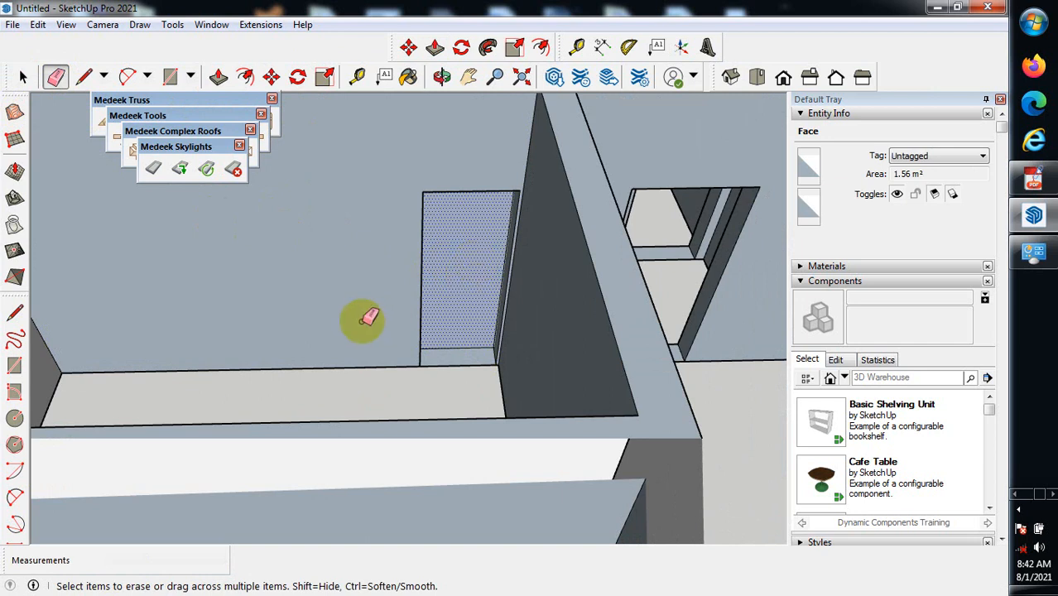
{"action": "left_click", "coordinate": [23, 77]}
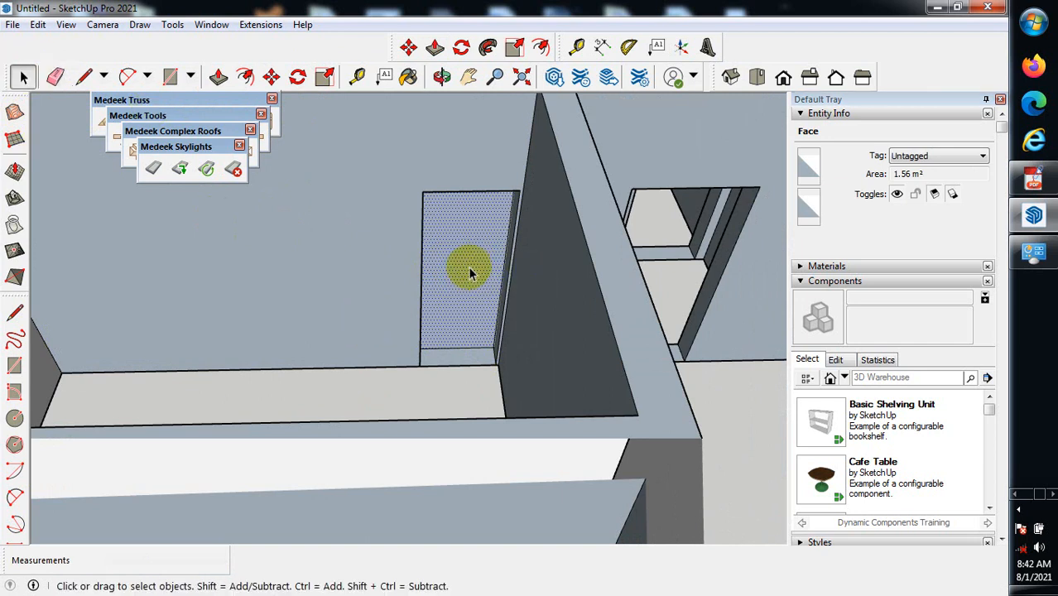
{"action": "key", "text": "Delete"}
Push/Pull the door outline on the corridor's end wall 230 mm to cut the opening through.
{"action": "scroll", "coordinate": [465, 282], "scroll_direction": "down", "scroll_amount": 5}
{"action": "middle_click_drag", "start_coordinate": [437, 343], "coordinate": [354, 293]}
{"action": "scroll", "coordinate": [588, 322], "scroll_direction": "up", "scroll_amount": 3}
{"action": "scroll", "coordinate": [618, 298], "scroll_direction": "up", "scroll_amount": 1}
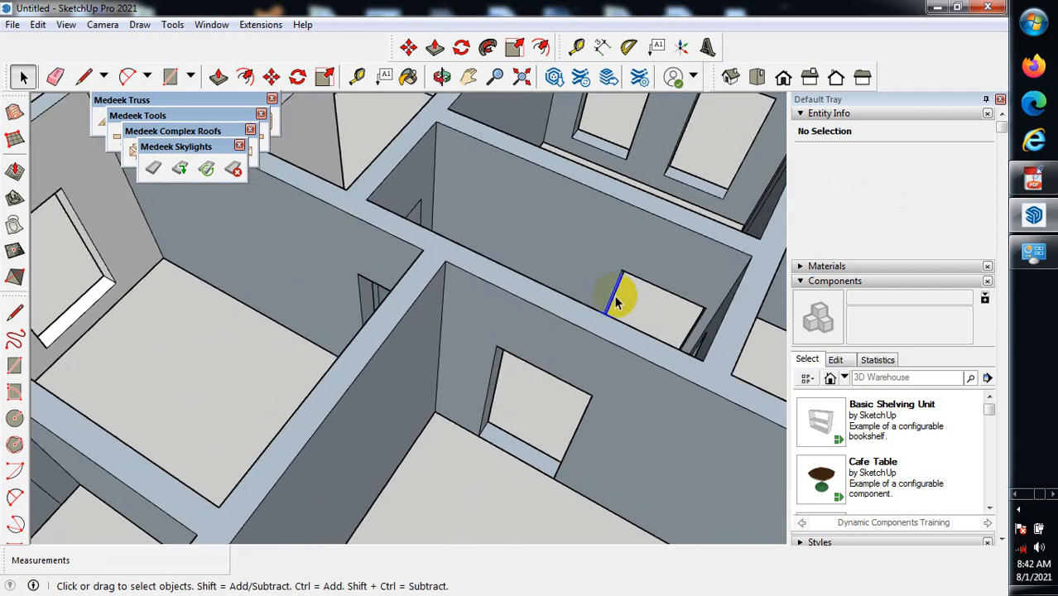
{"action": "middle_click_drag", "start_coordinate": [588, 312], "coordinate": [300, 288]}
{"action": "scroll", "coordinate": [300, 290], "scroll_direction": "up", "scroll_amount": 2}
{"action": "middle_click_drag", "start_coordinate": [300, 367], "coordinate": [460, 335]}
{"action": "scroll", "coordinate": [460, 335], "scroll_direction": "up", "scroll_amount": 2}
{"action": "middle_click_drag", "start_coordinate": [432, 373], "coordinate": [401, 194]}
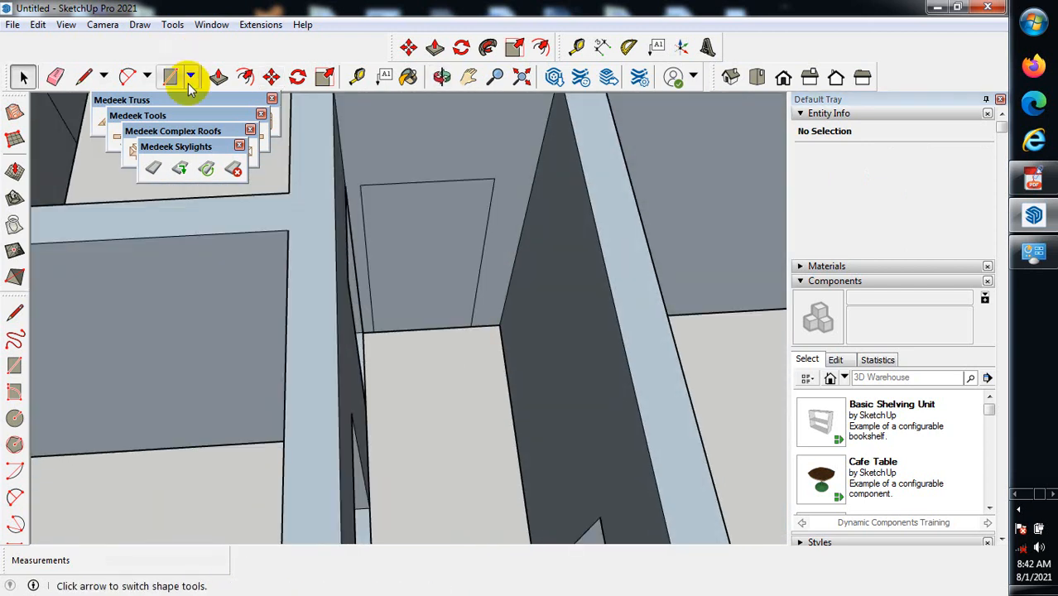
{"action": "left_click", "coordinate": [218, 76]}
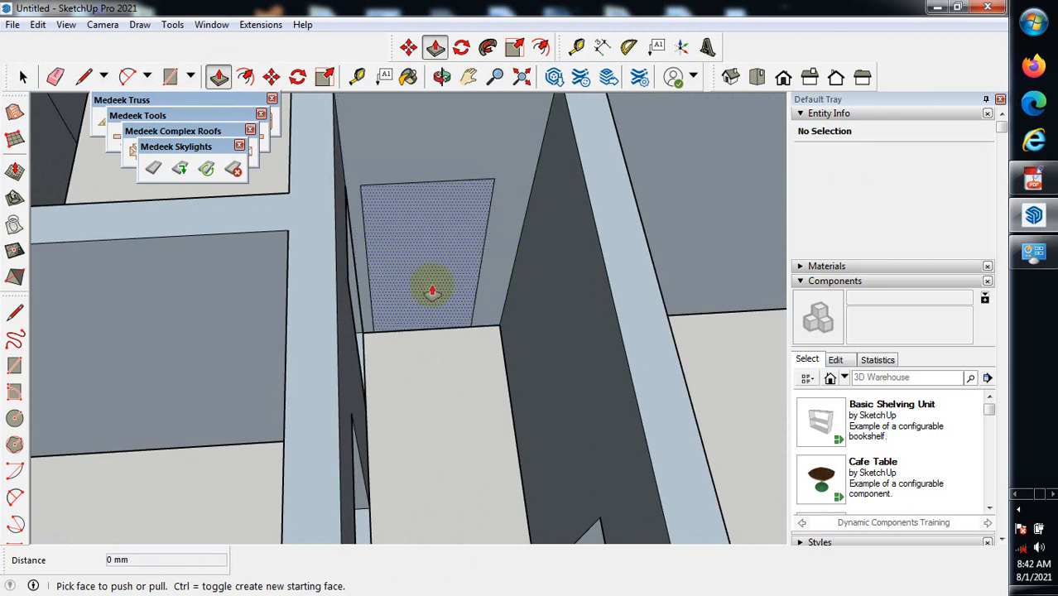
{"action": "left_click", "coordinate": [416, 178]}
{"action": "left_click", "coordinate": [416, 224]}
{"action": "middle_click_drag", "start_coordinate": [409, 302], "coordinate": [463, 290]}
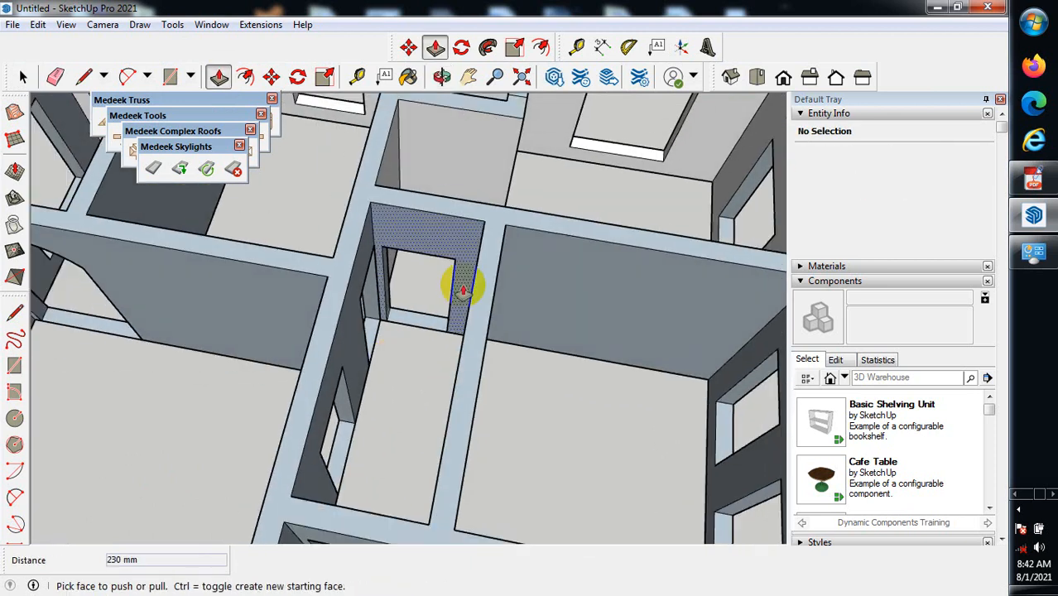
Draw a 230 mm line across the outer wall's top at the small corner room's partition and continue it down the exterior face to the base.
{"action": "scroll", "coordinate": [463, 290], "scroll_direction": "down", "scroll_amount": 10}
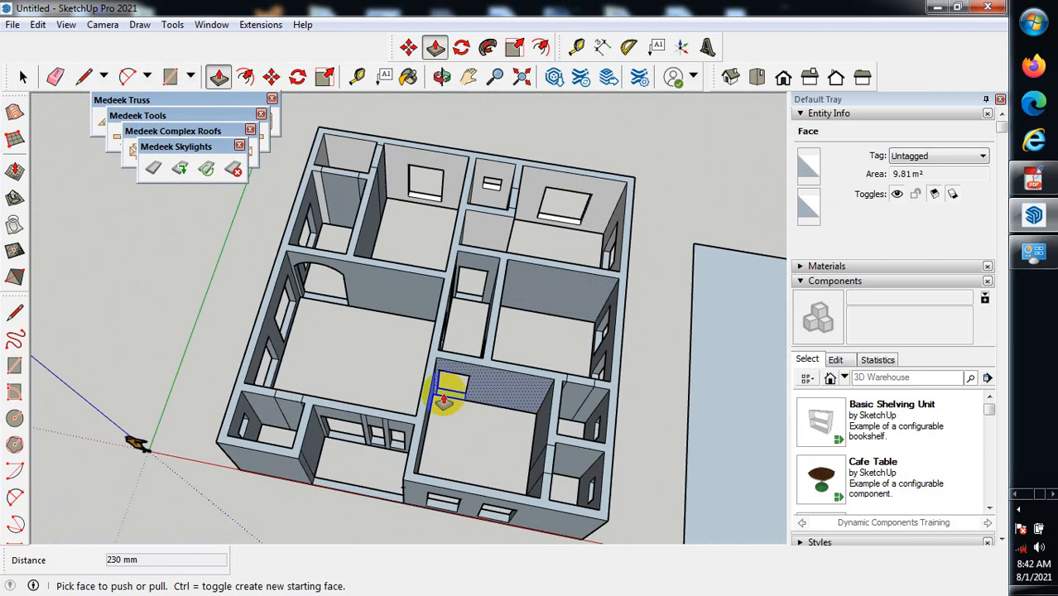
{"action": "scroll", "coordinate": [323, 170], "scroll_direction": "up", "scroll_amount": 4}
{"action": "scroll", "coordinate": [348, 198], "scroll_direction": "down", "scroll_amount": 1}
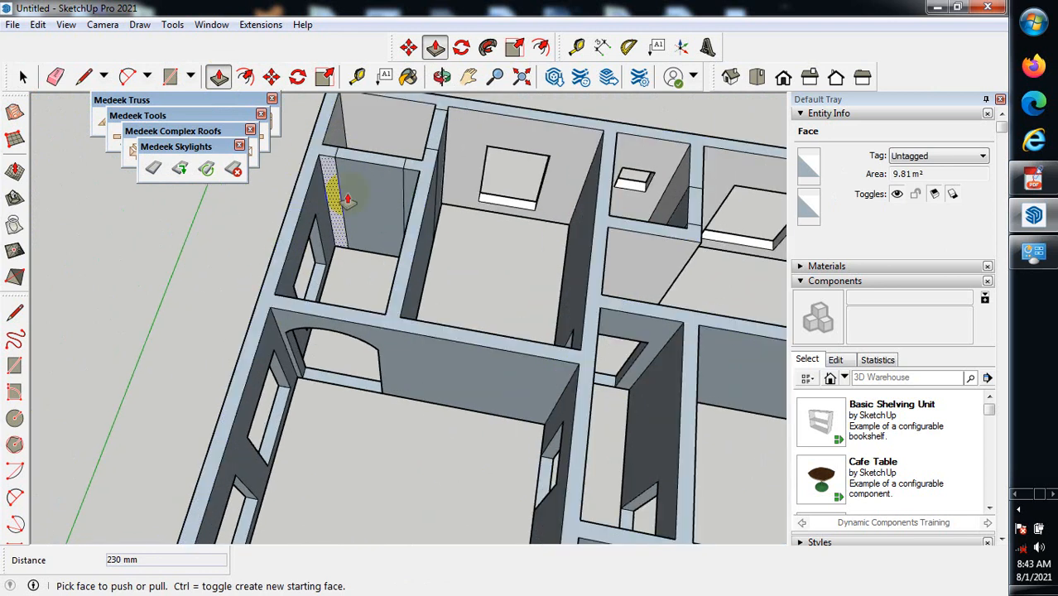
{"action": "middle_click_drag", "start_coordinate": [196, 240], "coordinate": [411, 366]}
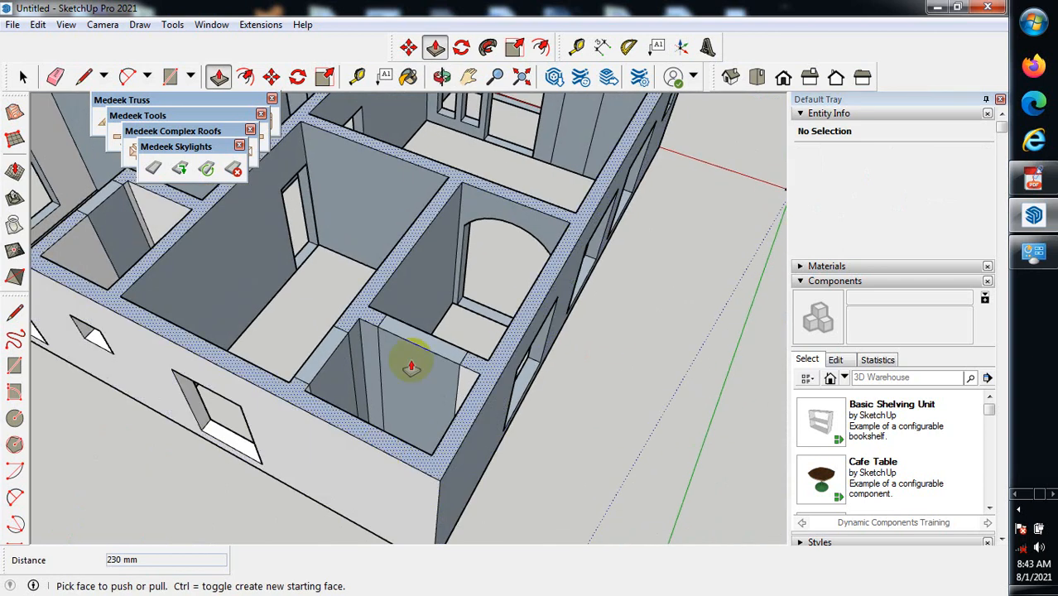
{"action": "middle_click_drag", "start_coordinate": [465, 397], "coordinate": [484, 460]}
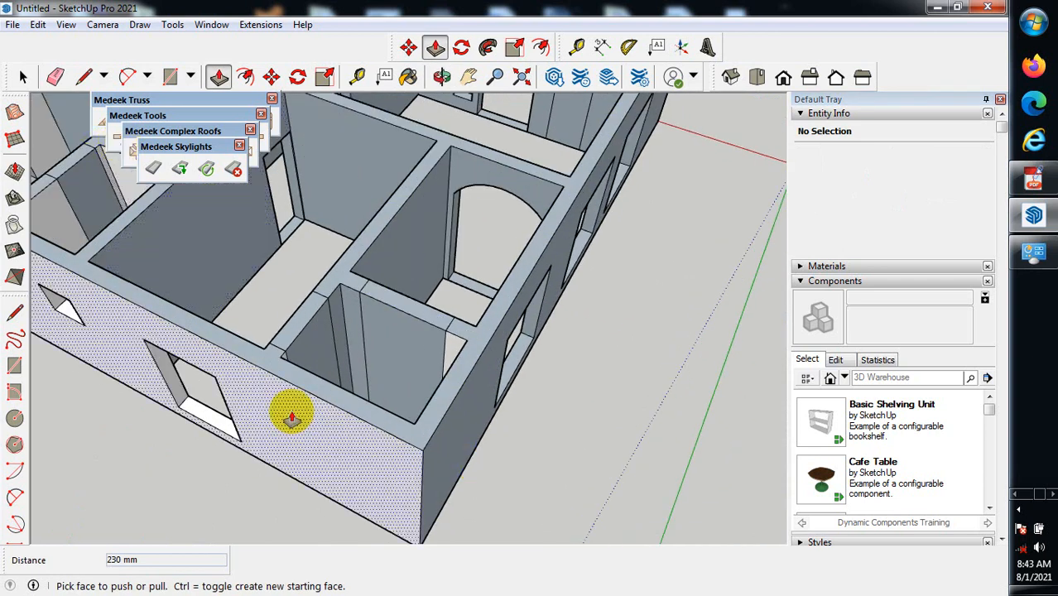
{"action": "left_click", "coordinate": [84, 77]}
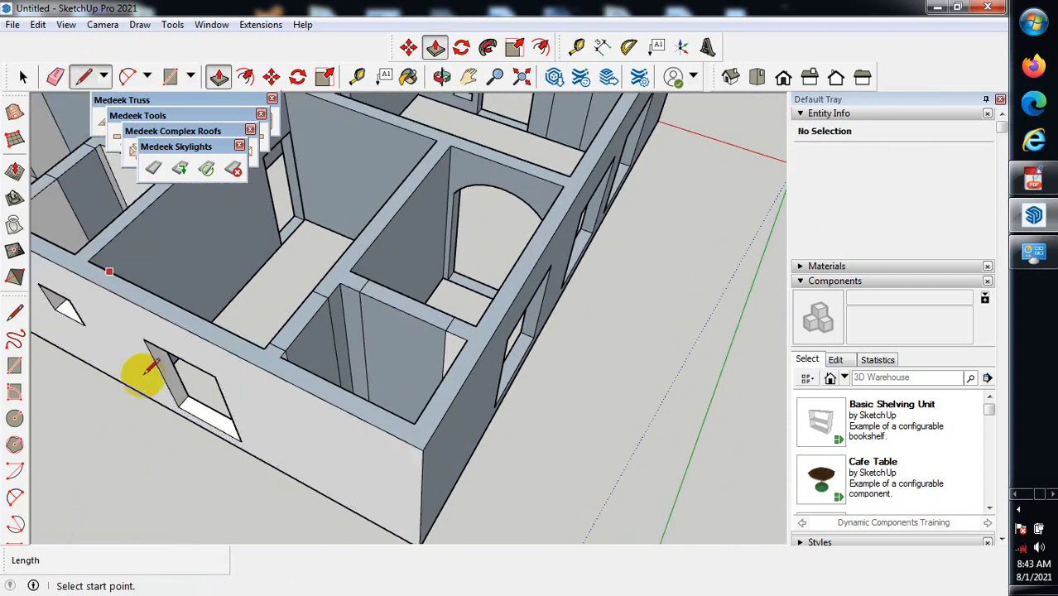
{"action": "scroll", "coordinate": [229, 397], "scroll_direction": "up", "scroll_amount": 5}
{"action": "left_click", "coordinate": [373, 350]}
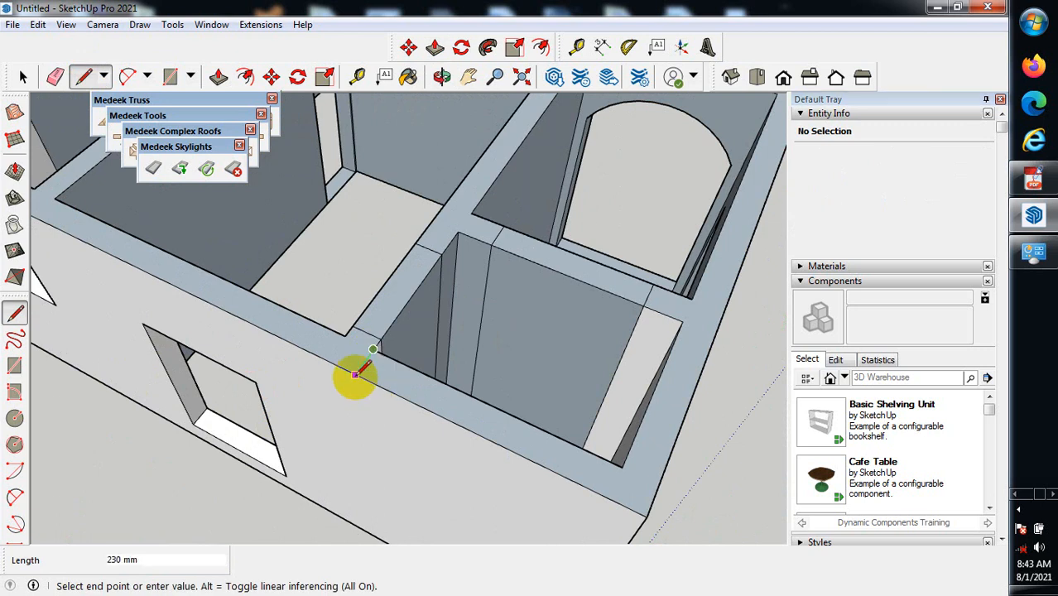
{"action": "left_click", "coordinate": [355, 374]}
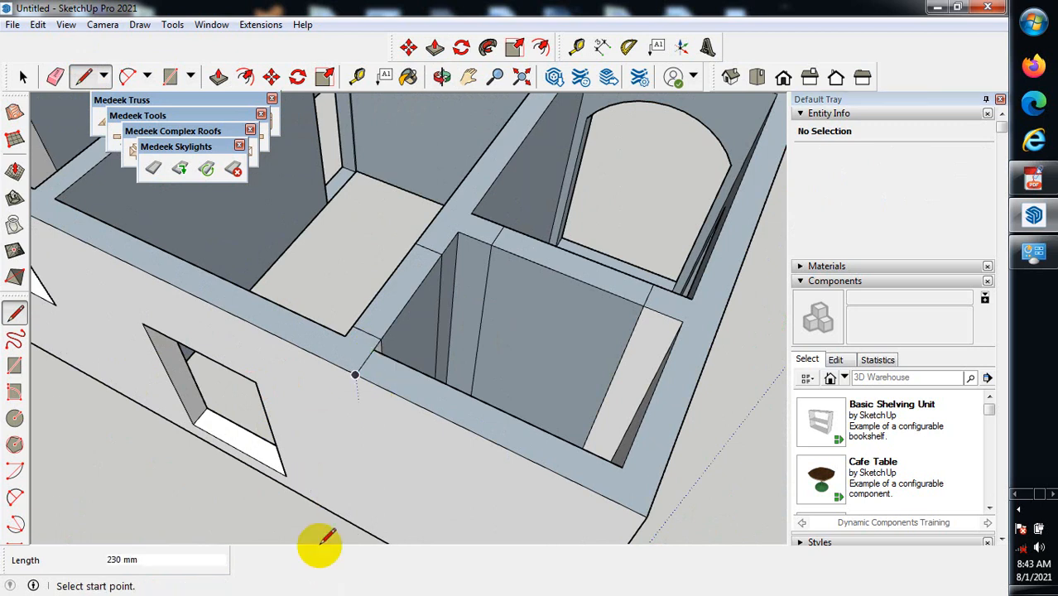
{"action": "middle_click_drag", "start_coordinate": [356, 470], "coordinate": [463, 201]}
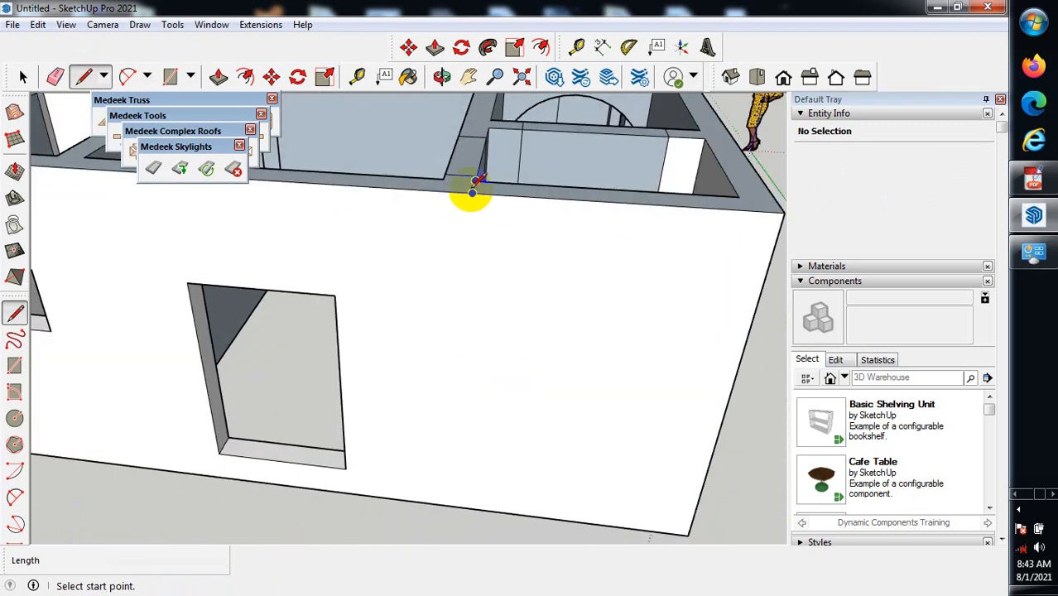
{"action": "left_click", "coordinate": [471, 193]}
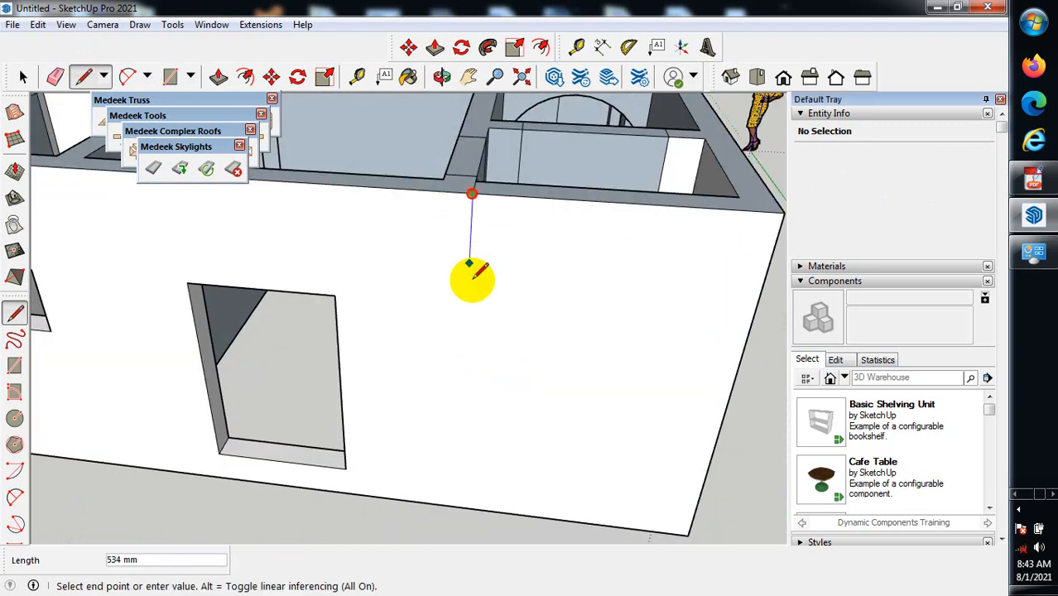
{"action": "left_click", "coordinate": [458, 506]}
Draw a line across the corner room's other outer wall top at its partition and a 3000 mm vertical line down the exterior face.
{"action": "middle_click_drag", "start_coordinate": [494, 407], "coordinate": [169, 288]}
{"action": "scroll", "coordinate": [255, 295], "scroll_direction": "up", "scroll_amount": 6}
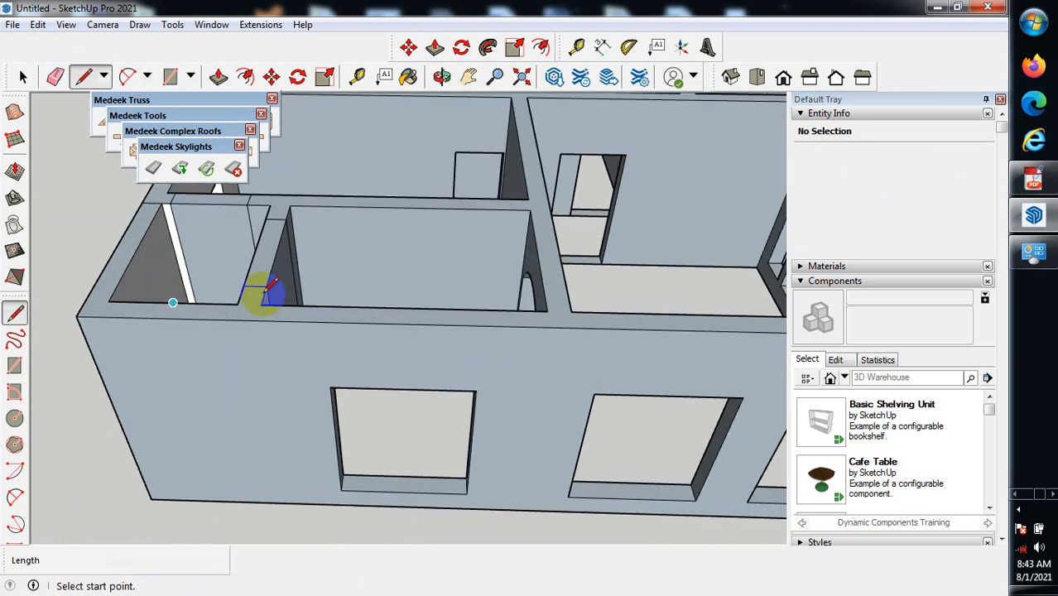
{"action": "left_click", "coordinate": [252, 304]}
{"action": "left_click", "coordinate": [246, 327]}
{"action": "left_click", "coordinate": [246, 327]}
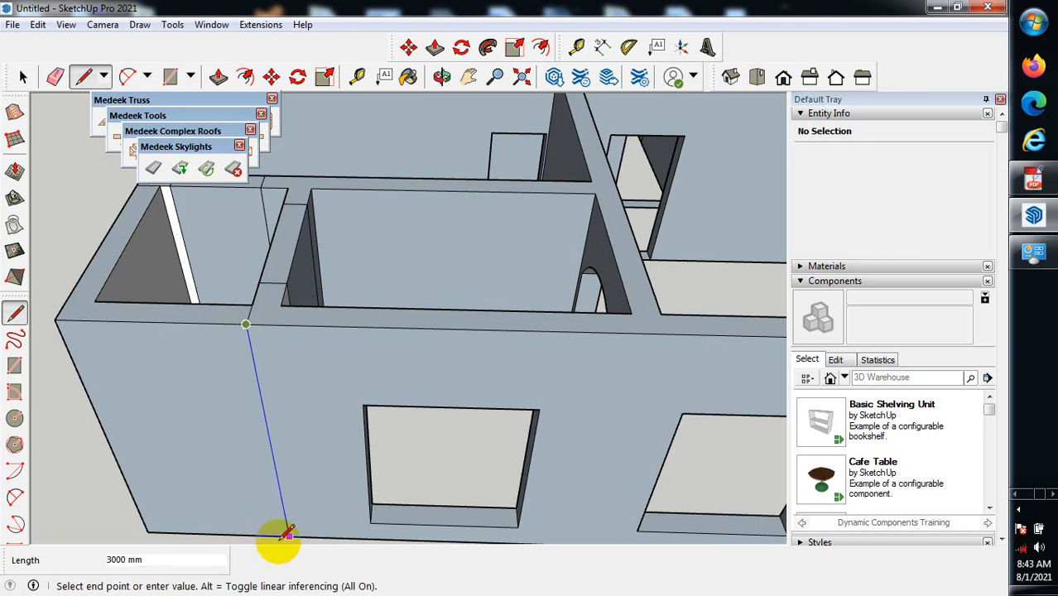
{"action": "left_click", "coordinate": [288, 534]}
Push/Pull the L-shaped top face of the corner room's outer walls 3000 mm down to the ground.
{"action": "middle_click_drag", "start_coordinate": [288, 533], "coordinate": [178, 232]}
{"action": "left_click", "coordinate": [23, 76]}
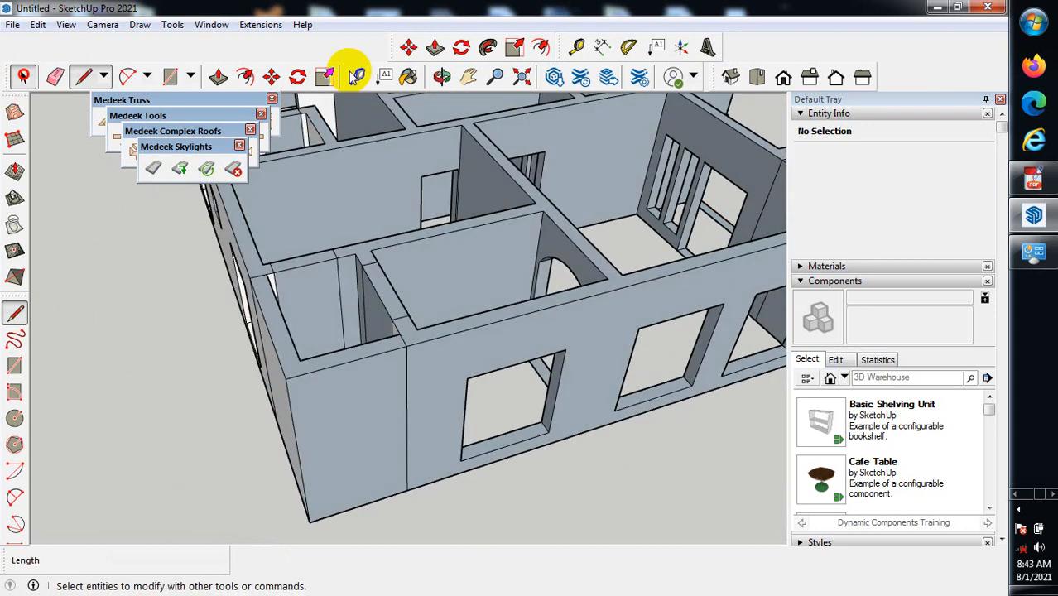
{"action": "left_click", "coordinate": [219, 78]}
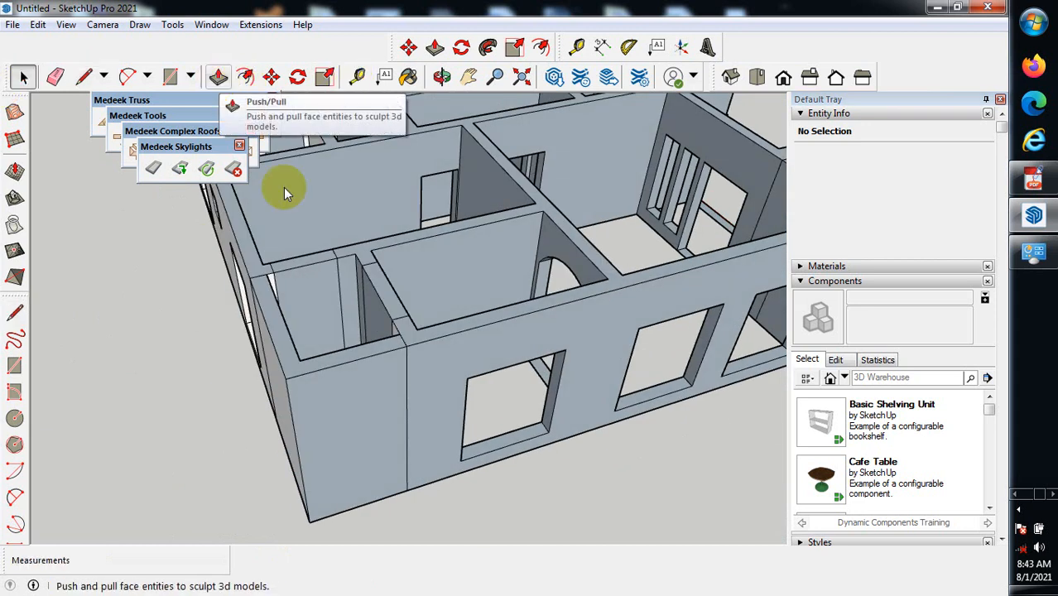
{"action": "left_click", "coordinate": [292, 357]}
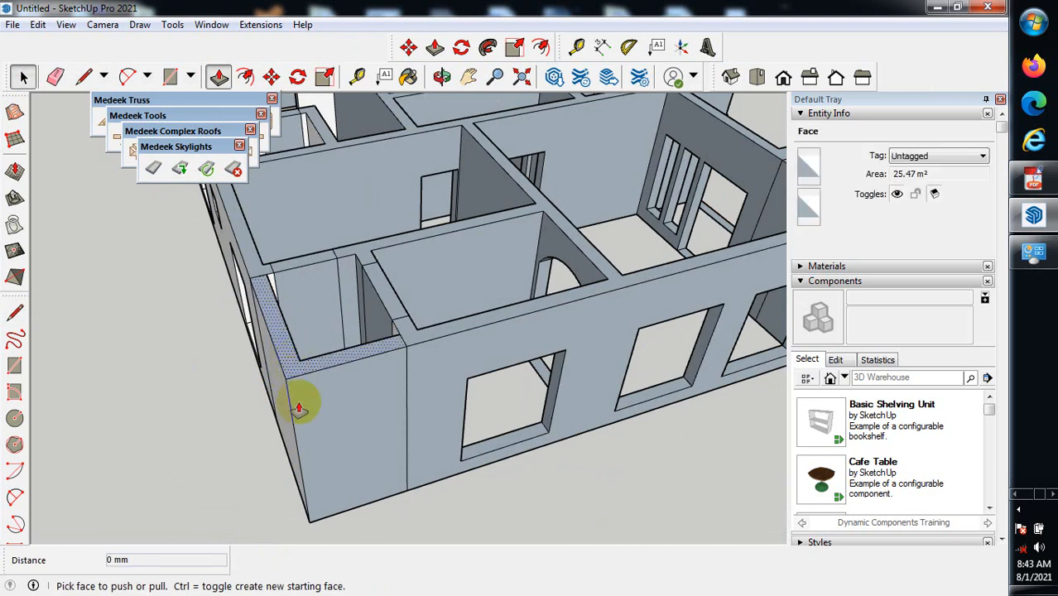
{"action": "left_click", "coordinate": [303, 436]}
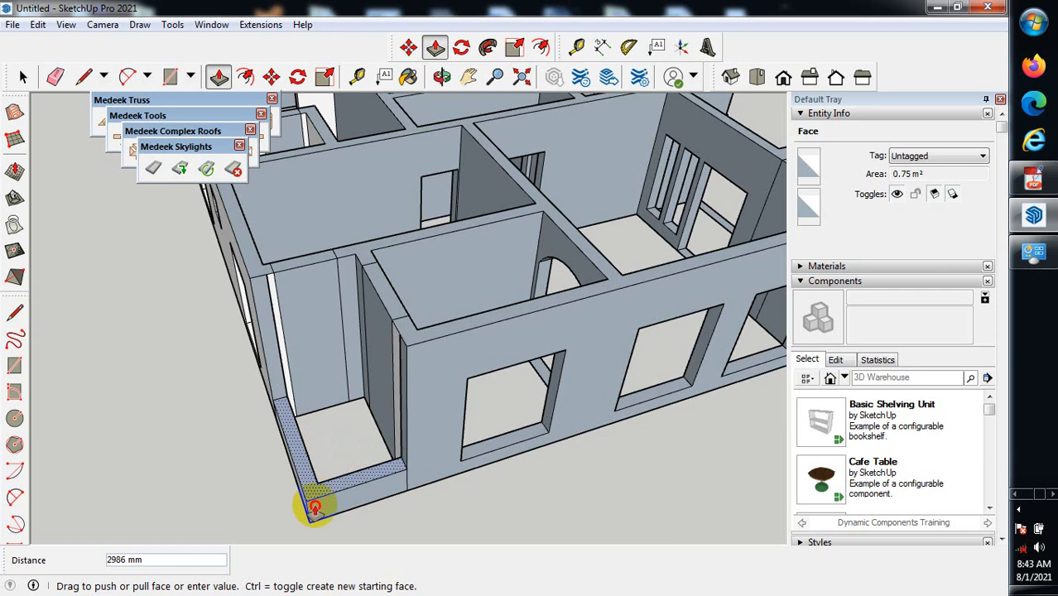
{"action": "left_click", "coordinate": [229, 371]}
{"action": "middle_click_drag", "start_coordinate": [231, 381], "coordinate": [207, 348]}
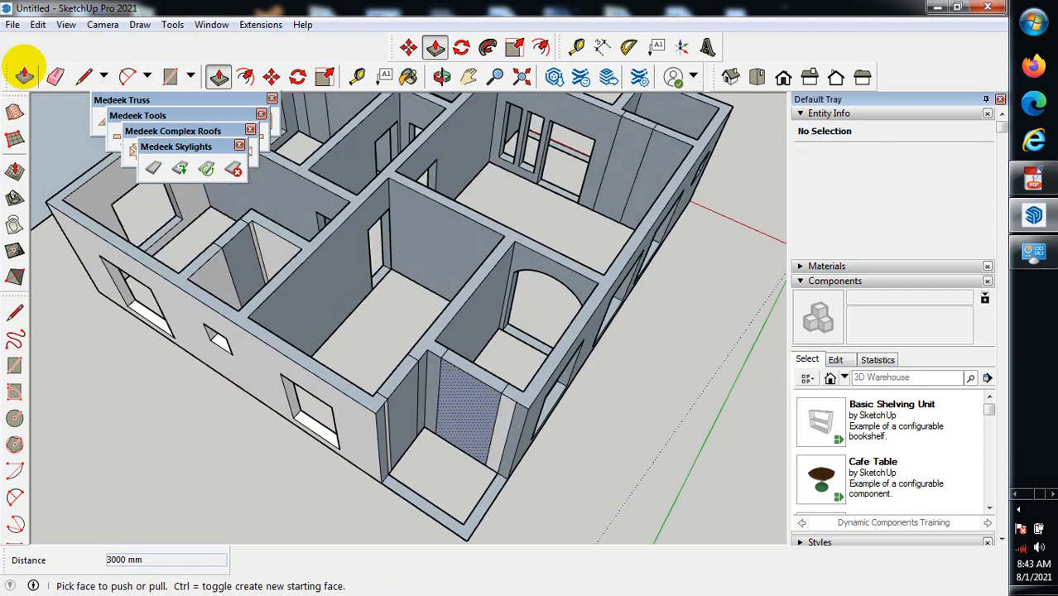
Copy the top edge of the 900 mm wide panel in the opened corner room 900 mm down the wall face.
{"action": "left_click", "coordinate": [24, 75]}
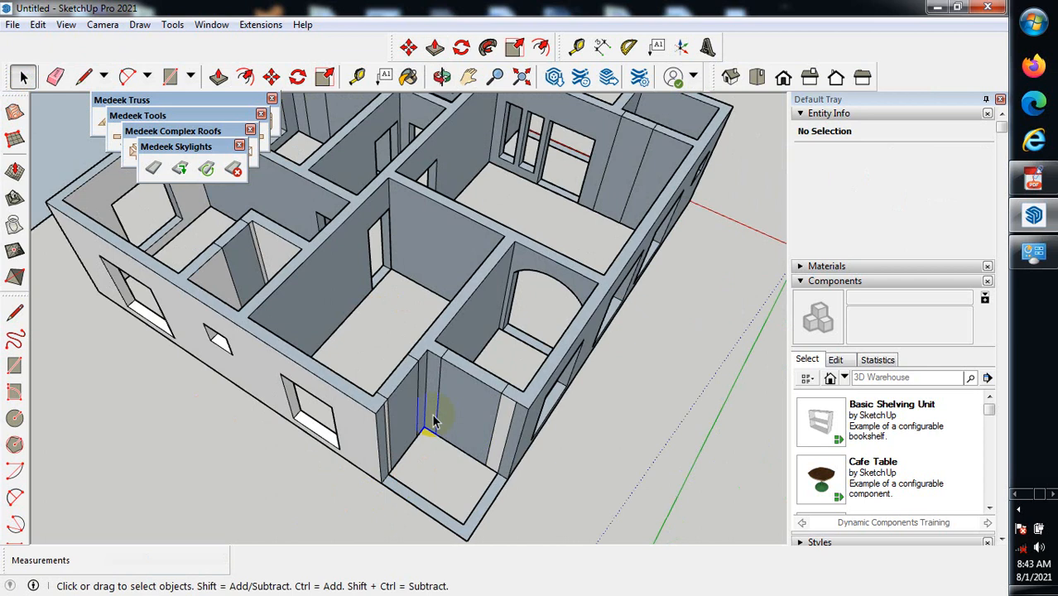
{"action": "scroll", "coordinate": [382, 414], "scroll_direction": "up", "scroll_amount": 4}
{"action": "scroll", "coordinate": [353, 389], "scroll_direction": "up", "scroll_amount": 2}
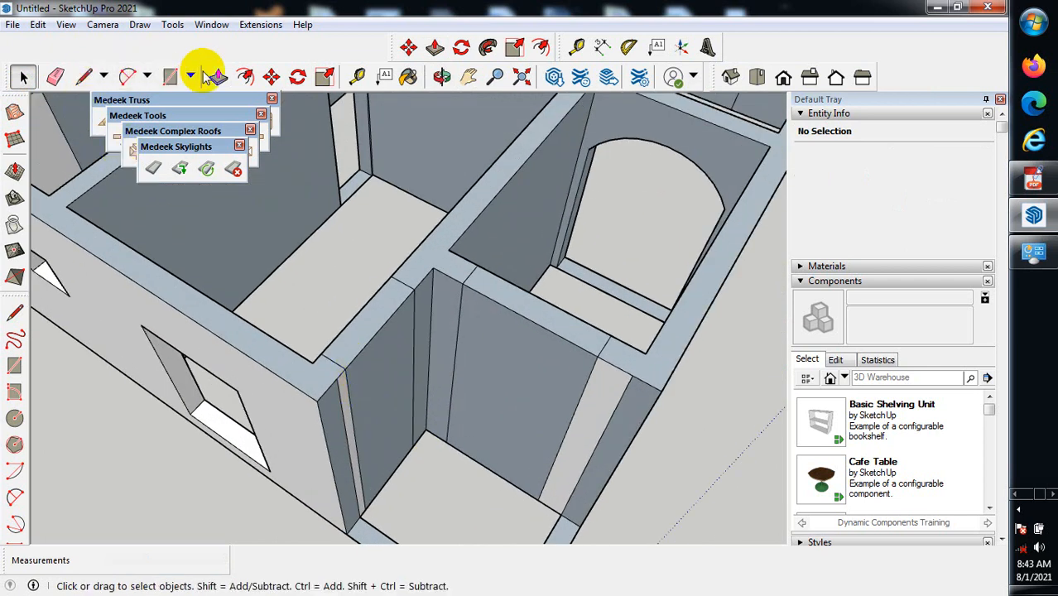
{"action": "left_click", "coordinate": [271, 77]}
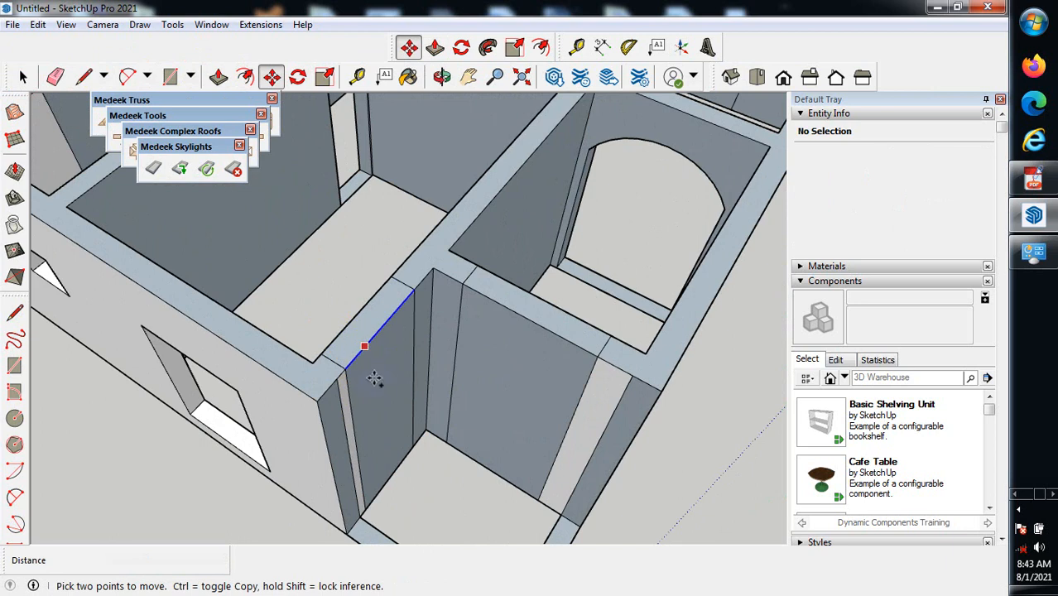
{"action": "left_click", "coordinate": [376, 388]}
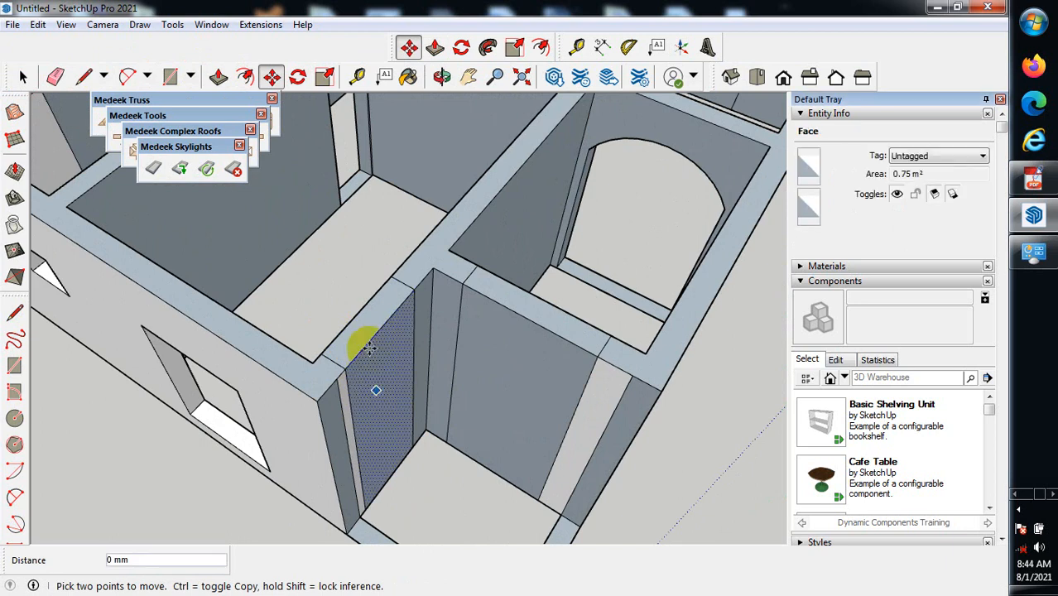
{"action": "scroll", "coordinate": [371, 437], "scroll_direction": "up", "scroll_amount": 1}
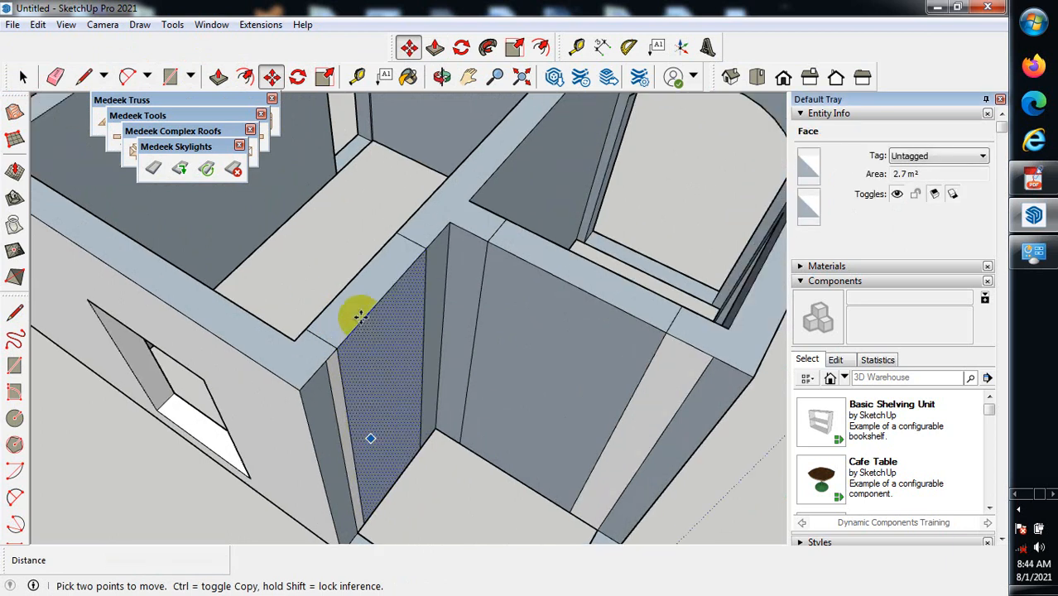
{"action": "key", "text": "ctrl"}
{"action": "left_click", "coordinate": [361, 320]}
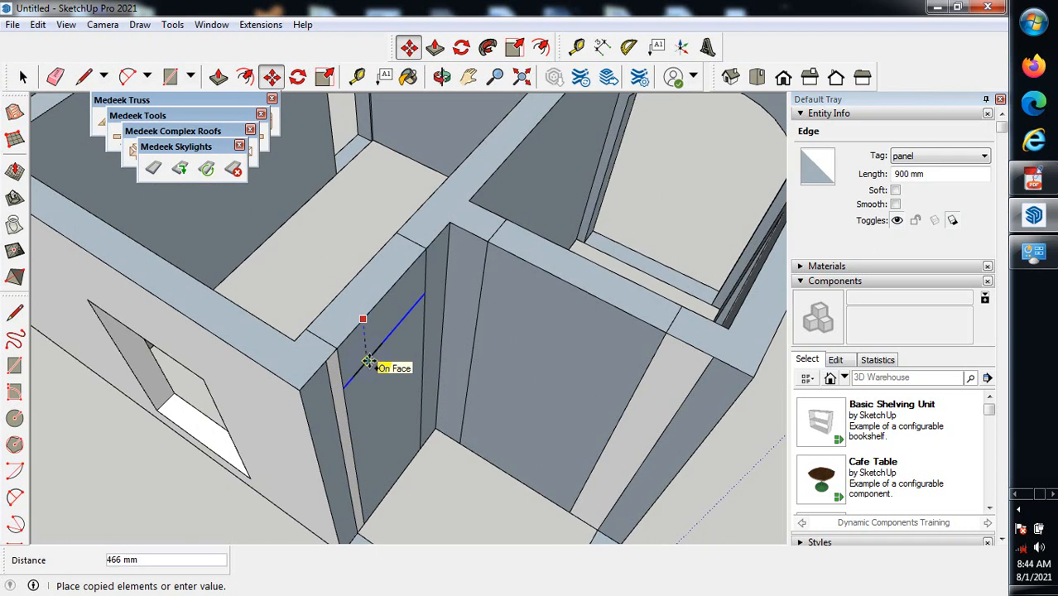
{"action": "left_click", "coordinate": [370, 392]}
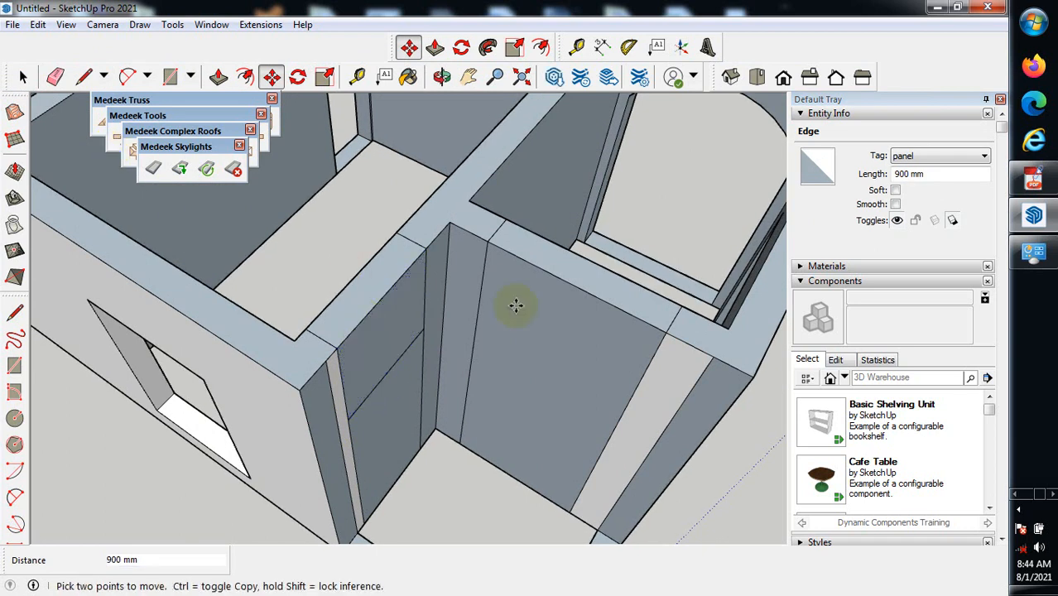
Copy the 1200 mm window panel's top edge 900 mm down the wall and copy that new line 1800 mm further down.
{"action": "left_click", "coordinate": [568, 284]}
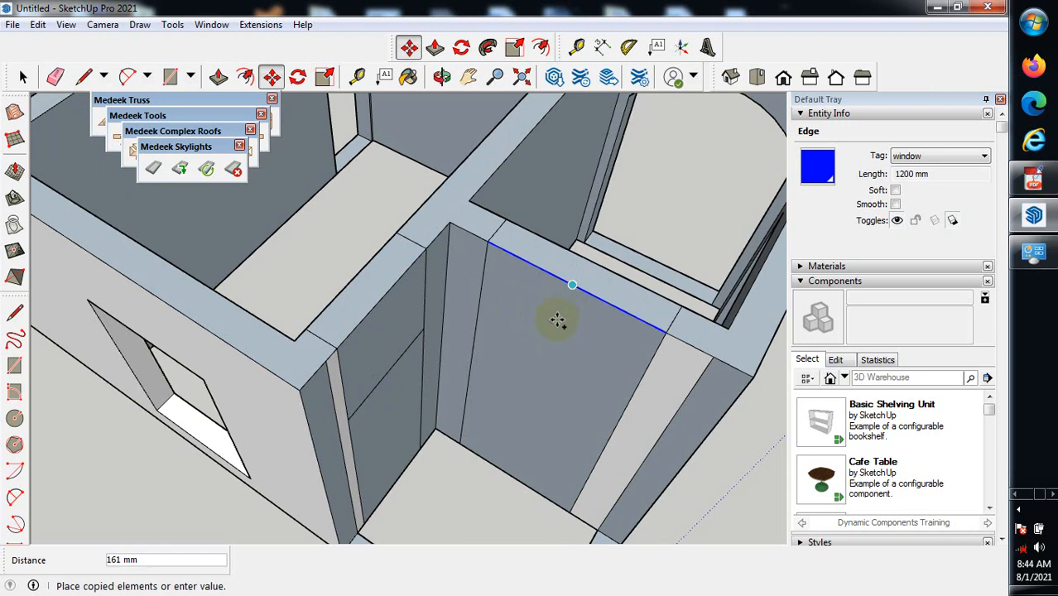
{"action": "left_click", "coordinate": [550, 363]}
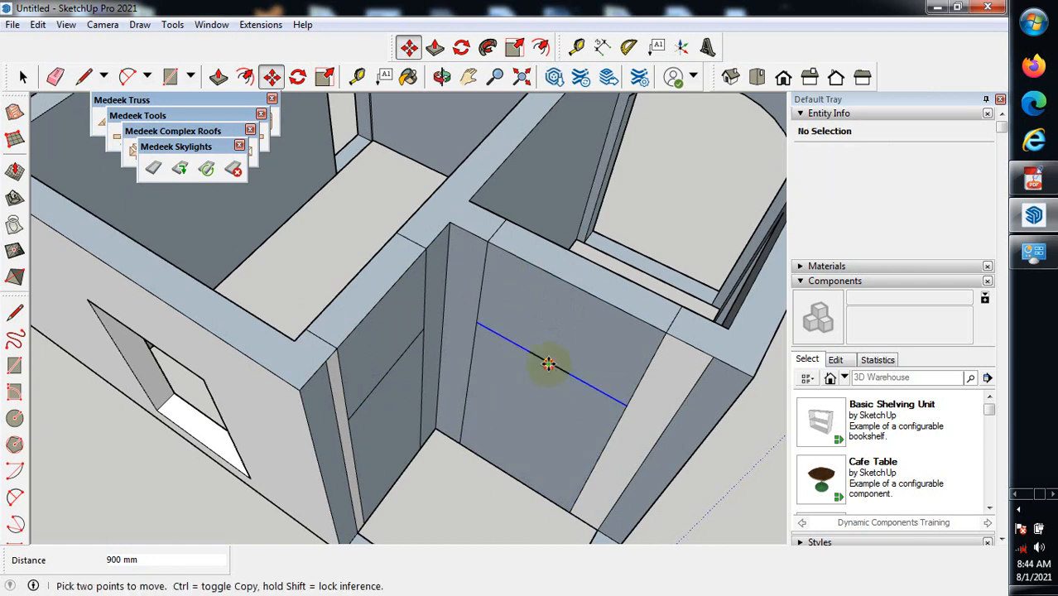
{"action": "left_click", "coordinate": [548, 363]}
{"action": "type", "text": "900"}
{"action": "key", "text": "Return"}
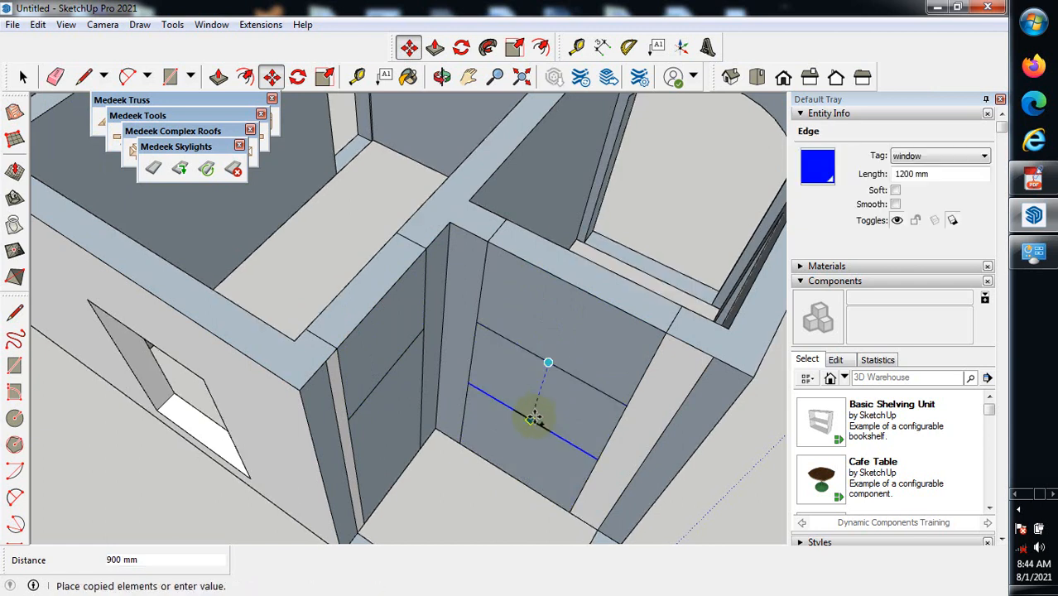
{"action": "type", "text": "1800"}
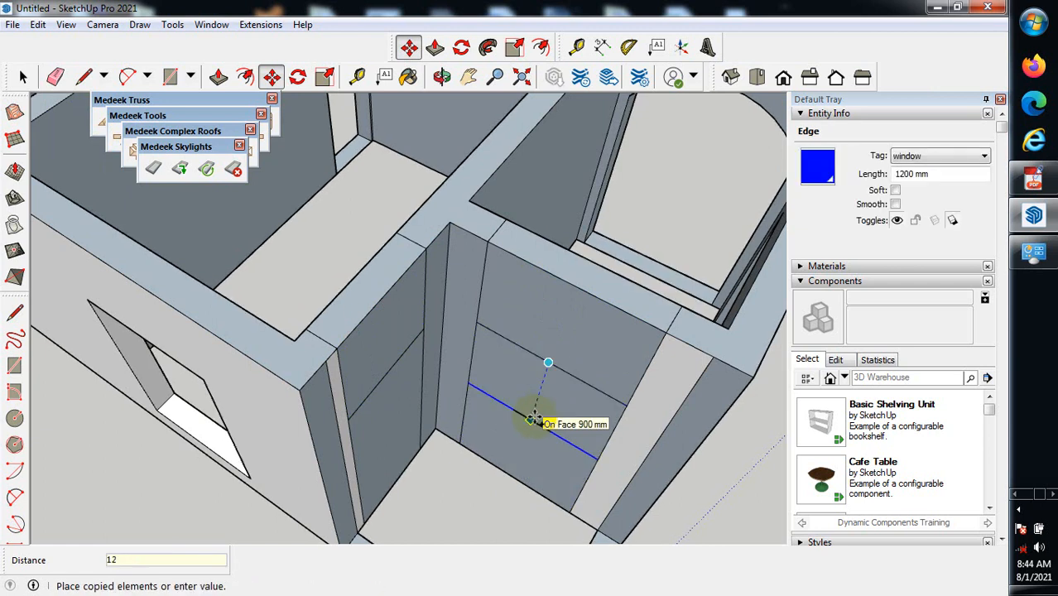
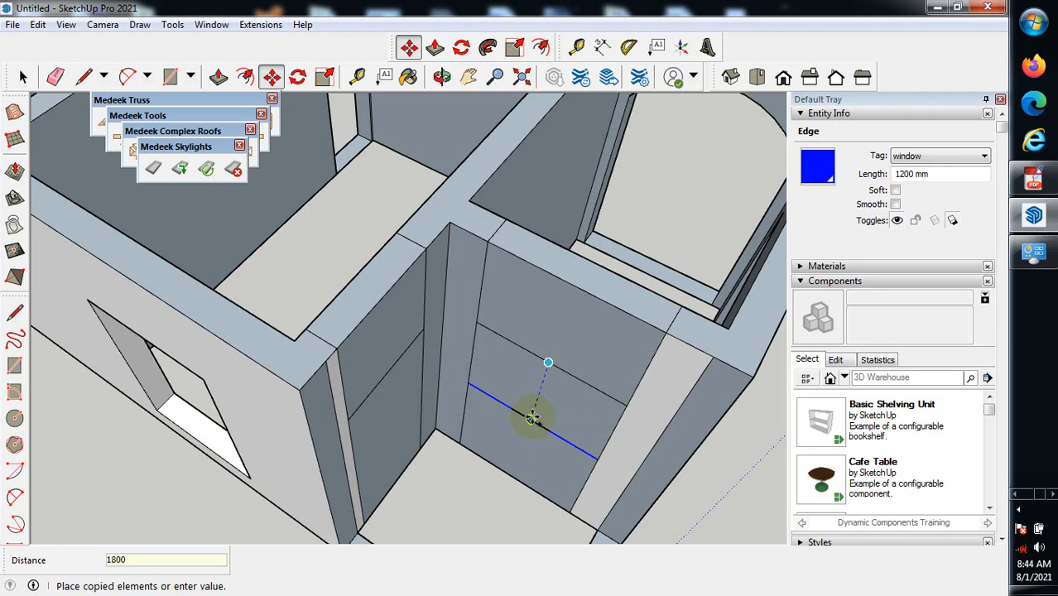
{"action": "left_click", "coordinate": [528, 424]}
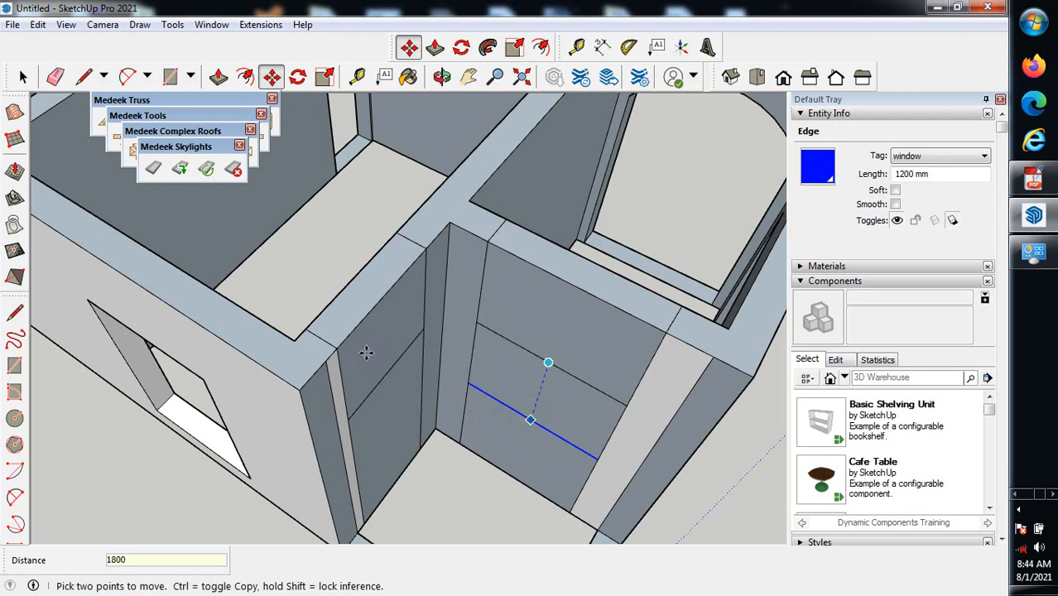
{"action": "key", "text": "ctrl+z"}
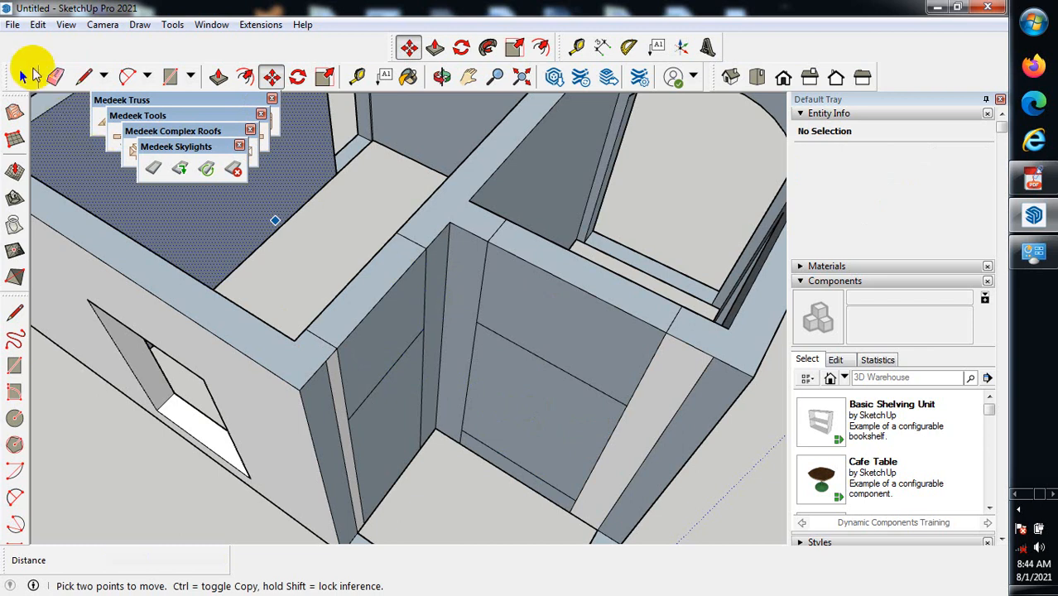
Erase the lines across the wall top and the excess vertical lines around the window outline in the opened corner room.
{"action": "scroll", "coordinate": [23, 73], "scroll_direction": "down", "scroll_amount": 5}
{"action": "middle_click_drag", "start_coordinate": [631, 396], "coordinate": [378, 389]}
{"action": "scroll", "coordinate": [420, 349], "scroll_direction": "up", "scroll_amount": 3}
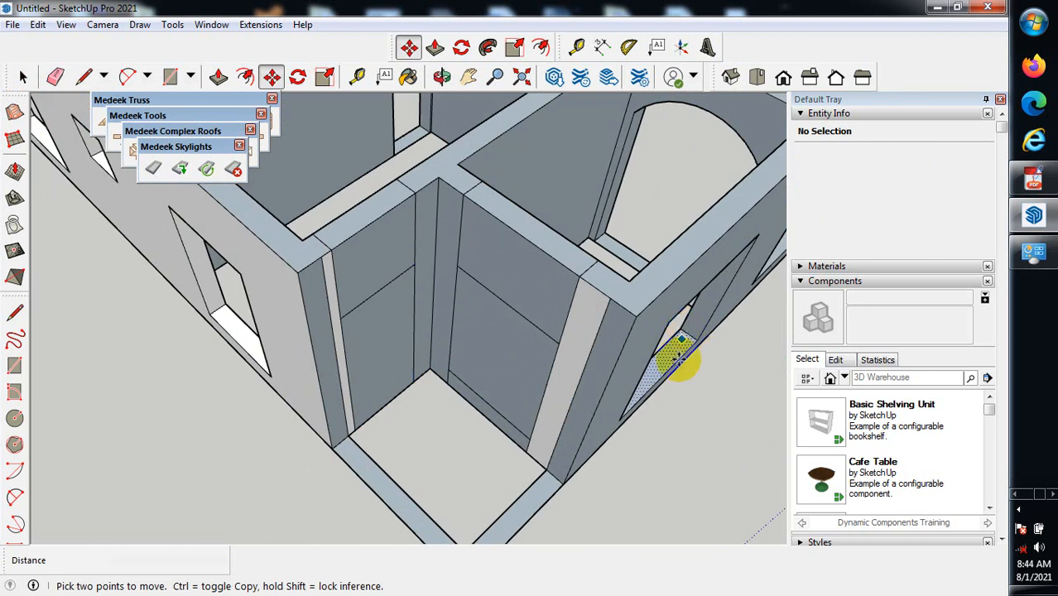
{"action": "left_click", "coordinate": [59, 76]}
{"action": "left_click", "coordinate": [55, 79]}
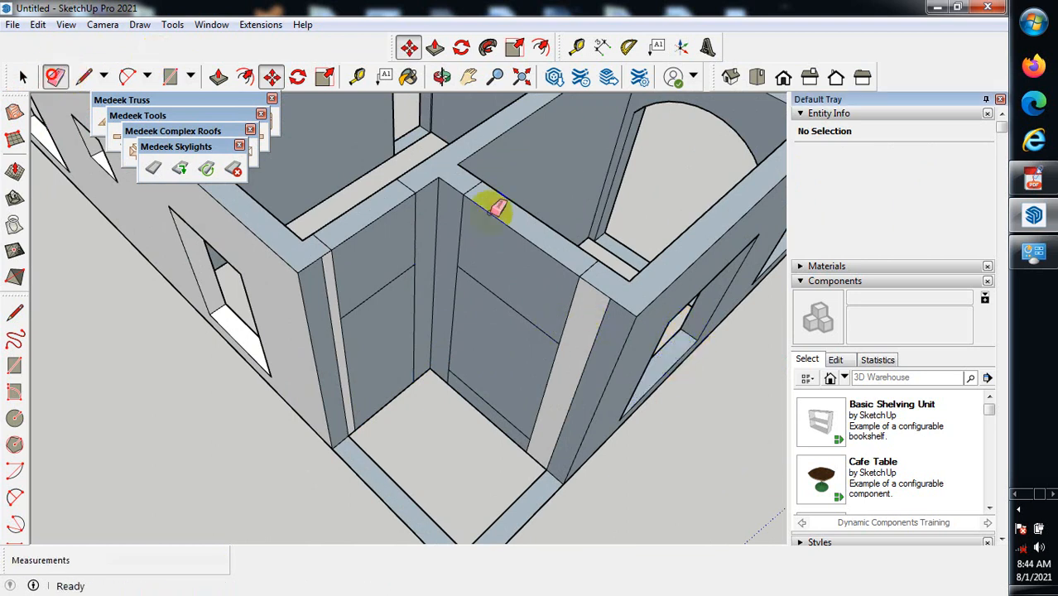
{"action": "mouse_move", "coordinate": [472, 188]}
{"action": "left_mouse_down"}
{"action": "mouse_move", "coordinate": [577, 249]}
{"action": "mouse_move", "coordinate": [590, 266]}
{"action": "mouse_move", "coordinate": [584, 291]}
{"action": "mouse_move", "coordinate": [613, 323]}
{"action": "left_mouse_up"}
{"action": "left_click", "coordinate": [605, 322]}
{"action": "mouse_move", "coordinate": [467, 217]}
{"action": "left_mouse_down"}
{"action": "mouse_move", "coordinate": [472, 294]}
{"action": "mouse_move", "coordinate": [448, 373]}
{"action": "mouse_move", "coordinate": [496, 386]}
{"action": "mouse_move", "coordinate": [532, 441]}
{"action": "mouse_move", "coordinate": [546, 418]}
{"action": "left_mouse_up"}
Erase the two leftover vertical lines on the opposite face of the window wall, inside the adjoining room.
{"action": "middle_click_drag", "start_coordinate": [542, 331], "coordinate": [498, 307]}
{"action": "mouse_move", "coordinate": [668, 243]}
{"action": "middle_mouse_down"}
{"action": "mouse_move", "coordinate": [472, 336]}
{"action": "mouse_move", "coordinate": [500, 327]}
{"action": "mouse_move", "coordinate": [208, 320]}
{"action": "middle_mouse_up"}
{"action": "mouse_move", "coordinate": [609, 348]}
{"action": "middle_mouse_down"}
{"action": "mouse_move", "coordinate": [371, 355]}
{"action": "mouse_move", "coordinate": [262, 317]}
{"action": "middle_mouse_up"}
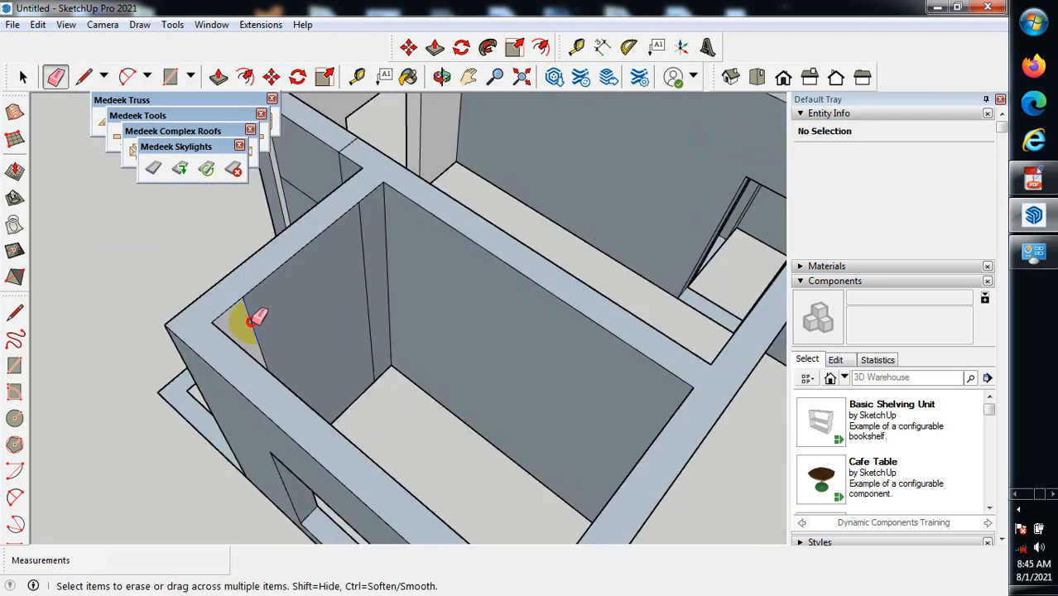
{"action": "left_click", "coordinate": [253, 322]}
{"action": "left_click", "coordinate": [367, 282]}
Erase the excess lines around the 900 mm door outline on the wall top, the corner-room face and the wall's reverse face.
{"action": "mouse_move", "coordinate": [377, 283]}
{"action": "middle_mouse_down"}
{"action": "mouse_move", "coordinate": [390, 188]}
{"action": "mouse_move", "coordinate": [330, 170]}
{"action": "mouse_move", "coordinate": [351, 170]}
{"action": "mouse_move", "coordinate": [420, 229]}
{"action": "mouse_move", "coordinate": [367, 170]}
{"action": "middle_mouse_up"}
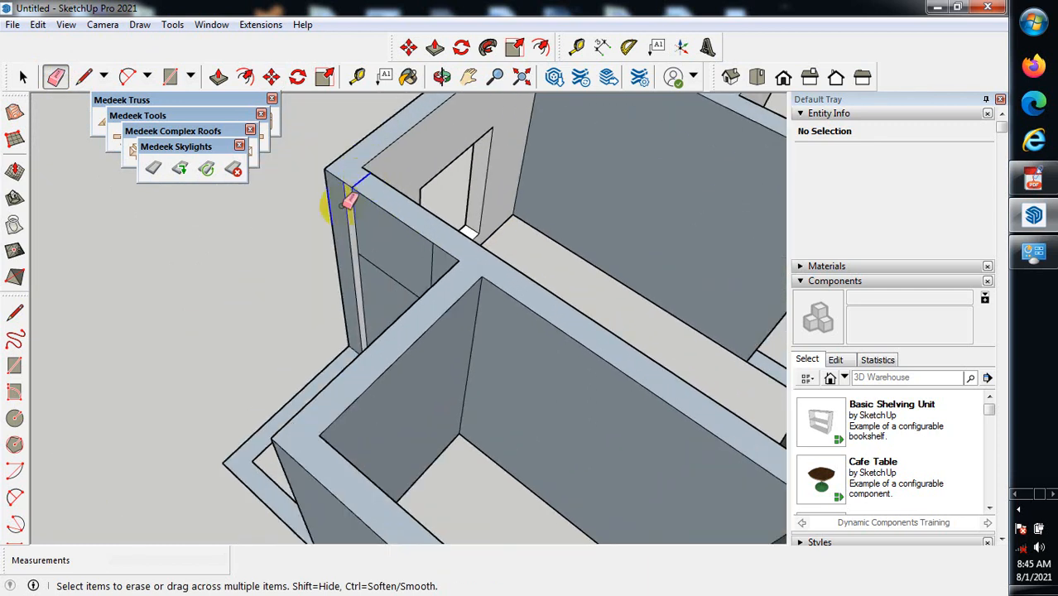
{"action": "left_click", "coordinate": [350, 199]}
{"action": "left_click", "coordinate": [354, 202]}
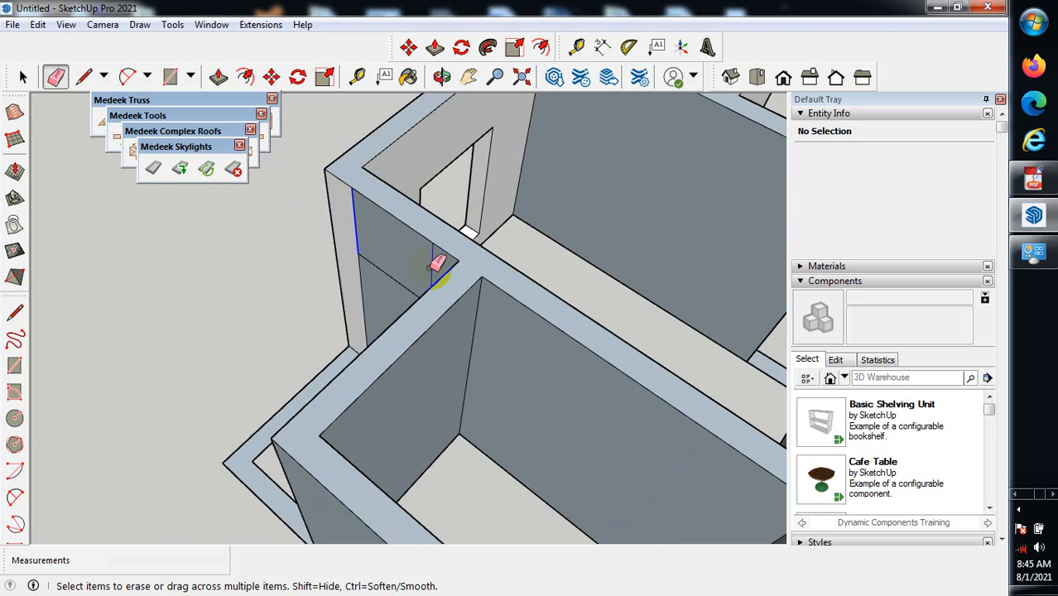
{"action": "left_click", "coordinate": [432, 256]}
{"action": "left_click", "coordinate": [361, 271]}
{"action": "mouse_move", "coordinate": [302, 307]}
{"action": "middle_mouse_down"}
{"action": "mouse_move", "coordinate": [420, 274]}
{"action": "mouse_move", "coordinate": [597, 166]}
{"action": "mouse_move", "coordinate": [421, 280]}
{"action": "mouse_move", "coordinate": [496, 315]}
{"action": "middle_mouse_up"}
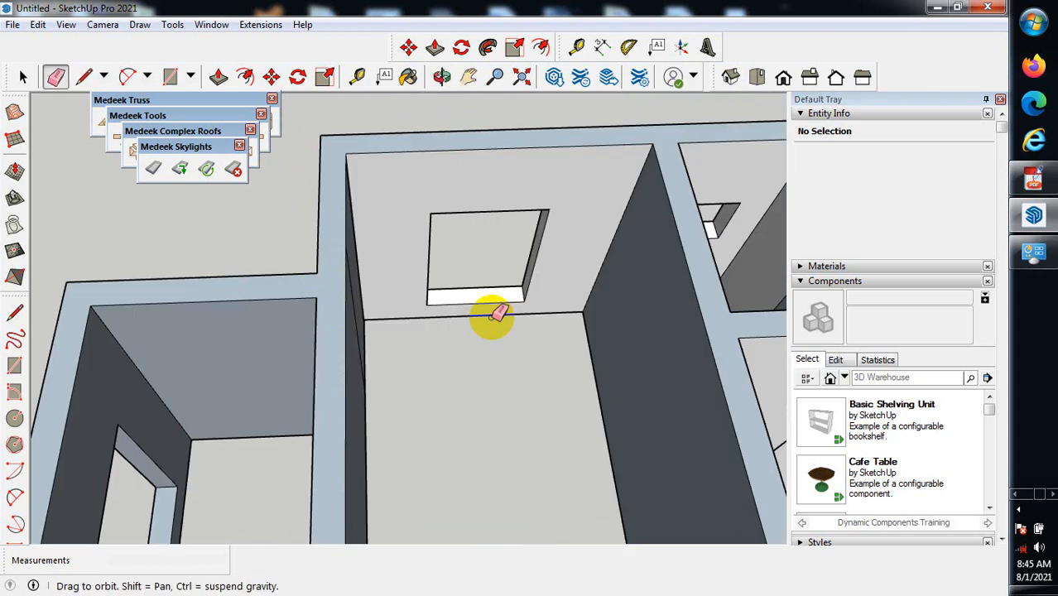
{"action": "left_click", "coordinate": [372, 316]}
{"action": "left_click", "coordinate": [345, 287]}
Push/Pull the window and door outlines in the opened corner room 230 mm to cut both openings through the walls.
{"action": "mouse_move", "coordinate": [372, 316]}
{"action": "middle_mouse_down"}
{"action": "mouse_move", "coordinate": [352, 290]}
{"action": "mouse_move", "coordinate": [396, 253]}
{"action": "mouse_move", "coordinate": [365, 249]}
{"action": "mouse_move", "coordinate": [324, 303]}
{"action": "mouse_move", "coordinate": [413, 315]}
{"action": "mouse_move", "coordinate": [432, 355]}
{"action": "middle_mouse_up"}
{"action": "middle_click_drag", "start_coordinate": [412, 389], "coordinate": [265, 153]}
{"action": "left_click", "coordinate": [23, 76]}
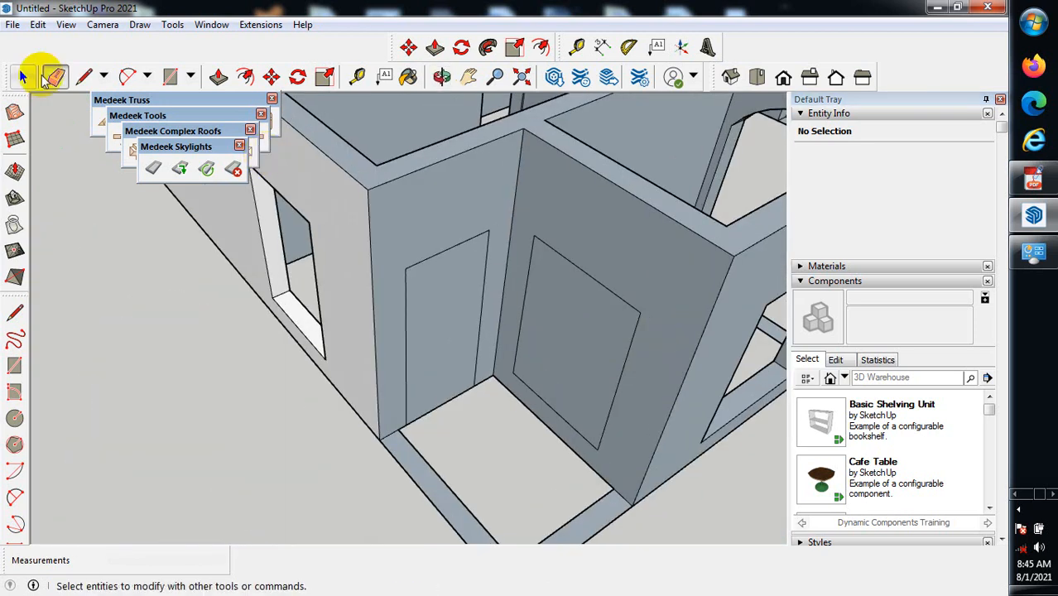
{"action": "left_click", "coordinate": [219, 76]}
{"action": "scroll", "coordinate": [562, 399], "scroll_direction": "up", "scroll_amount": 2}
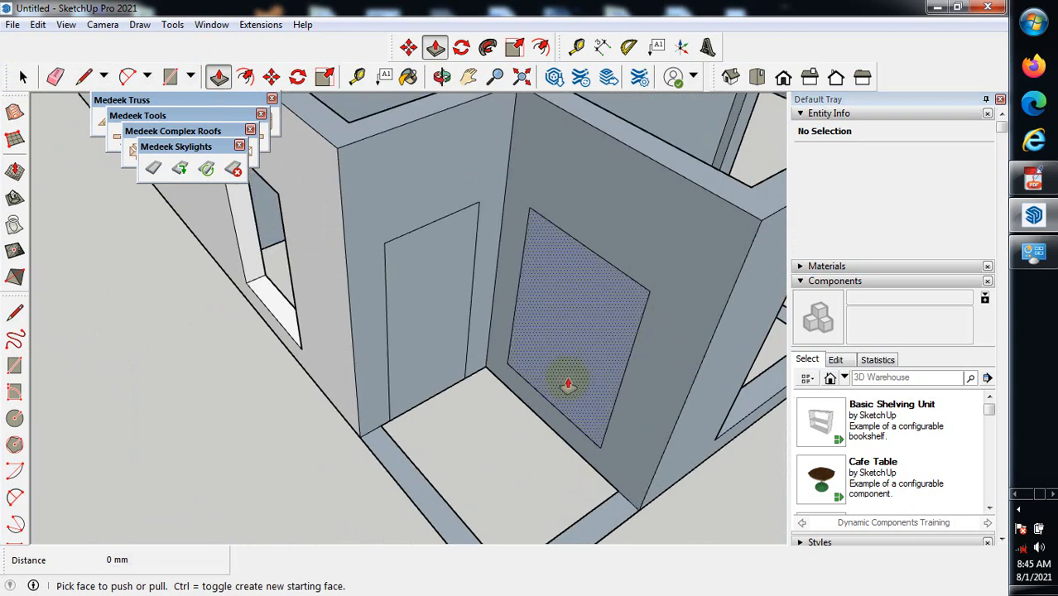
{"action": "left_click", "coordinate": [567, 387]}
{"action": "left_click", "coordinate": [574, 337]}
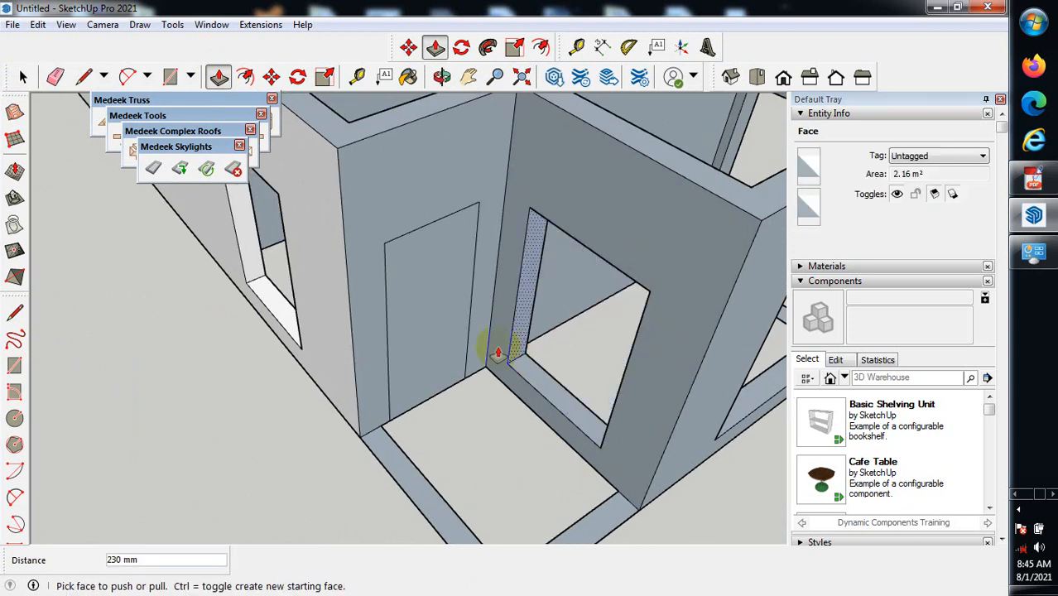
{"action": "left_click", "coordinate": [441, 345]}
{"action": "left_click", "coordinate": [418, 273]}
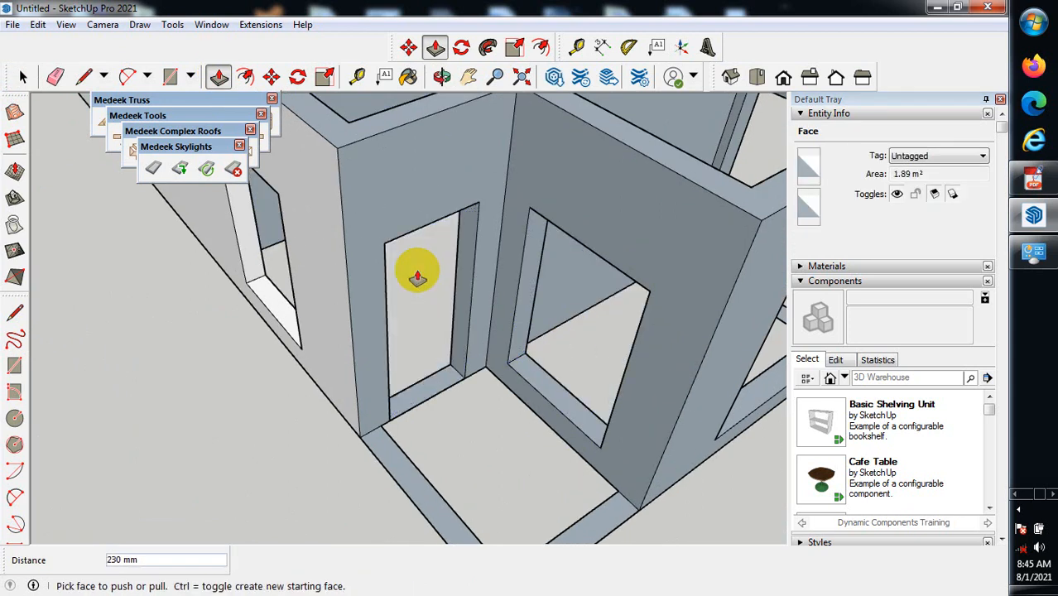
Inspect the rest of the house for door outlines that are still uncut.
{"action": "middle_click_drag", "start_coordinate": [402, 373], "coordinate": [605, 349]}
{"action": "scroll", "coordinate": [543, 373], "scroll_direction": "down", "scroll_amount": 3}
{"action": "scroll", "coordinate": [339, 308], "scroll_direction": "up", "scroll_amount": 4}
{"action": "scroll", "coordinate": [427, 427], "scroll_direction": "down", "scroll_amount": 6}
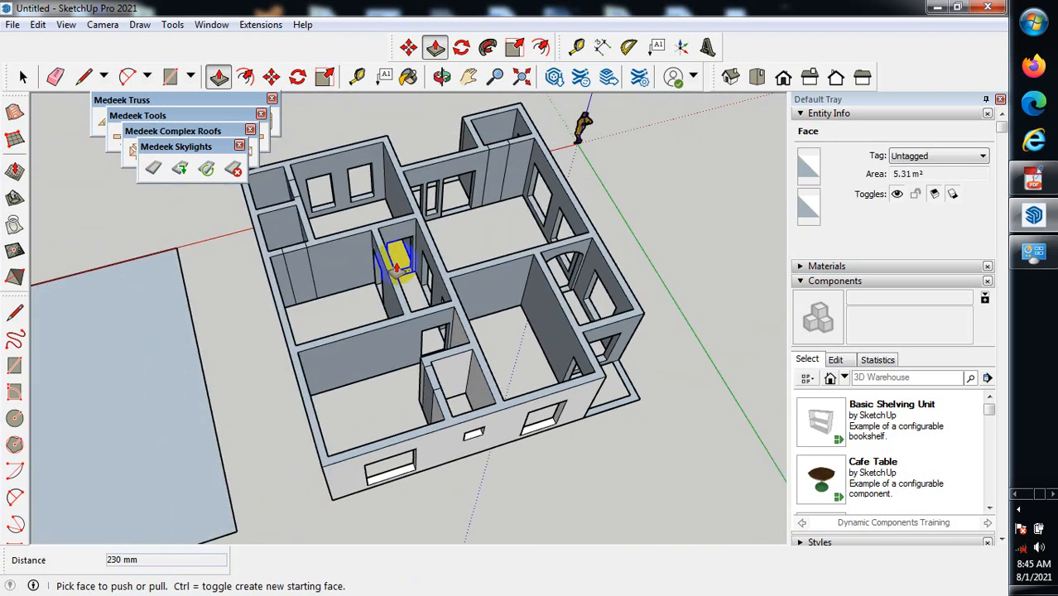
{"action": "scroll", "coordinate": [397, 267], "scroll_direction": "up", "scroll_amount": 2}
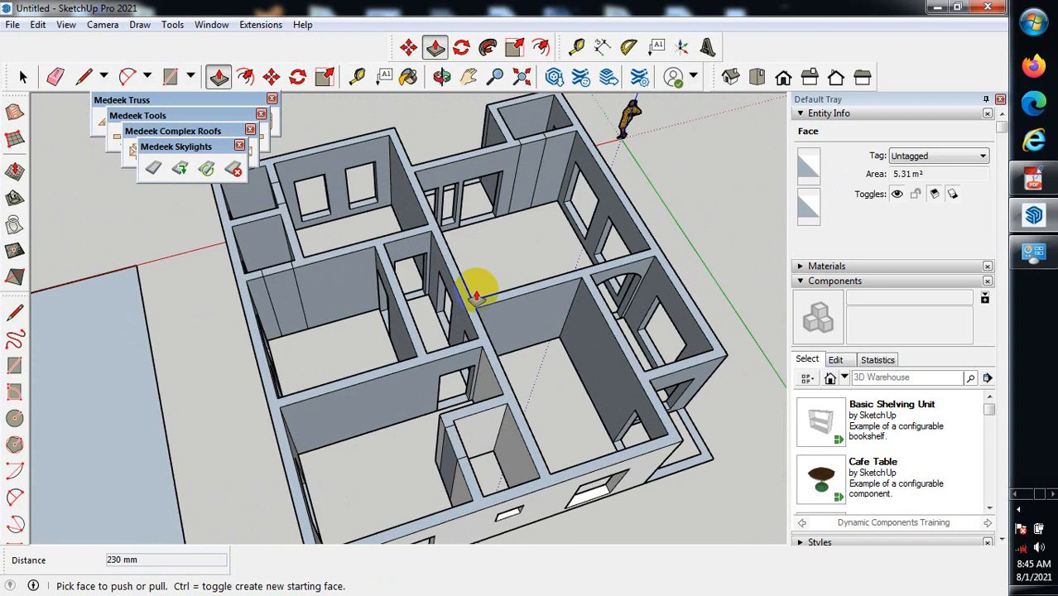
{"action": "scroll", "coordinate": [412, 478], "scroll_direction": "up", "scroll_amount": 3}
{"action": "middle_click_drag", "start_coordinate": [413, 482], "coordinate": [745, 356]}
{"action": "scroll", "coordinate": [630, 277], "scroll_direction": "up", "scroll_amount": 3}
Try to copy the top edge of the partition's 750 mm door panel about 1013 mm down its face.
{"action": "left_click", "coordinate": [23, 76]}
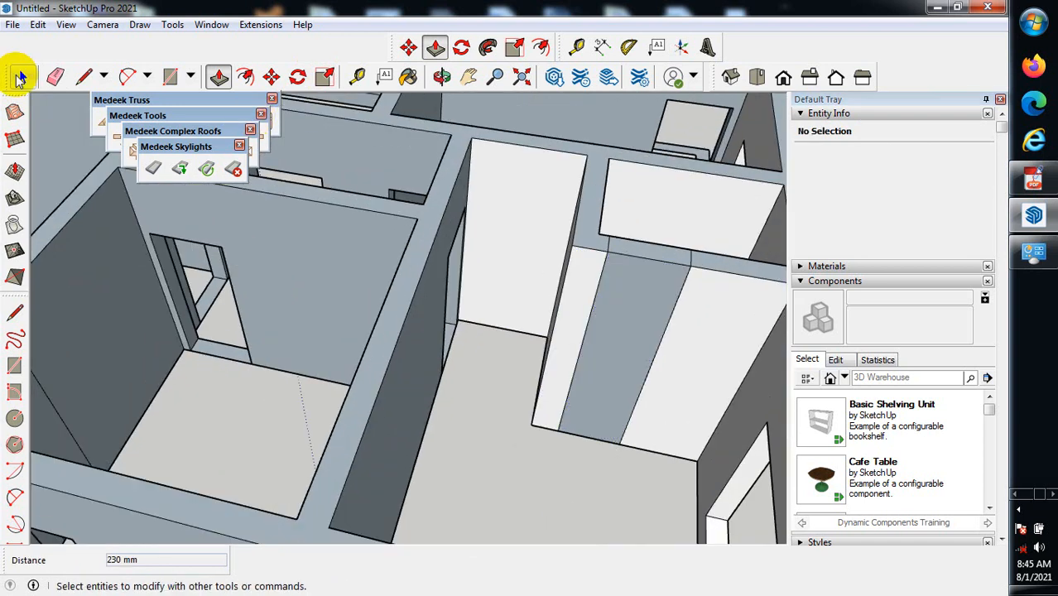
{"action": "scroll", "coordinate": [635, 289], "scroll_direction": "up", "scroll_amount": 1}
{"action": "scroll", "coordinate": [636, 290], "scroll_direction": "up", "scroll_amount": 1}
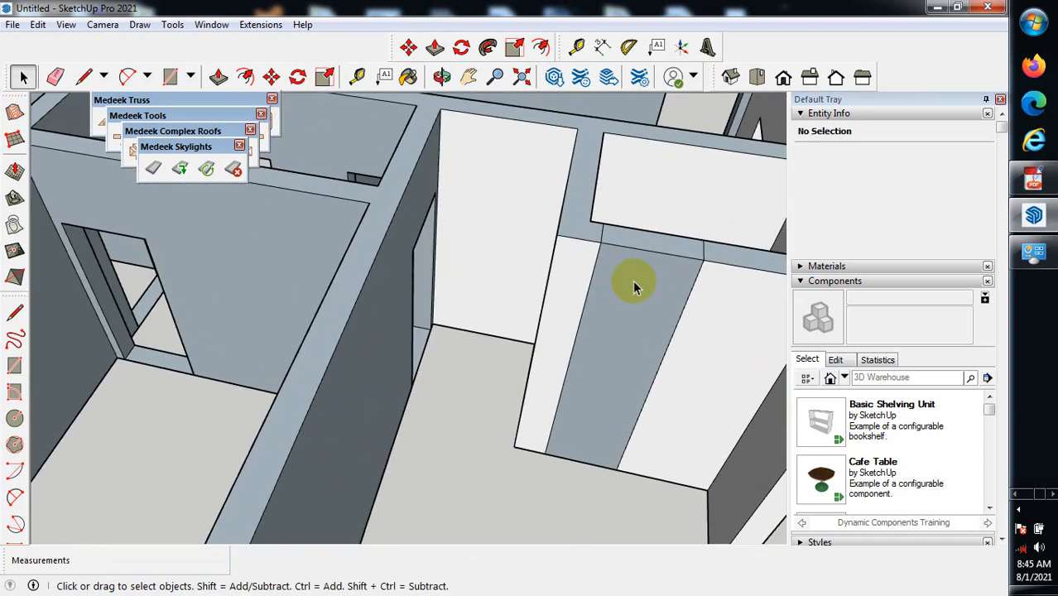
{"action": "left_click", "coordinate": [271, 76]}
{"action": "scroll", "coordinate": [644, 267], "scroll_direction": "up", "scroll_amount": 1}
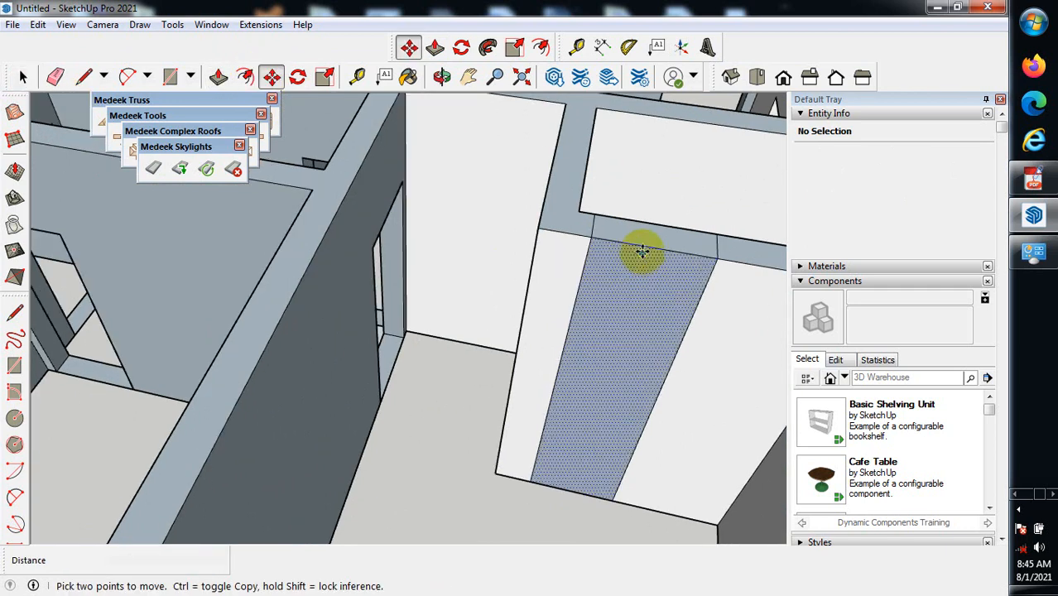
{"action": "key", "text": "ctrl"}
{"action": "left_click", "coordinate": [641, 247]}
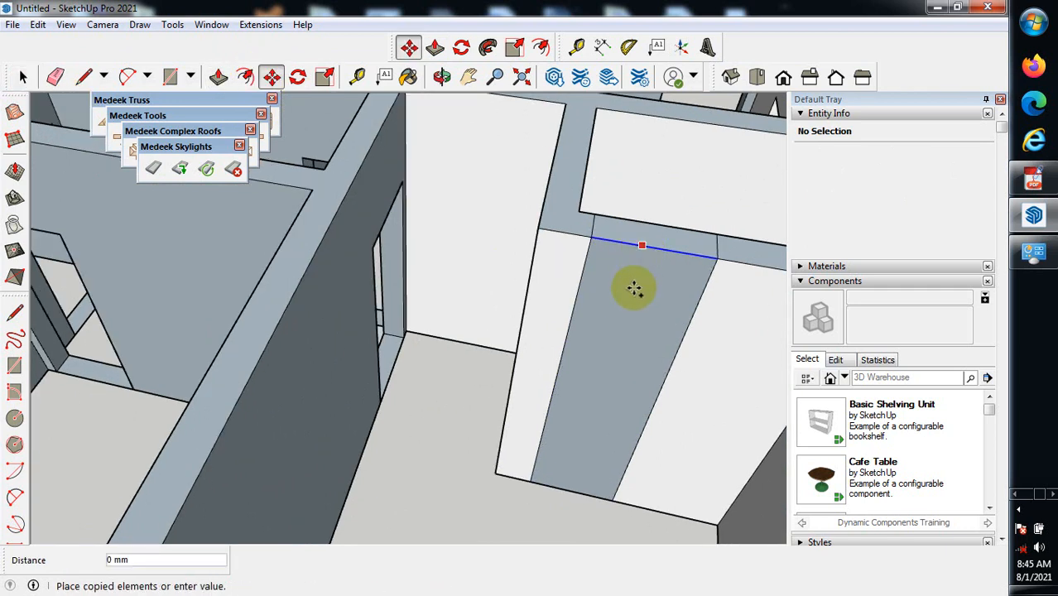
{"action": "key", "text": "ctrl"}
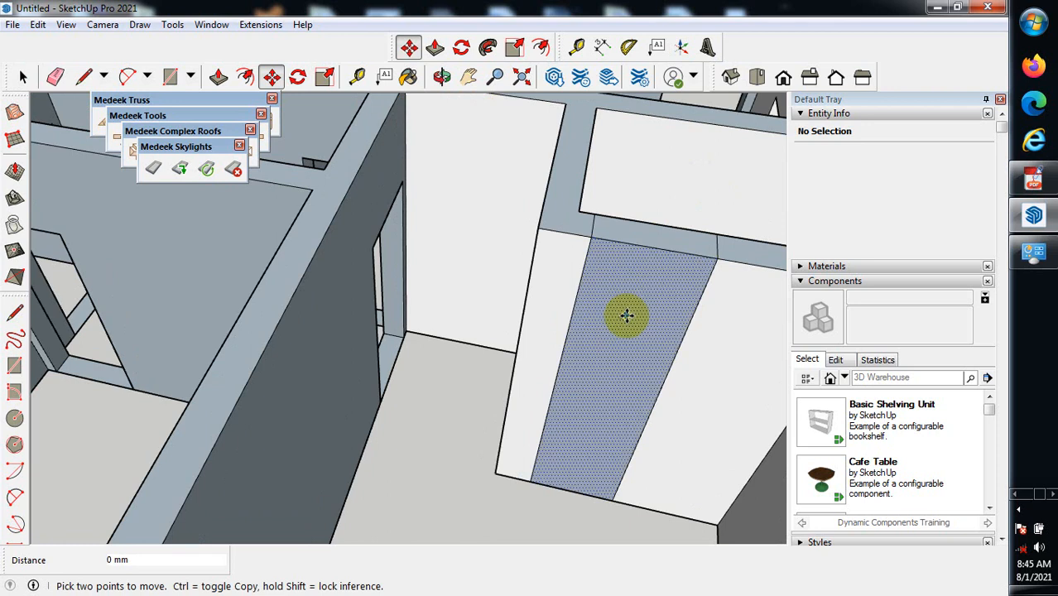
{"action": "left_click", "coordinate": [645, 246]}
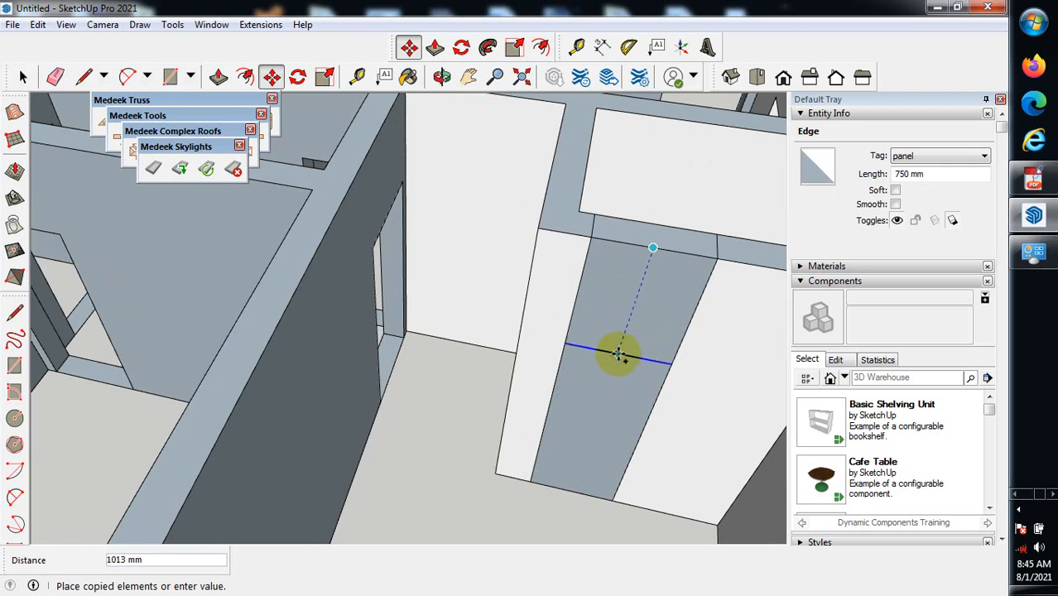
{"action": "left_click", "coordinate": [620, 355]}
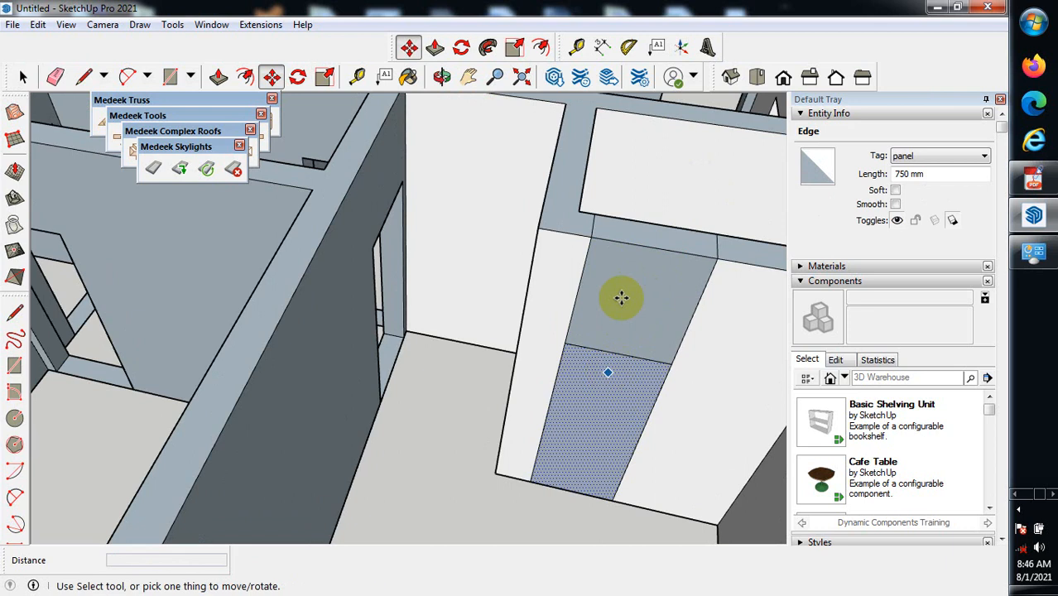
Copy the top edge of the corner-room partition's 750 mm door panel 900 mm down the face.
{"action": "middle_click_drag", "start_coordinate": [573, 406], "coordinate": [704, 161]}
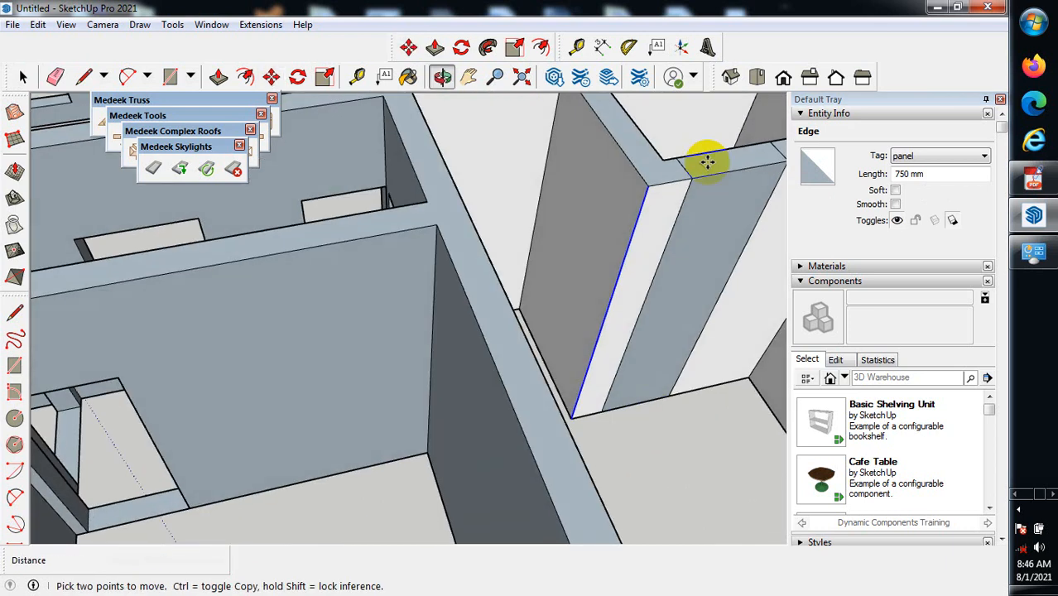
{"action": "left_click", "coordinate": [742, 172]}
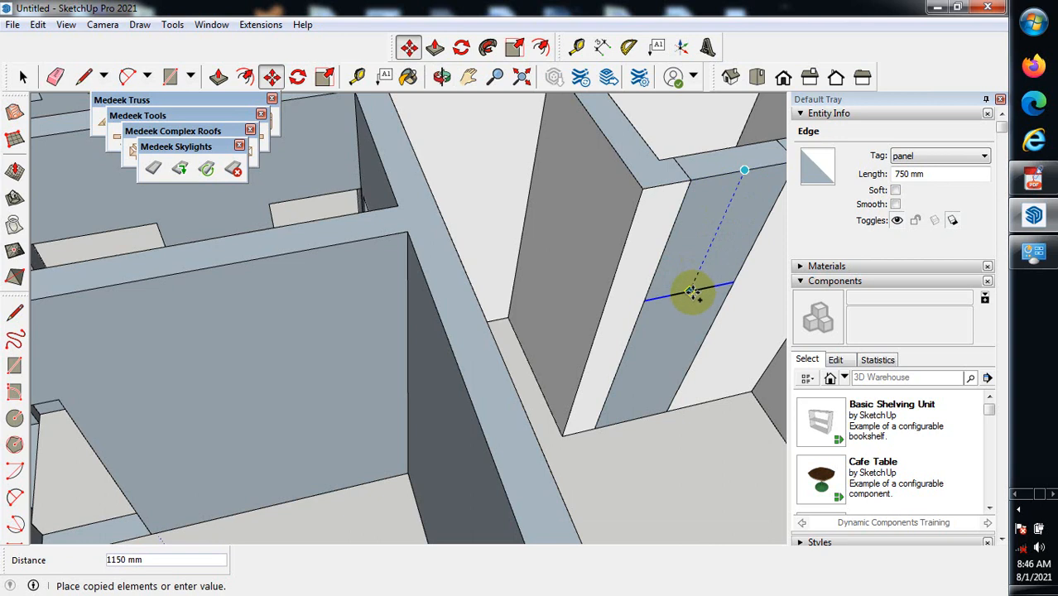
{"action": "type", "text": "900"}
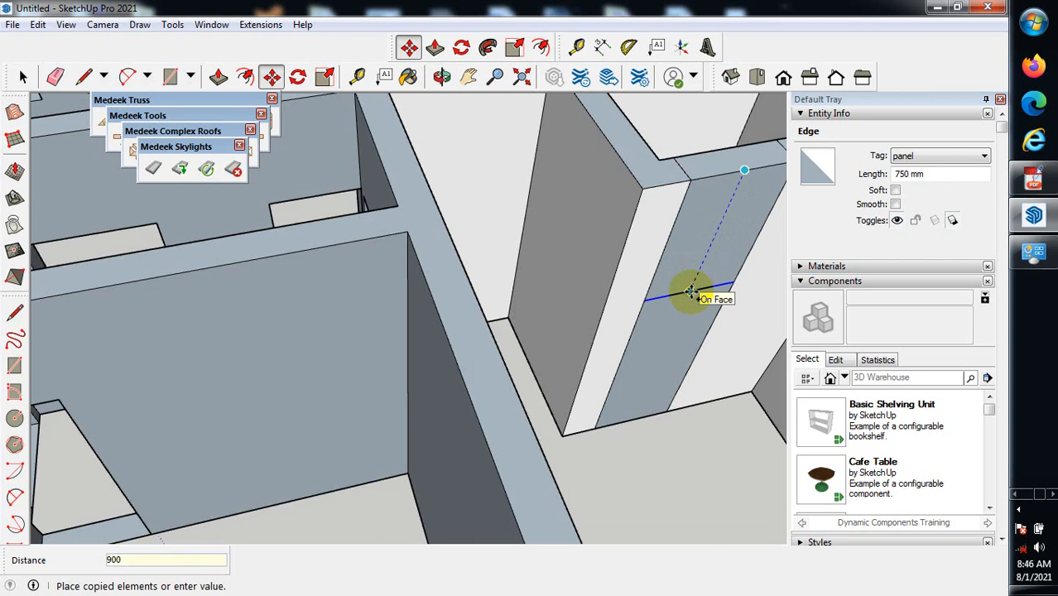
{"action": "key", "text": "Return"}
{"action": "scroll", "coordinate": [571, 277], "scroll_direction": "down", "scroll_amount": 2}
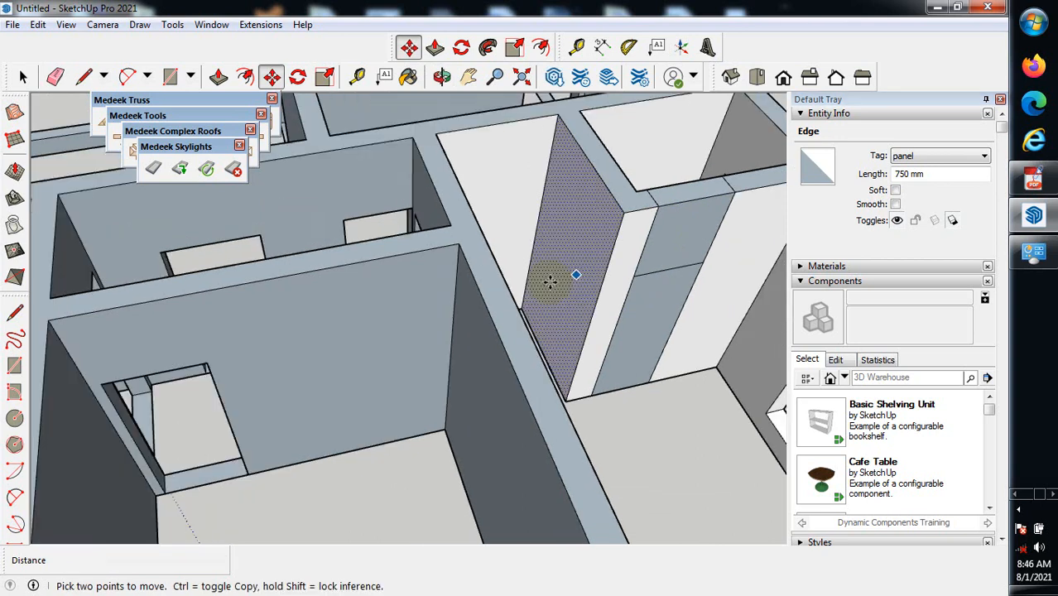
{"action": "scroll", "coordinate": [550, 282], "scroll_direction": "down", "scroll_amount": 1}
{"action": "scroll", "coordinate": [727, 203], "scroll_direction": "up", "scroll_amount": 2}
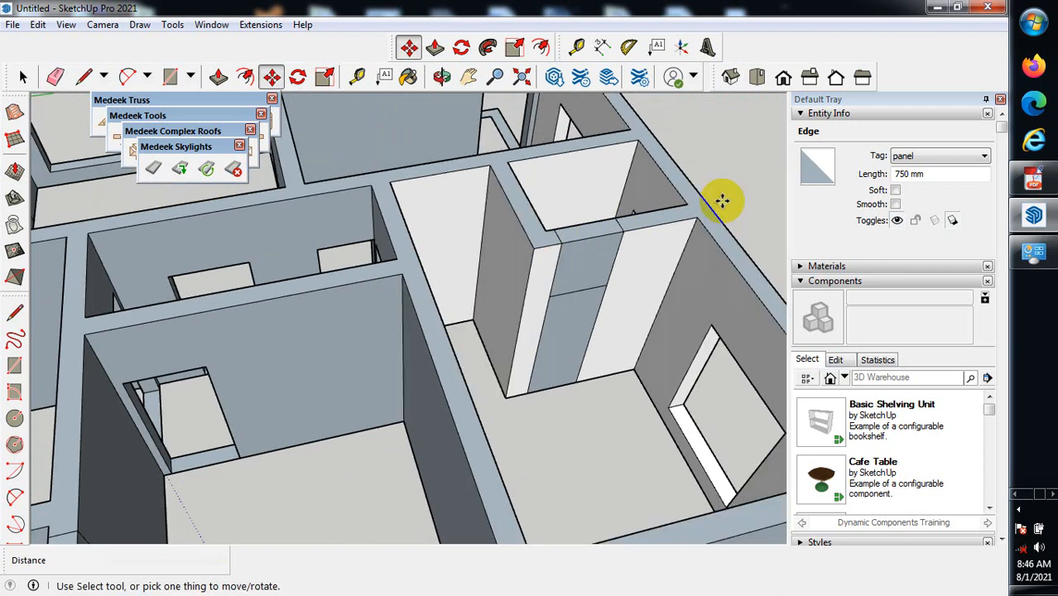
{"action": "scroll", "coordinate": [722, 200], "scroll_direction": "up", "scroll_amount": 1}
{"action": "scroll", "coordinate": [503, 184], "scroll_direction": "up", "scroll_amount": 1}
Erase the excess lines around the partition's 750 mm door outline on the wall top, front face and reverse face.
{"action": "left_click", "coordinate": [54, 77]}
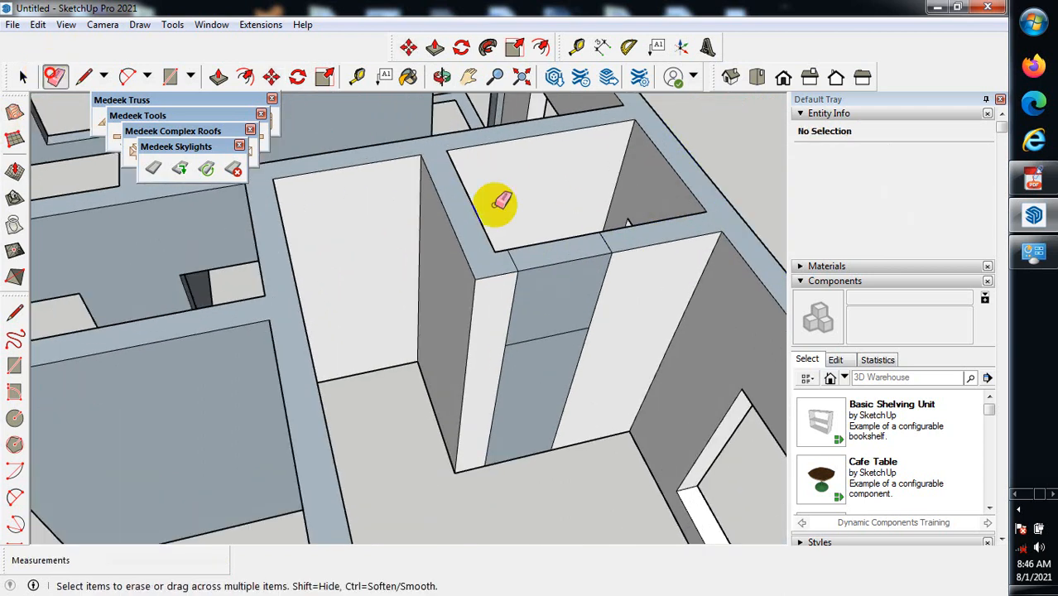
{"action": "scroll", "coordinate": [529, 243], "scroll_direction": "up", "scroll_amount": 1}
{"action": "scroll", "coordinate": [489, 271], "scroll_direction": "up", "scroll_amount": 1}
{"action": "left_click", "coordinate": [643, 252]}
{"action": "left_click", "coordinate": [648, 276]}
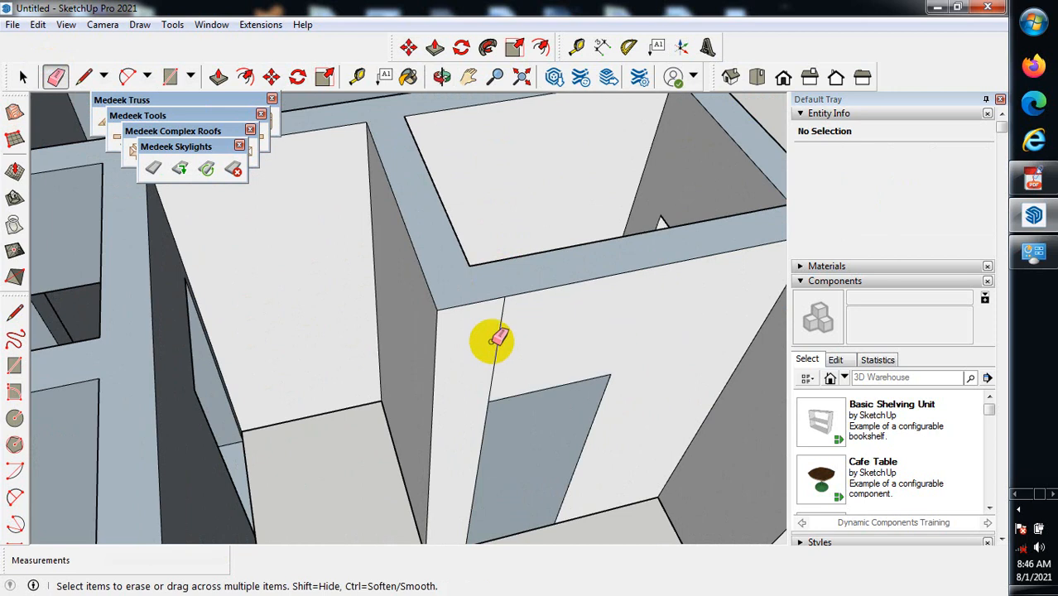
{"action": "mouse_move", "coordinate": [504, 326]}
{"action": "left_mouse_down"}
{"action": "mouse_move", "coordinate": [637, 288]}
{"action": "mouse_move", "coordinate": [648, 295]}
{"action": "left_mouse_up"}
{"action": "mouse_move", "coordinate": [648, 296]}
{"action": "middle_mouse_down"}
{"action": "mouse_move", "coordinate": [396, 366]}
{"action": "mouse_move", "coordinate": [217, 248]}
{"action": "mouse_move", "coordinate": [188, 313]}
{"action": "middle_mouse_up"}
{"action": "left_click_drag", "start_coordinate": [212, 306], "coordinate": [262, 275]}
{"action": "scroll", "coordinate": [387, 324], "scroll_direction": "down", "scroll_amount": 4}
{"action": "middle_click_drag", "start_coordinate": [243, 346], "coordinate": [594, 299]}
{"action": "scroll", "coordinate": [594, 300], "scroll_direction": "down", "scroll_amount": 6}
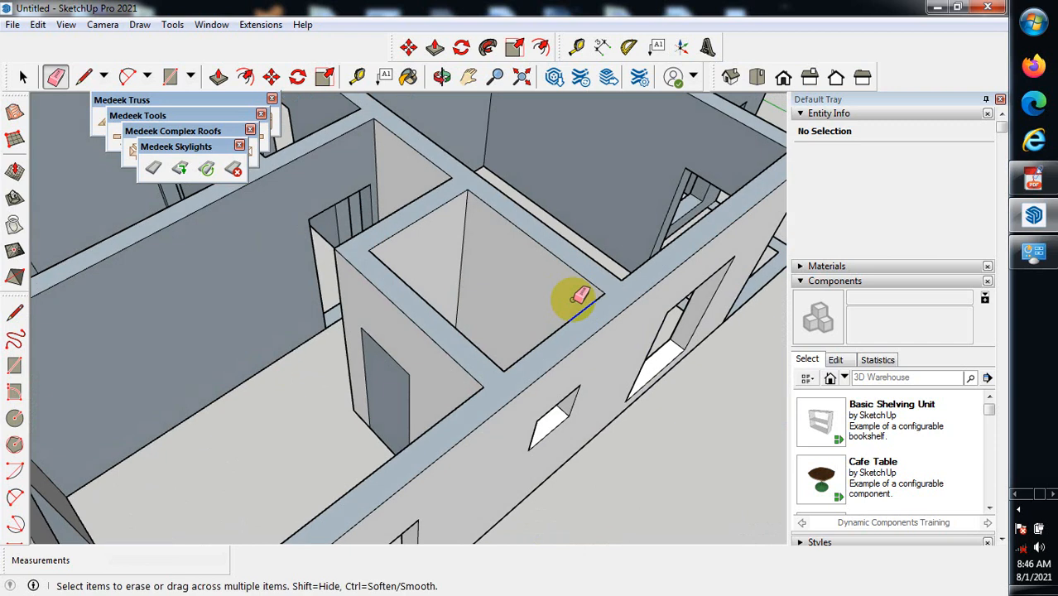
{"action": "scroll", "coordinate": [337, 233], "scroll_direction": "up", "scroll_amount": 5}
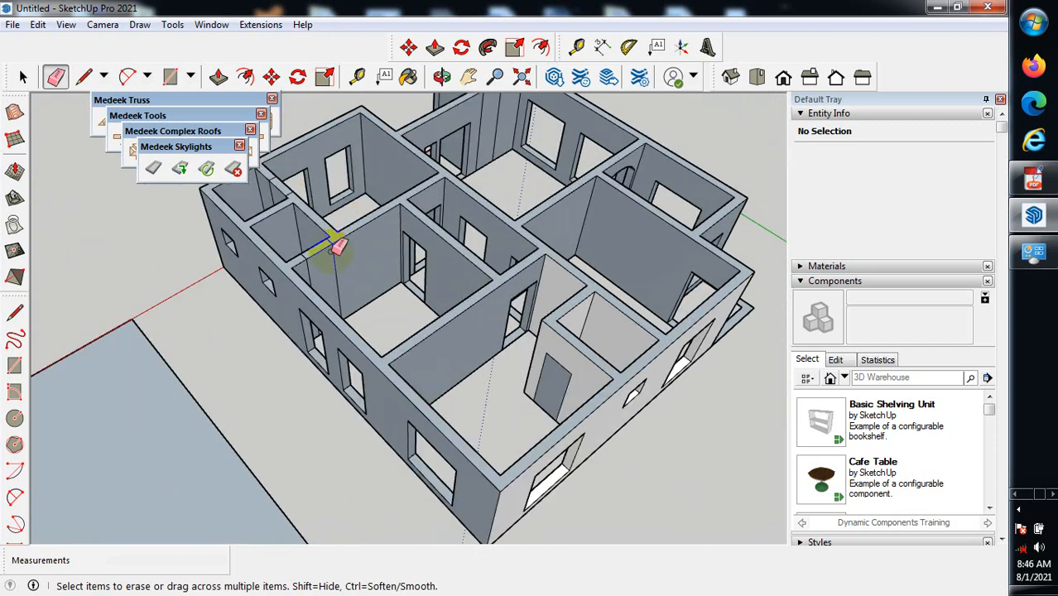
Push/Pull the partition's 750 mm door outline 230 mm to cut the opening through the wall.
{"action": "mouse_move", "coordinate": [619, 407]}
{"action": "middle_mouse_down"}
{"action": "mouse_move", "coordinate": [662, 424]}
{"action": "mouse_move", "coordinate": [651, 319]}
{"action": "middle_mouse_up"}
{"action": "scroll", "coordinate": [653, 316], "scroll_direction": "up", "scroll_amount": 5}
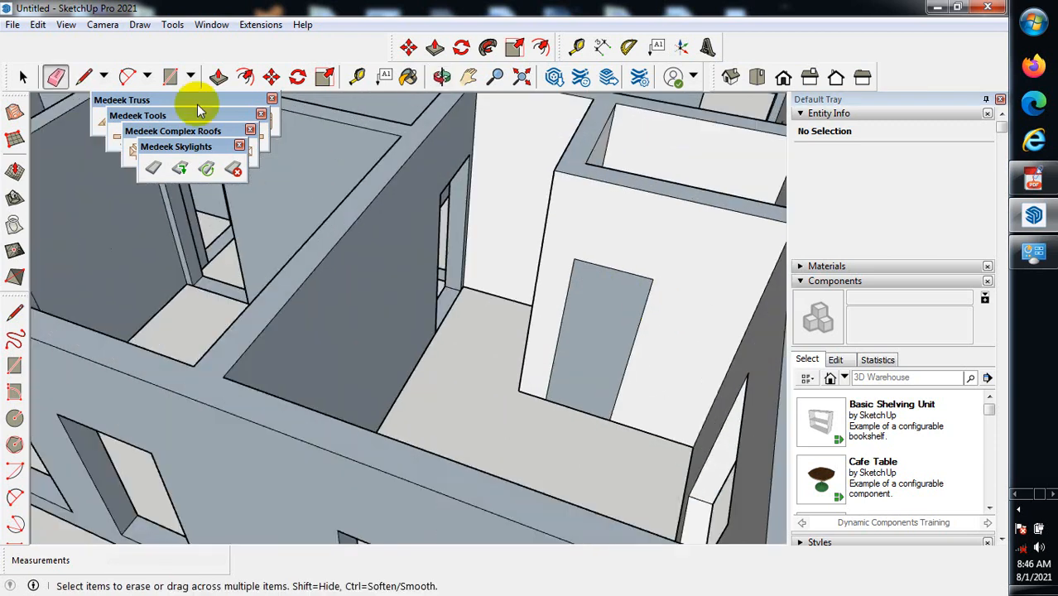
{"action": "left_click", "coordinate": [219, 77]}
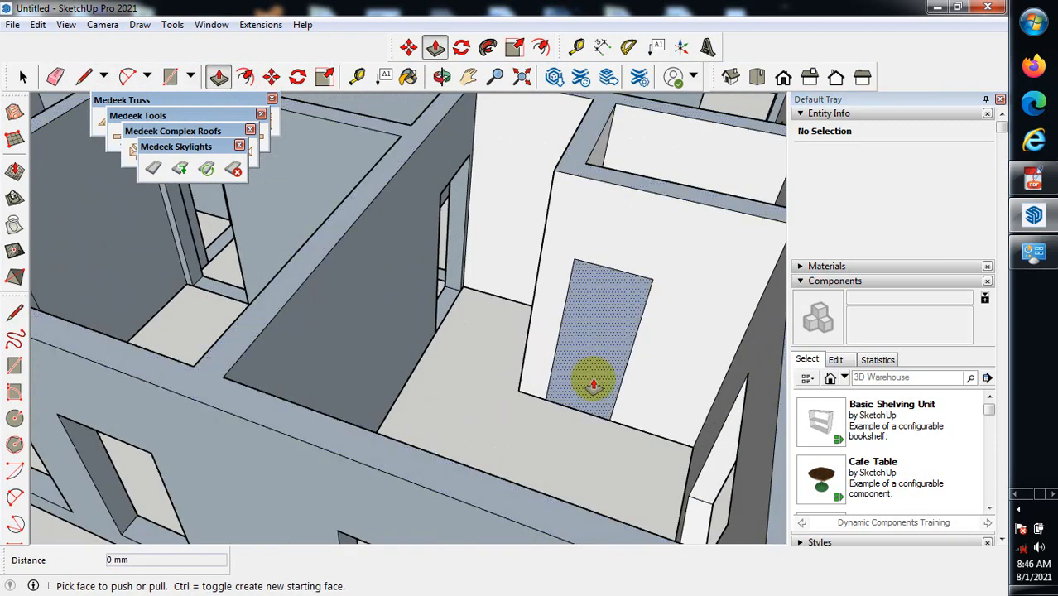
{"action": "left_click", "coordinate": [602, 347]}
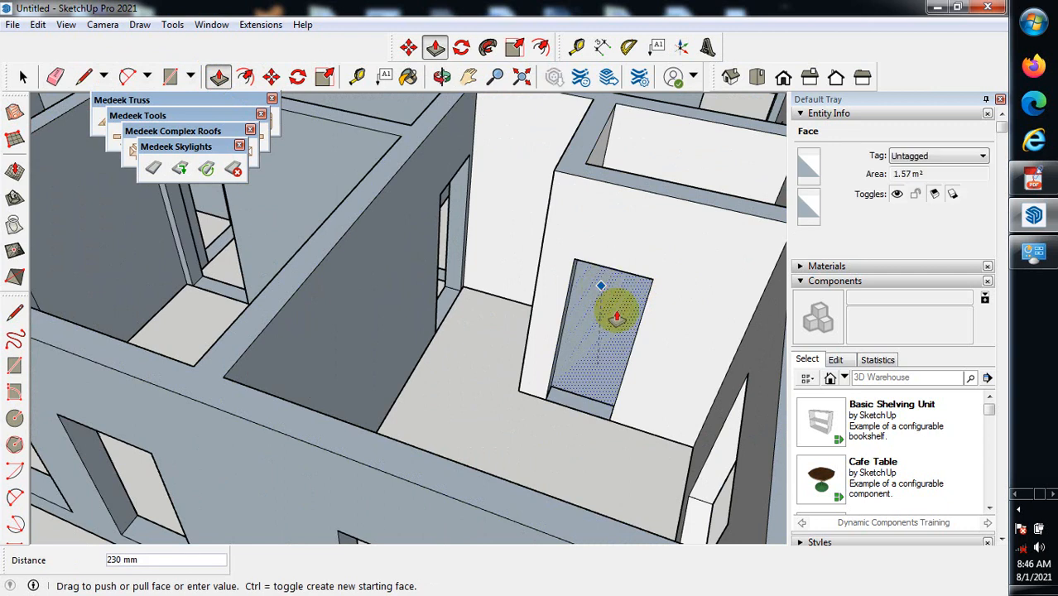
{"action": "left_click", "coordinate": [546, 377]}
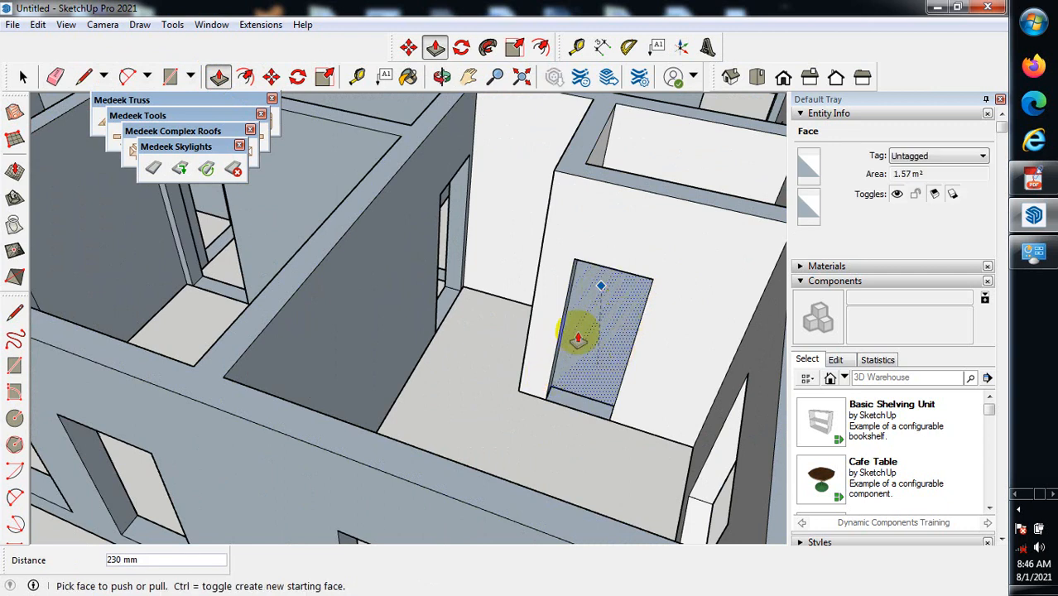
{"action": "scroll", "coordinate": [497, 331], "scroll_direction": "down", "scroll_amount": 5}
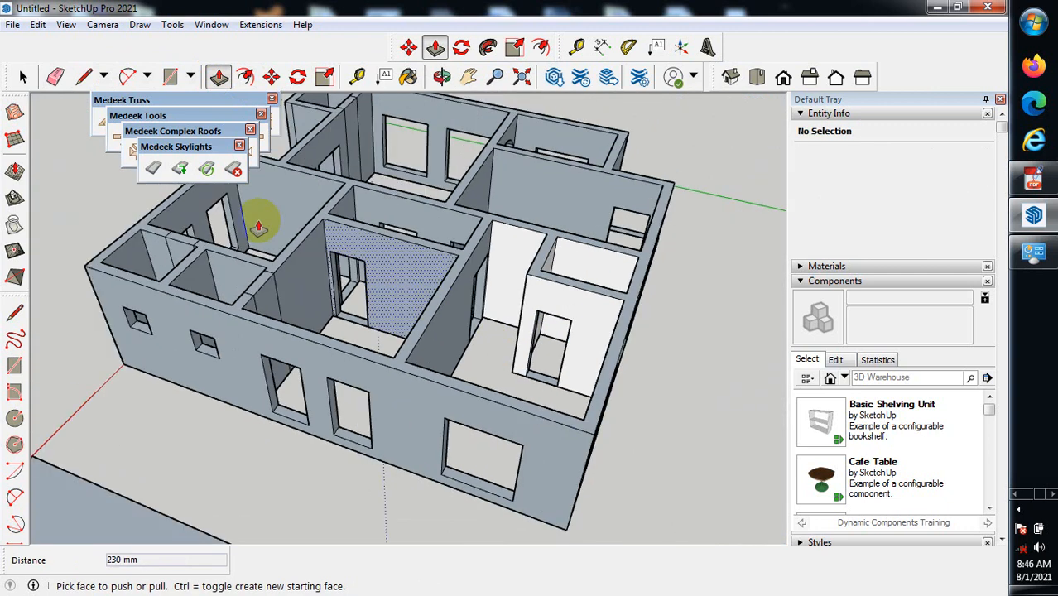
Close the floating Medeek Skylights, Complex Roofs, Tools and Truss toolbars covering the model view.
{"action": "scroll", "coordinate": [260, 227], "scroll_direction": "up", "scroll_amount": 1}
{"action": "scroll", "coordinate": [324, 272], "scroll_direction": "down", "scroll_amount": 3}
{"action": "mouse_move", "coordinate": [363, 303]}
{"action": "middle_mouse_down"}
{"action": "mouse_move", "coordinate": [273, 329]}
{"action": "mouse_move", "coordinate": [307, 229]}
{"action": "mouse_move", "coordinate": [355, 299]}
{"action": "middle_mouse_up"}
{"action": "scroll", "coordinate": [255, 257], "scroll_direction": "up", "scroll_amount": 5}
{"action": "scroll", "coordinate": [248, 335], "scroll_direction": "up", "scroll_amount": 5}
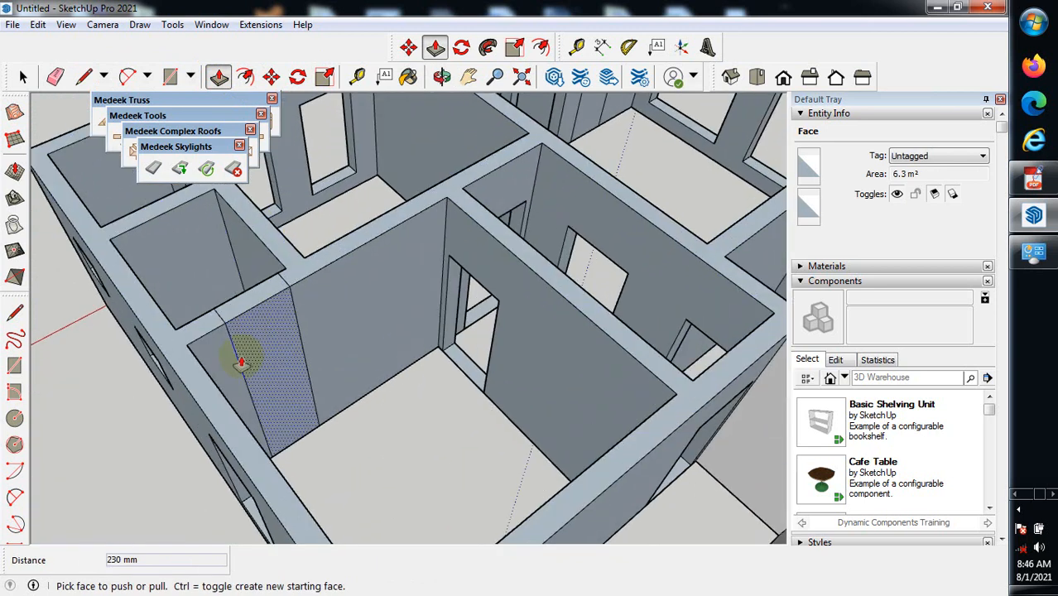
{"action": "left_click", "coordinate": [219, 76]}
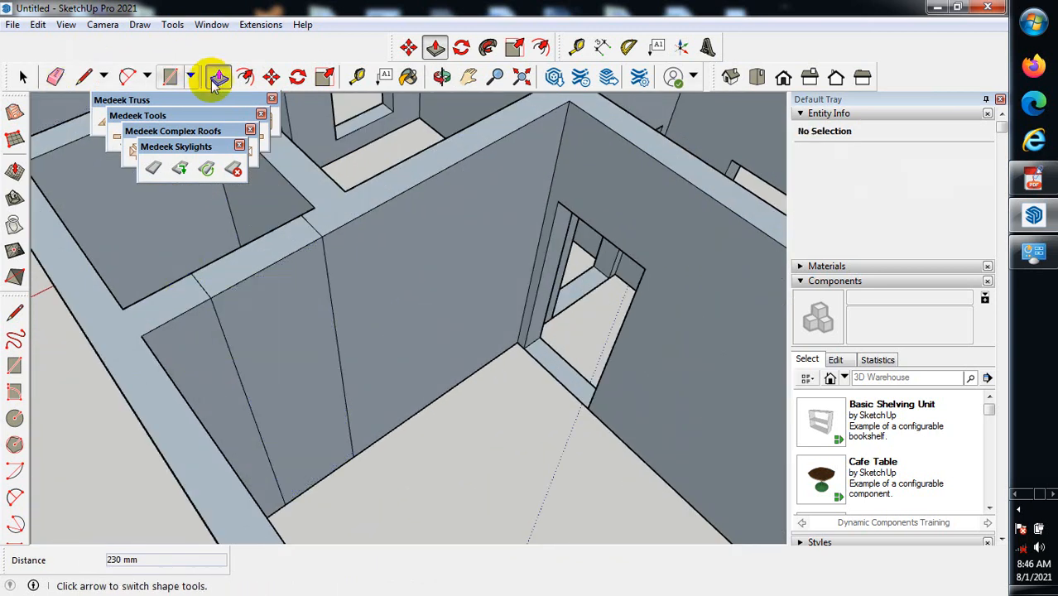
{"action": "left_click", "coordinate": [240, 146]}
{"action": "left_click", "coordinate": [250, 130]}
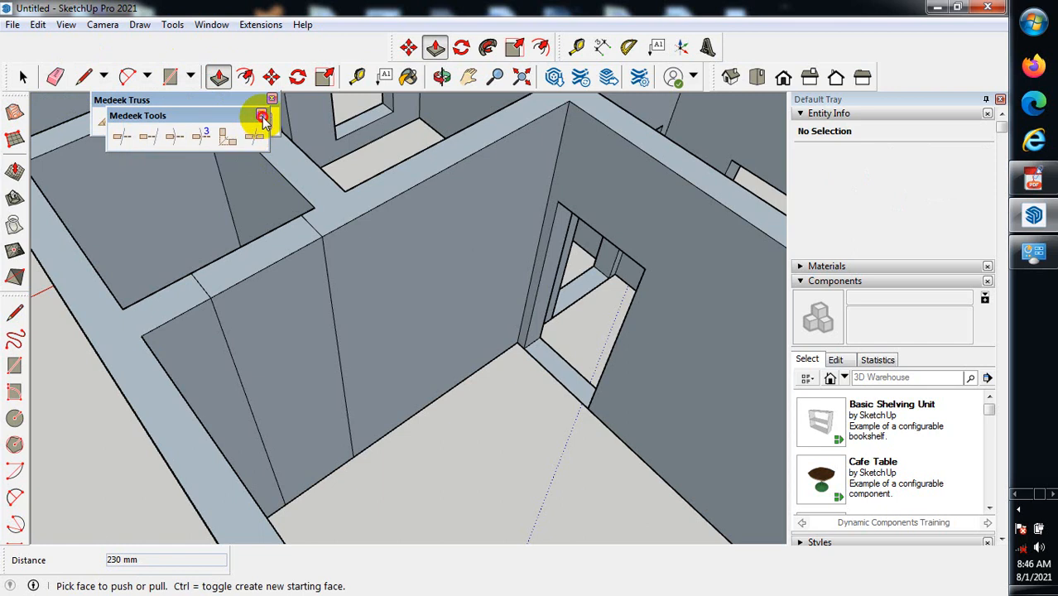
{"action": "left_click", "coordinate": [261, 114]}
{"action": "left_click", "coordinate": [272, 99]}
Copy the top edge of the 750 mm door panel between the bedroom and small room 900 mm down the wall.
{"action": "left_click", "coordinate": [271, 76]}
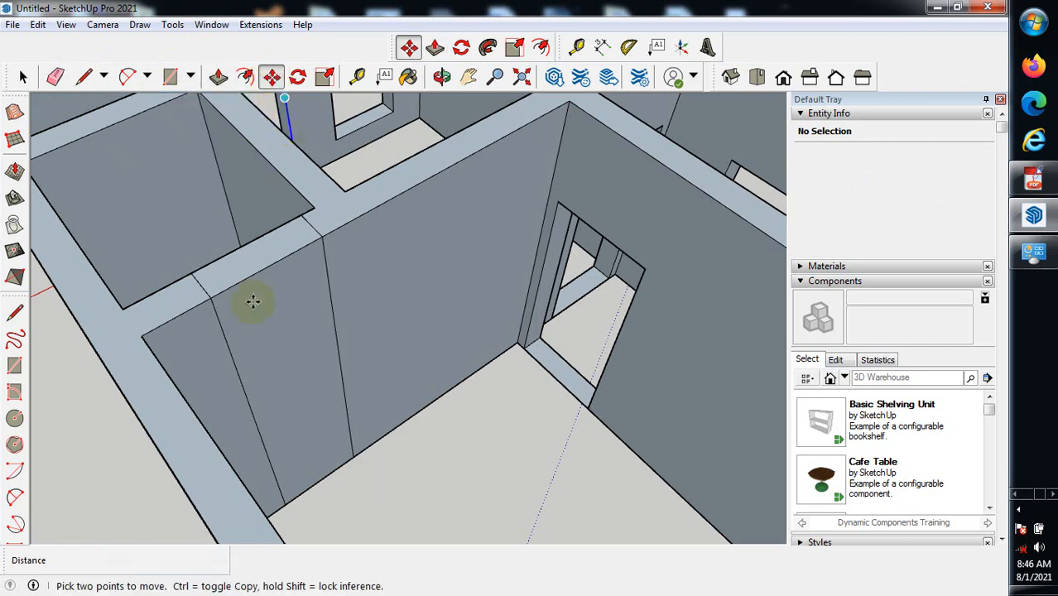
{"action": "left_click", "coordinate": [250, 279]}
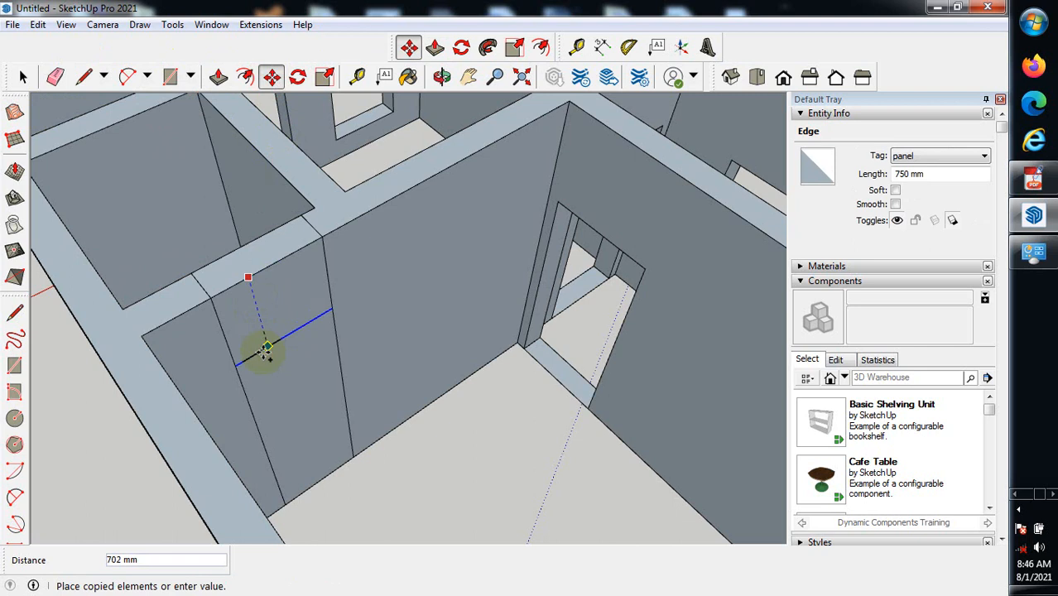
{"action": "left_click", "coordinate": [268, 366]}
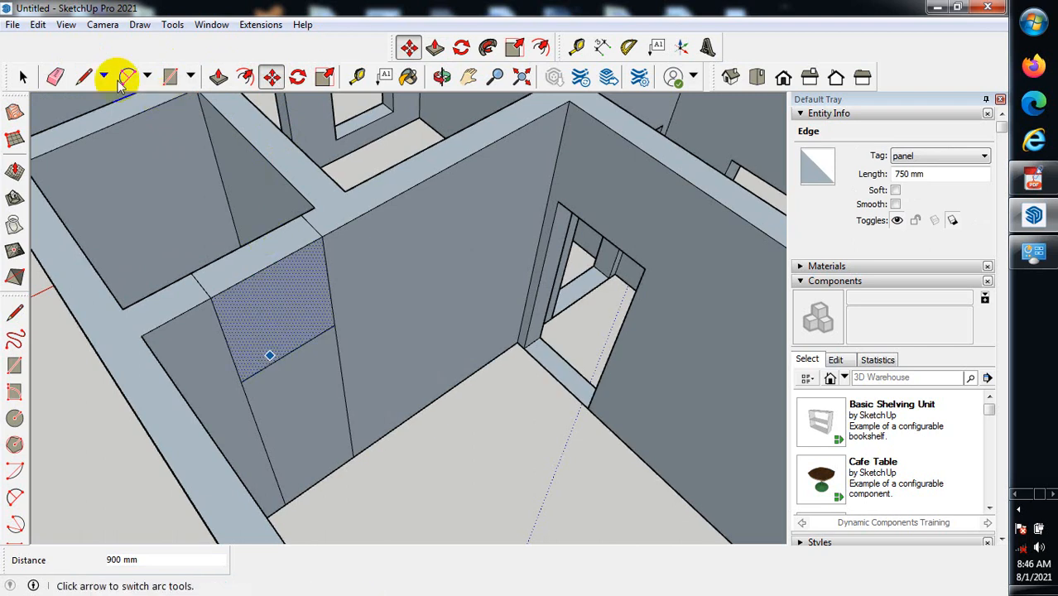
Erase the excess lines above that door outline on the wall top and bedroom face, and the leftover verticals inside the small room.
{"action": "left_click", "coordinate": [53, 77]}
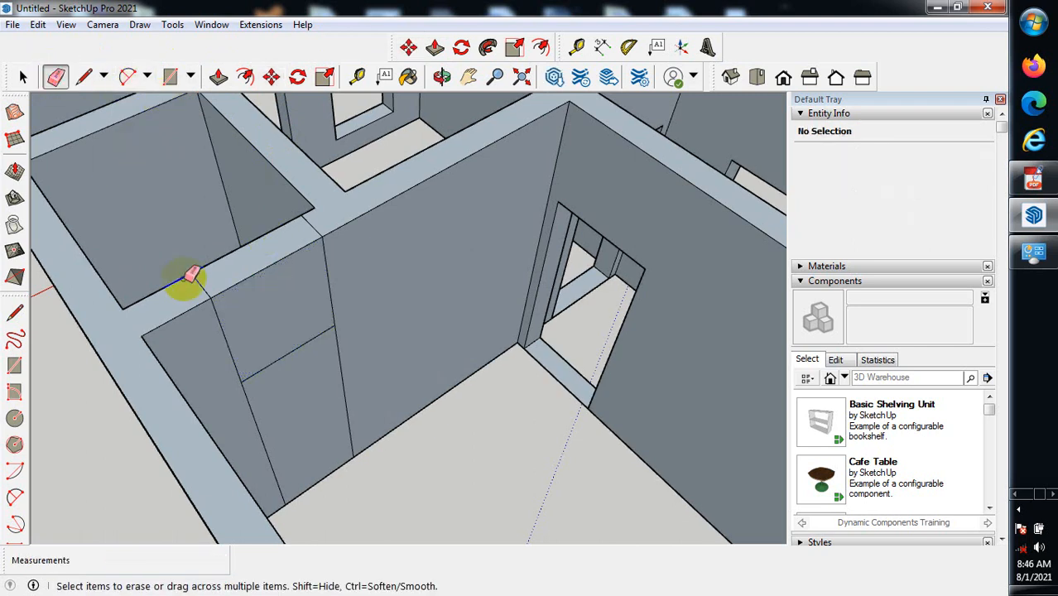
{"action": "mouse_move", "coordinate": [309, 225]}
{"action": "left_mouse_down"}
{"action": "mouse_move", "coordinate": [331, 236]}
{"action": "mouse_move", "coordinate": [241, 319]}
{"action": "left_mouse_up"}
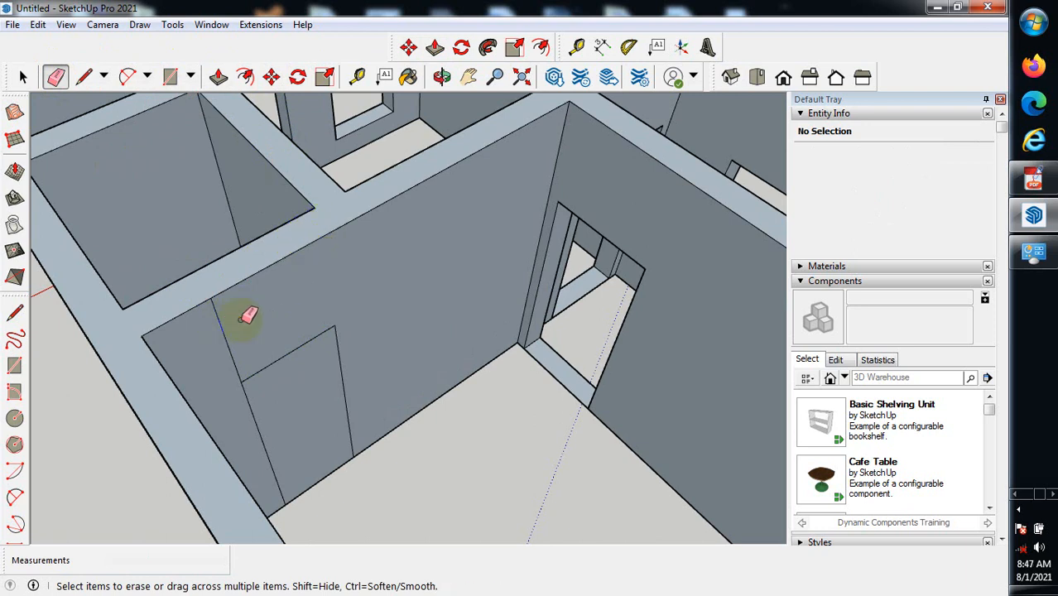
{"action": "mouse_move", "coordinate": [207, 331]}
{"action": "middle_mouse_down"}
{"action": "mouse_move", "coordinate": [468, 426]}
{"action": "mouse_move", "coordinate": [634, 253]}
{"action": "middle_mouse_up"}
{"action": "scroll", "coordinate": [623, 260], "scroll_direction": "up", "scroll_amount": 1}
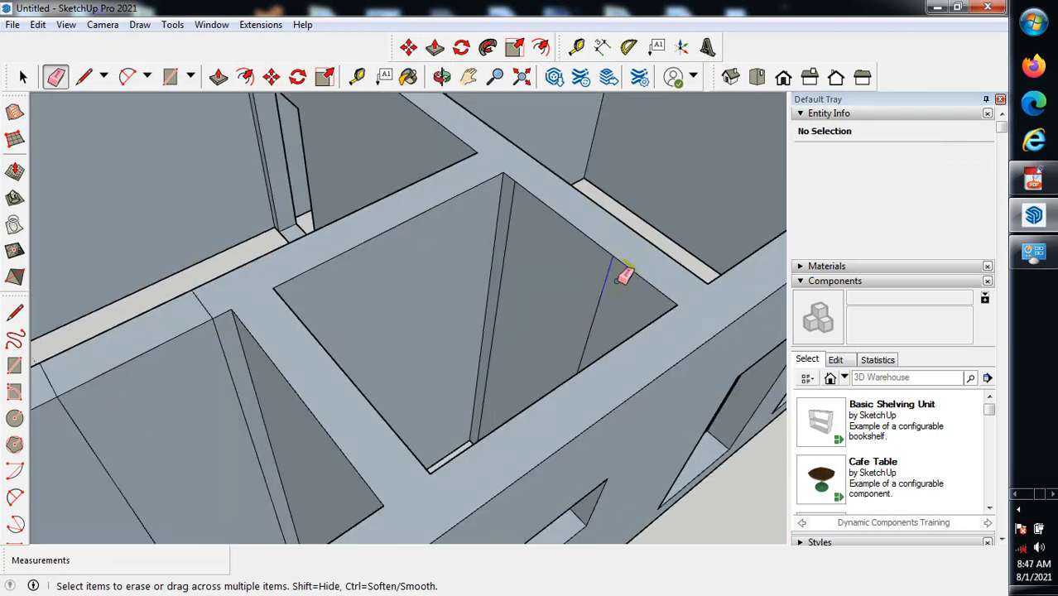
{"action": "left_click", "coordinate": [609, 262]}
{"action": "left_click", "coordinate": [511, 220]}
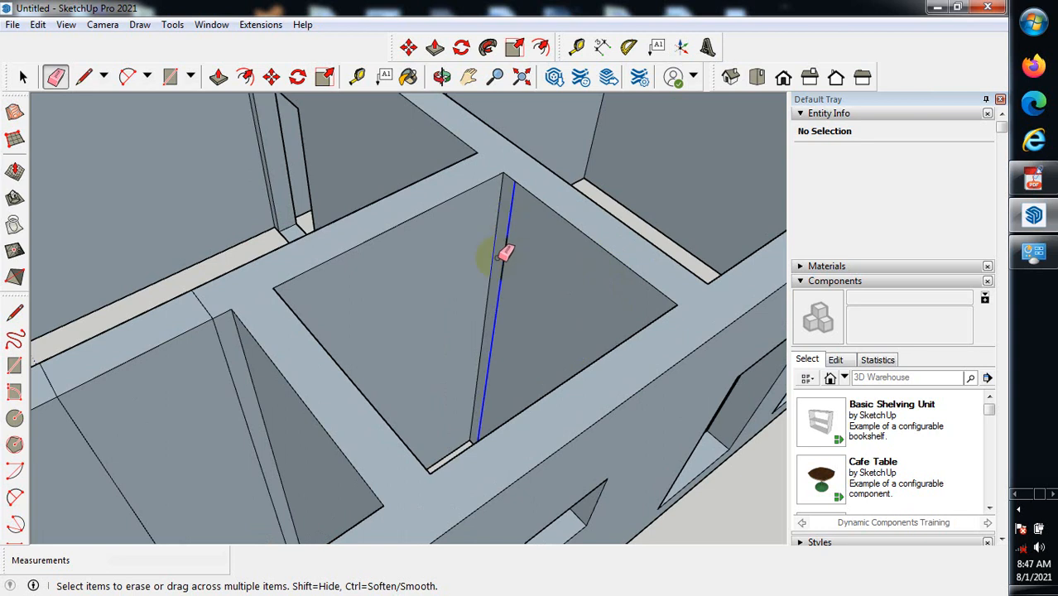
Copy the top edge of the corner small room's 750 mm door panel 900 mm down its inner wall face.
{"action": "scroll", "coordinate": [472, 291], "scroll_direction": "down", "scroll_amount": 3}
{"action": "middle_click_drag", "start_coordinate": [597, 259], "coordinate": [281, 439]}
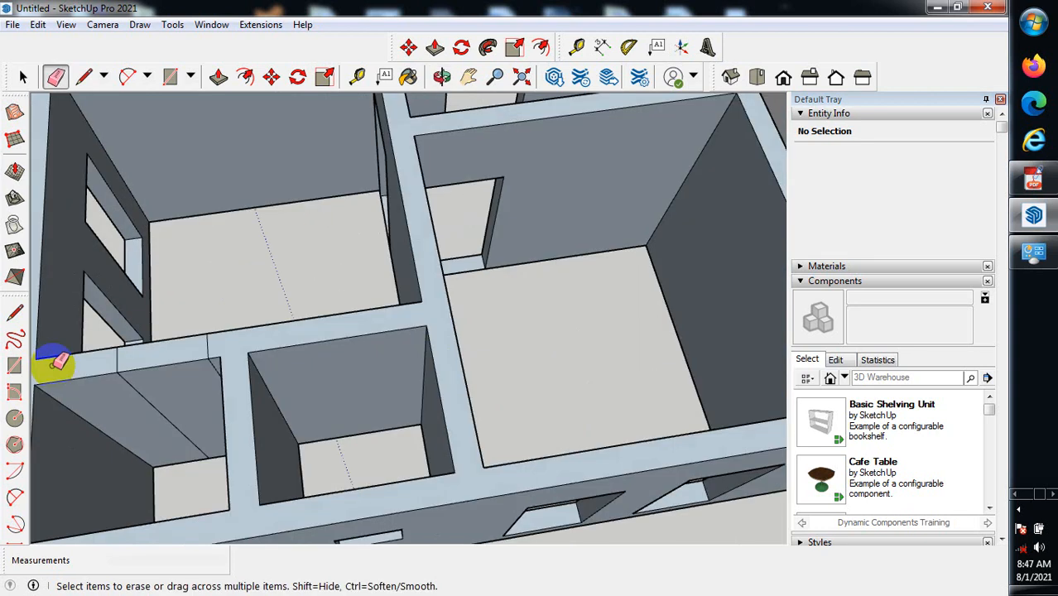
{"action": "scroll", "coordinate": [56, 362], "scroll_direction": "up", "scroll_amount": 1}
{"action": "mouse_move", "coordinate": [83, 437]}
{"action": "middle_mouse_down"}
{"action": "mouse_move", "coordinate": [315, 396]}
{"action": "mouse_move", "coordinate": [409, 461]}
{"action": "middle_mouse_up"}
{"action": "scroll", "coordinate": [298, 259], "scroll_direction": "up", "scroll_amount": 2}
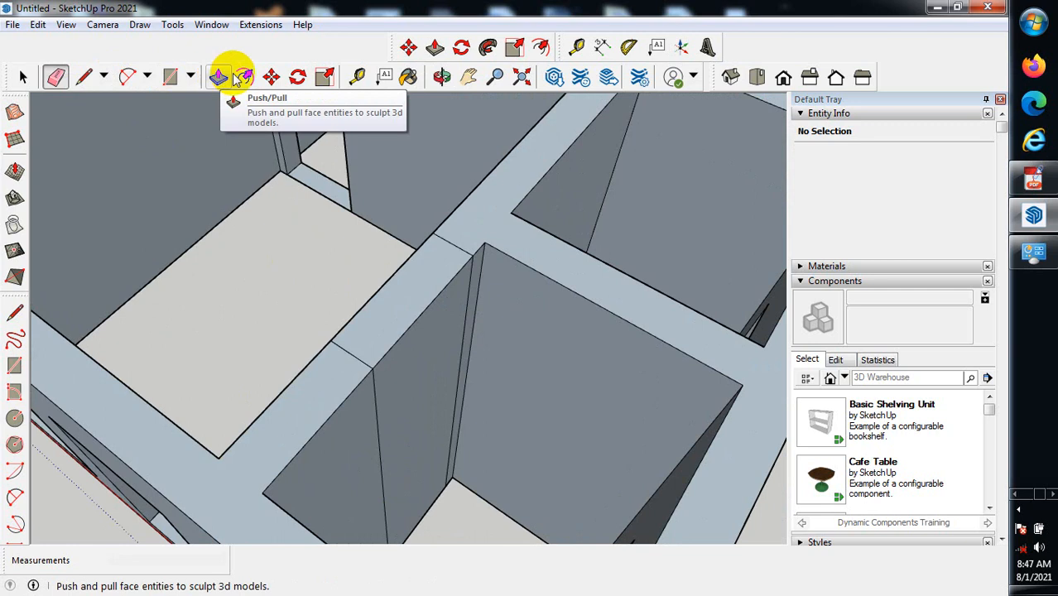
{"action": "left_click", "coordinate": [273, 74]}
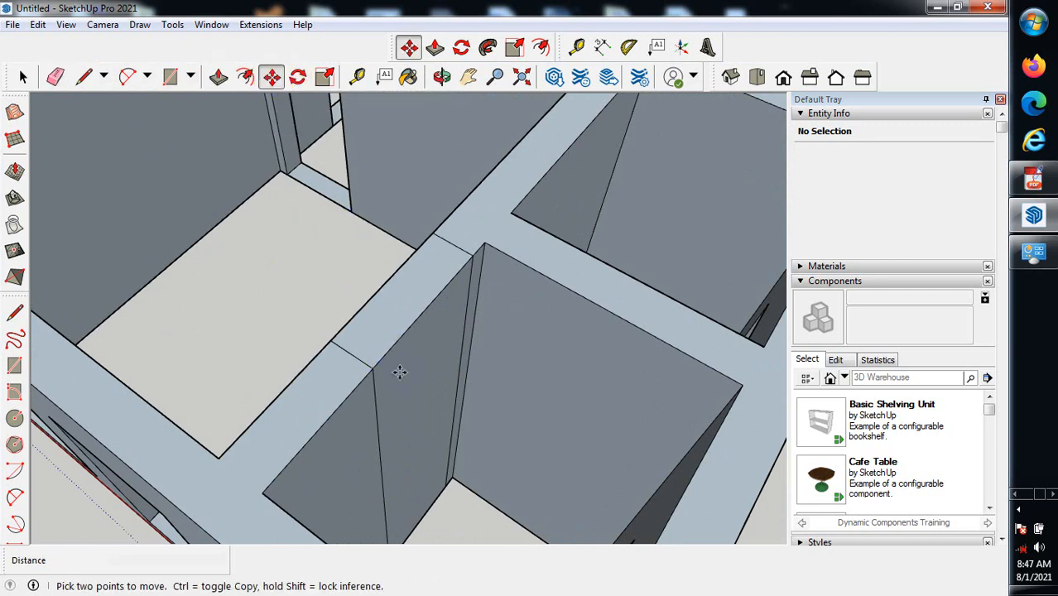
{"action": "left_click", "coordinate": [391, 341]}
{"action": "scroll", "coordinate": [454, 402], "scroll_direction": "up", "scroll_amount": 3}
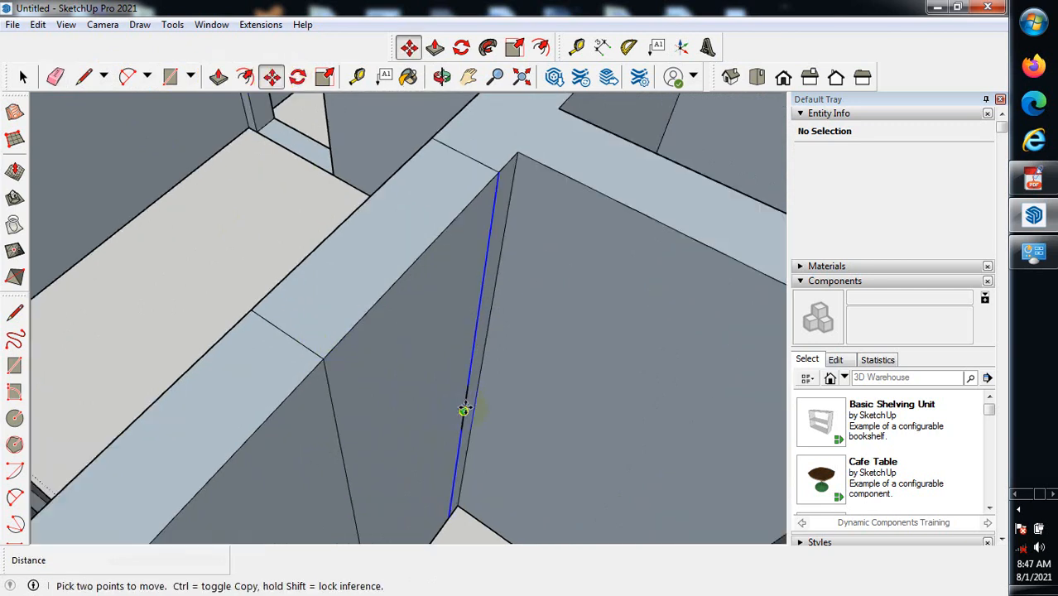
{"action": "left_click", "coordinate": [398, 282]}
{"action": "key", "text": "ctrl"}
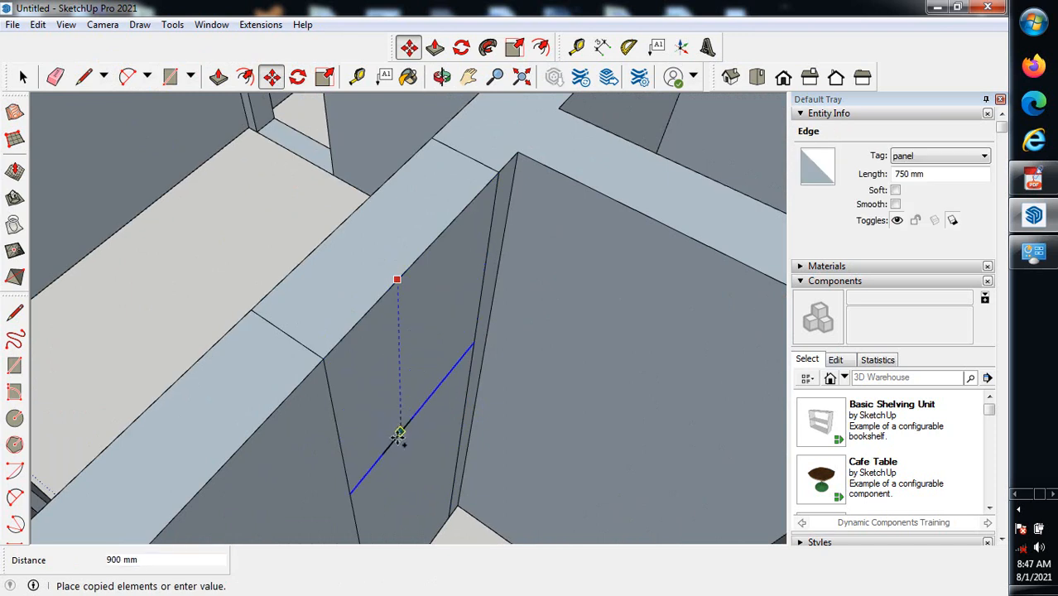
{"action": "left_click", "coordinate": [402, 372]}
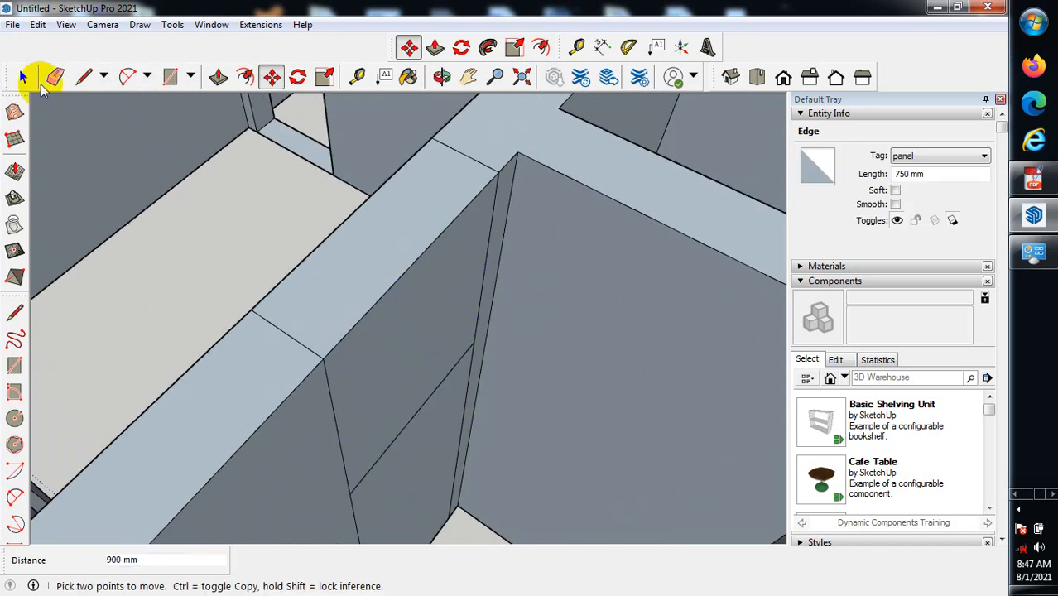
Erase the excess lines around the corner small room's door outline on the wall top, inner face and reverse face.
{"action": "left_click", "coordinate": [54, 77]}
{"action": "left_click_drag", "start_coordinate": [288, 334], "coordinate": [469, 154]}
{"action": "left_click", "coordinate": [466, 156]}
{"action": "left_click_drag", "start_coordinate": [495, 198], "coordinate": [439, 323]}
{"action": "left_click", "coordinate": [328, 412]}
{"action": "left_click_drag", "start_coordinate": [336, 408], "coordinate": [409, 331]}
{"action": "mouse_move", "coordinate": [409, 331]}
{"action": "middle_mouse_down"}
{"action": "mouse_move", "coordinate": [456, 402]}
{"action": "mouse_move", "coordinate": [529, 385]}
{"action": "mouse_move", "coordinate": [553, 299]}
{"action": "middle_mouse_up"}
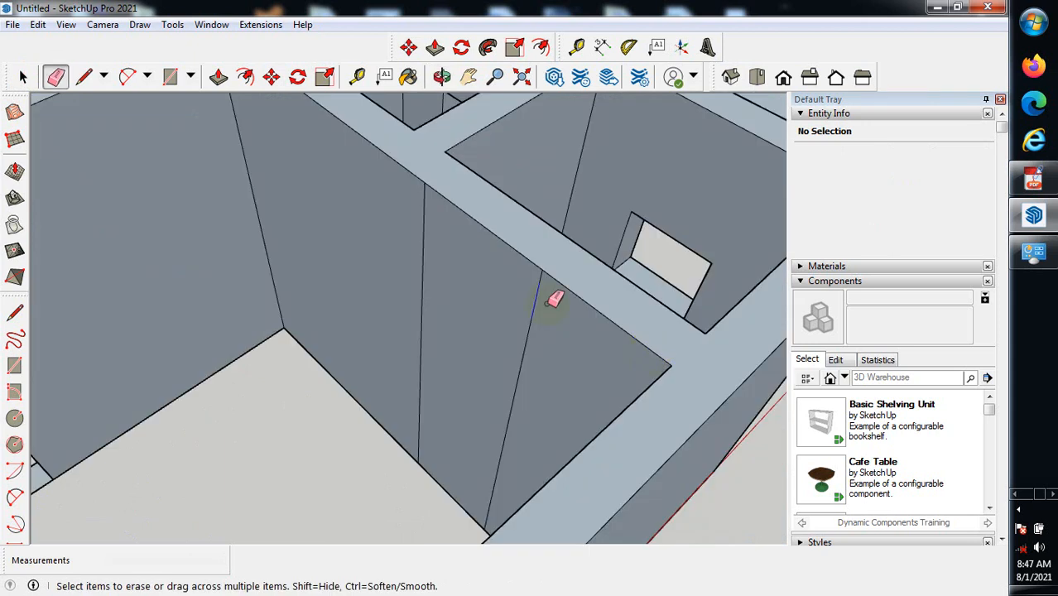
{"action": "left_click_drag", "start_coordinate": [534, 286], "coordinate": [446, 270]}
{"action": "left_click_drag", "start_coordinate": [432, 234], "coordinate": [434, 252]}
{"action": "mouse_move", "coordinate": [435, 253]}
{"action": "middle_mouse_down"}
{"action": "mouse_move", "coordinate": [537, 300]}
{"action": "mouse_move", "coordinate": [345, 366]}
{"action": "mouse_move", "coordinate": [364, 325]}
{"action": "middle_mouse_up"}
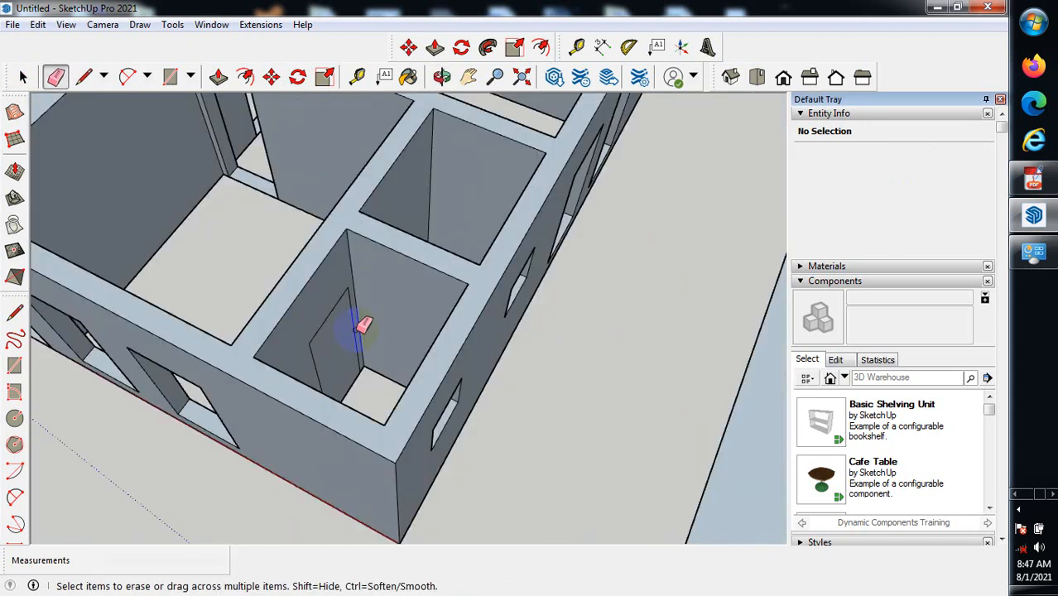
Push/Pull the corner small room's door outline 230 mm to cut the opening through the wall.
{"action": "scroll", "coordinate": [365, 324], "scroll_direction": "up", "scroll_amount": 3}
{"action": "left_click", "coordinate": [218, 76]}
{"action": "left_click", "coordinate": [219, 75]}
{"action": "scroll", "coordinate": [367, 392], "scroll_direction": "up", "scroll_amount": 5}
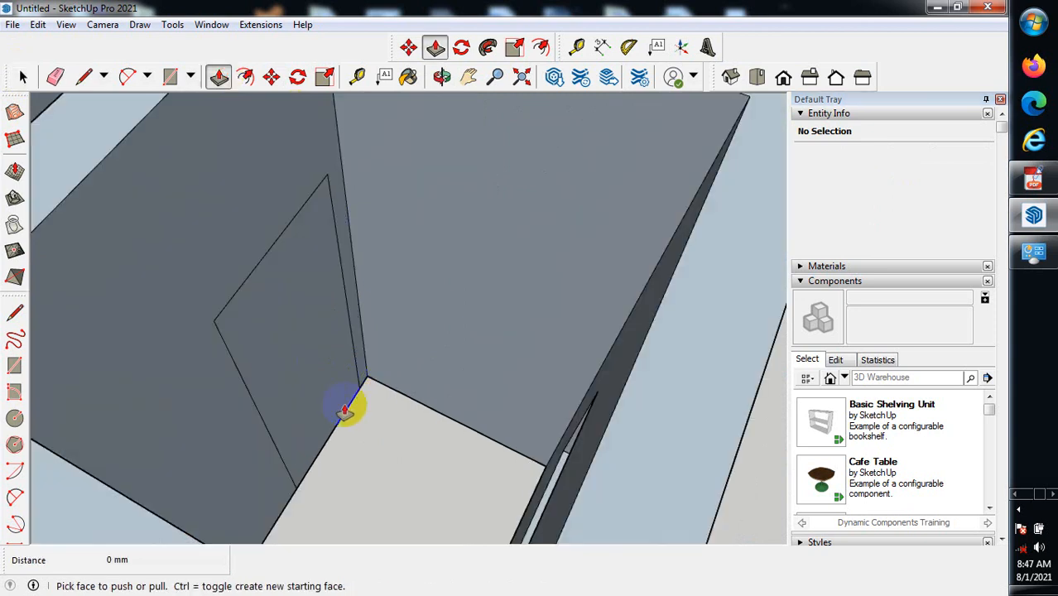
{"action": "left_click", "coordinate": [319, 382]}
{"action": "left_click", "coordinate": [277, 314]}
{"action": "scroll", "coordinate": [267, 404], "scroll_direction": "down", "scroll_amount": 6}
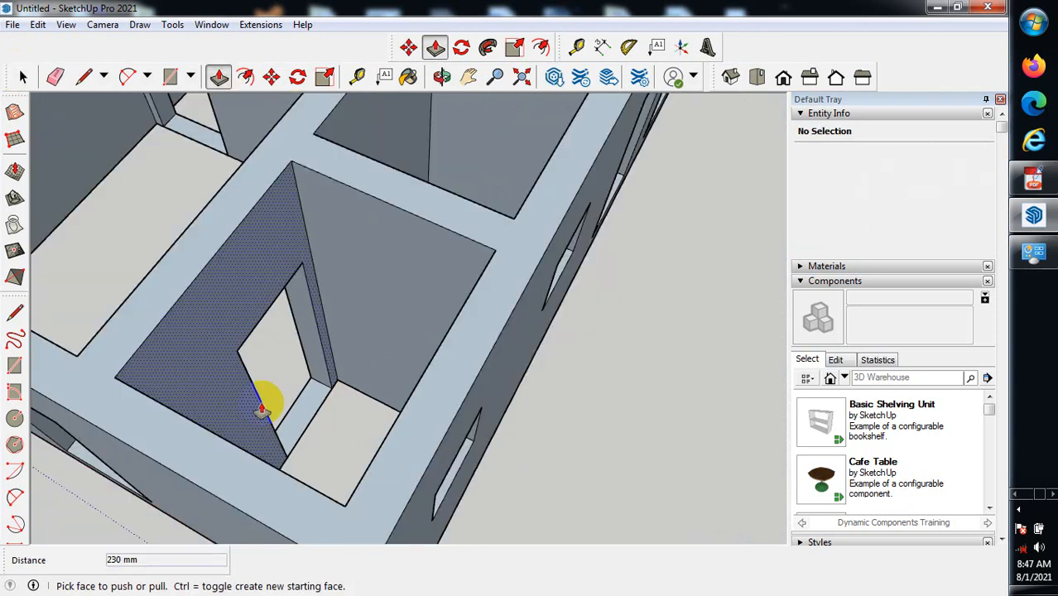
{"action": "middle_click_drag", "start_coordinate": [525, 269], "coordinate": [177, 187]}
{"action": "scroll", "coordinate": [631, 354], "scroll_direction": "up", "scroll_amount": 1}
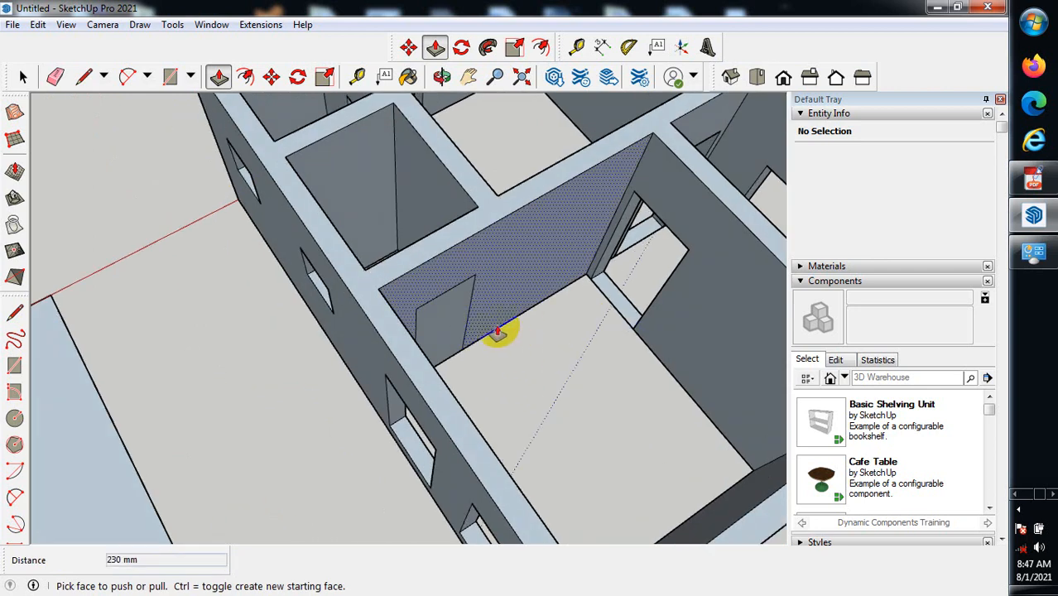
{"action": "scroll", "coordinate": [445, 320], "scroll_direction": "up", "scroll_amount": 4}
{"action": "left_click_drag", "start_coordinate": [378, 281], "coordinate": [340, 226]}
{"action": "middle_click_drag", "start_coordinate": [425, 277], "coordinate": [436, 317]}
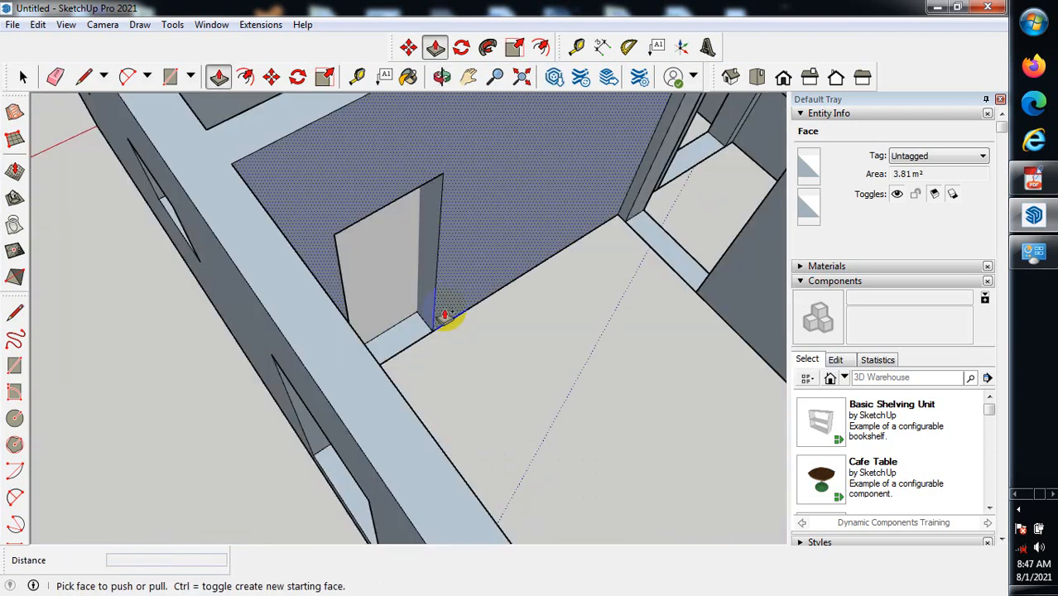
{"action": "key", "text": "ctrl+z"}
Push/Pull the small room's door outline in the bedroom wall 230 mm to cut the opening through.
{"action": "scroll", "coordinate": [460, 317], "scroll_direction": "up", "scroll_amount": 2}
{"action": "left_click_drag", "start_coordinate": [385, 316], "coordinate": [354, 248]}
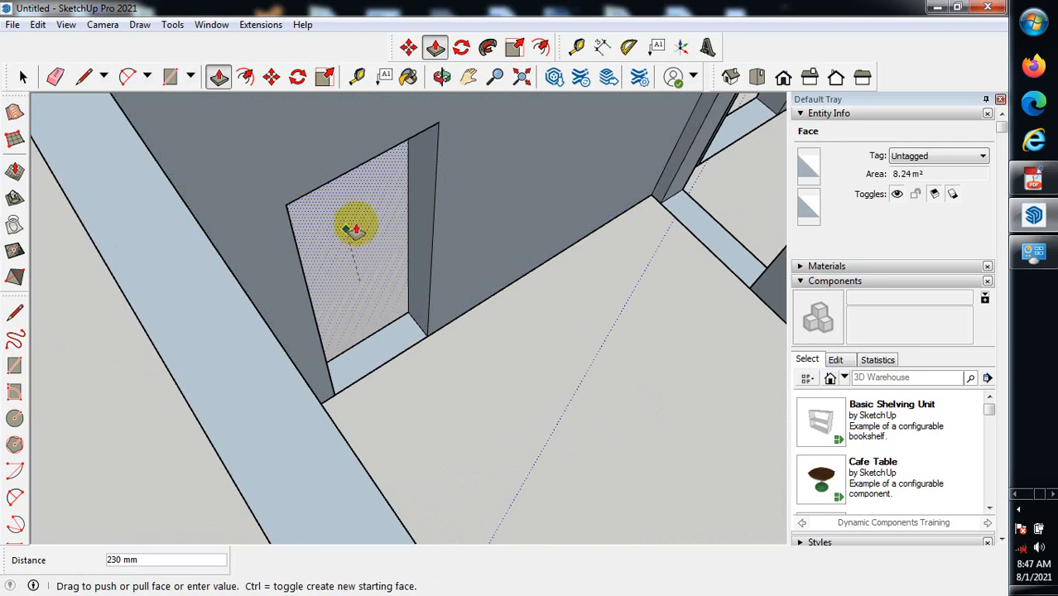
{"action": "left_click", "coordinate": [344, 234]}
{"action": "scroll", "coordinate": [420, 346], "scroll_direction": "down", "scroll_amount": 5}
{"action": "scroll", "coordinate": [420, 346], "scroll_direction": "down", "scroll_amount": 3}
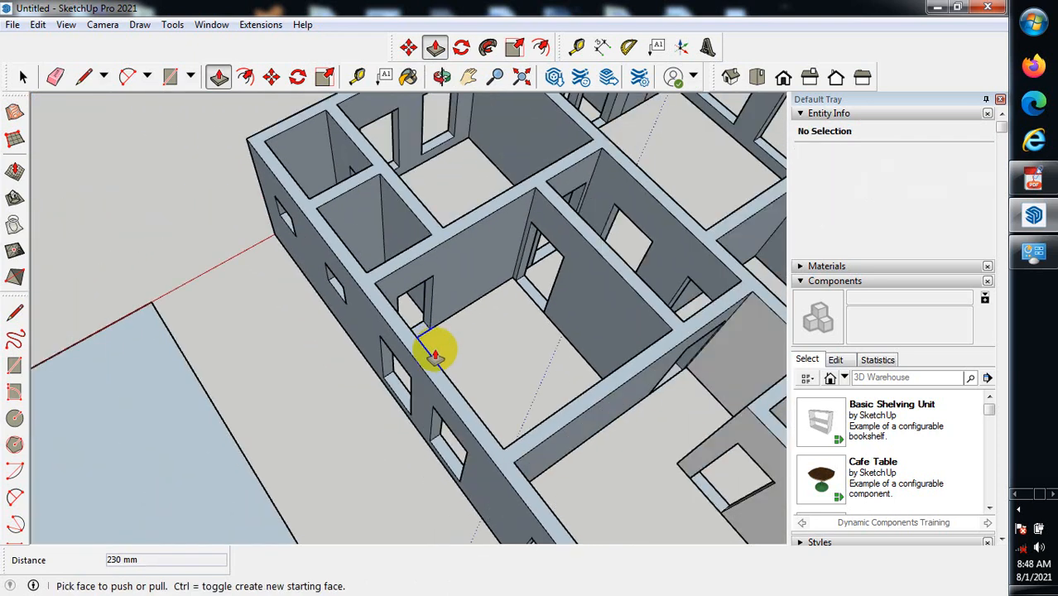
{"action": "scroll", "coordinate": [397, 241], "scroll_direction": "up", "scroll_amount": 2}
{"action": "scroll", "coordinate": [418, 300], "scroll_direction": "down", "scroll_amount": 3}
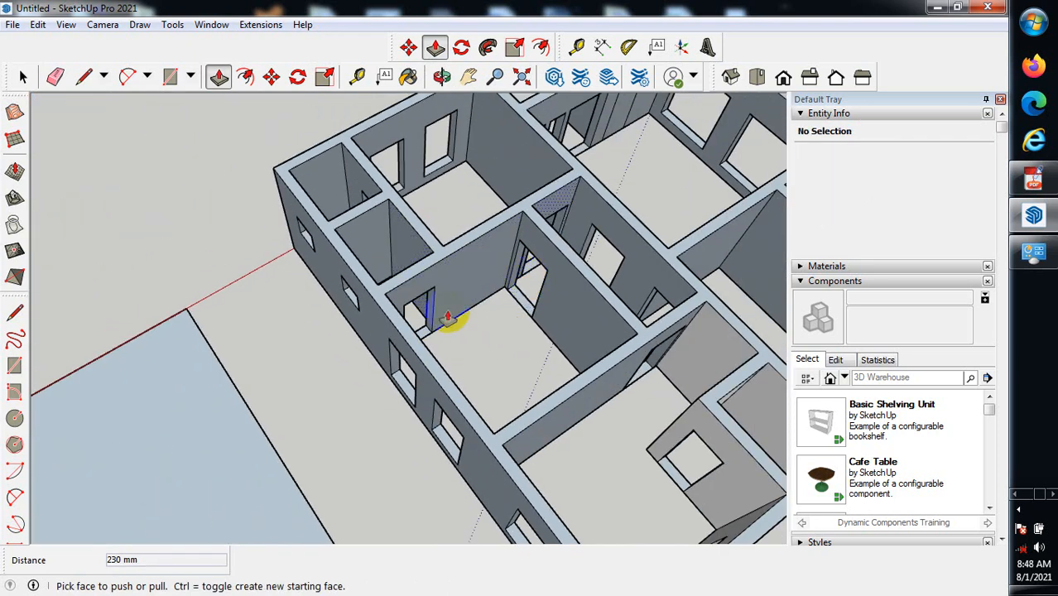
{"action": "scroll", "coordinate": [476, 281], "scroll_direction": "down", "scroll_amount": 3}
{"action": "scroll", "coordinate": [407, 319], "scroll_direction": "down", "scroll_amount": 3}
Copy the top edge of the 750 mm door panel beside the porch small room 900 mm down the large room's wall face.
{"action": "scroll", "coordinate": [611, 116], "scroll_direction": "up", "scroll_amount": 8}
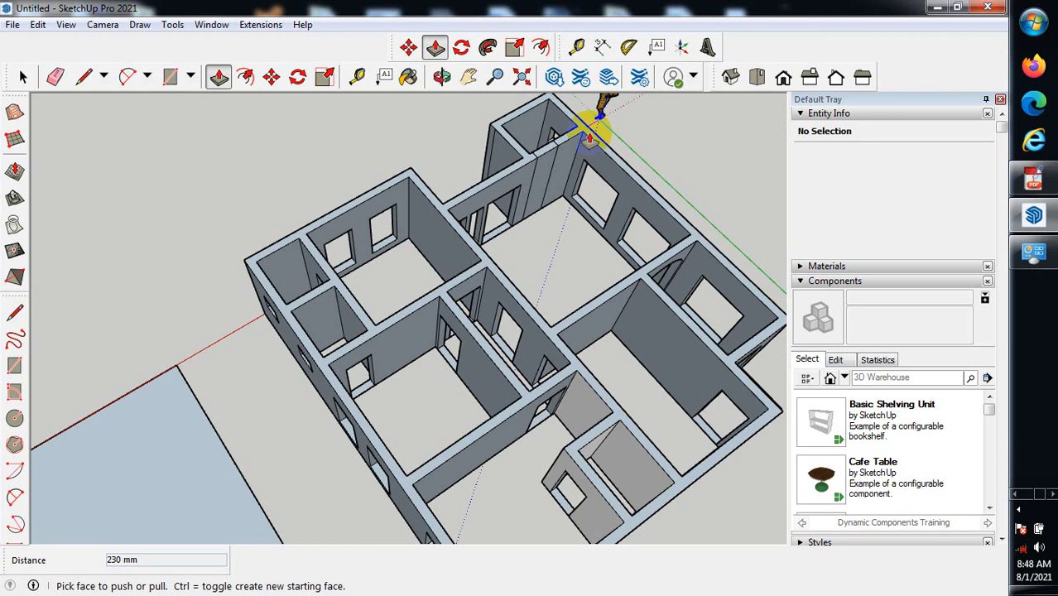
{"action": "scroll", "coordinate": [465, 243], "scroll_direction": "up", "scroll_amount": 1}
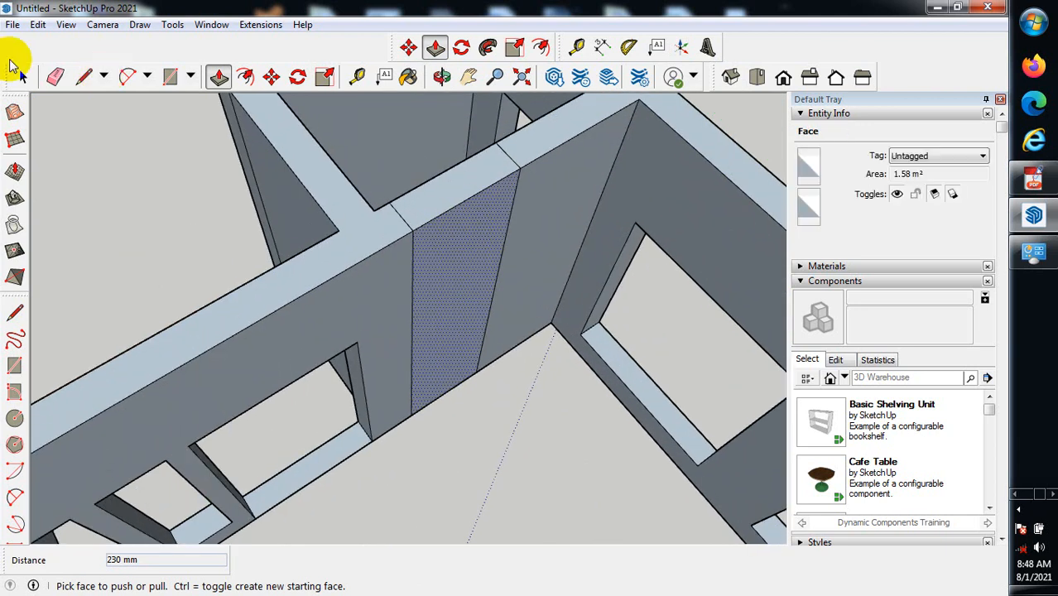
{"action": "left_click", "coordinate": [271, 77]}
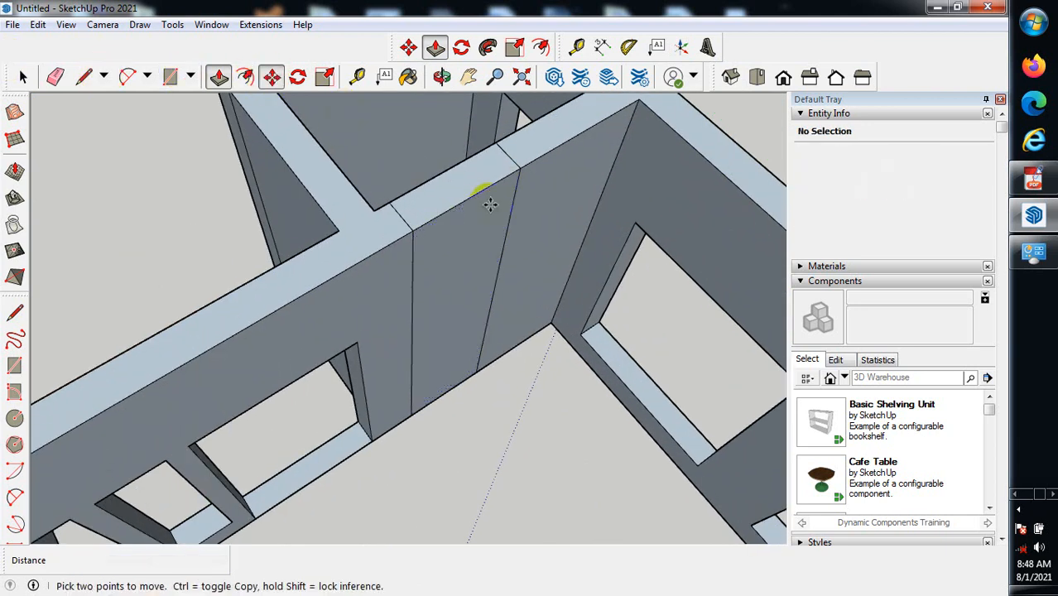
{"action": "scroll", "coordinate": [443, 207], "scroll_direction": "up", "scroll_amount": 2}
{"action": "key", "text": "ctrl"}
{"action": "left_click", "coordinate": [446, 207]}
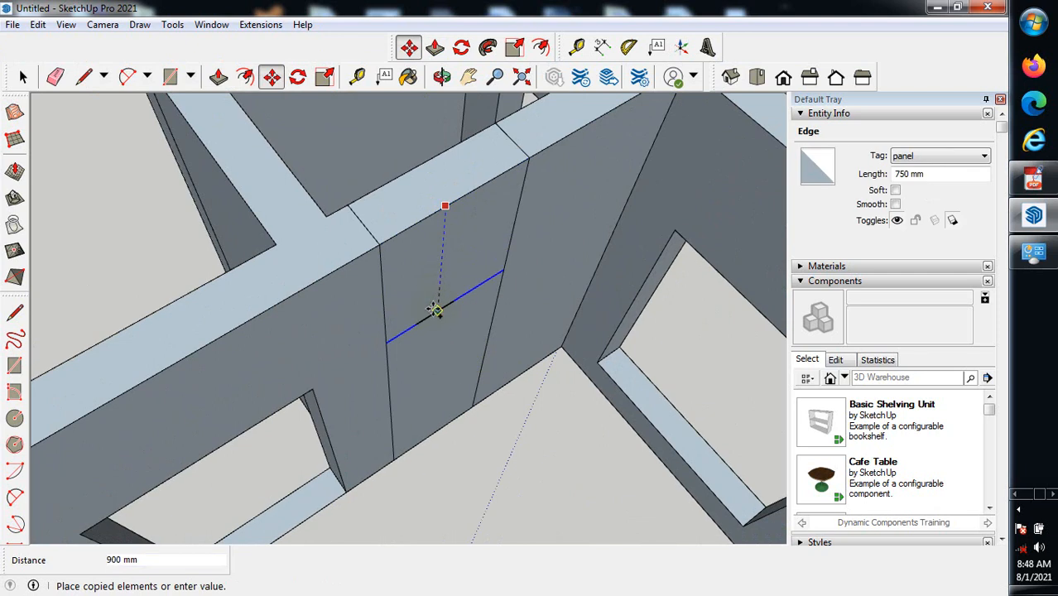
{"action": "left_click", "coordinate": [435, 311]}
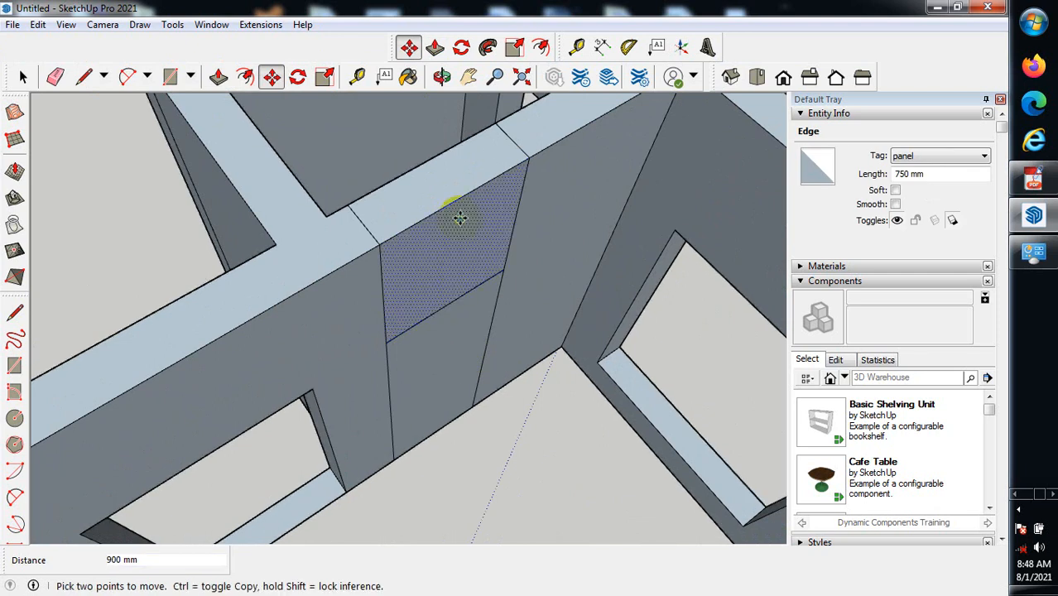
Erase the excess lines above that door outline on the wall top and the large room's face.
{"action": "left_click", "coordinate": [54, 76]}
{"action": "left_click", "coordinate": [56, 80]}
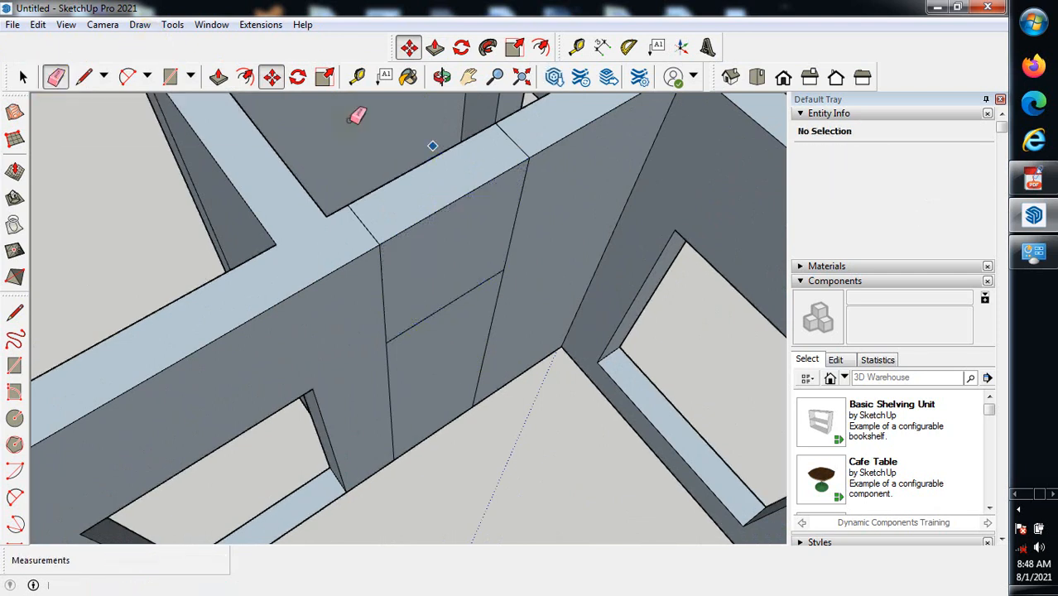
{"action": "mouse_move", "coordinate": [356, 212]}
{"action": "left_mouse_down"}
{"action": "mouse_move", "coordinate": [356, 221]}
{"action": "mouse_move", "coordinate": [517, 135]}
{"action": "mouse_move", "coordinate": [535, 170]}
{"action": "mouse_move", "coordinate": [416, 267]}
{"action": "left_mouse_up"}
{"action": "middle_click_drag", "start_coordinate": [466, 316], "coordinate": [429, 304]}
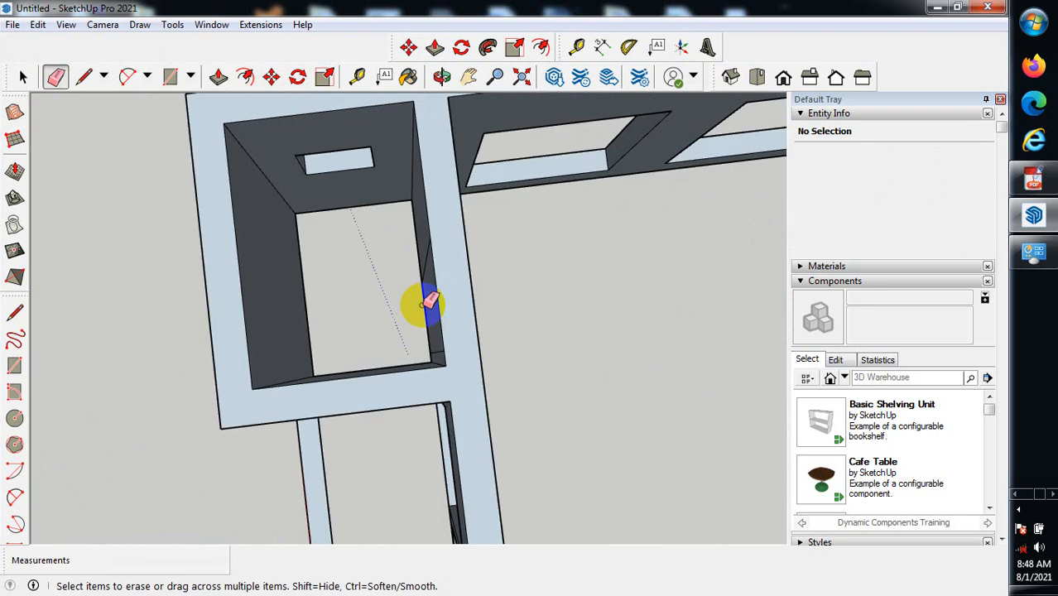
Erase the leftover lines on the reverse wall face inside the small room beside the porch.
{"action": "scroll", "coordinate": [428, 303], "scroll_direction": "up", "scroll_amount": 1}
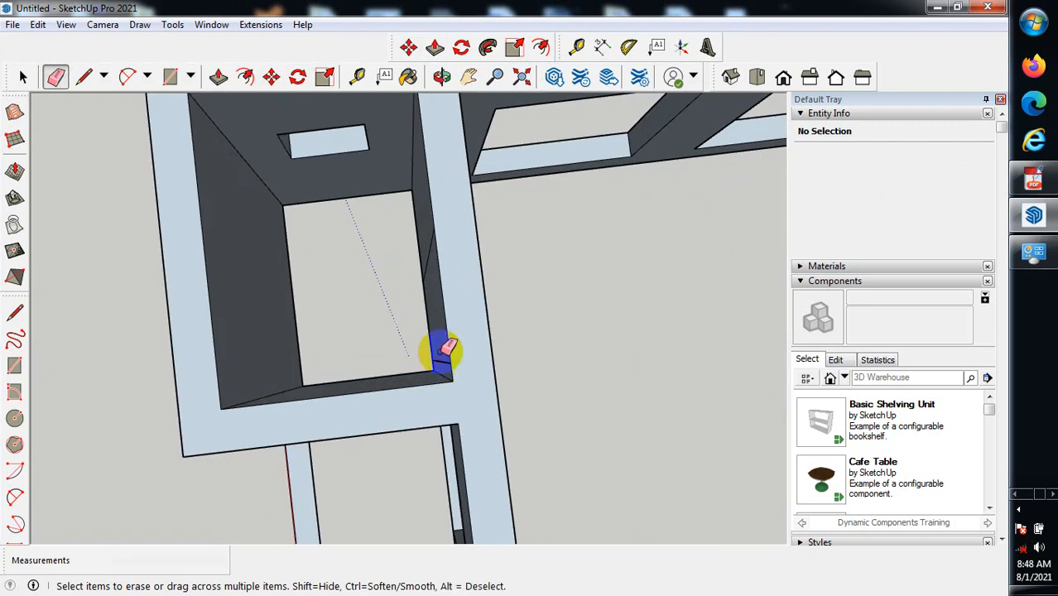
{"action": "left_click_drag", "start_coordinate": [445, 347], "coordinate": [434, 240]}
{"action": "left_click", "coordinate": [429, 245]}
{"action": "scroll", "coordinate": [397, 191], "scroll_direction": "down", "scroll_amount": 3}
{"action": "middle_click_drag", "start_coordinate": [341, 359], "coordinate": [321, 186]}
{"action": "scroll", "coordinate": [331, 323], "scroll_direction": "up", "scroll_amount": 1}
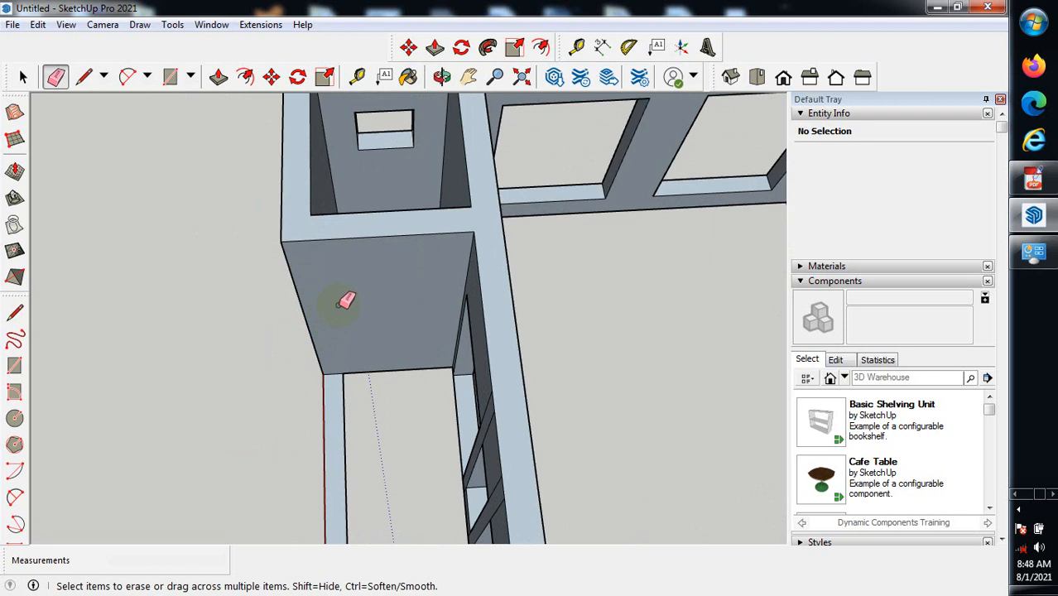
{"action": "scroll", "coordinate": [266, 276], "scroll_direction": "down", "scroll_amount": 3}
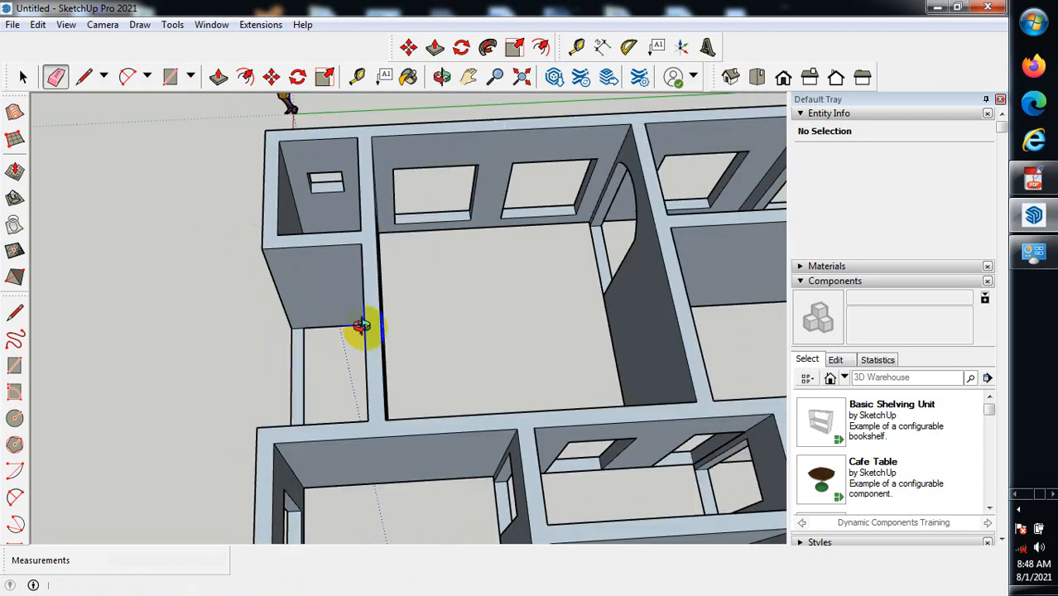
{"action": "middle_click_drag", "start_coordinate": [361, 326], "coordinate": [160, 265]}
{"action": "scroll", "coordinate": [497, 323], "scroll_direction": "up", "scroll_amount": 2}
{"action": "scroll", "coordinate": [488, 182], "scroll_direction": "up", "scroll_amount": 3}
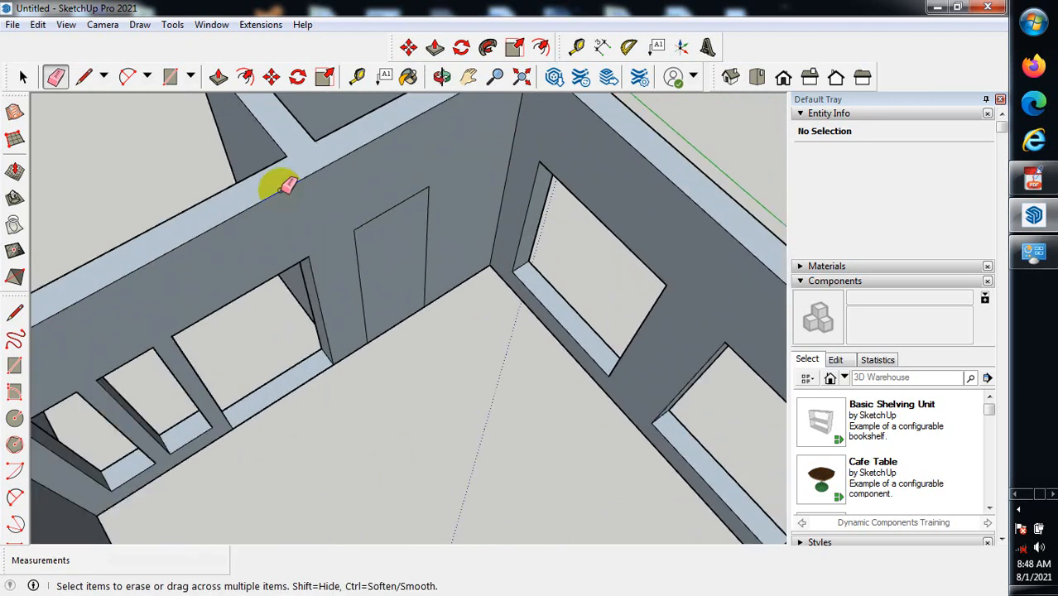
{"action": "scroll", "coordinate": [347, 174], "scroll_direction": "up", "scroll_amount": 1}
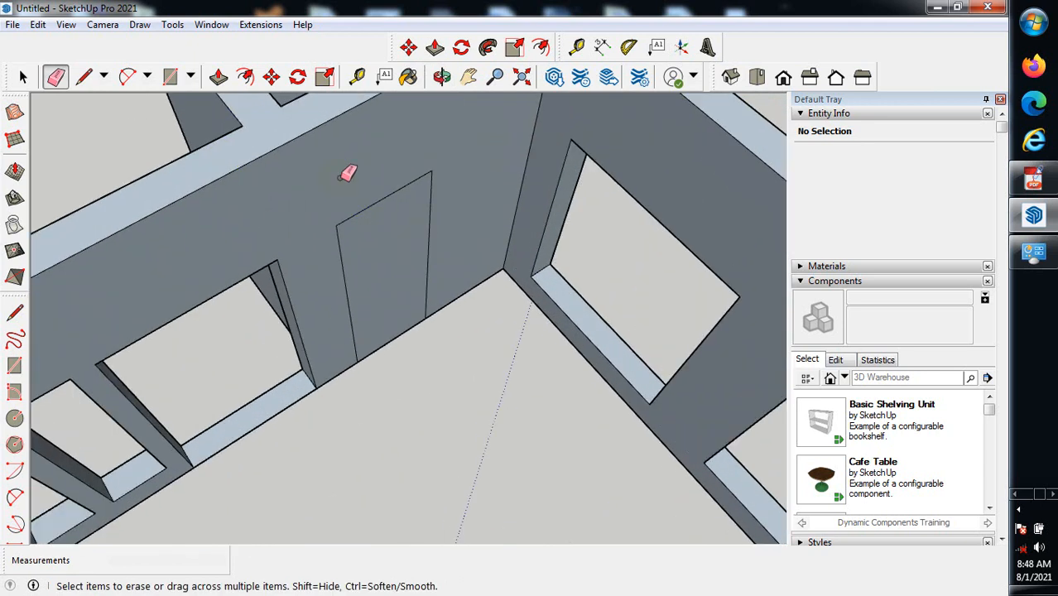
Push/Pull the 750 mm door outline in the large room's wall 230 mm to cut the opening into the small room.
{"action": "left_click", "coordinate": [215, 75]}
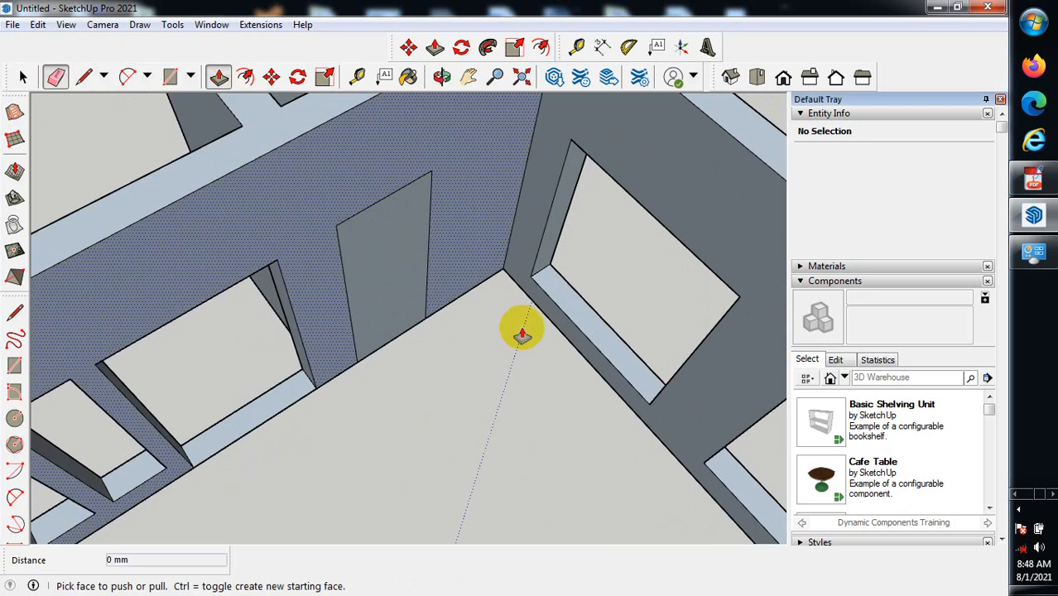
{"action": "scroll", "coordinate": [497, 323], "scroll_direction": "up", "scroll_amount": 1}
{"action": "double_click", "coordinate": [394, 285]}
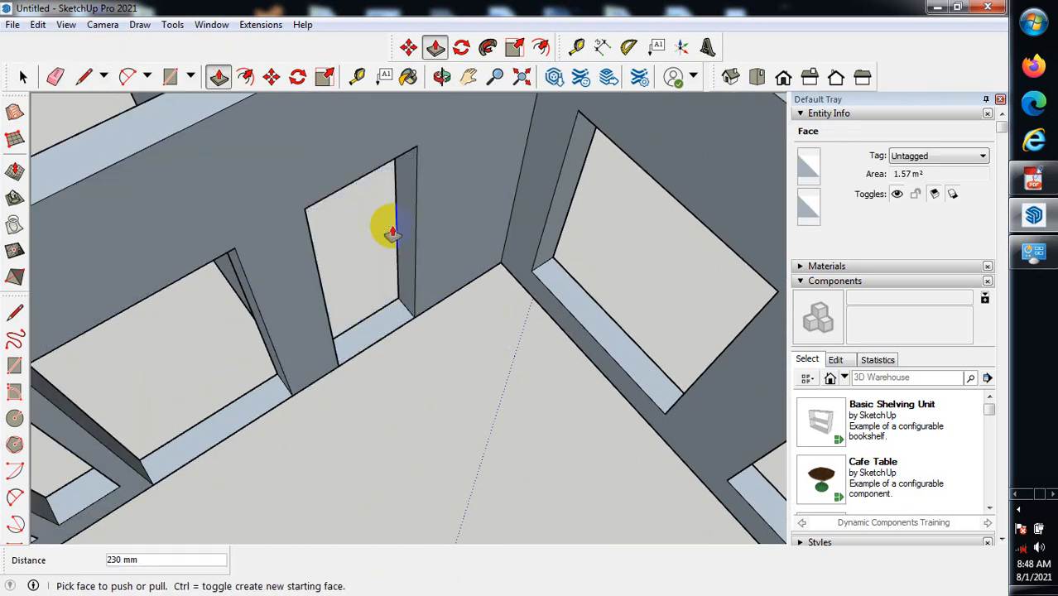
{"action": "scroll", "coordinate": [418, 273], "scroll_direction": "down", "scroll_amount": 4}
{"action": "scroll", "coordinate": [391, 225], "scroll_direction": "down", "scroll_amount": 3}
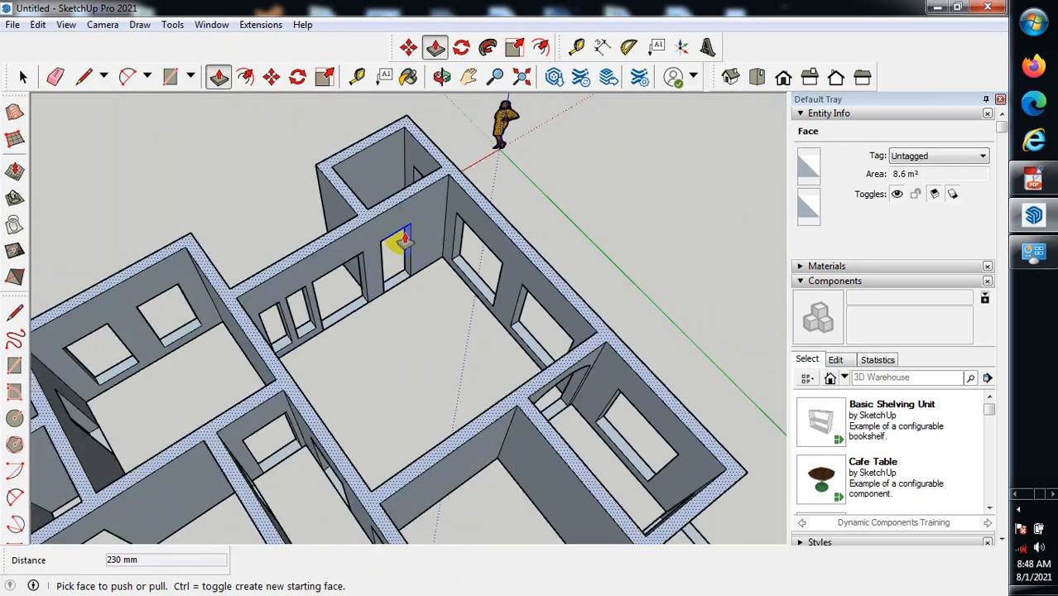
Inspect the door and window openings around the house and the two narrow wall strips beside the main entrance.
{"action": "scroll", "coordinate": [344, 338], "scroll_direction": "up", "scroll_amount": 2}
{"action": "scroll", "coordinate": [521, 107], "scroll_direction": "down", "scroll_amount": 2}
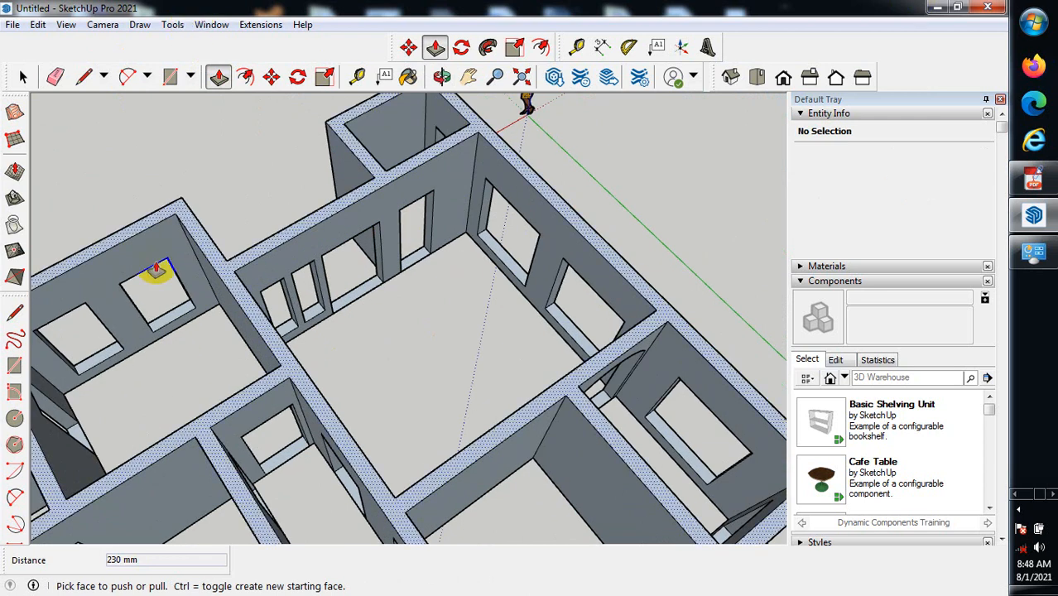
{"action": "scroll", "coordinate": [282, 368], "scroll_direction": "up", "scroll_amount": 2}
{"action": "middle_click_drag", "start_coordinate": [281, 368], "coordinate": [360, 345]}
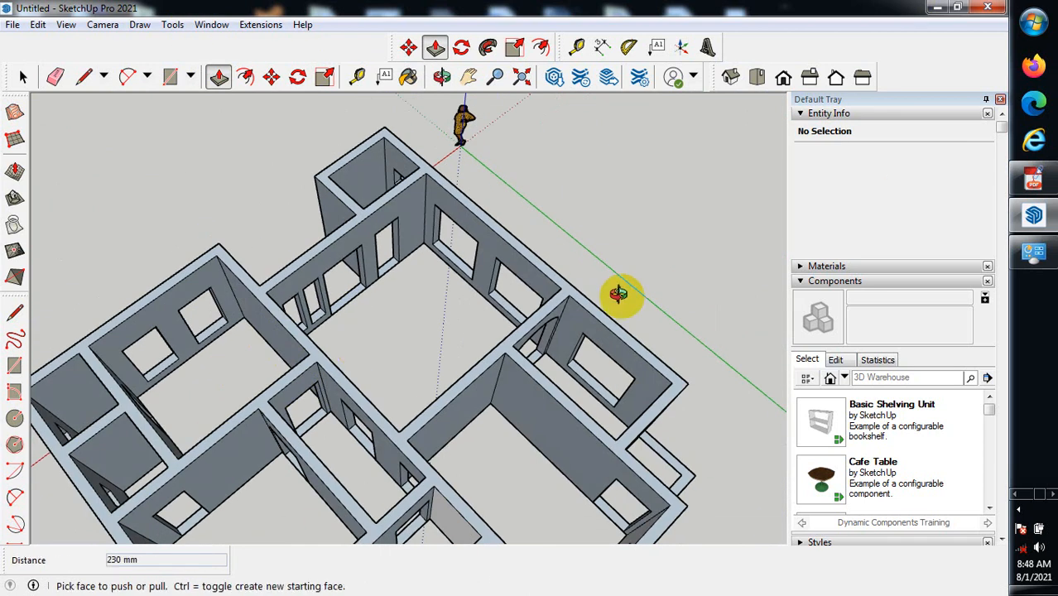
{"action": "middle_click_drag", "start_coordinate": [616, 294], "coordinate": [491, 283]}
{"action": "scroll", "coordinate": [201, 394], "scroll_direction": "down", "scroll_amount": 2}
{"action": "middle_click_drag", "start_coordinate": [319, 390], "coordinate": [608, 327]}
{"action": "scroll", "coordinate": [608, 327], "scroll_direction": "down", "scroll_amount": 1}
{"action": "scroll", "coordinate": [323, 505], "scroll_direction": "up", "scroll_amount": 1}
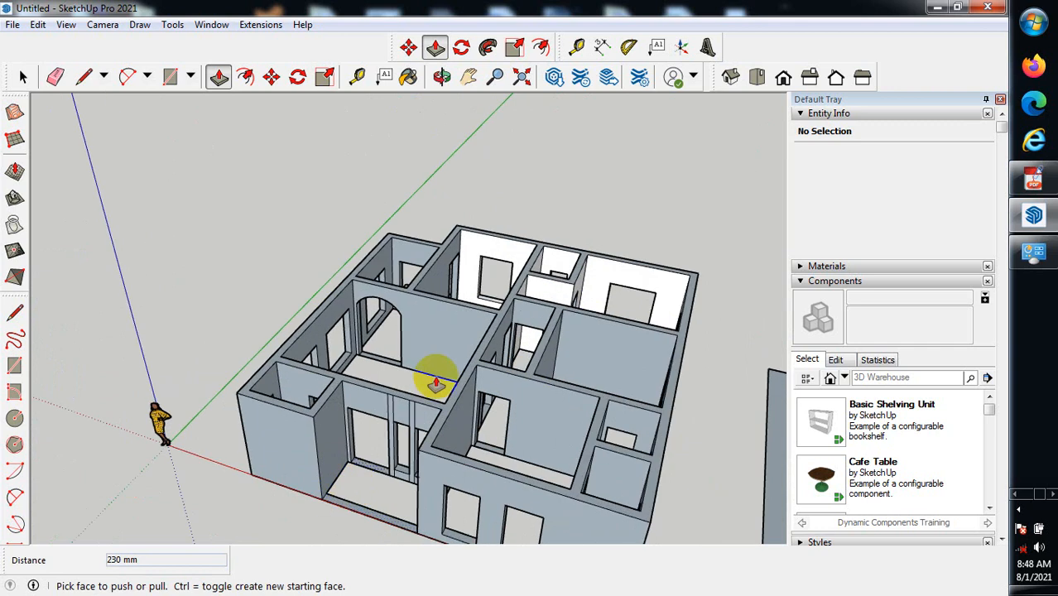
{"action": "scroll", "coordinate": [437, 383], "scroll_direction": "down", "scroll_amount": 1}
{"action": "scroll", "coordinate": [354, 495], "scroll_direction": "down", "scroll_amount": 2}
{"action": "middle_click_drag", "start_coordinate": [354, 496], "coordinate": [550, 390]}
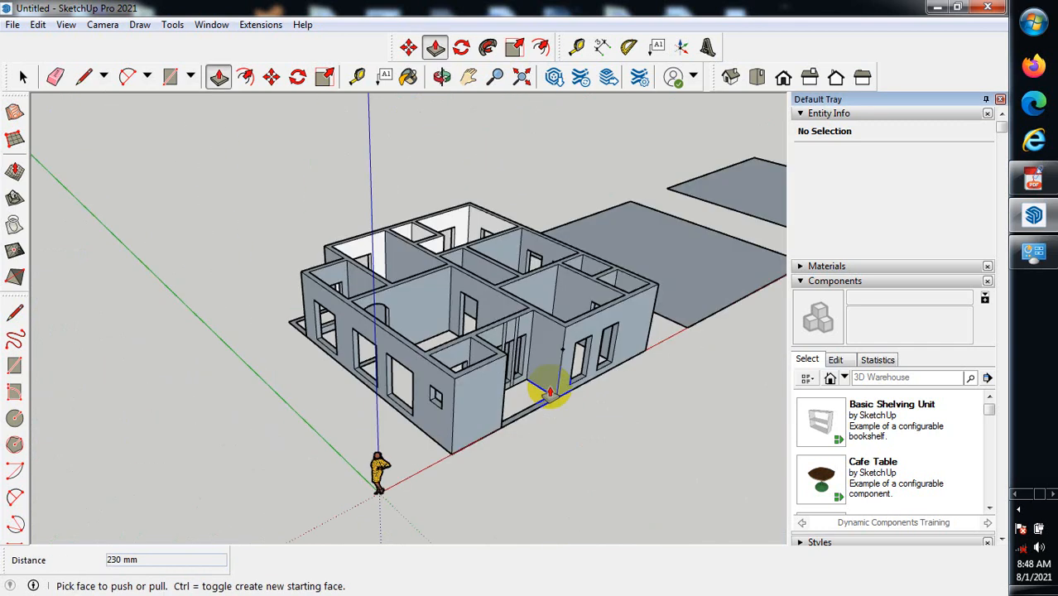
{"action": "scroll", "coordinate": [560, 378], "scroll_direction": "up", "scroll_amount": 2}
{"action": "scroll", "coordinate": [560, 377], "scroll_direction": "up", "scroll_amount": 2}
{"action": "scroll", "coordinate": [358, 428], "scroll_direction": "up", "scroll_amount": 3}
{"action": "scroll", "coordinate": [358, 428], "scroll_direction": "up", "scroll_amount": 4}
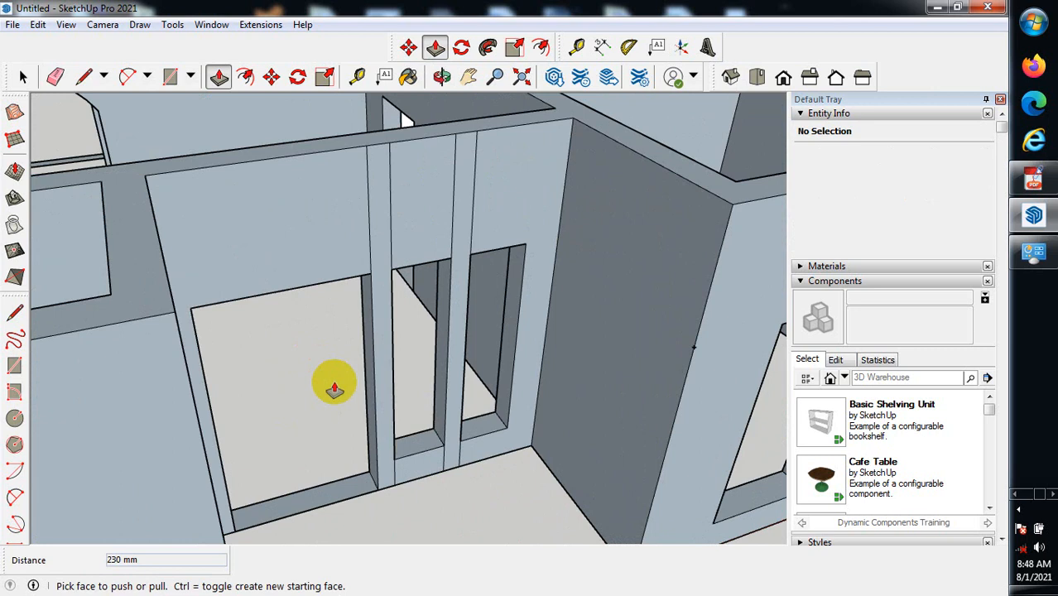
{"action": "scroll", "coordinate": [330, 387], "scroll_direction": "down", "scroll_amount": 5}
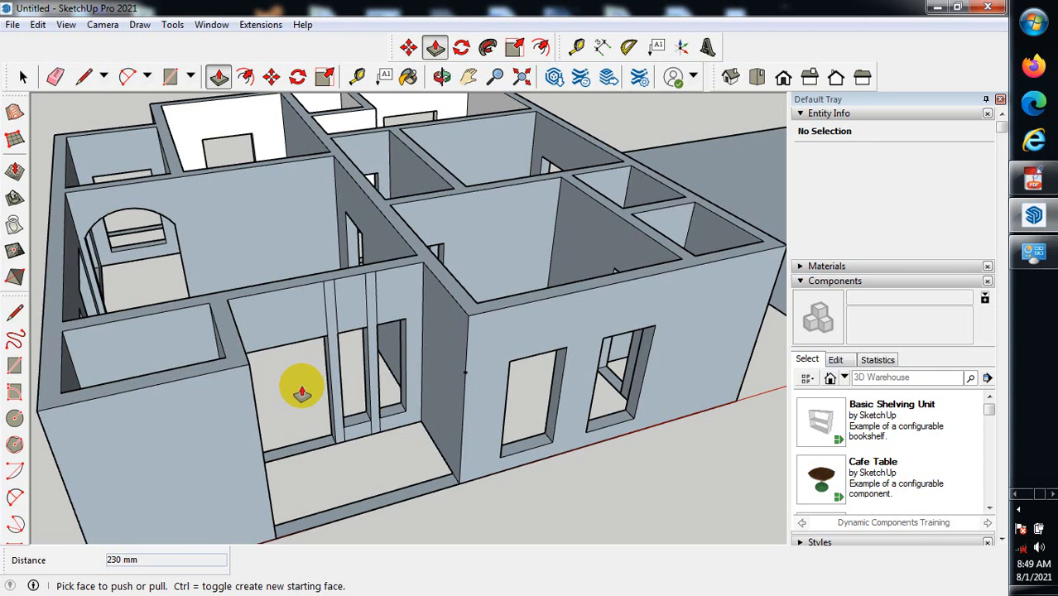
Push/Pull the two narrow vertical strips beside the main entrance 230 mm outward into the porch to form projecting fins.
{"action": "scroll", "coordinate": [286, 323], "scroll_direction": "up", "scroll_amount": 3}
{"action": "scroll", "coordinate": [362, 312], "scroll_direction": "up", "scroll_amount": 2}
{"action": "left_click", "coordinate": [364, 310]}
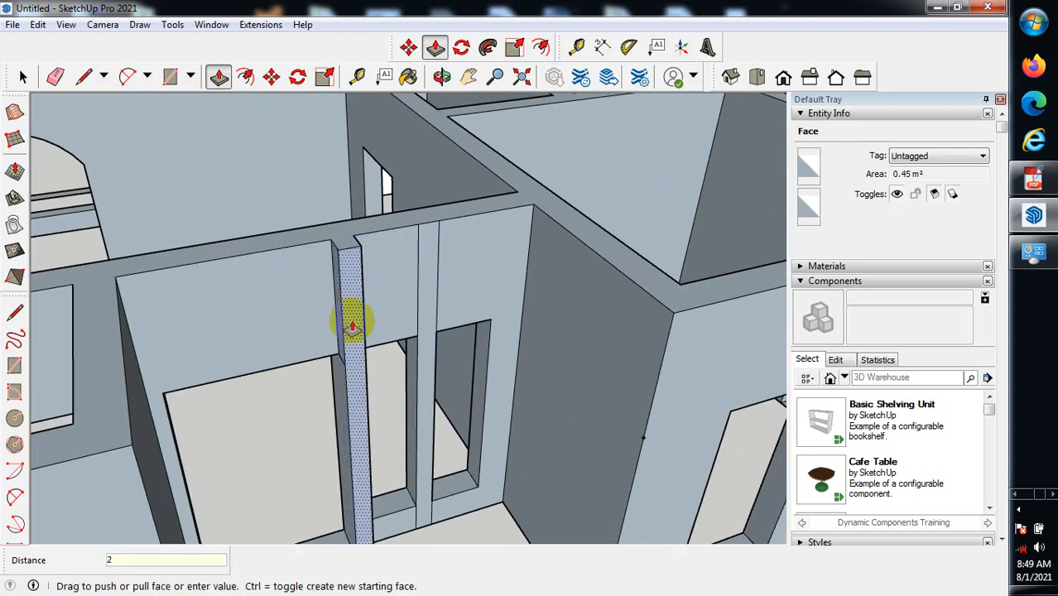
{"action": "type", "text": "230"}
{"action": "key", "text": "Return"}
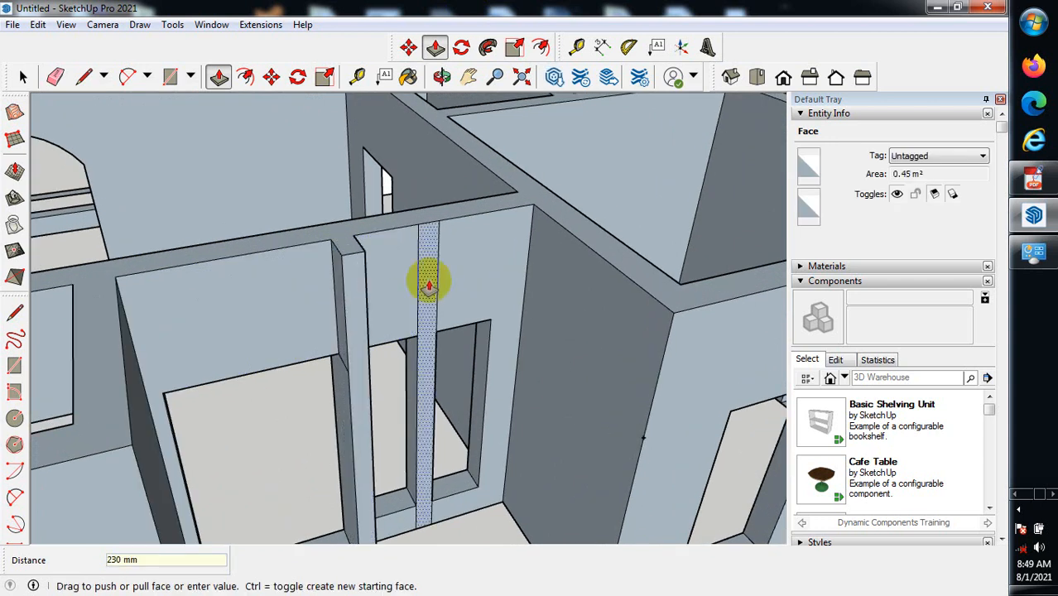
{"action": "left_click", "coordinate": [429, 283]}
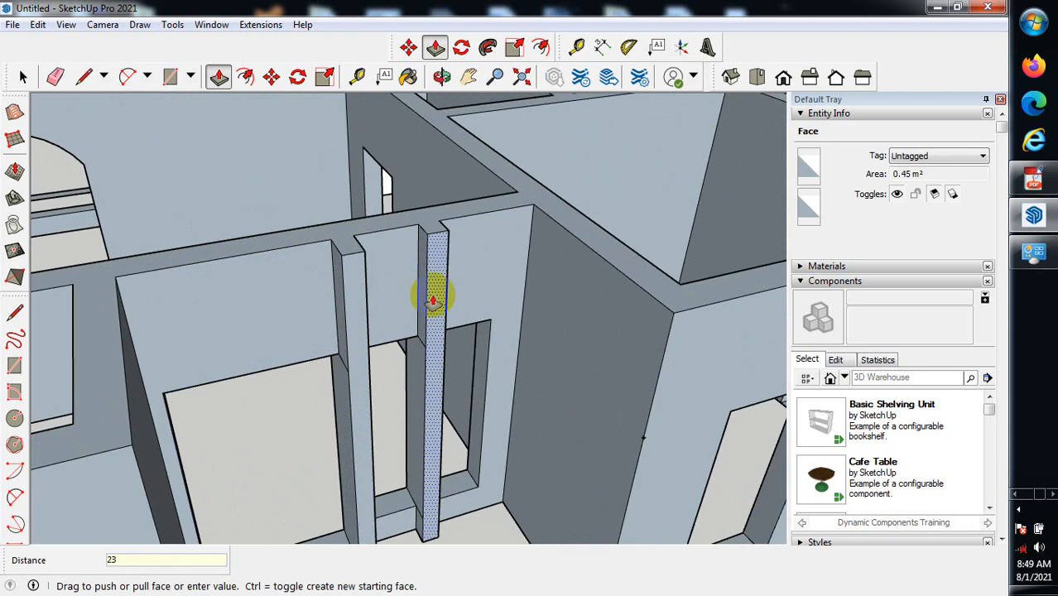
{"action": "key", "text": "Return"}
Erase the horizontal seam lines at opening-head height on the entrance-door side of both projecting fins.
{"action": "middle_click_drag", "start_coordinate": [359, 366], "coordinate": [339, 389]}
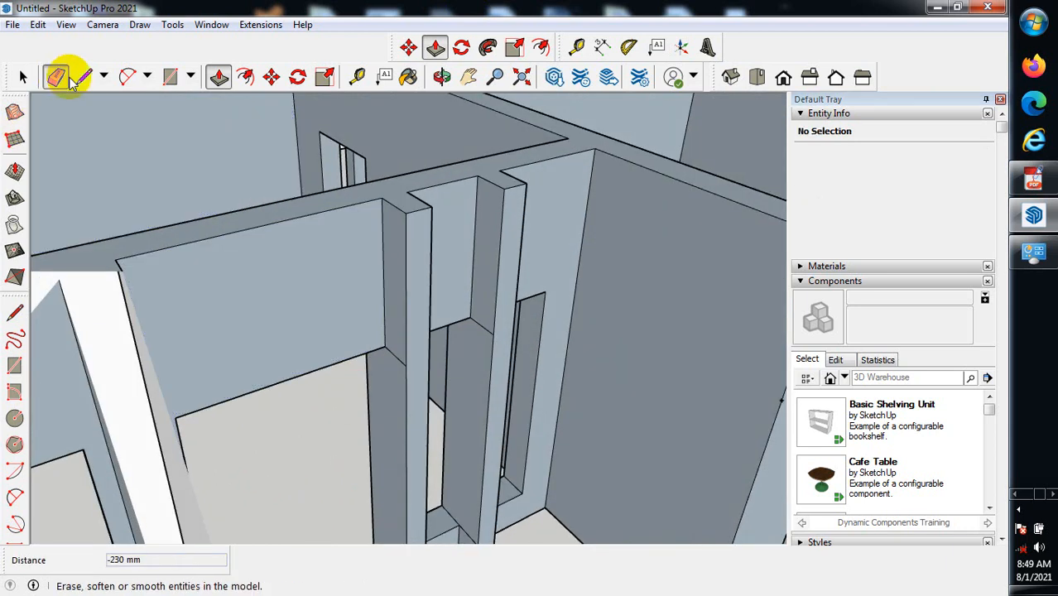
{"action": "left_click", "coordinate": [56, 76]}
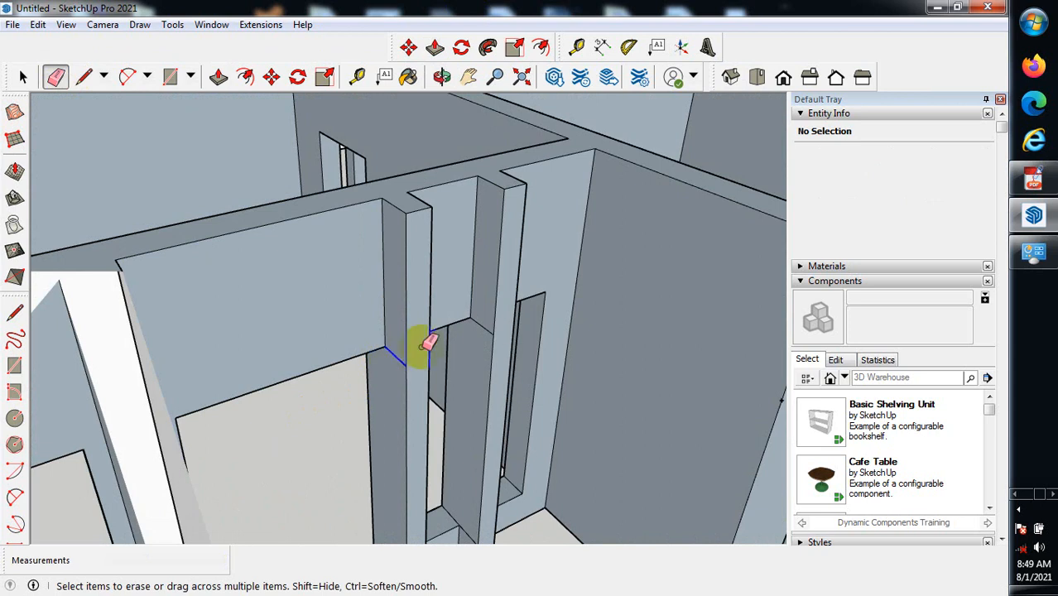
{"action": "left_click", "coordinate": [485, 327]}
{"action": "scroll", "coordinate": [424, 321], "scroll_direction": "down", "scroll_amount": 4}
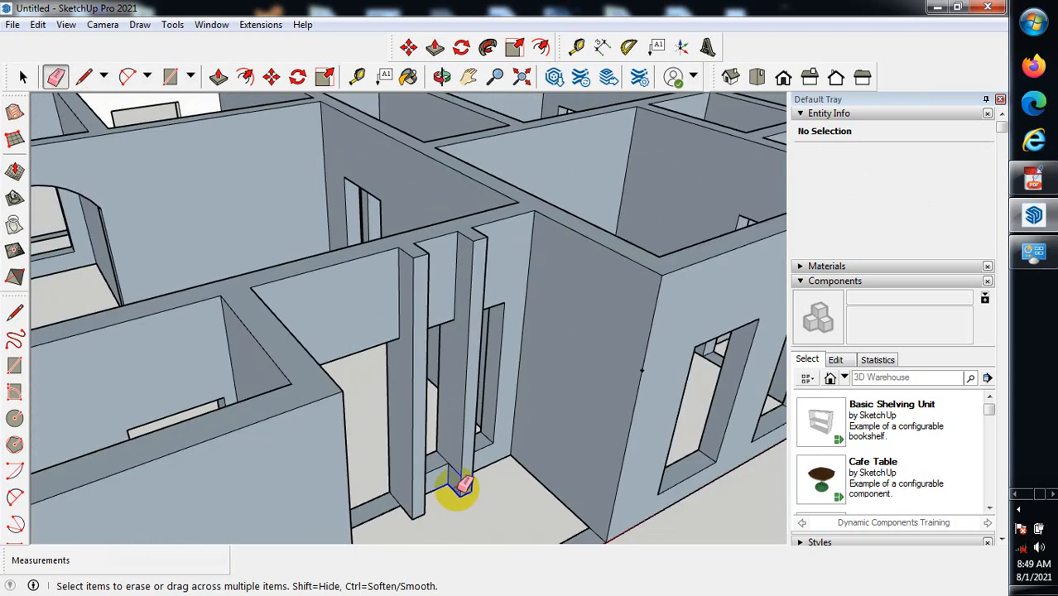
{"action": "scroll", "coordinate": [465, 487], "scroll_direction": "up", "scroll_amount": 3}
{"action": "scroll", "coordinate": [460, 447], "scroll_direction": "down", "scroll_amount": 3}
Erase the matching horizontal seam lines on the opposite sides of both fins and finish erasing.
{"action": "middle_click_drag", "start_coordinate": [523, 465], "coordinate": [330, 332]}
{"action": "scroll", "coordinate": [330, 332], "scroll_direction": "up", "scroll_amount": 2}
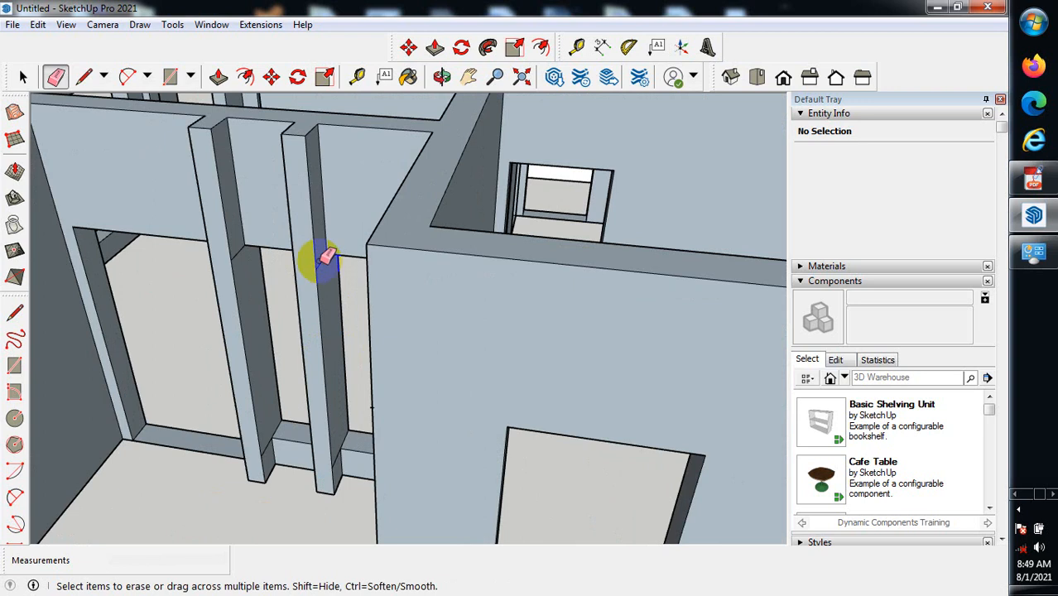
{"action": "mouse_move", "coordinate": [329, 258]}
{"action": "left_mouse_down"}
{"action": "mouse_move", "coordinate": [362, 414]}
{"action": "mouse_move", "coordinate": [345, 452]}
{"action": "mouse_move", "coordinate": [288, 331]}
{"action": "mouse_move", "coordinate": [273, 451]}
{"action": "mouse_move", "coordinate": [272, 389]}
{"action": "mouse_move", "coordinate": [236, 331]}
{"action": "mouse_move", "coordinate": [240, 250]}
{"action": "left_mouse_up"}
{"action": "middle_click_drag", "start_coordinate": [240, 252], "coordinate": [70, 158]}
{"action": "left_click", "coordinate": [23, 76]}
{"action": "scroll", "coordinate": [387, 399], "scroll_direction": "down", "scroll_amount": 5}
{"action": "scroll", "coordinate": [414, 465], "scroll_direction": "down", "scroll_amount": 2}
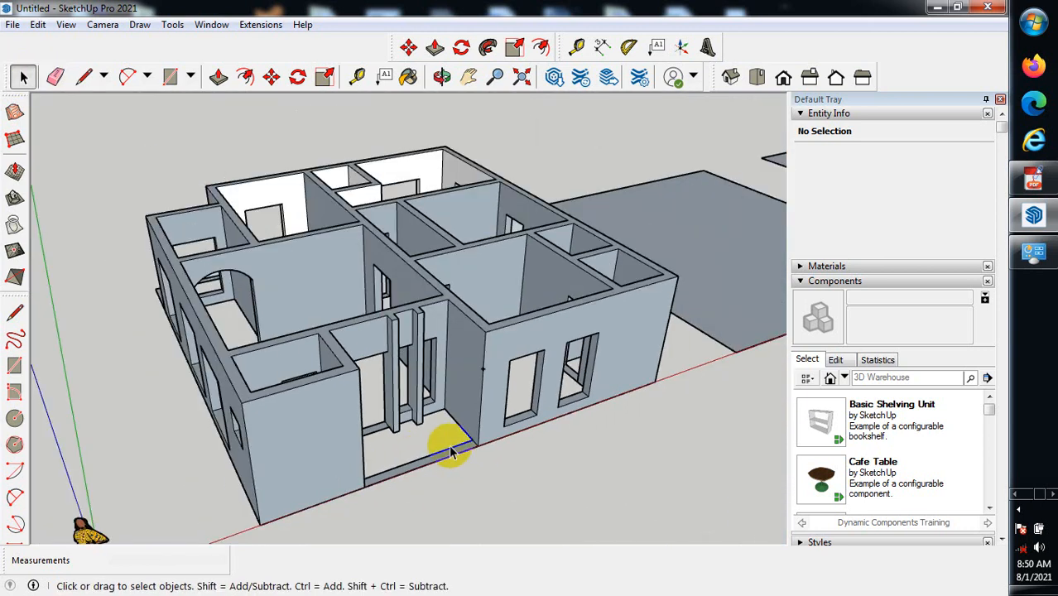